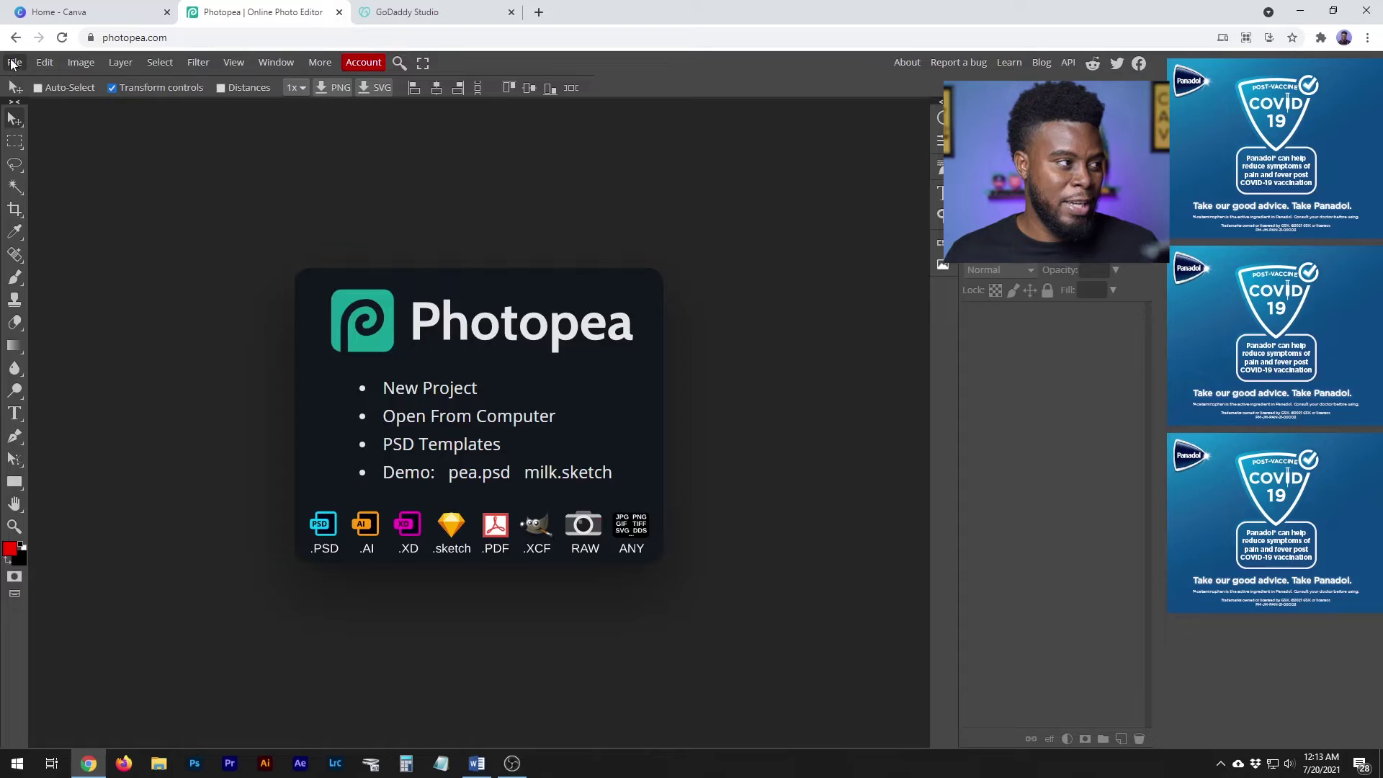
Open the File menu from Photopea's welcome screen
click(14, 62)
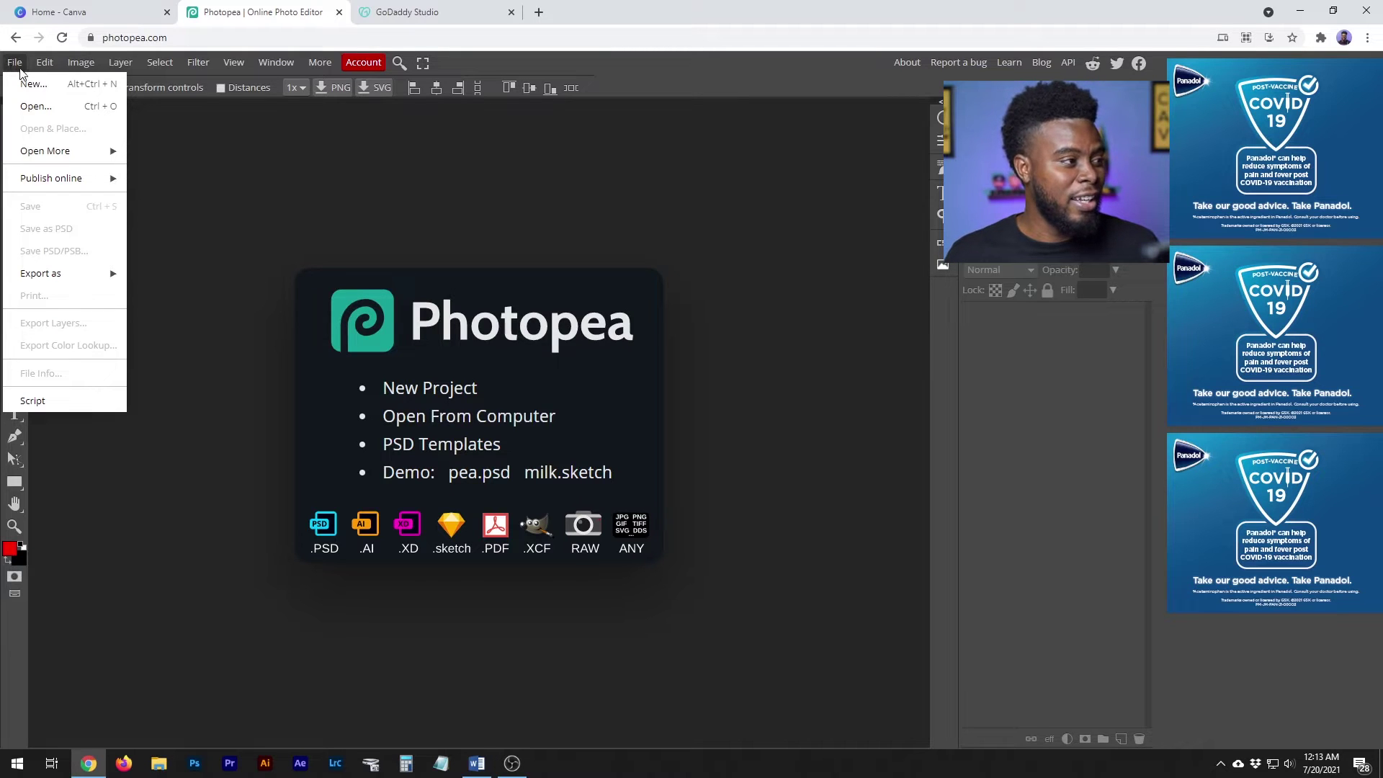
click(30, 84)
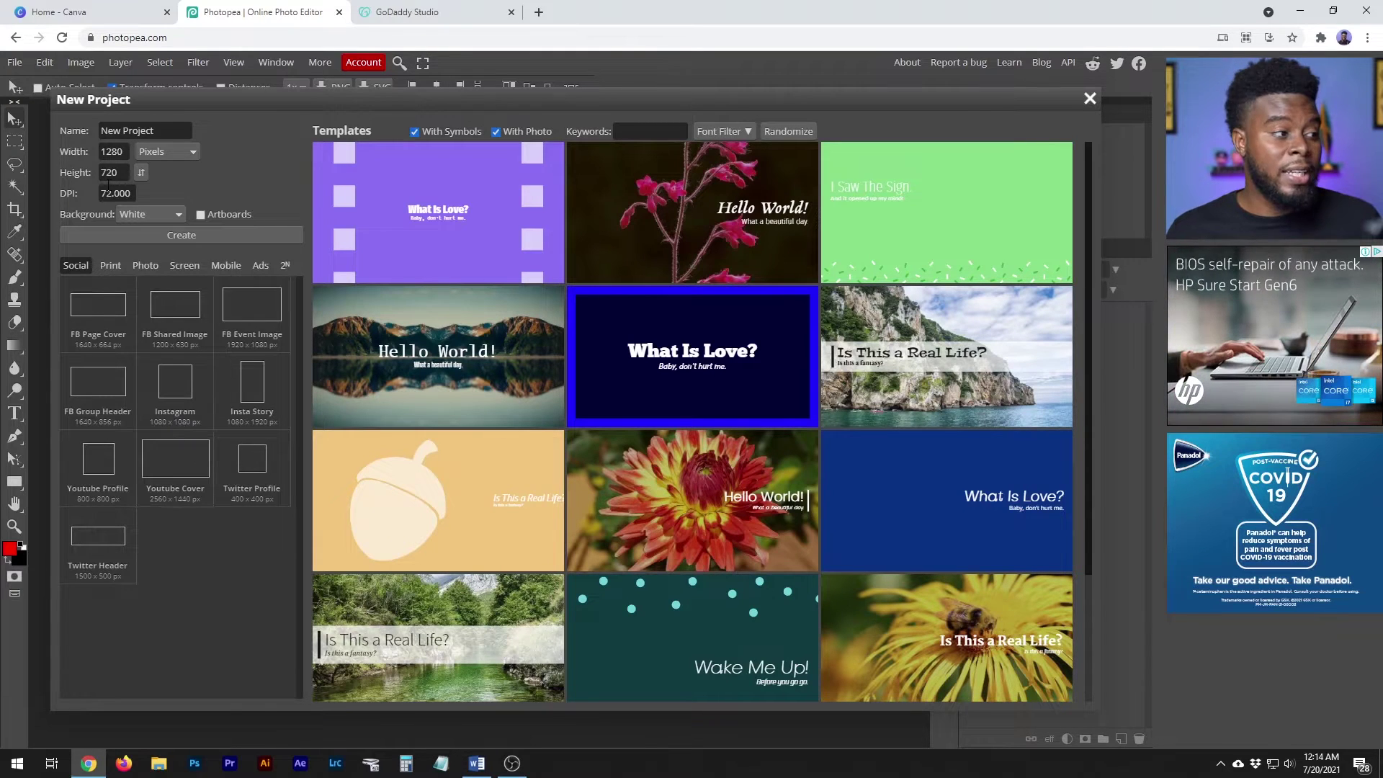
click(119, 154)
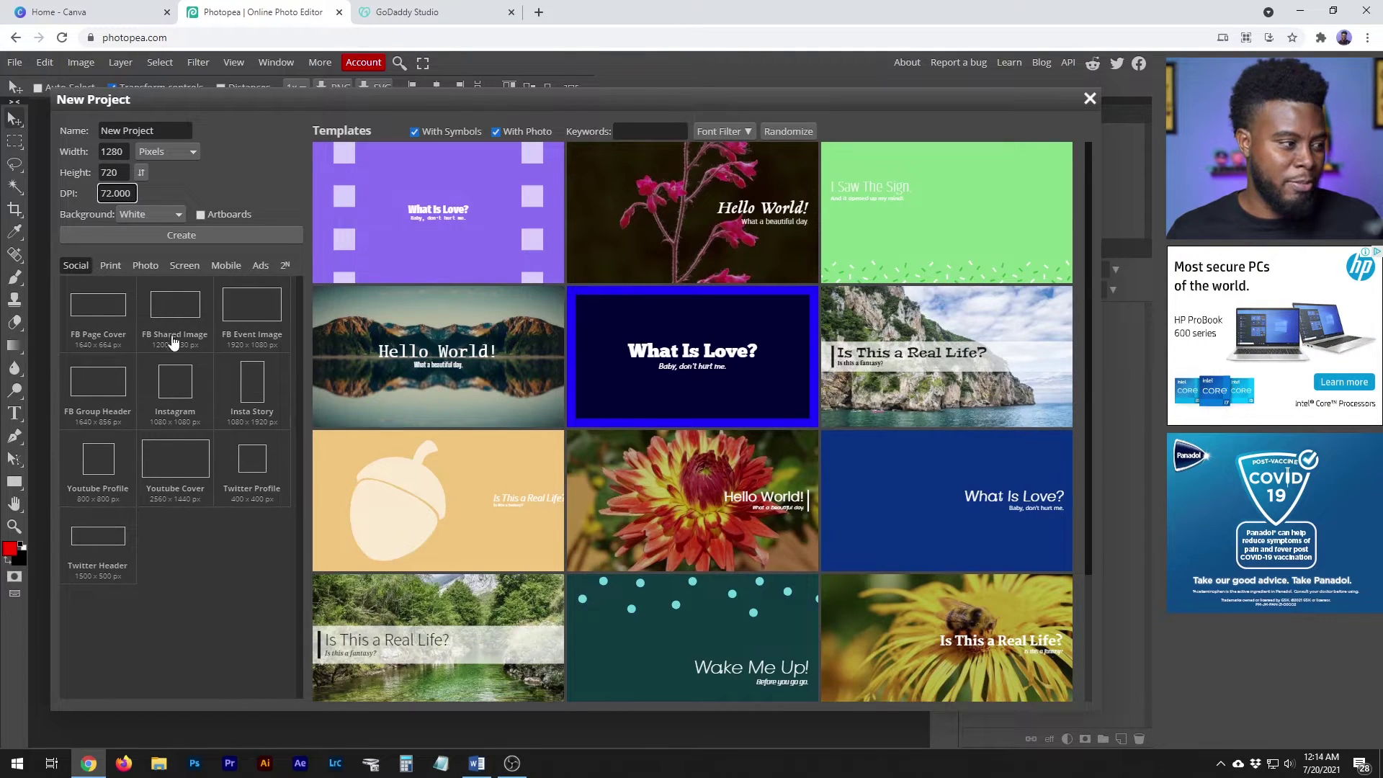
click(174, 395)
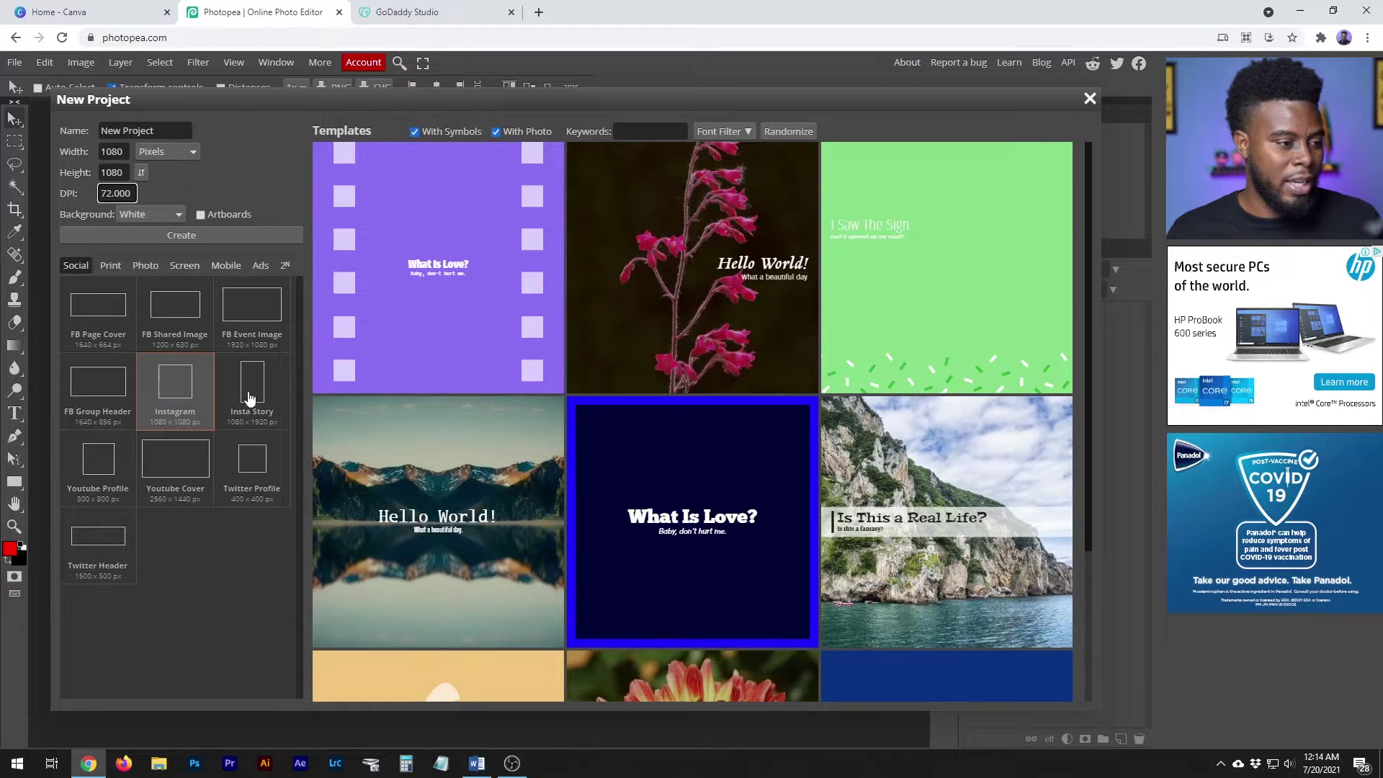
scroll(873, 322, down, 2)
scroll(875, 321, down, 3)
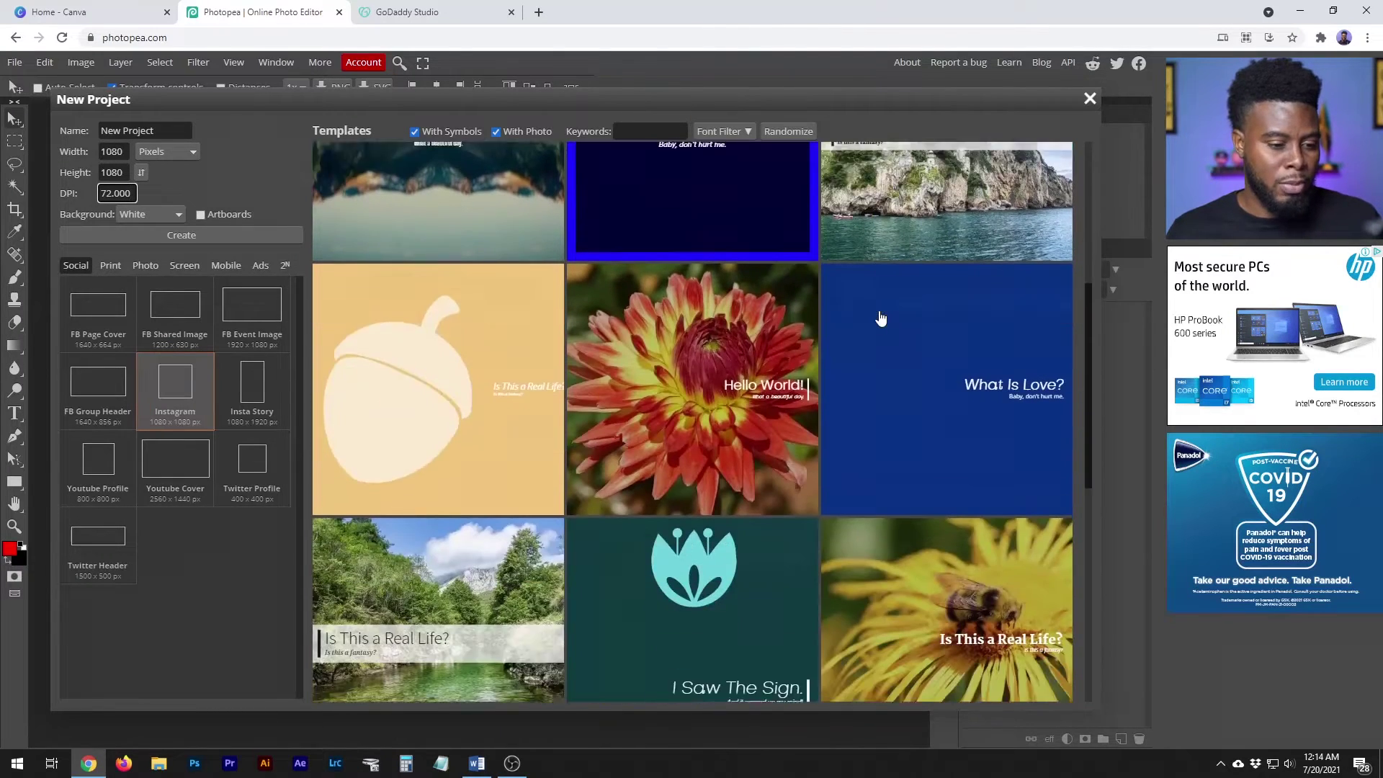
scroll(879, 319, down, 4)
scroll(880, 318, down, 3)
scroll(880, 318, down, 3)
scroll(880, 319, down, 4)
scroll(882, 318, down, 3)
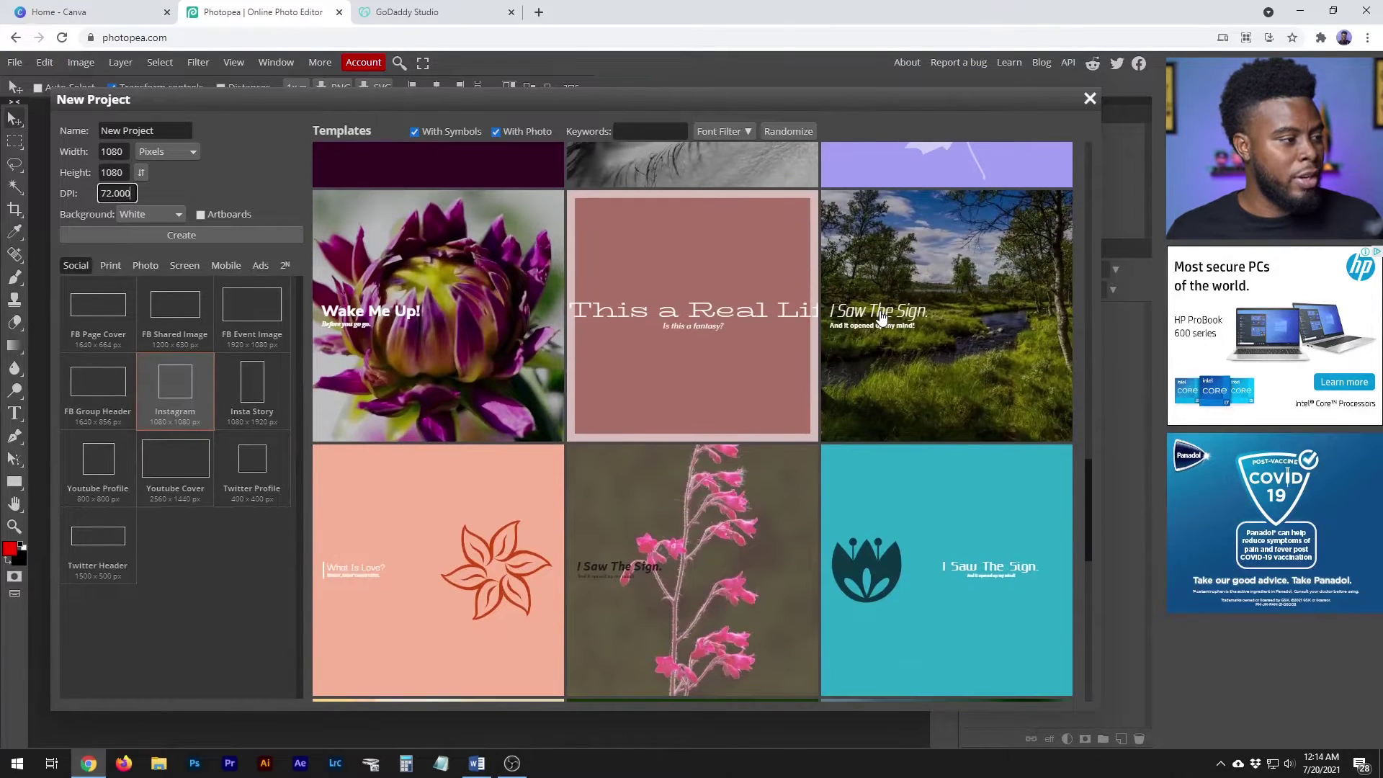
scroll(738, 259, down, 3)
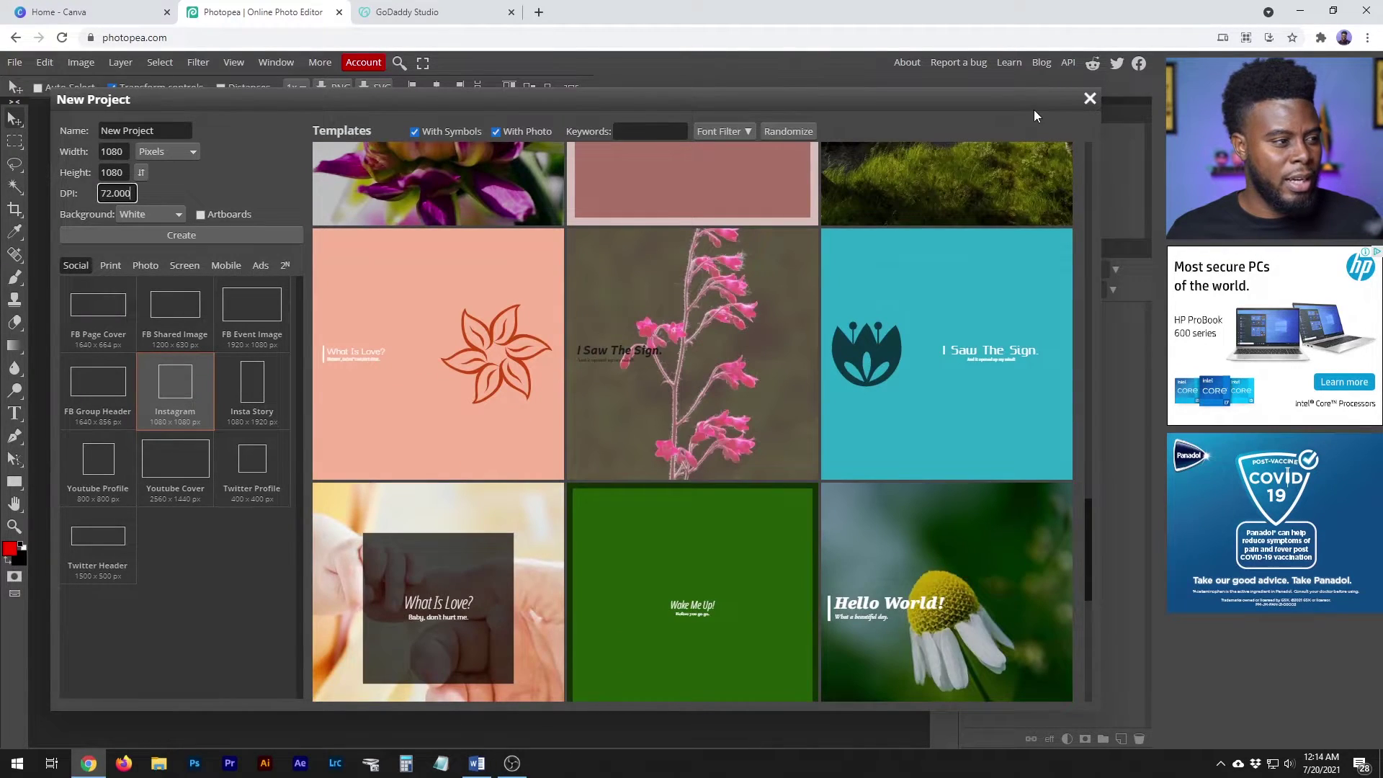
click(1090, 101)
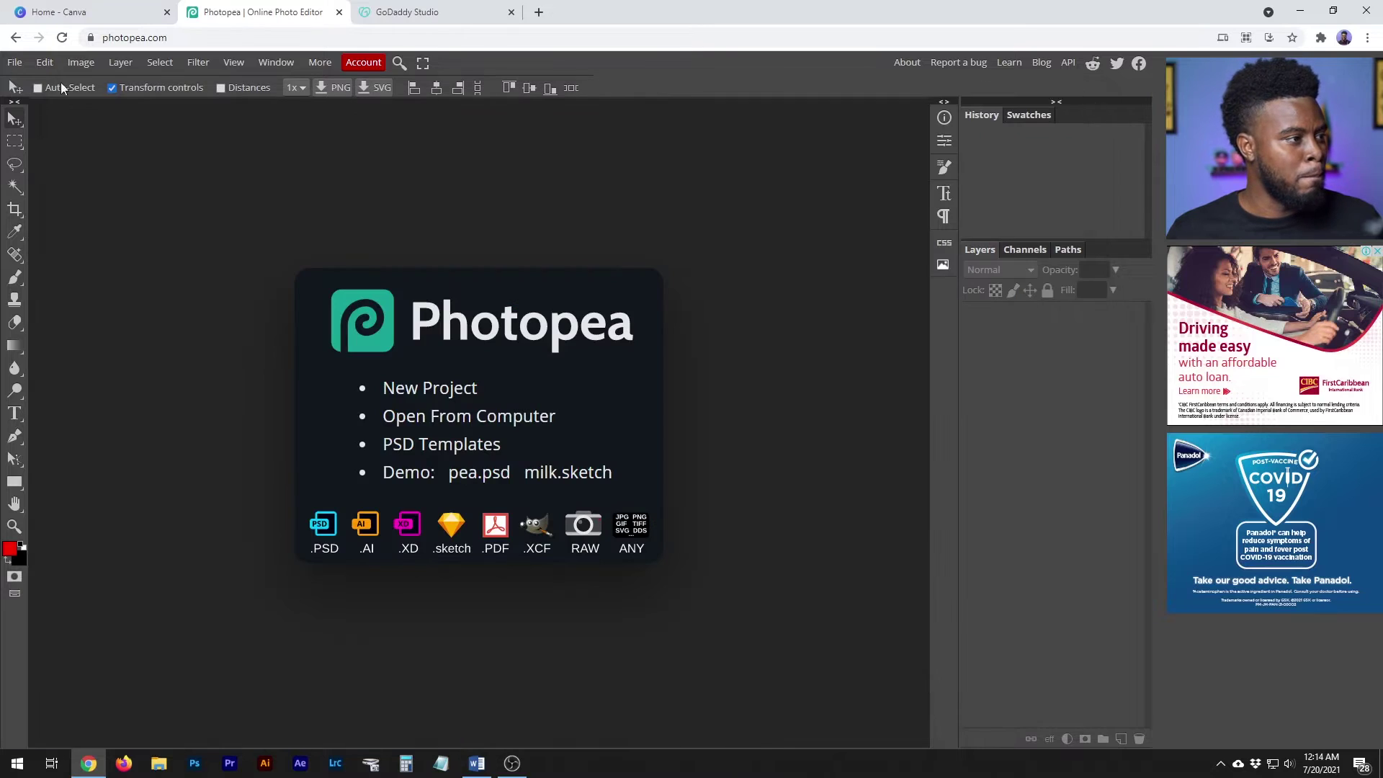
Open the 'Stairs to the Pool' template from the Instagram PSD templates
click(22, 66)
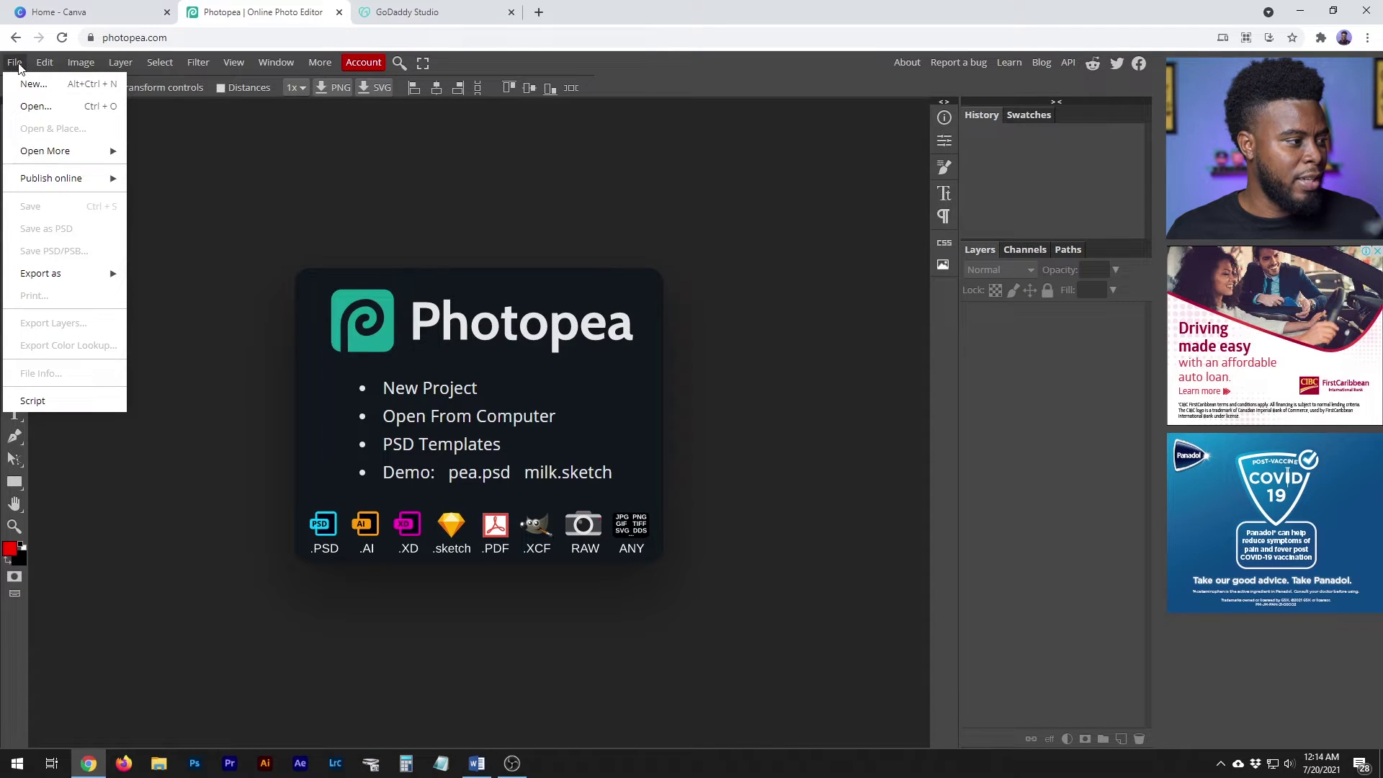
mouse_move(44, 150)
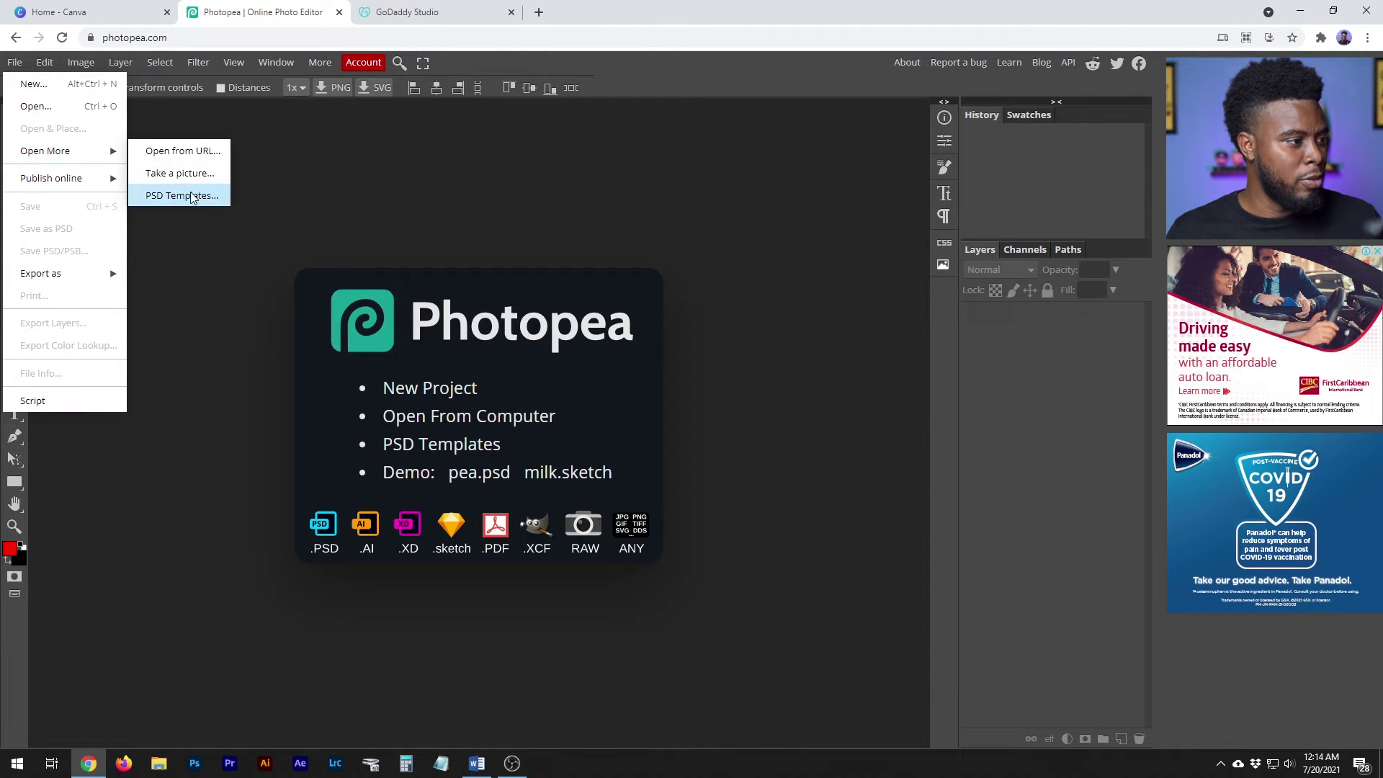
click(192, 195)
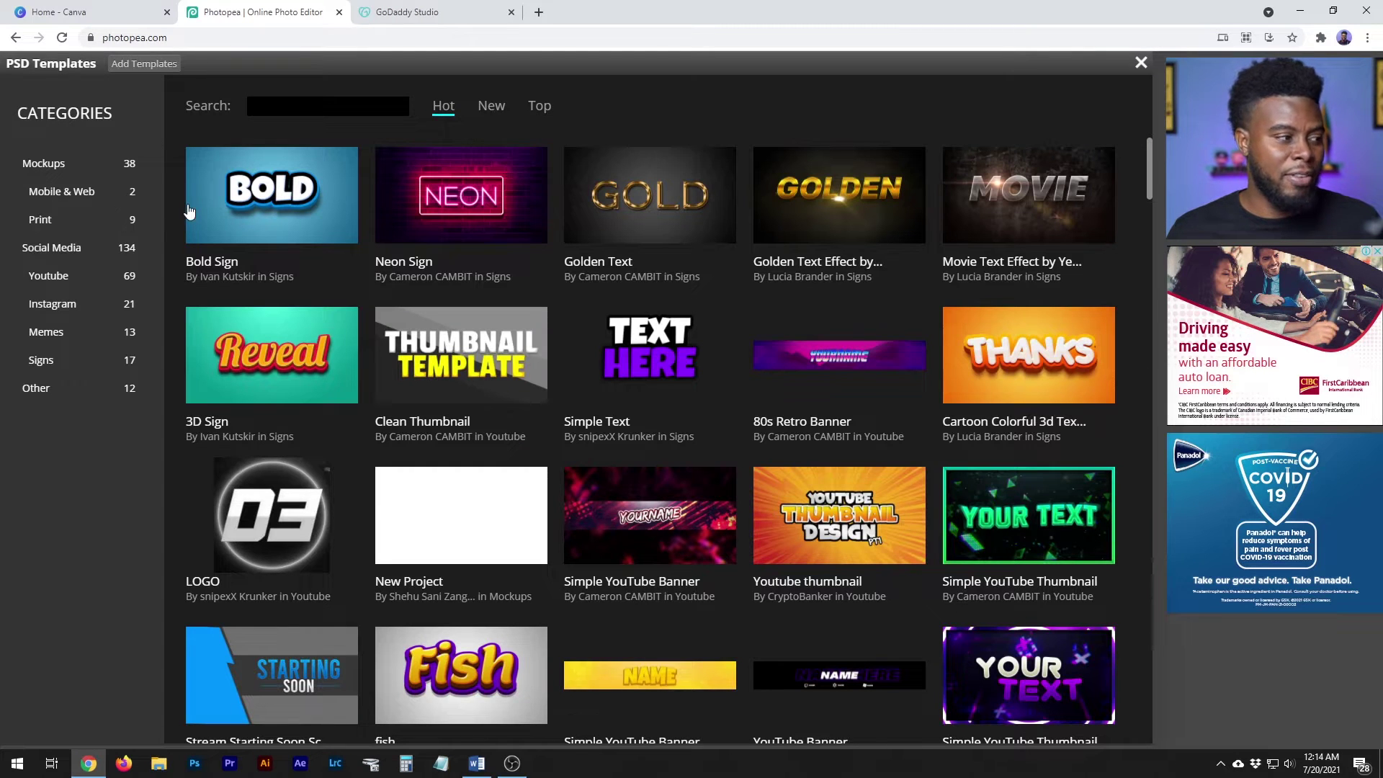
click(72, 301)
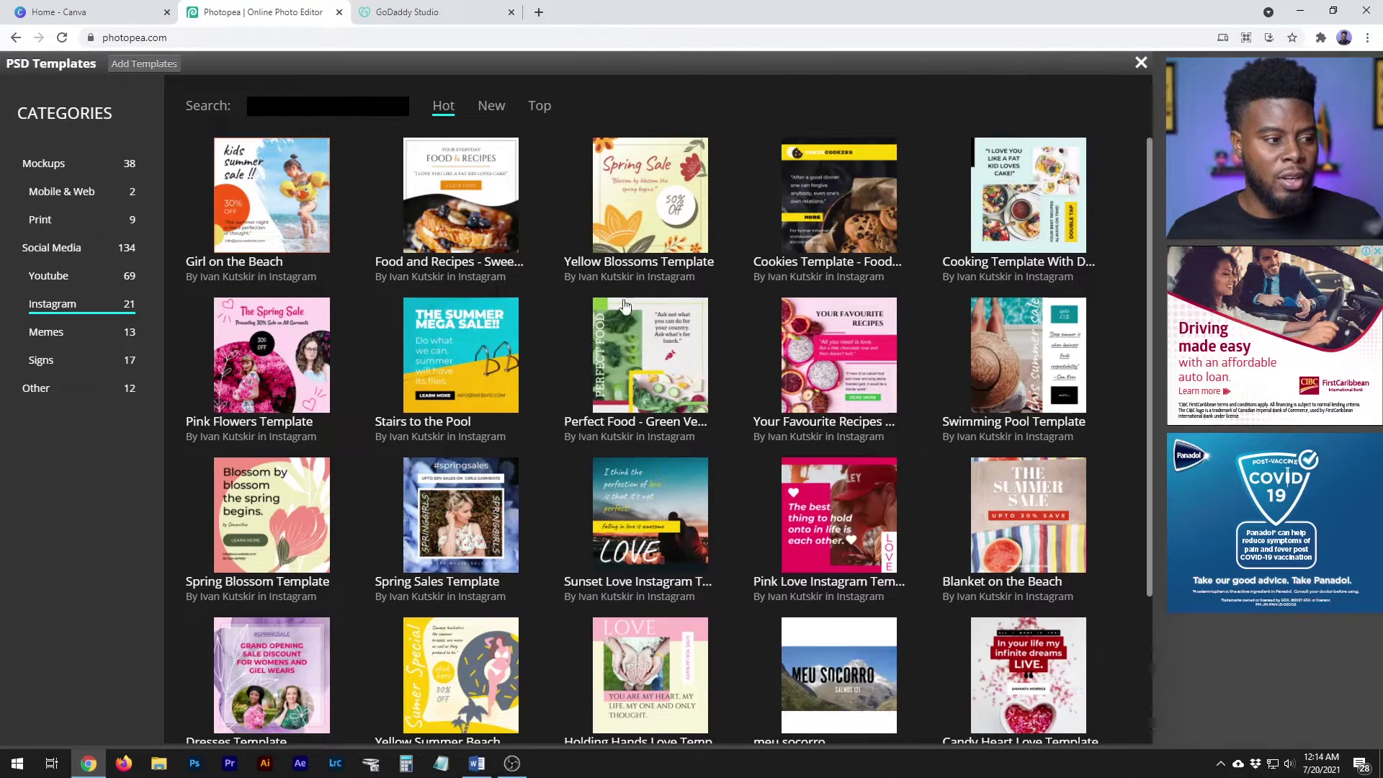
scroll(605, 319, down, 3)
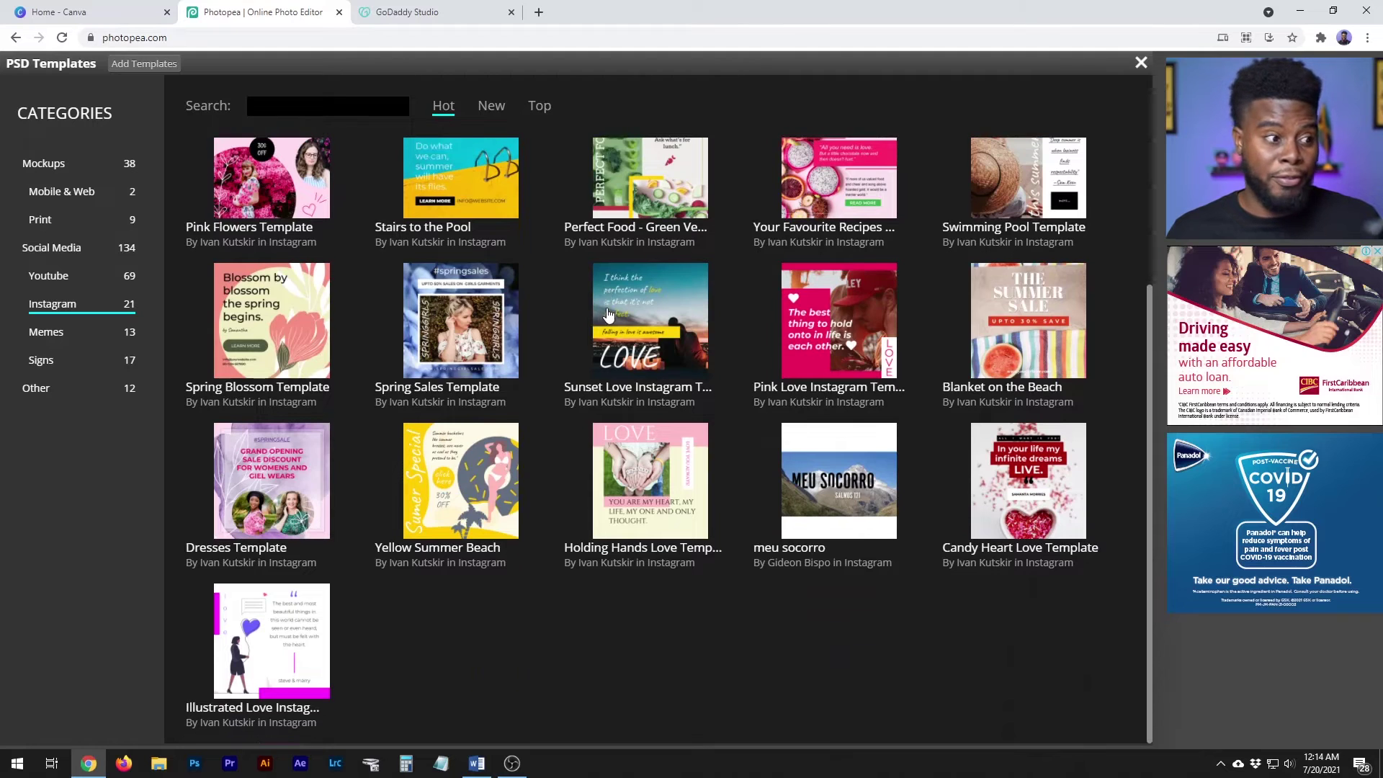
scroll(607, 315, up, 3)
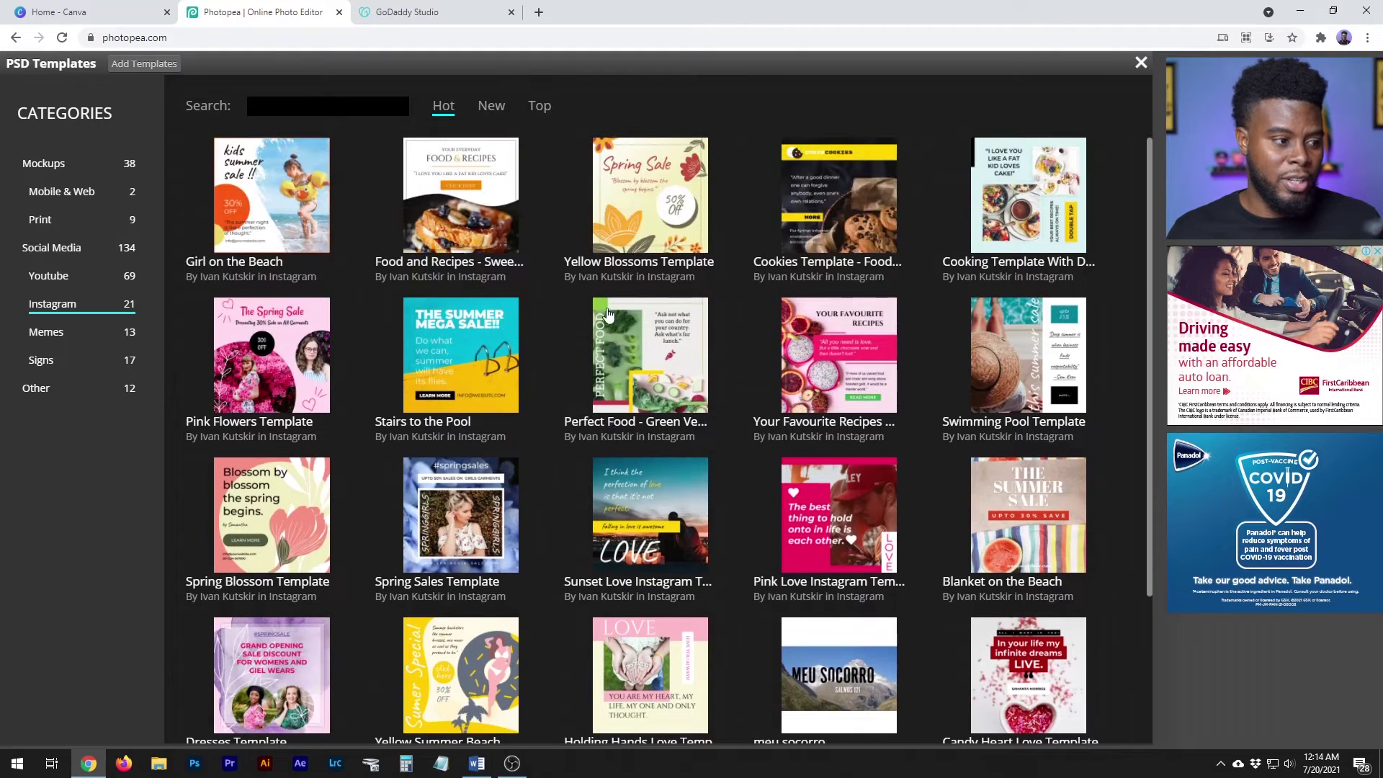
click(471, 352)
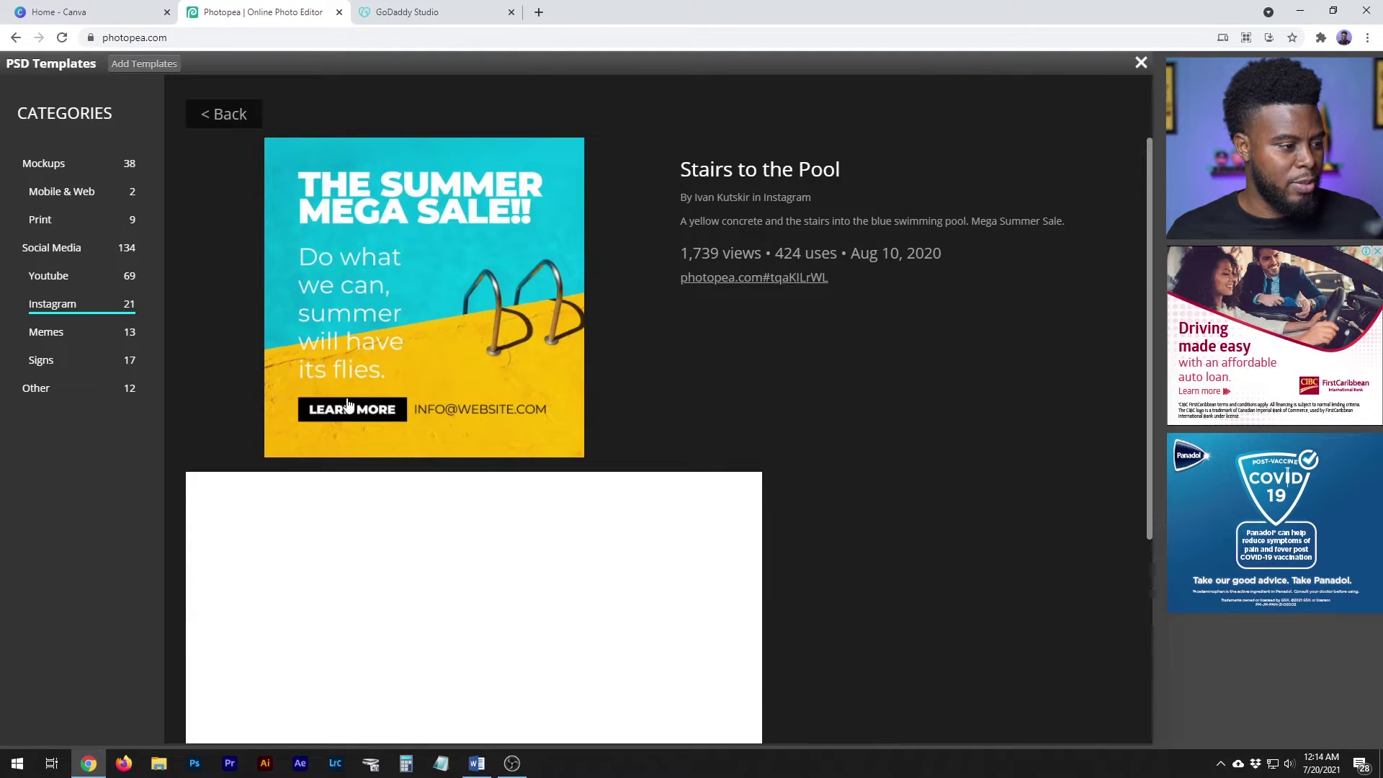
click(473, 335)
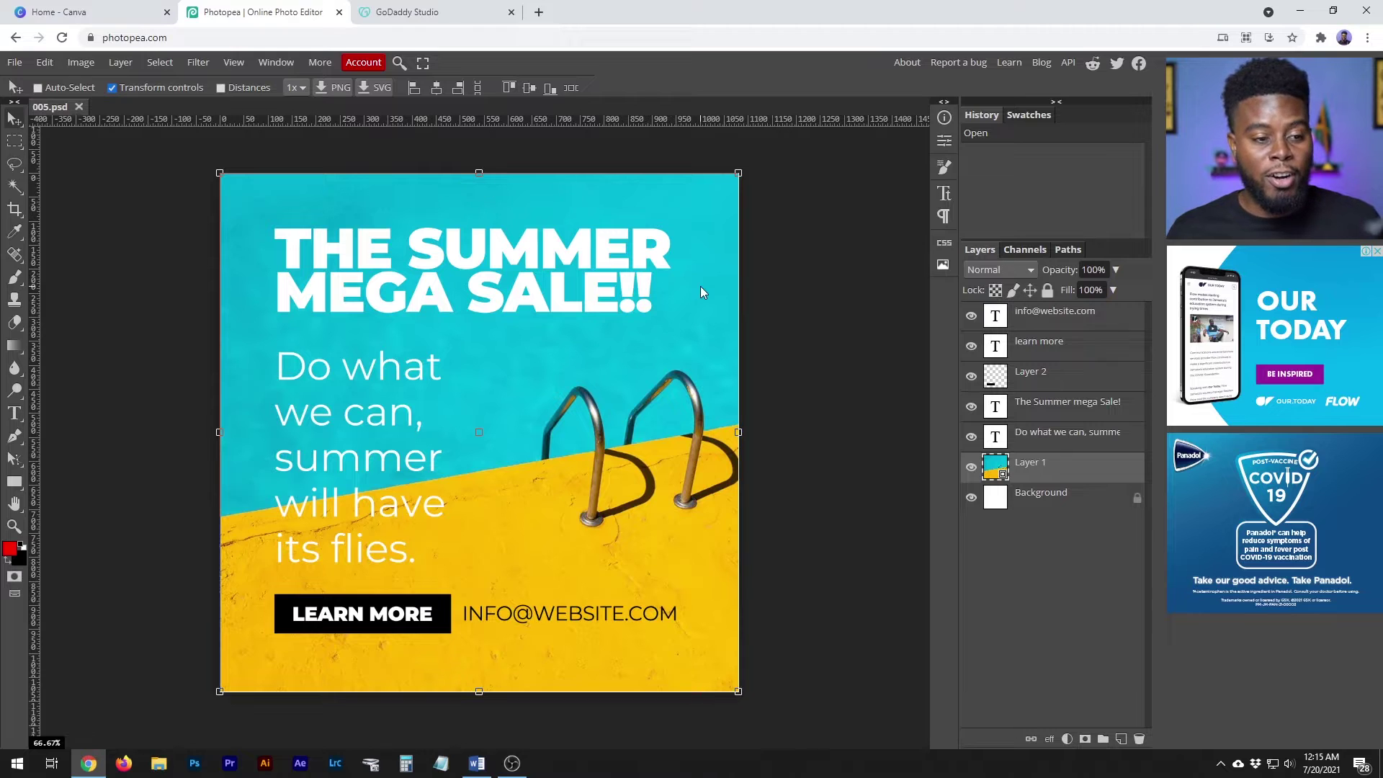
Toggle the learn more text and pool image layers off and back on, then choose File > Open
click(972, 346)
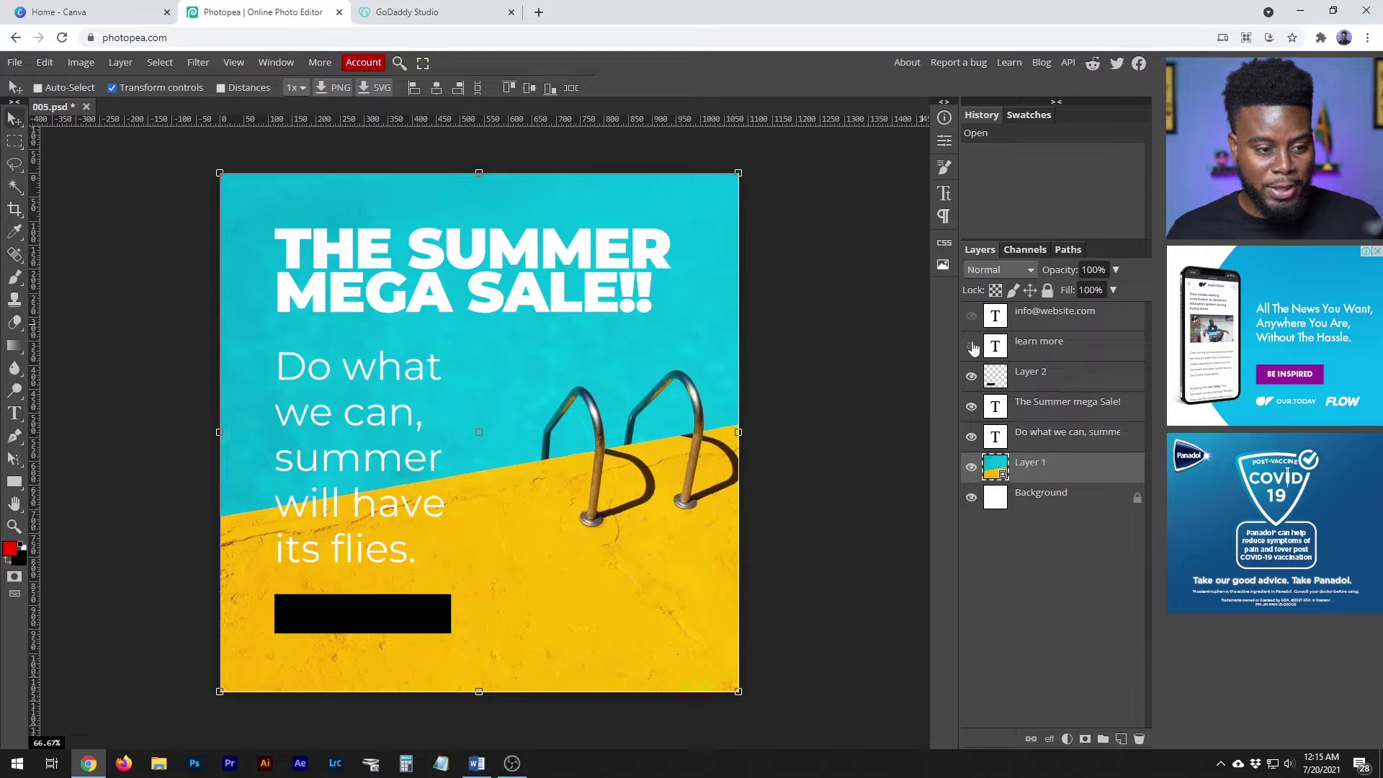
click(972, 346)
click(971, 316)
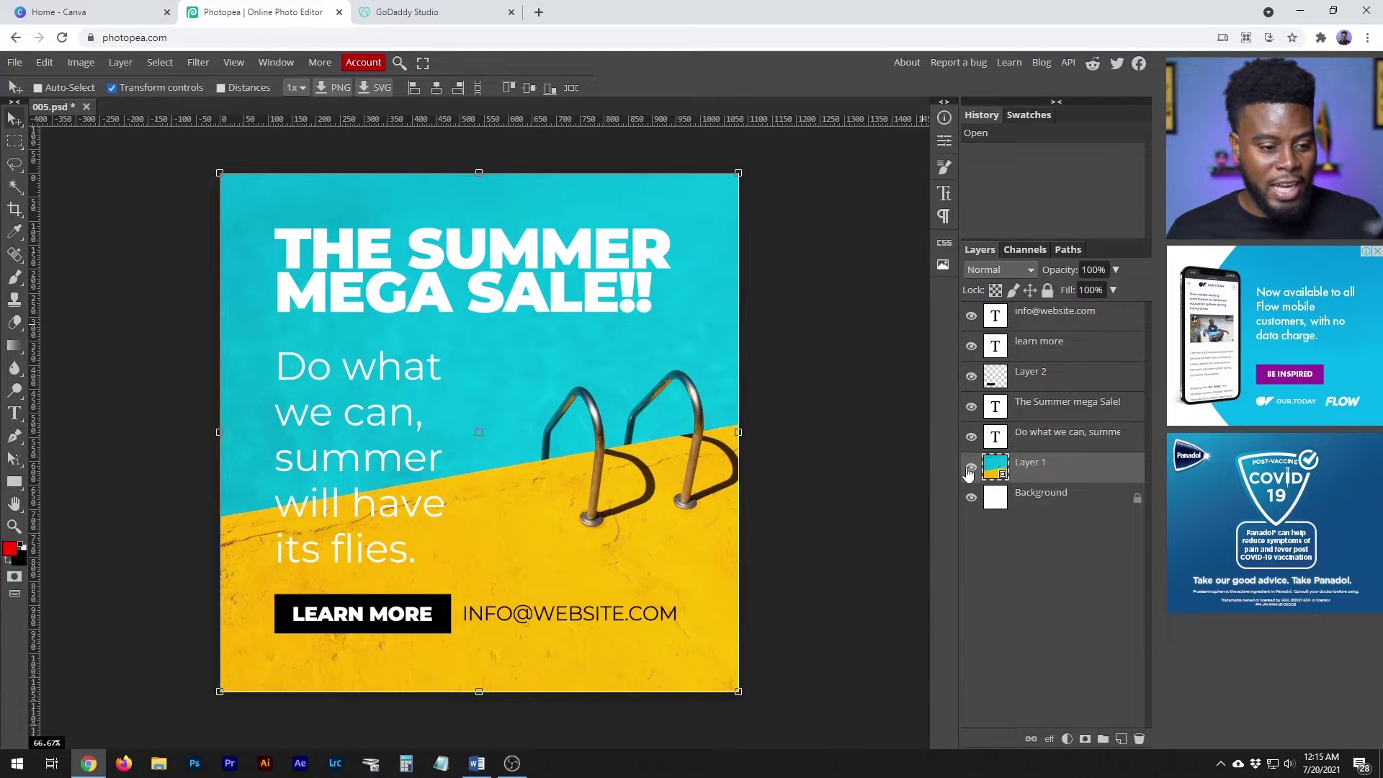
click(970, 468)
click(970, 468)
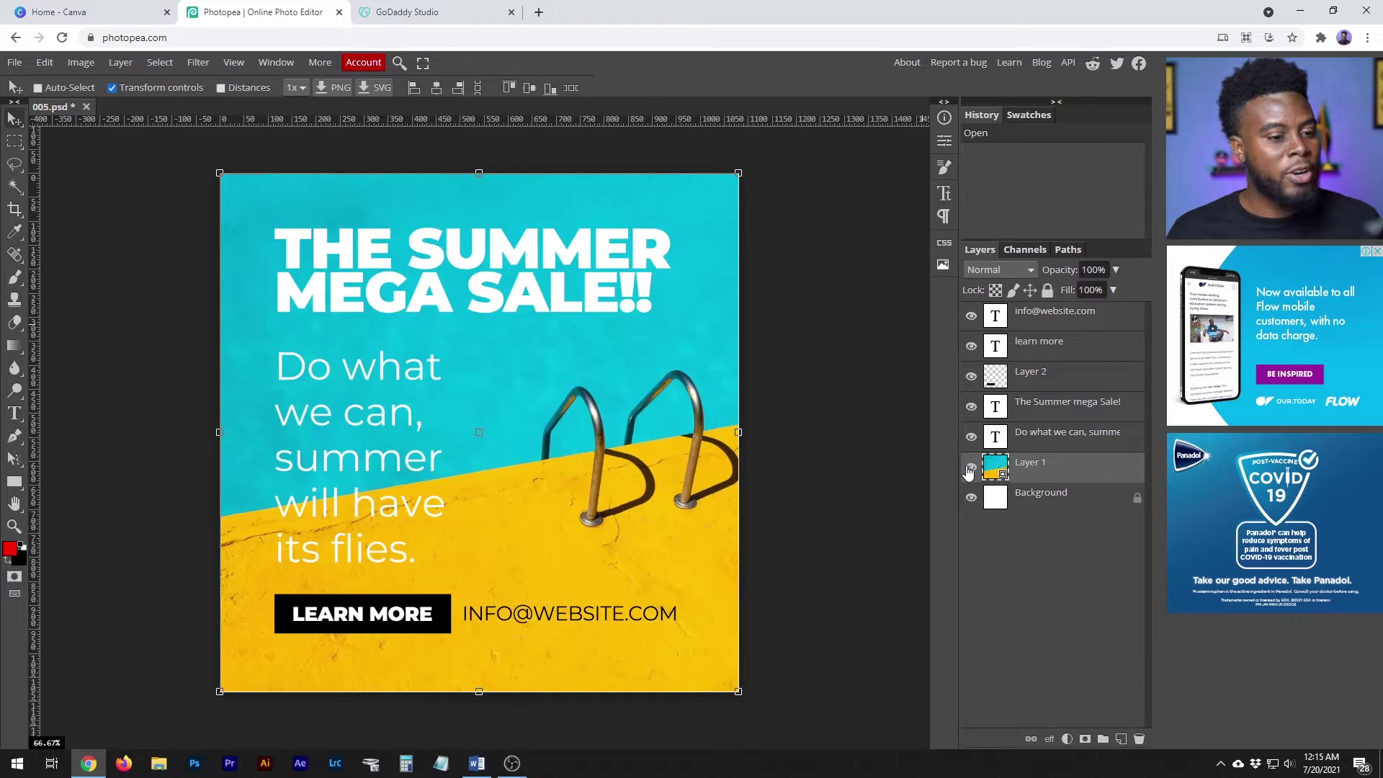
click(16, 64)
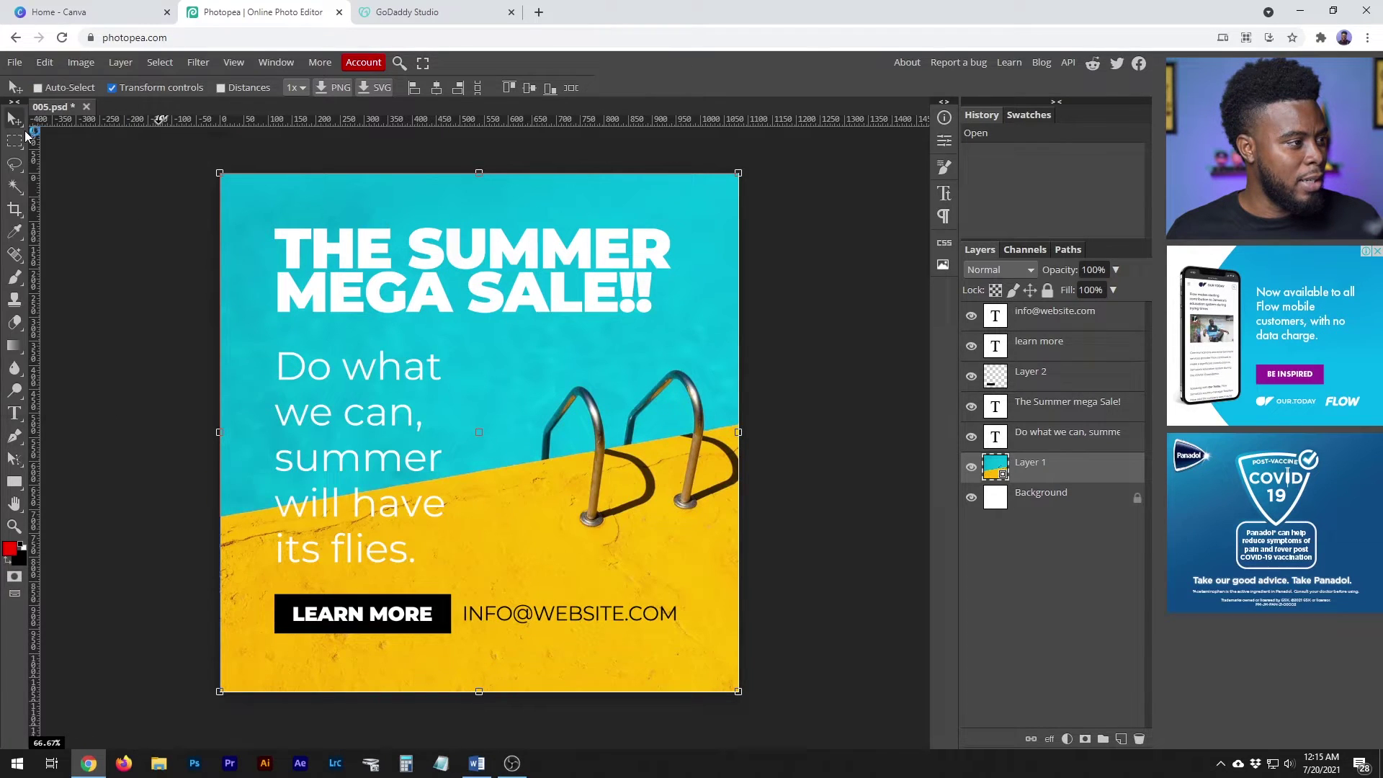
click(26, 128)
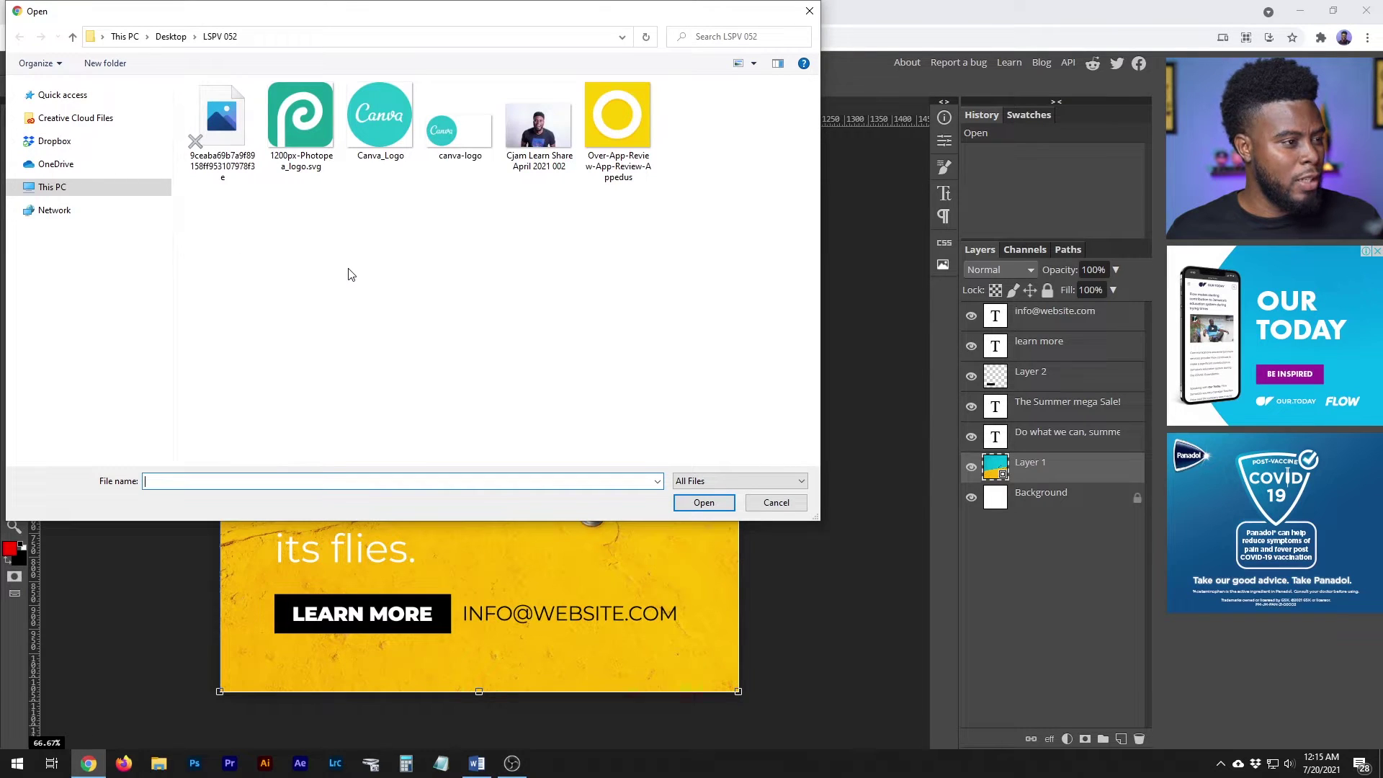
Place the Learn Share photo and scale it up to cover the whole square canvas
click(539, 142)
double_click(538, 141)
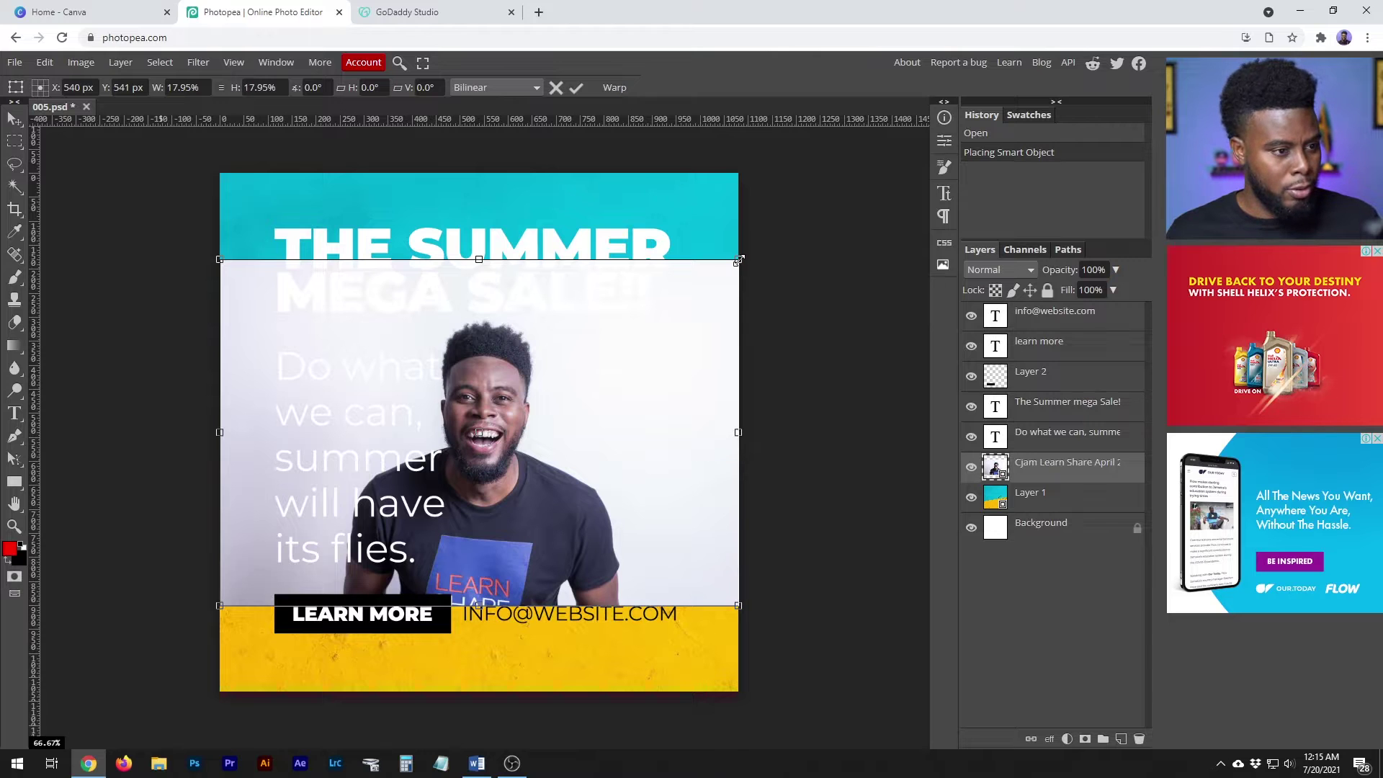
drag(738, 260, 930, 164)
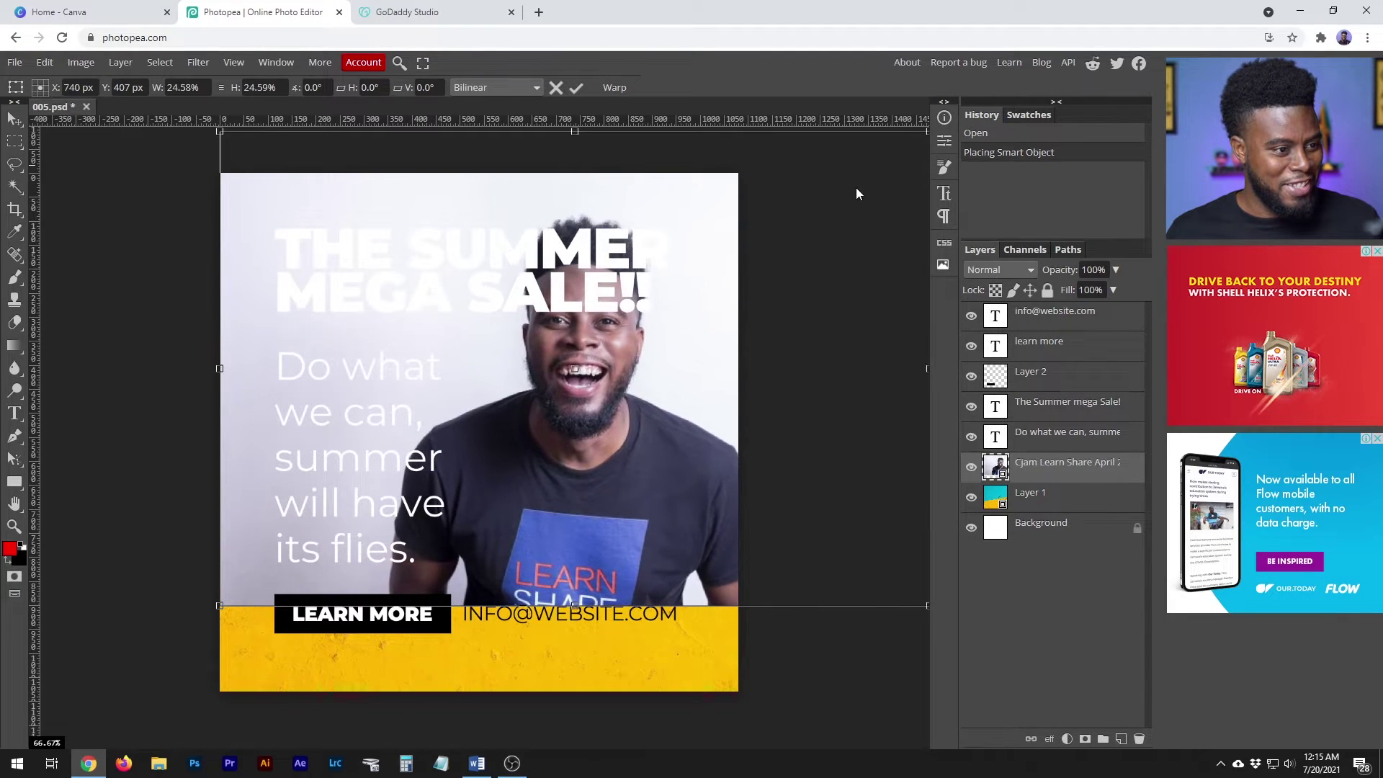
drag(857, 187, 722, 272)
drag(862, 172, 888, 164)
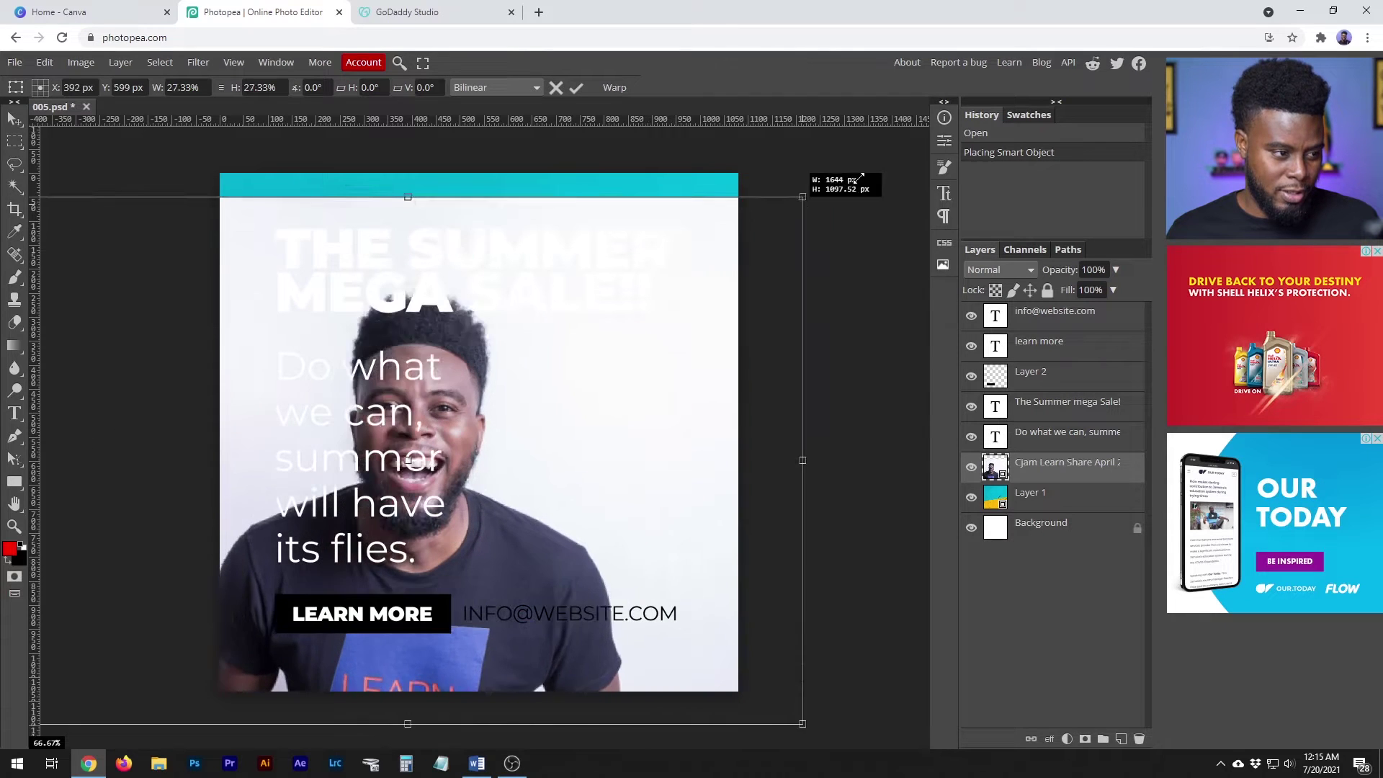
drag(562, 387, 662, 364)
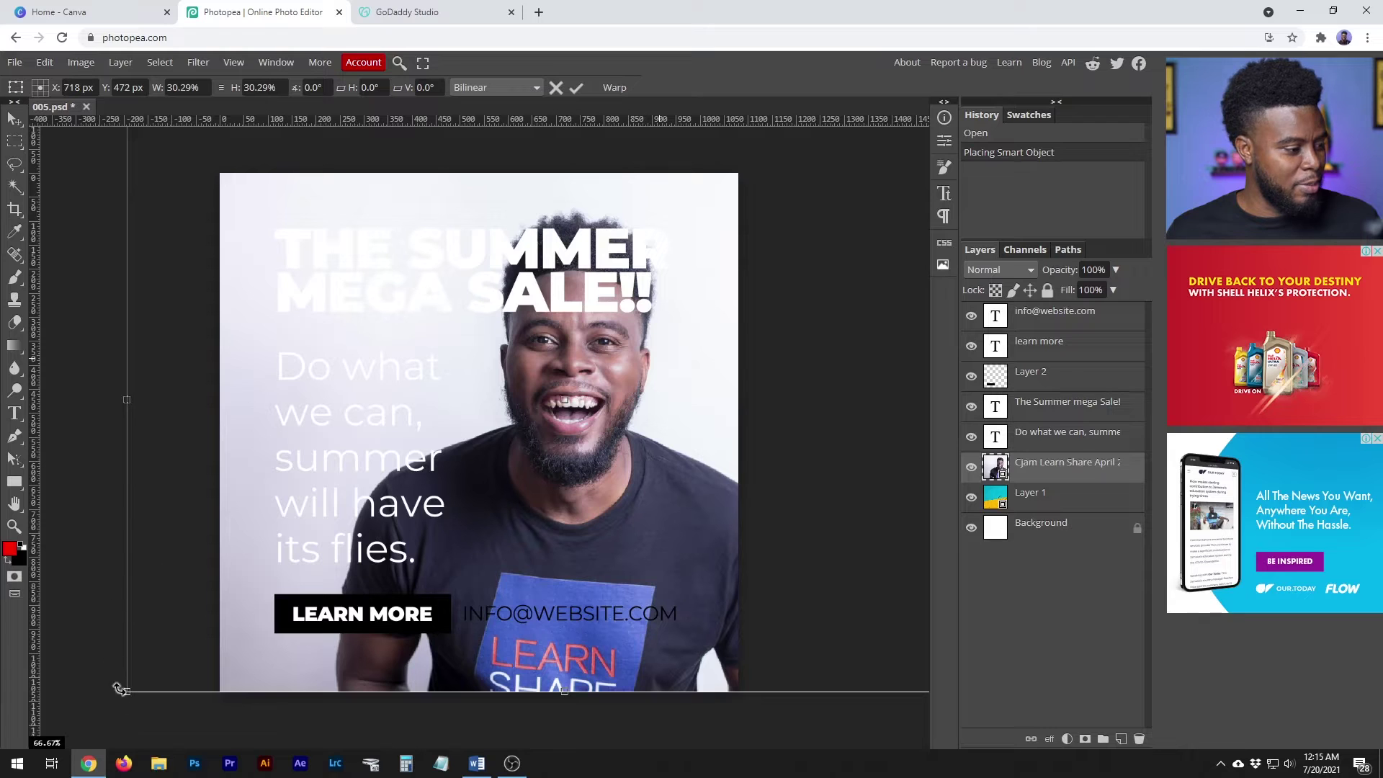
drag(128, 691, 86, 705)
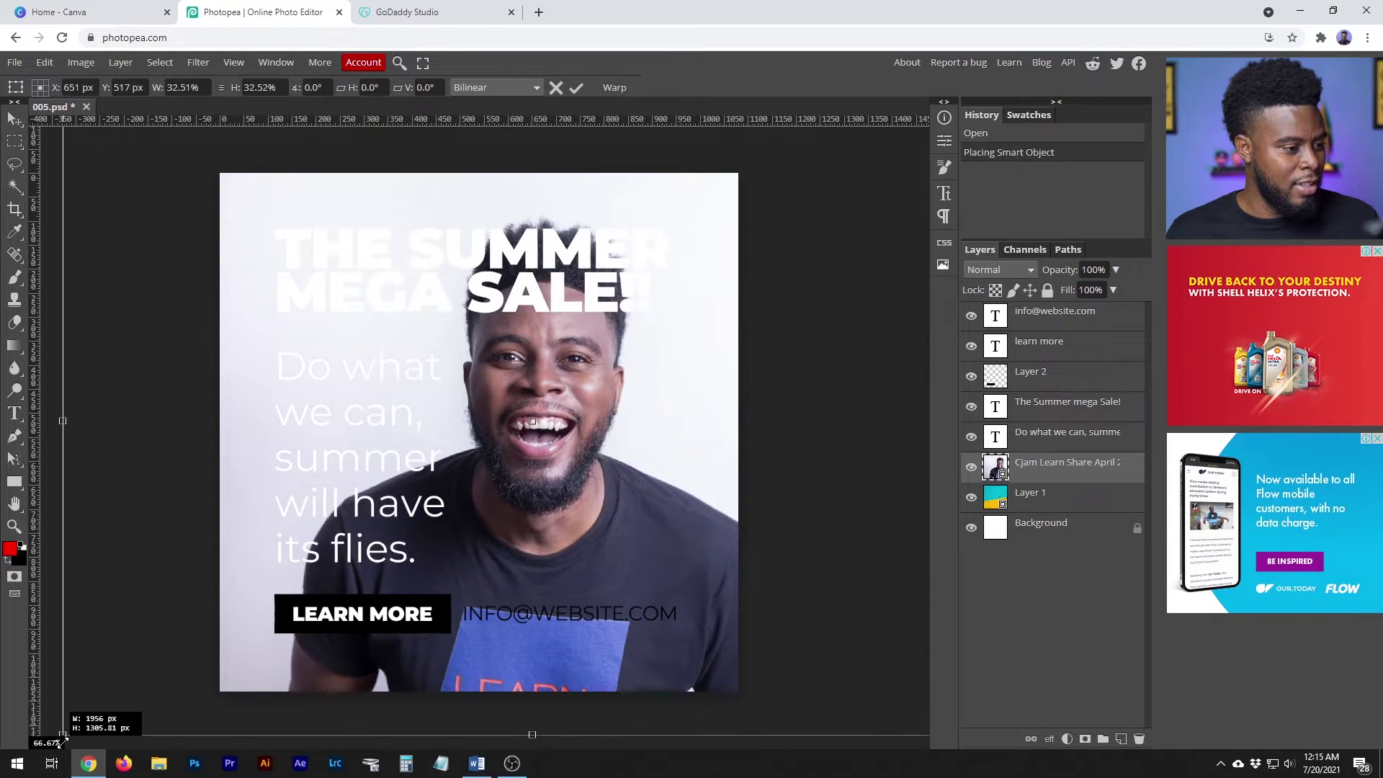
drag(503, 486, 511, 477)
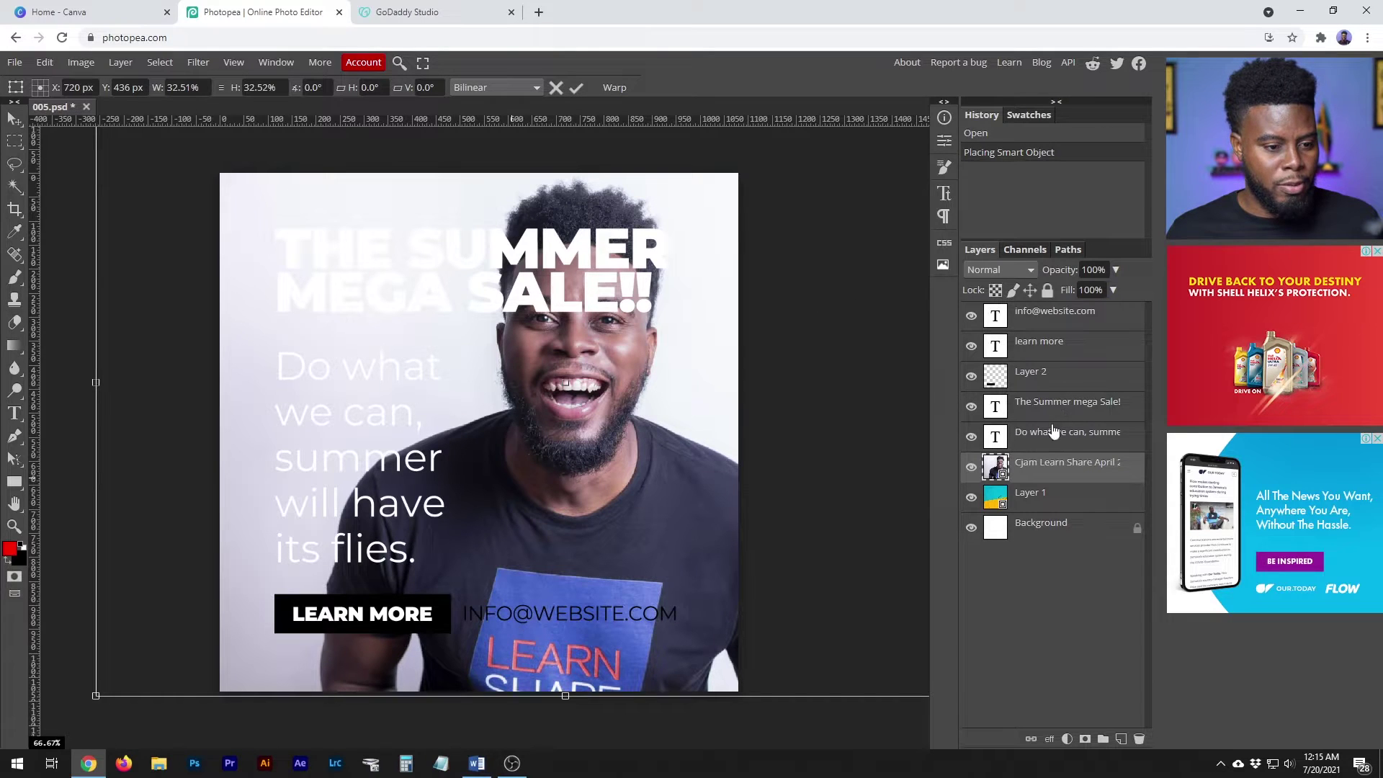
key(Return)
Hide the pool background layer and set the foreground colour to dark red
click(971, 497)
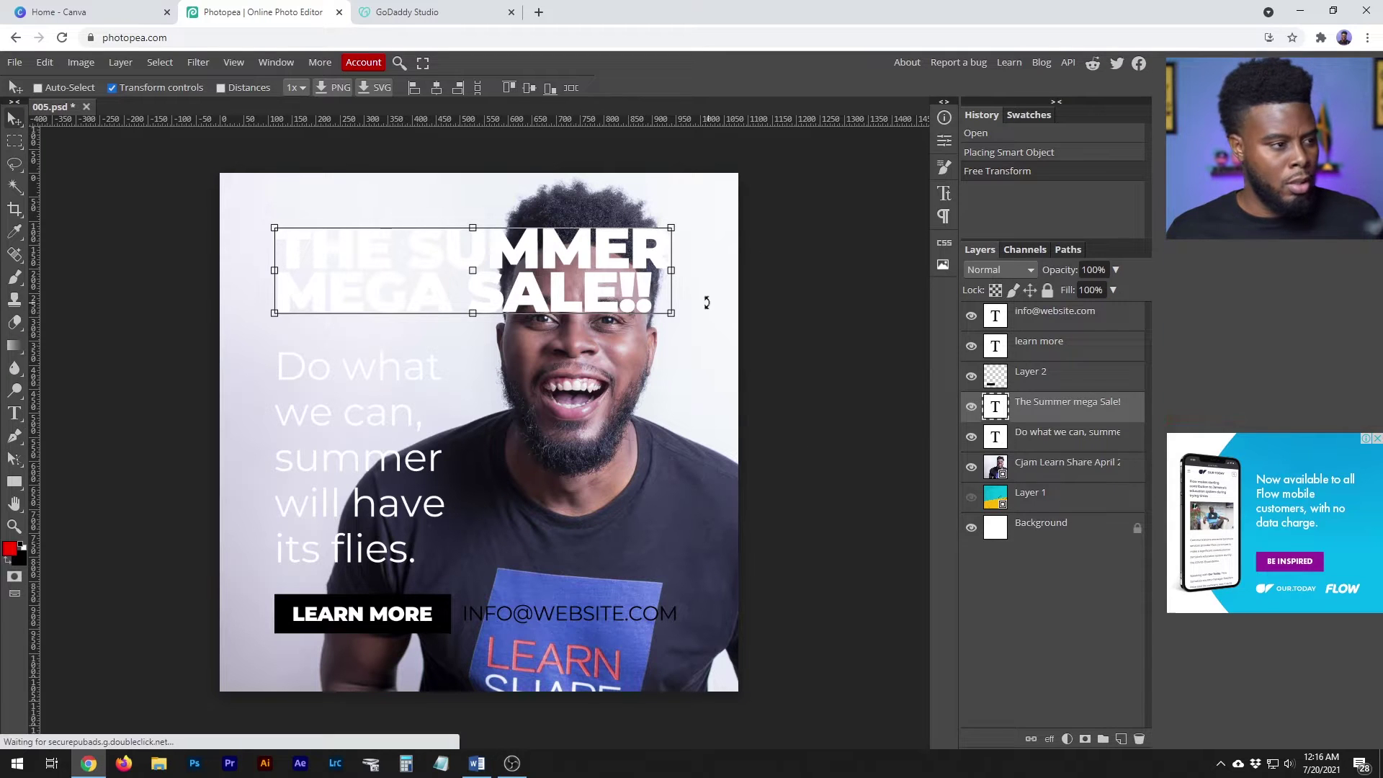
click(10, 555)
drag(198, 295, 255, 278)
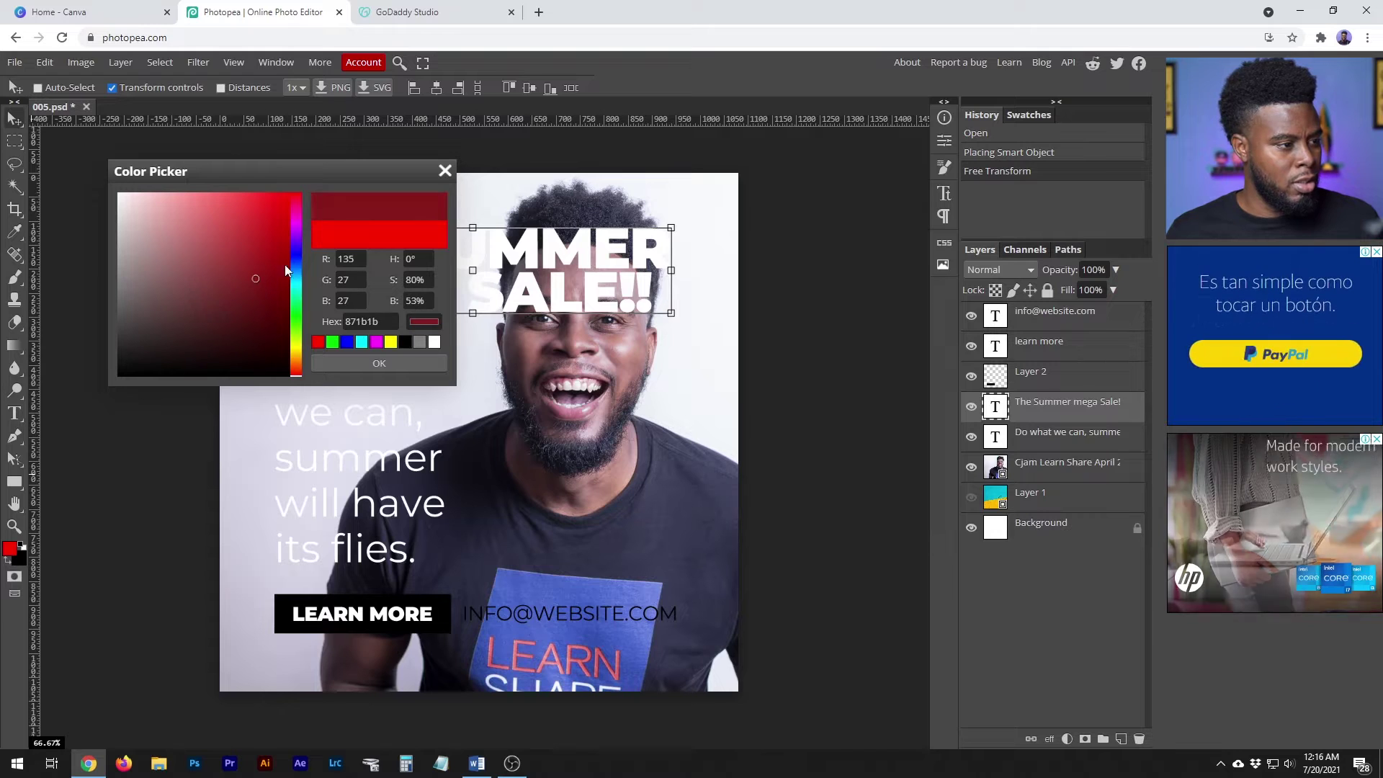
click(445, 170)
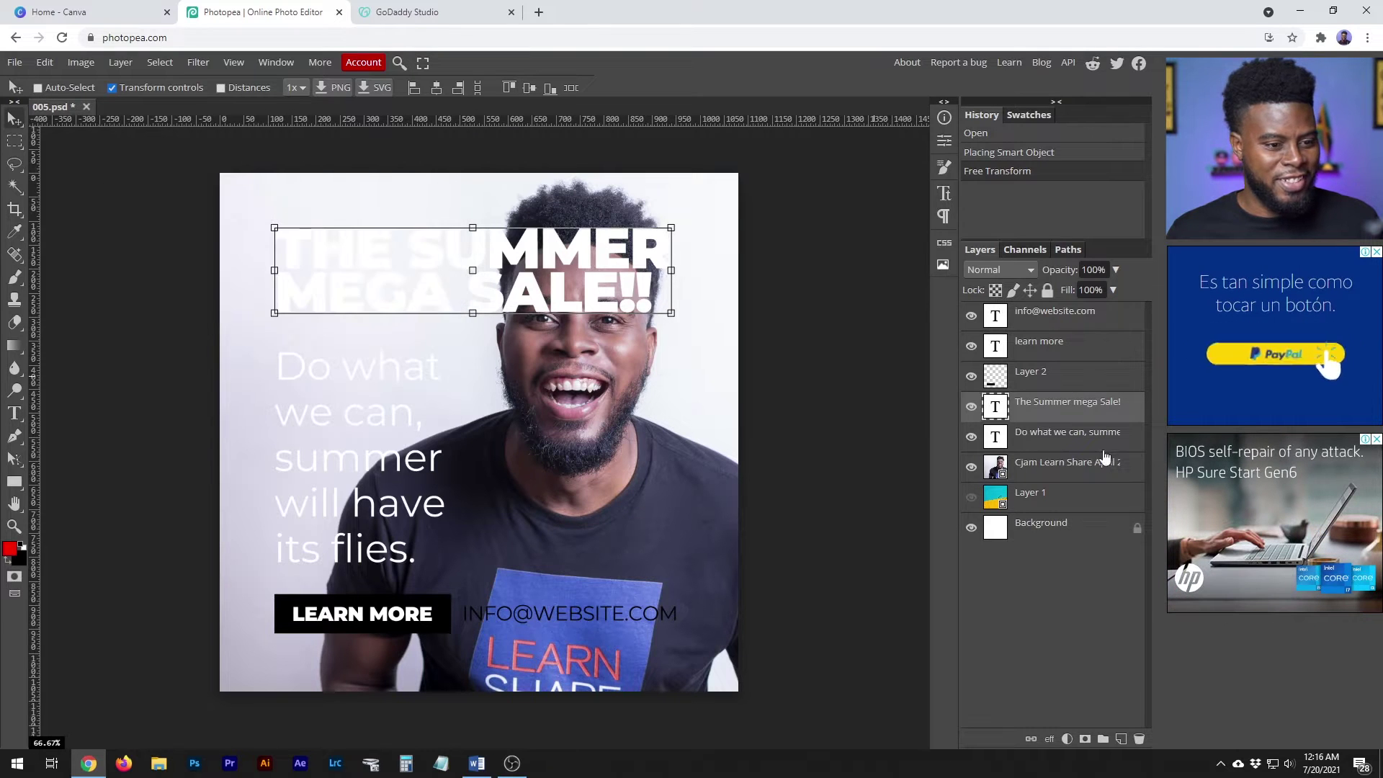
Recolour the THE SUMMER MEGA SALE!! headline text to orange
double_click(996, 407)
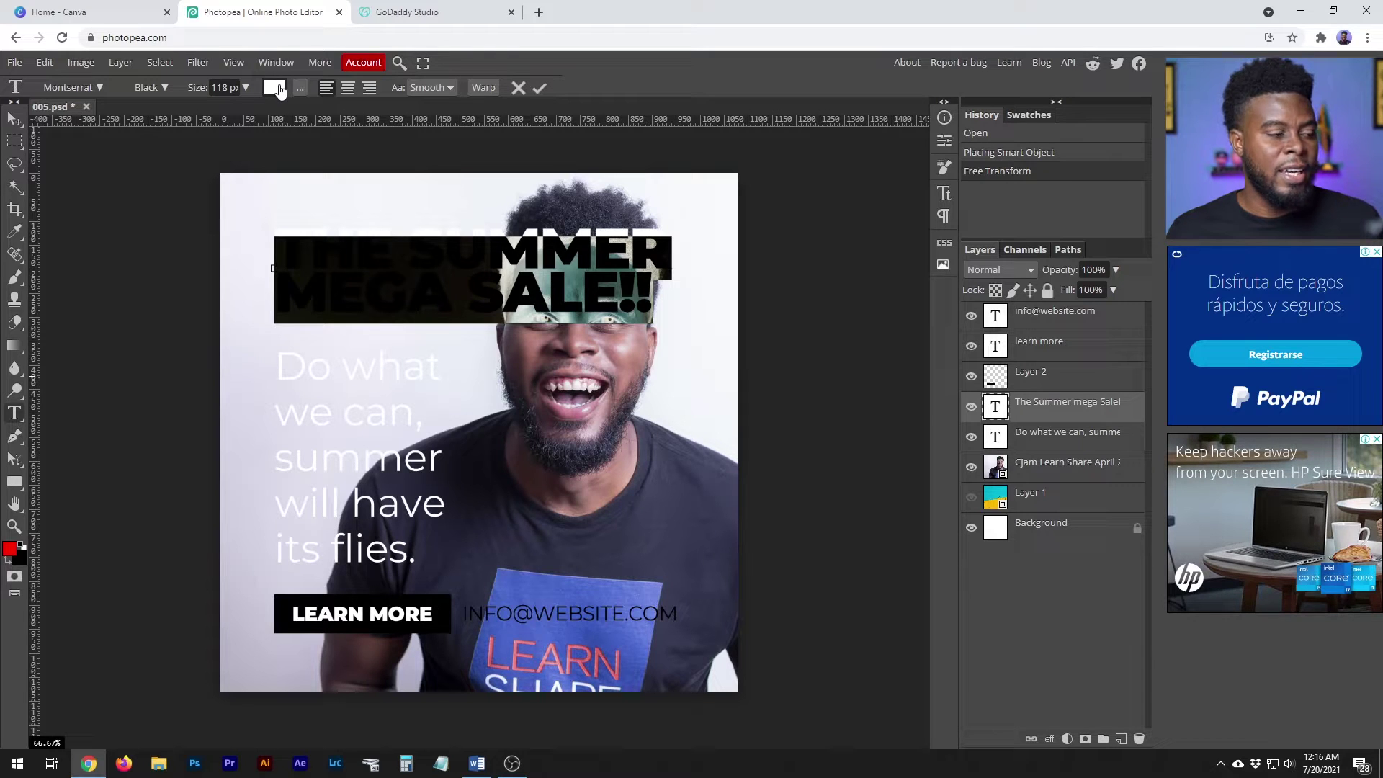
click(276, 87)
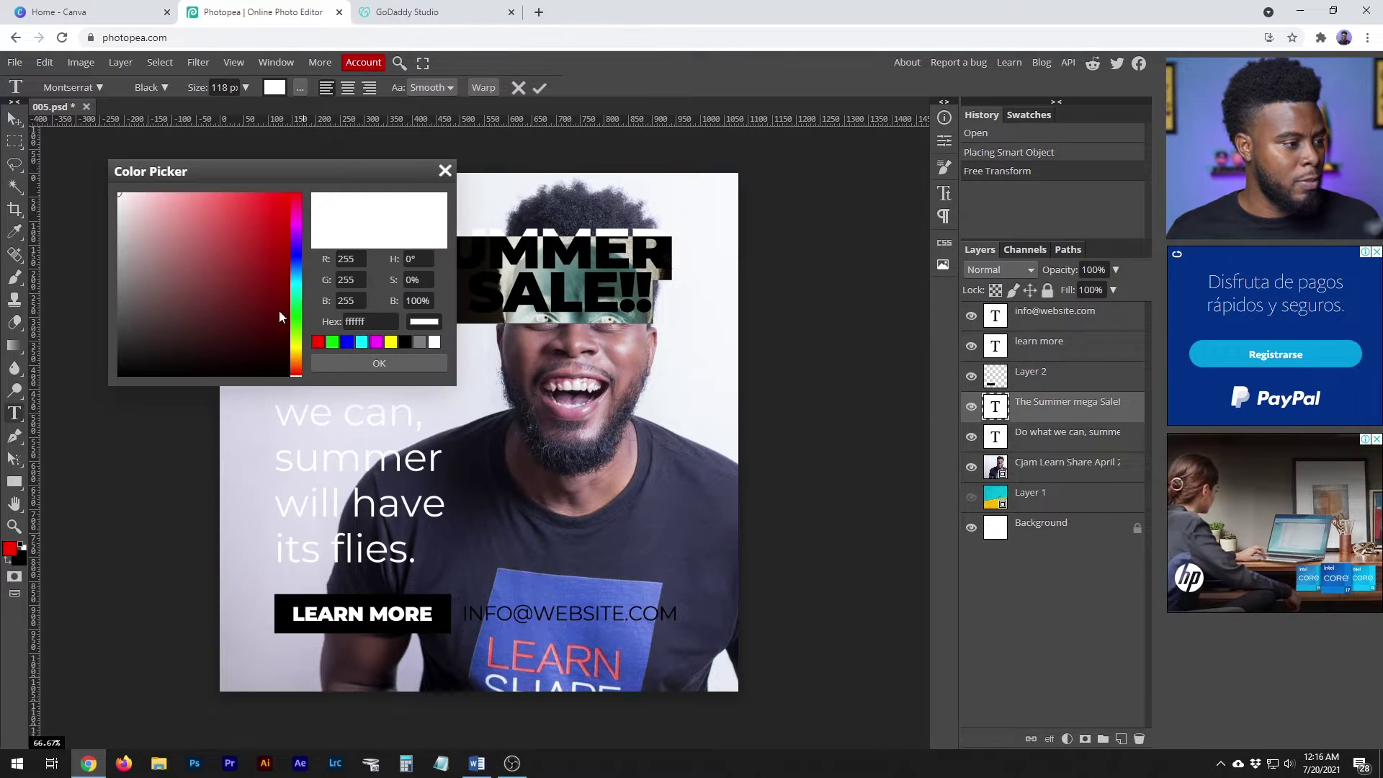
drag(266, 258, 276, 215)
click(298, 354)
drag(298, 354, 296, 359)
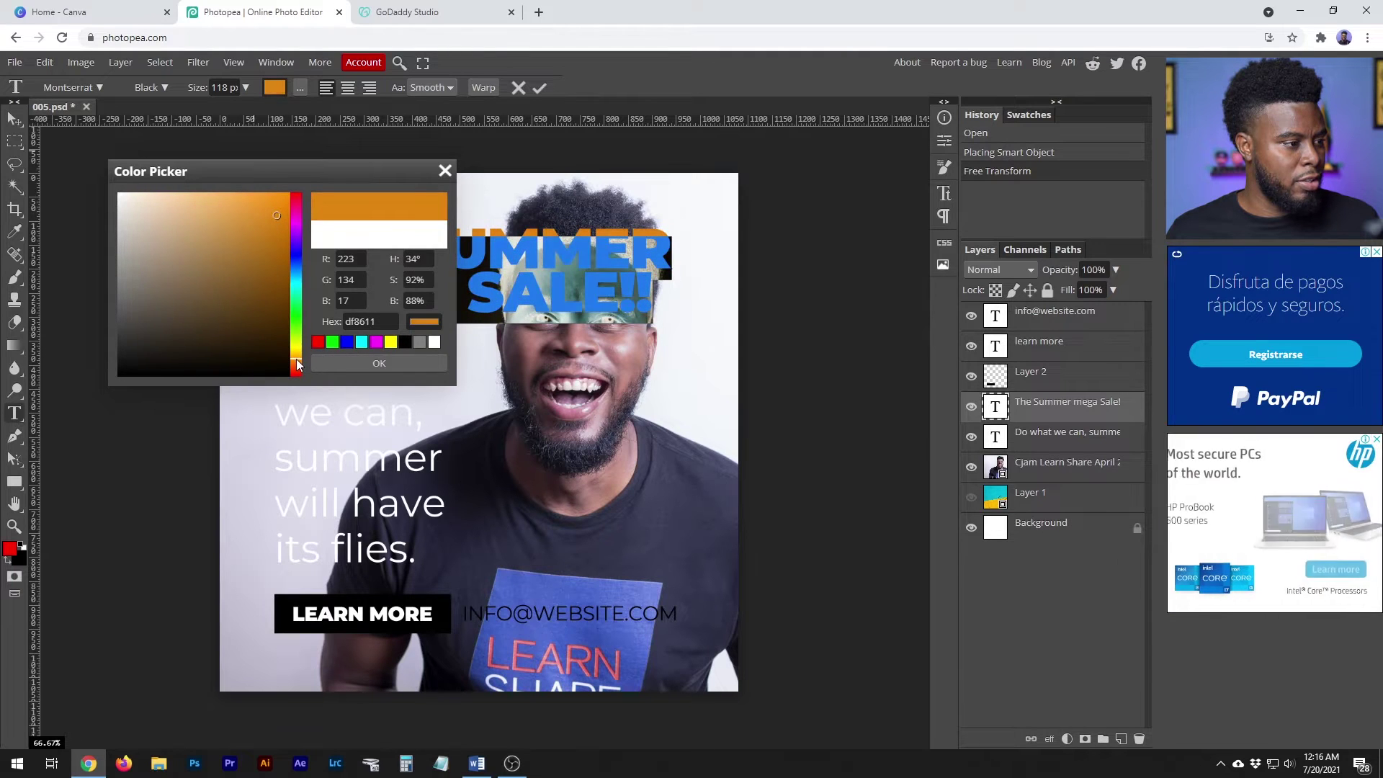
mouse_move(266, 243)
mouse_down()
mouse_move(261, 216)
mouse_move(287, 214)
mouse_up()
drag(296, 357, 297, 360)
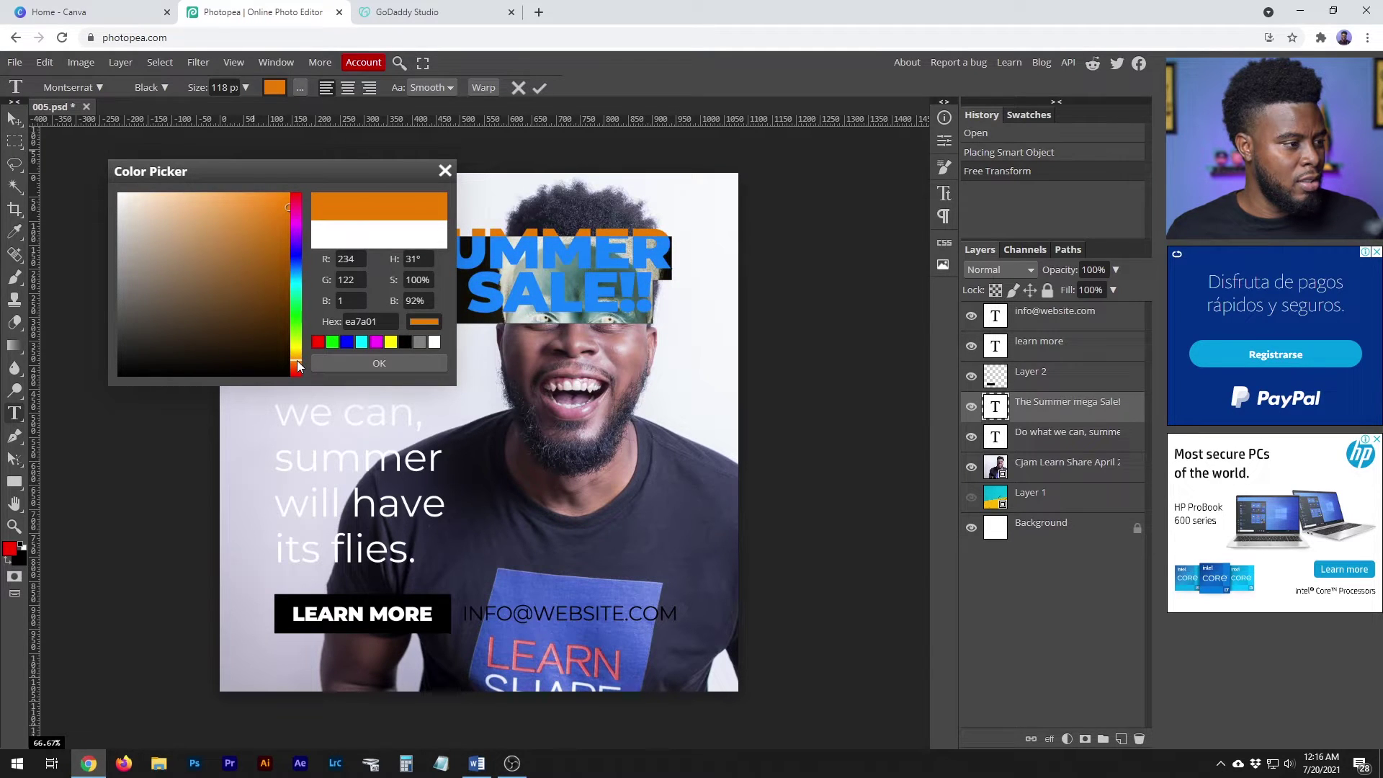
click(397, 365)
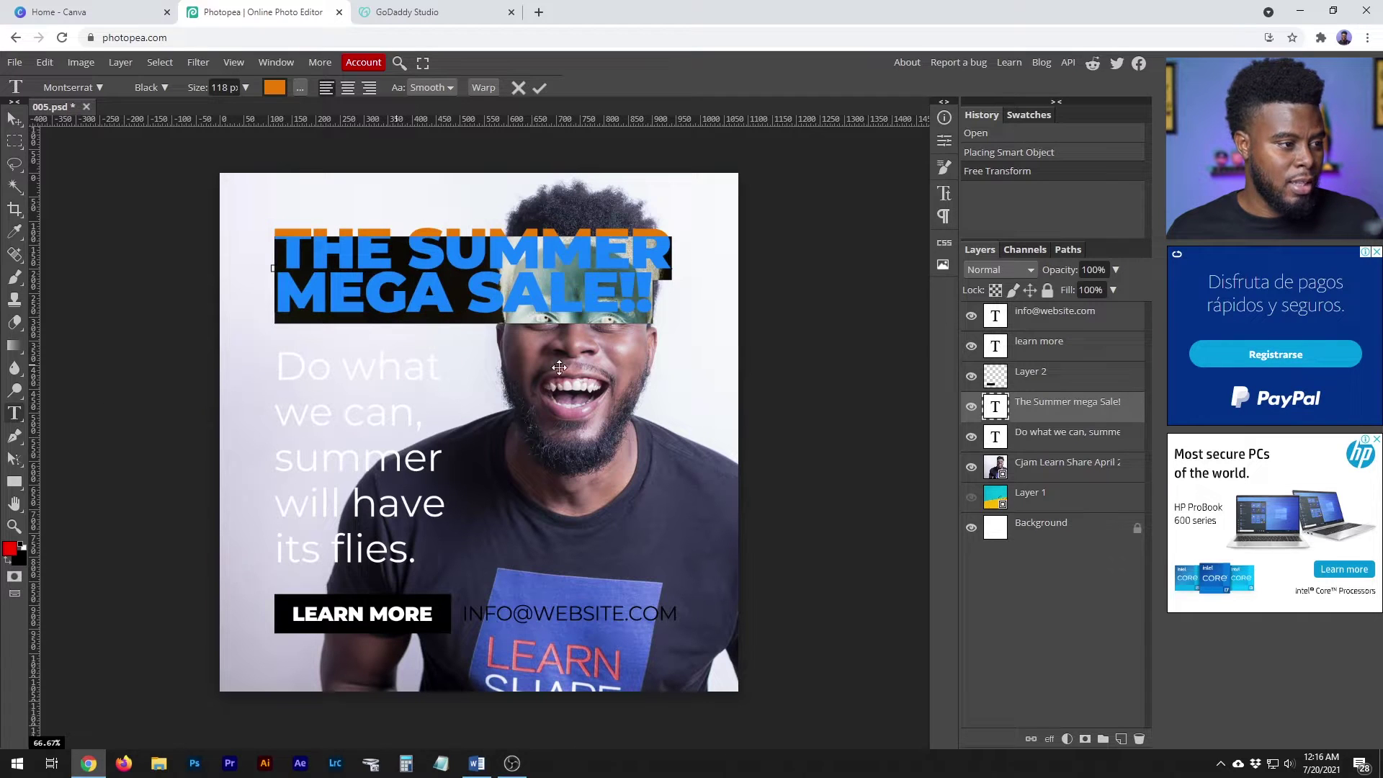
click(1032, 413)
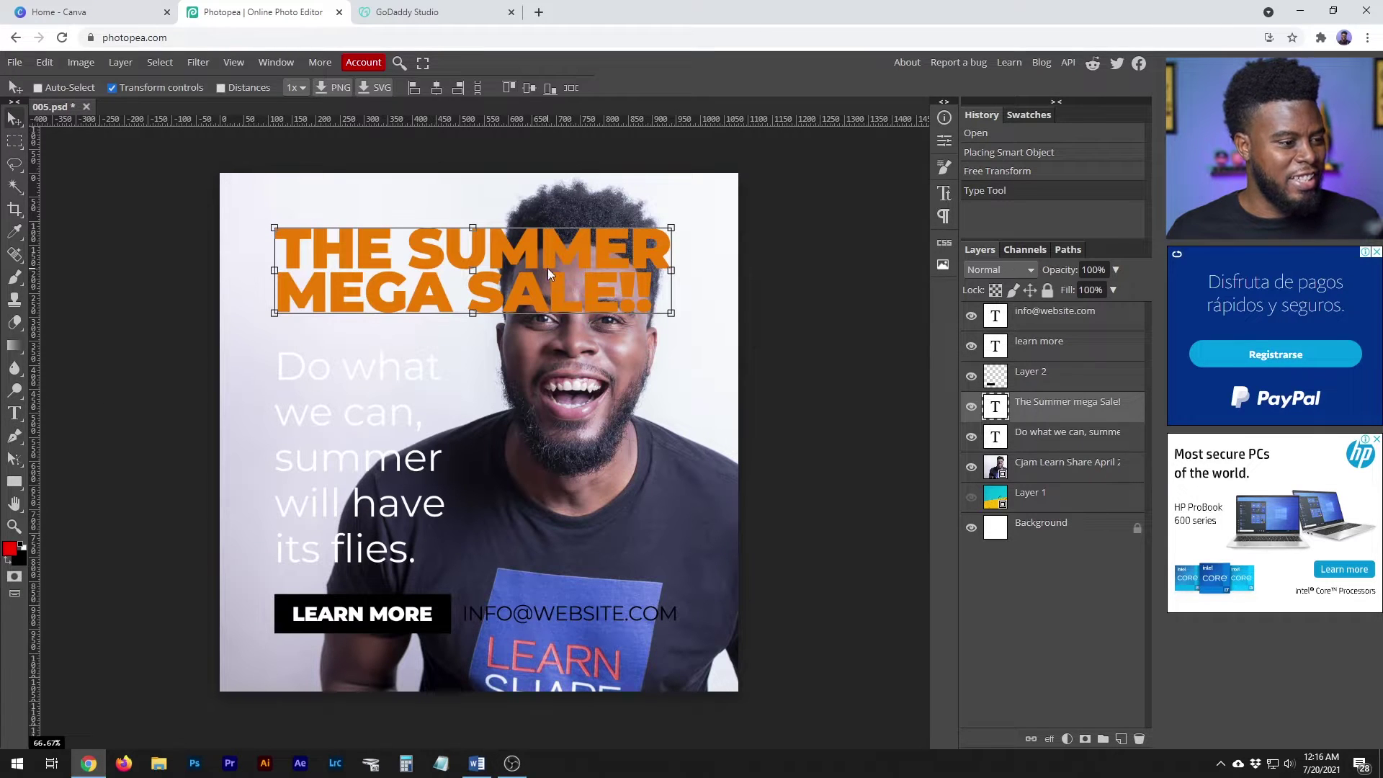
Shift the man's photo slightly right and down on the canvas
click(1057, 468)
drag(615, 361, 637, 386)
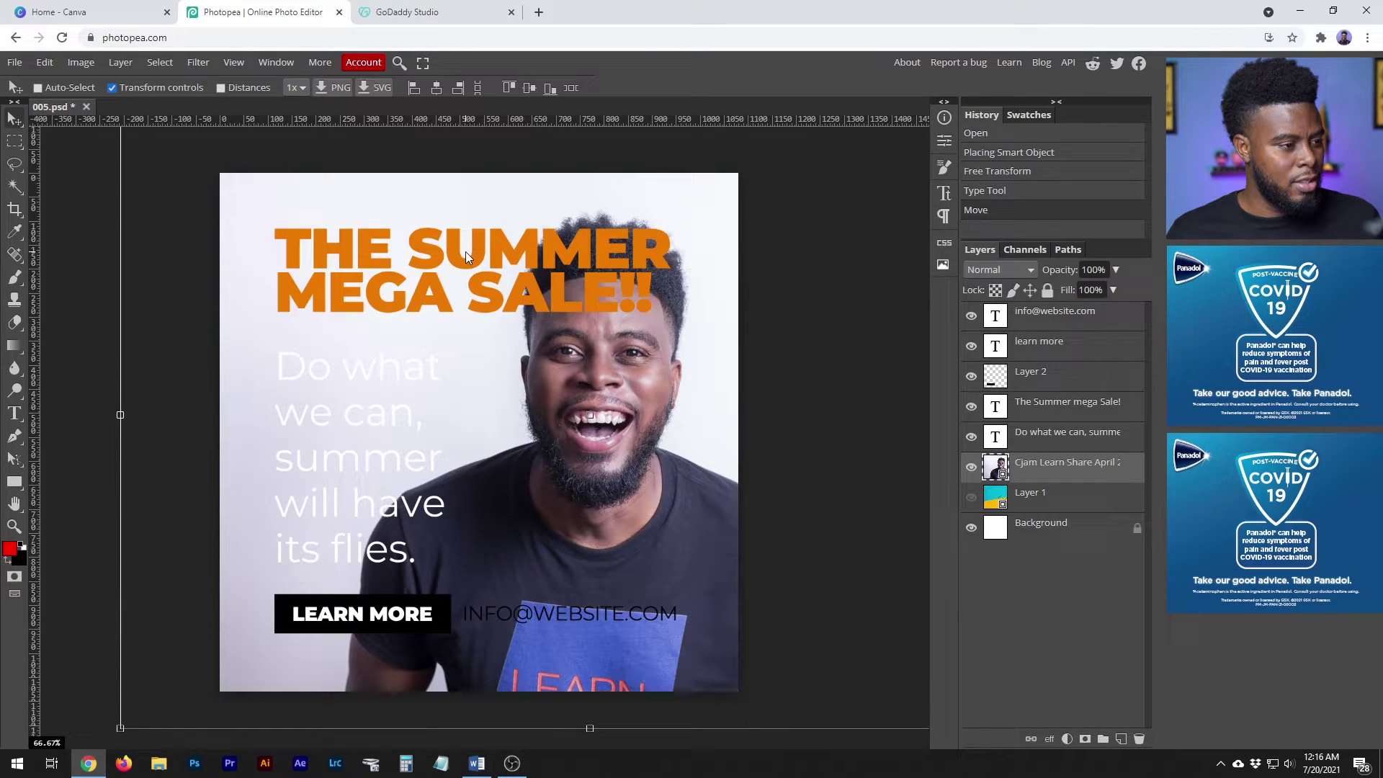
click(1044, 405)
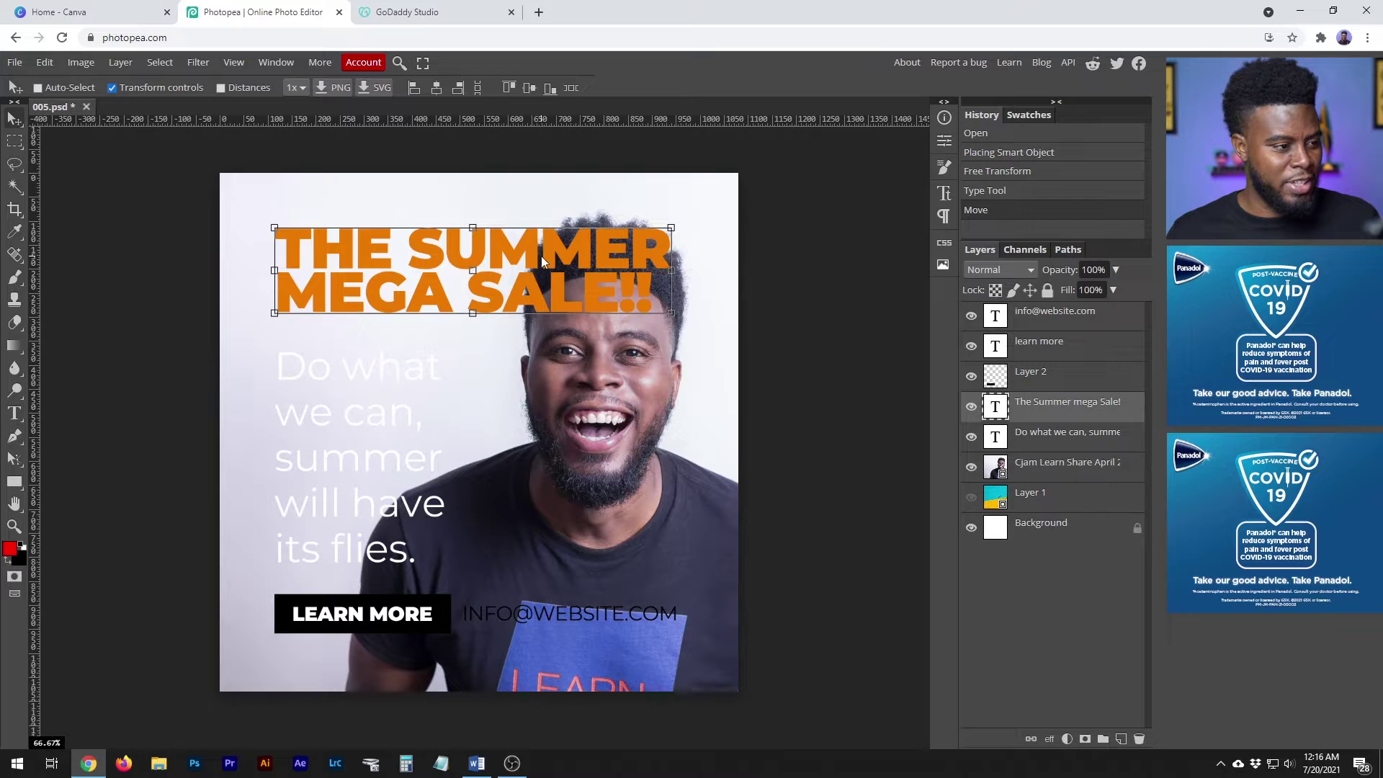
Retype the headline as 'GET CREATIVE' over 'FOR FREE!'
double_click(542, 256)
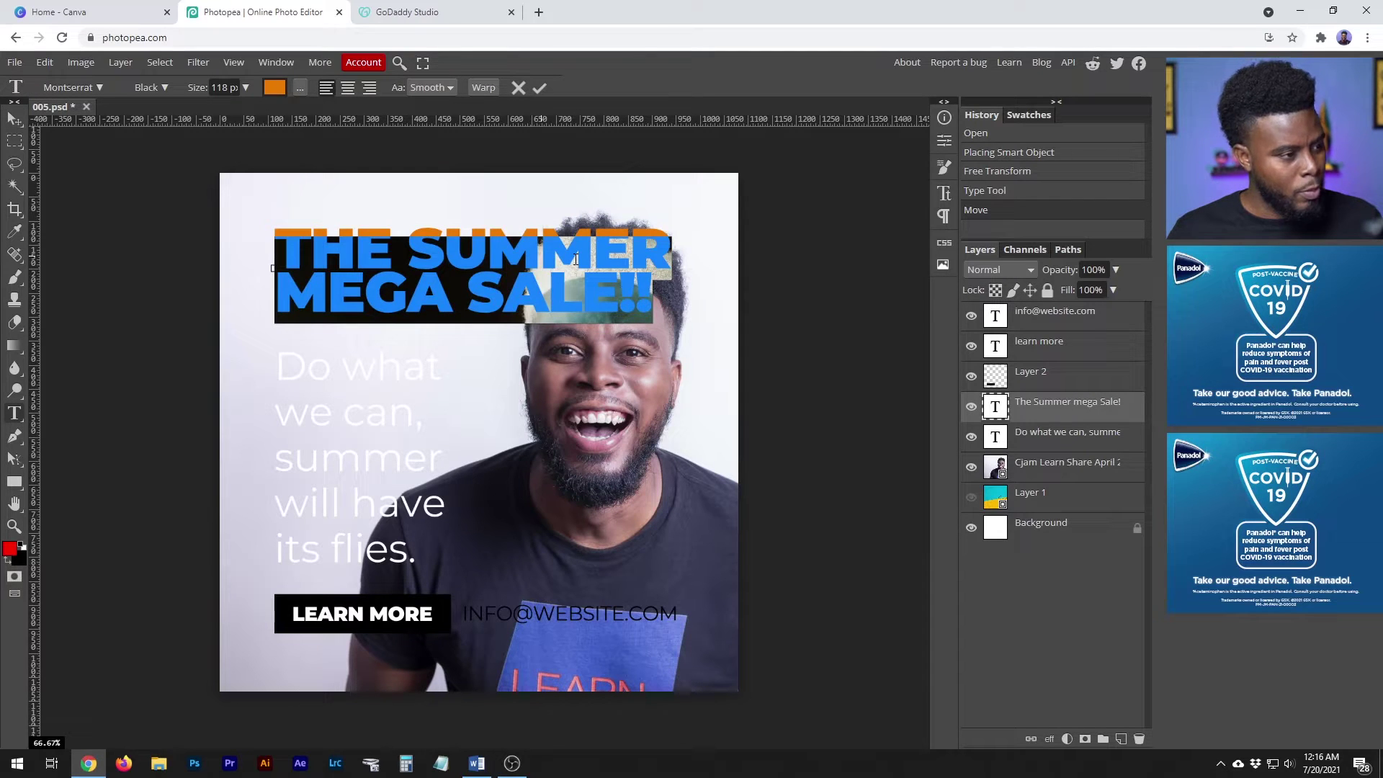
text(GET CREATIVE)
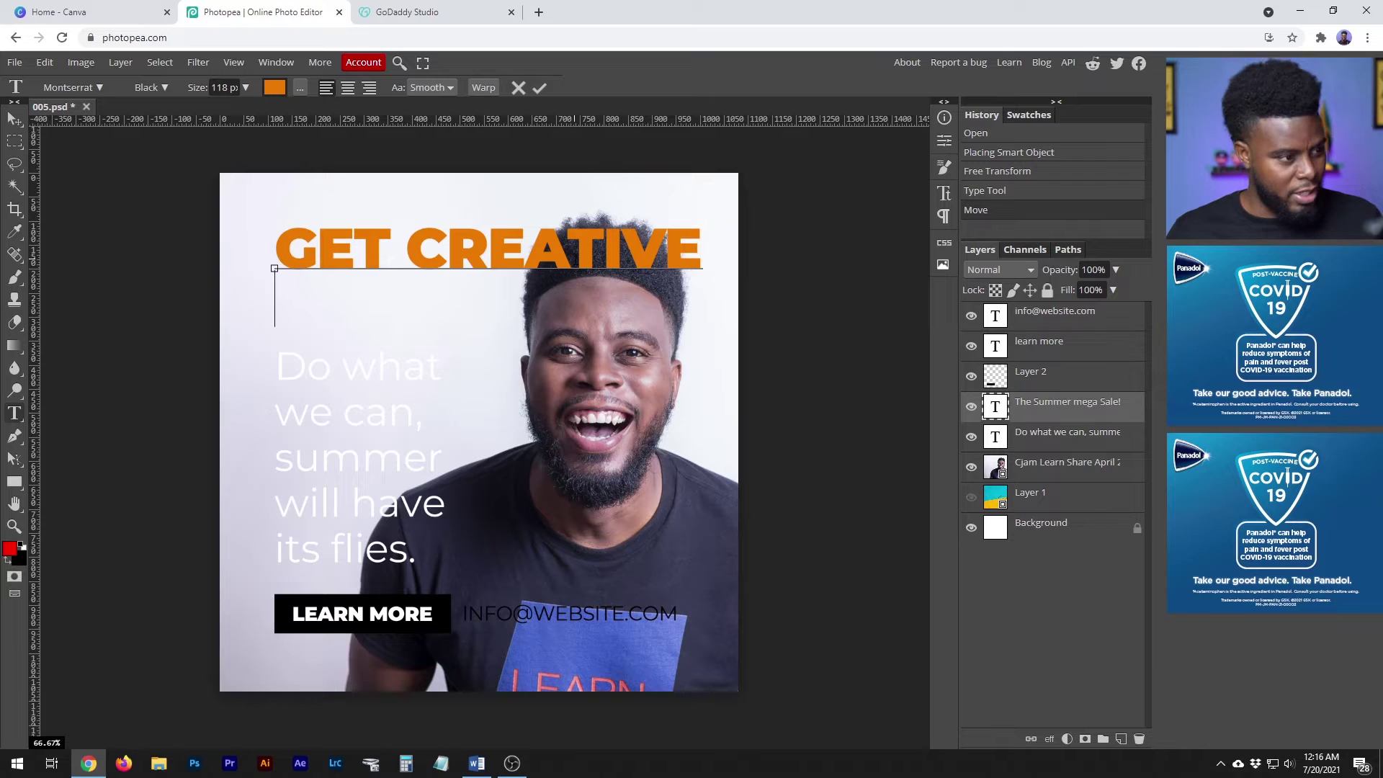
text(FOR F)
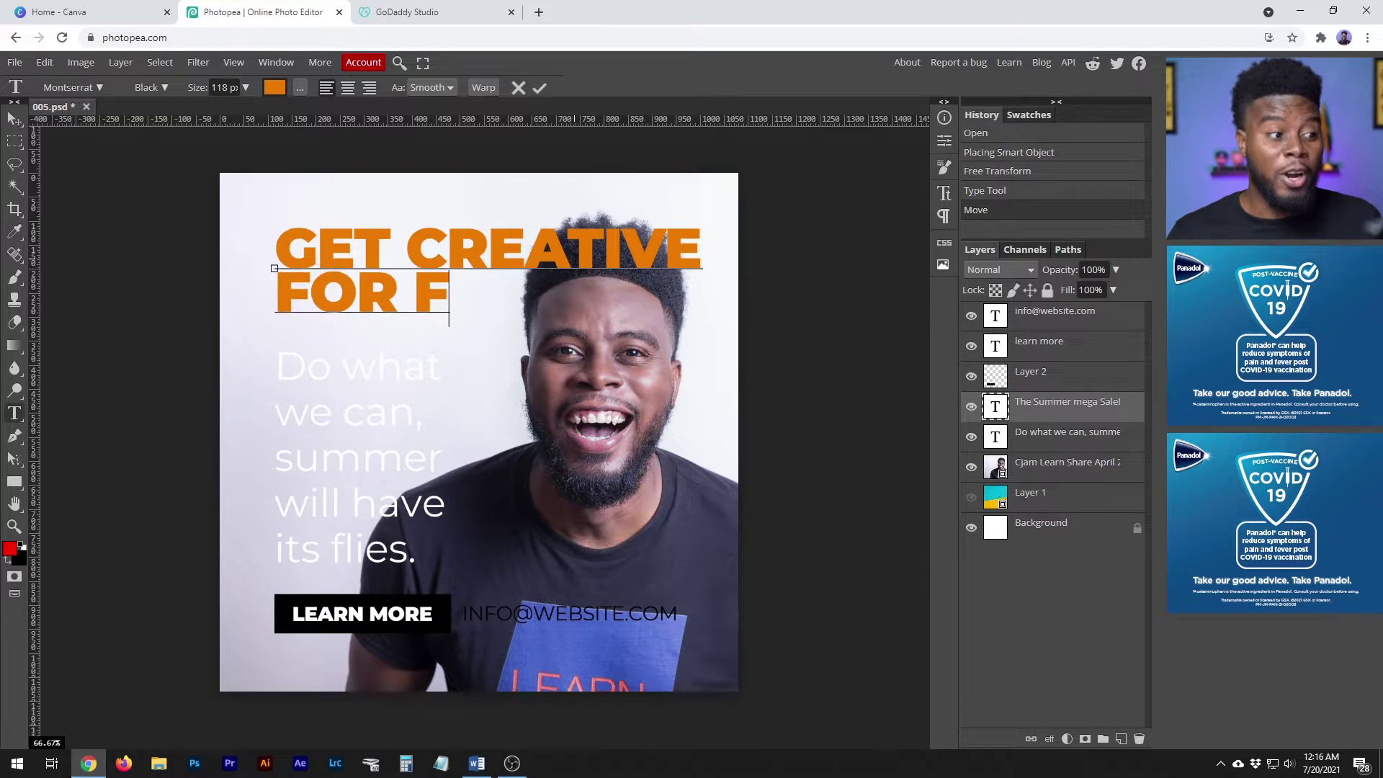
text(REE!)
Colour the FOR FREE! line deep blue and commit the headline
mouse_move(579, 285)
mouse_down()
mouse_move(310, 291)
mouse_move(287, 209)
mouse_up()
click(274, 88)
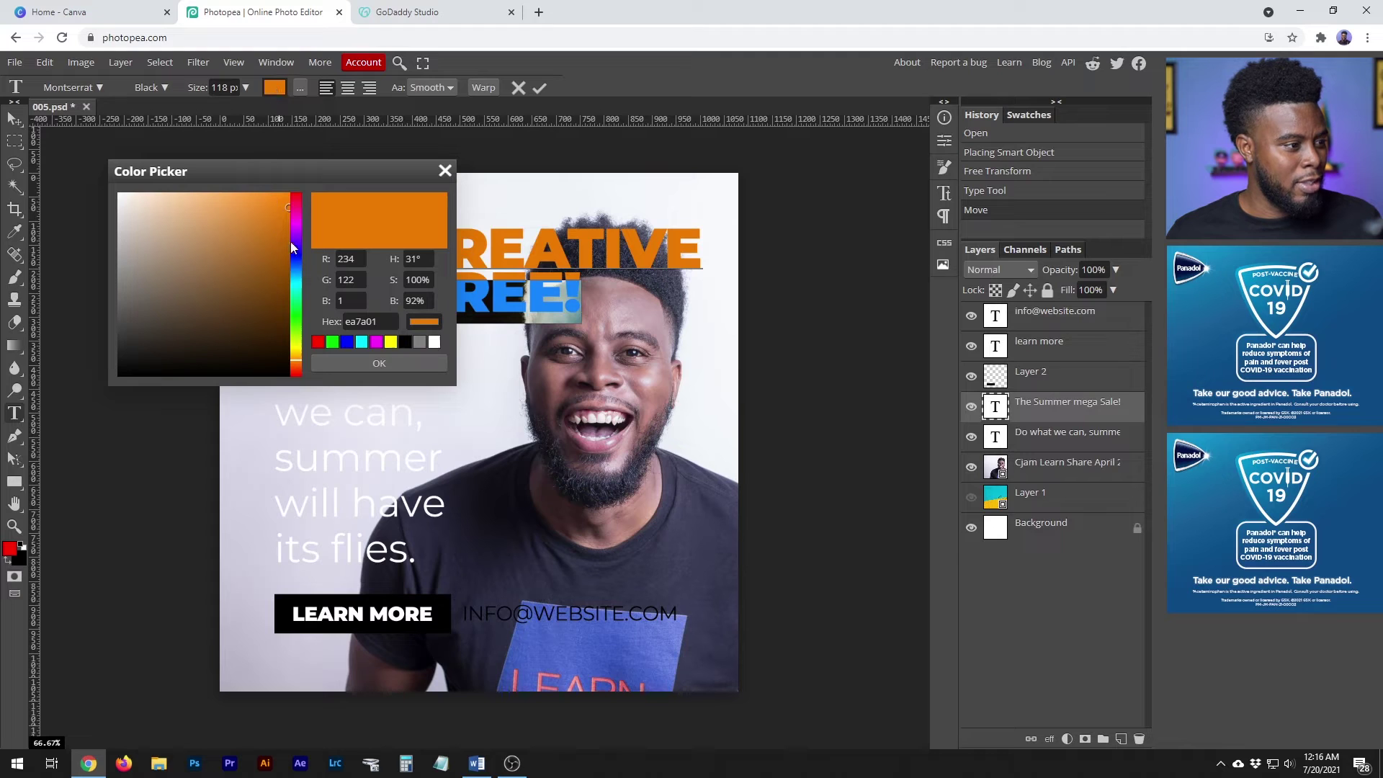
click(299, 257)
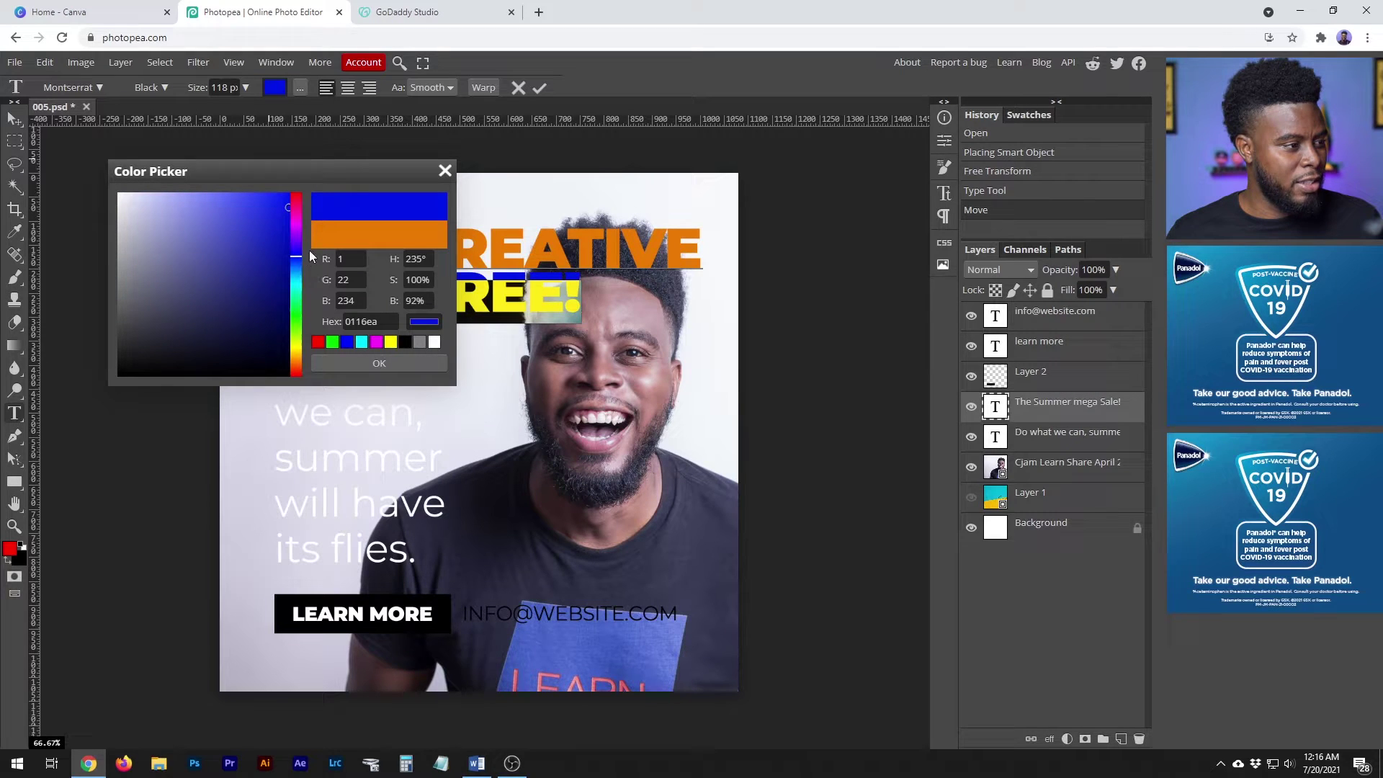
click(254, 251)
click(403, 363)
click(476, 313)
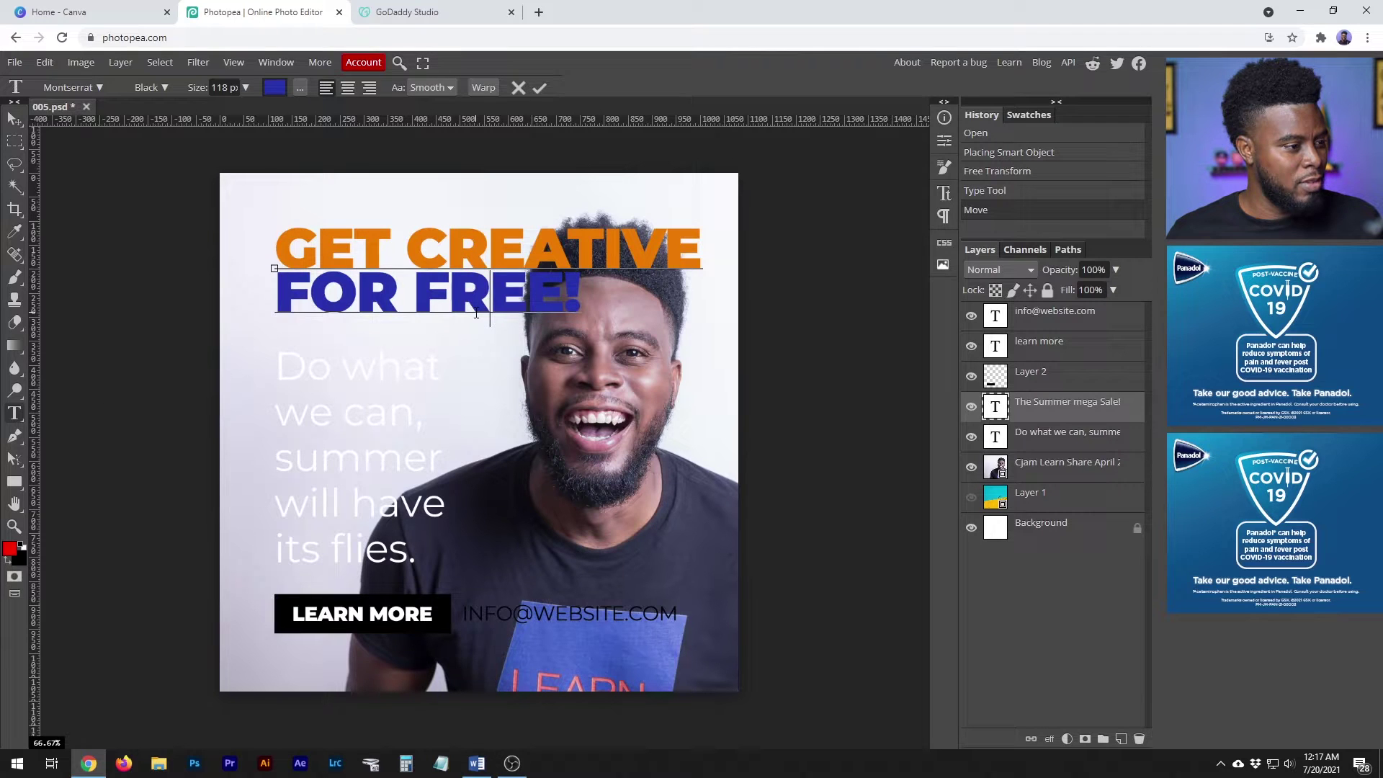
click(1043, 422)
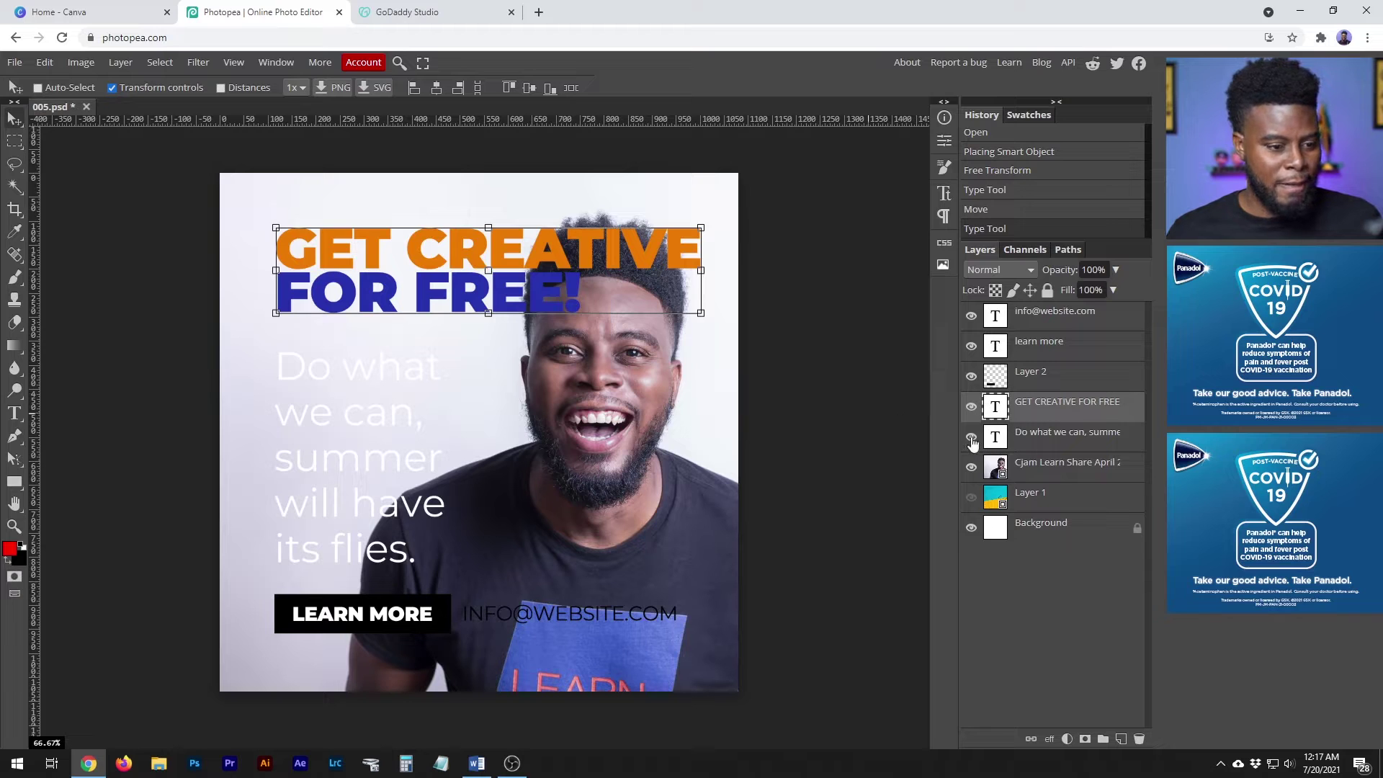
Change the white body text colour to black
click(1030, 440)
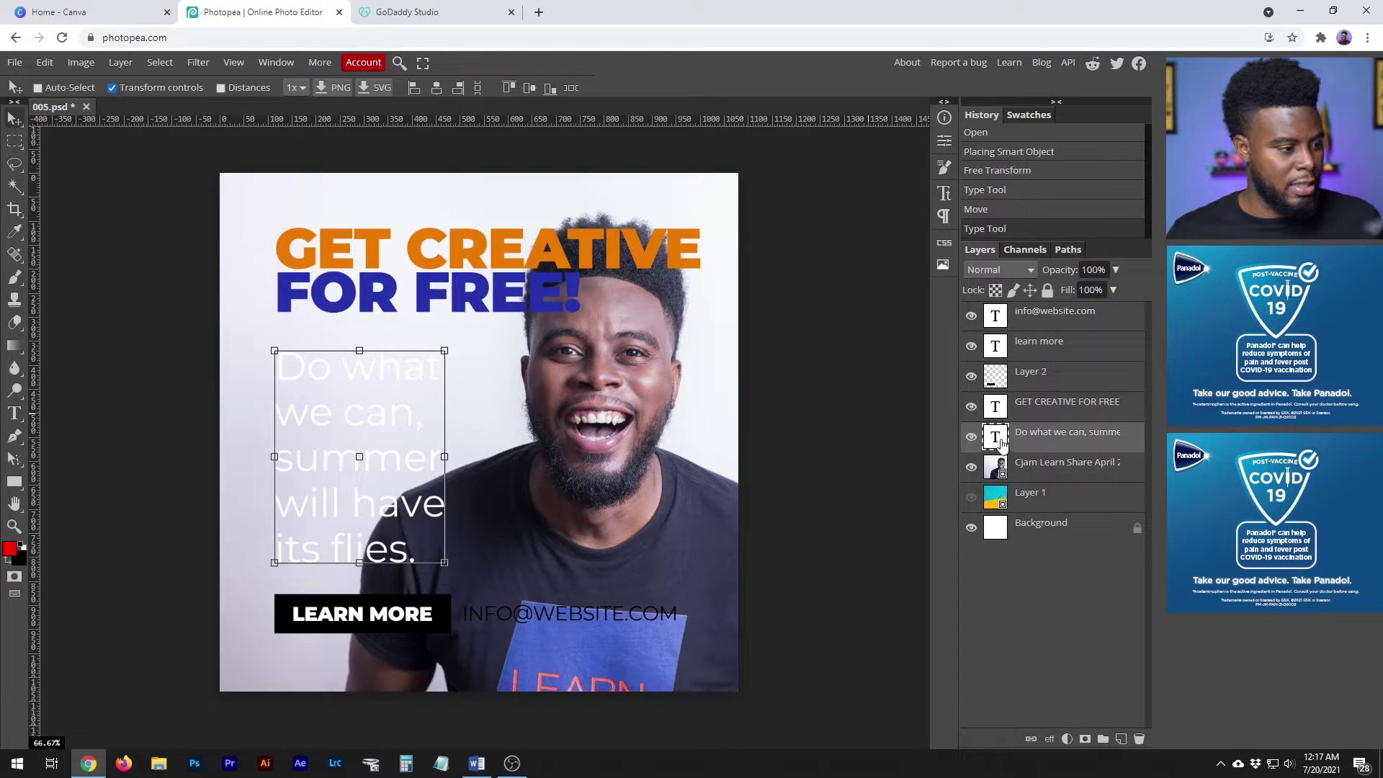
double_click(1005, 441)
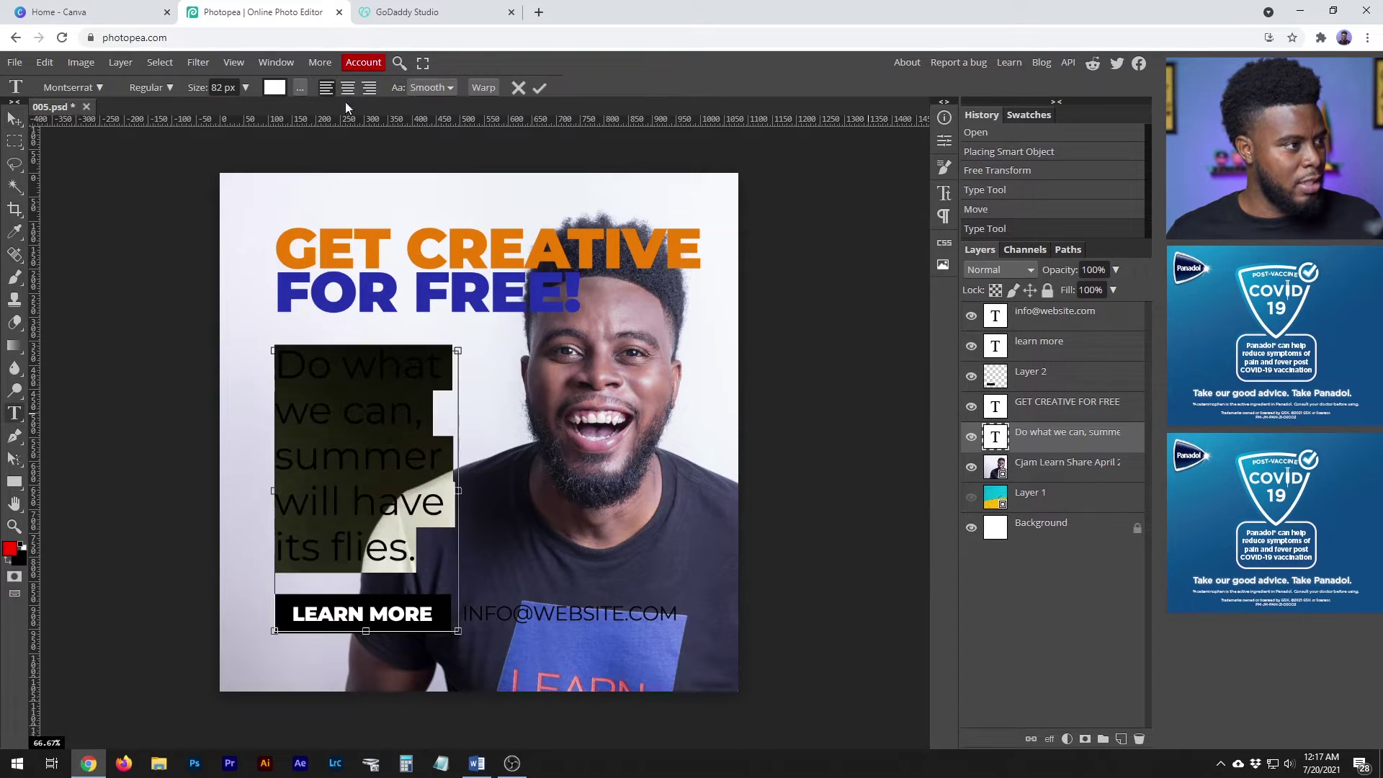
click(275, 88)
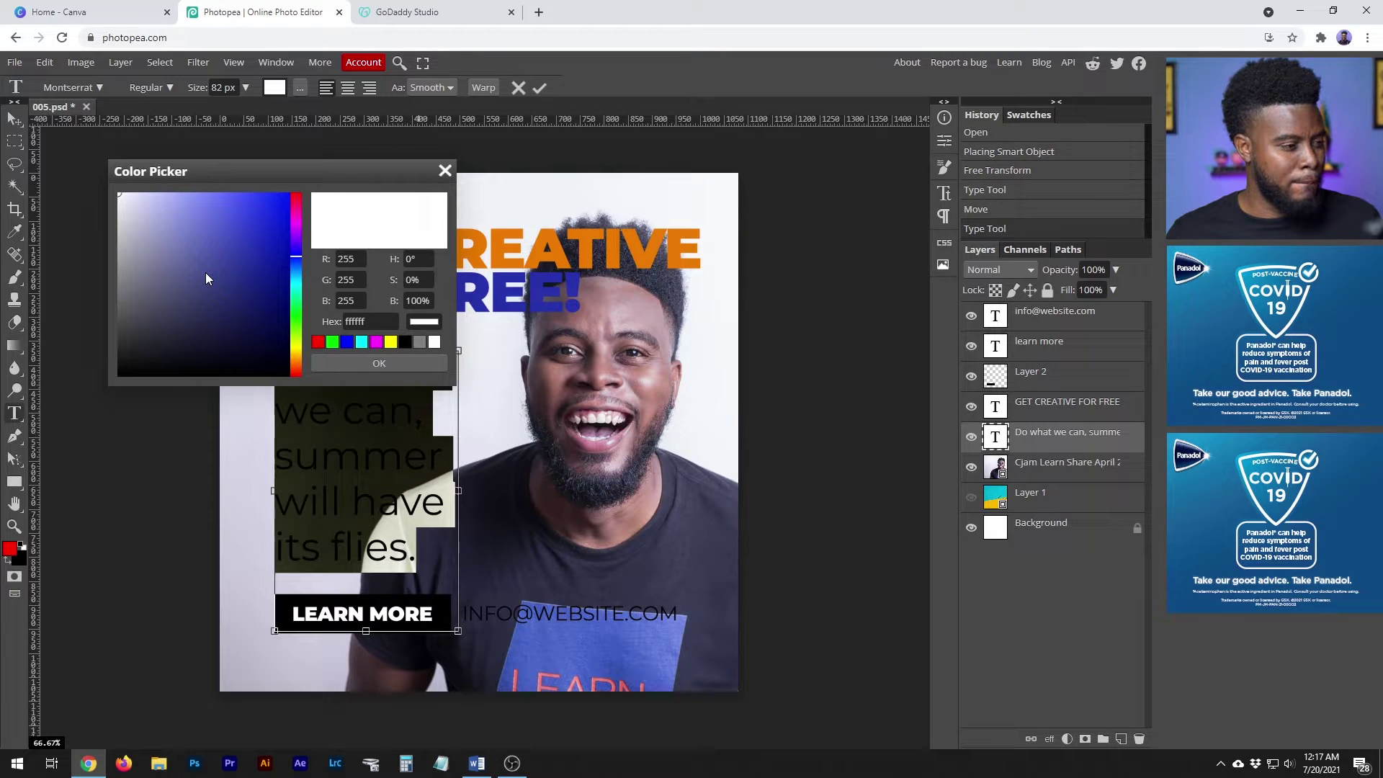
drag(205, 272, 85, 391)
click(377, 365)
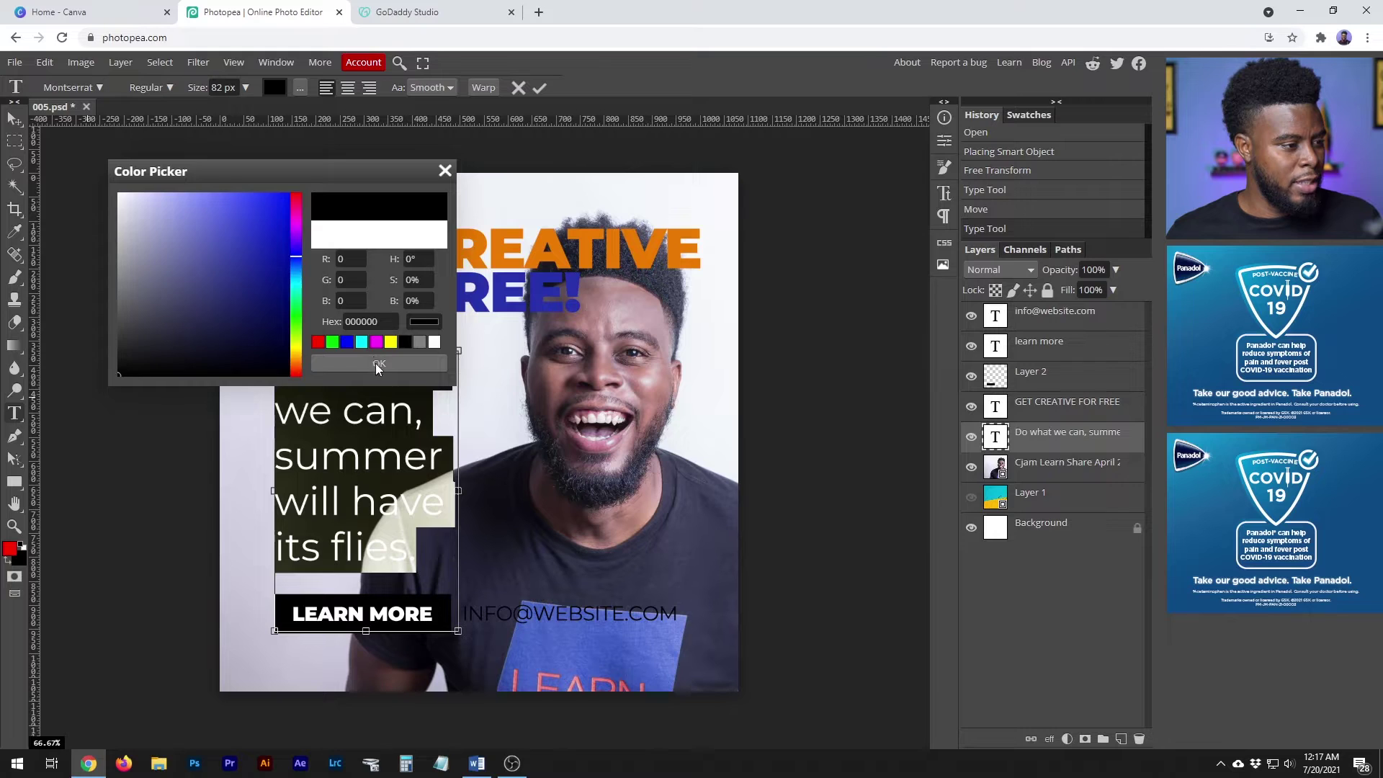
click(382, 412)
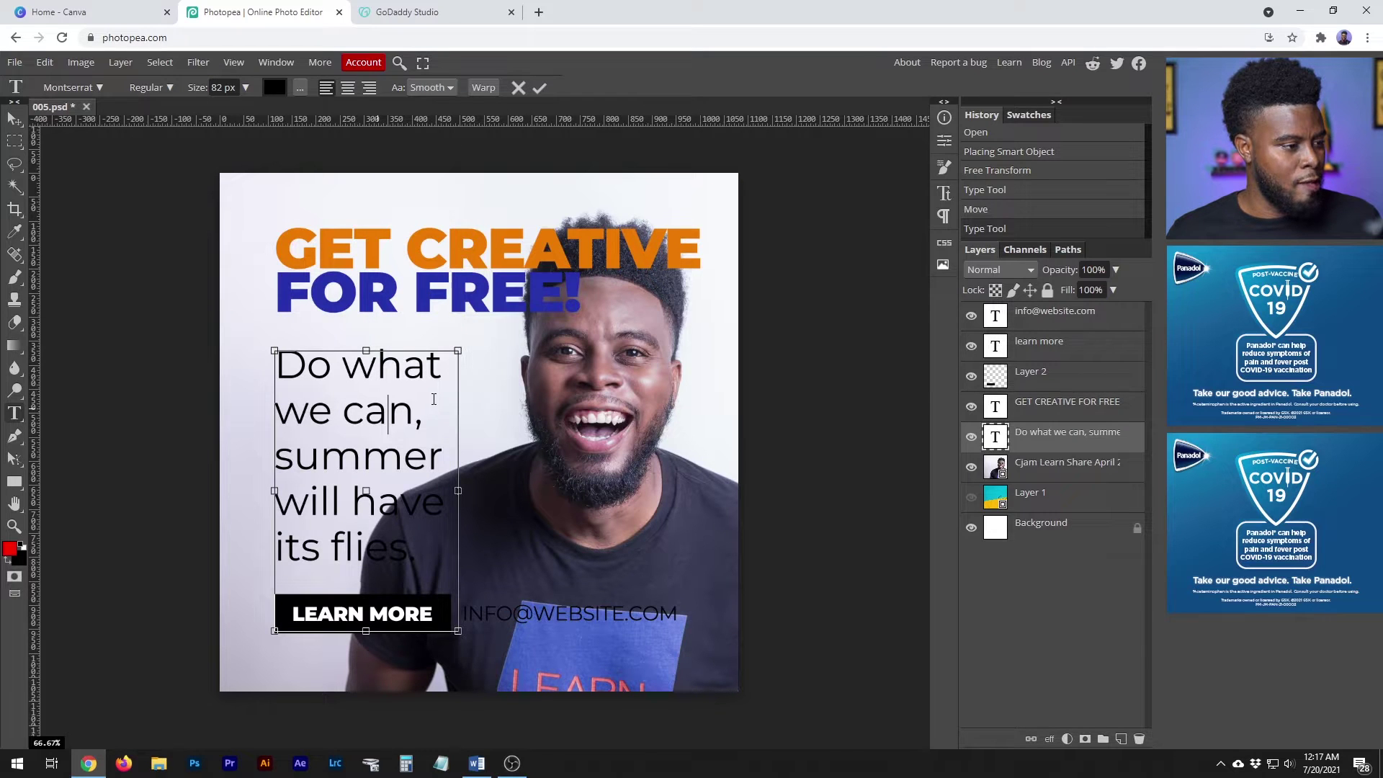
Replace the body text with 'No Photoshop No Problem'
key(ctrl+a)
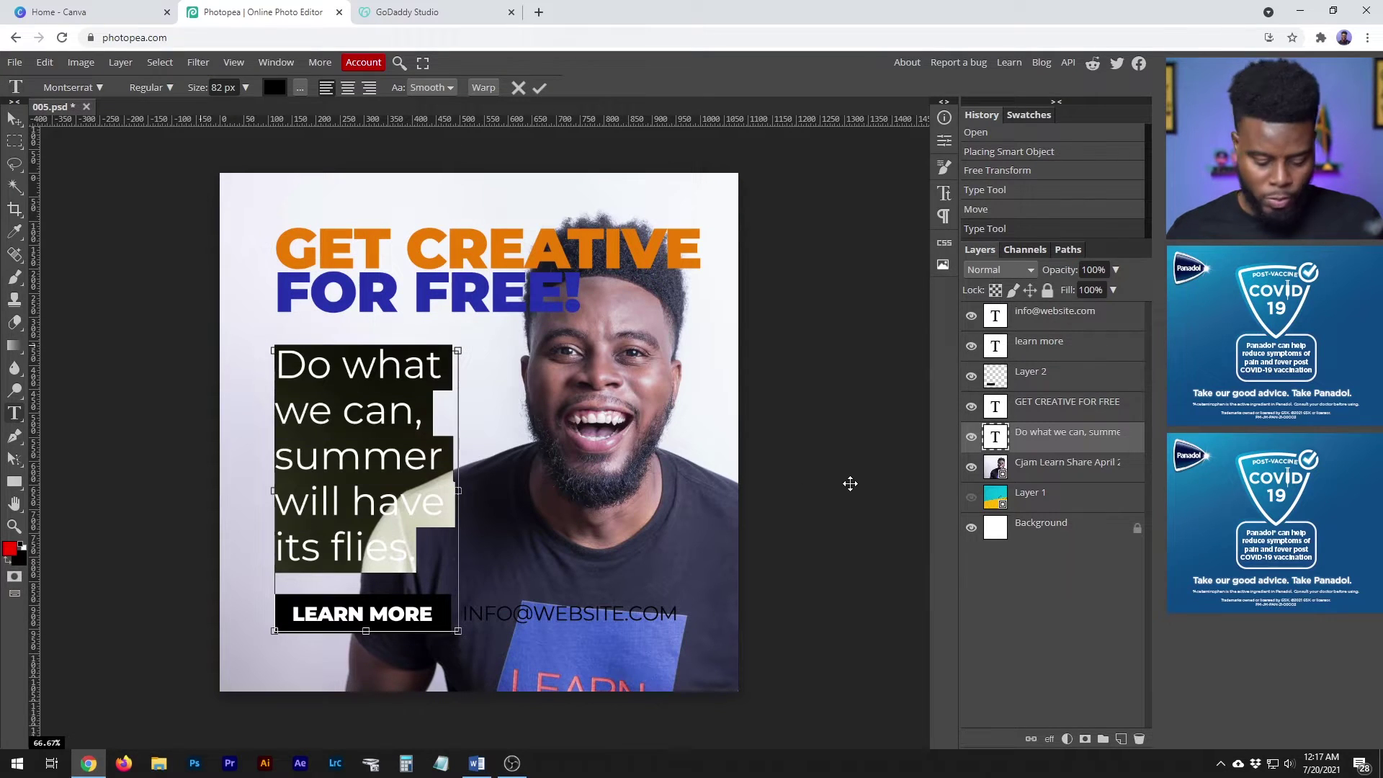
text(NO)
key(BackSpace)
text(o Ph)
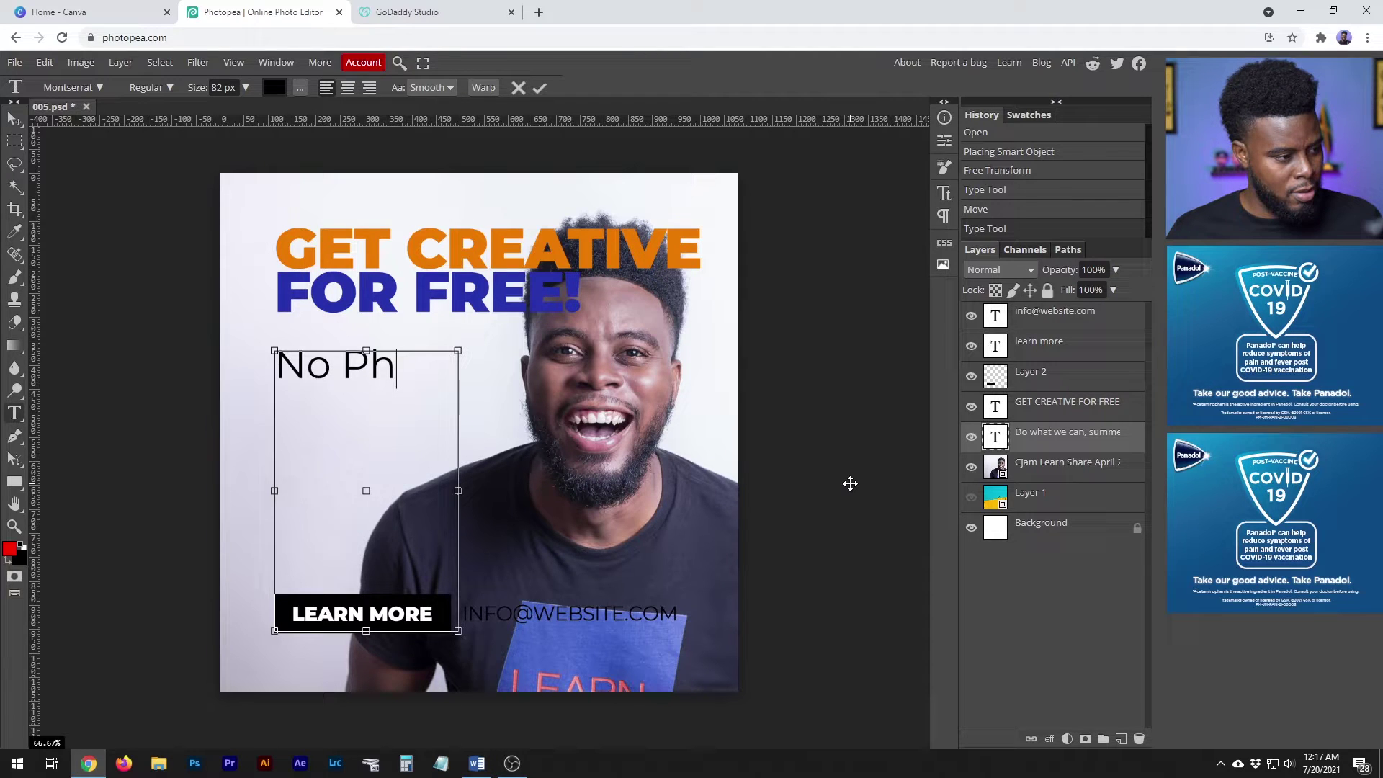
text(otshop)
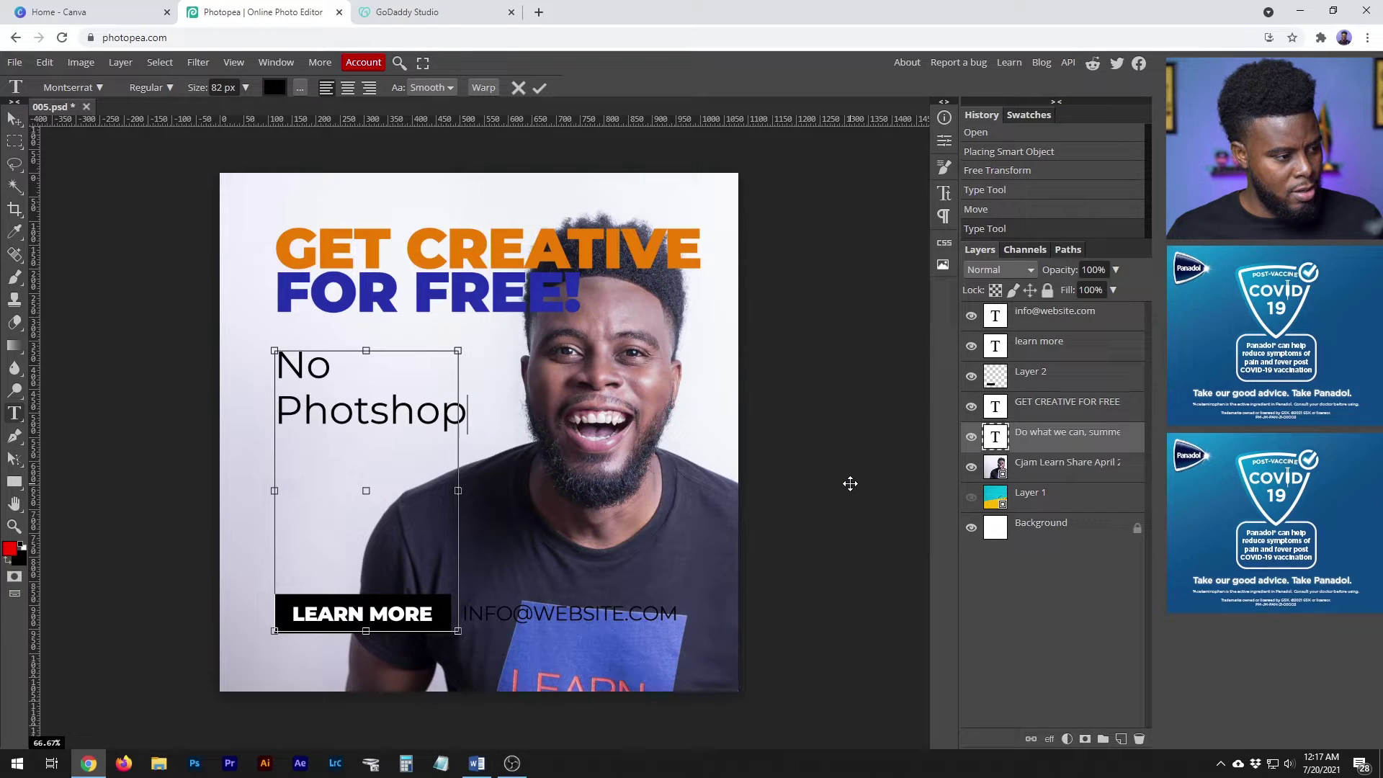
key(BackSpace)
key(BackSpace)
key(BackSpace)
key(BackSpace)
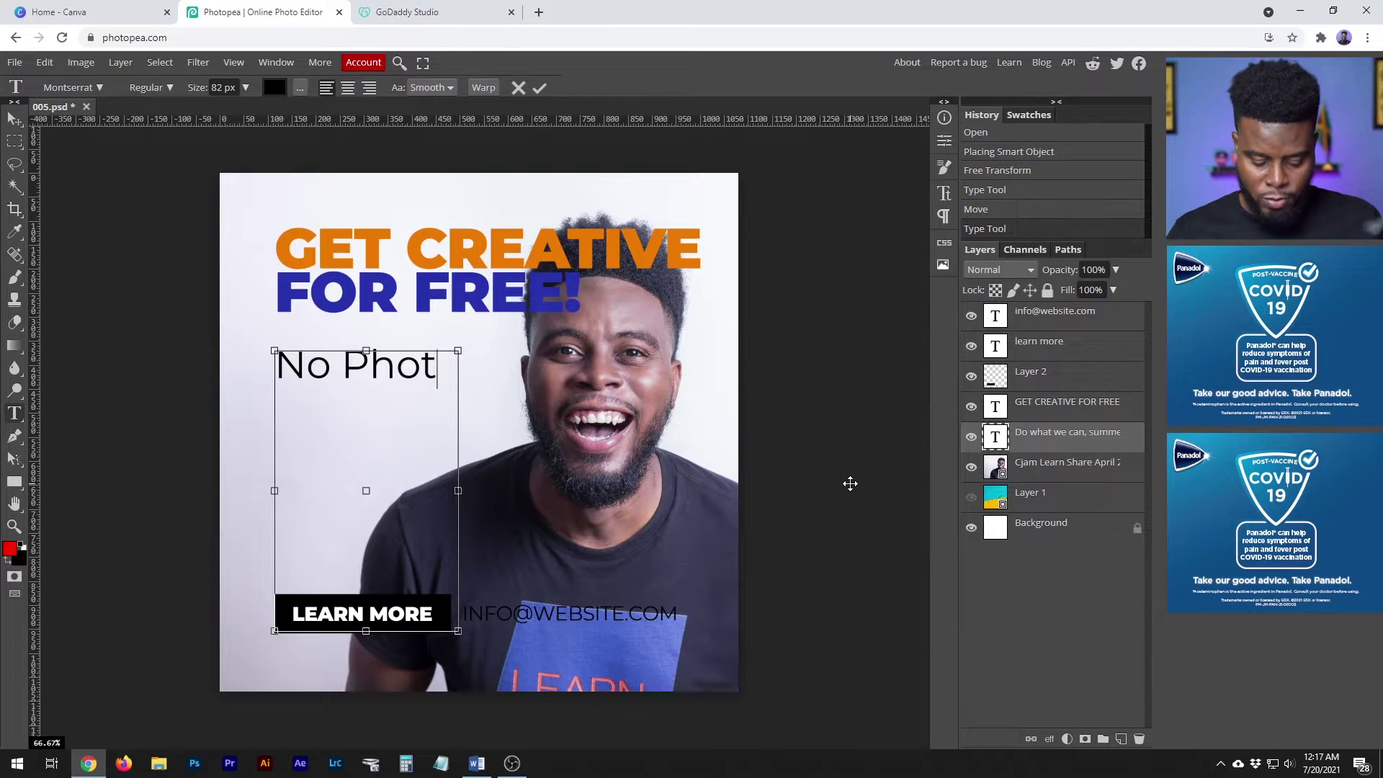
text(oshop)
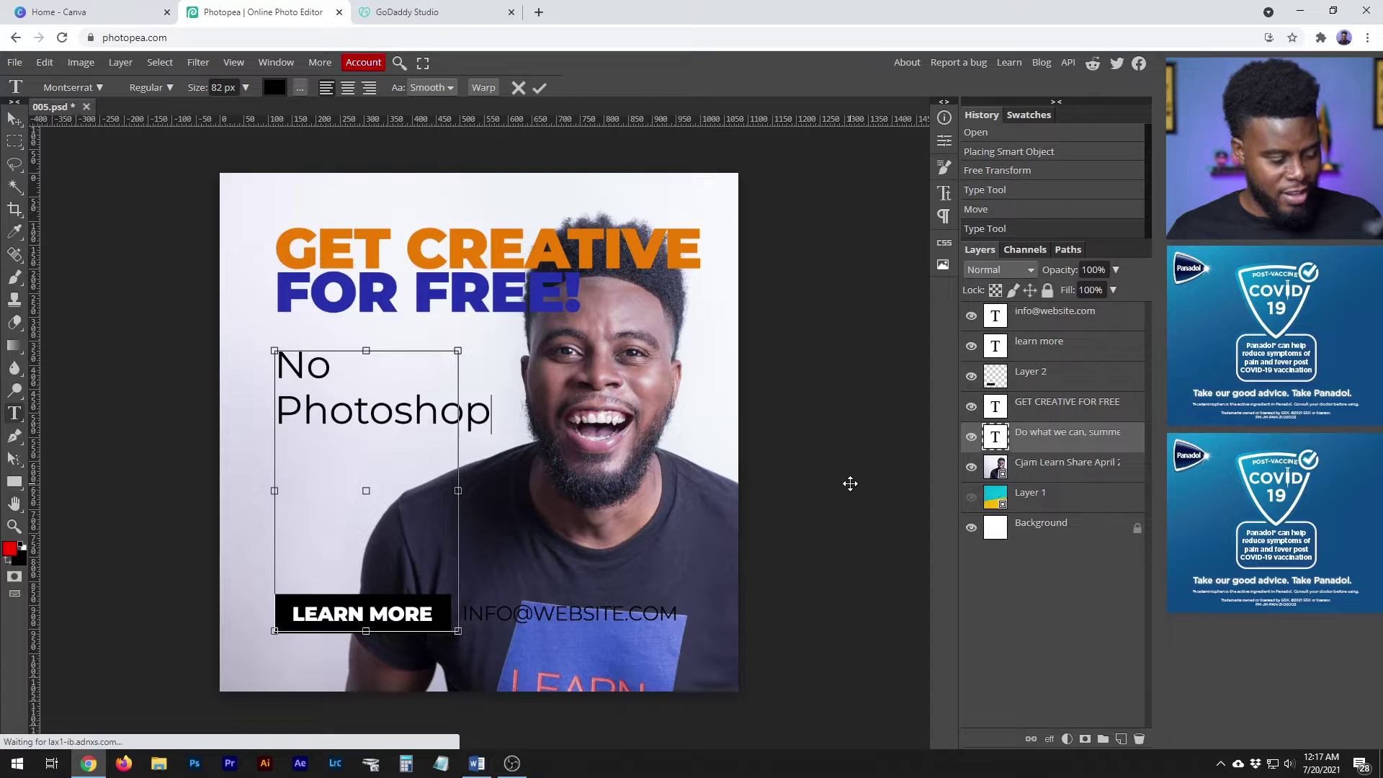
text( No )
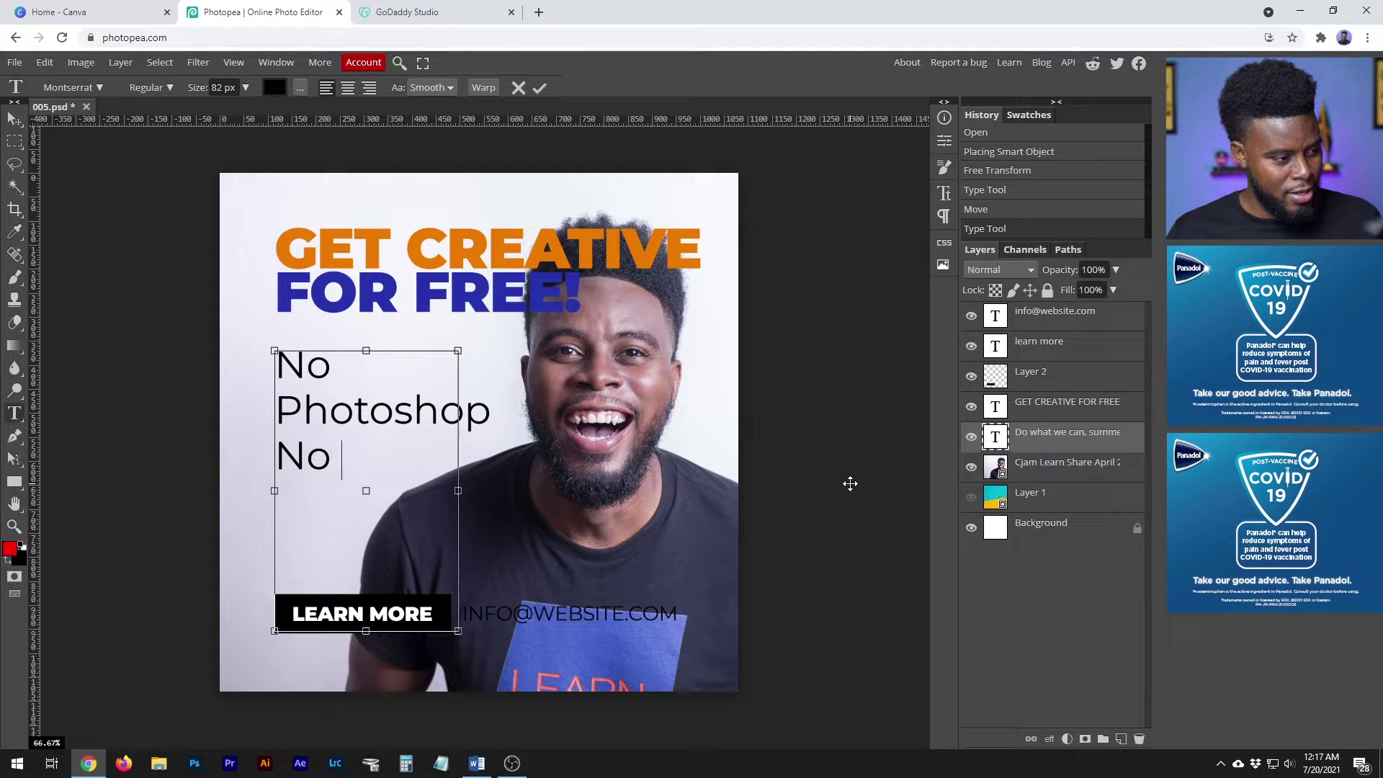
text(p)
key(BackSpace)
text(Probl)
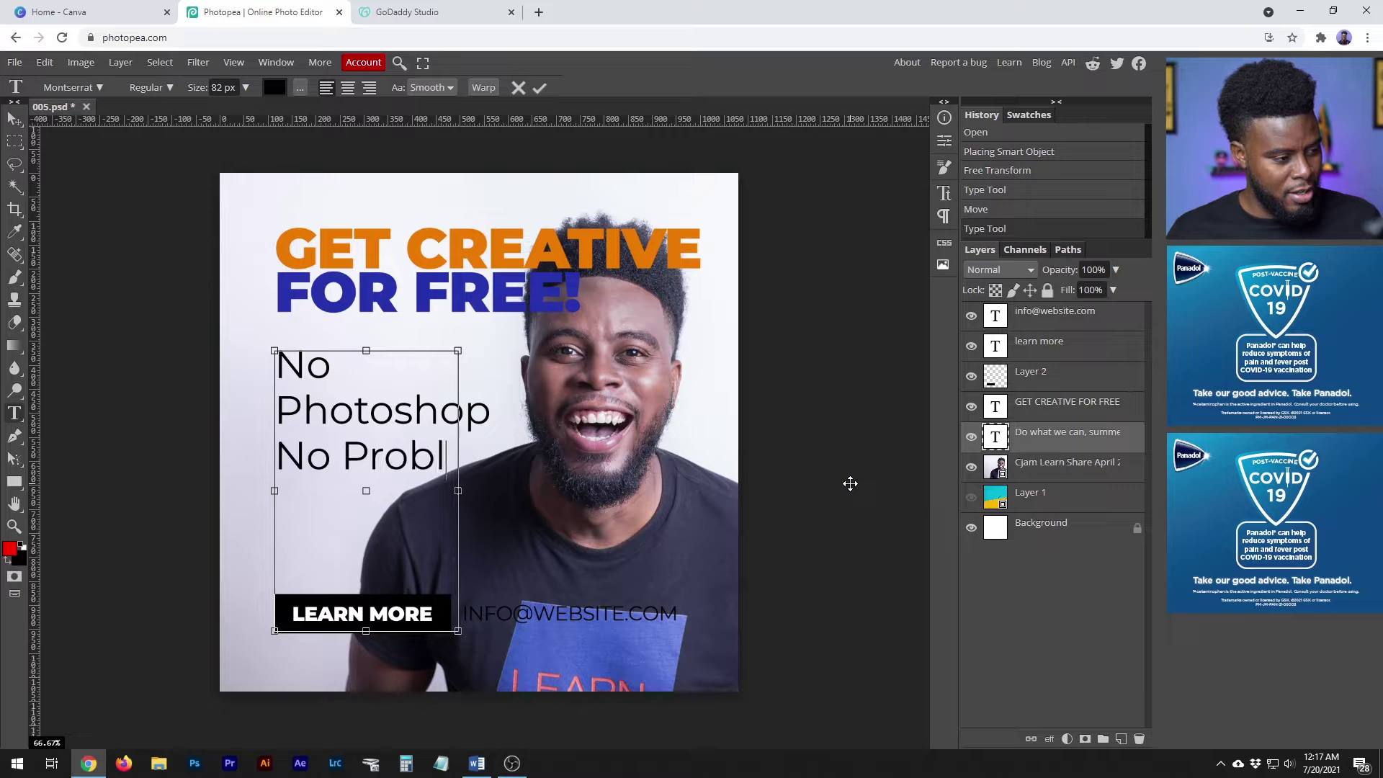
text(em)
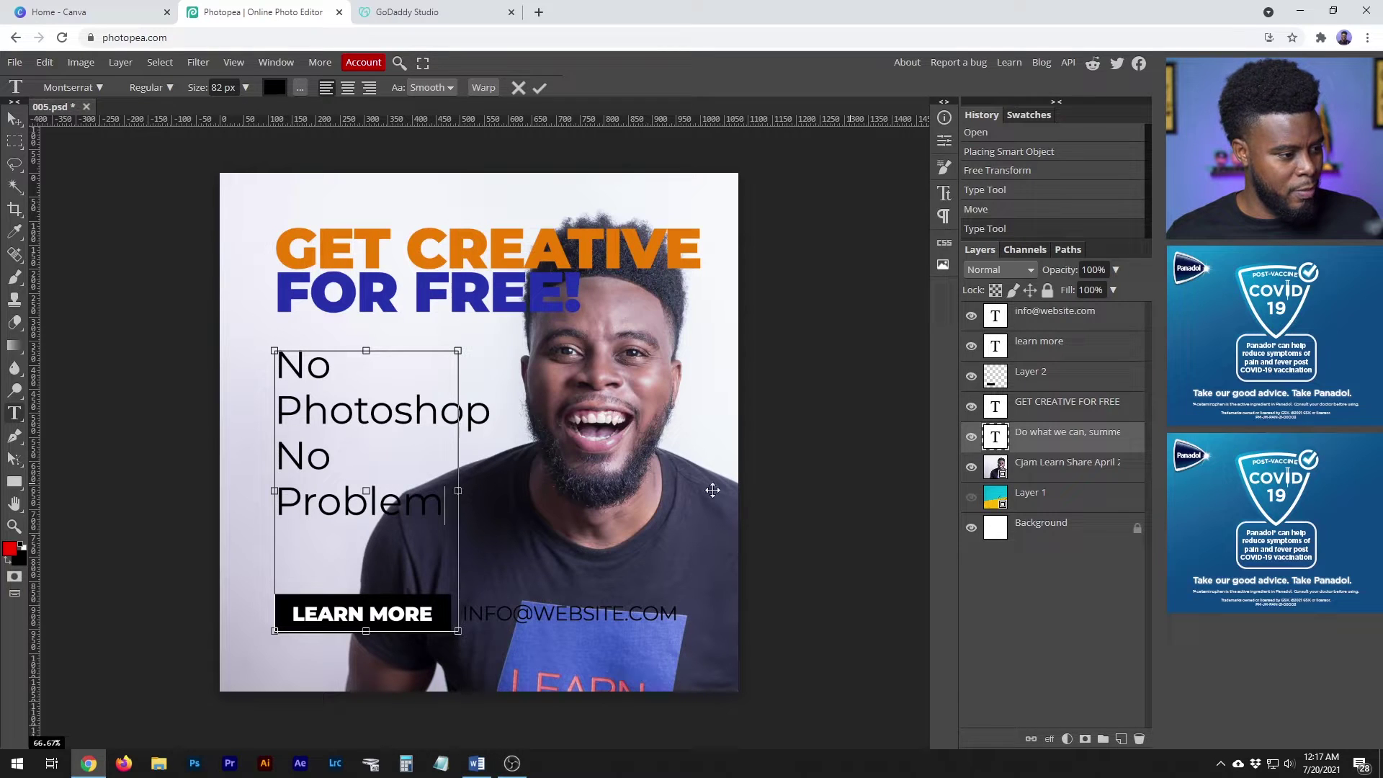
Widen the body text box, fix Photoshop's capital P, and shrink the font size
drag(457, 632, 547, 489)
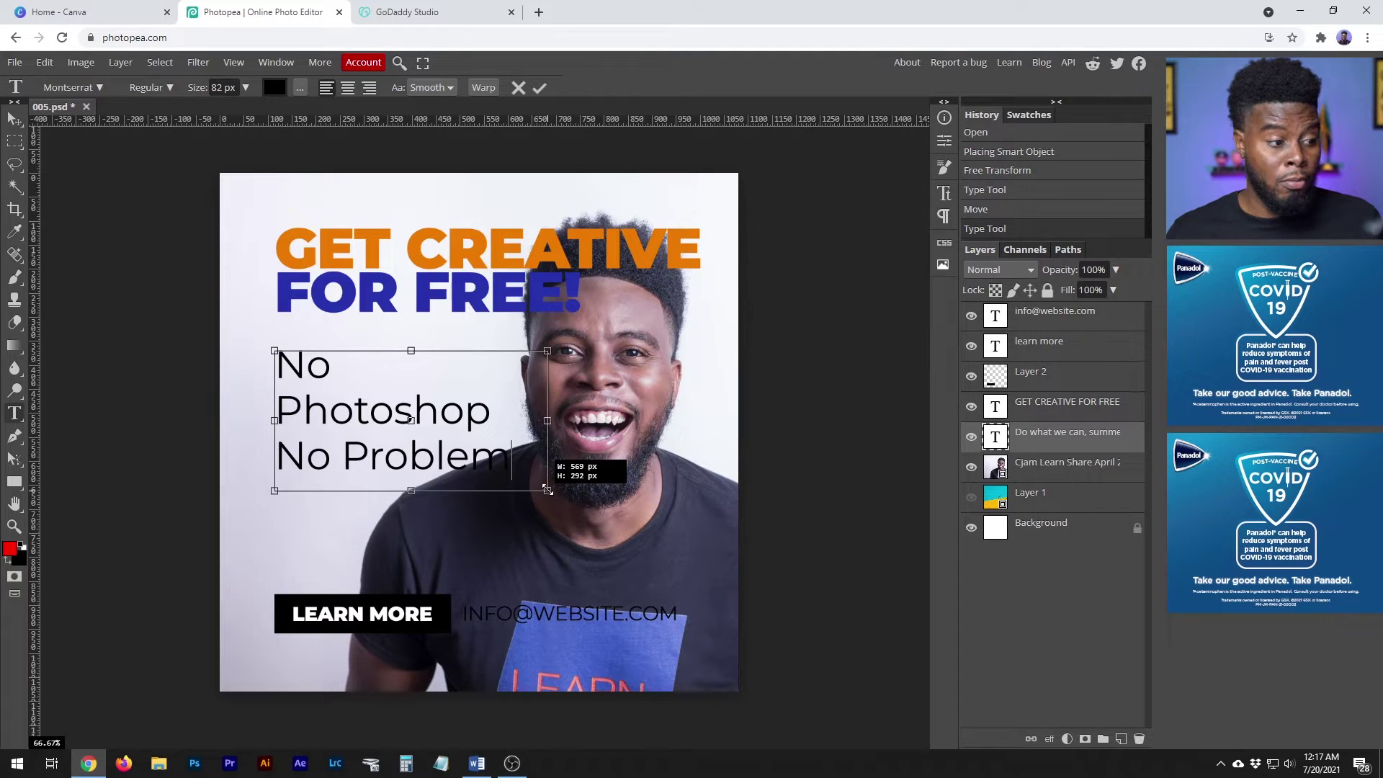
drag(547, 490, 553, 482)
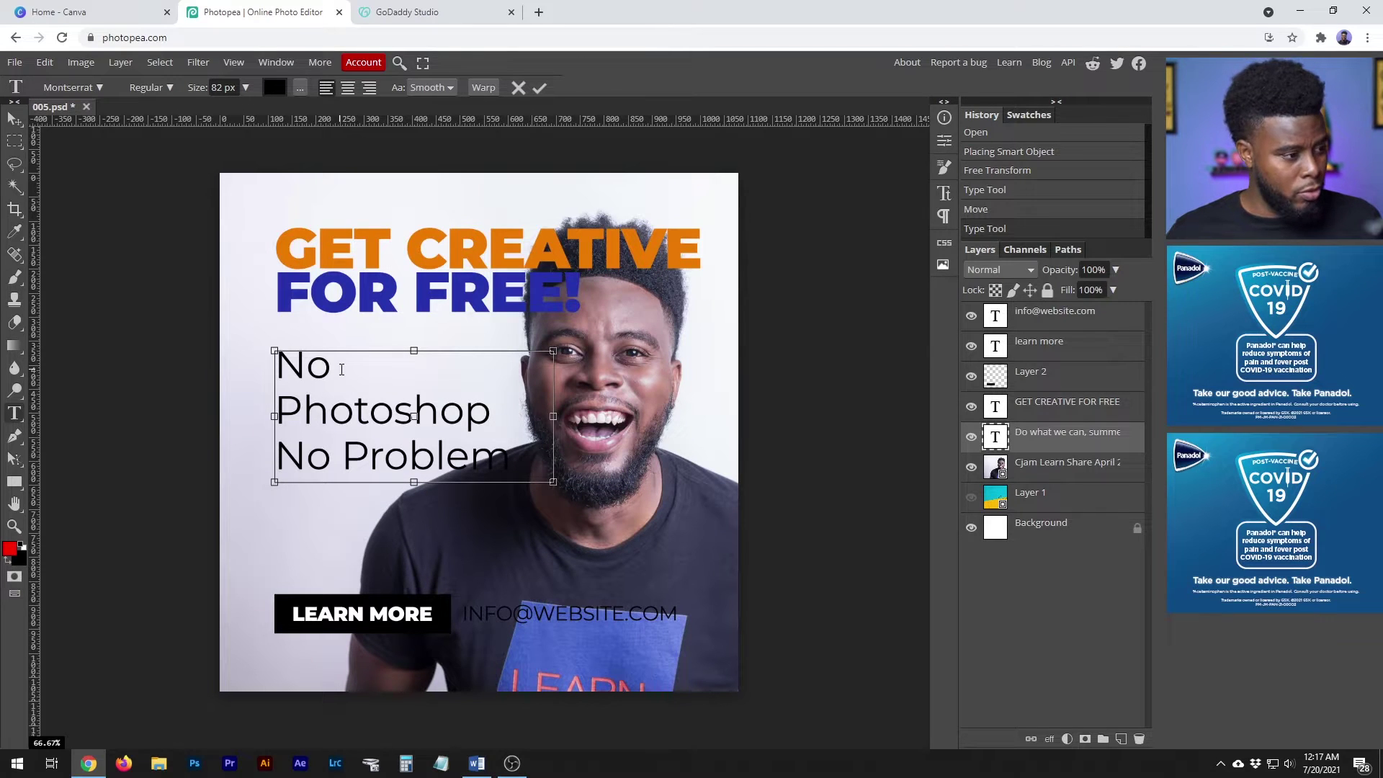
click(342, 370)
key(Delete)
text(P)
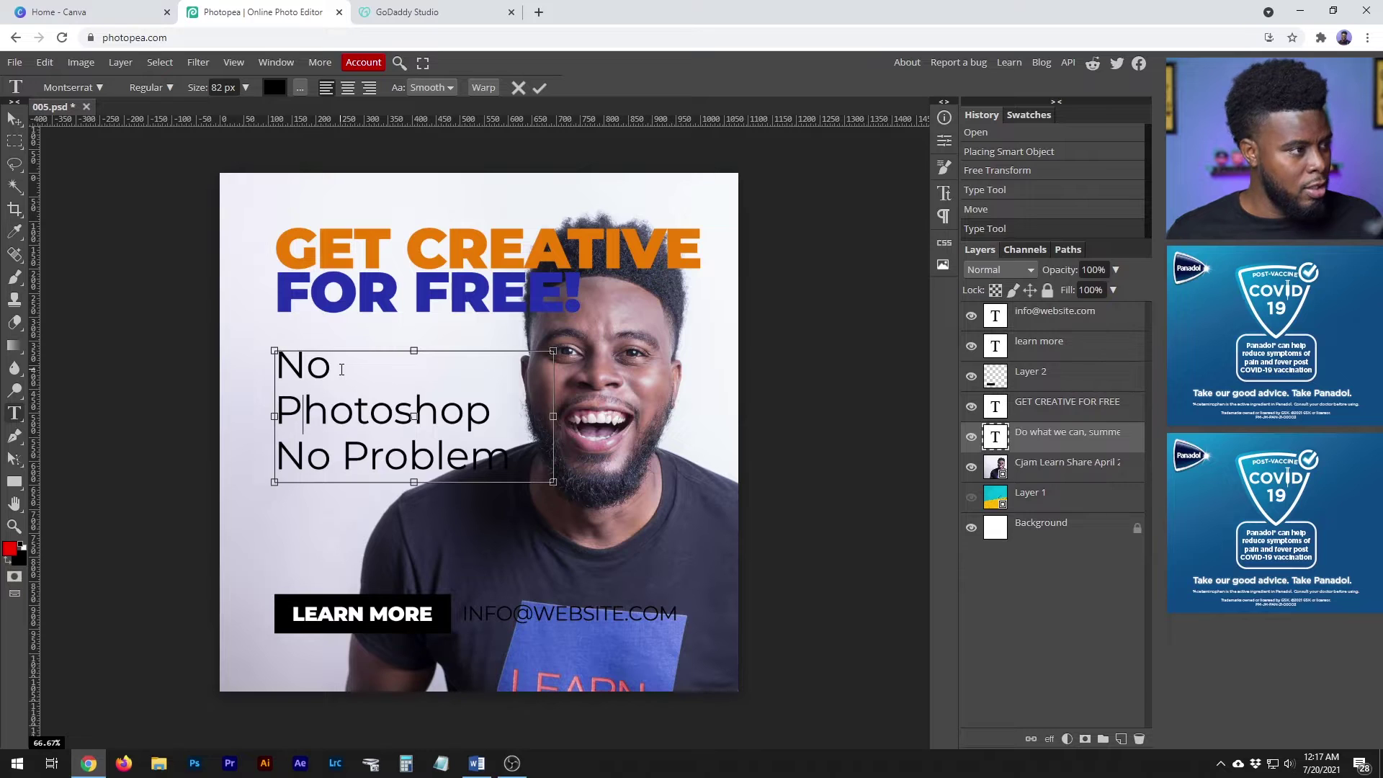
key(ctrl+a)
click(223, 87)
key(Down)
key(Down)
key(Down)
key(Down)
key(Down)
key(Down)
key(Down)
key(Down)
key(Down)
key(Down)
key(Down)
key(Down)
key(Down)
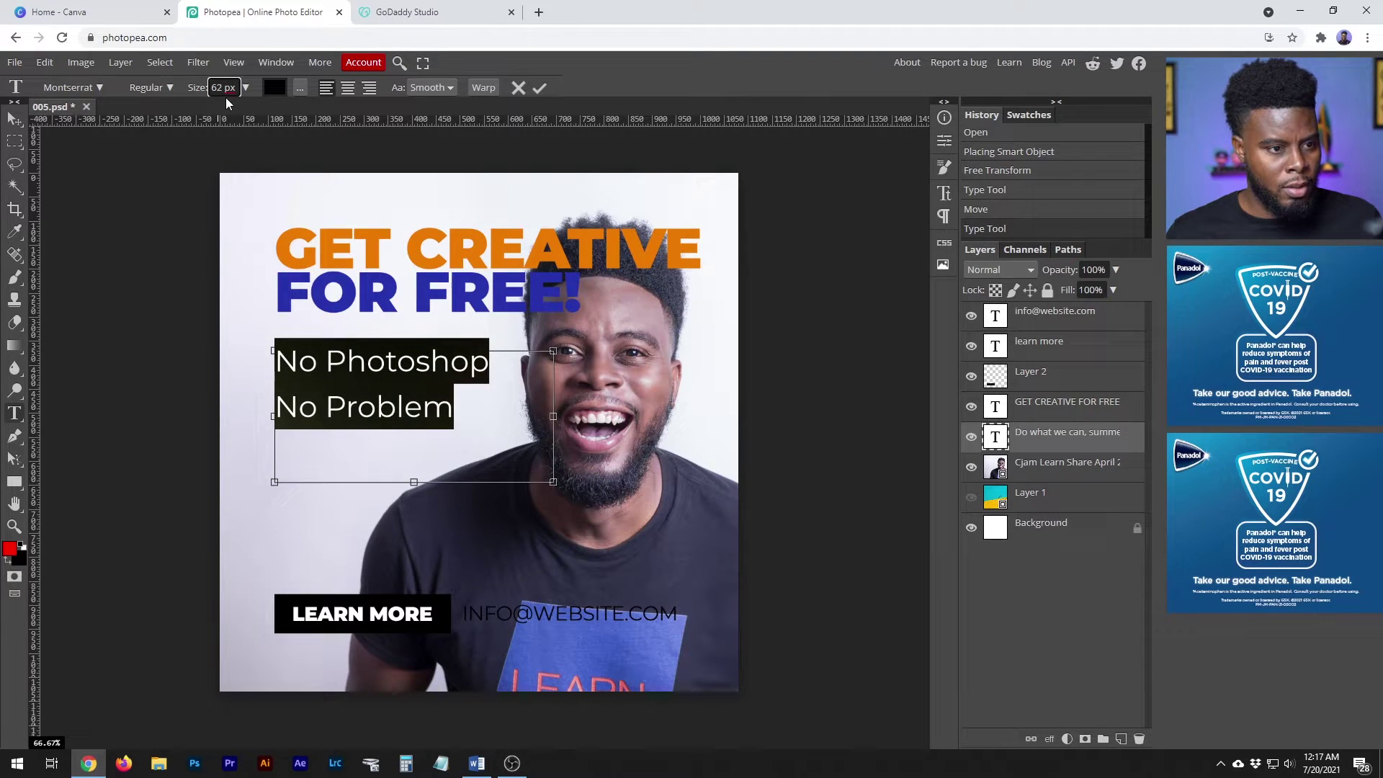
Set the body text's leading to 55 px and finish editing
click(947, 221)
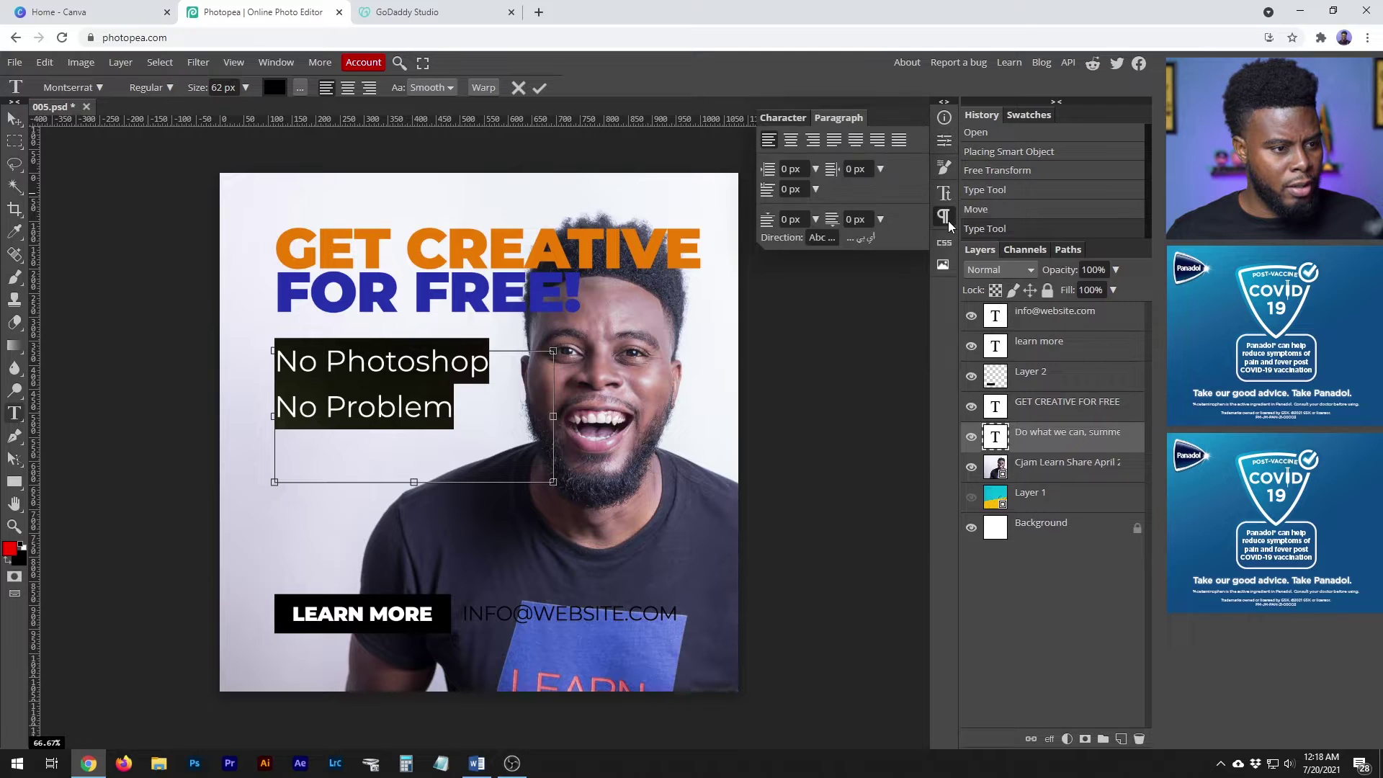
click(782, 116)
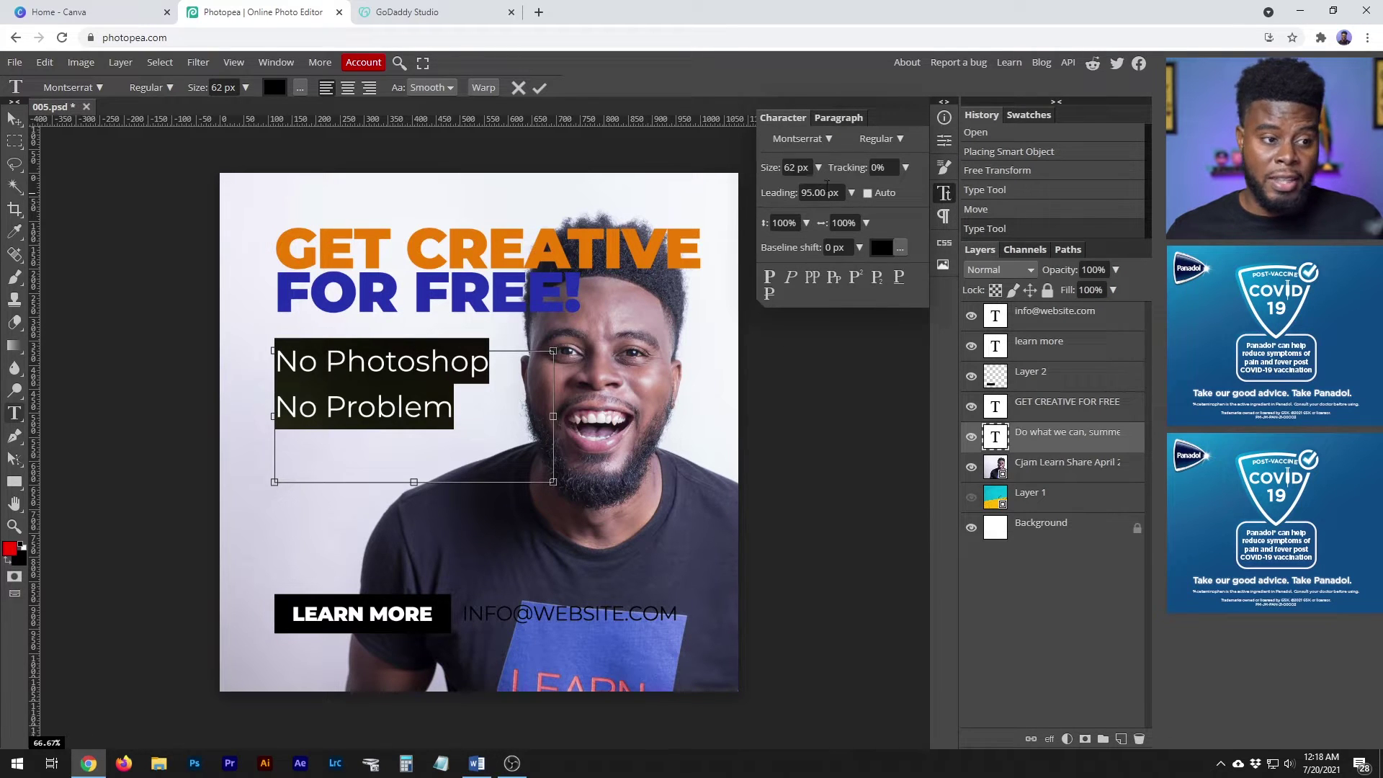
click(825, 192)
key(BackSpace)
text(6)
key(BackSpace)
text(5)
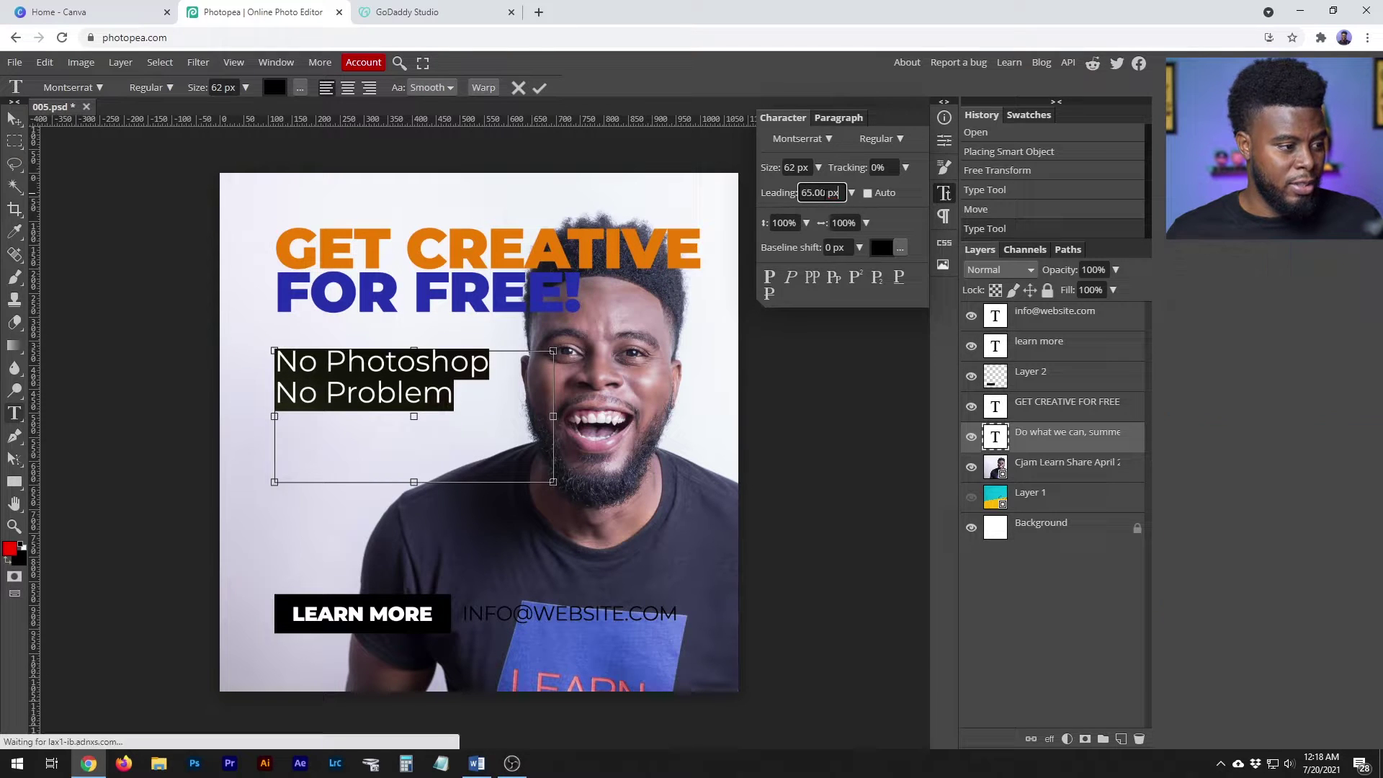
key(Escape)
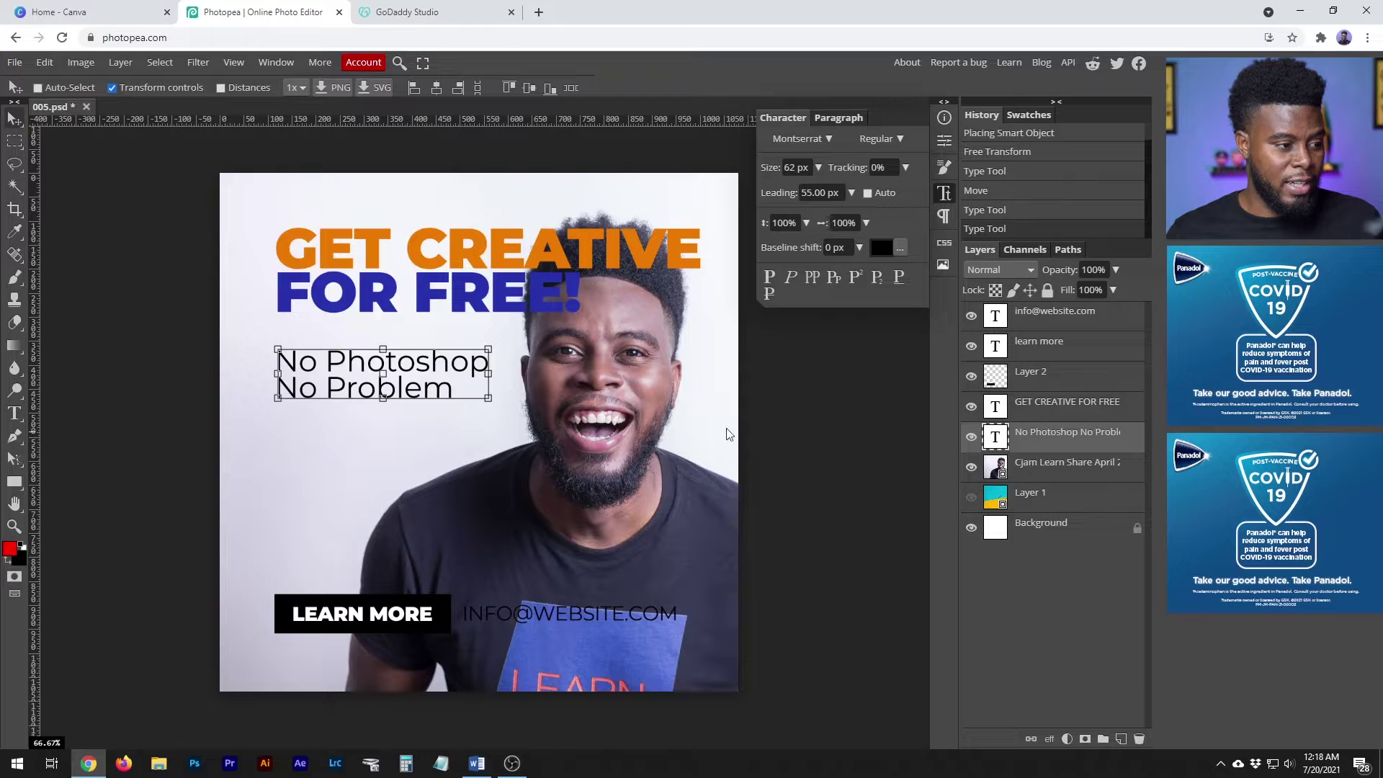
Move the No Photoshop text and the headline up and to the left
drag(408, 375, 407, 362)
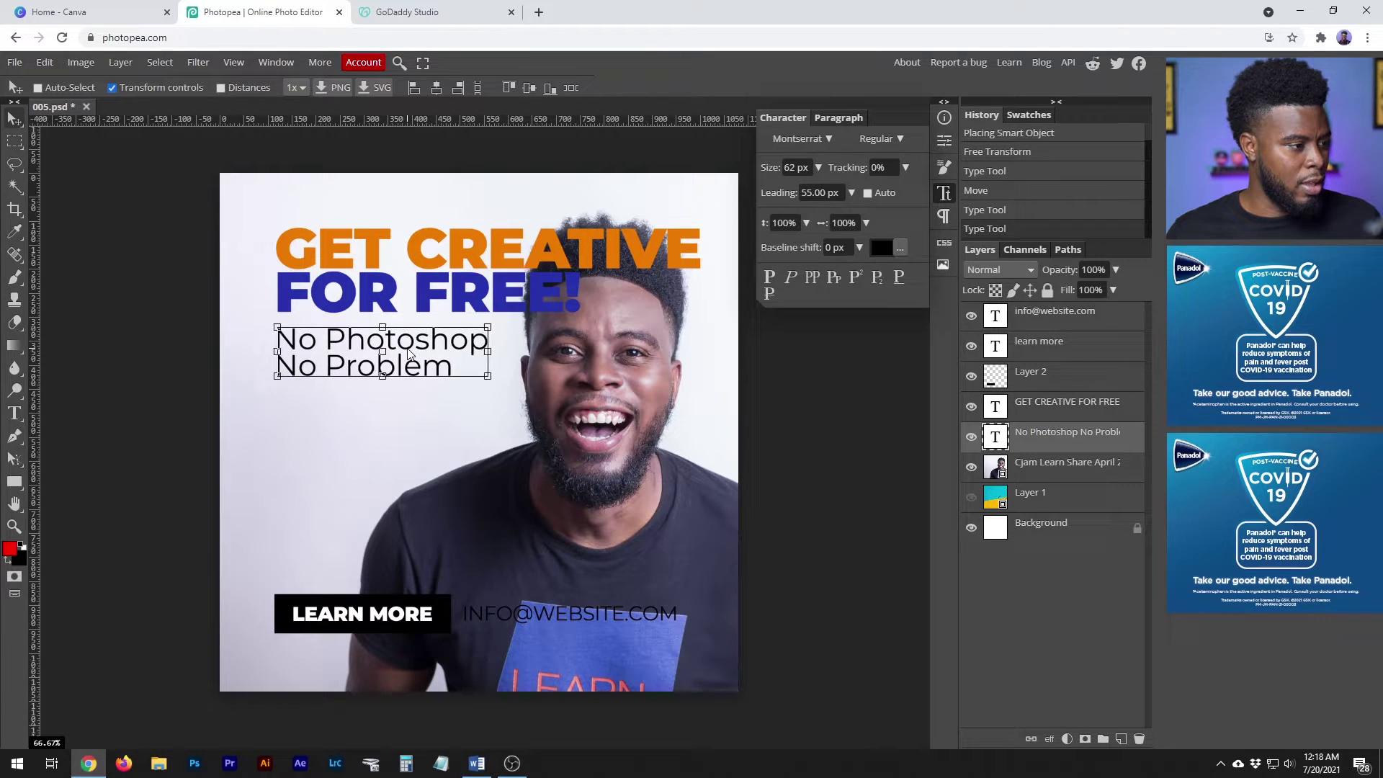
drag(407, 362, 400, 352)
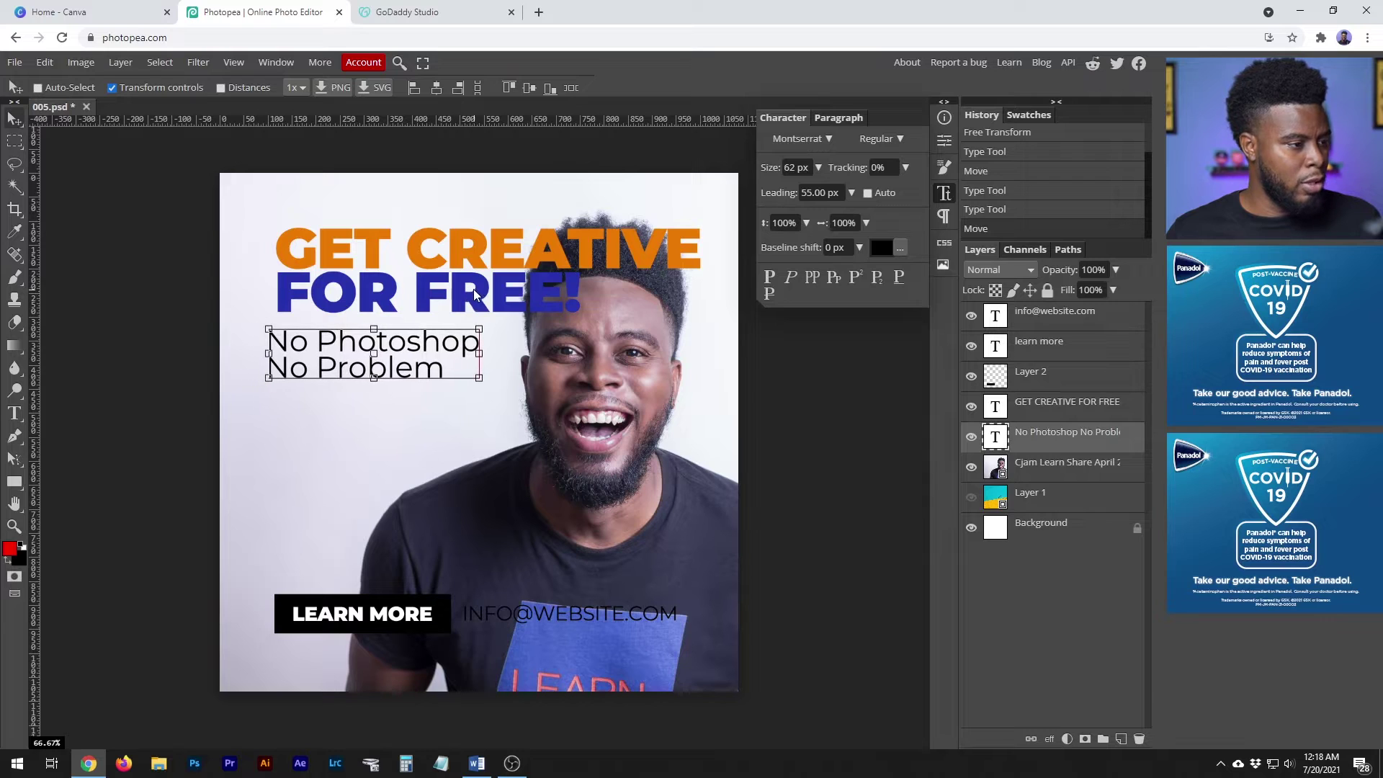
click(1058, 403)
drag(490, 288, 473, 273)
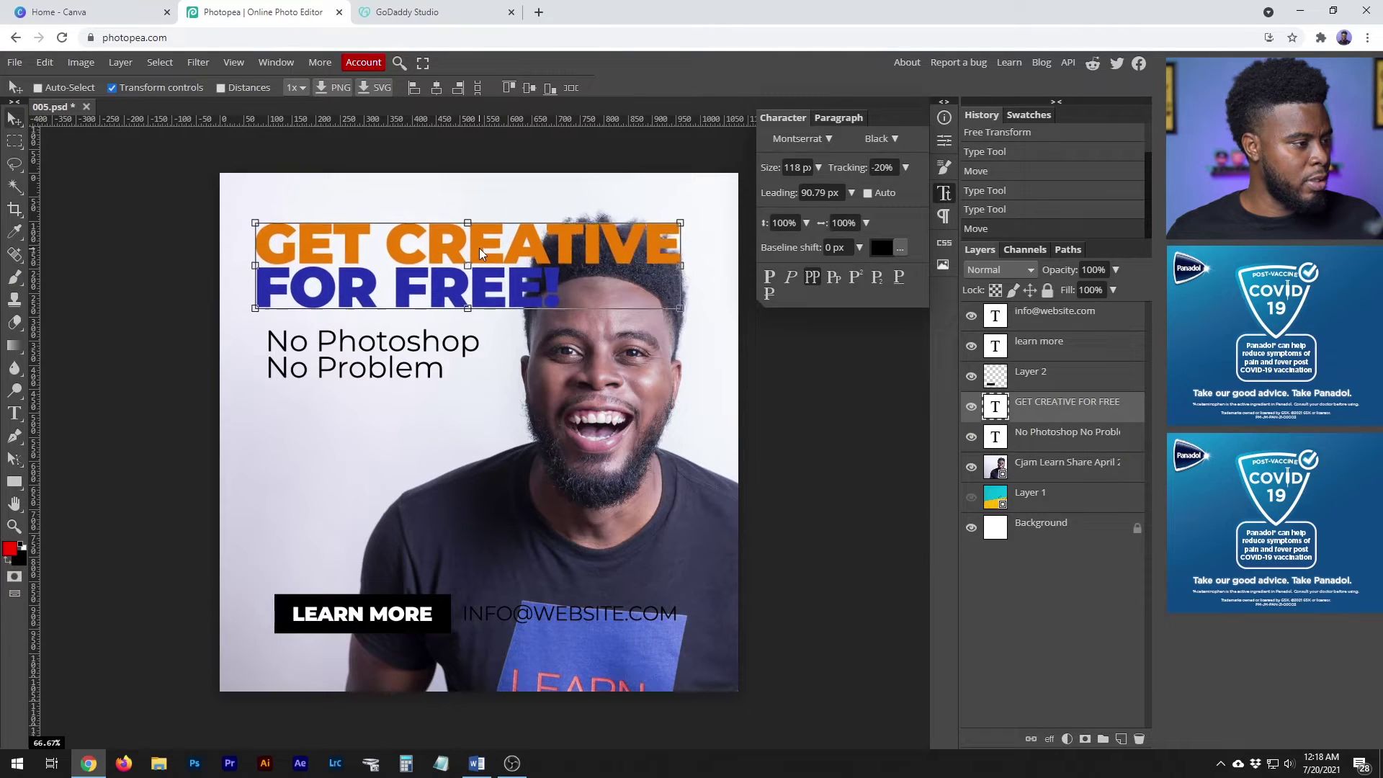
Add vertical and horizontal guides and align the No Photoshop text to the left guide
drag(31, 167, 254, 175)
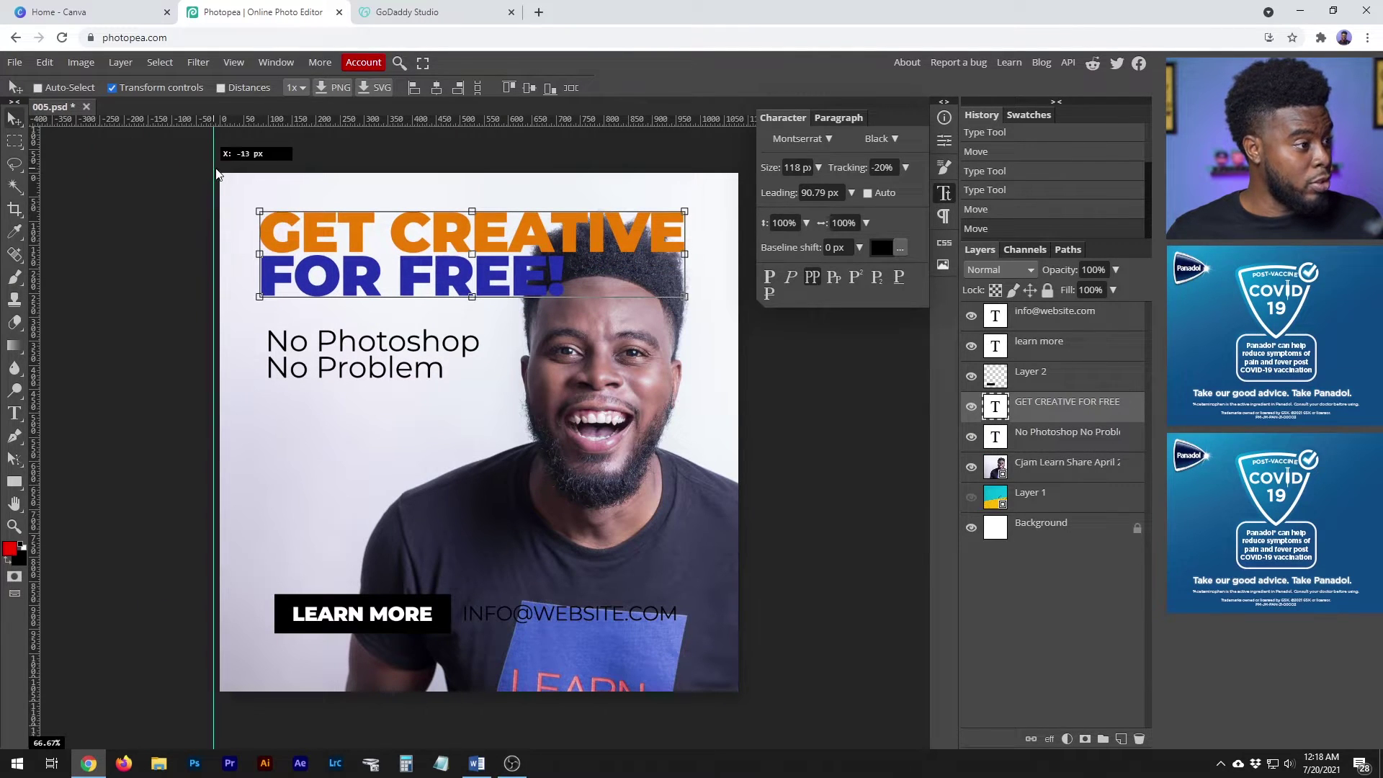
mouse_move(259, 176)
mouse_down()
mouse_move(258, 152)
mouse_move(299, 211)
mouse_up()
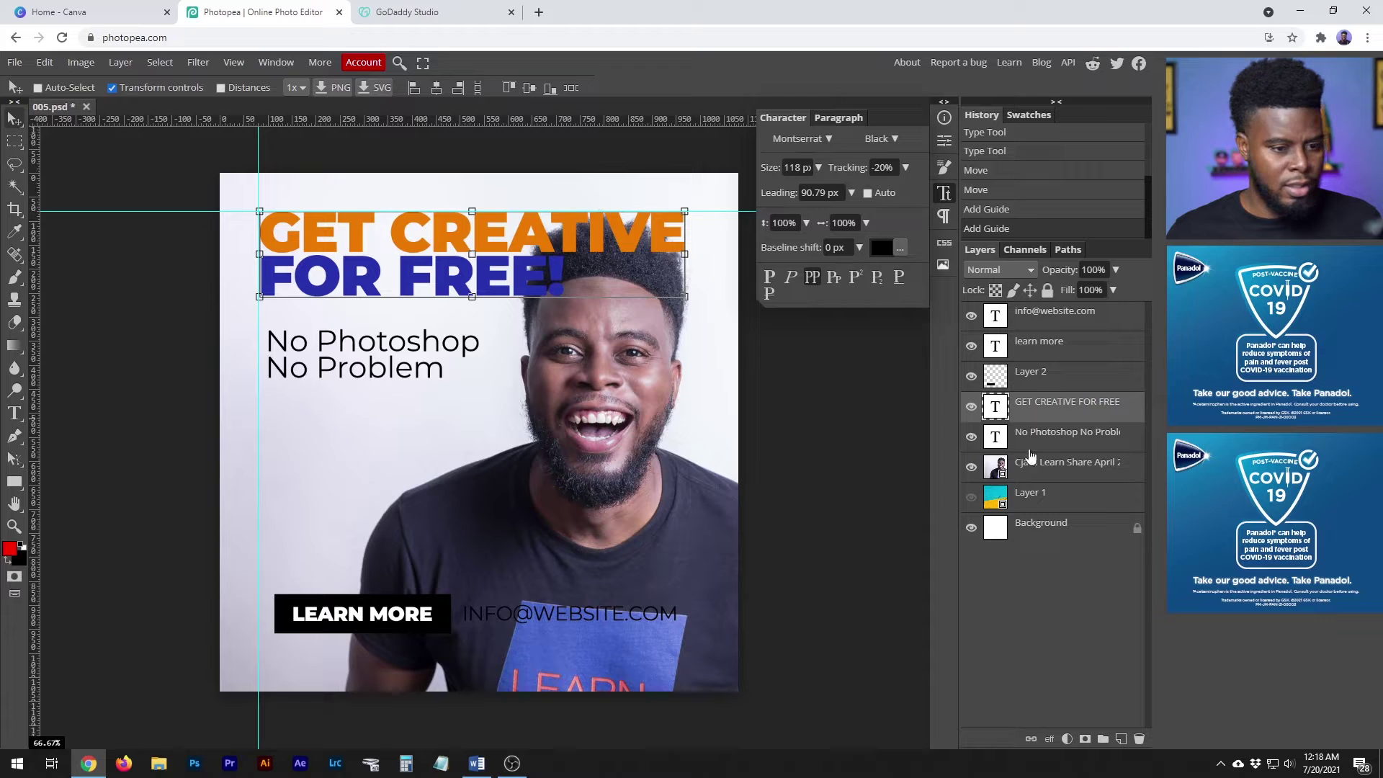
drag(395, 367, 401, 345)
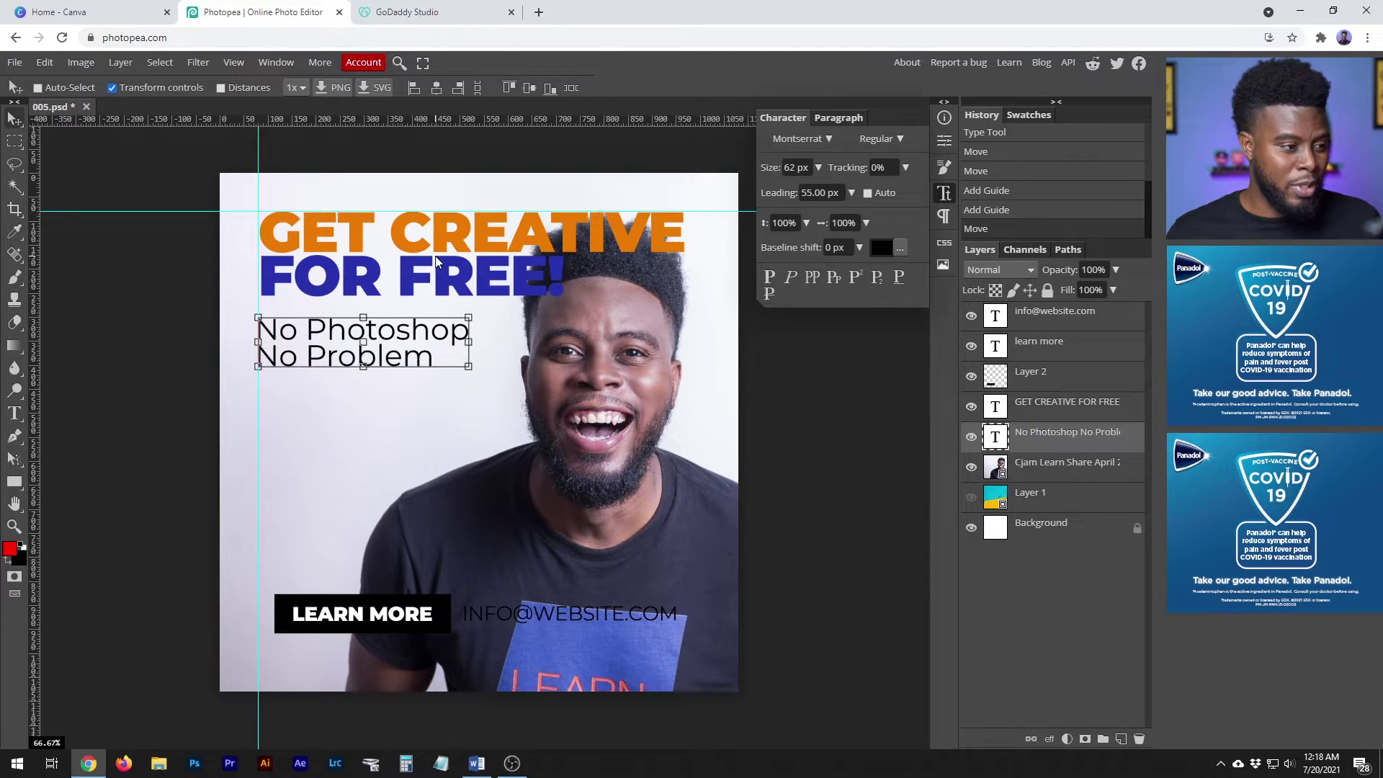
key(Up)
key(Up)
key(Up)
click(1057, 468)
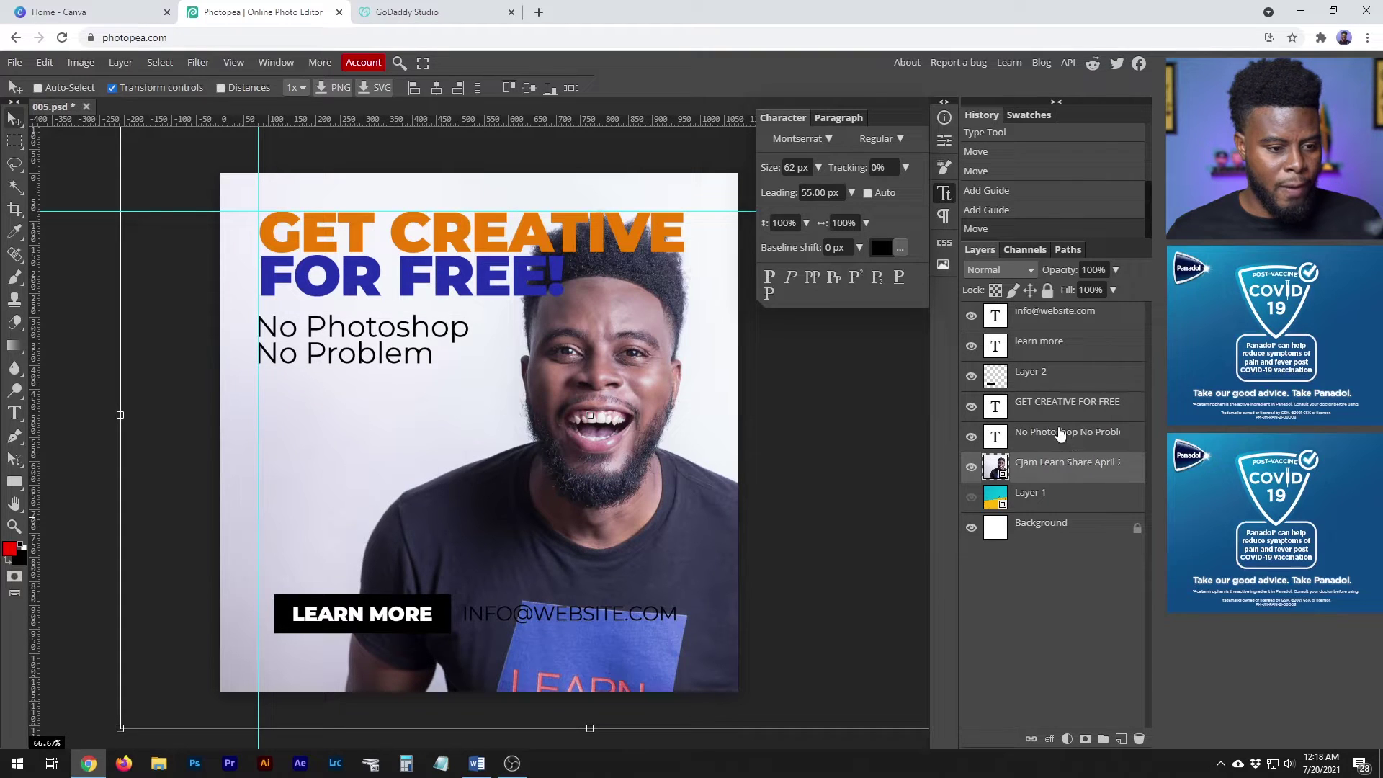
click(1058, 436)
click(1041, 351)
click(1041, 317)
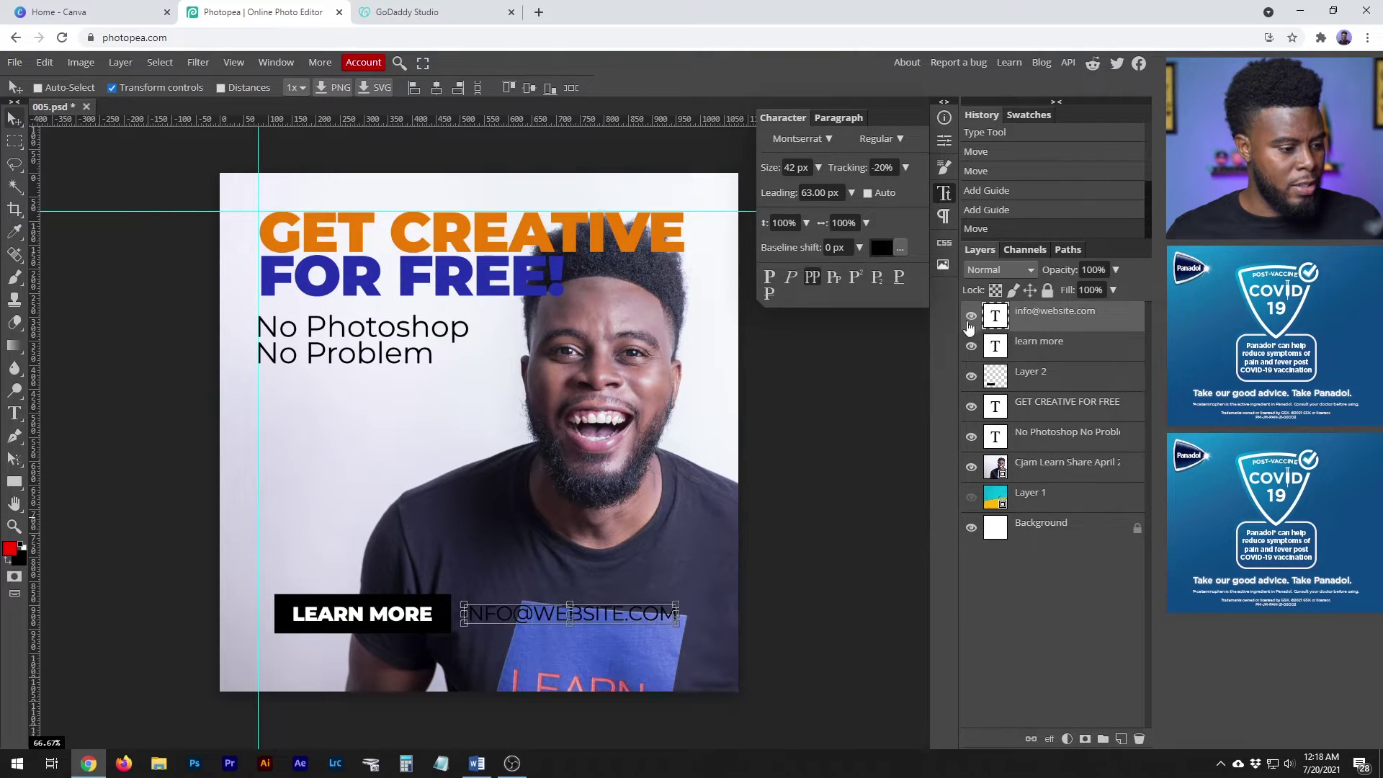
Replace the email address with LINK IN BIO text coloured white (ffffff)
double_click(607, 621)
key(BackSpace)
text(link)
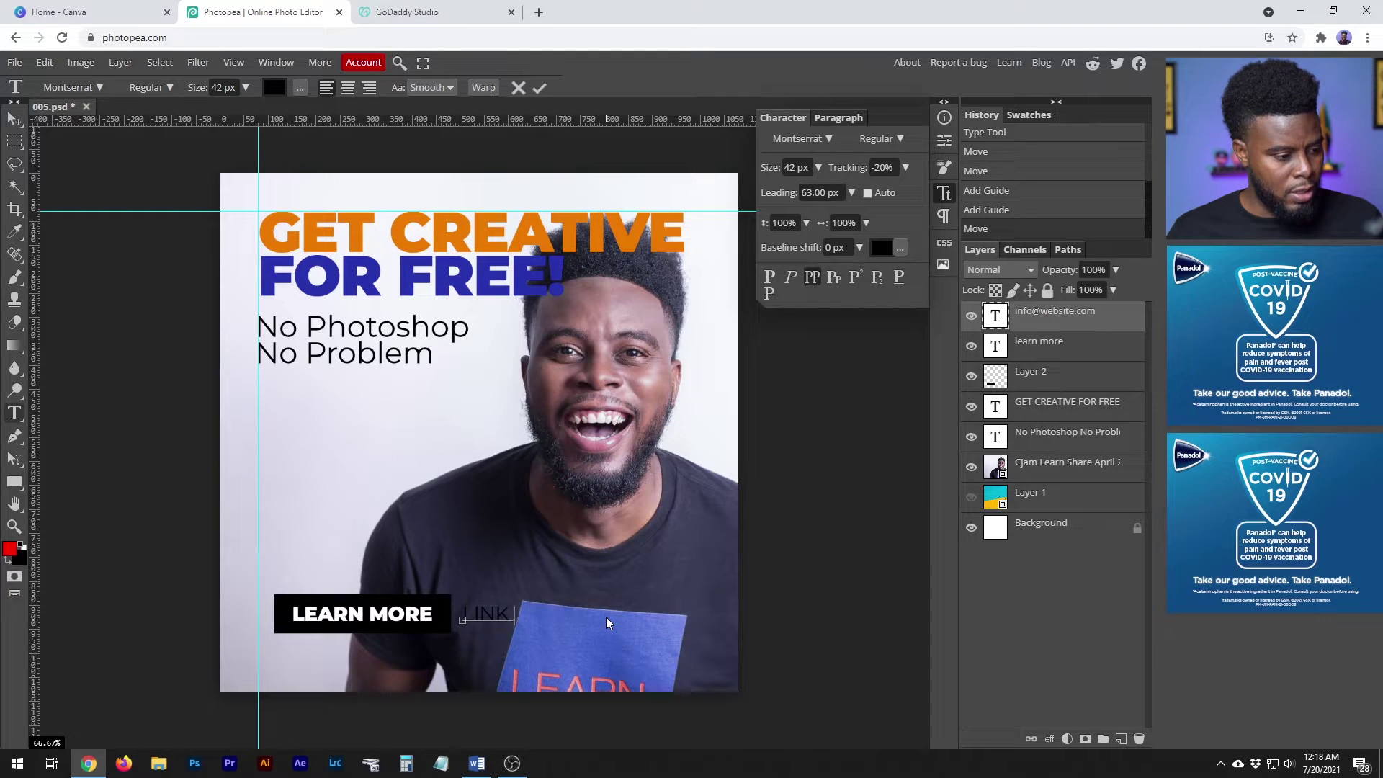
text( bio)
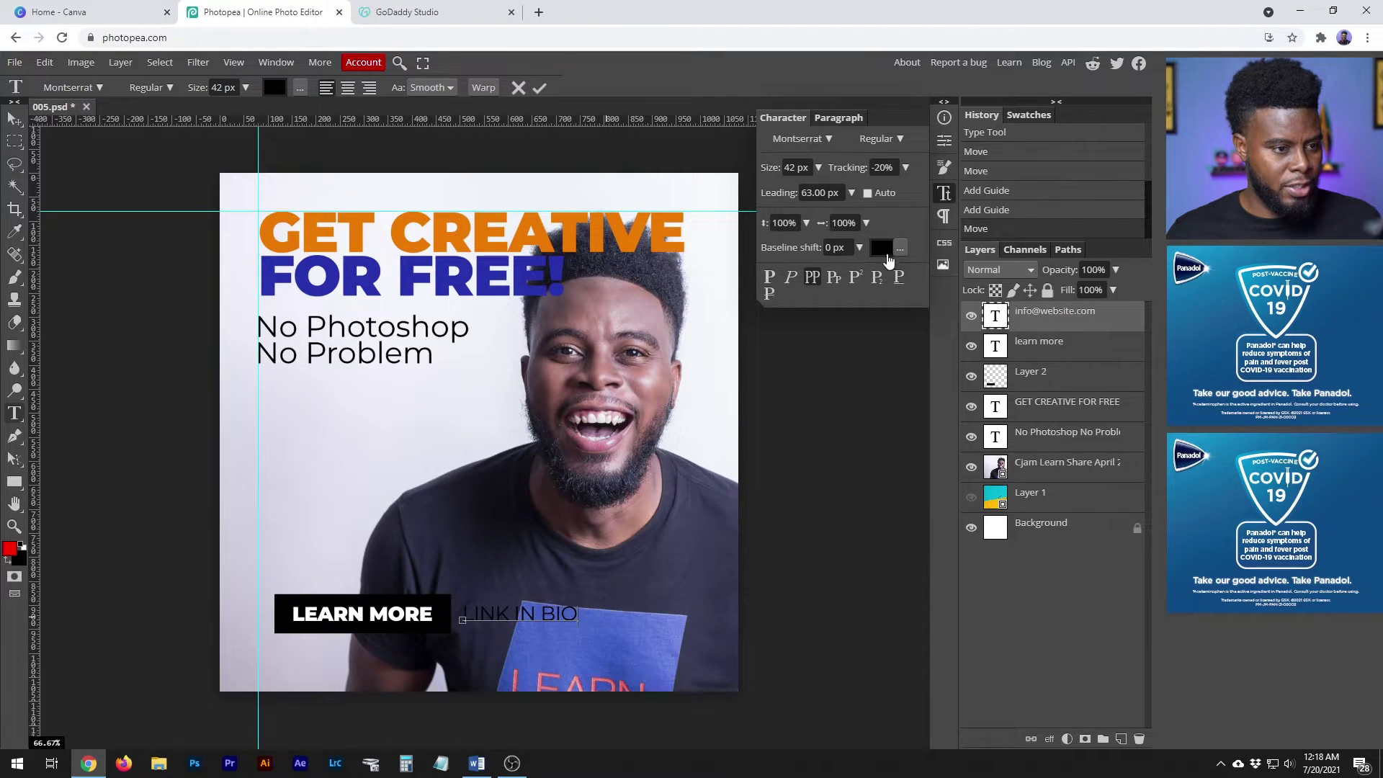
click(884, 250)
drag(224, 271, 62, 159)
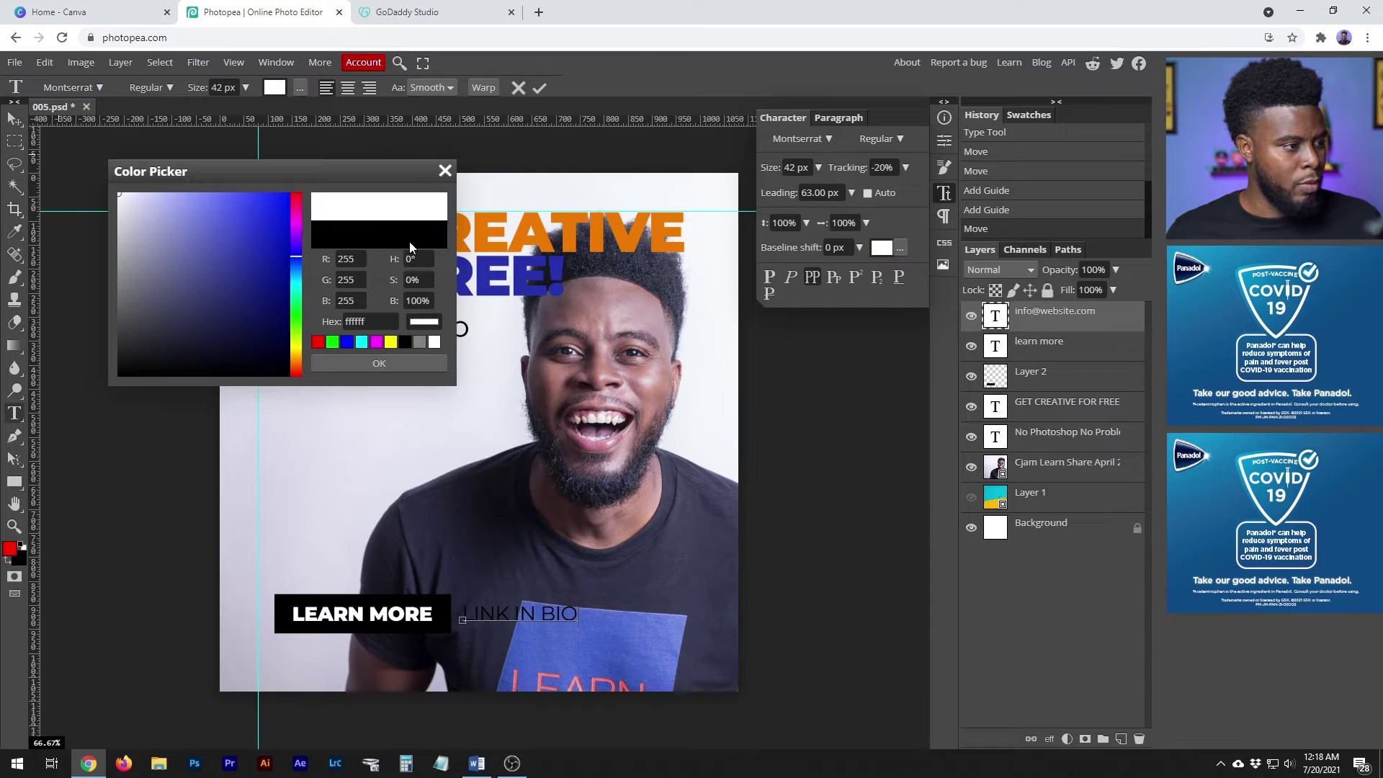
click(378, 362)
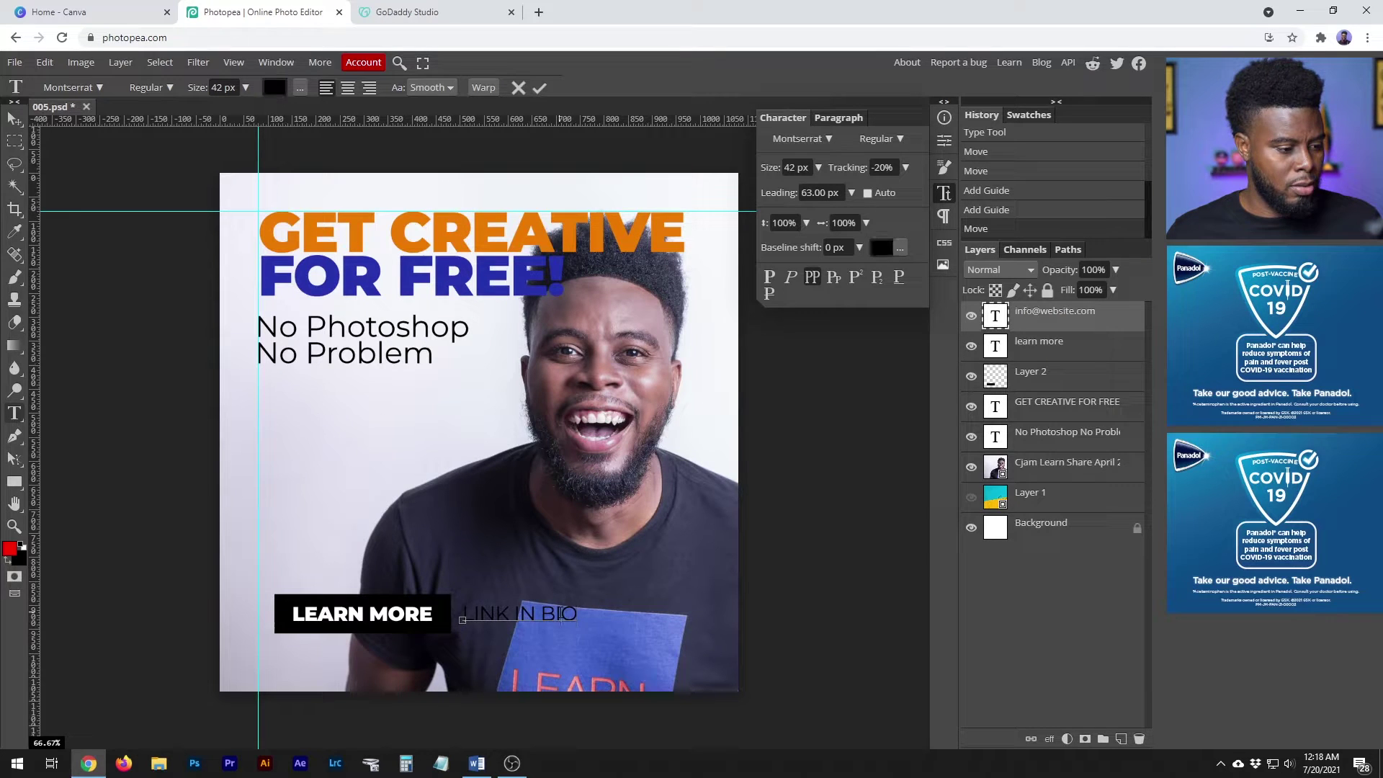
click(882, 247)
drag(244, 245, 87, 167)
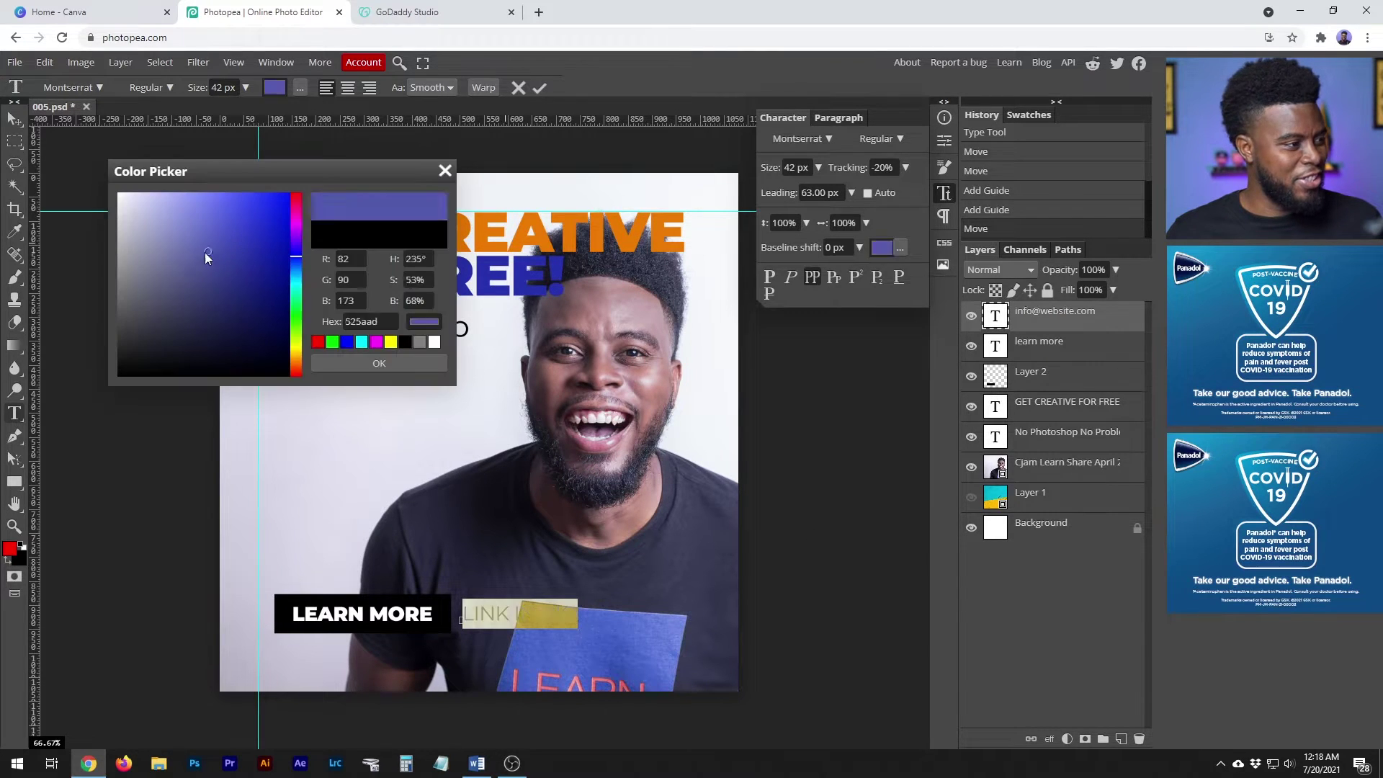
click(415, 365)
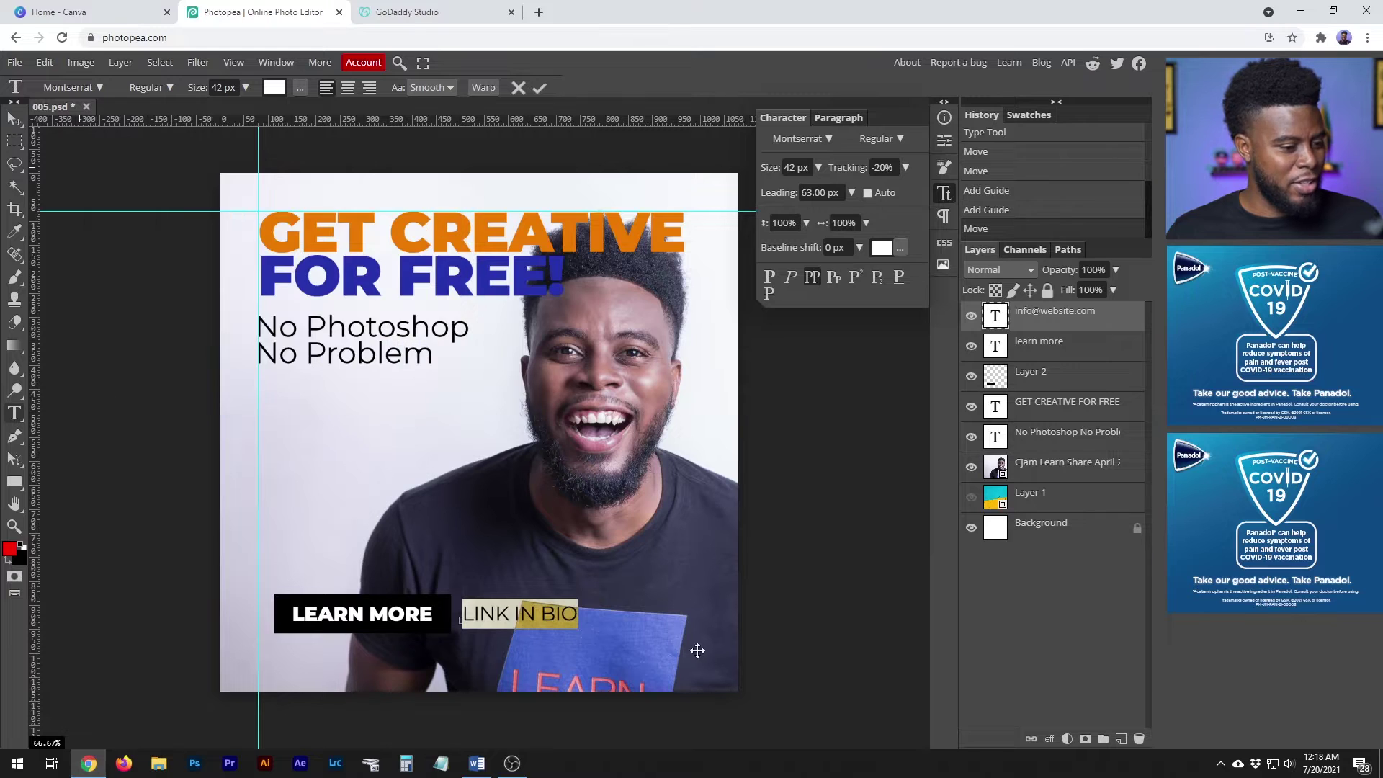
click(1046, 320)
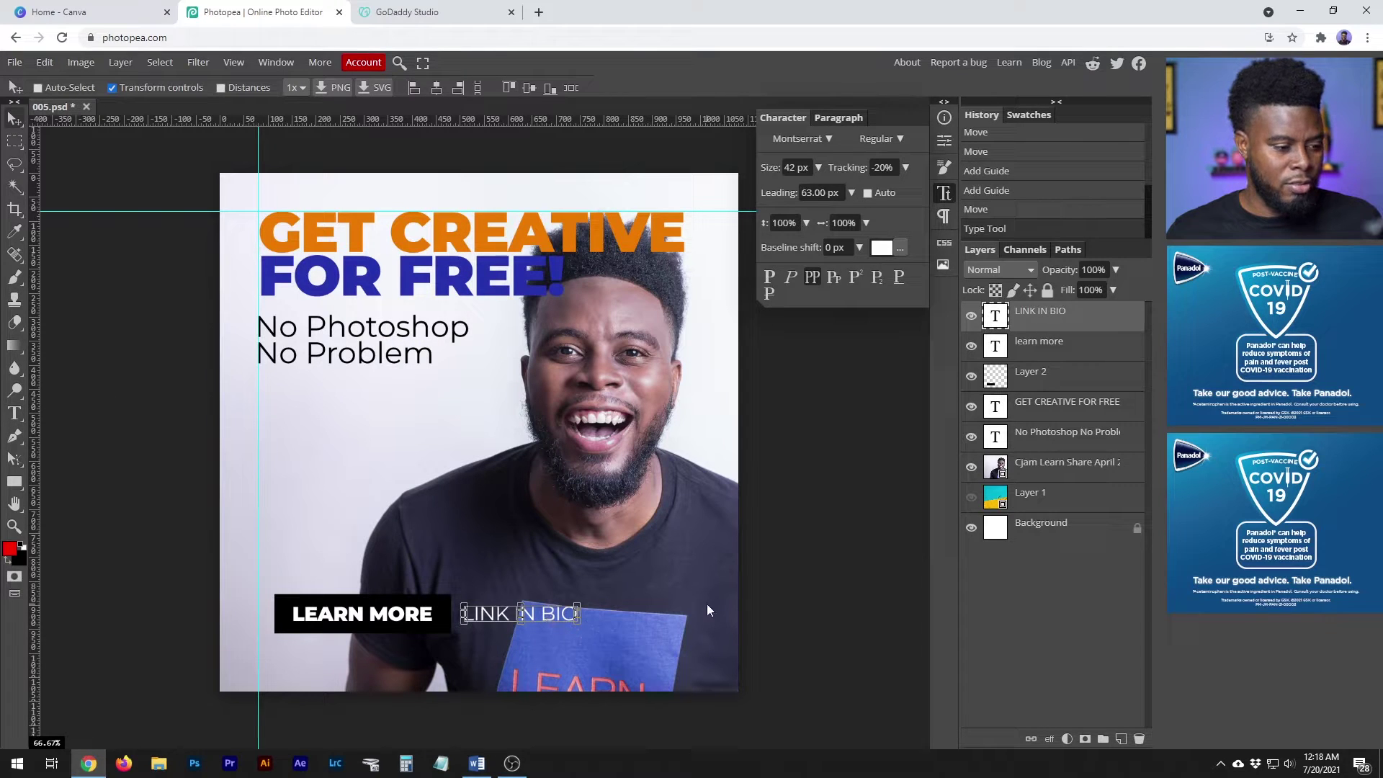
Inspect the LEARN MORE text layer and its black box's style settings
click(1045, 346)
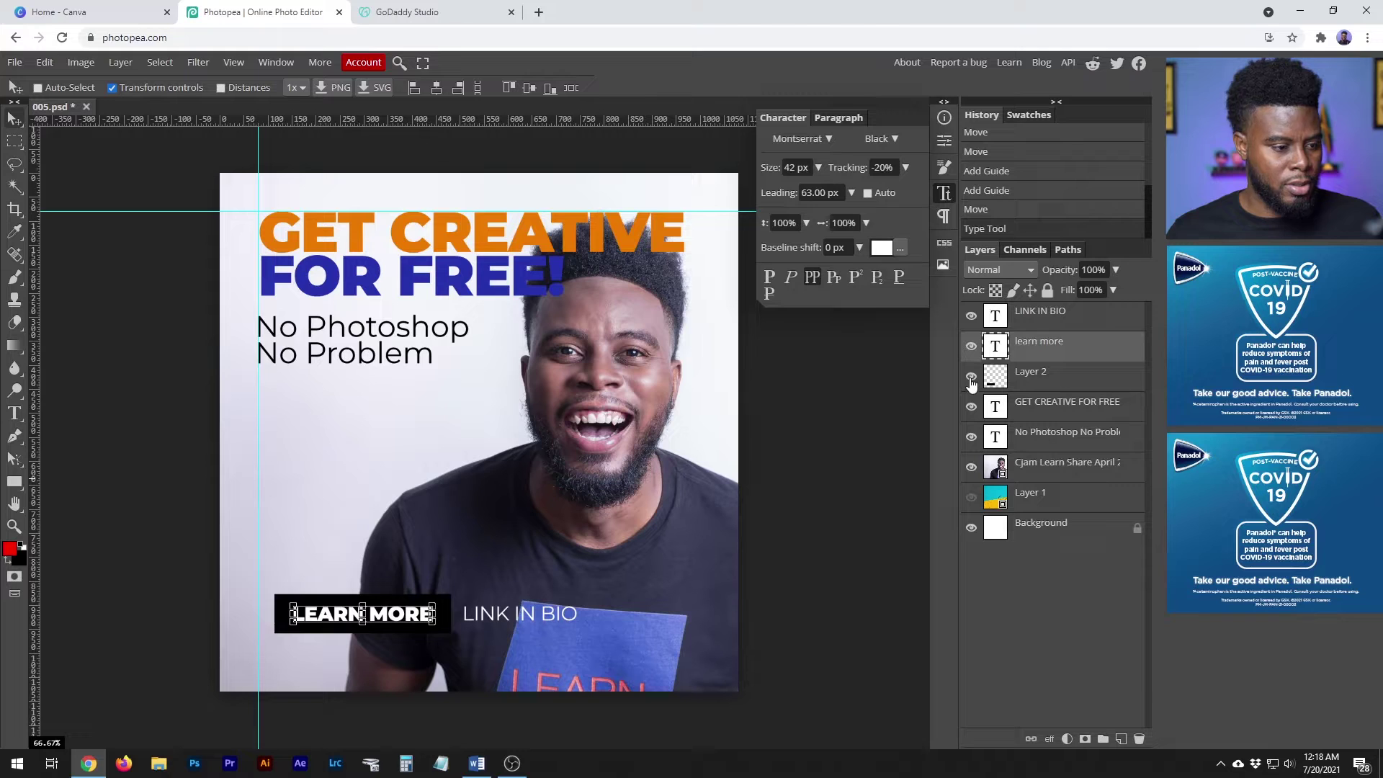
click(1035, 380)
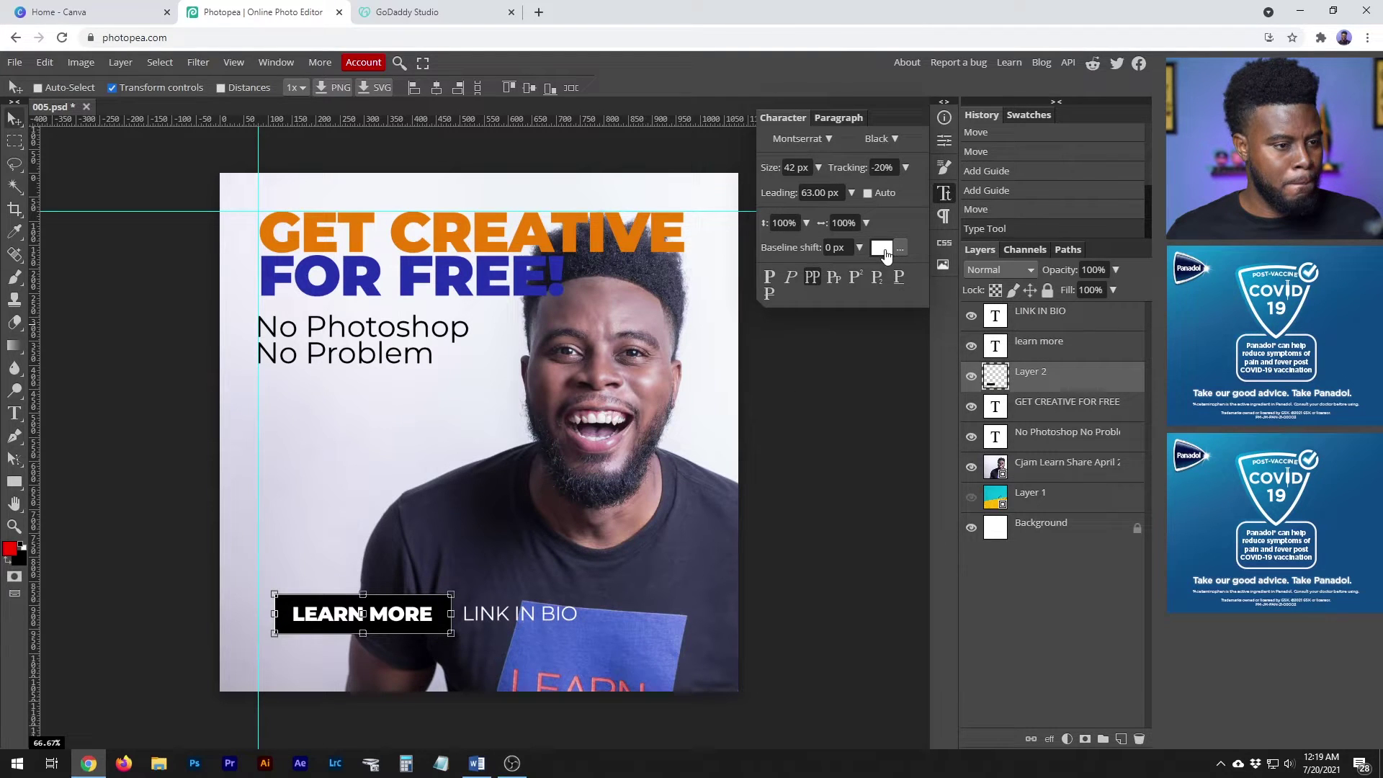
double_click(993, 381)
click(553, 171)
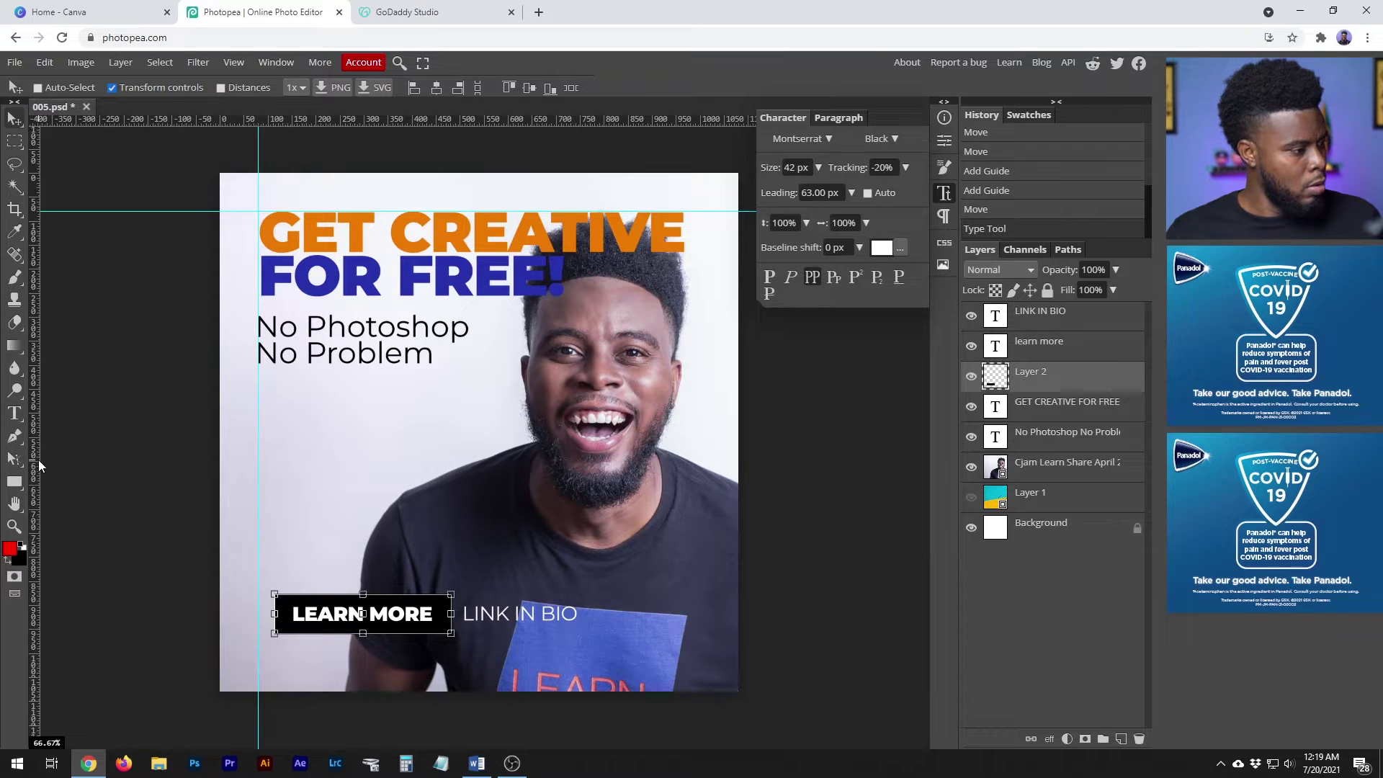
Set the shape tool's fill colour to green
click(14, 481)
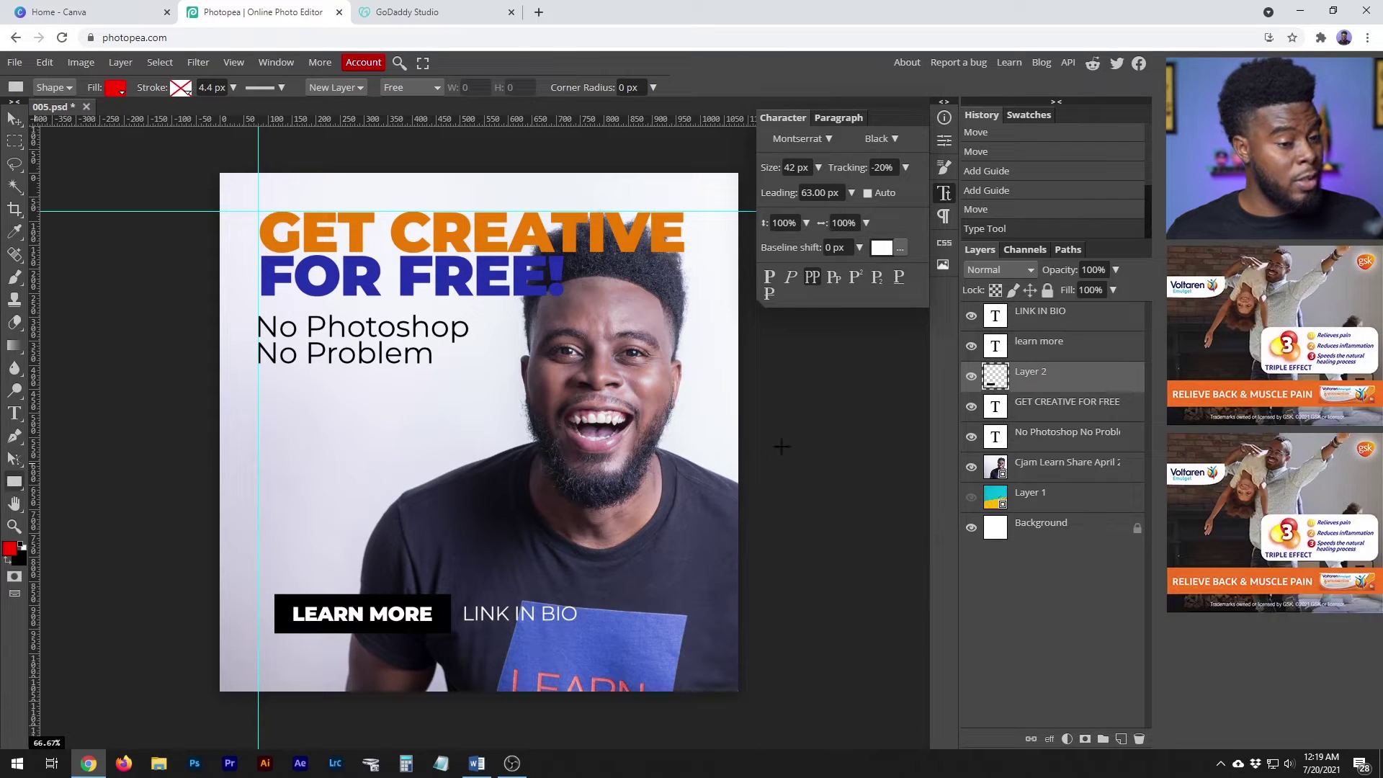
click(118, 89)
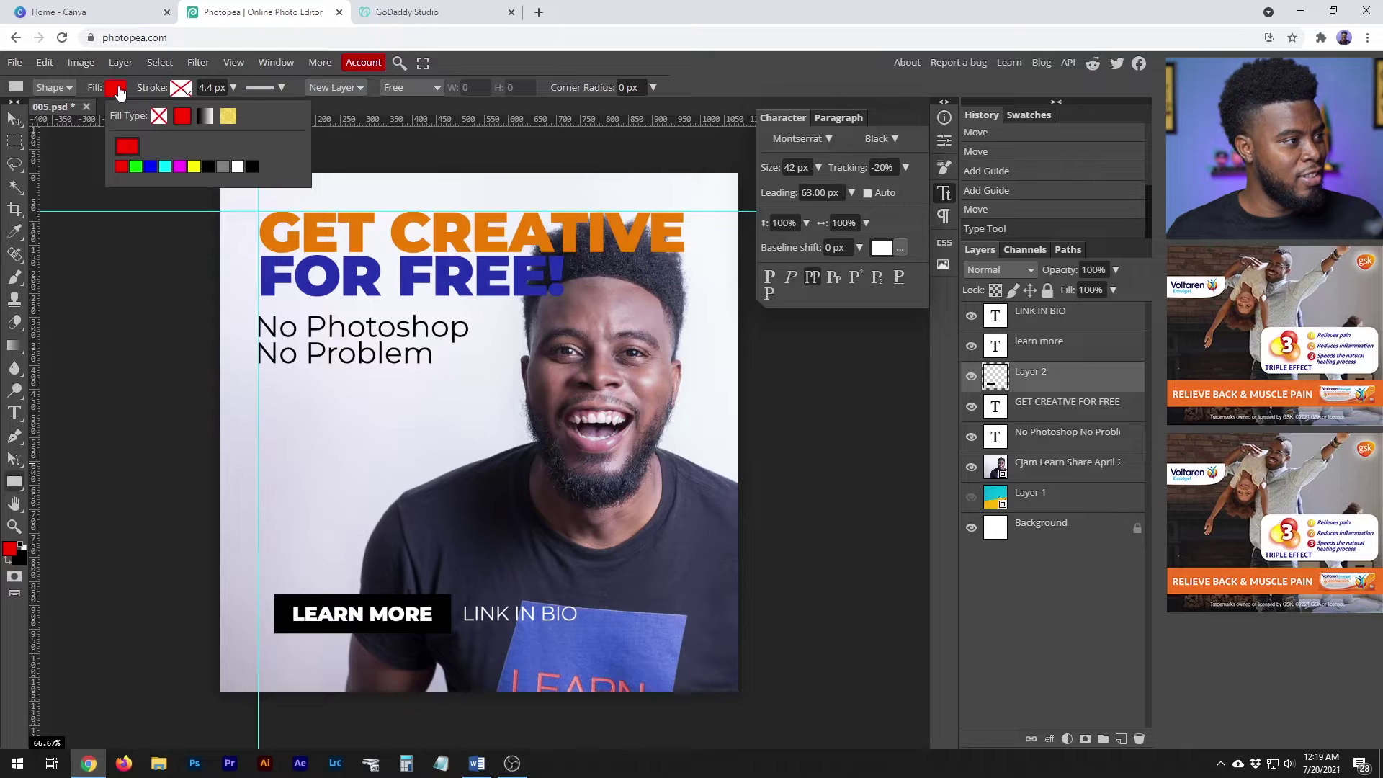
click(136, 168)
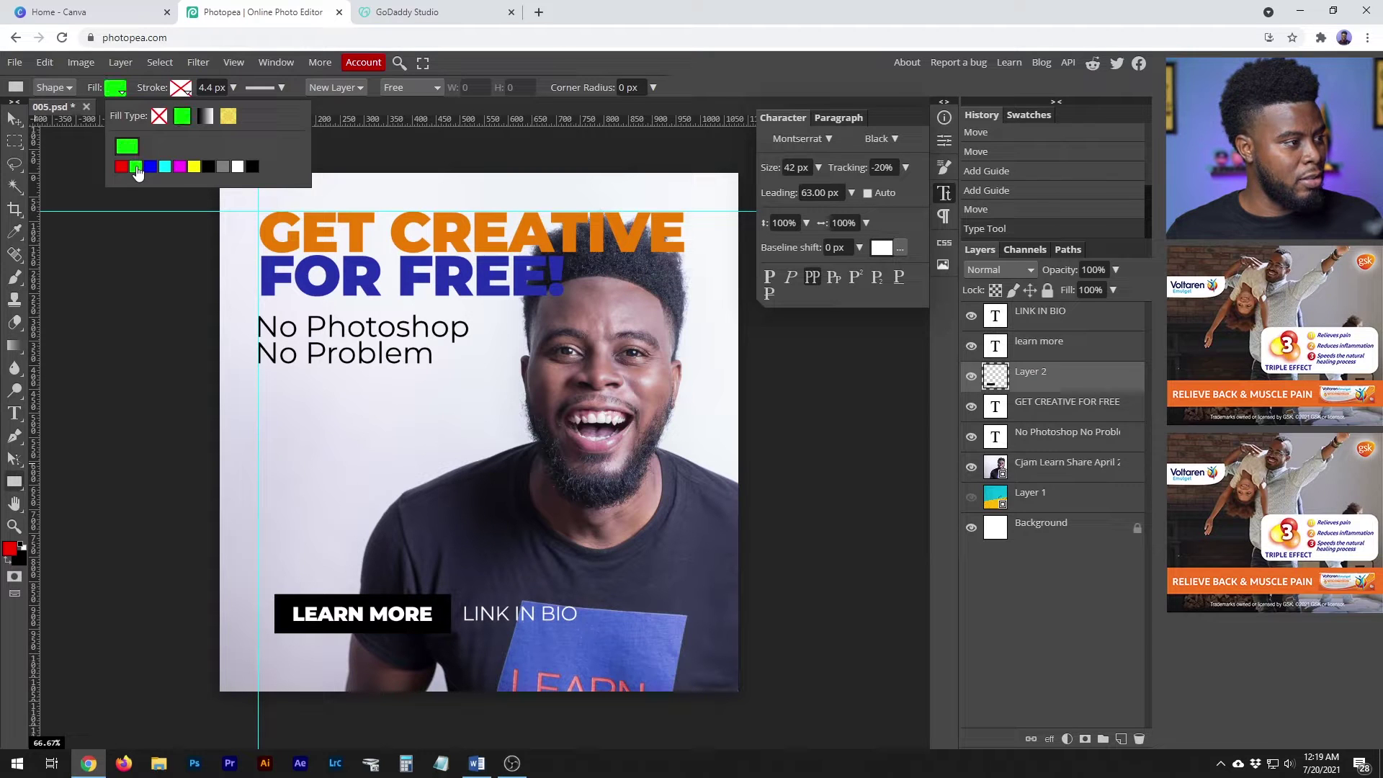
click(643, 67)
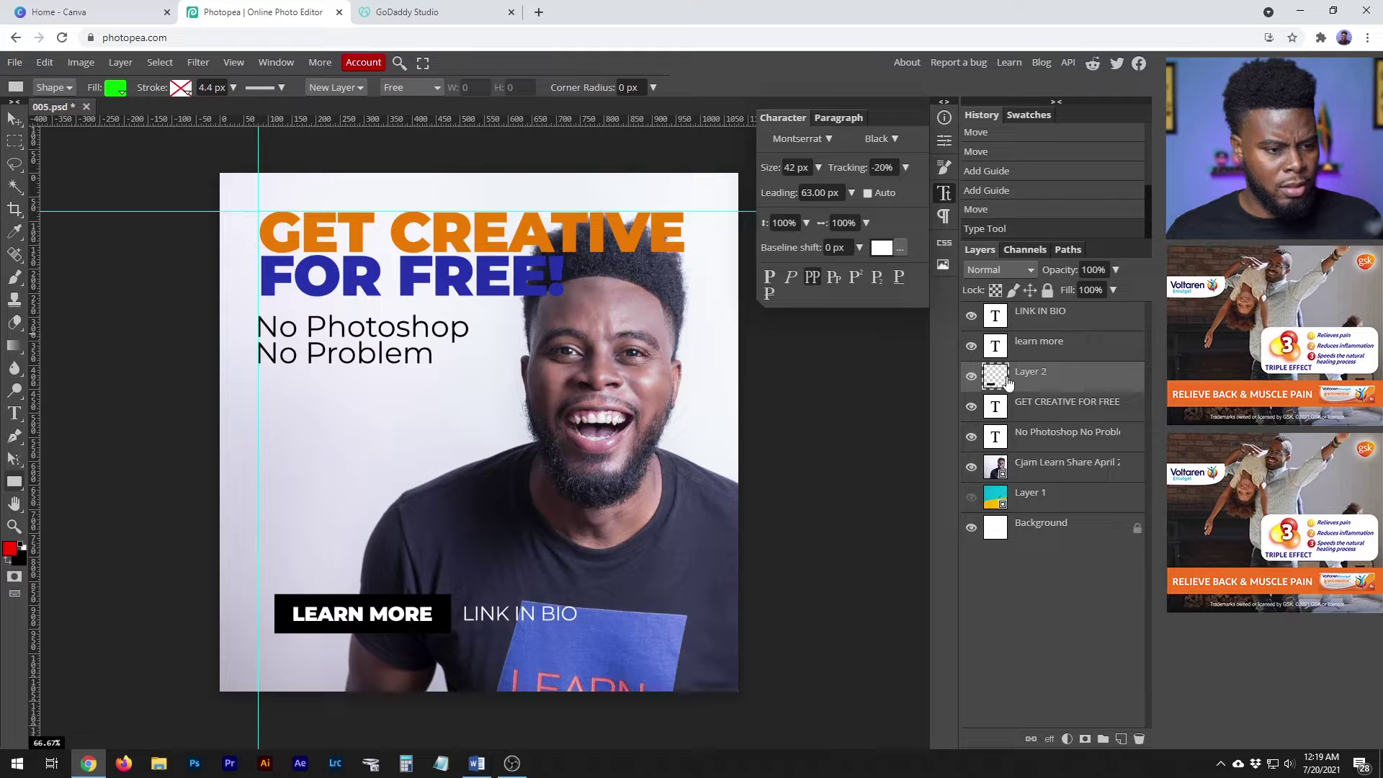
Give the LEARN MORE box an orange Color Overlay matching the headline
click(972, 376)
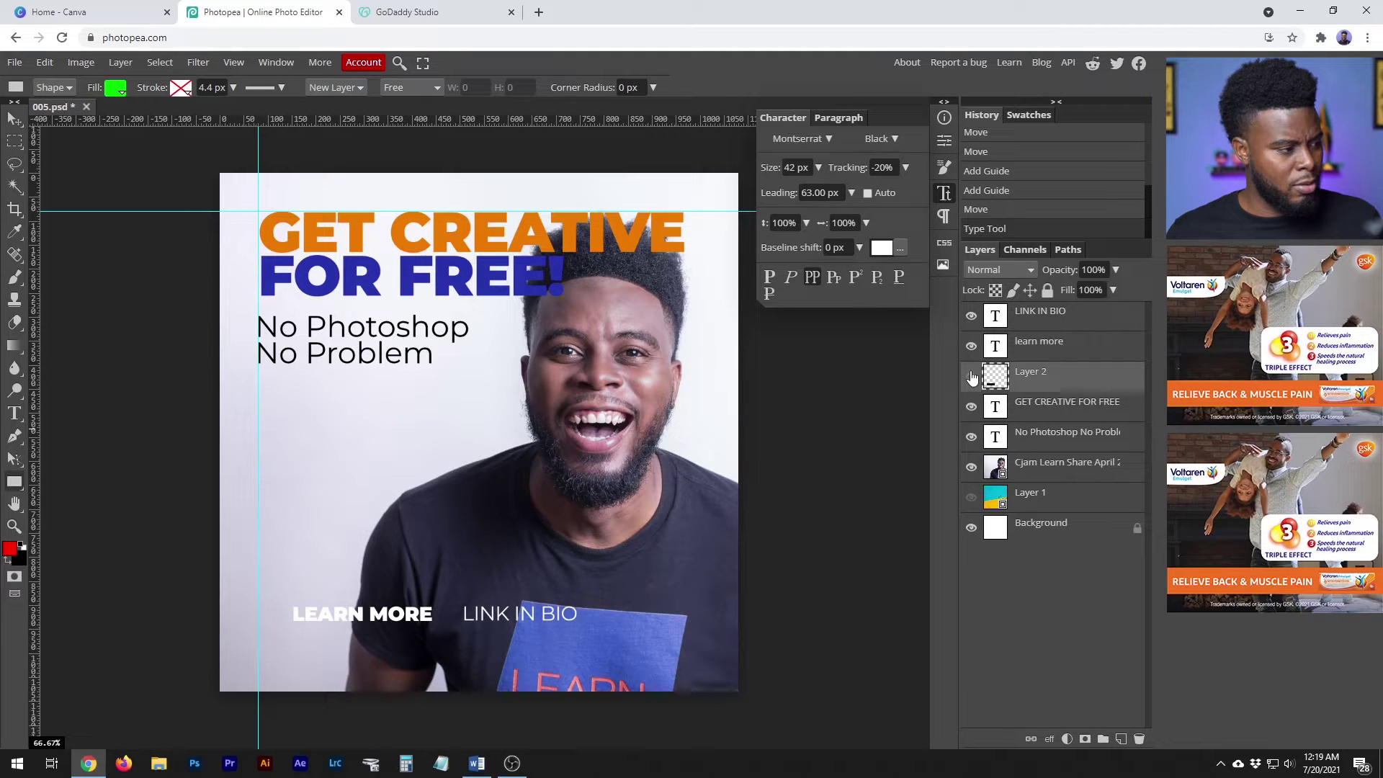
double_click(993, 377)
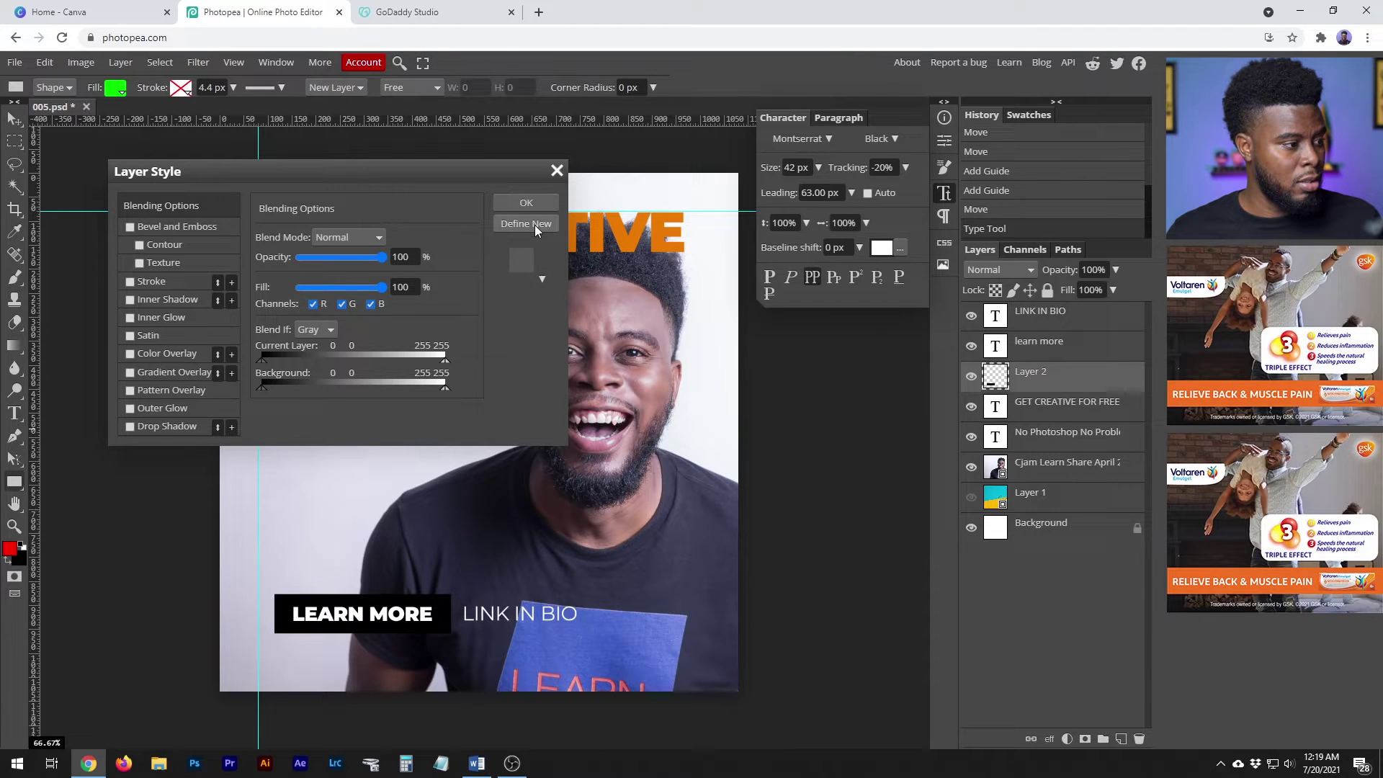
click(165, 355)
click(441, 257)
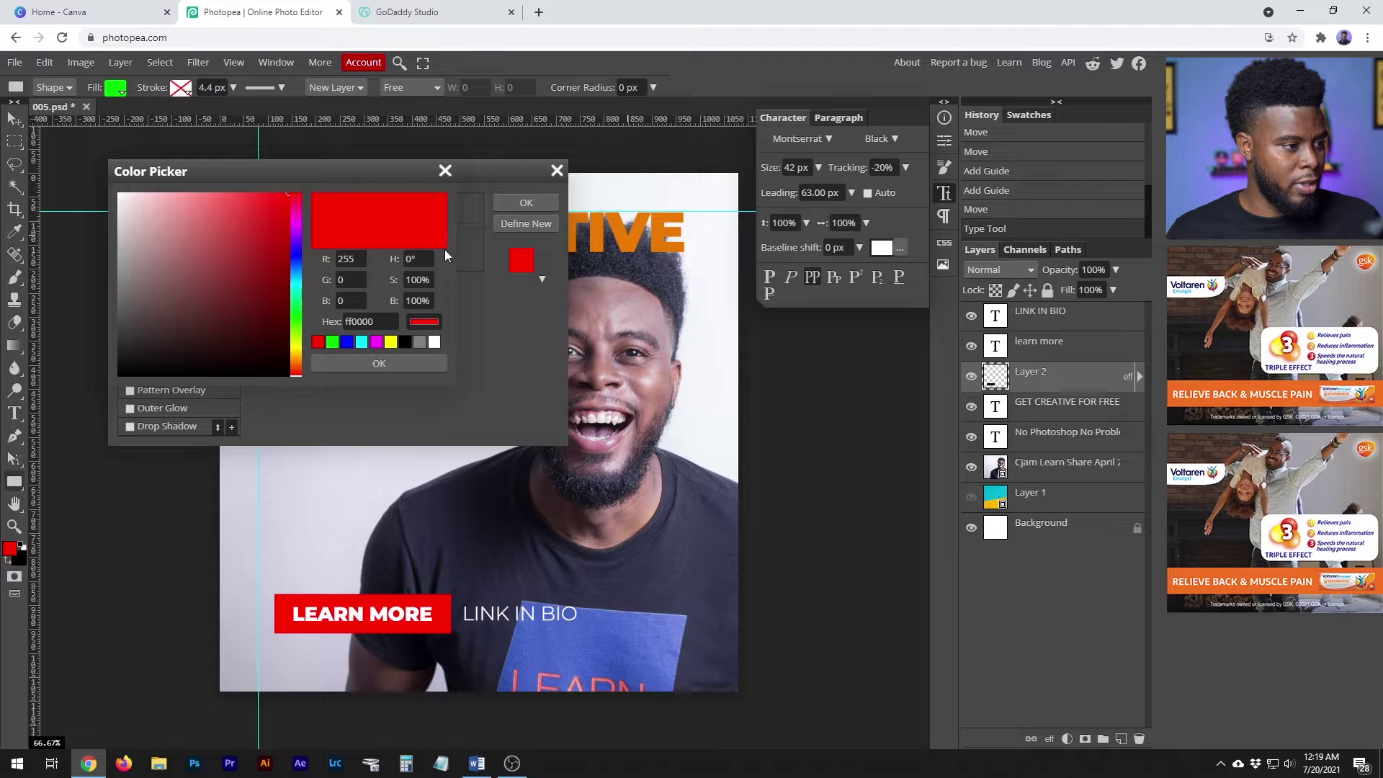
click(598, 232)
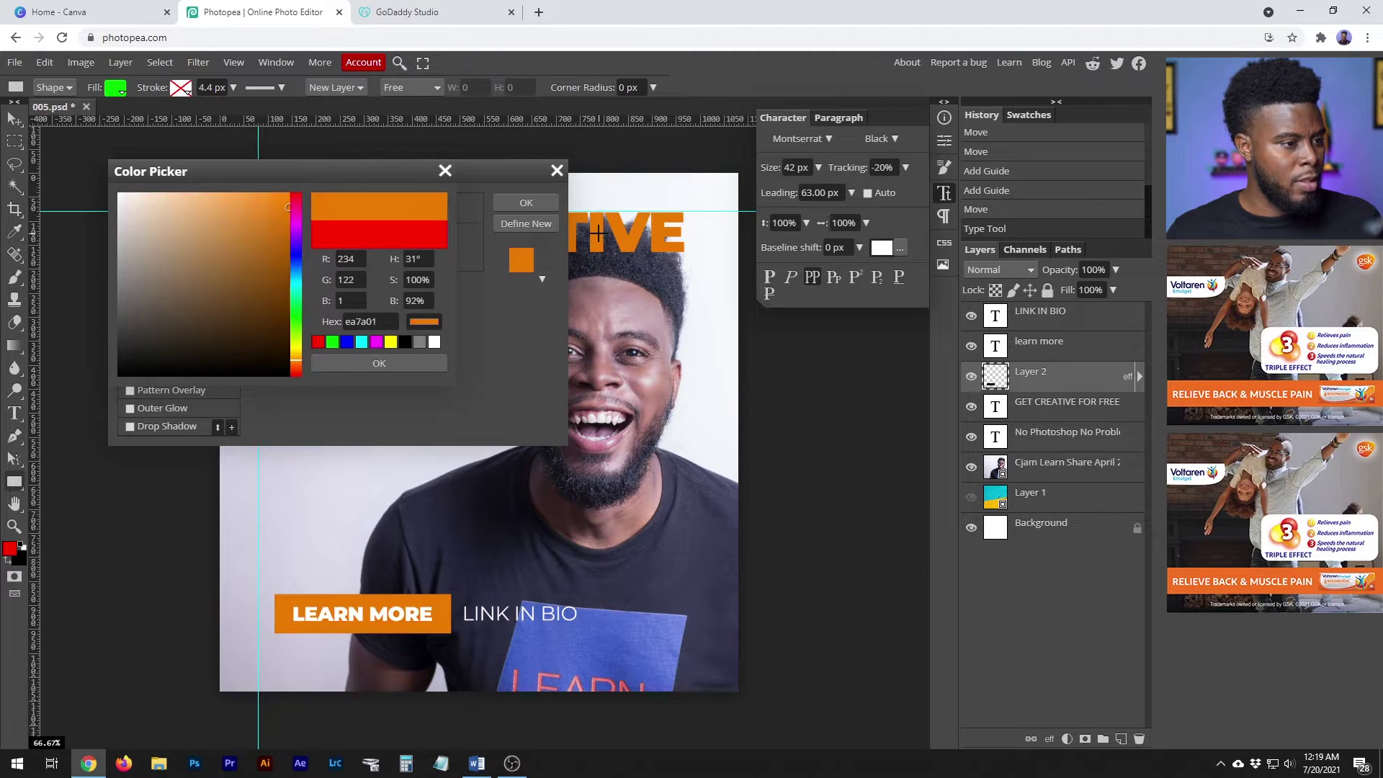
click(382, 362)
click(526, 203)
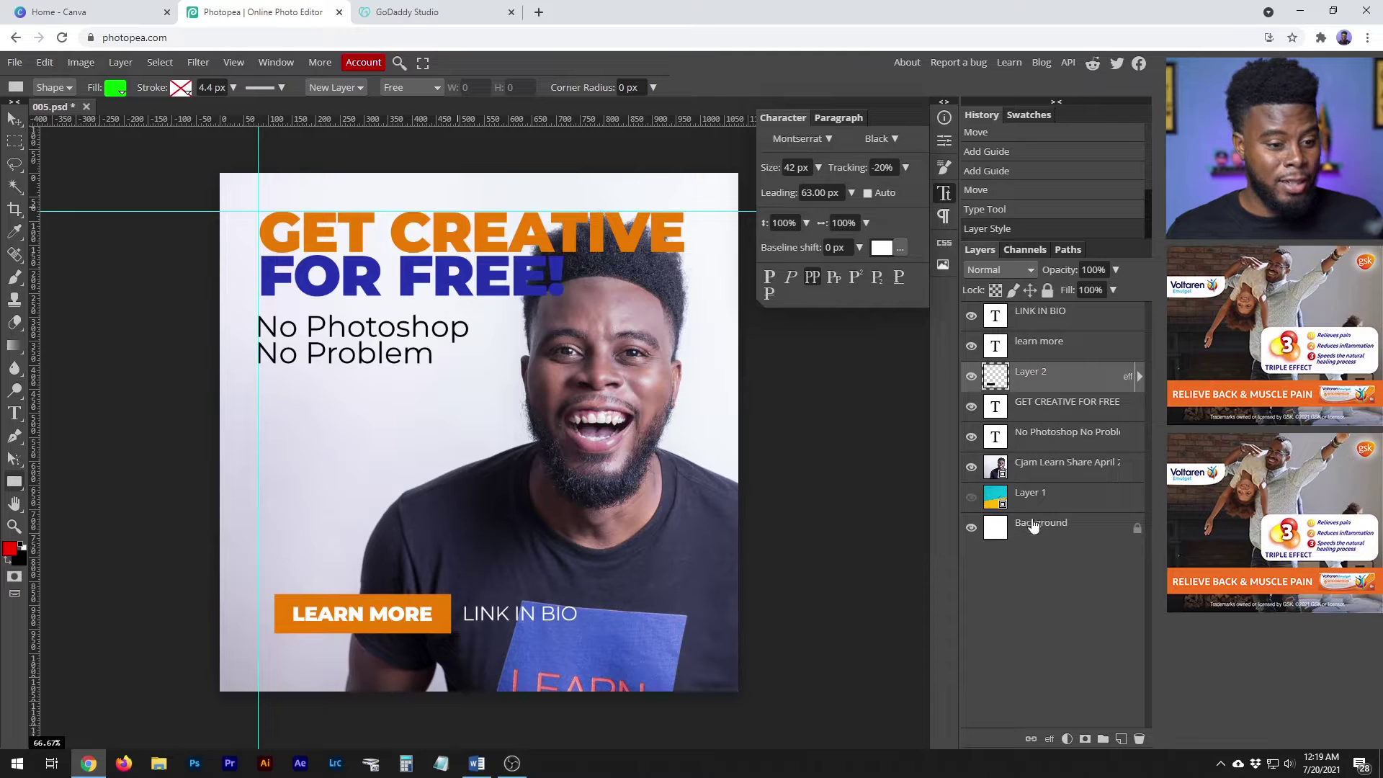
Select the LEARN MORE label and toggle its visibility to compare
click(1038, 418)
click(971, 345)
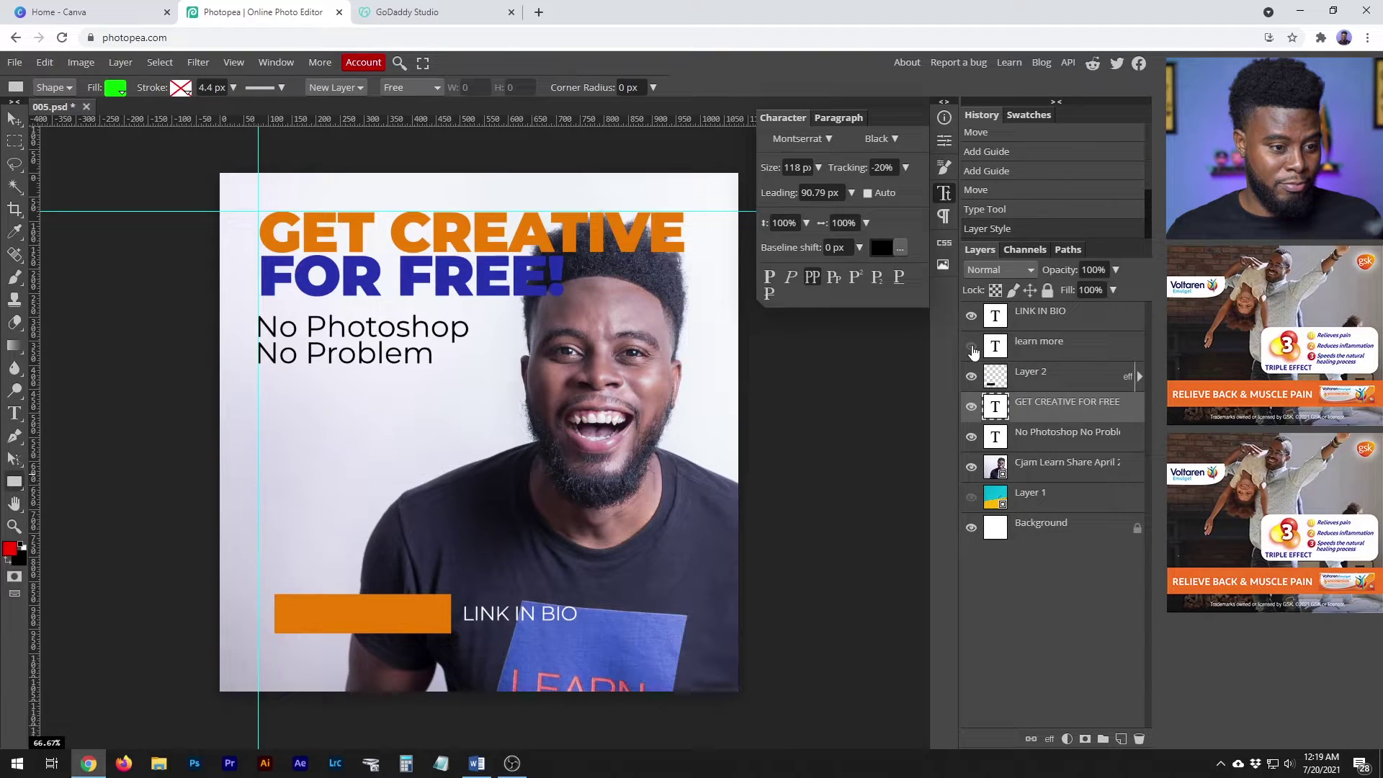
click(994, 347)
click(972, 346)
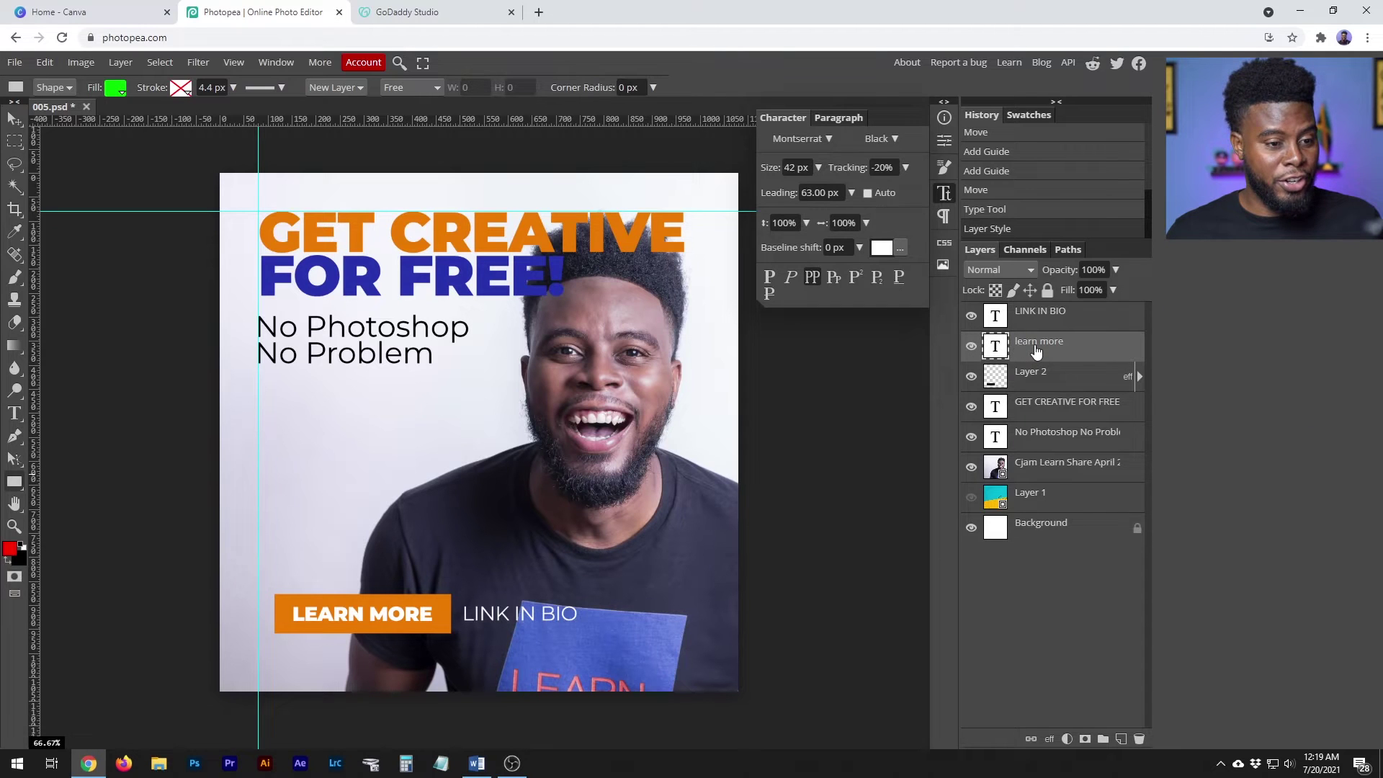
Try the FOR FREE! blue on the LEARN MORE label, then return it to white
double_click(1032, 344)
key(Return)
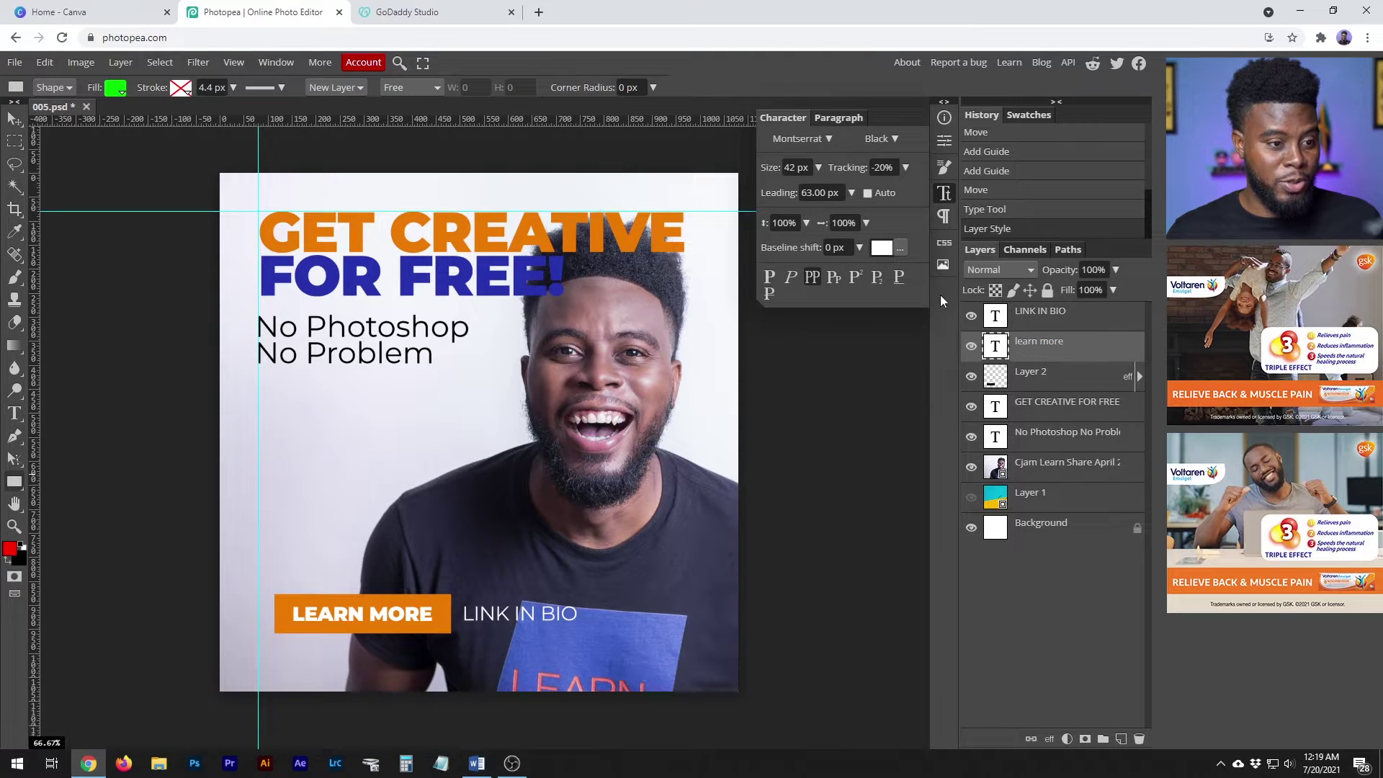
click(882, 248)
click(503, 292)
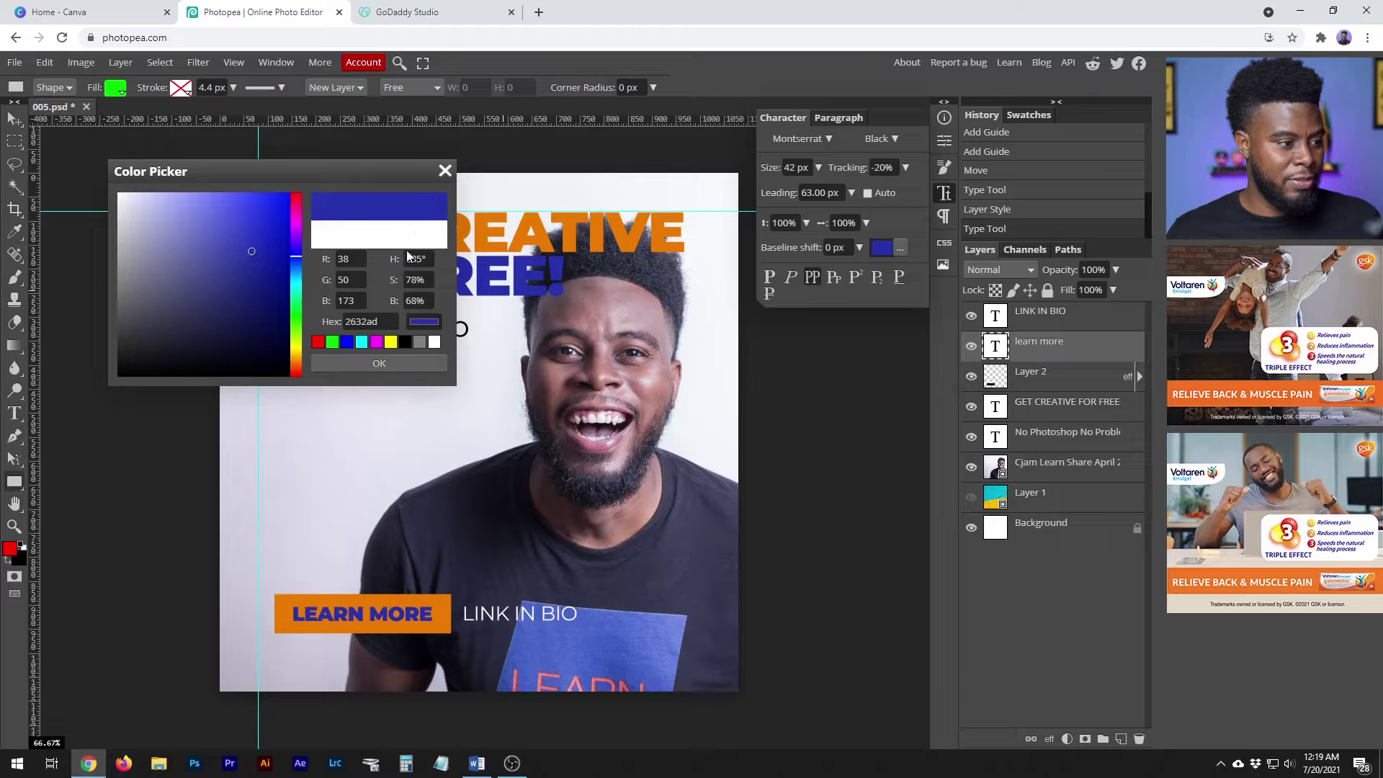
click(379, 364)
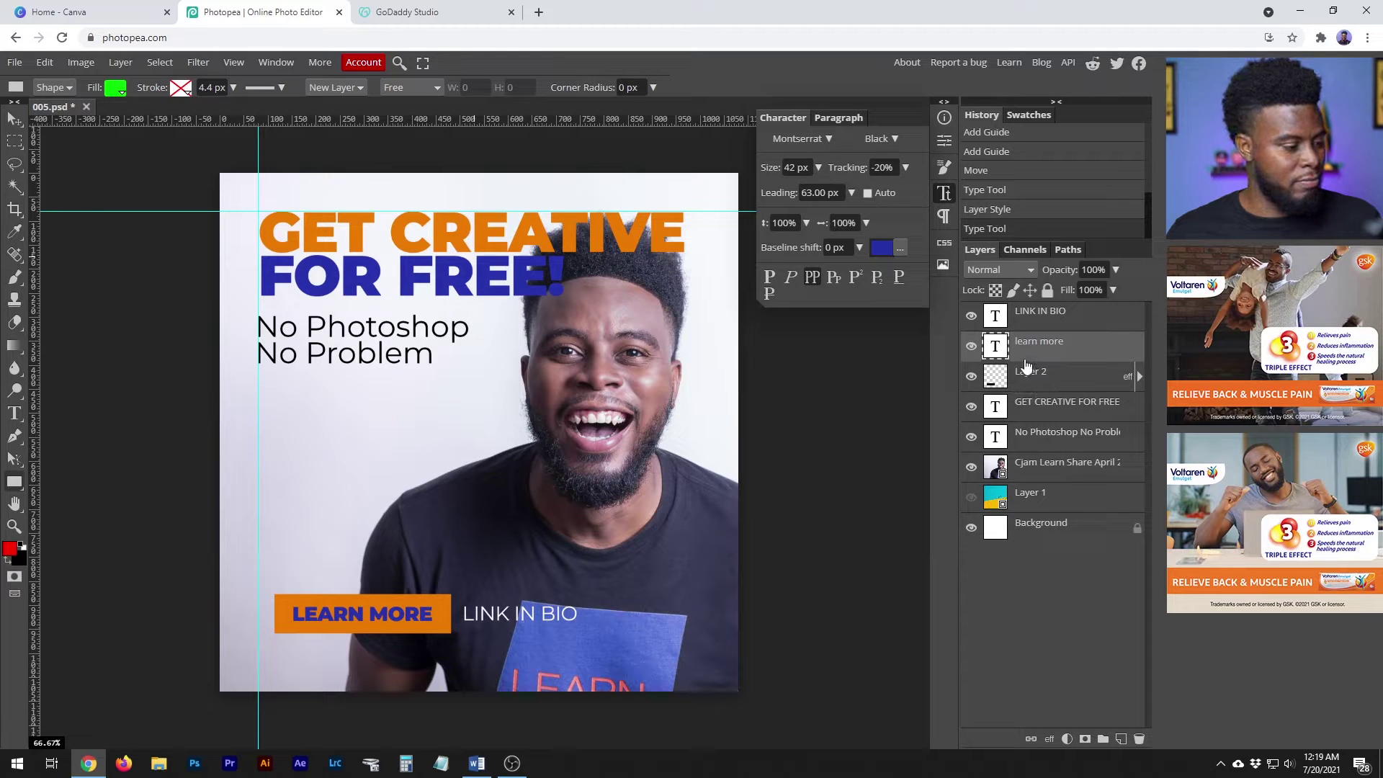
click(880, 249)
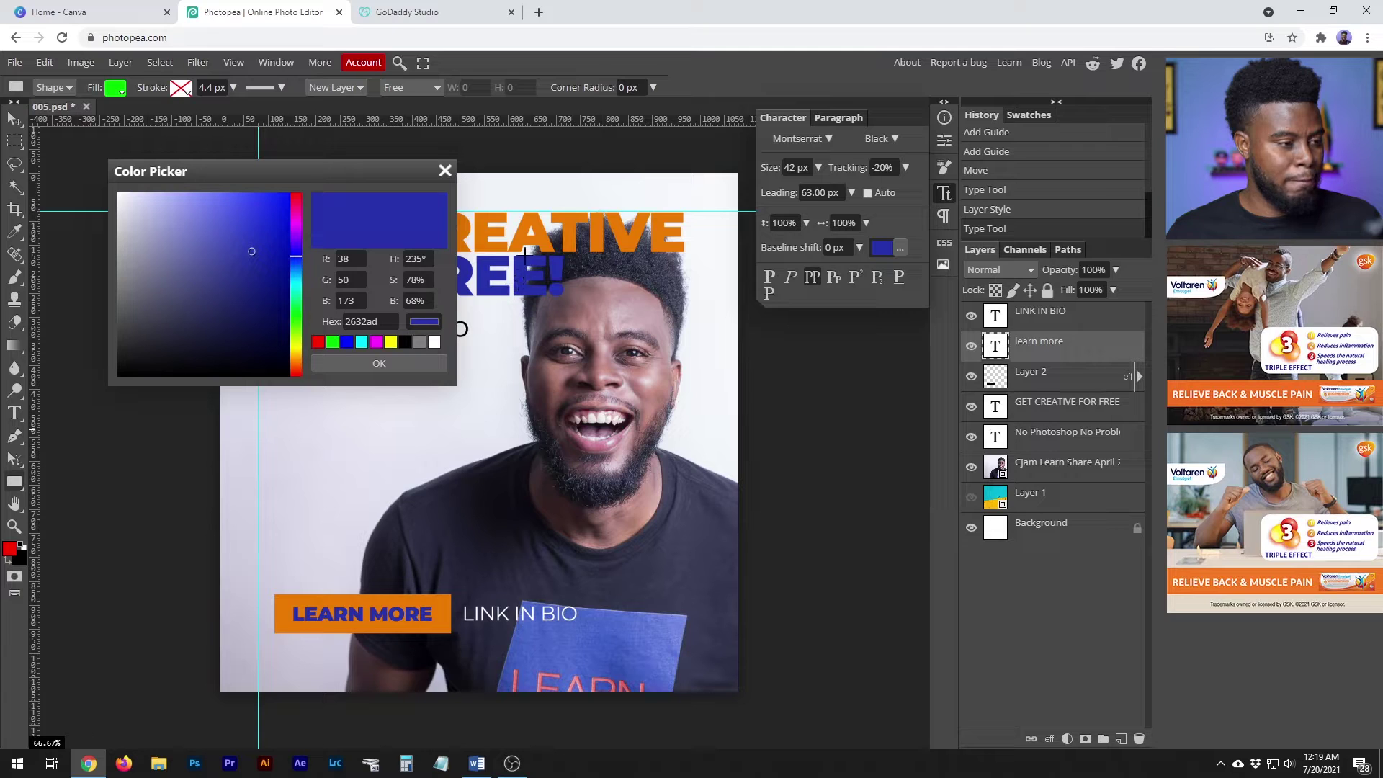
click(518, 238)
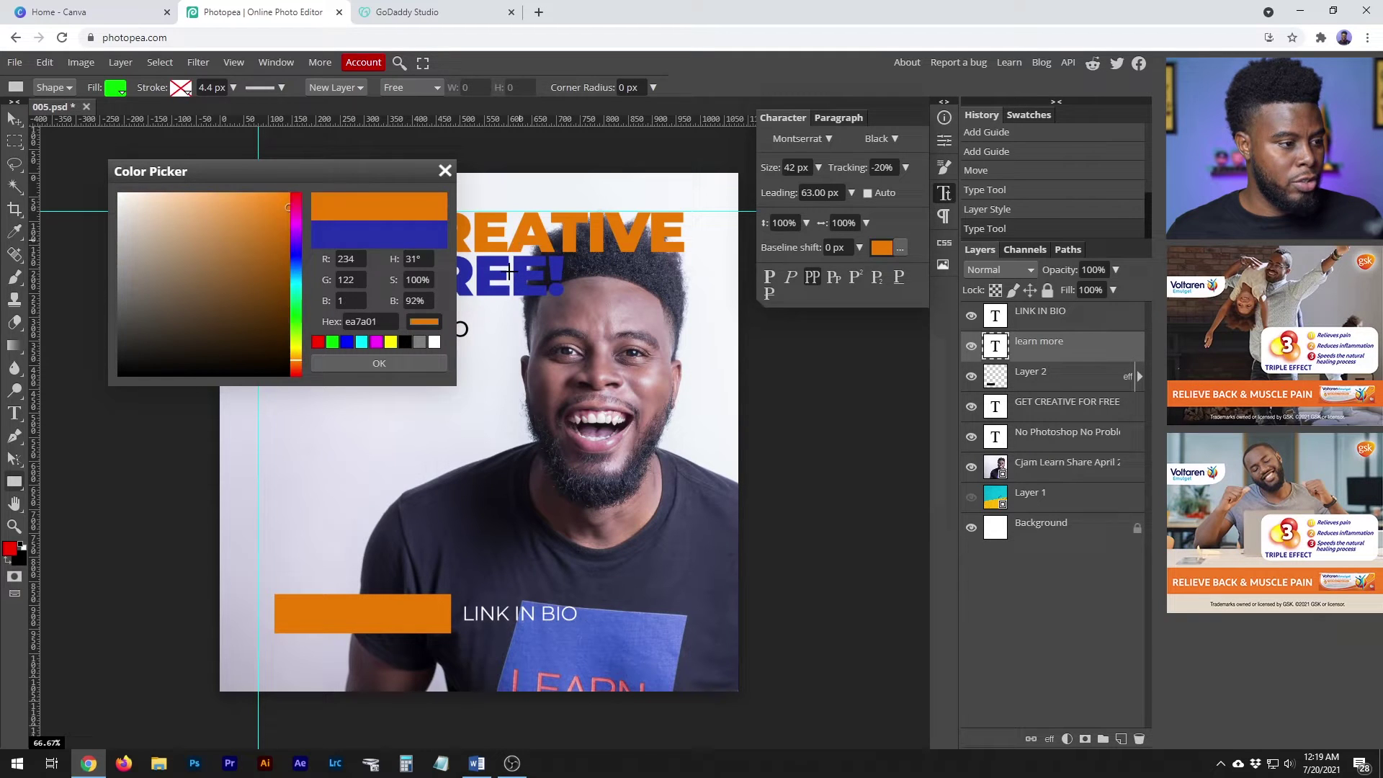
click(505, 367)
click(425, 362)
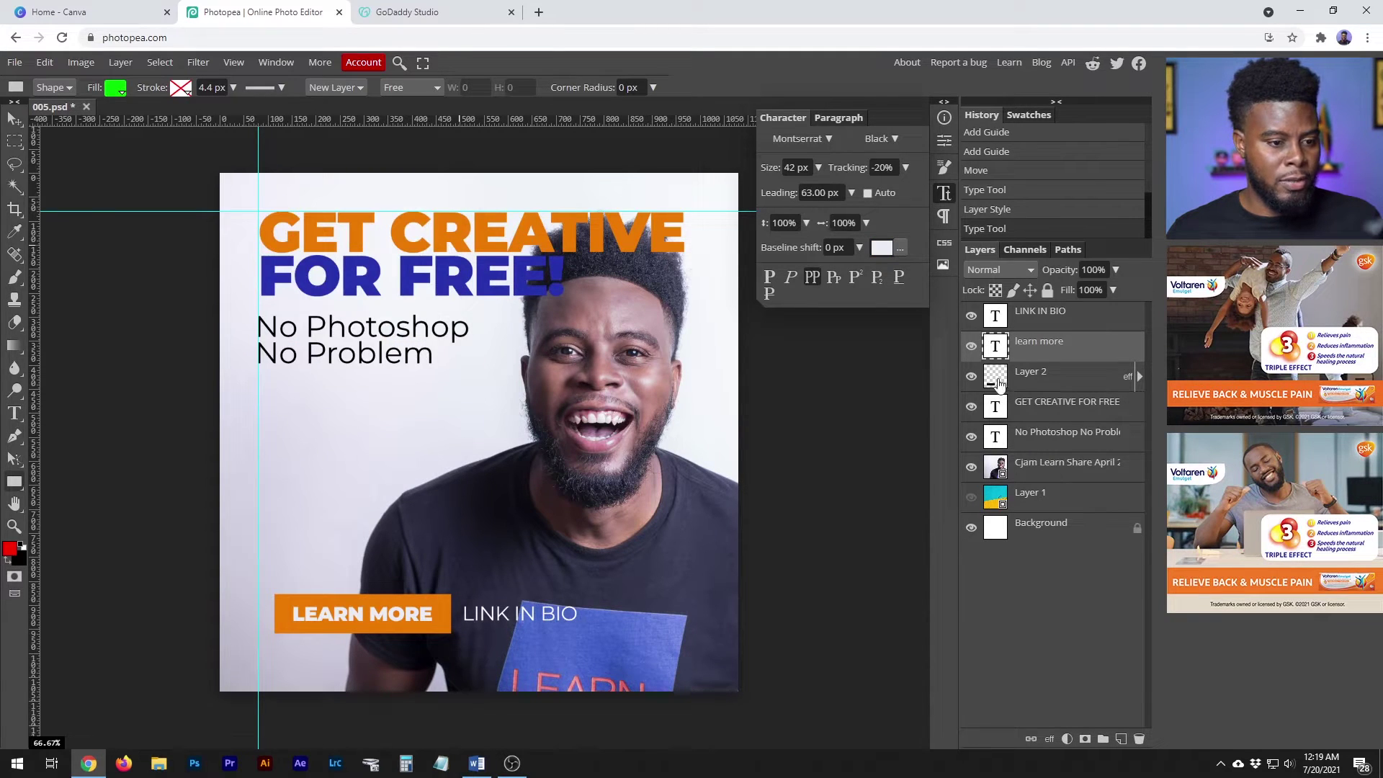
Change Layer 2's Color Overlay to the FOR FREE! blue, 2632ad
click(1023, 383)
double_click(1084, 382)
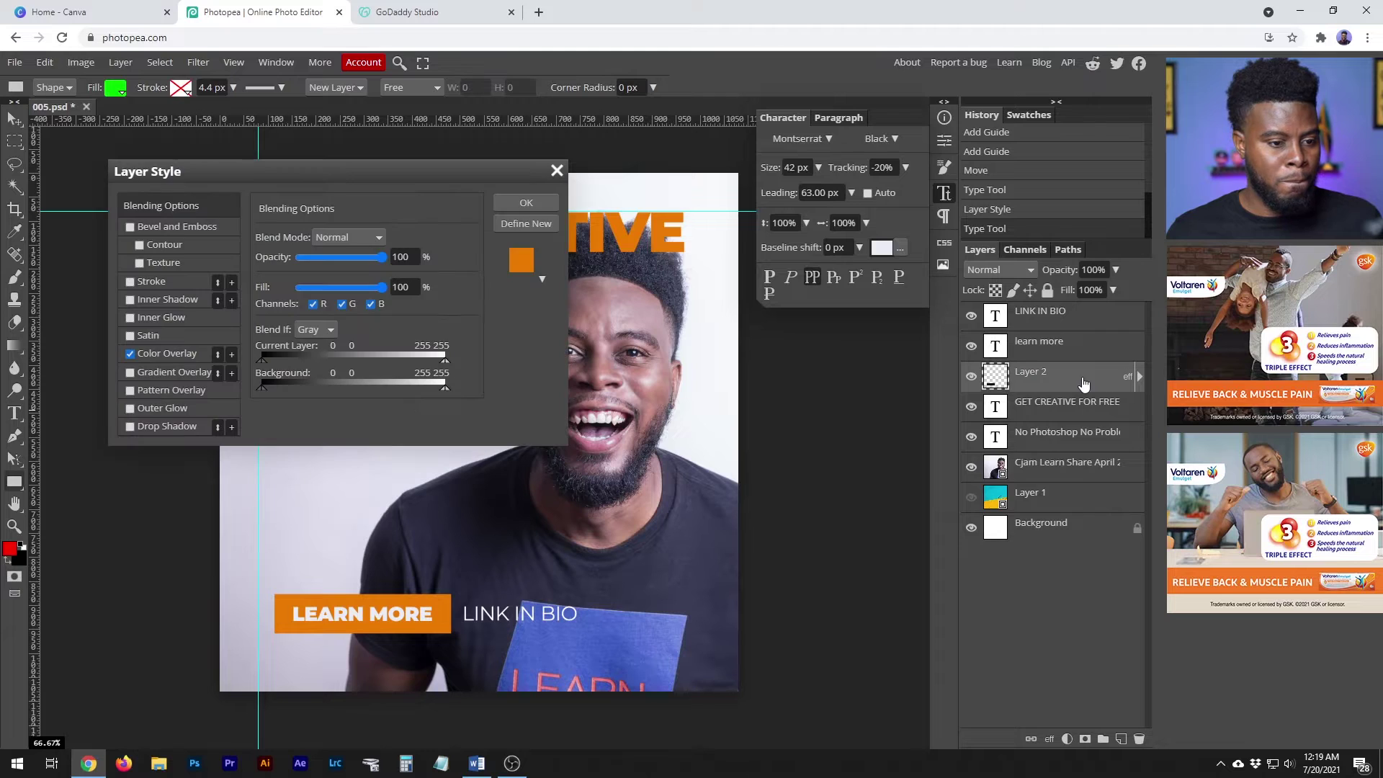
click(178, 353)
click(447, 258)
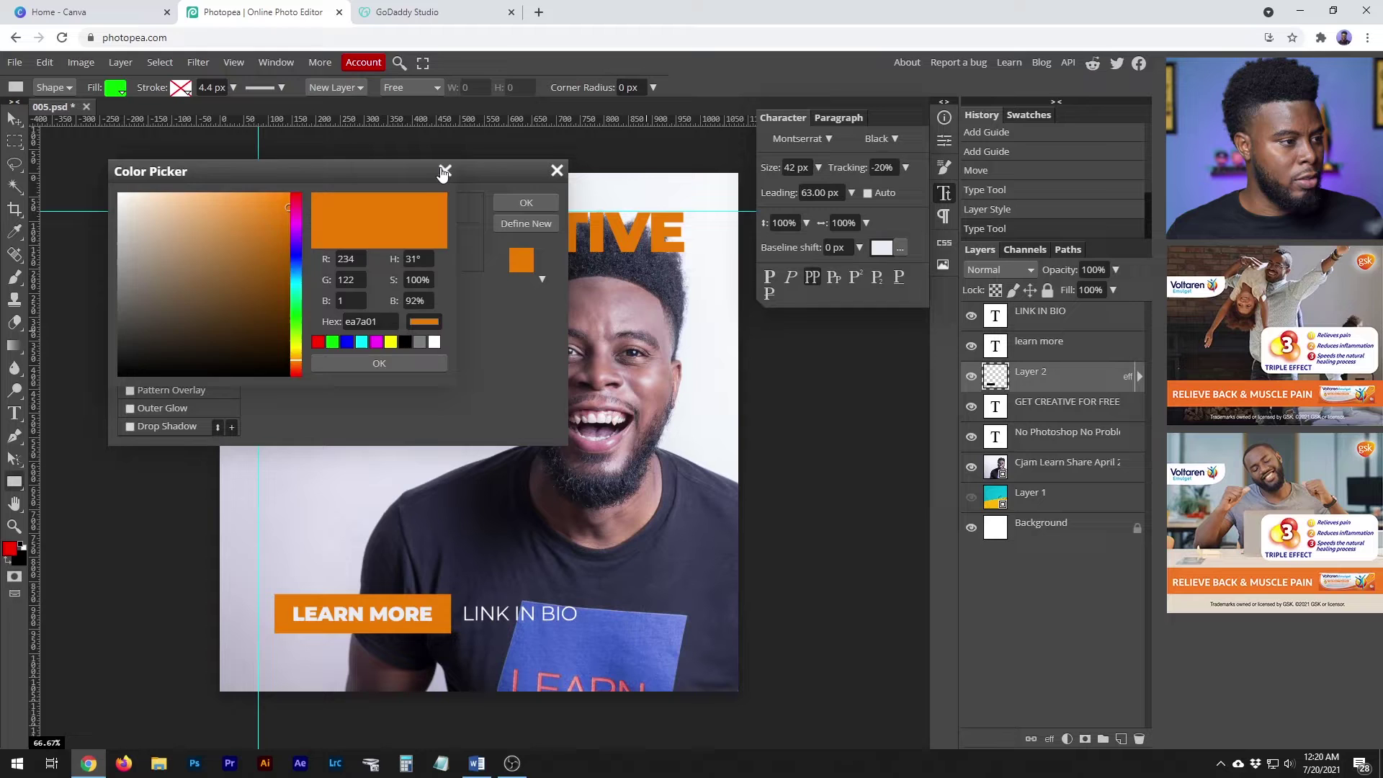
drag(443, 172, 296, 284)
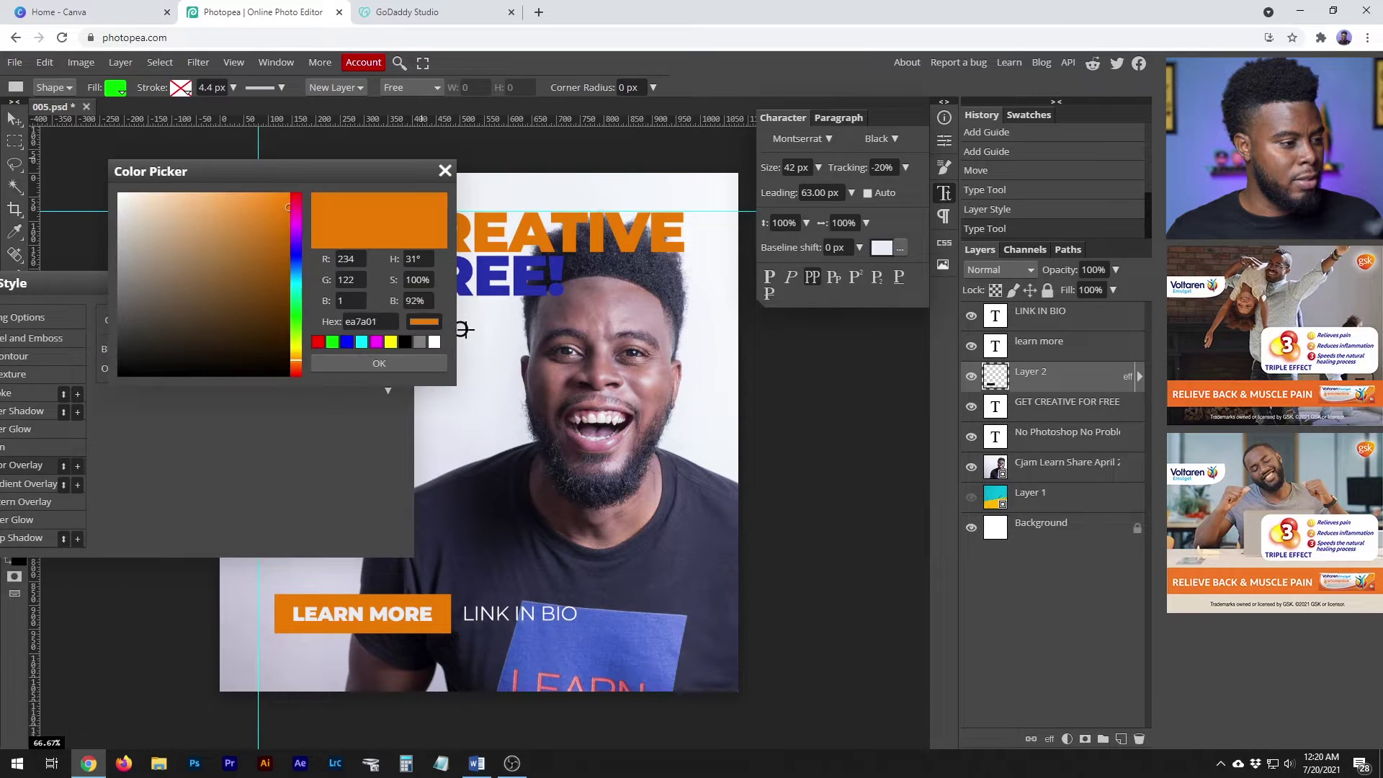
click(515, 288)
click(369, 363)
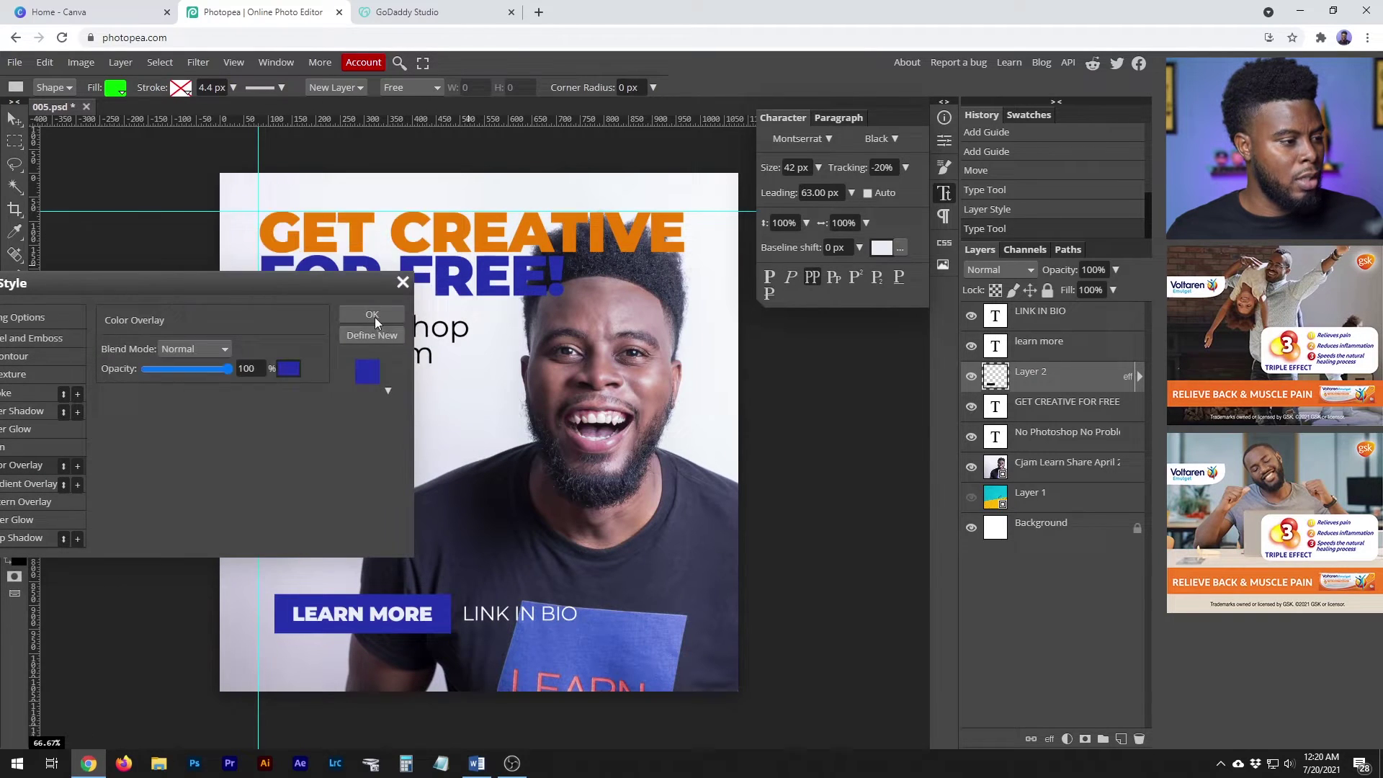
click(373, 317)
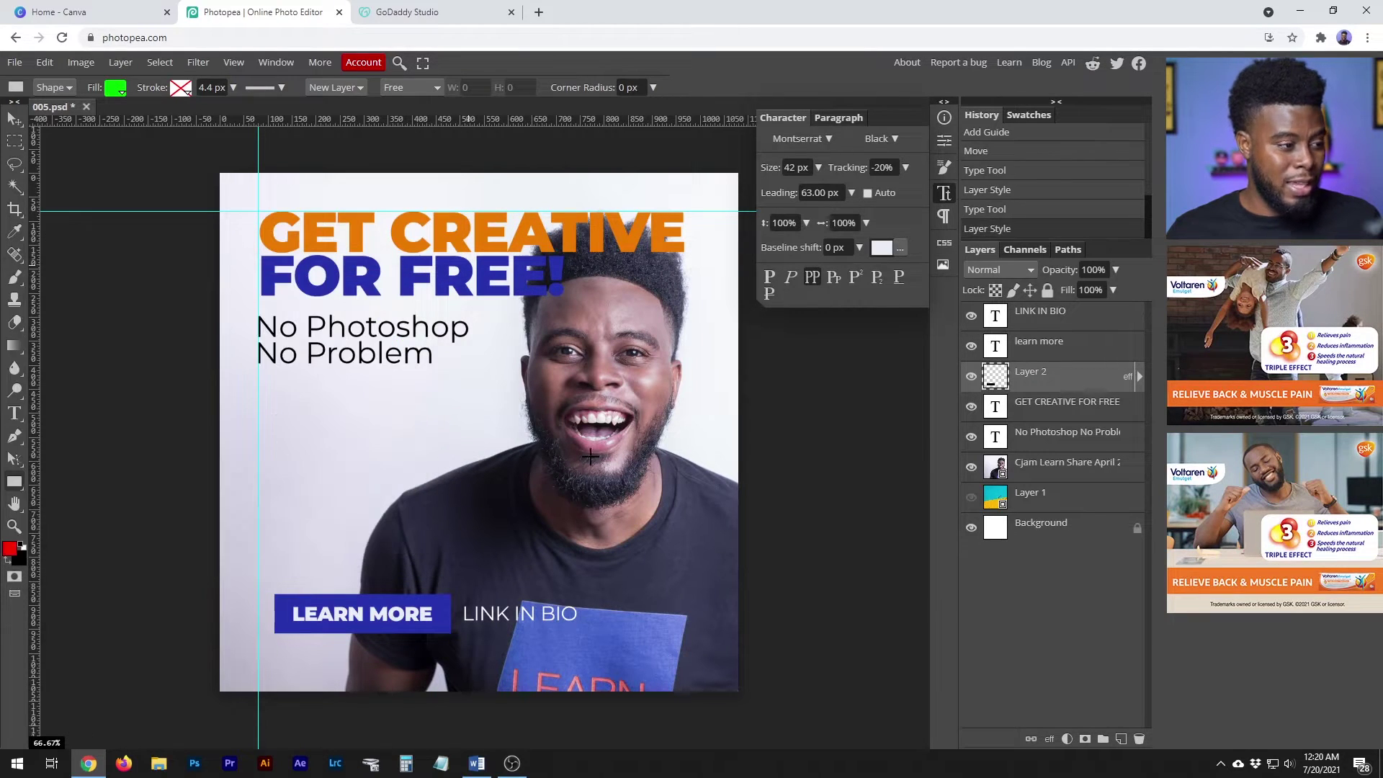
click(1040, 535)
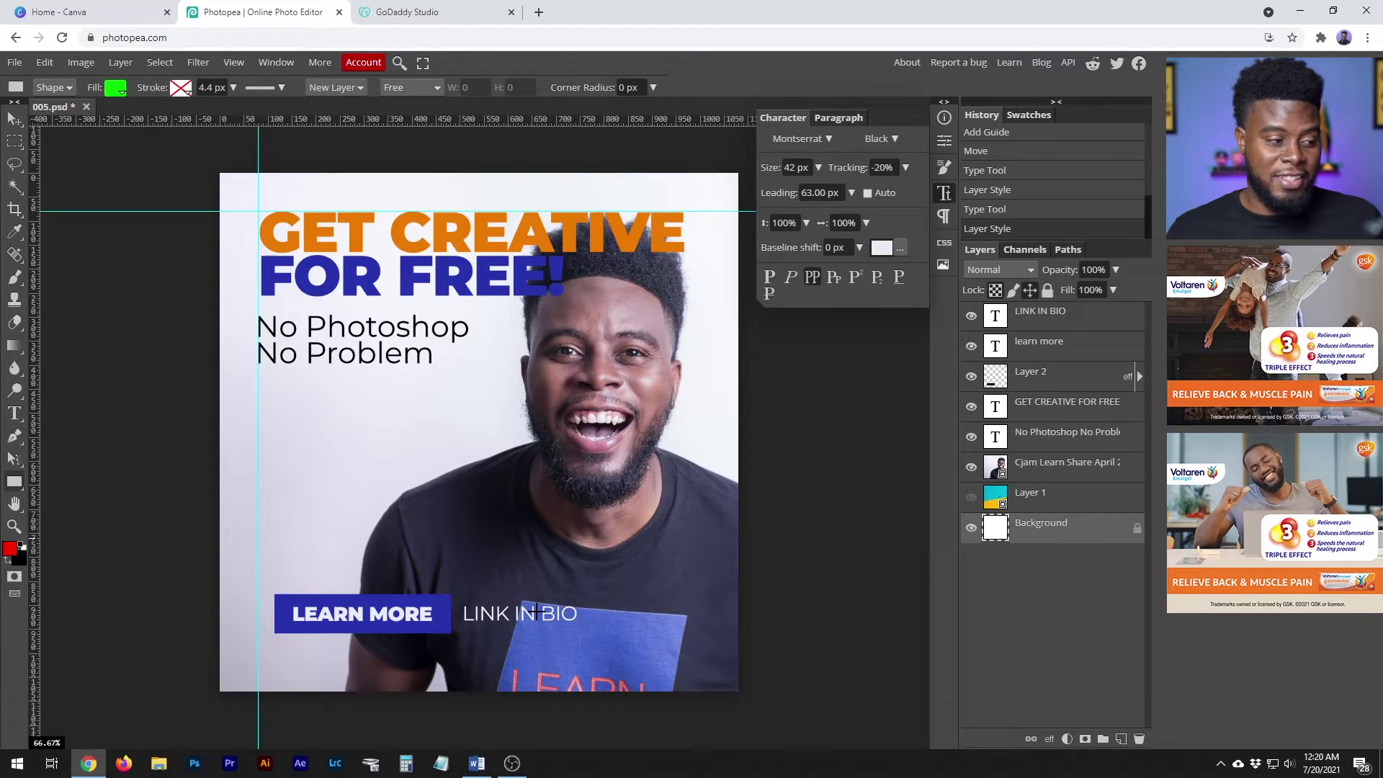
Group Layer 2 and the learn more text into a folder named 'Learn More'
click(1033, 382)
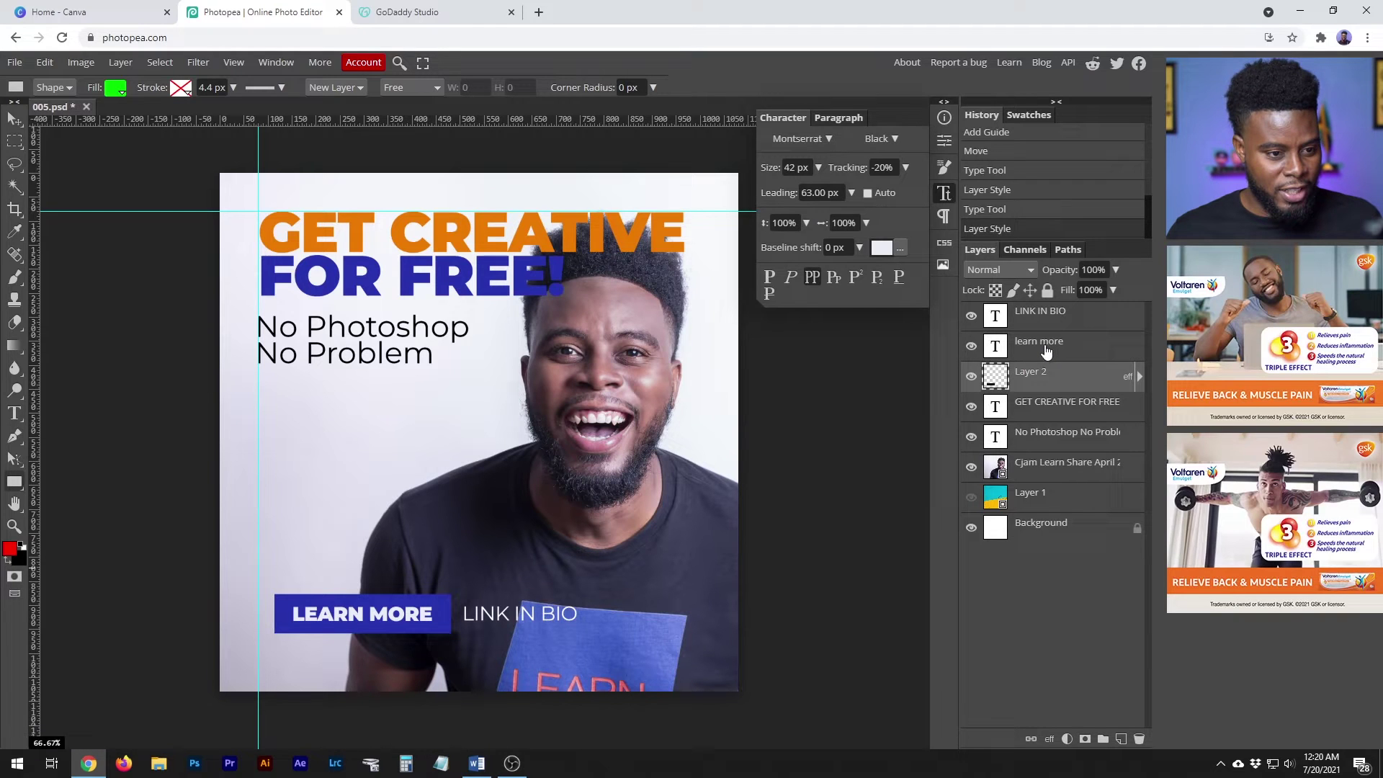
shift+click(1051, 349)
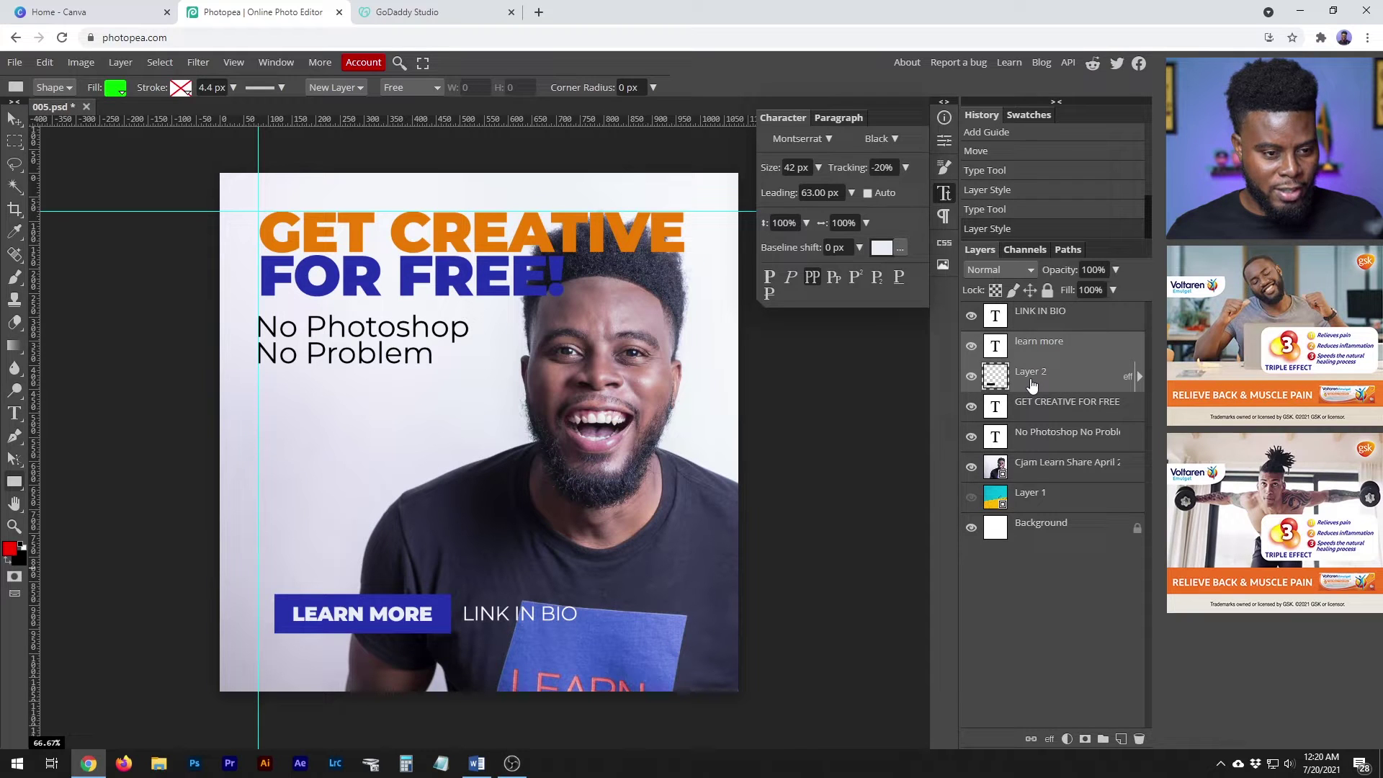
key(ctrl+g)
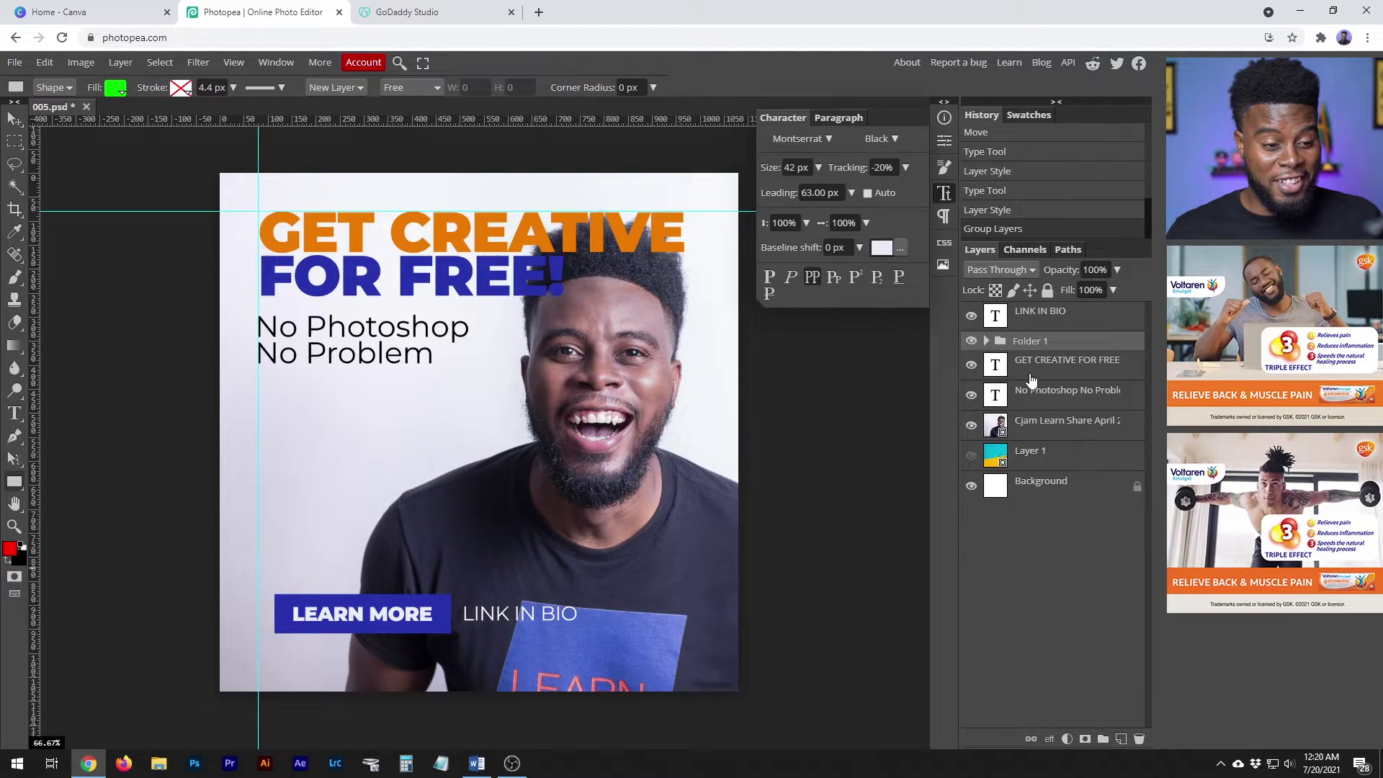
double_click(1029, 342)
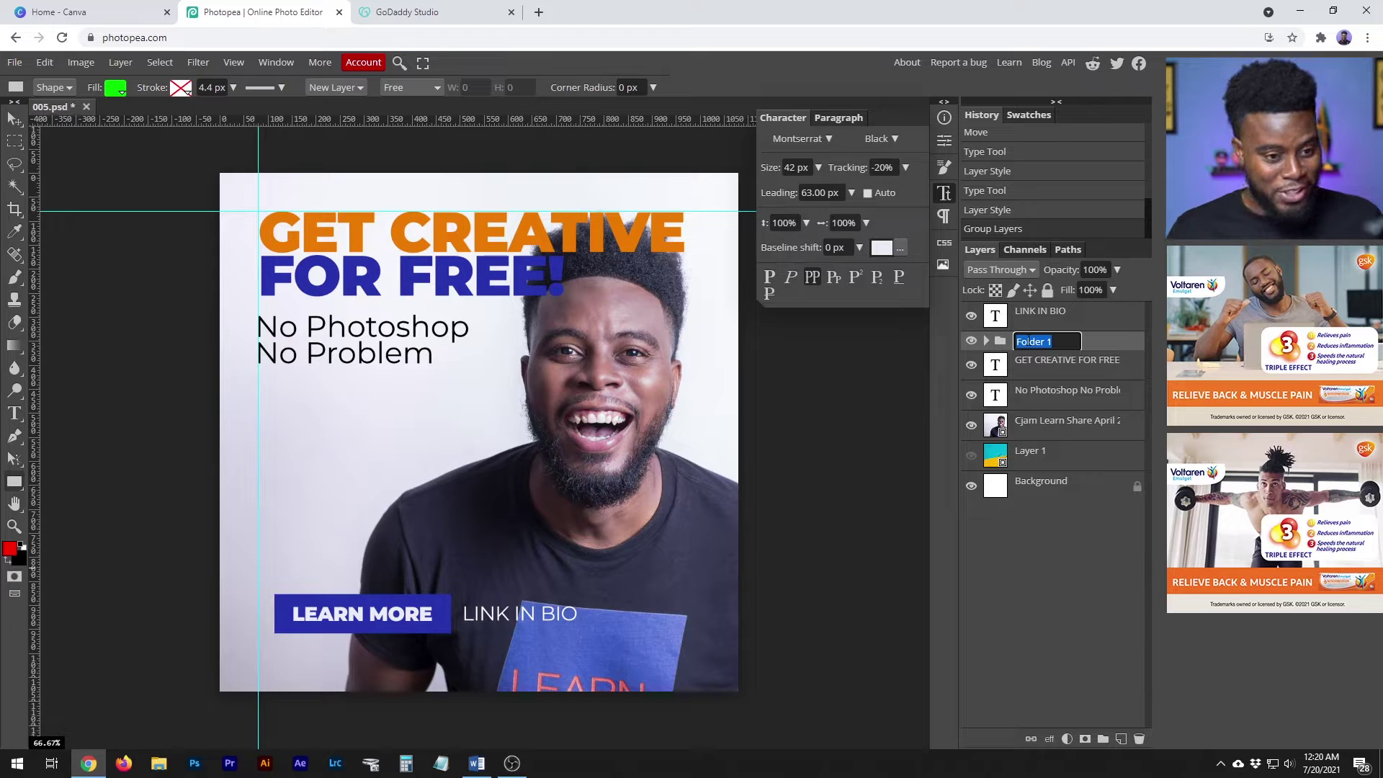
text(Lear)
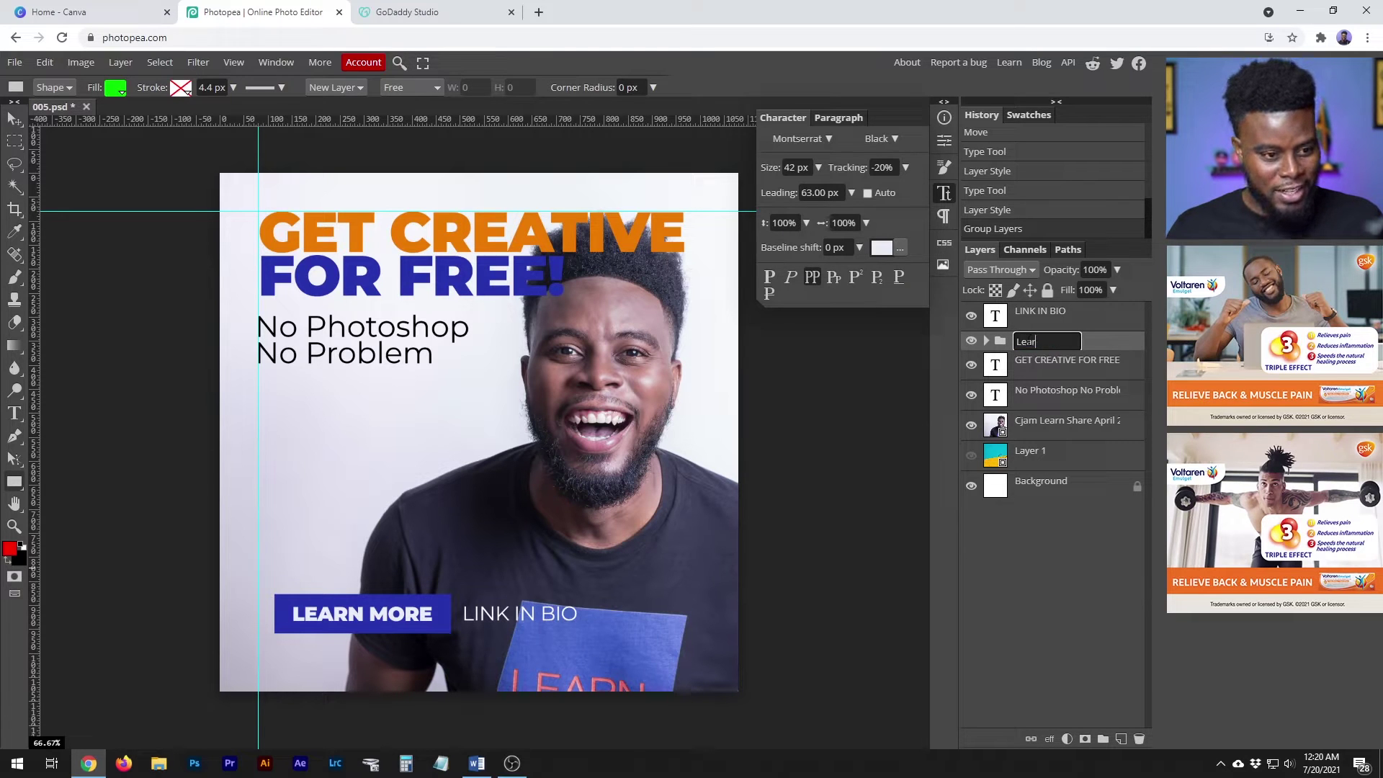
text(n More)
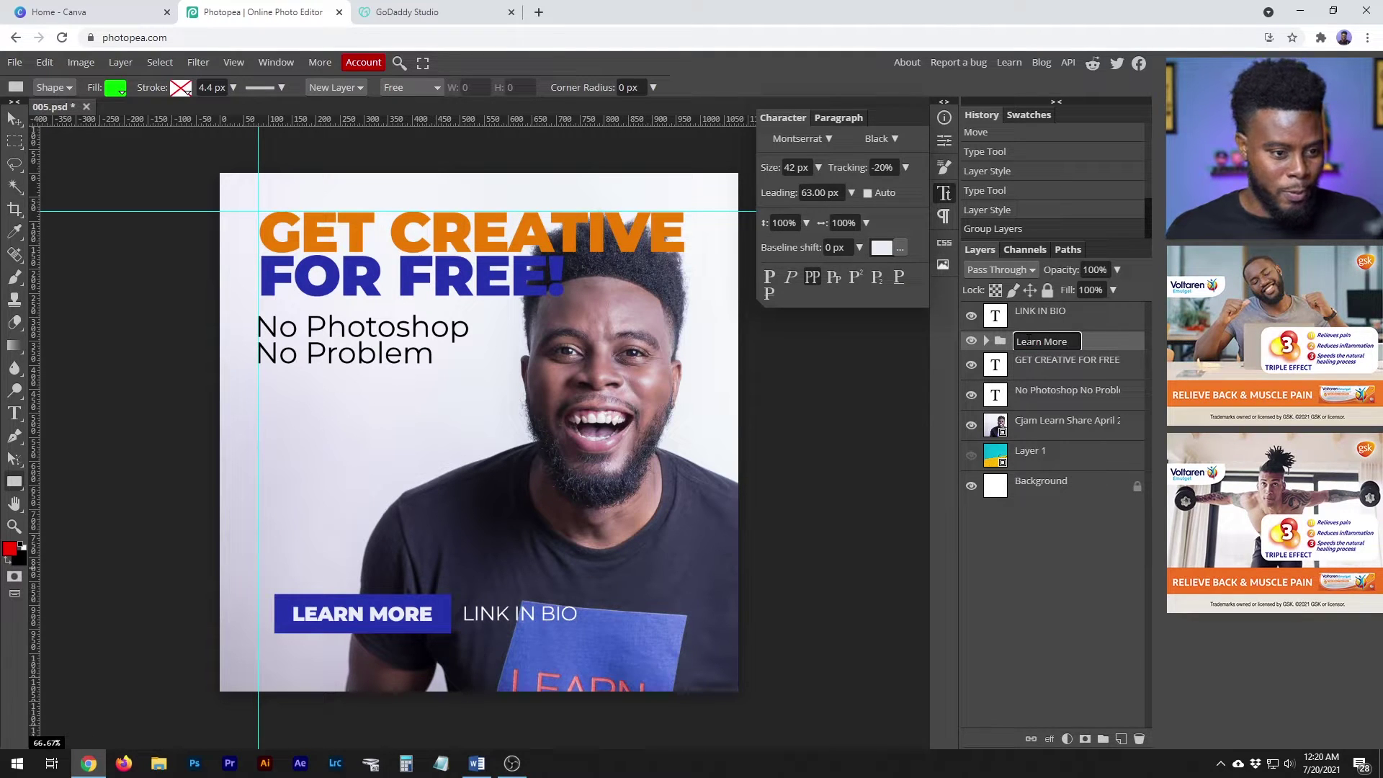
key(Return)
Shift the Learn More group onto the left guide and LINK IN BIO beside it
key(v)
drag(417, 616, 401, 615)
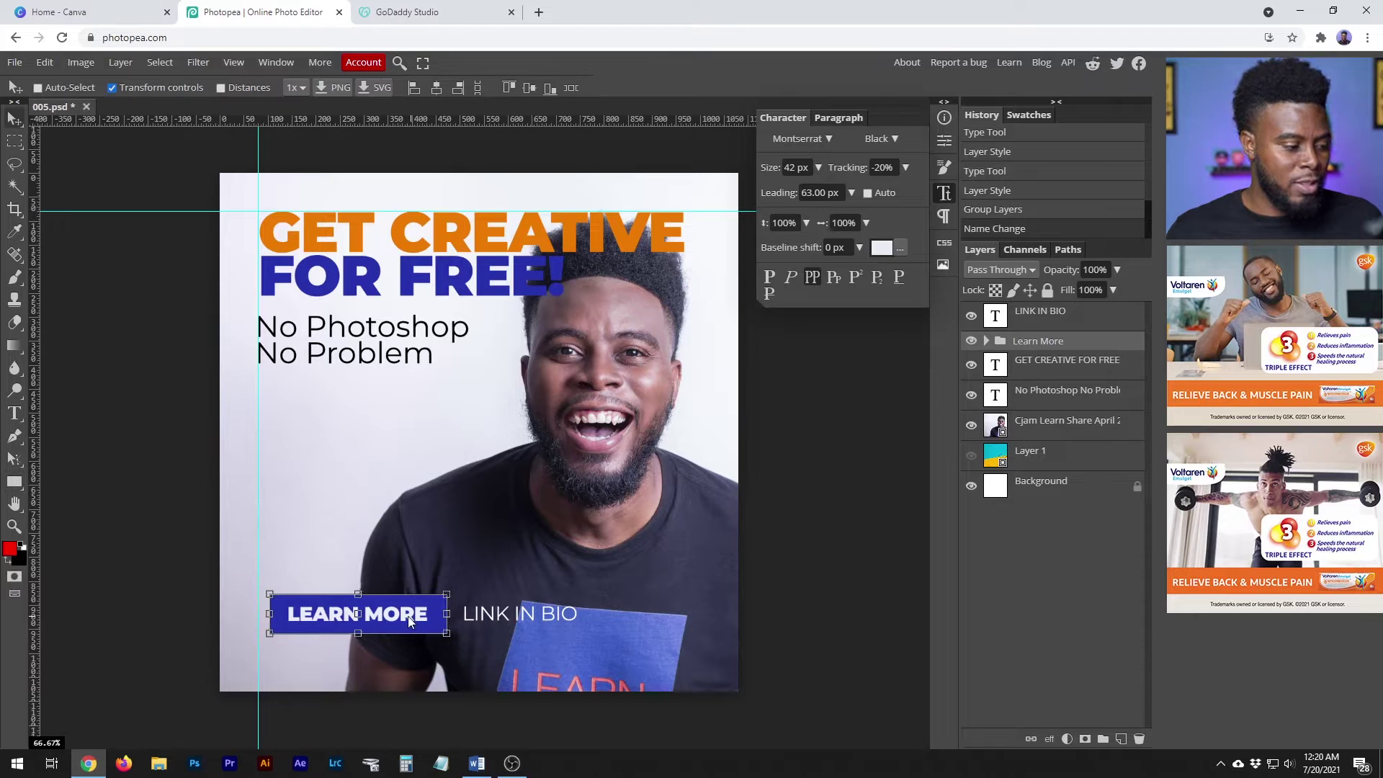
click(1037, 320)
drag(551, 621, 530, 621)
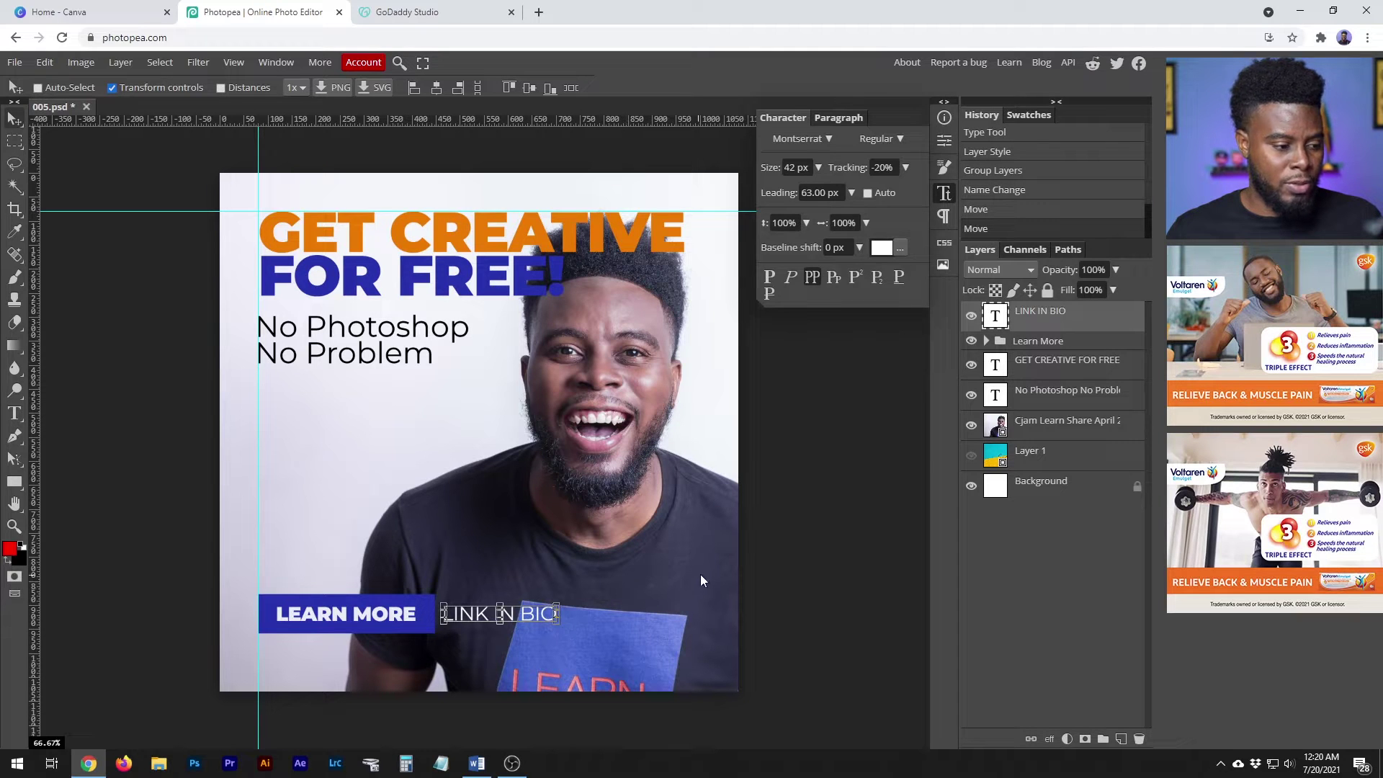
click(1072, 485)
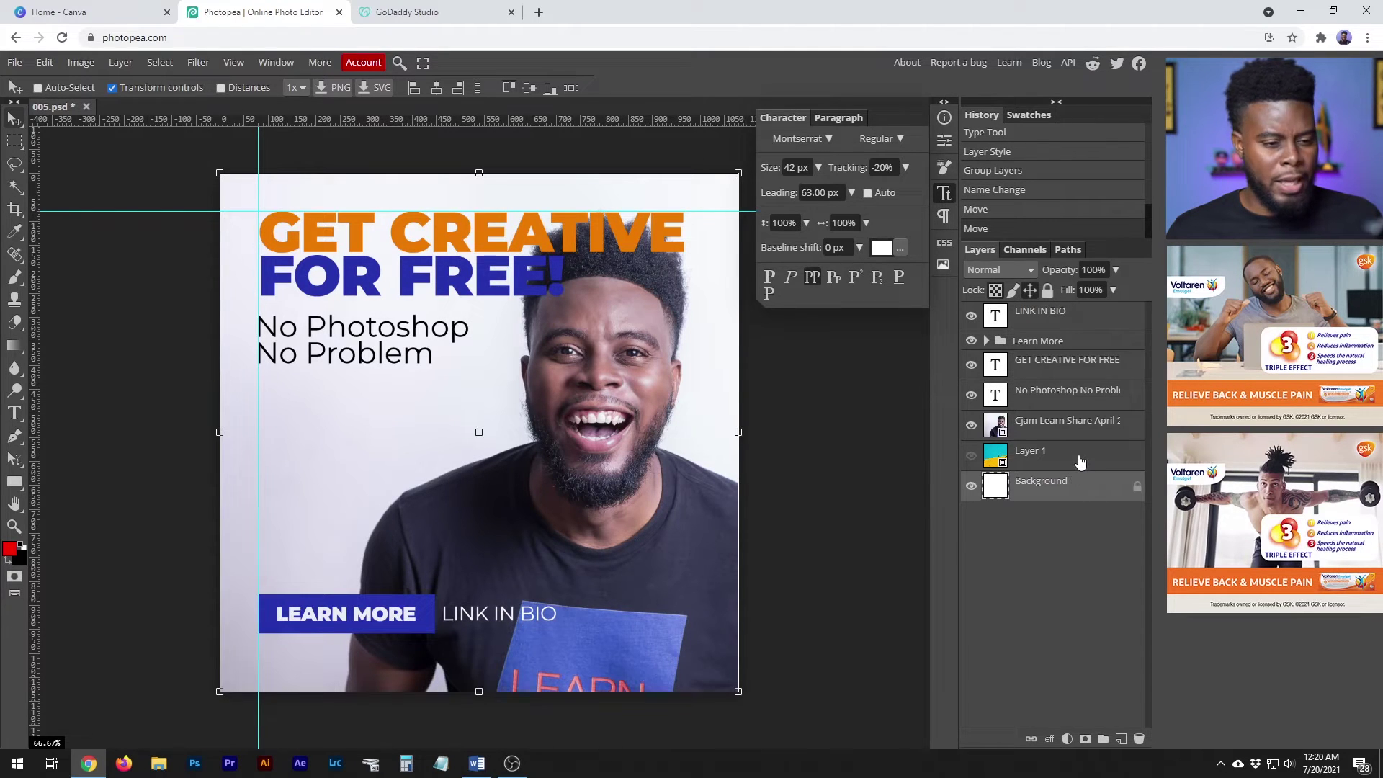
click(1078, 459)
click(1068, 428)
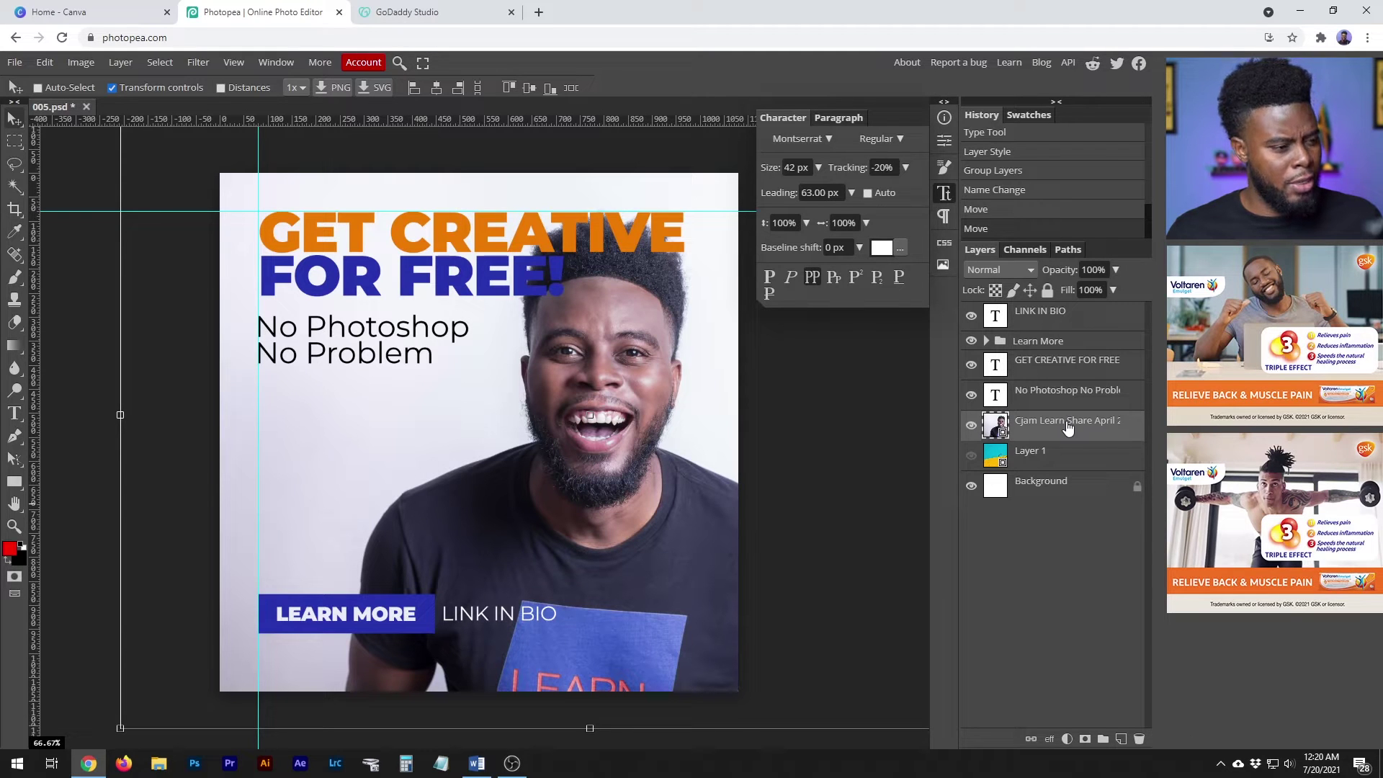
click(970, 425)
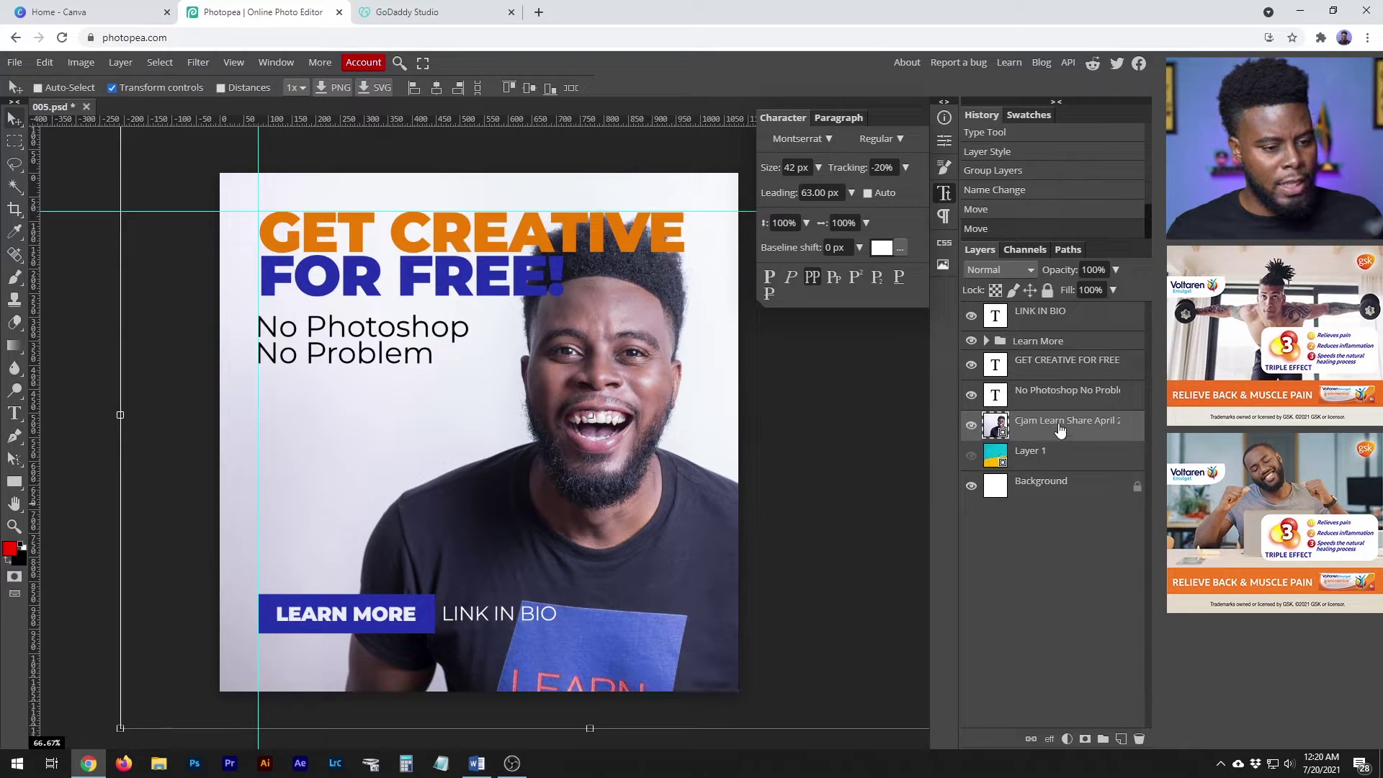
click(199, 63)
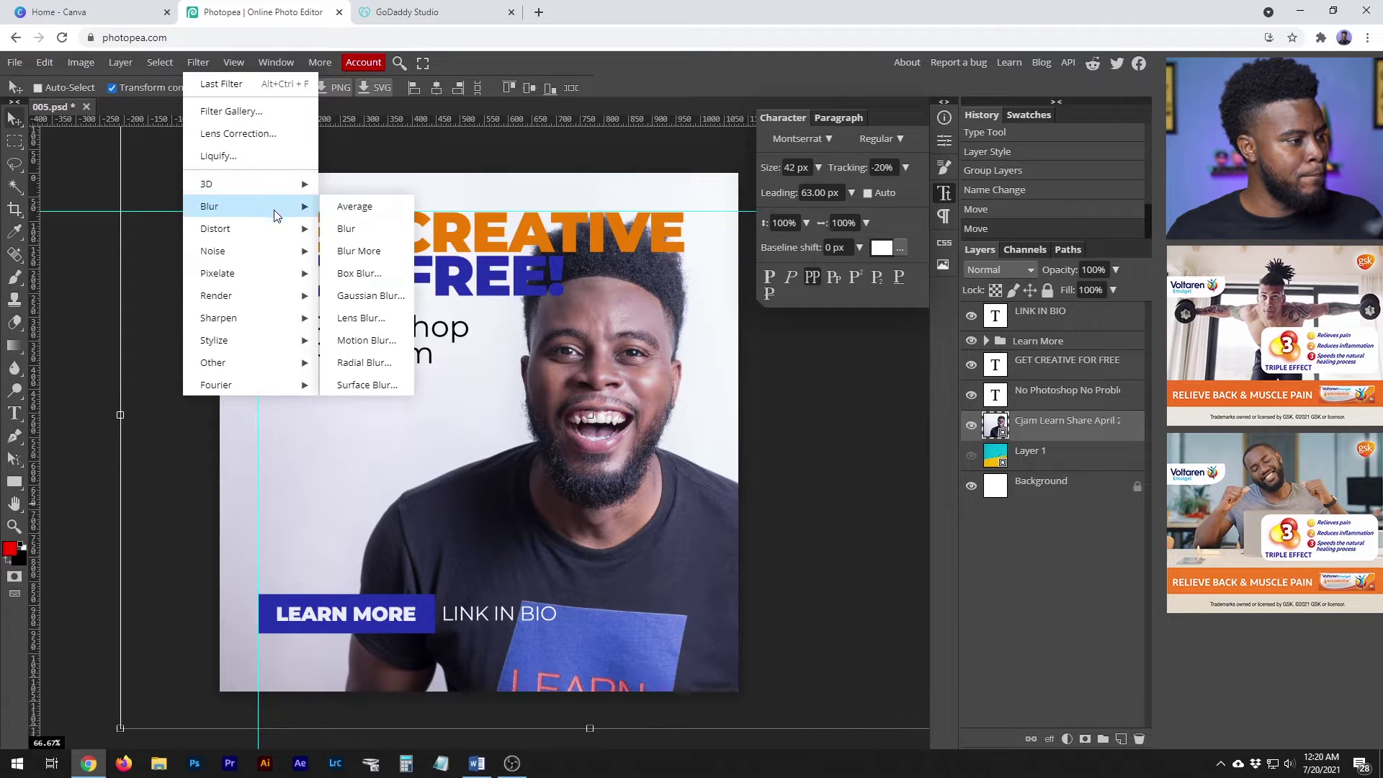
mouse_move(219, 318)
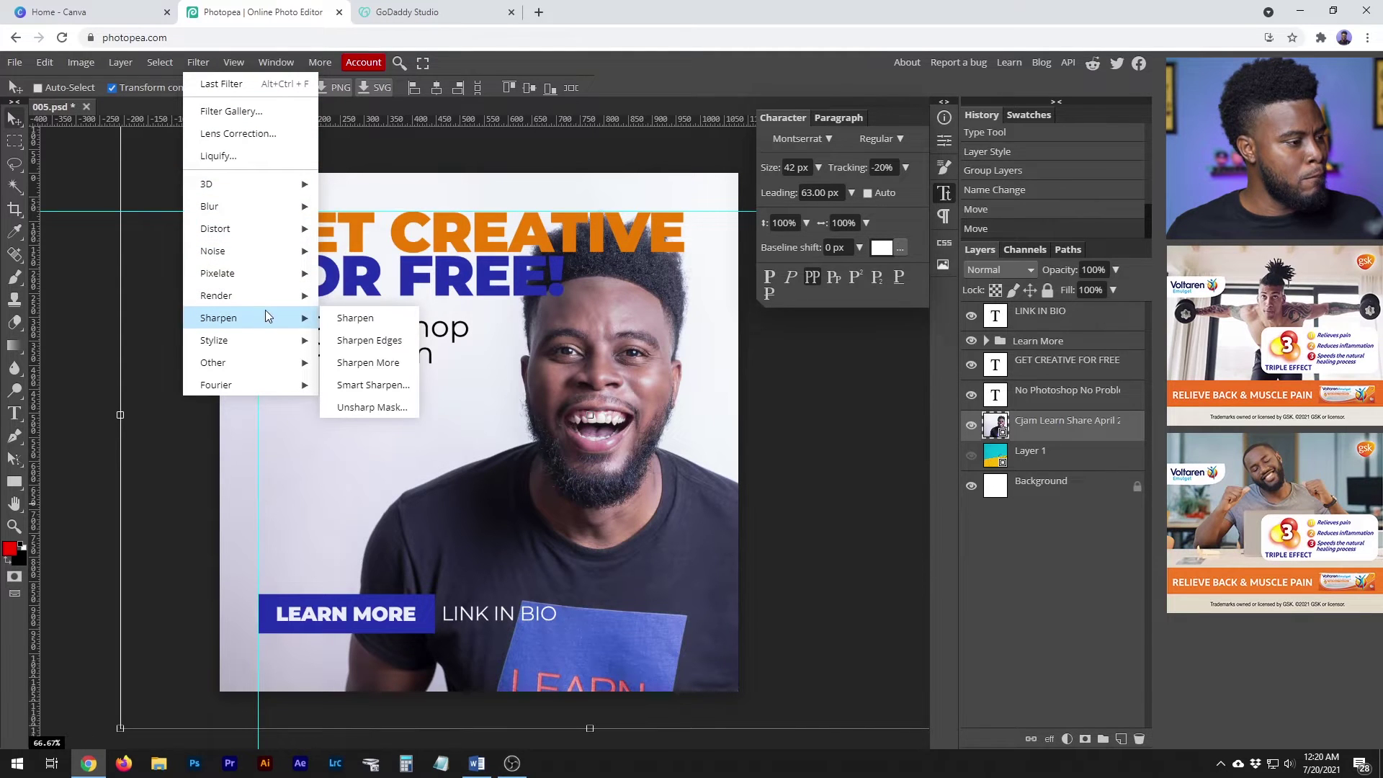
click(1026, 430)
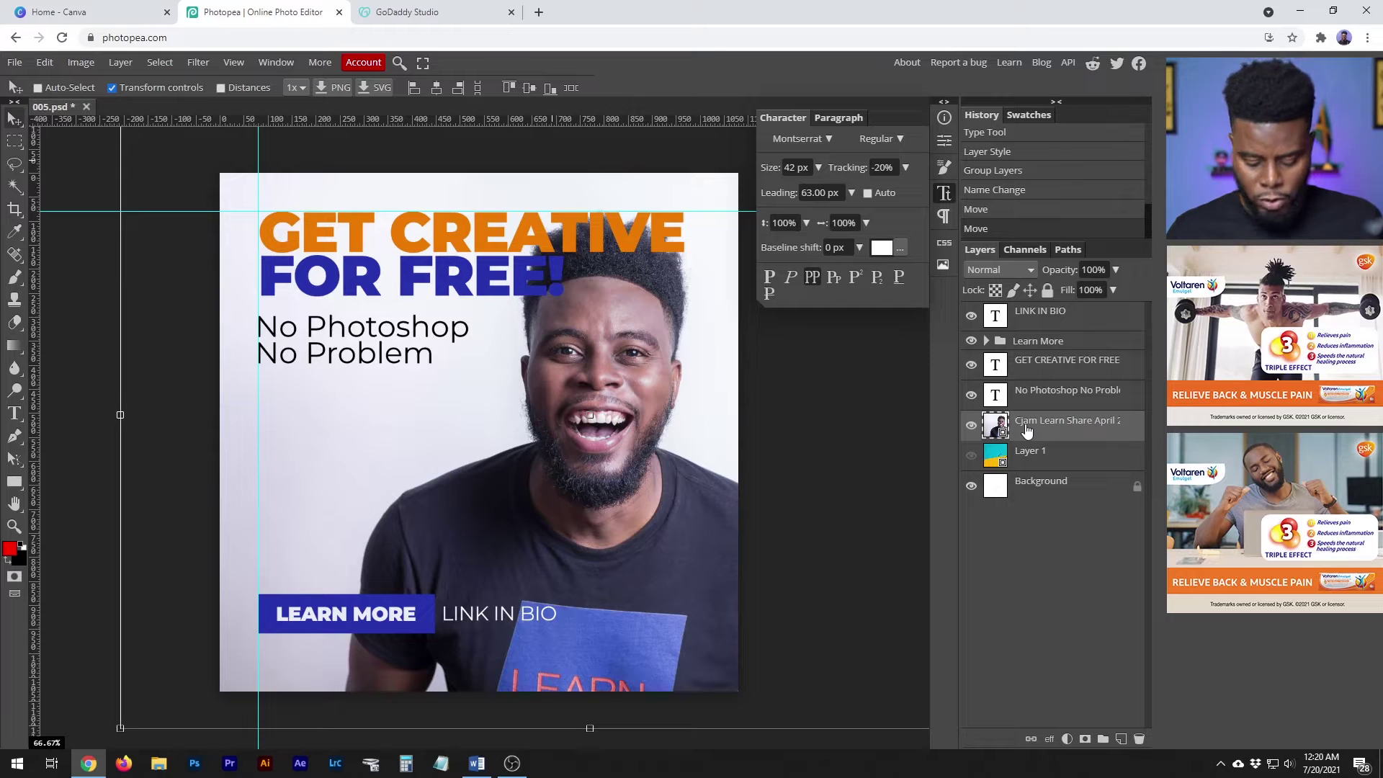
key(ctrl+j)
Try Soft Light, Overlay, Color Burn, Multiply, Screen and Linear Dodge on the photo copy
click(997, 271)
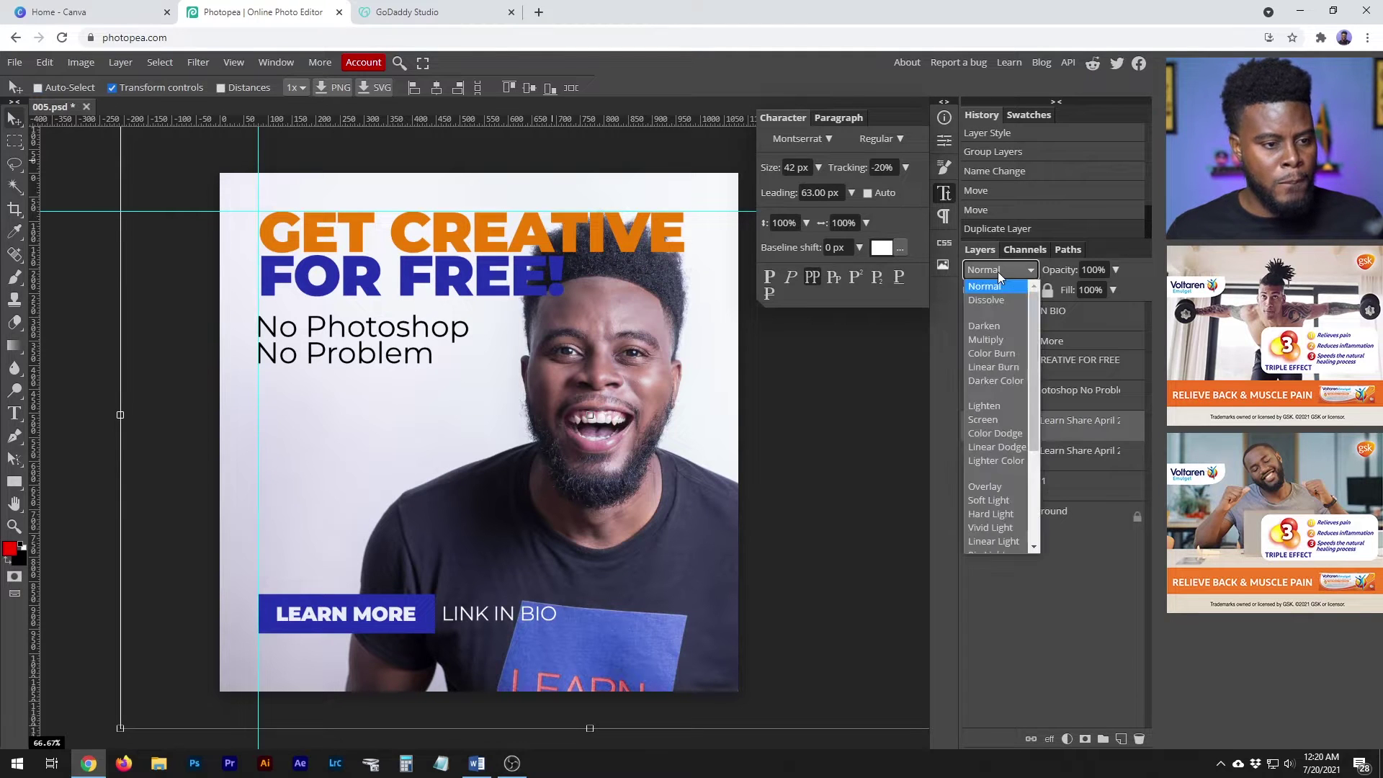
click(1000, 269)
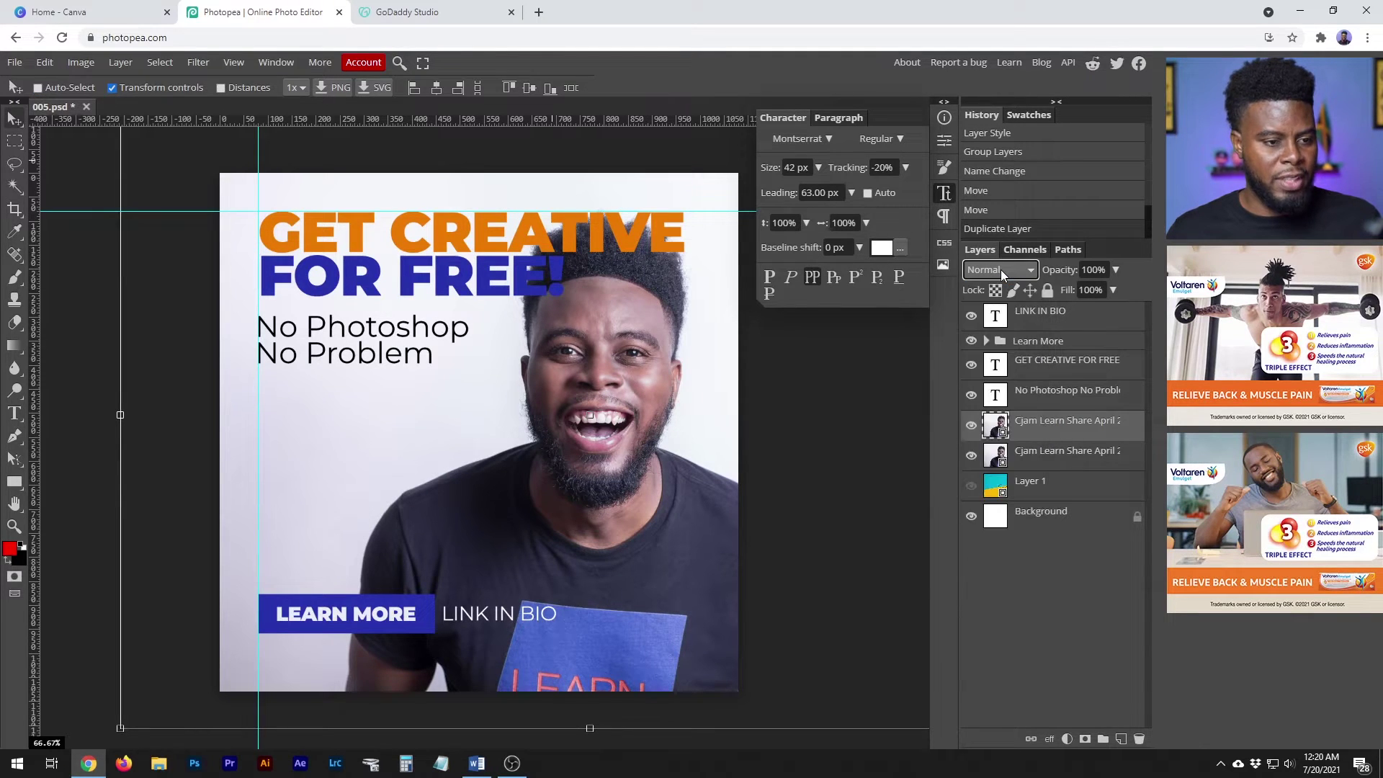
click(1000, 269)
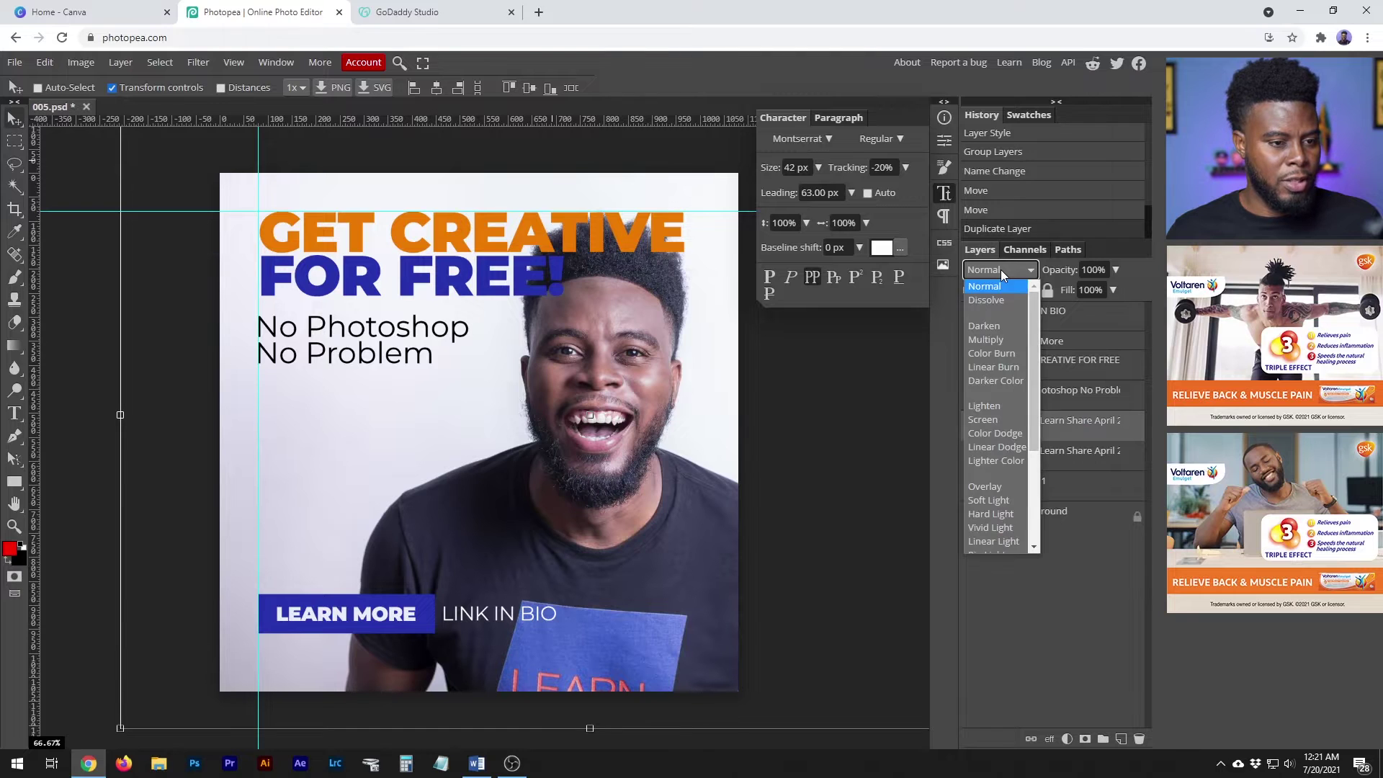
click(988, 503)
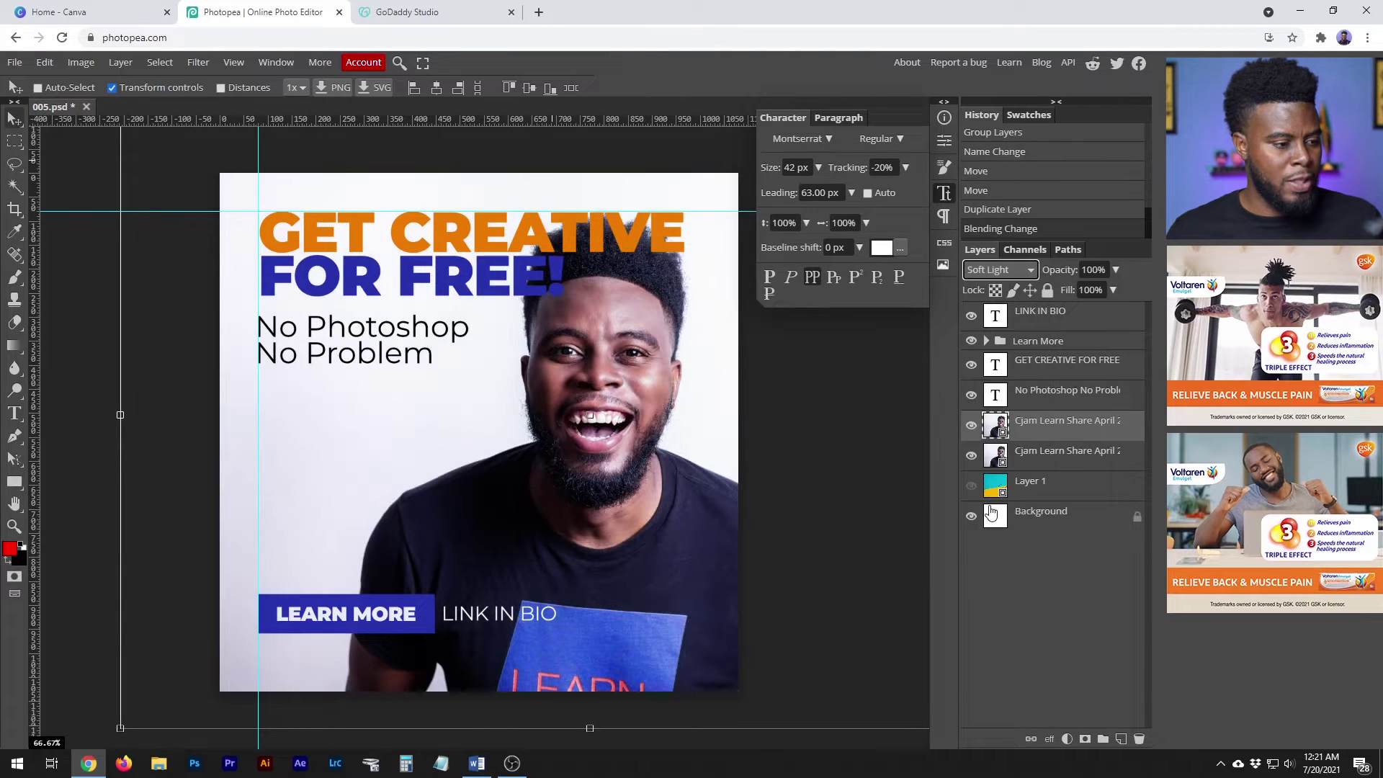
click(1016, 270)
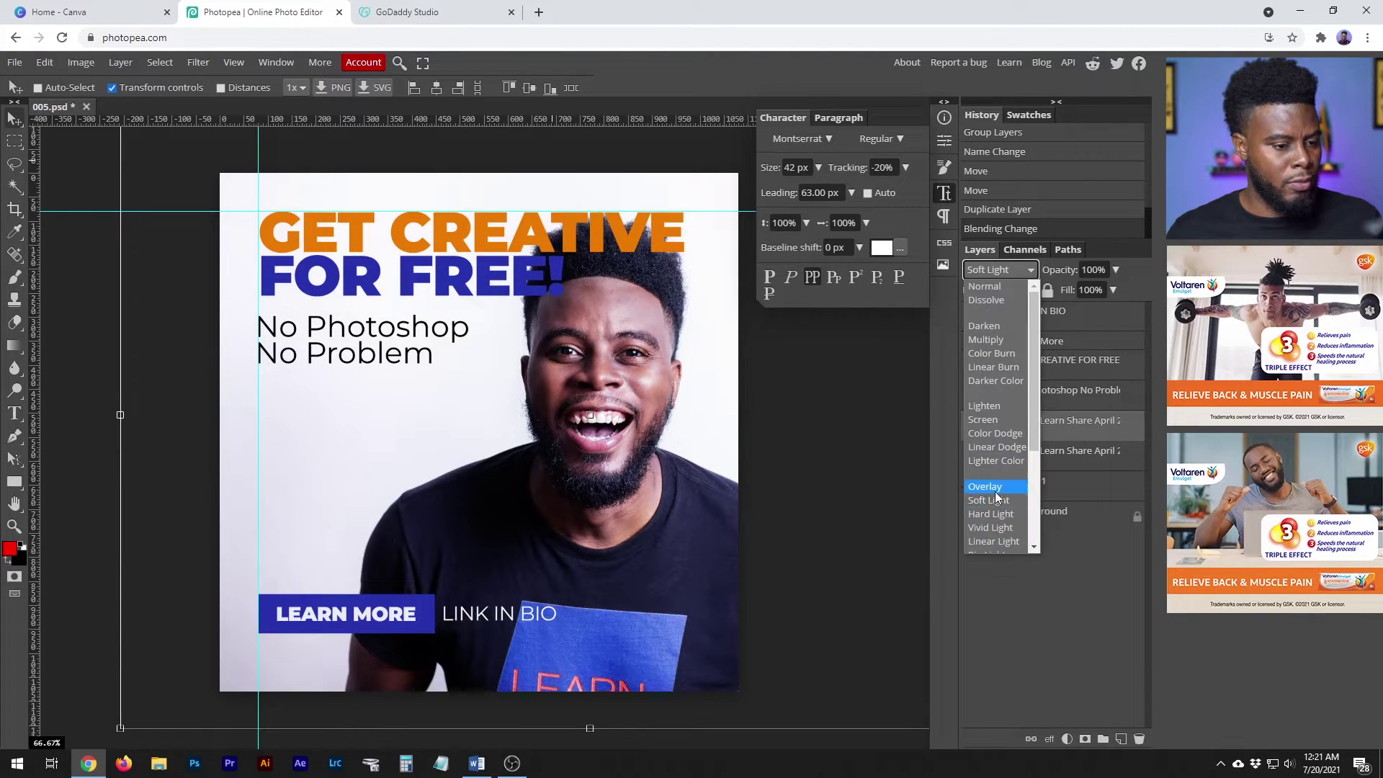
click(985, 487)
click(1000, 269)
click(1004, 355)
click(1005, 270)
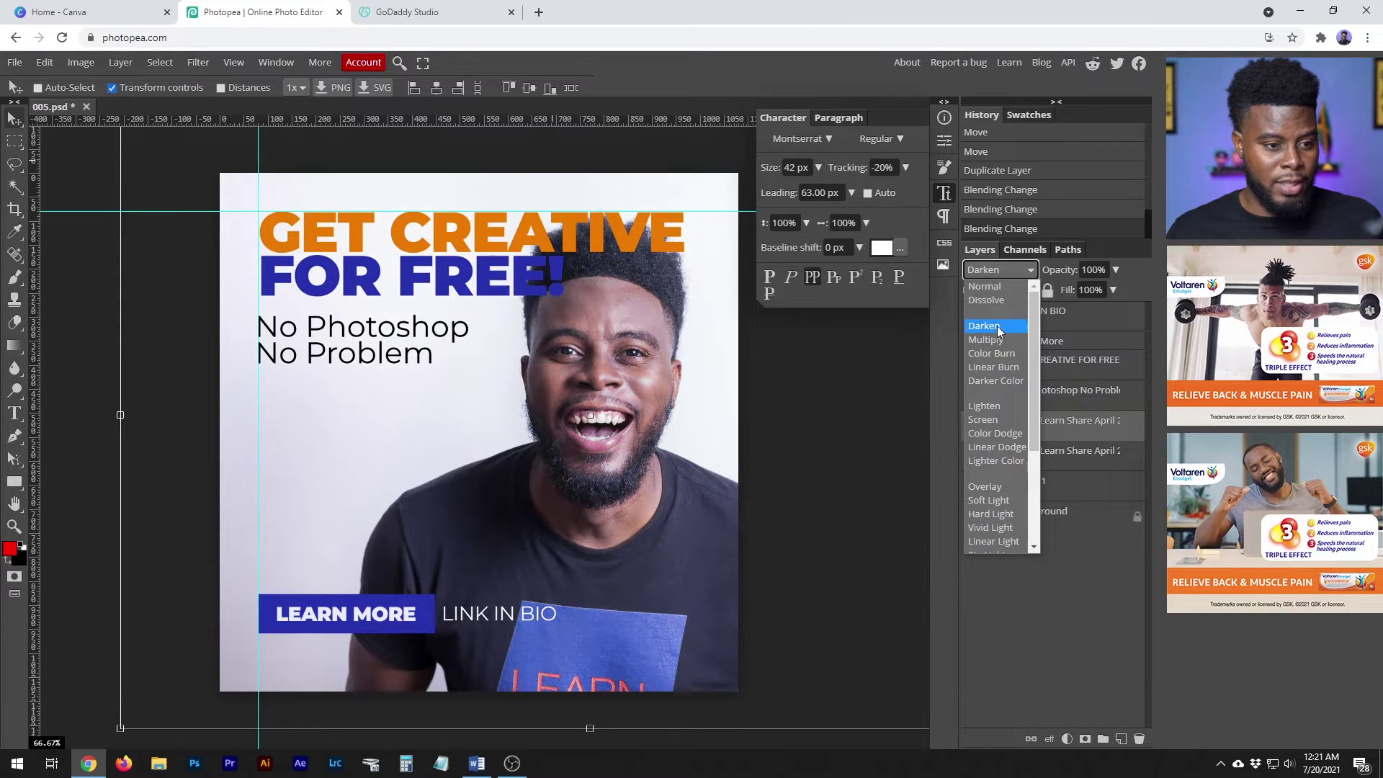
click(997, 339)
click(1000, 271)
click(994, 353)
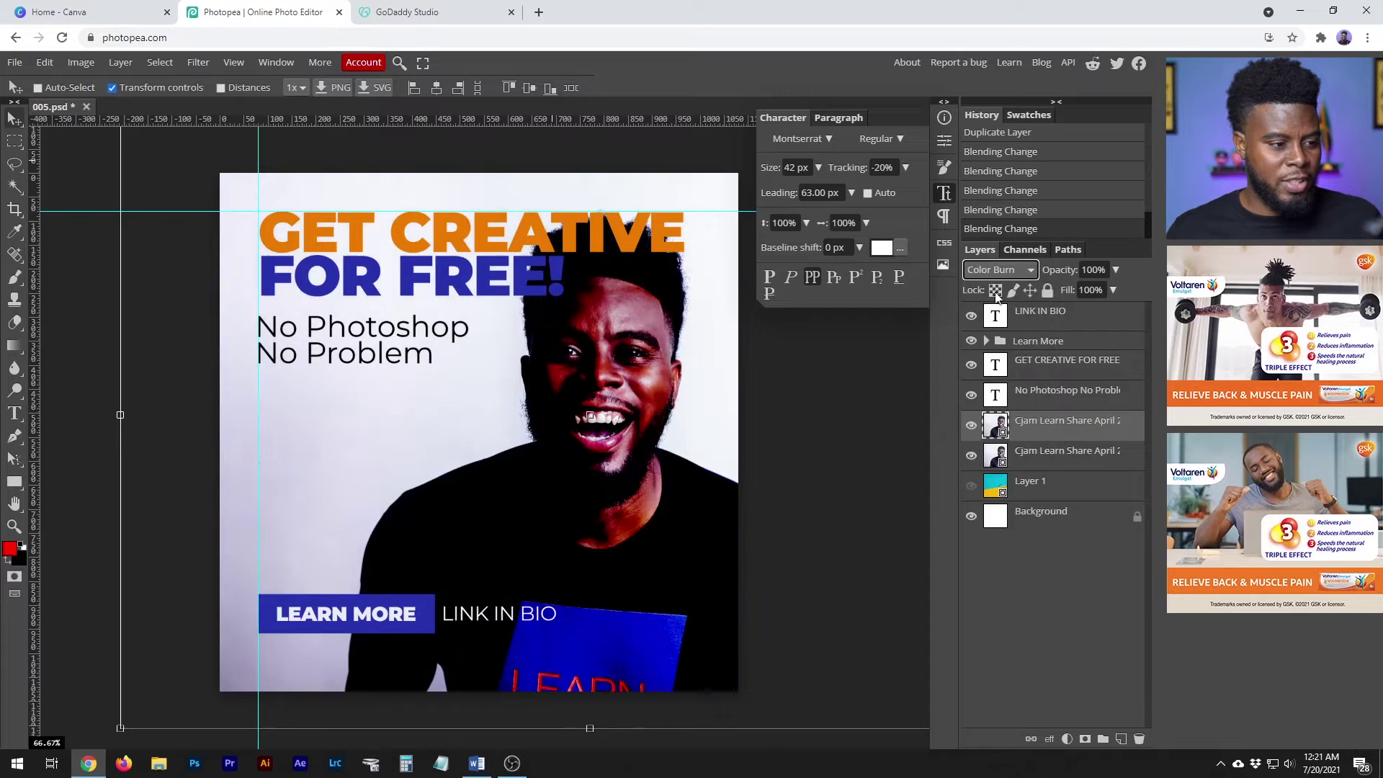
click(996, 266)
click(999, 288)
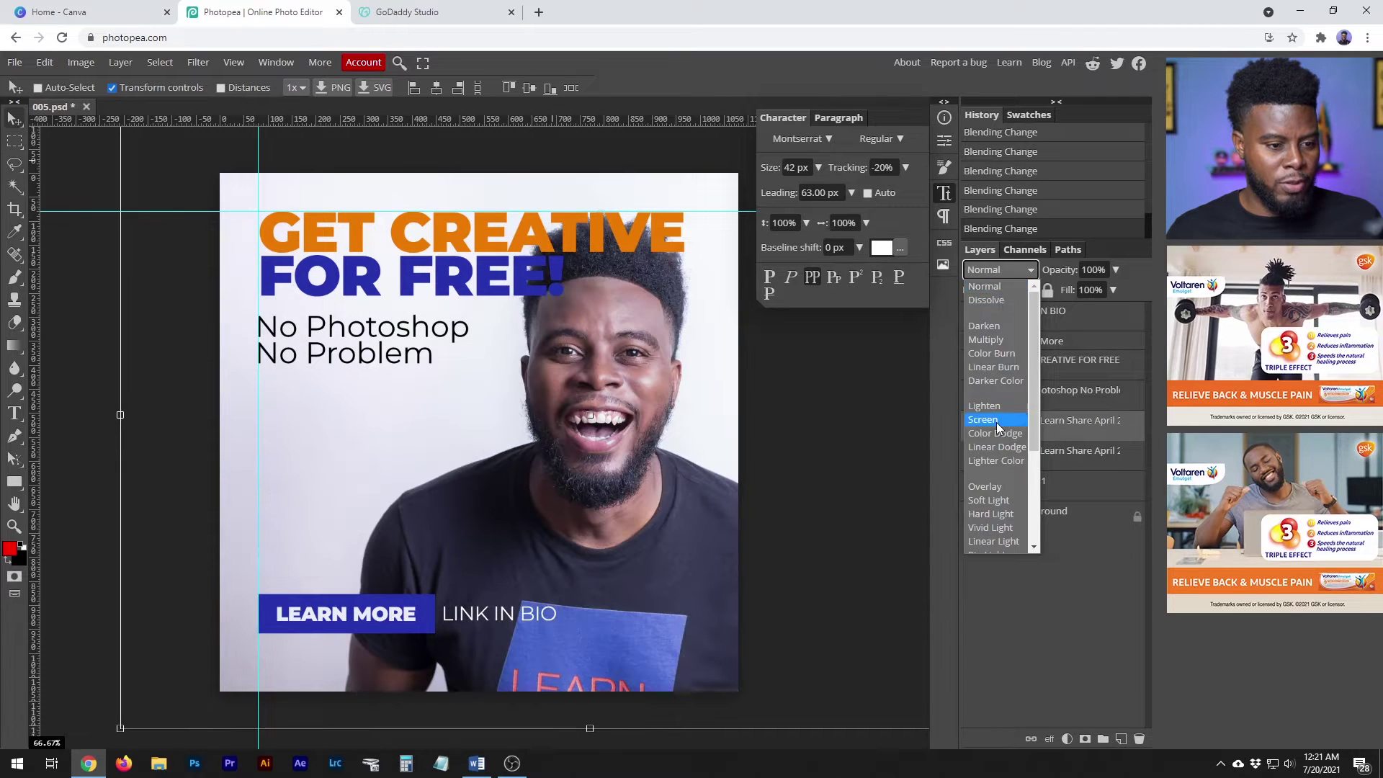
click(996, 420)
click(1000, 269)
click(996, 411)
click(1000, 269)
Try Difference, Saturation, Hue, Subtract and Exclusion, then settle on Hard Light
scroll(991, 475, down, 1)
click(992, 539)
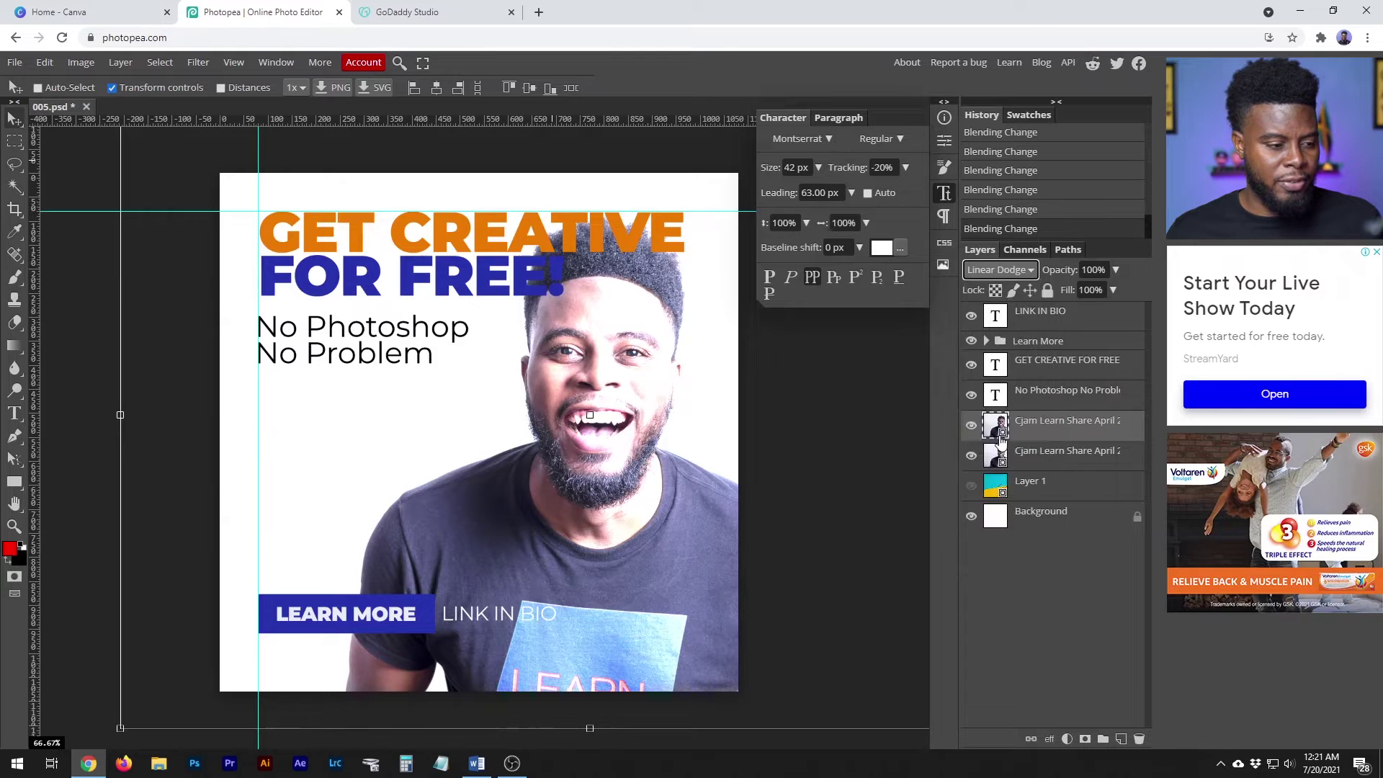
click(999, 269)
scroll(1001, 507, down, 2)
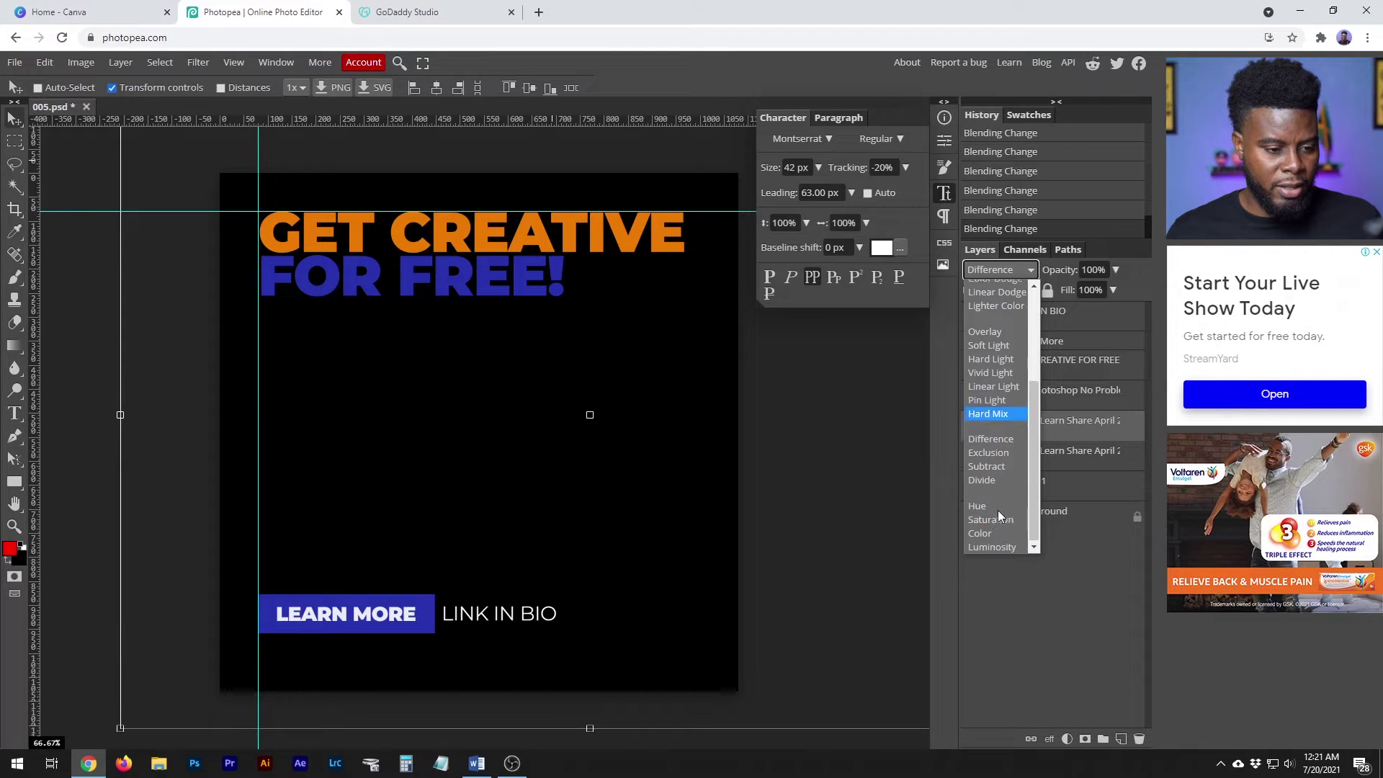
click(997, 517)
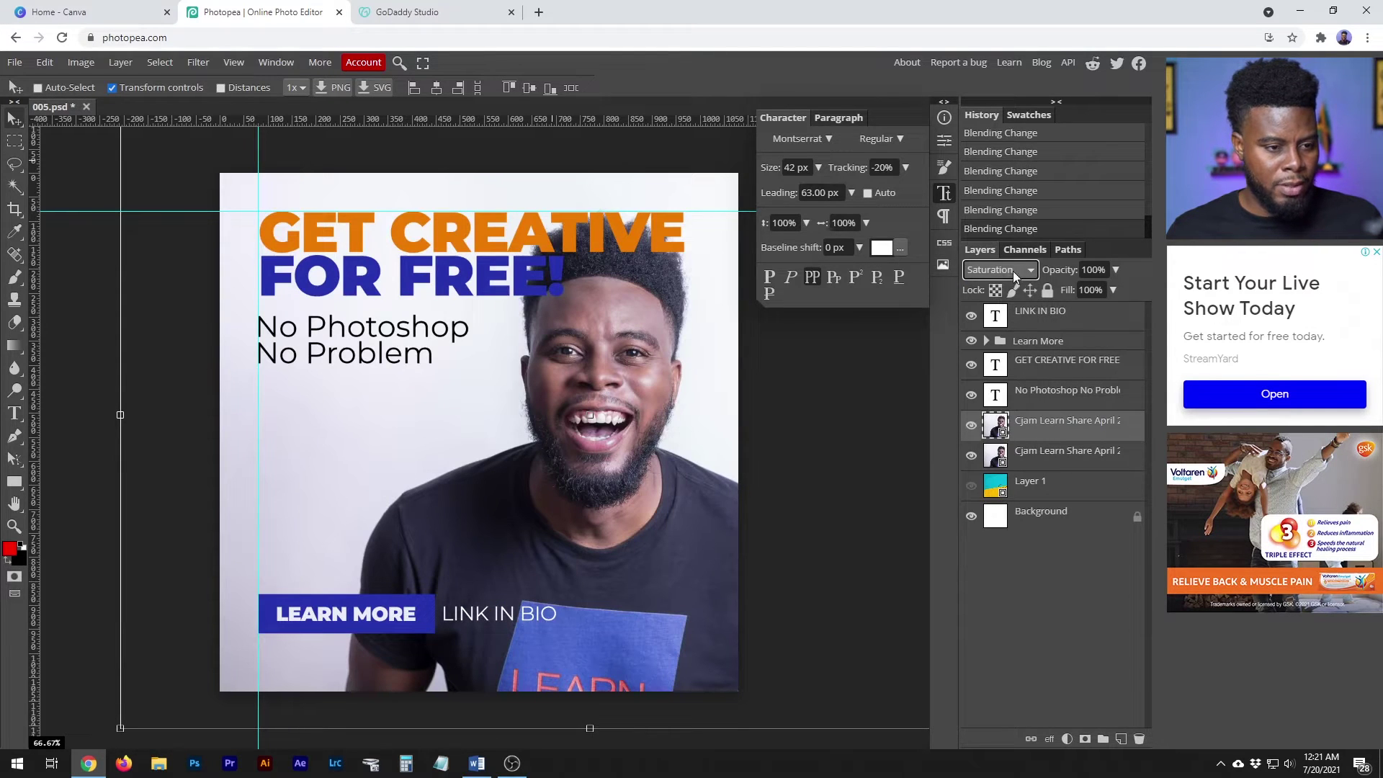
click(1014, 271)
scroll(988, 536, down, 3)
click(996, 506)
click(998, 269)
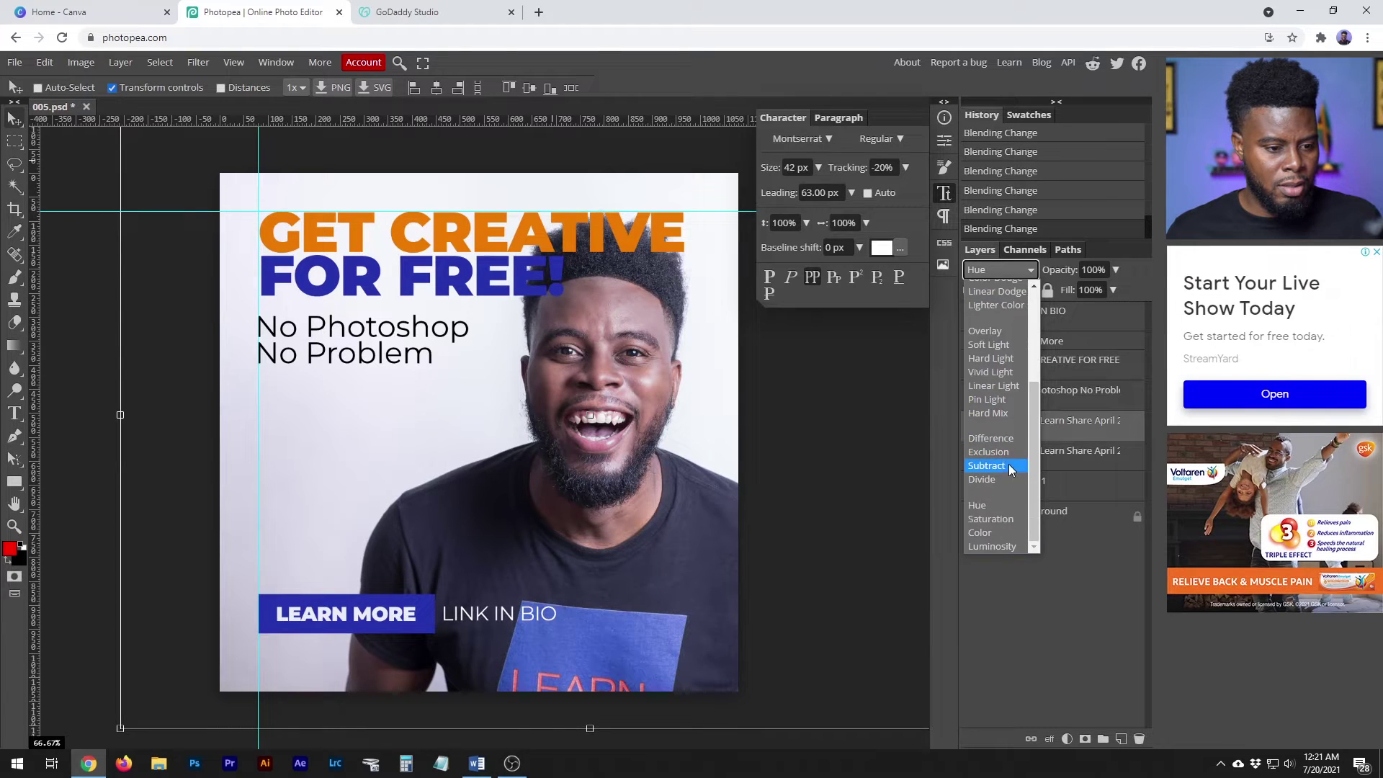
click(1008, 465)
click(998, 269)
scroll(1003, 489, up, 2)
scroll(1003, 488, down, 2)
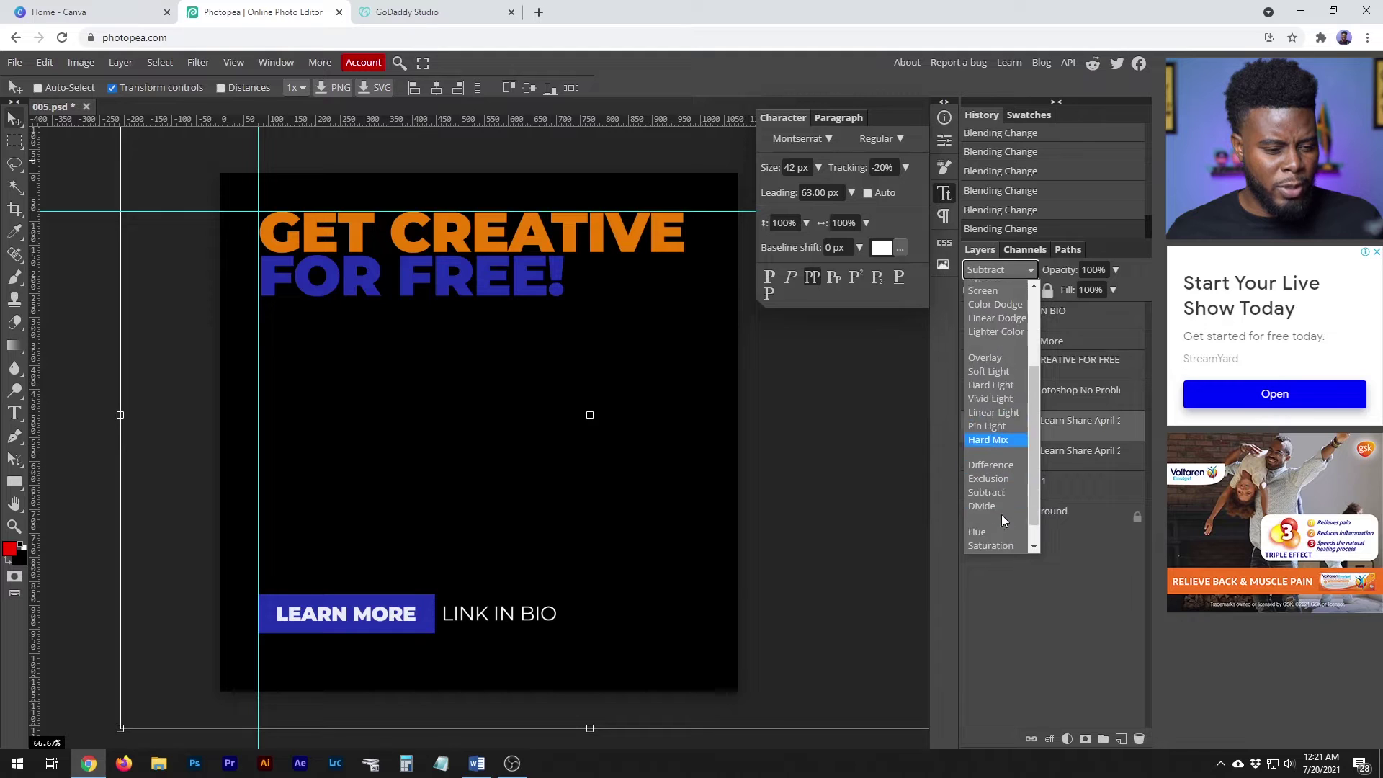
click(1001, 460)
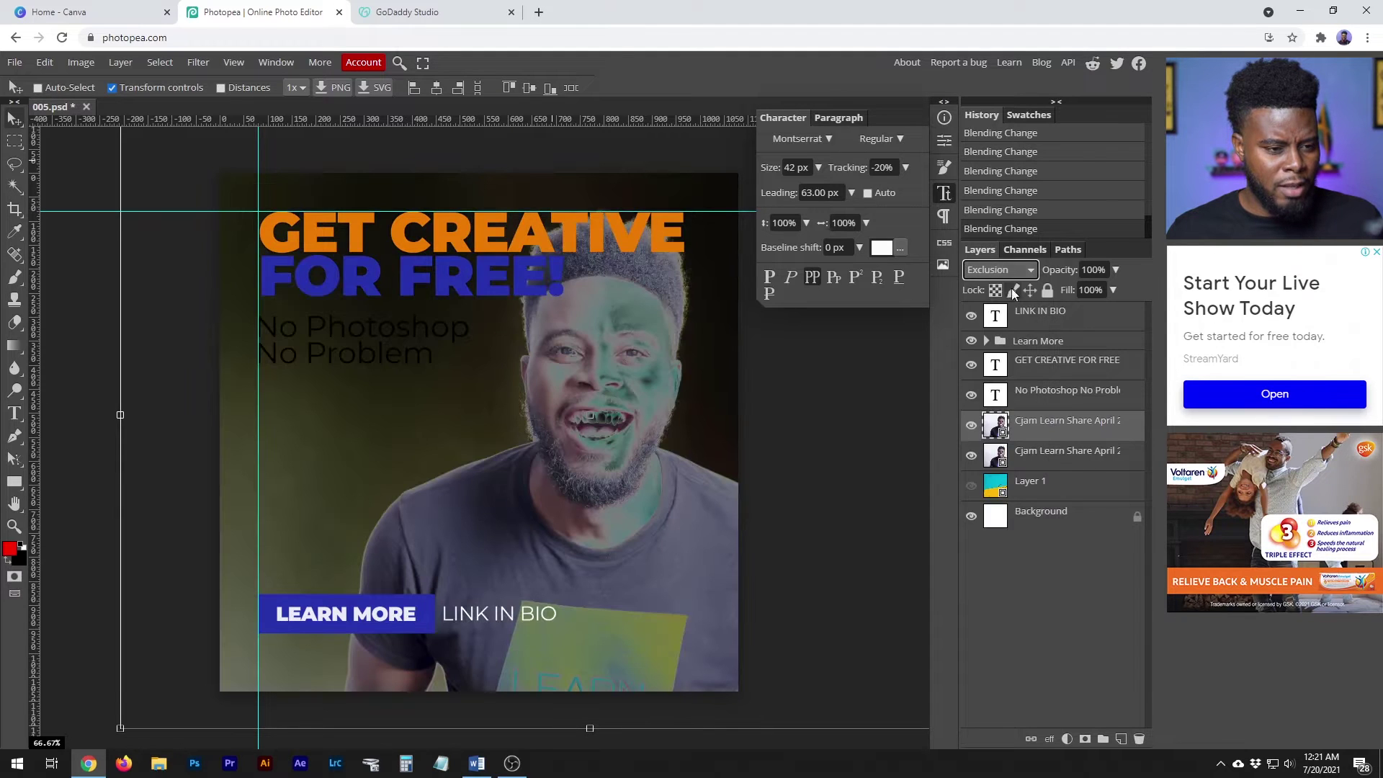
click(998, 269)
click(1007, 481)
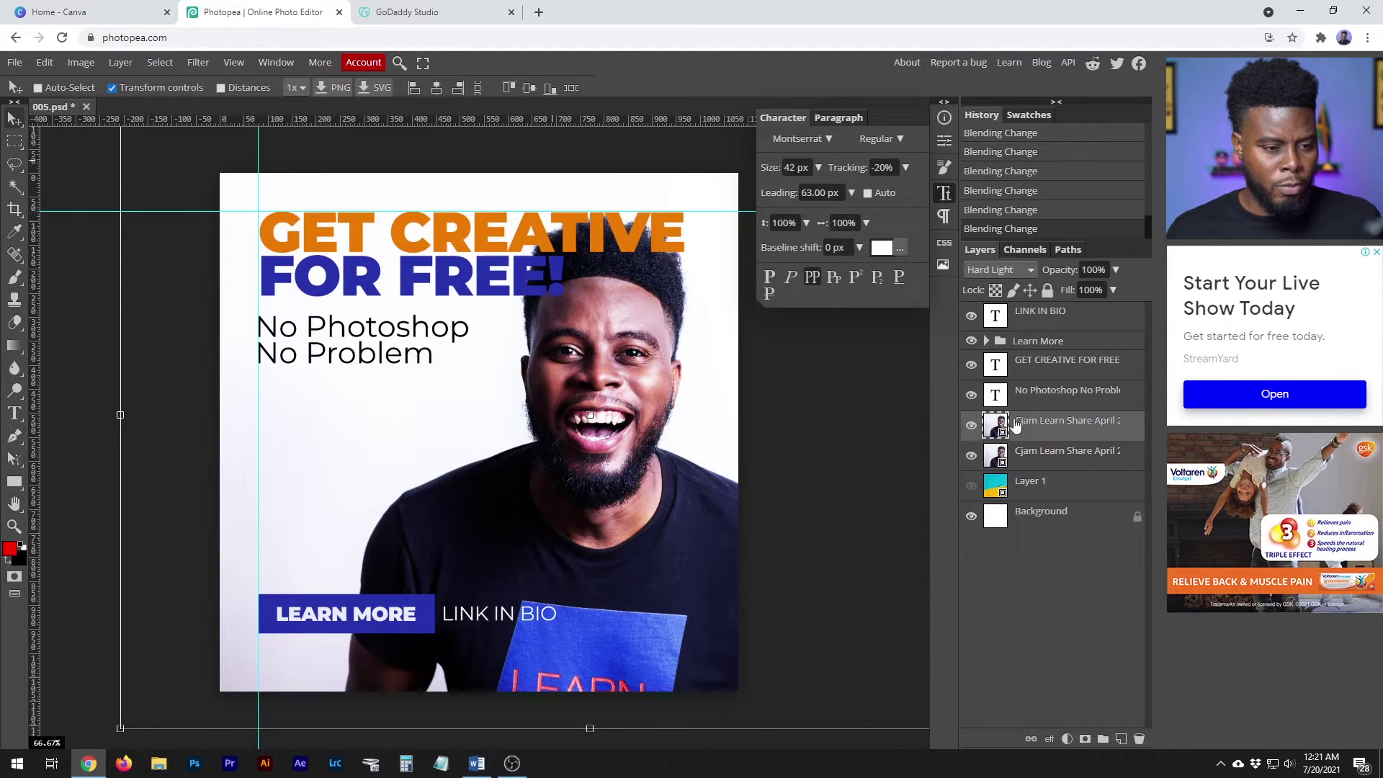
Lower the photo copy's opacity to 22%, then browse the layer, view and File menus
click(1116, 271)
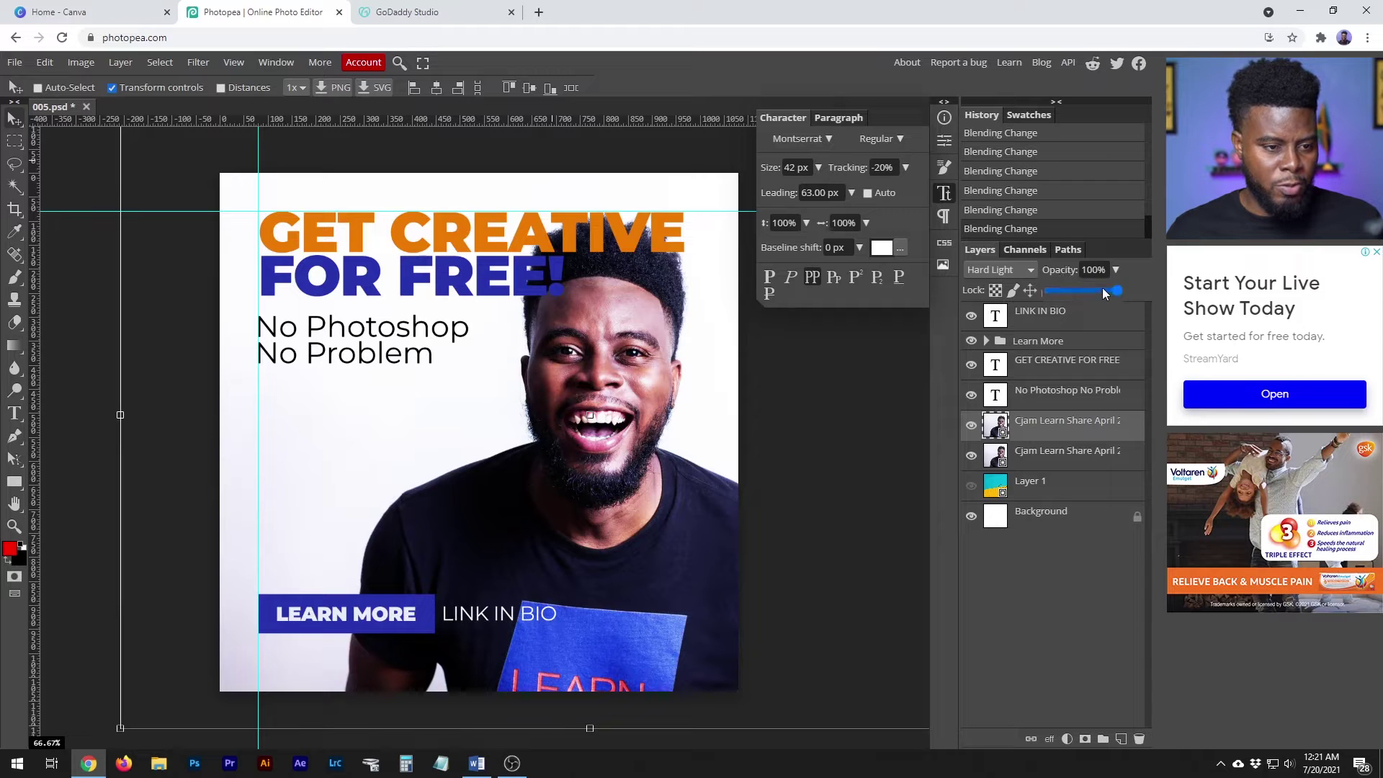
drag(1118, 271, 1065, 288)
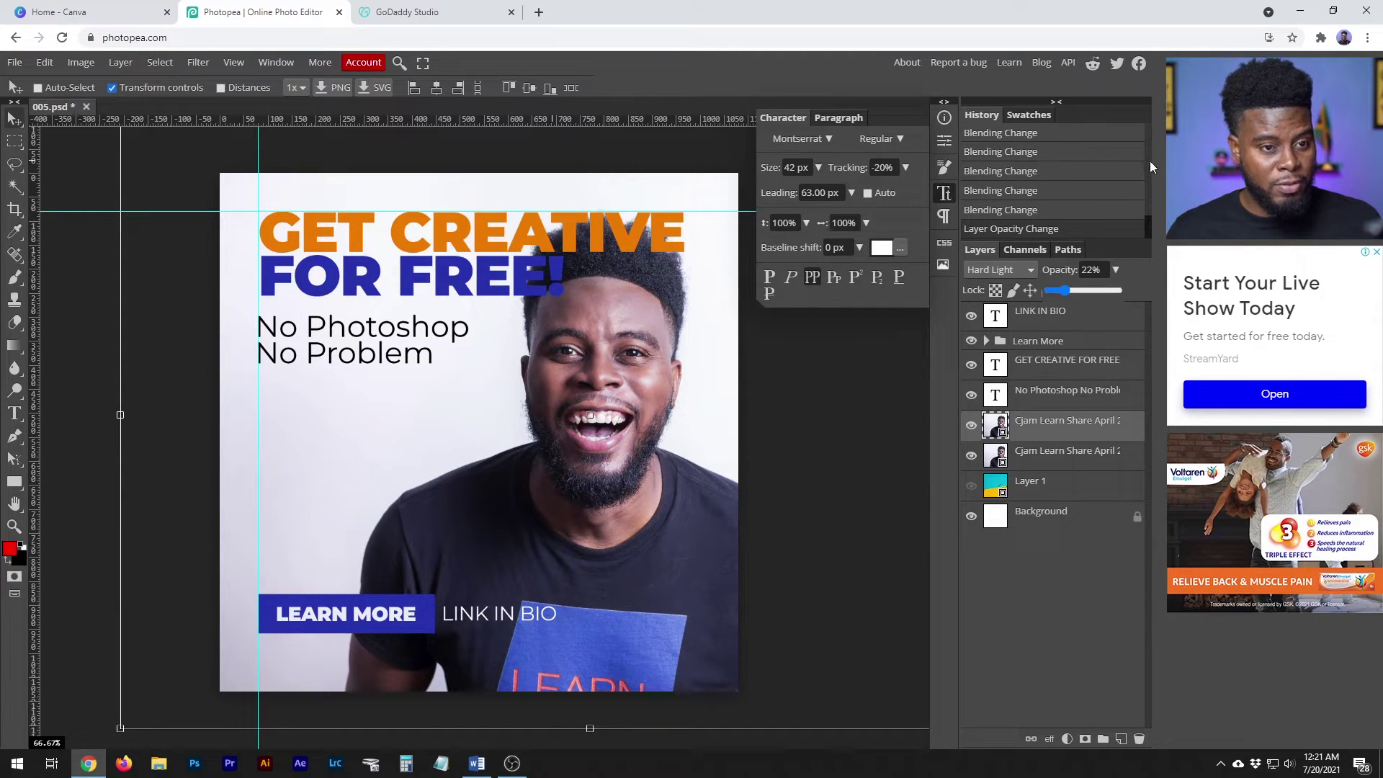
drag(1148, 234, 1146, 221)
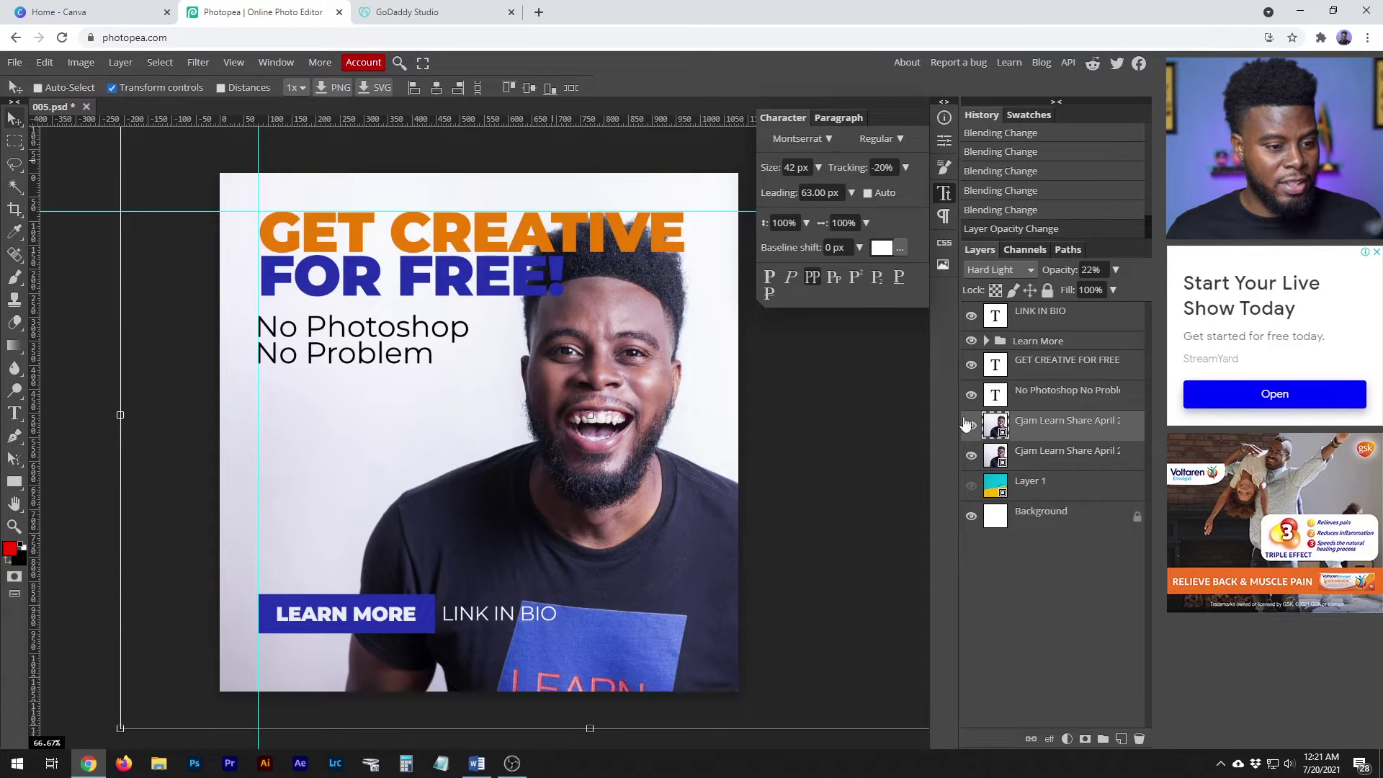
right_click(1044, 432)
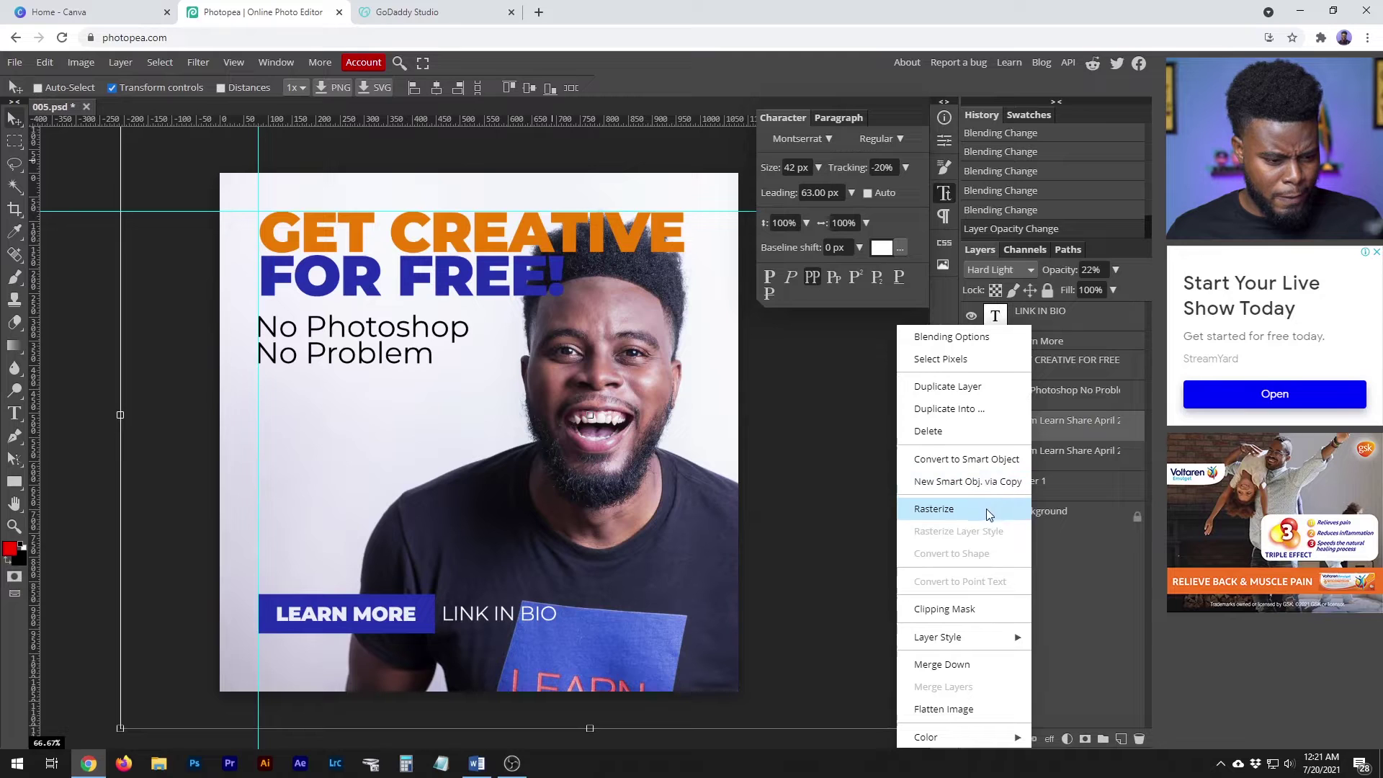
mouse_move(936, 637)
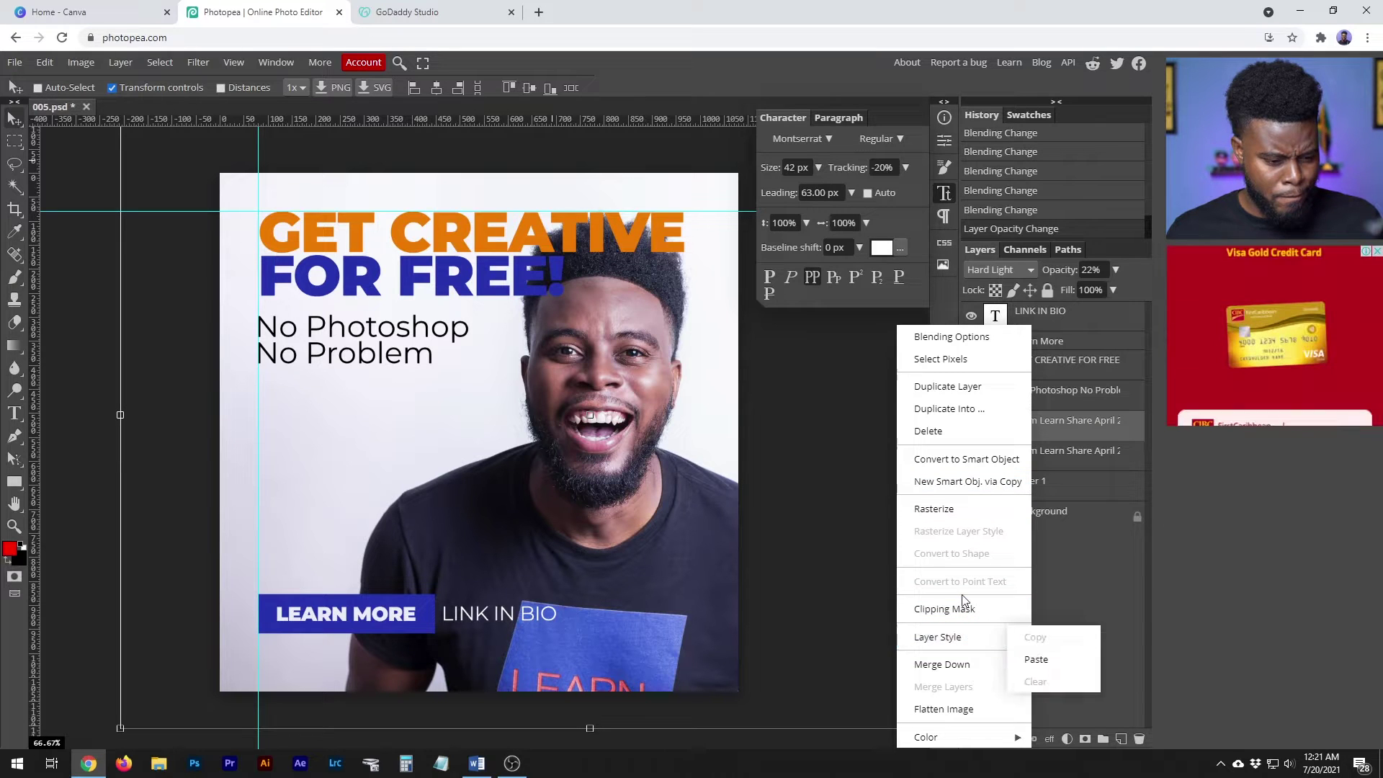
click(1088, 432)
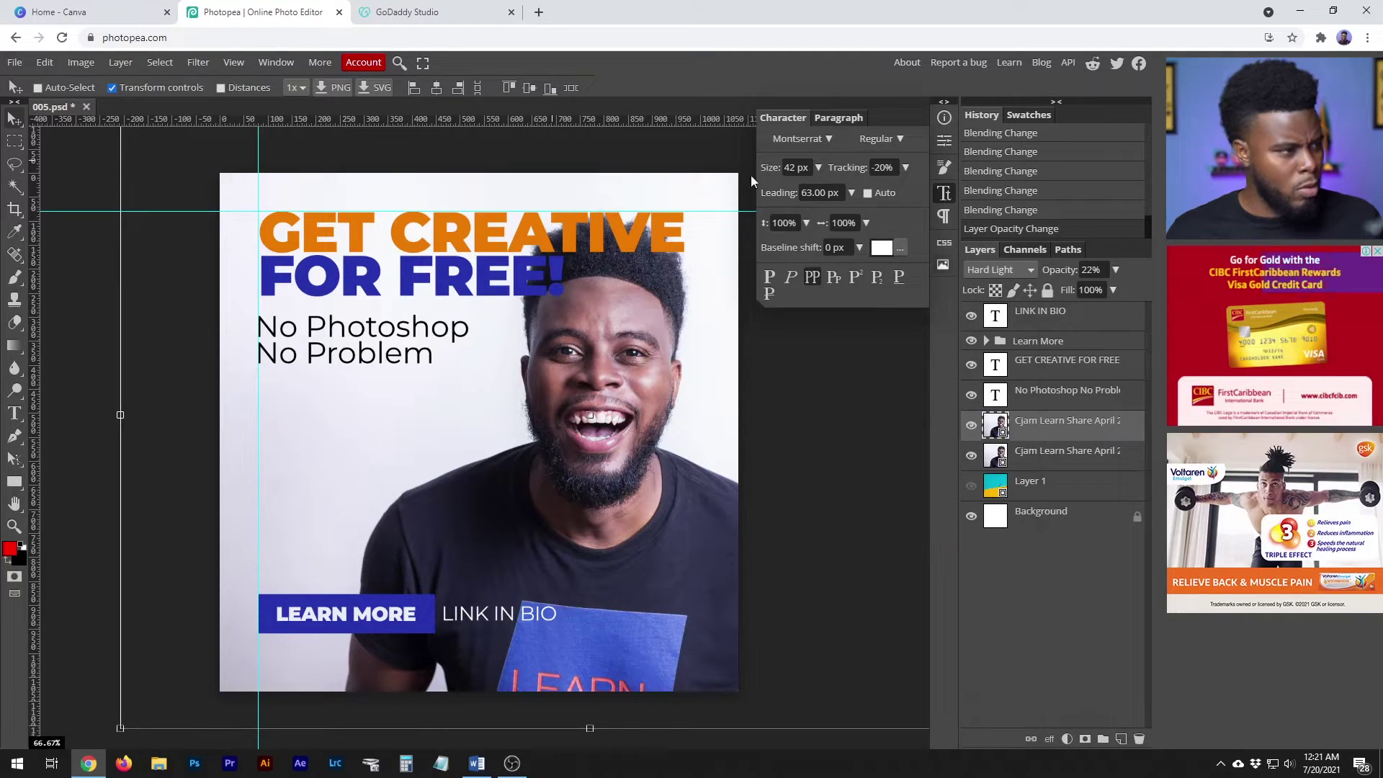
click(232, 63)
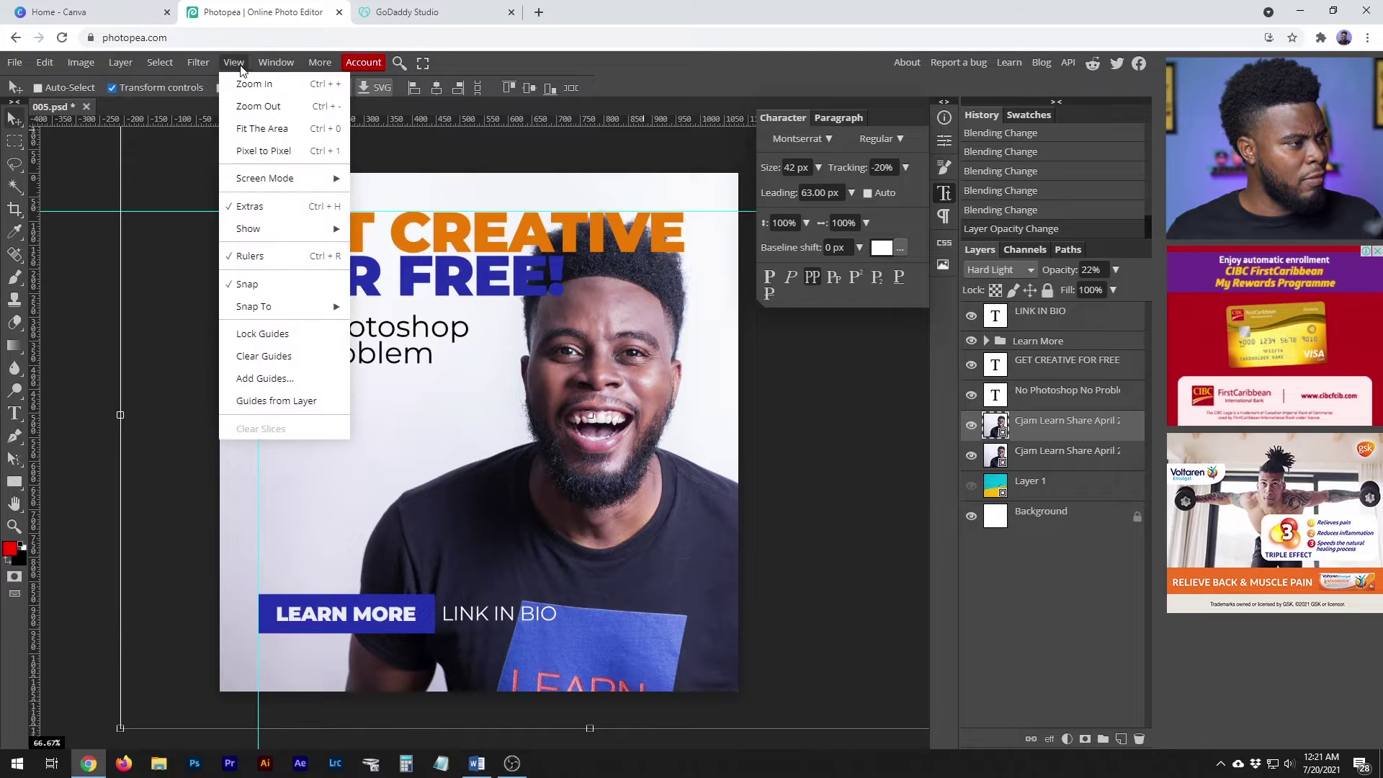
mouse_move(119, 62)
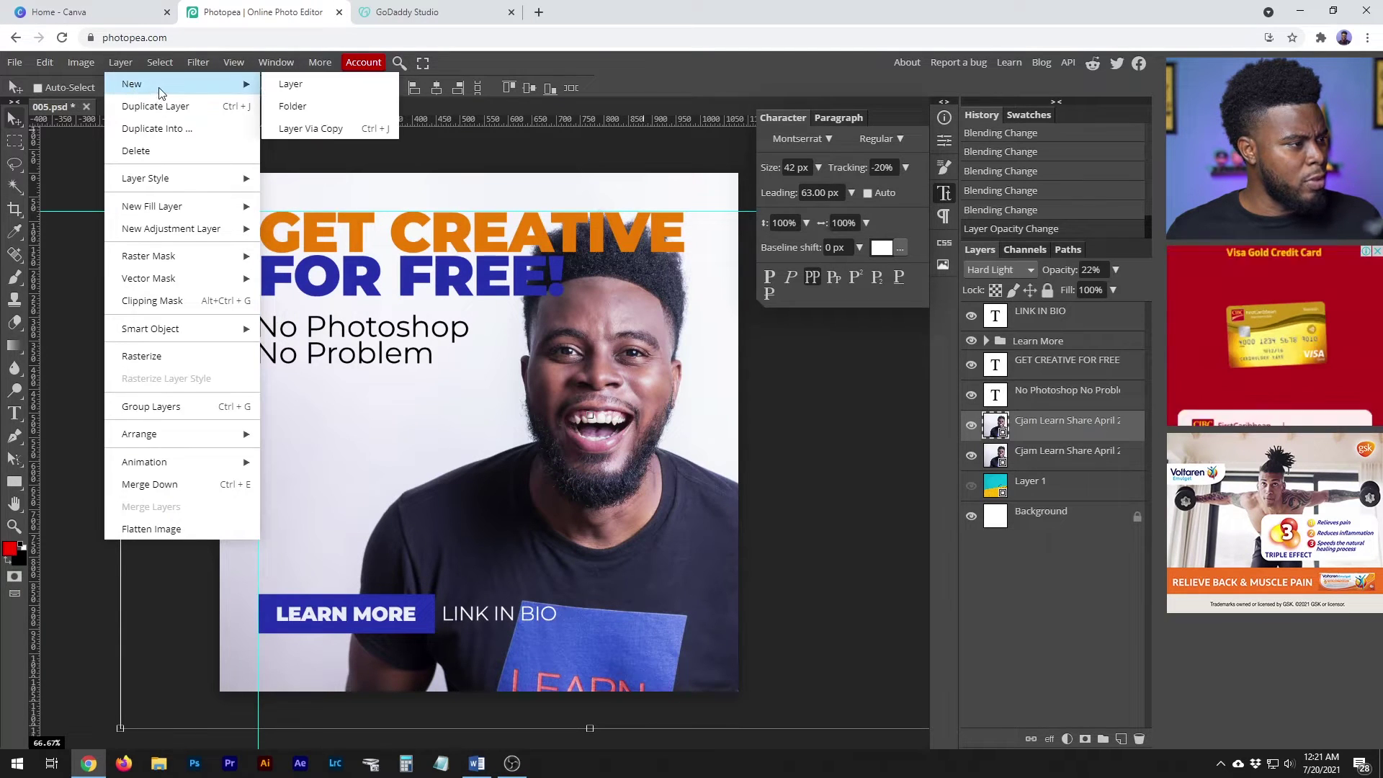
mouse_move(150, 328)
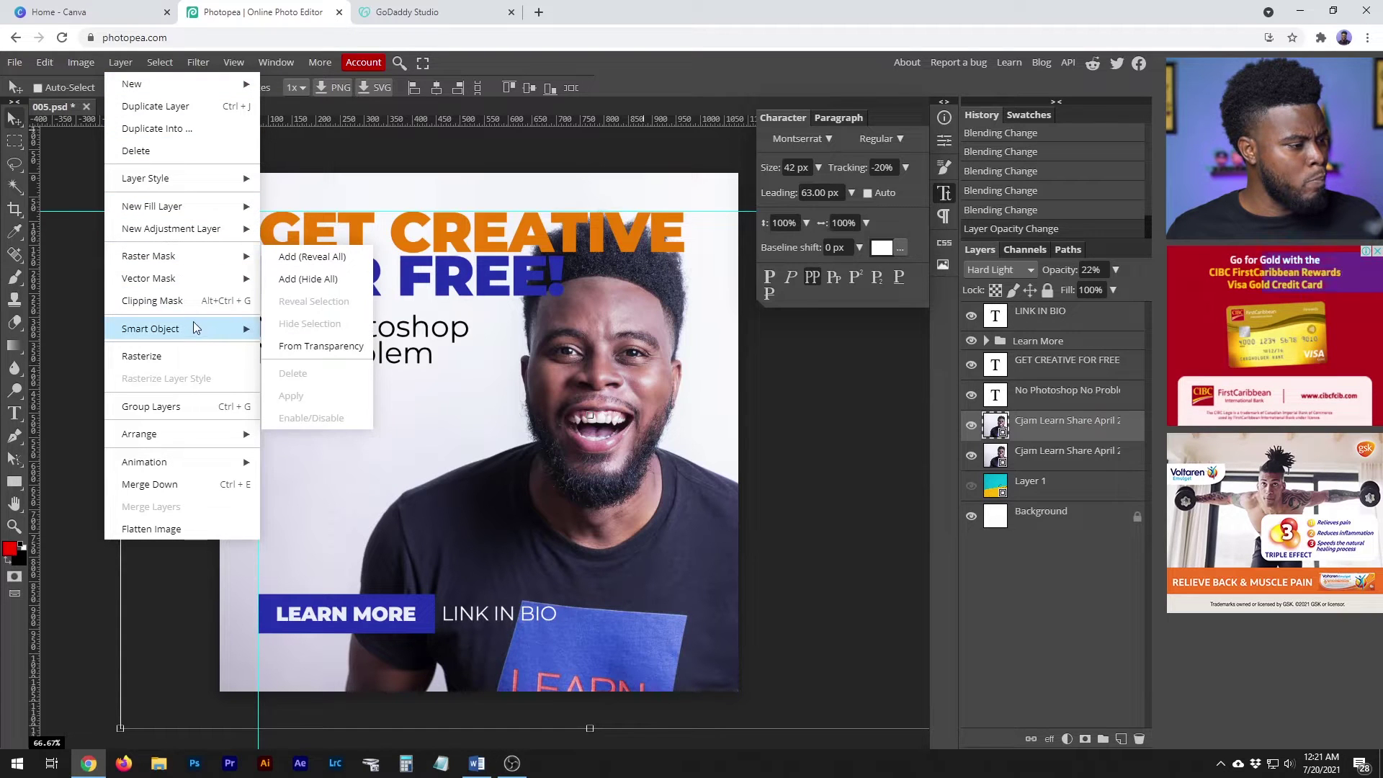
click(1019, 442)
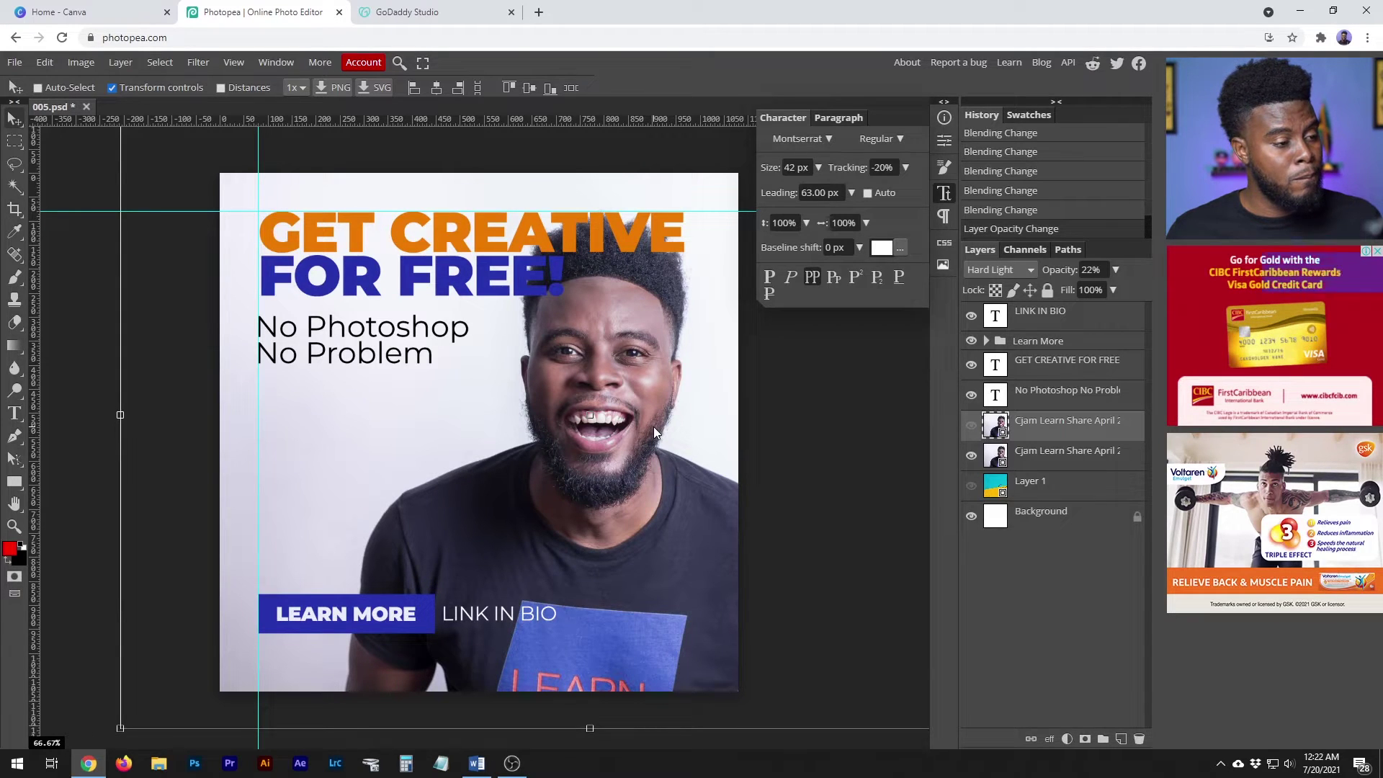
click(18, 64)
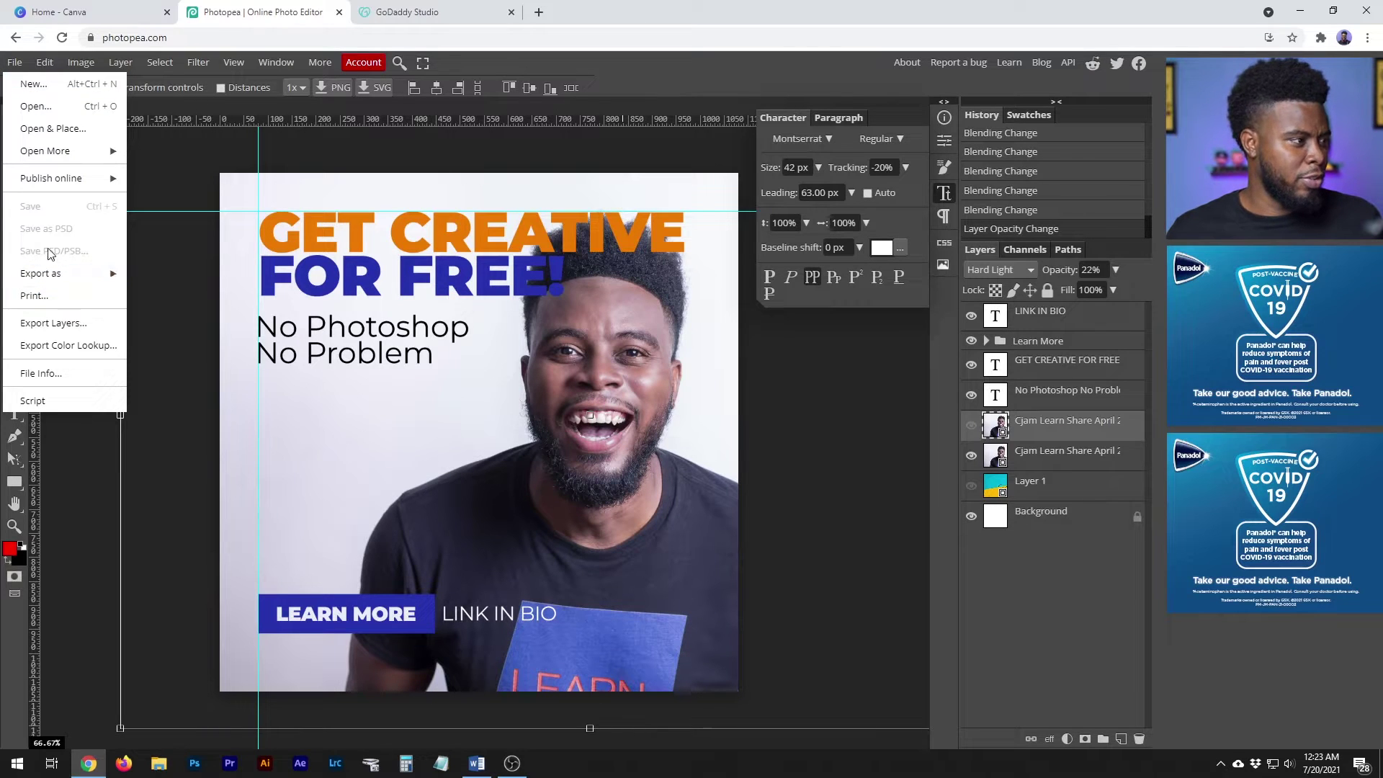
mouse_move(45, 151)
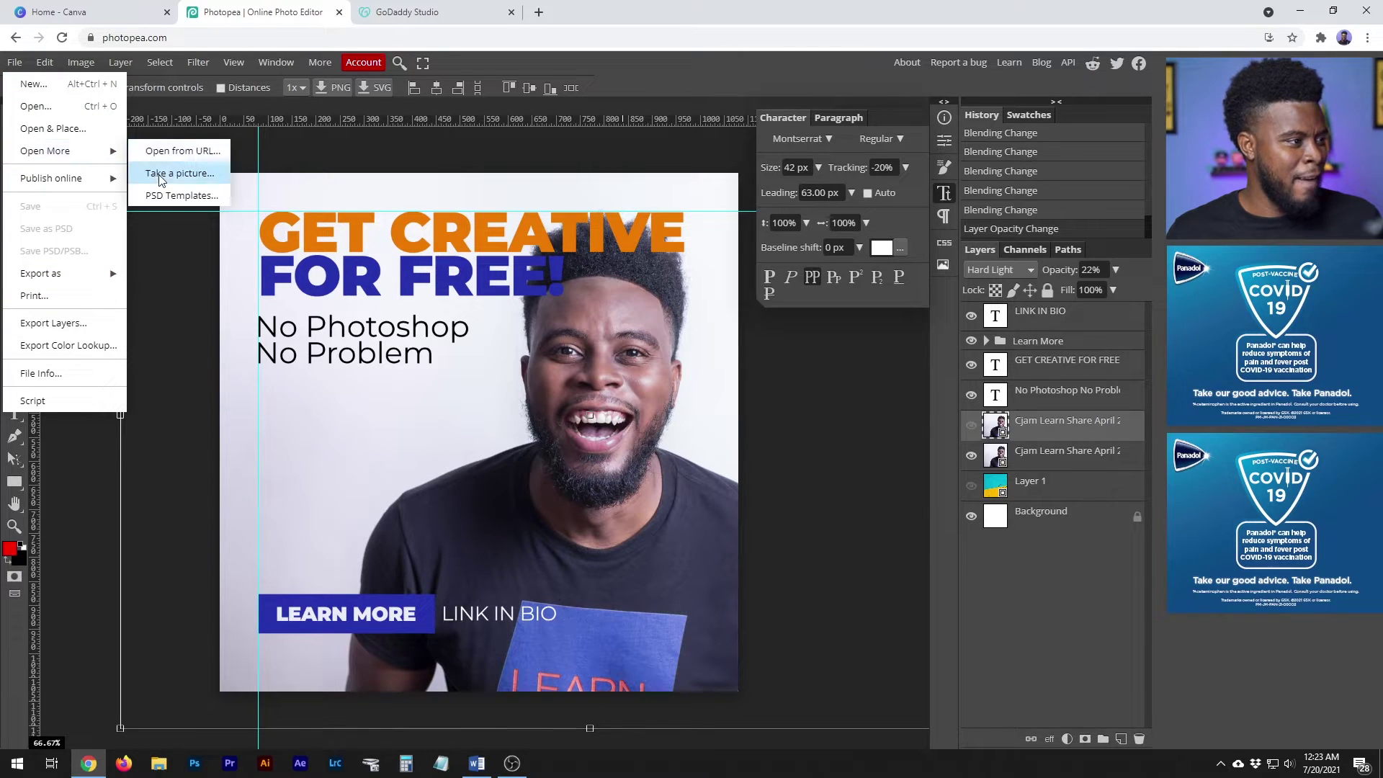
Place the LearnShare logo file and position it on the left, above LEARN MORE
click(87, 130)
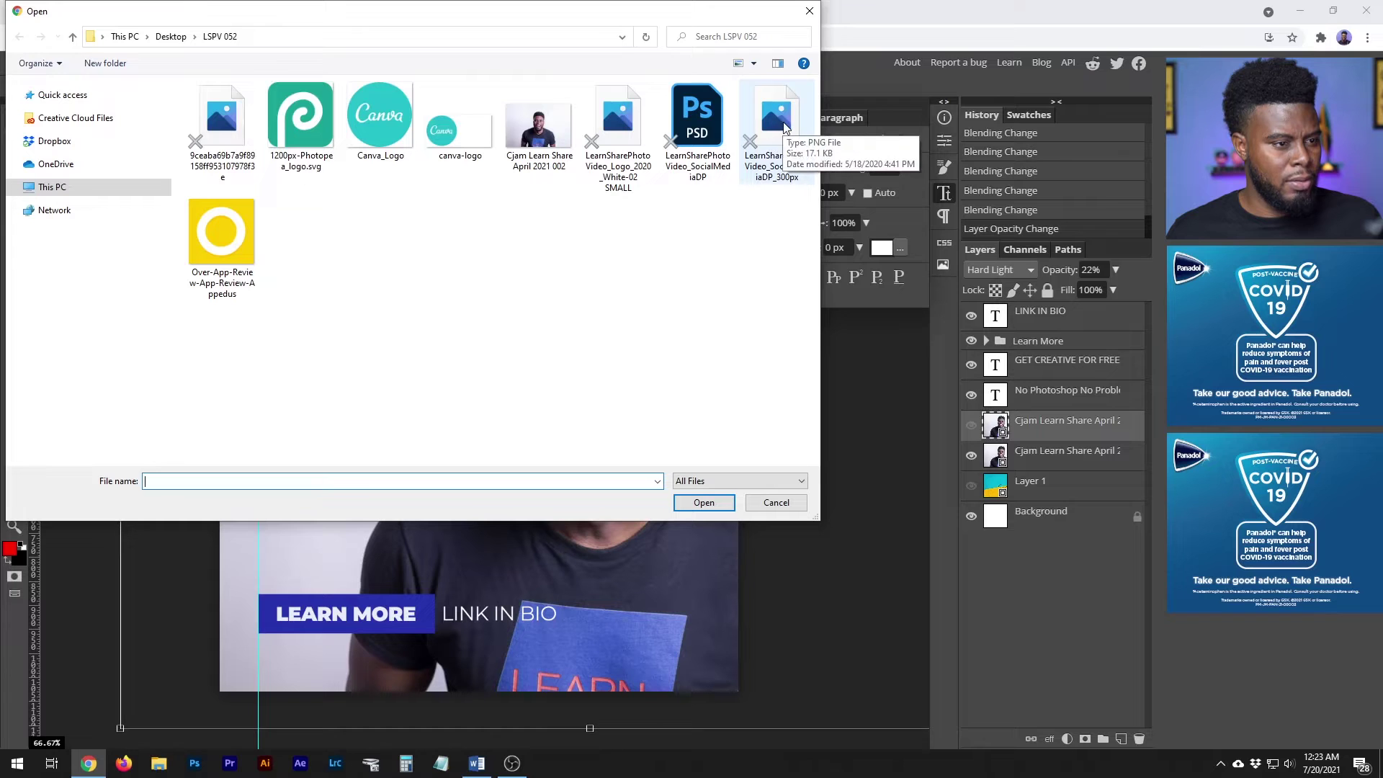
double_click(769, 136)
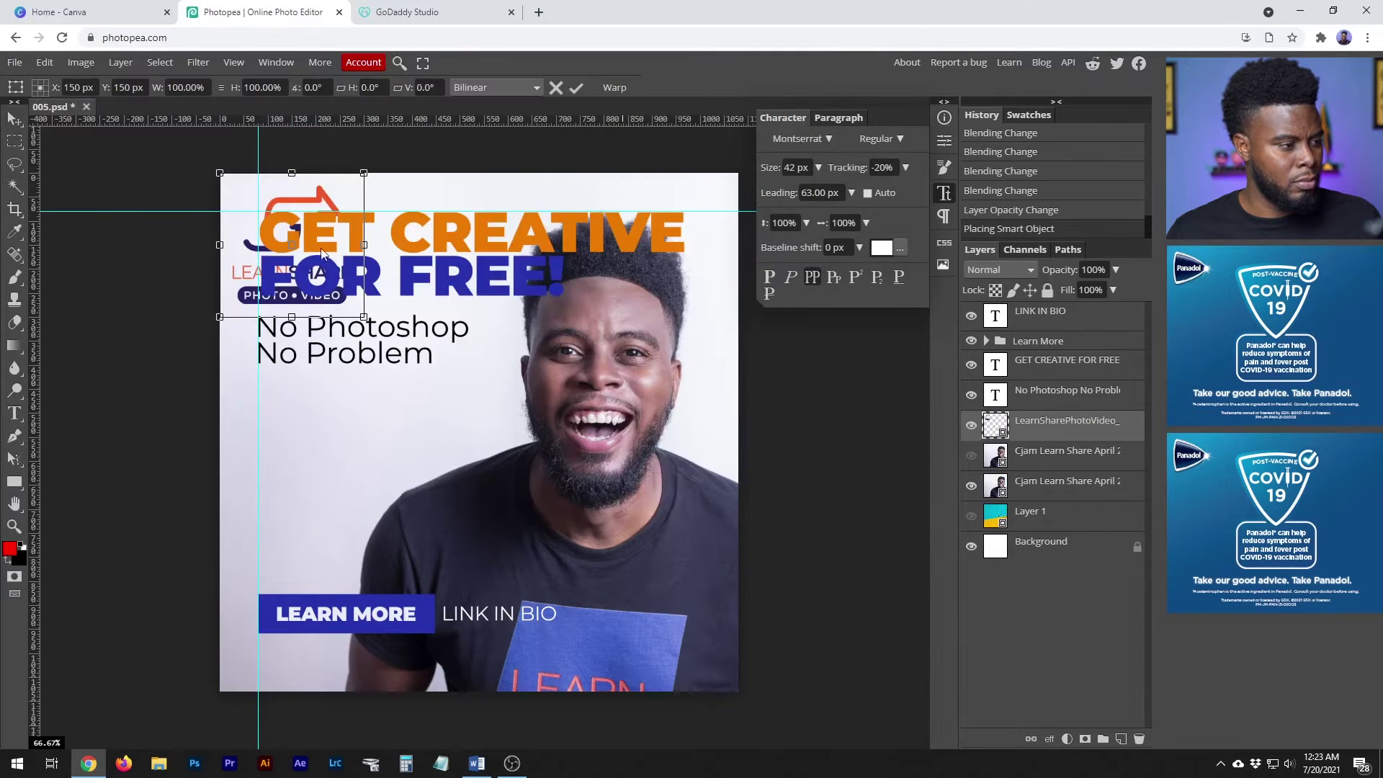
mouse_move(307, 198)
mouse_down()
mouse_move(657, 435)
mouse_move(663, 455)
mouse_up()
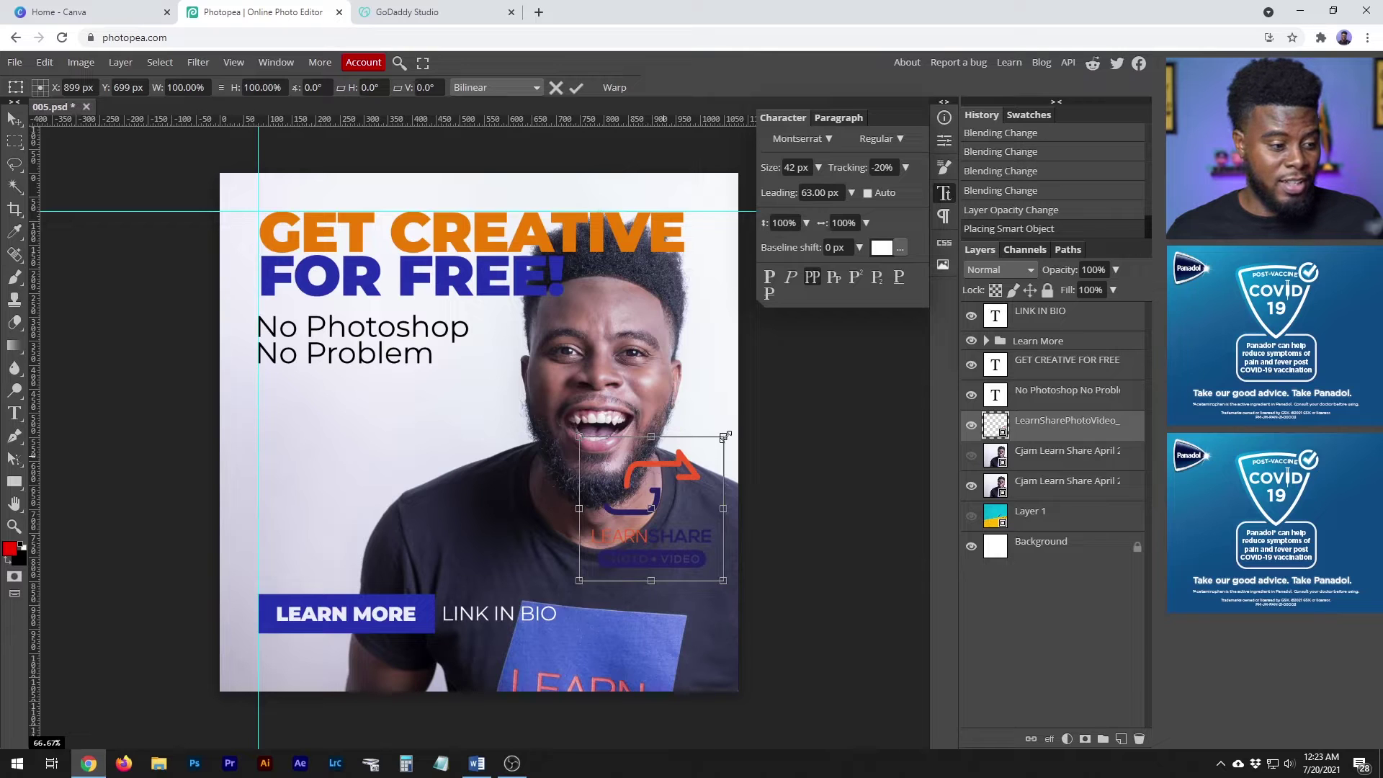
drag(667, 497, 346, 493)
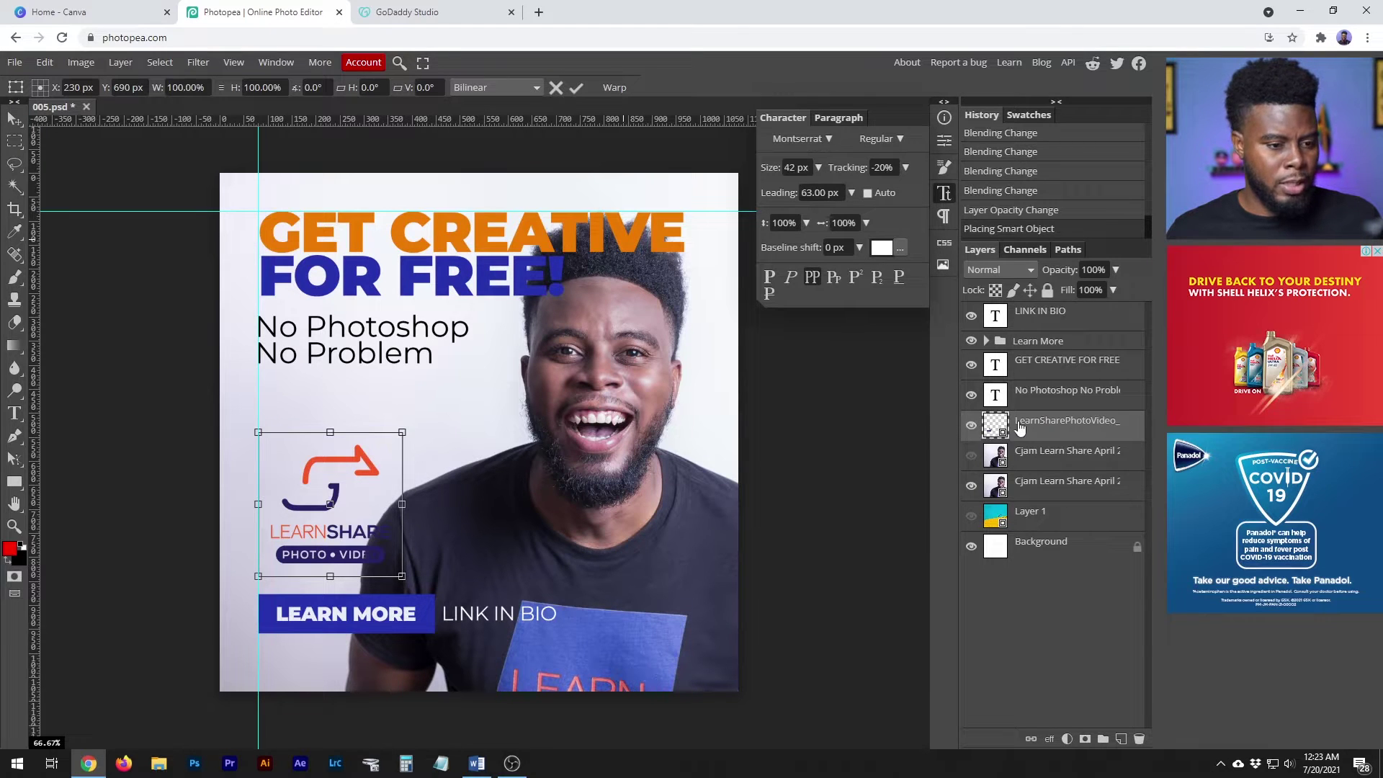
key(Return)
click(970, 426)
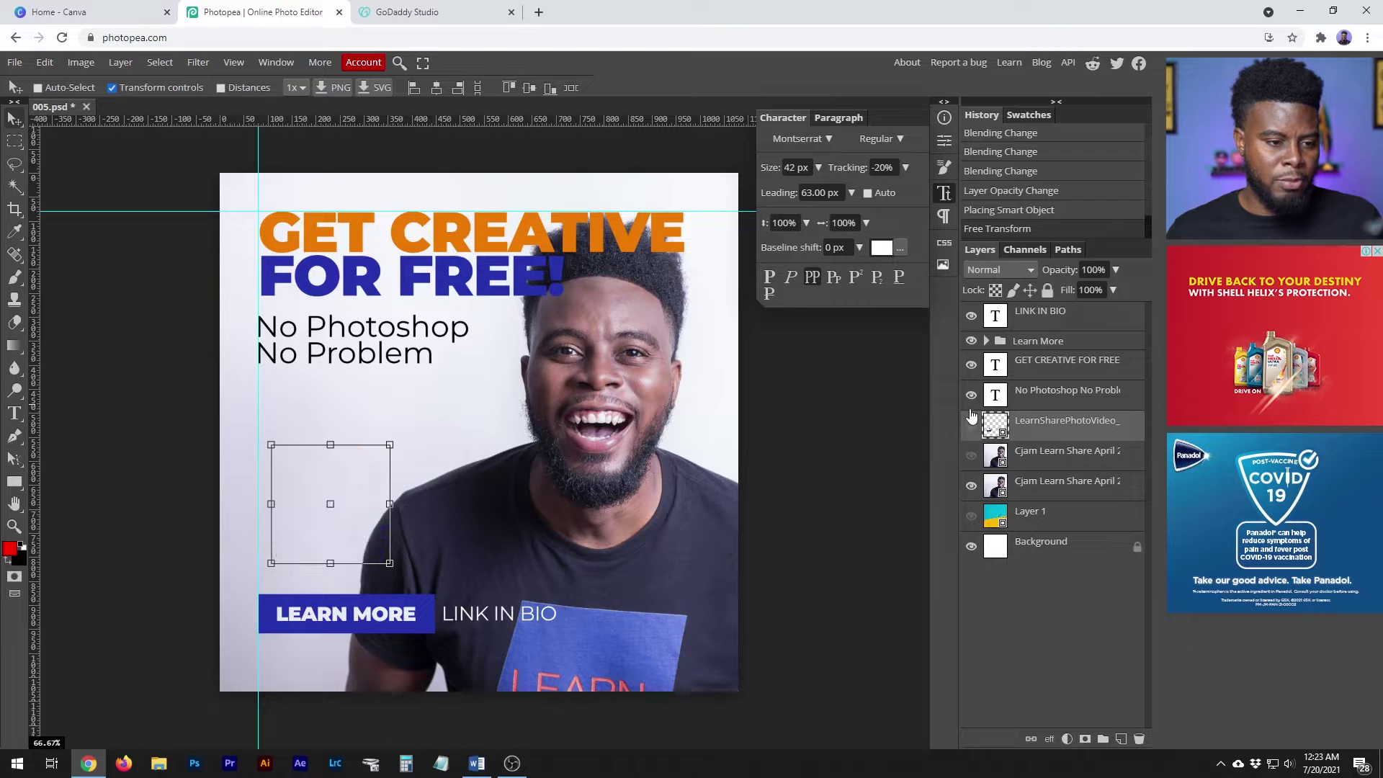
Recolour the GET CREATIVE line of the headline to a redder orange
click(1044, 366)
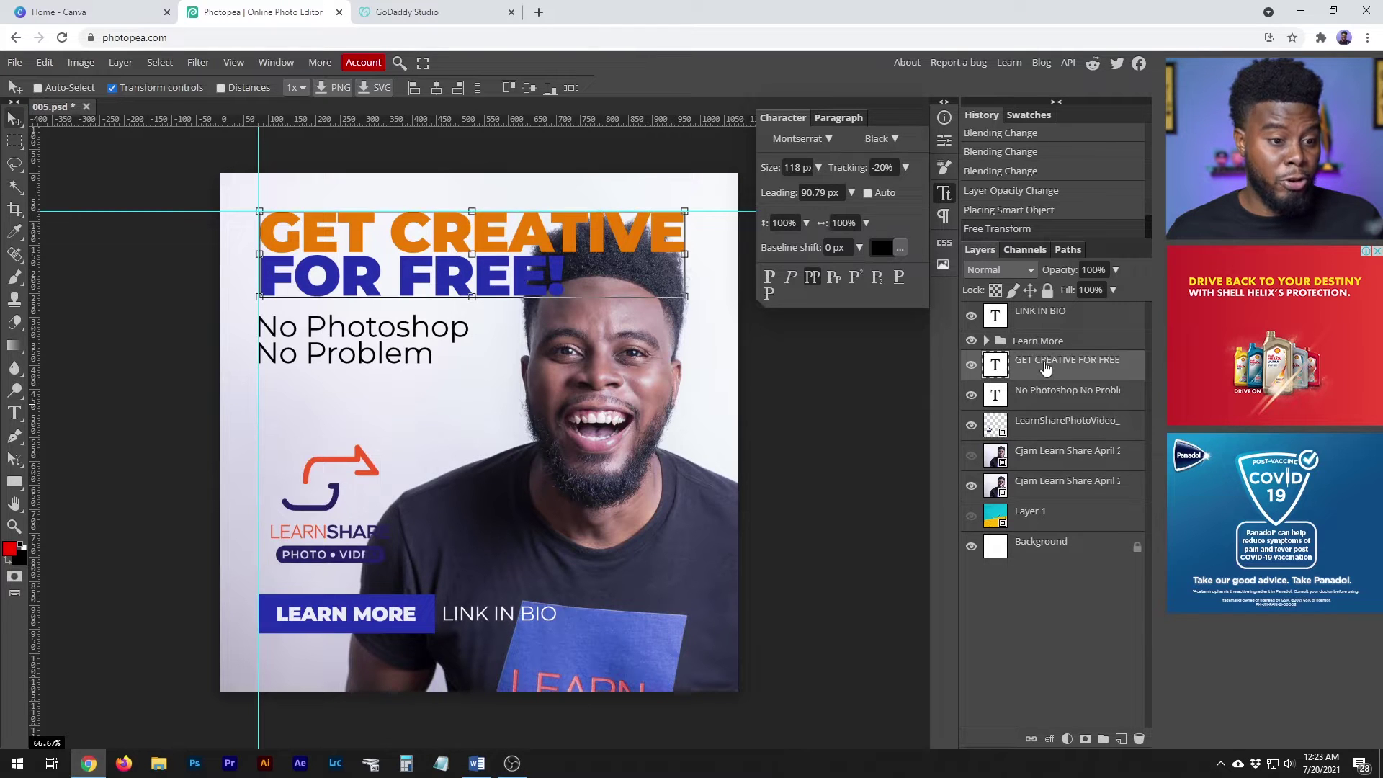
double_click(970, 369)
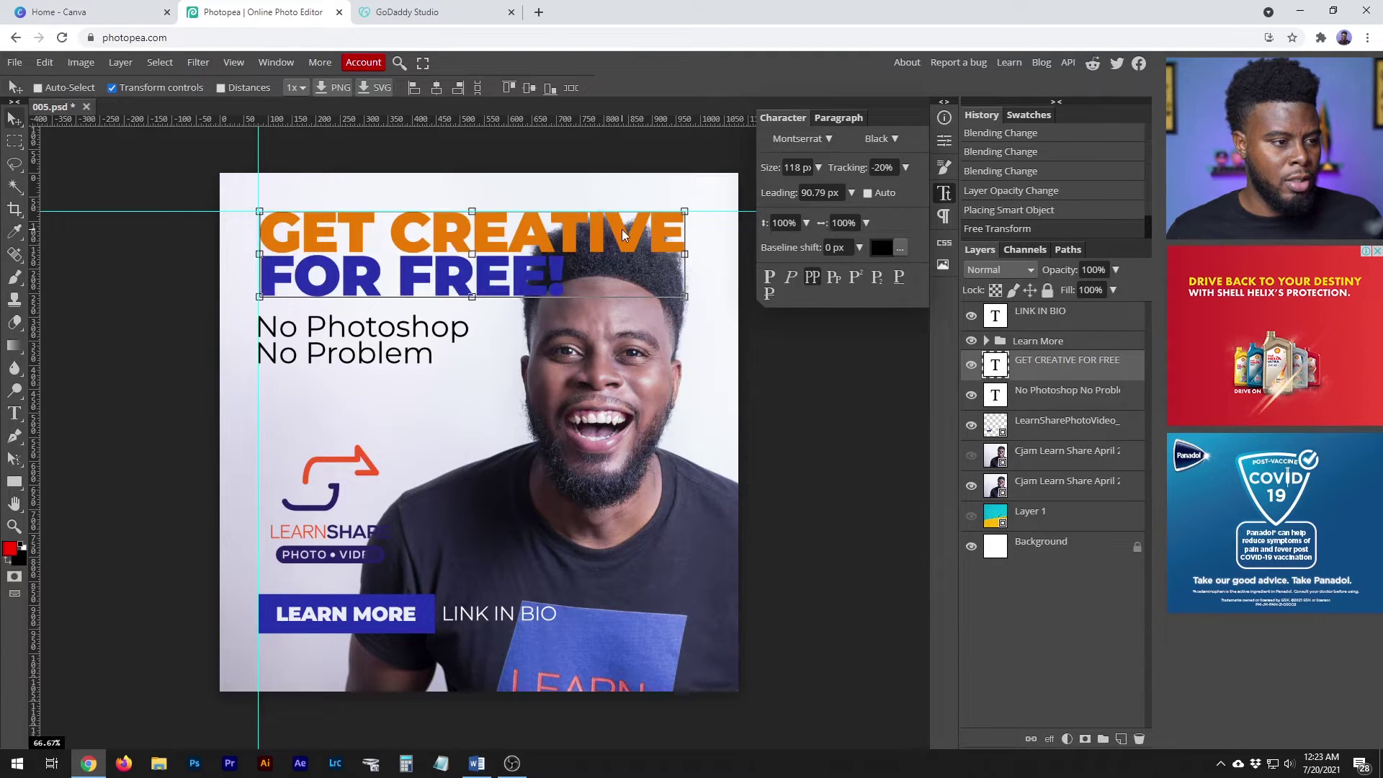
double_click(994, 365)
click(517, 222)
drag(281, 224, 686, 232)
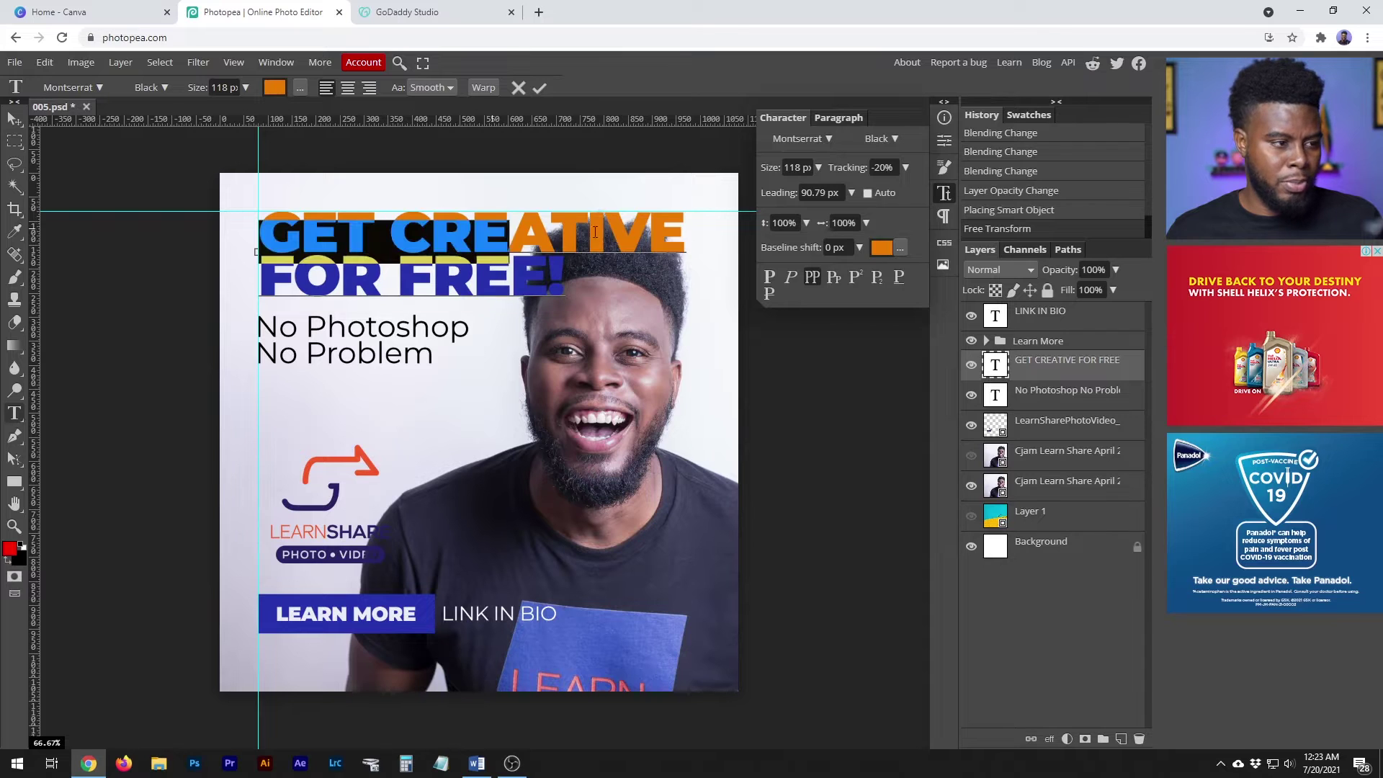
click(274, 88)
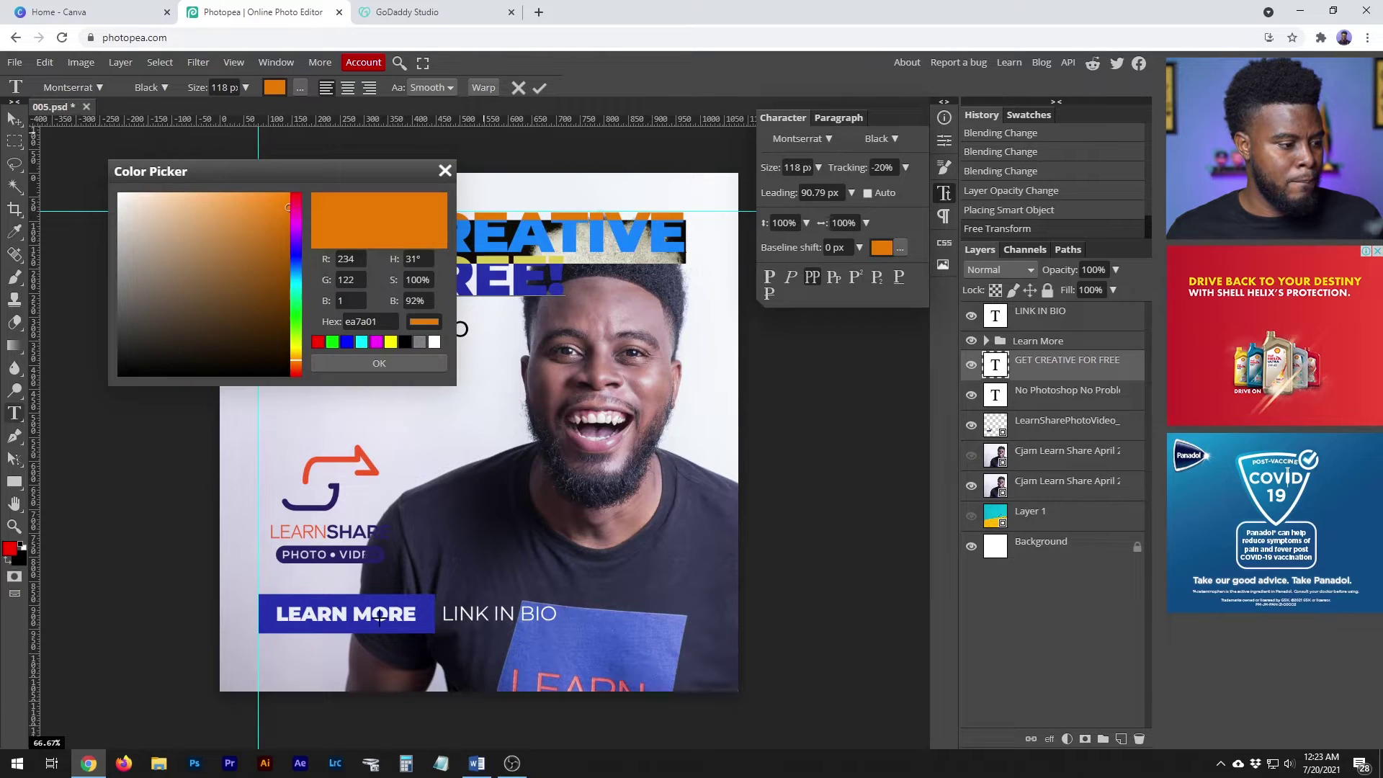
click(347, 342)
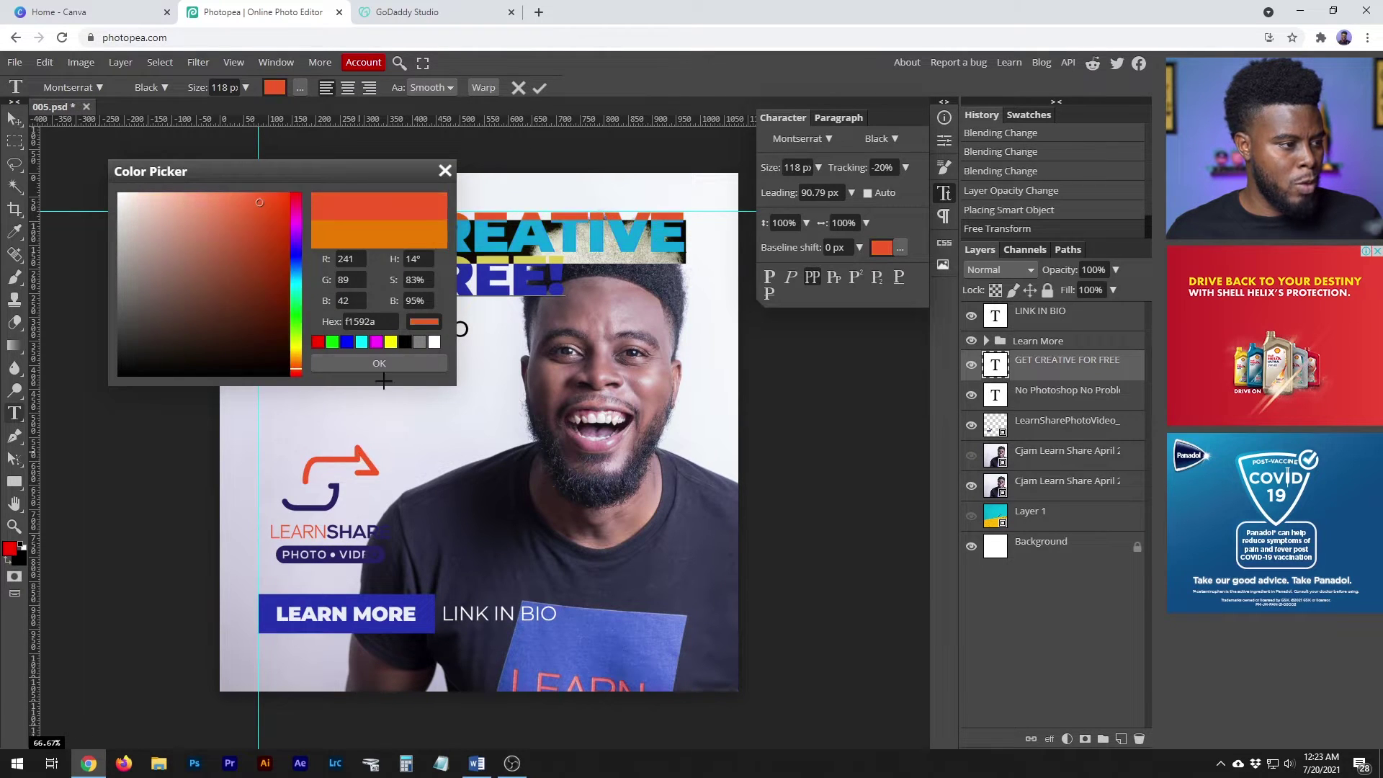
click(389, 364)
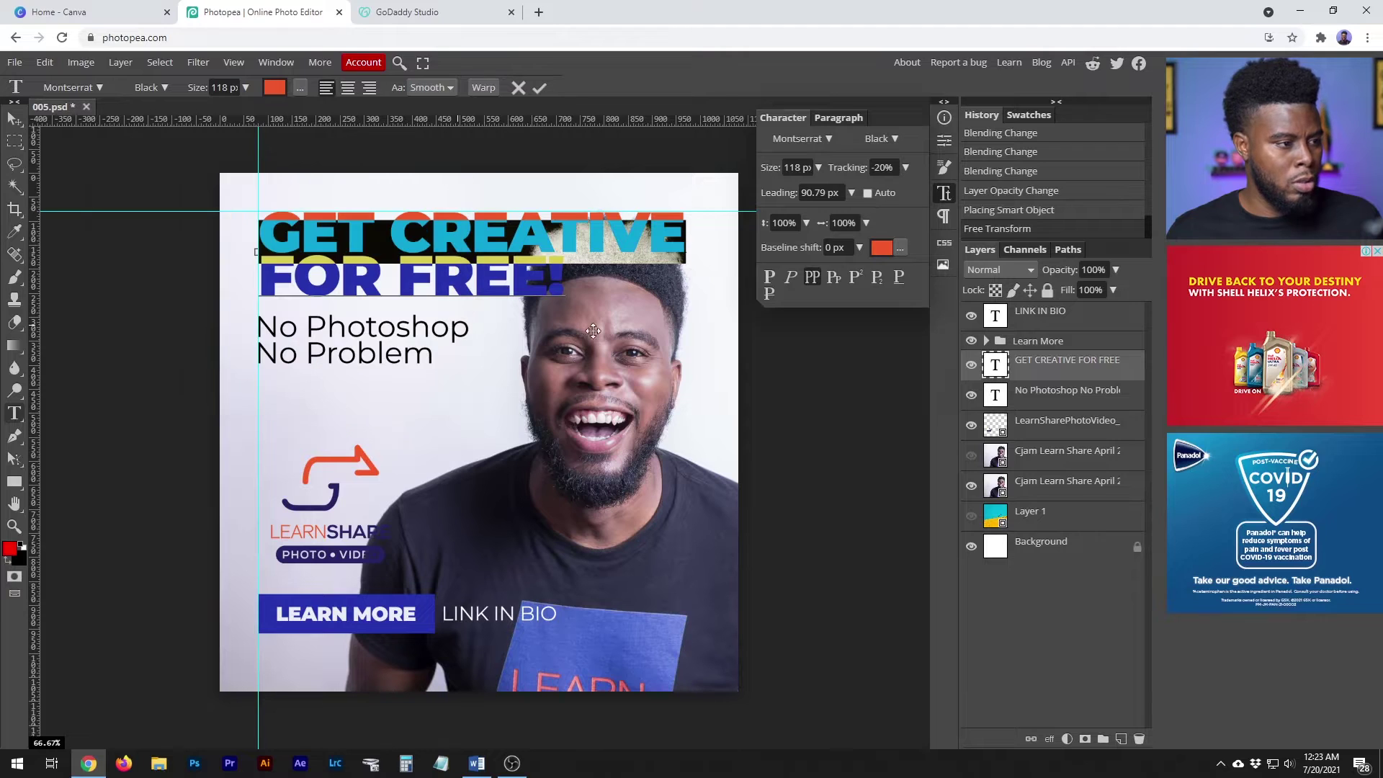
Make the FOR FREE! line dark navy and finish the headline edit
triple_click(486, 272)
click(274, 87)
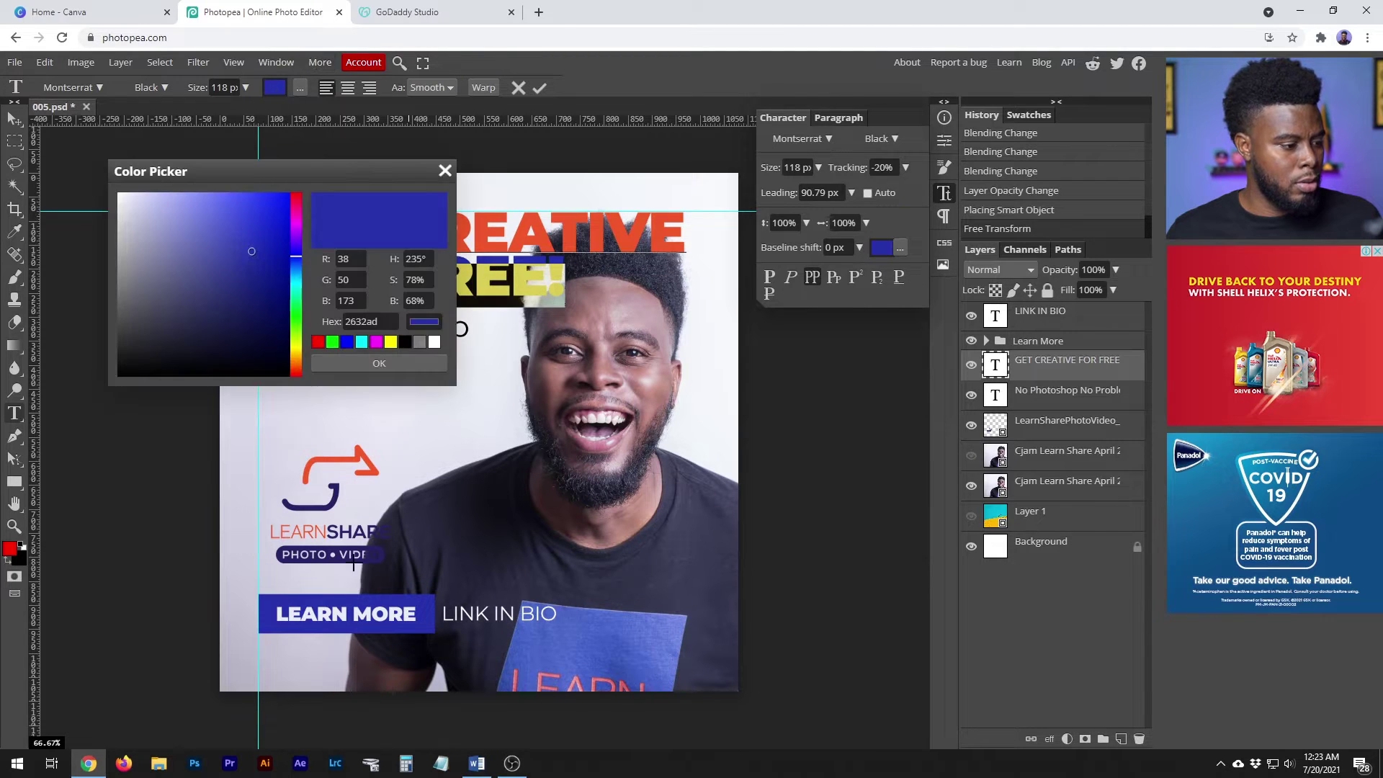
click(395, 364)
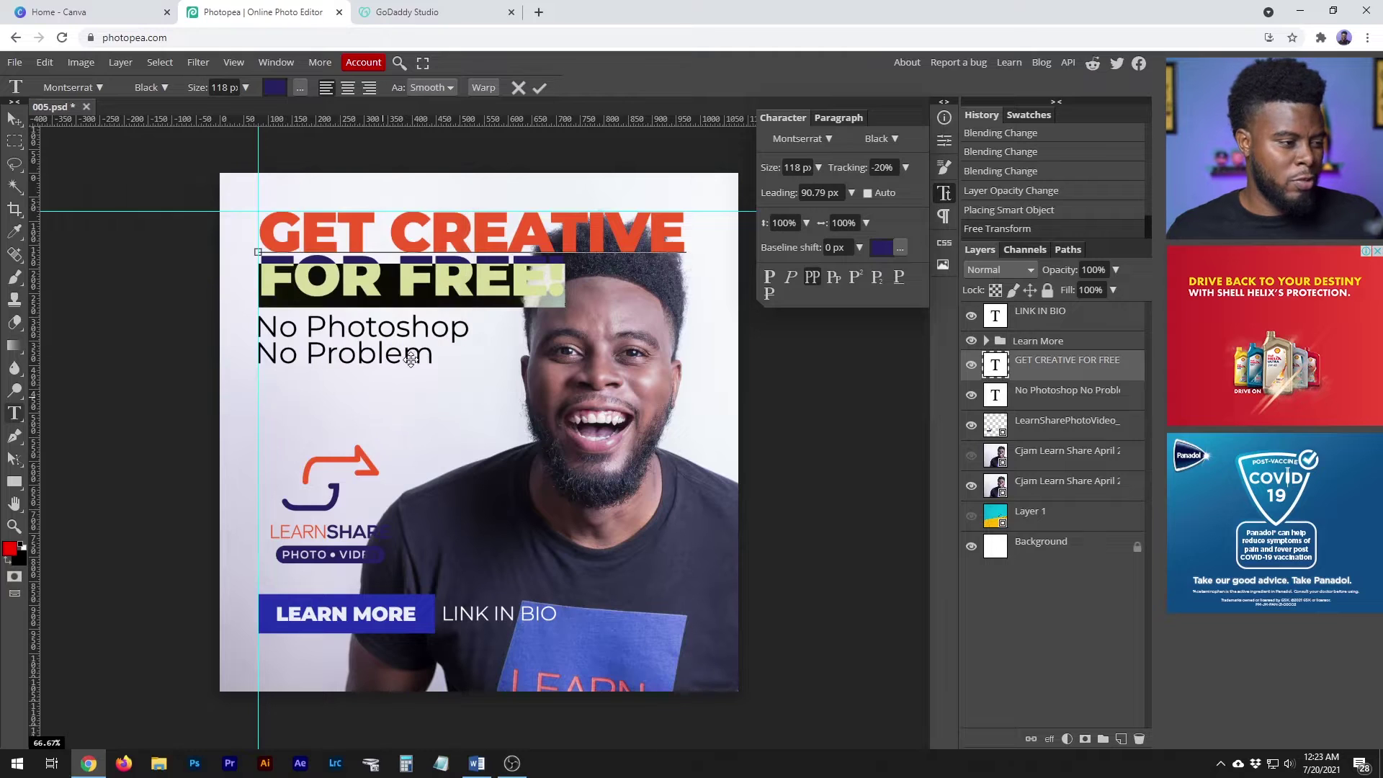
key(Escape)
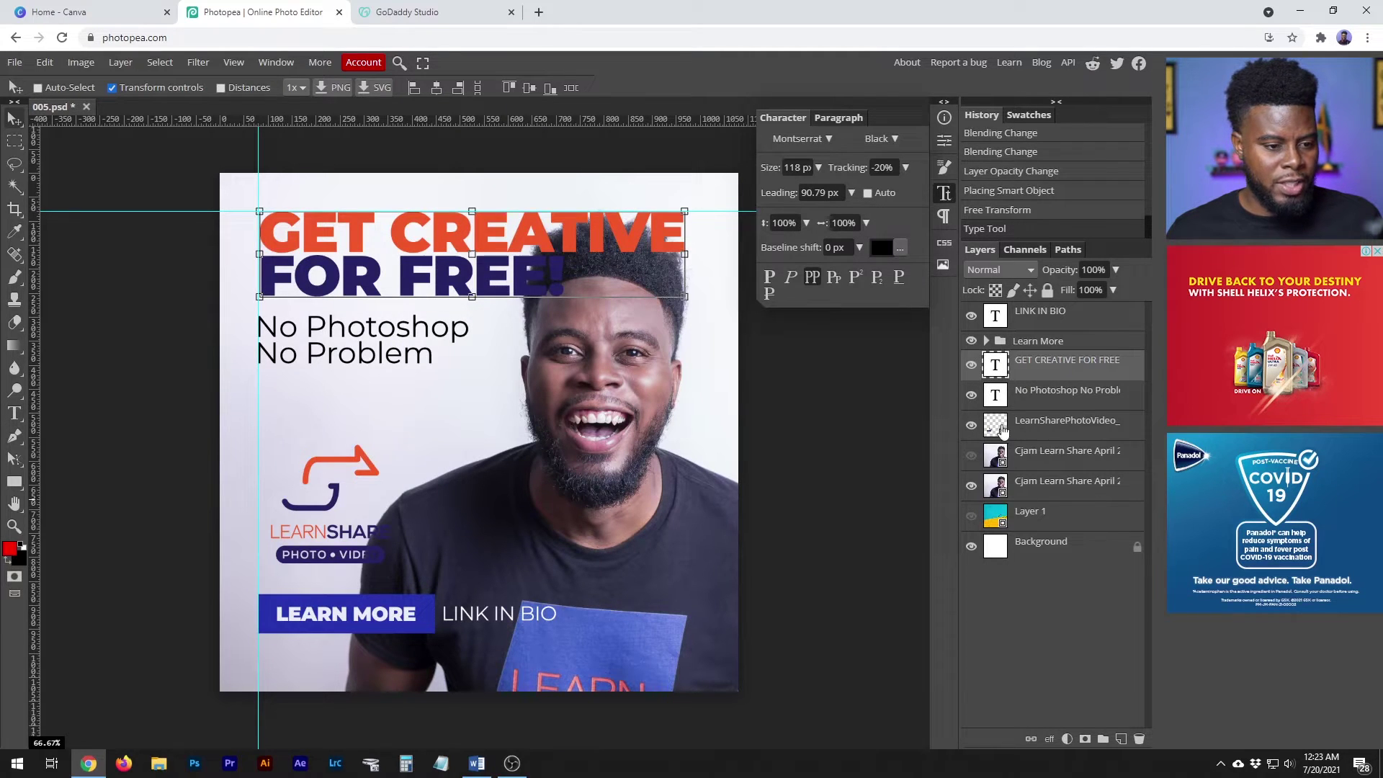
click(992, 429)
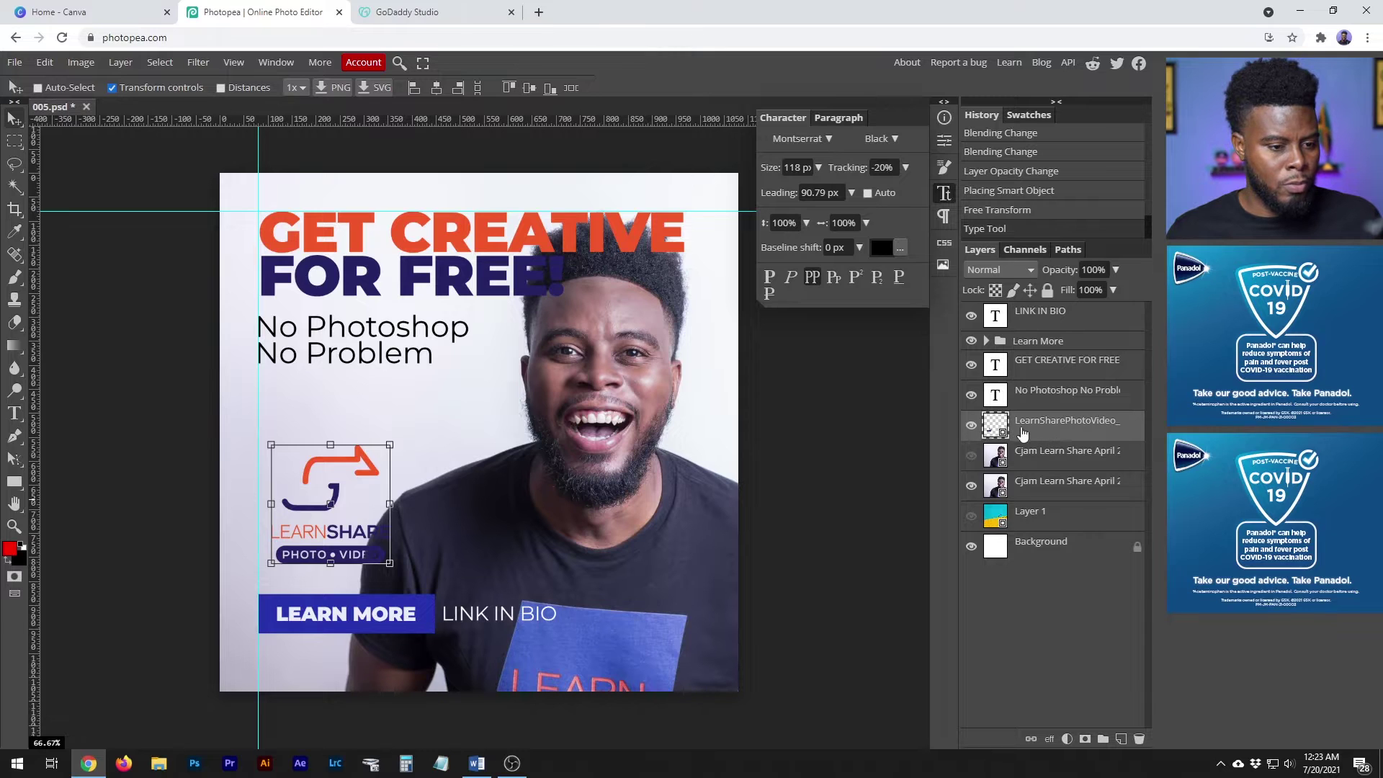
Set Layer 2's Color Overlay in the Learn More group to deep navy 262262
click(986, 341)
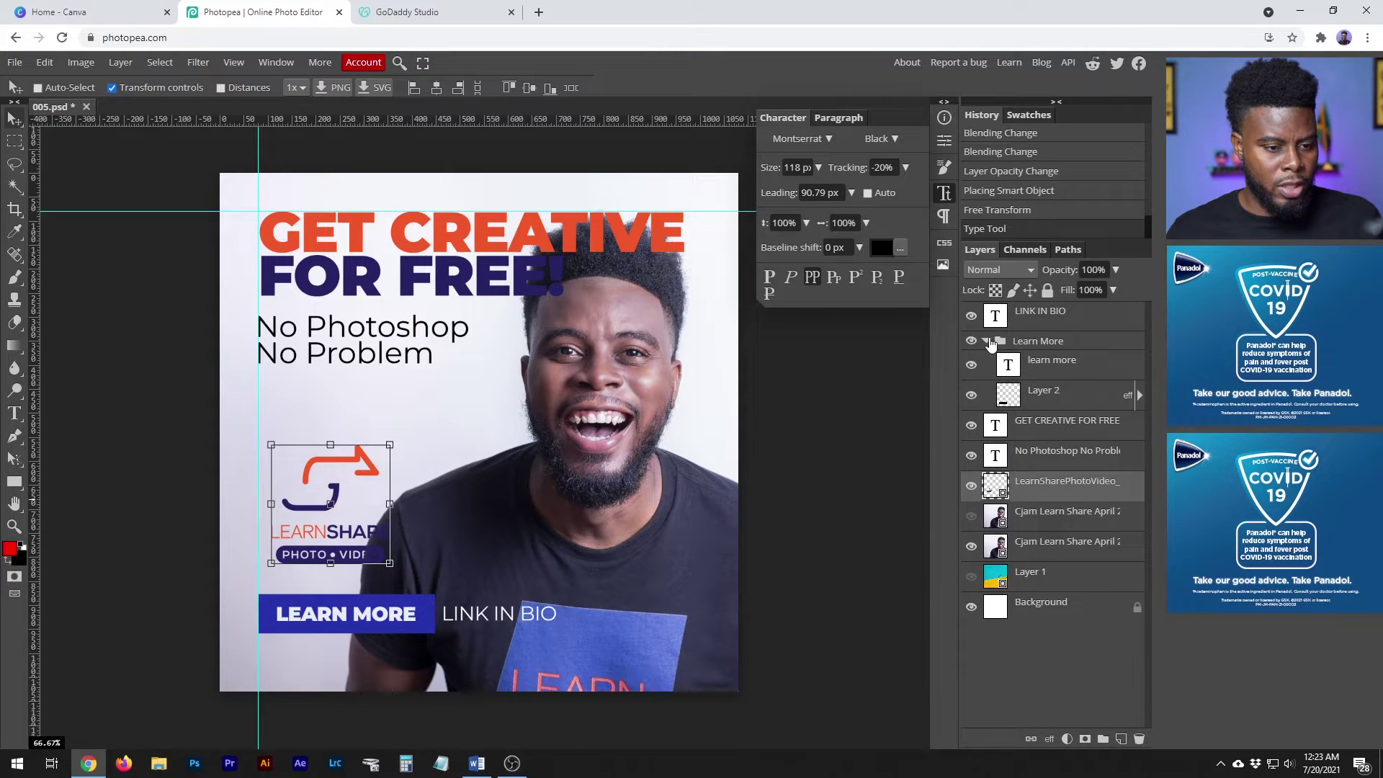
click(1058, 394)
double_click(1084, 397)
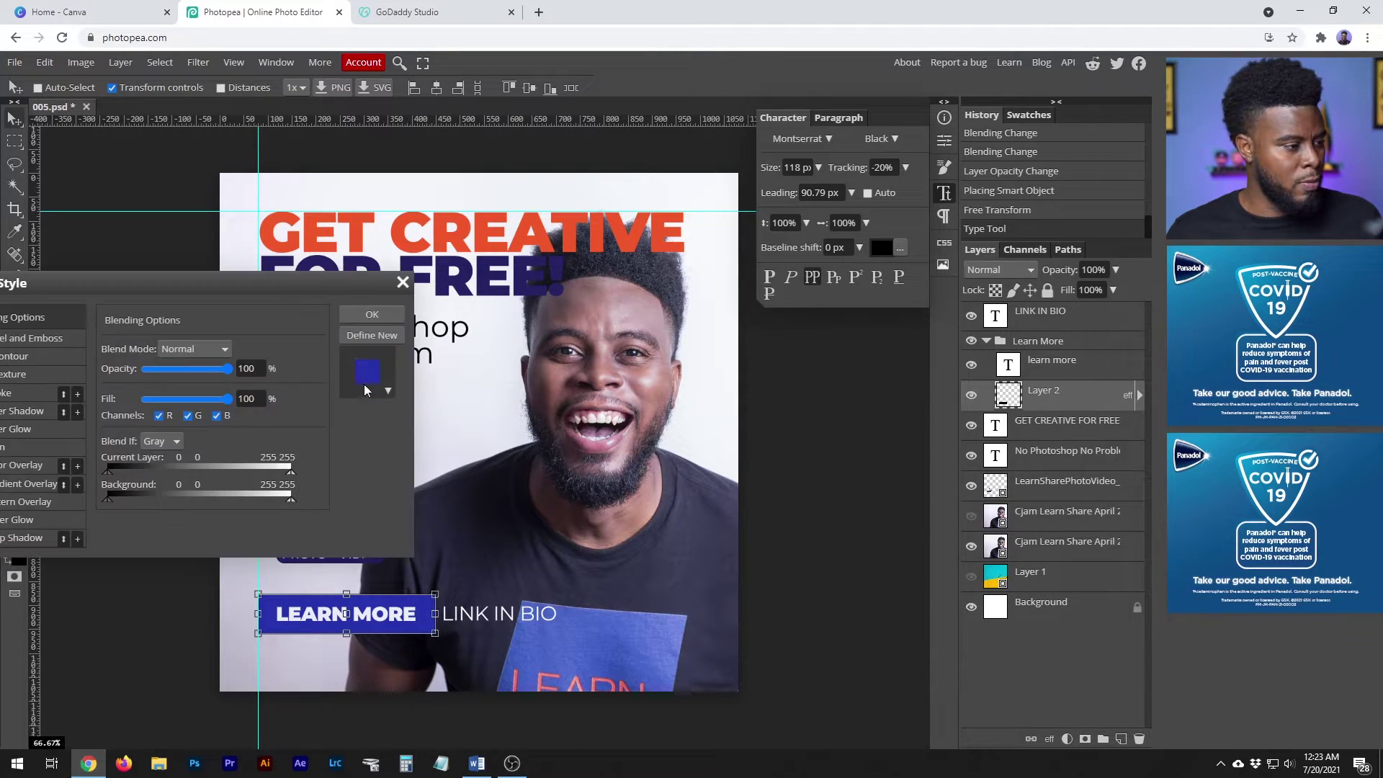
drag(216, 283, 583, 263)
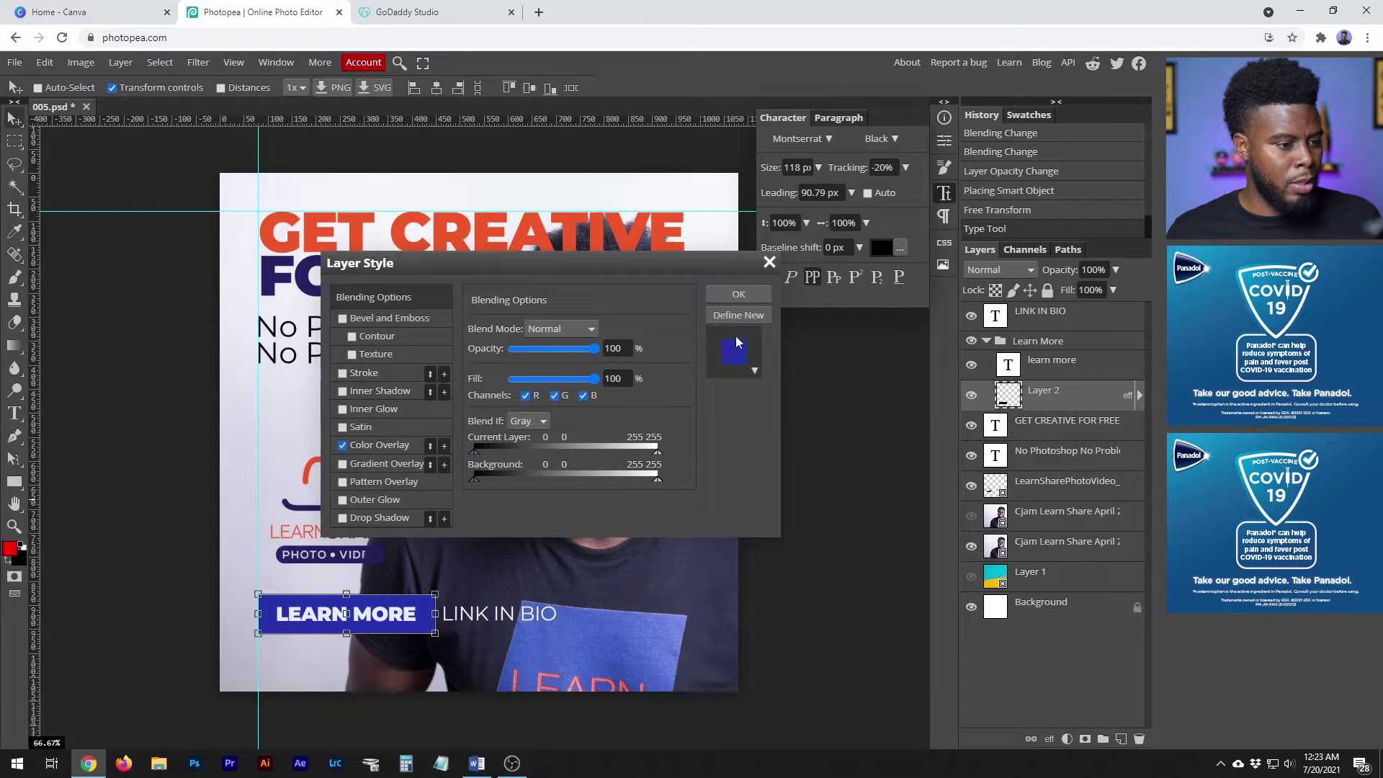
click(380, 445)
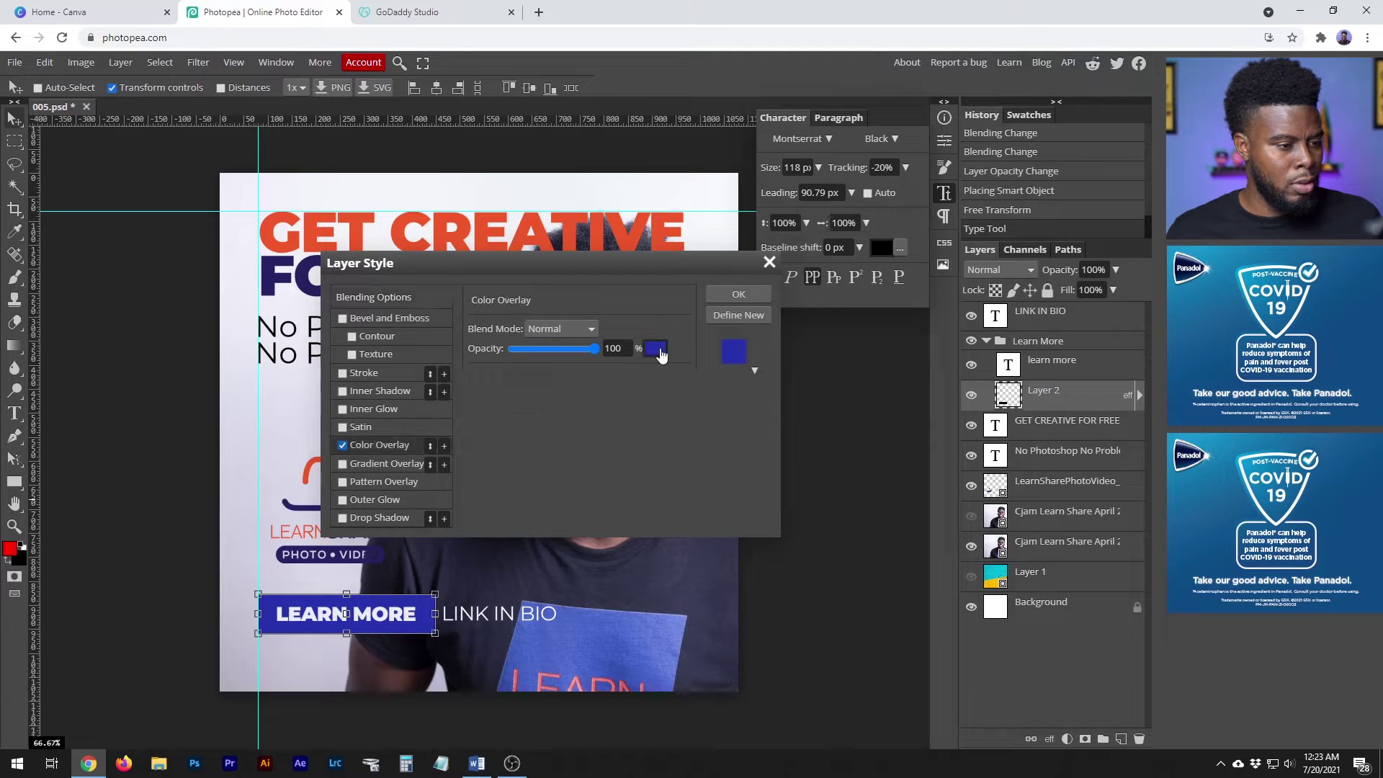
click(655, 348)
text(262262)
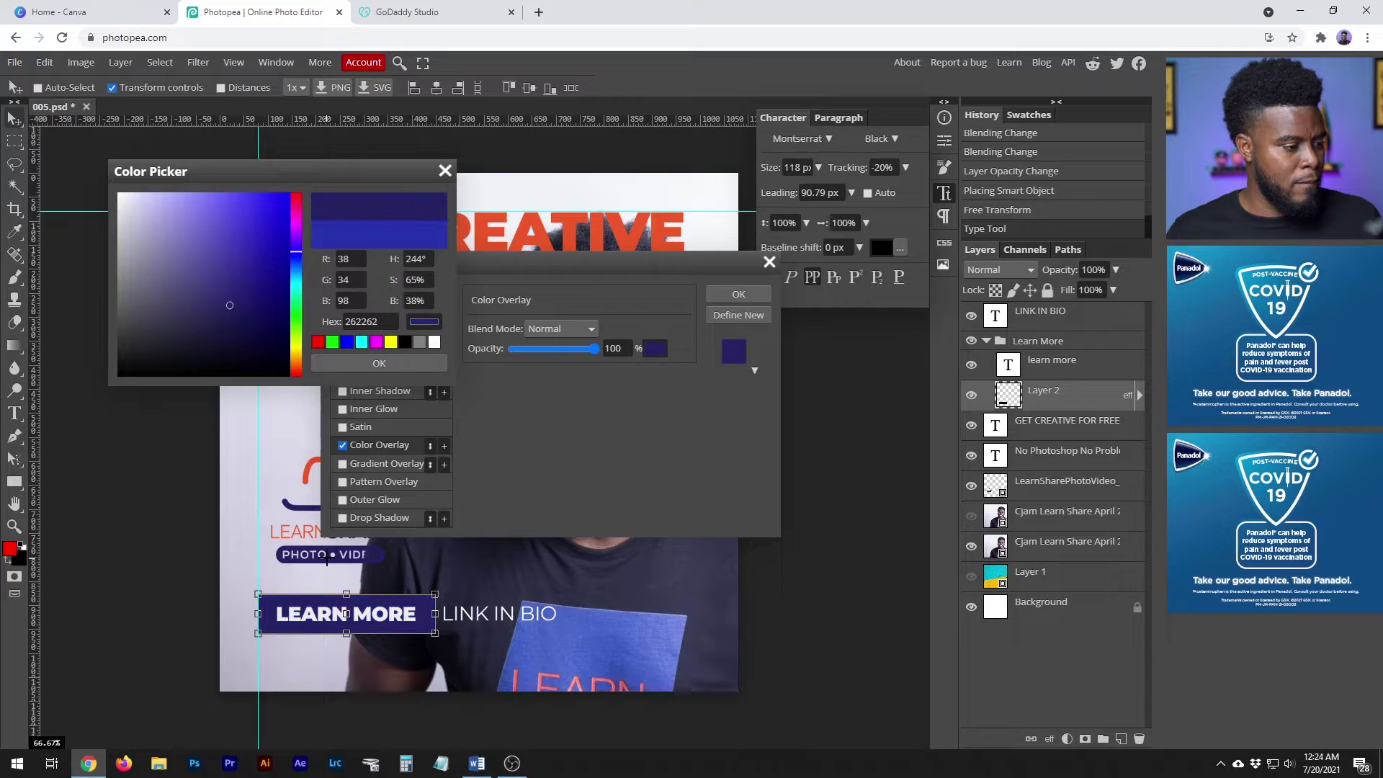
click(379, 363)
click(739, 294)
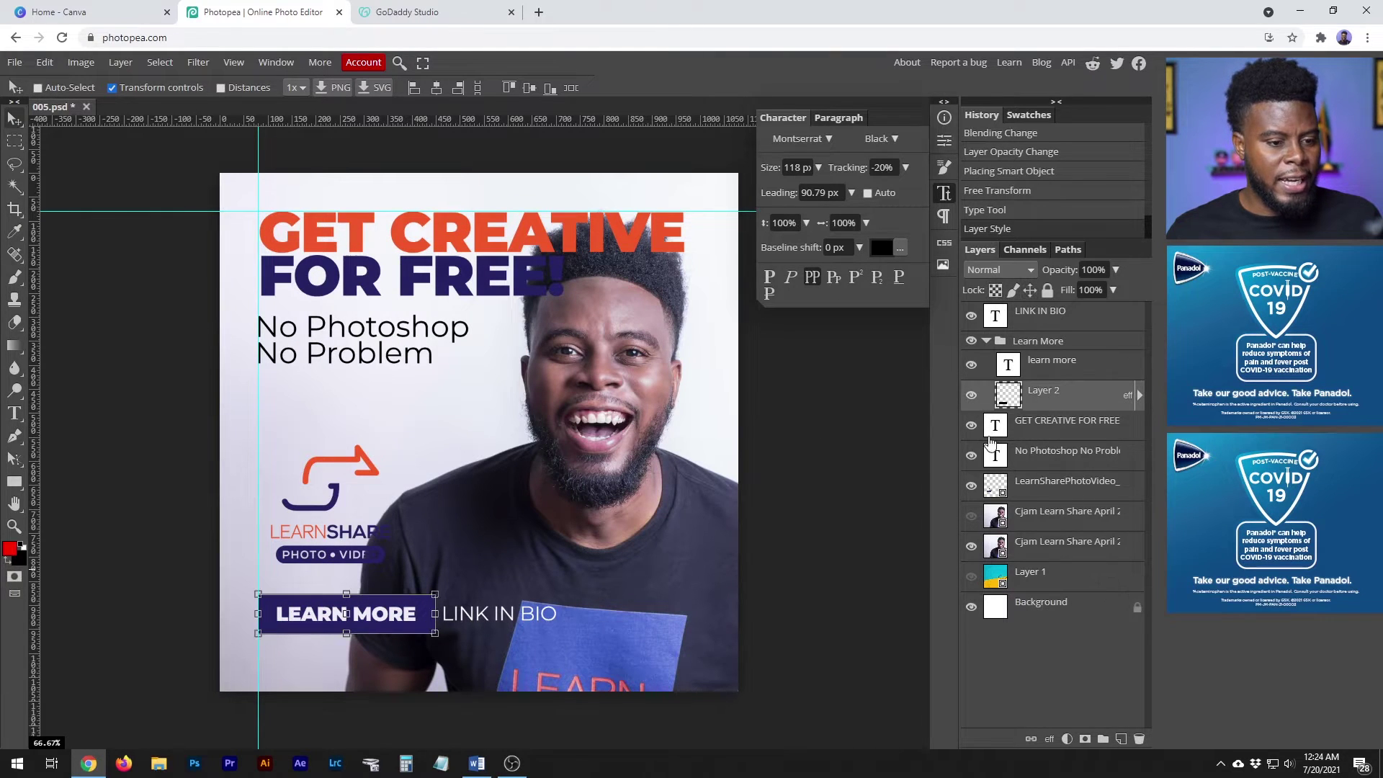
Hide the LearnShare logo and select the Background, then Layer 1
click(970, 487)
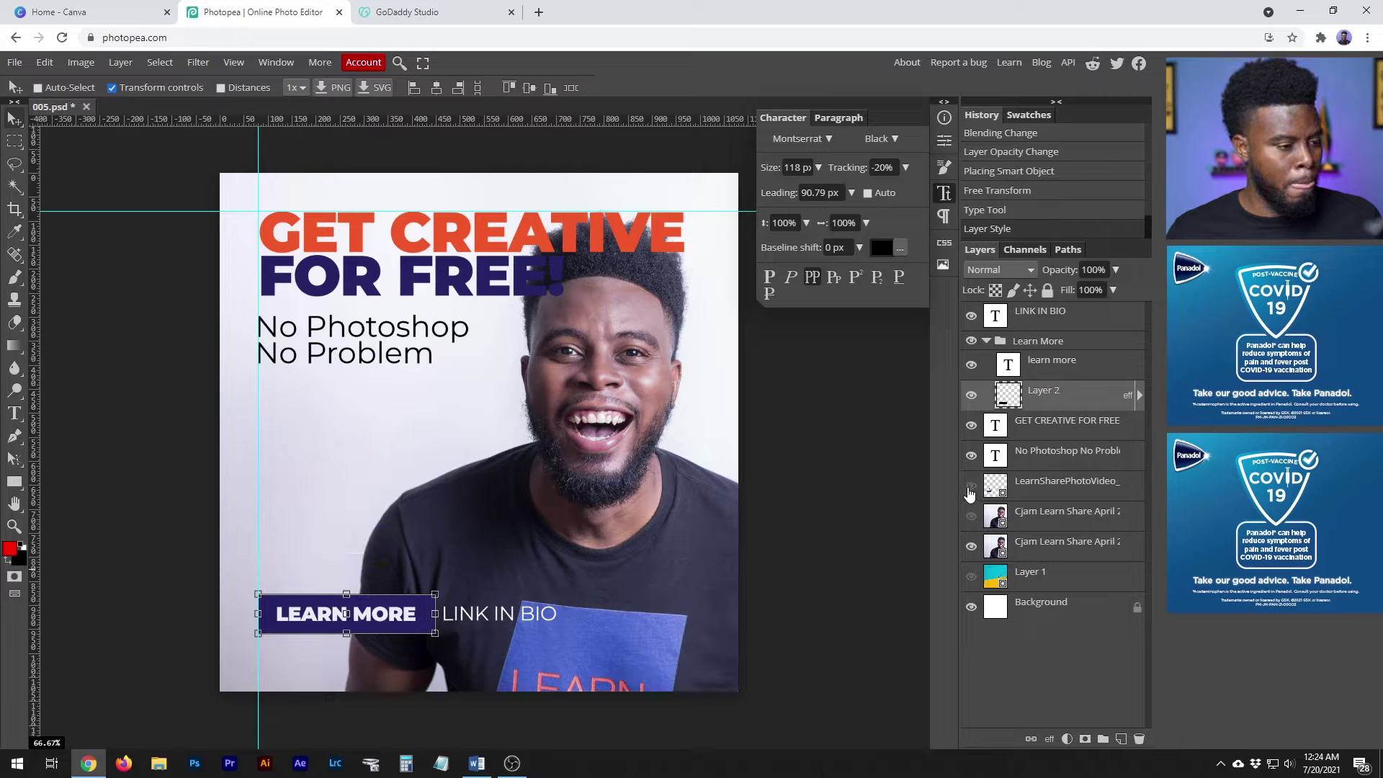
click(1048, 616)
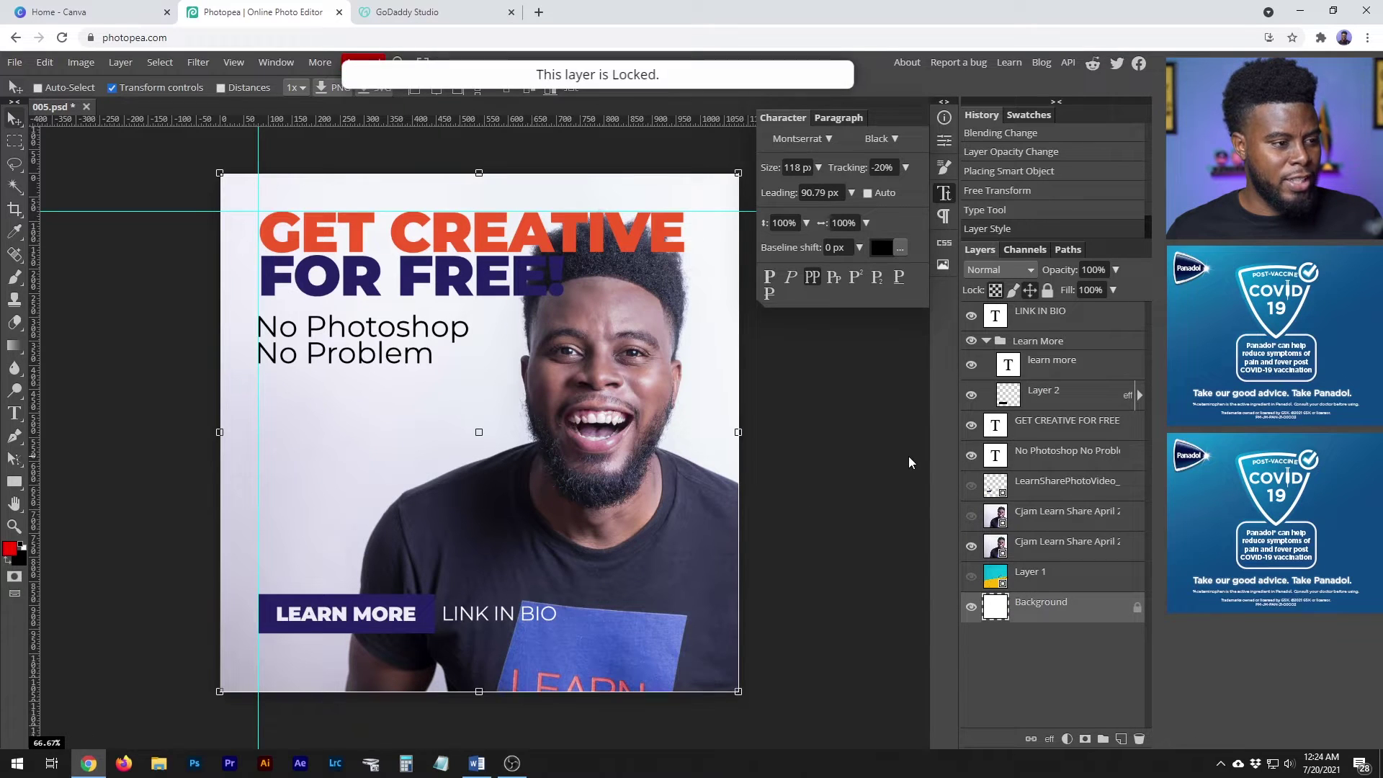
click(1047, 587)
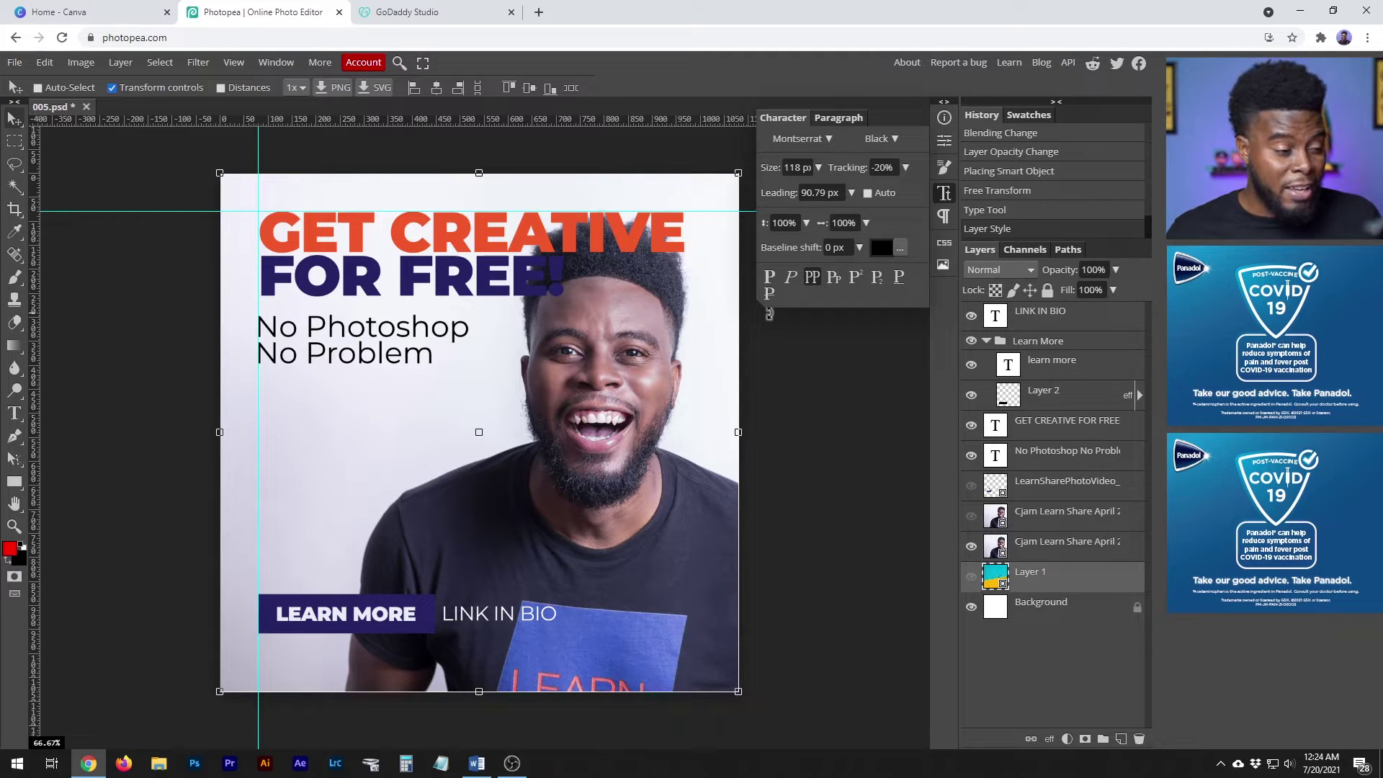
Open File > Export as > JPG to bring up the Save for web dialog
click(13, 65)
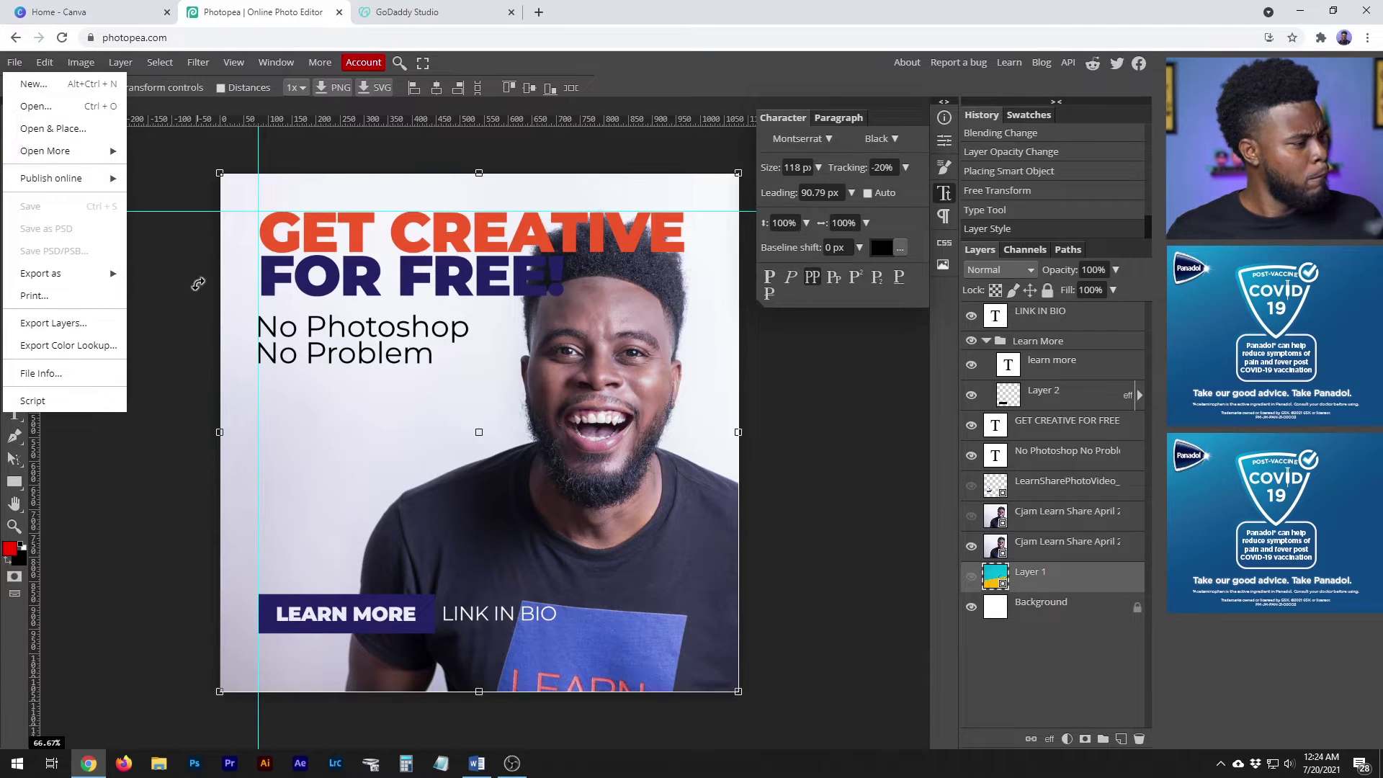
mouse_move(43, 273)
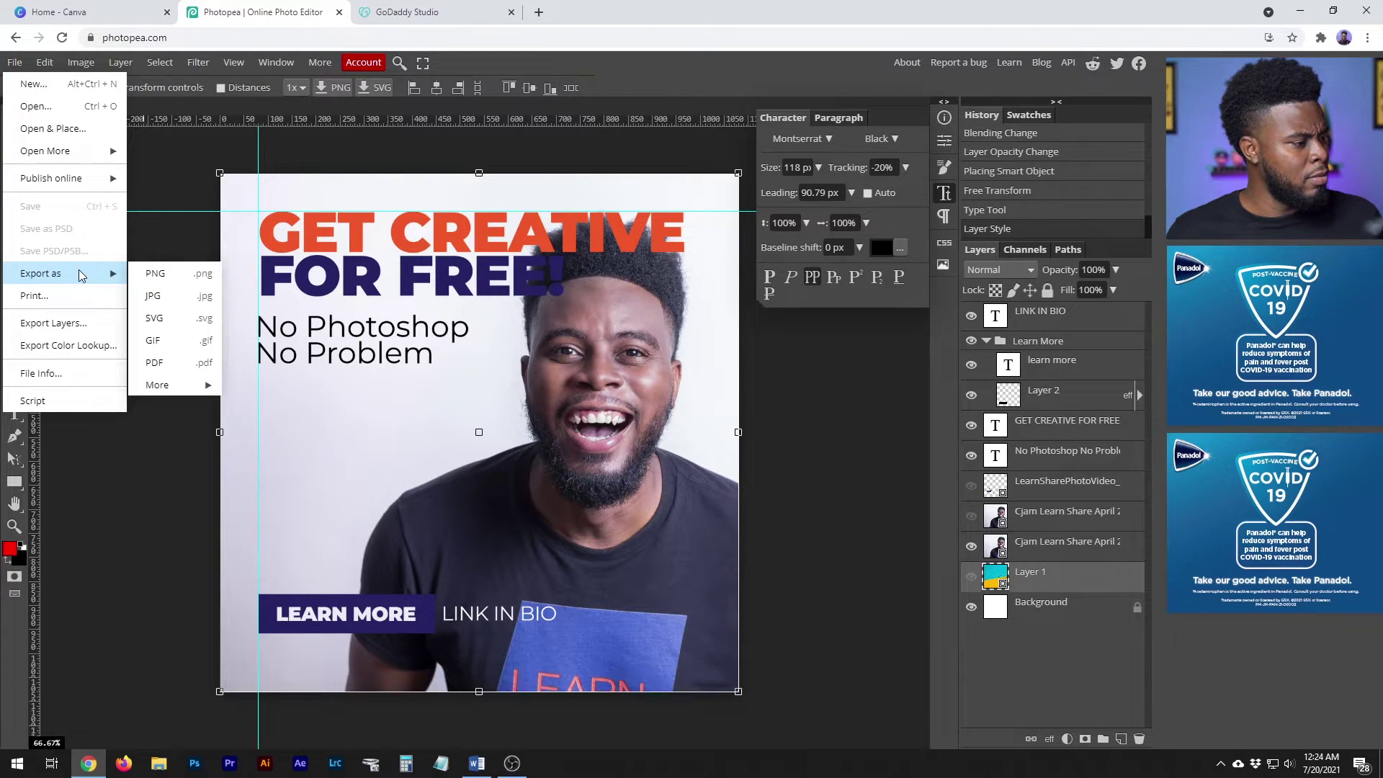
click(154, 463)
click(1078, 616)
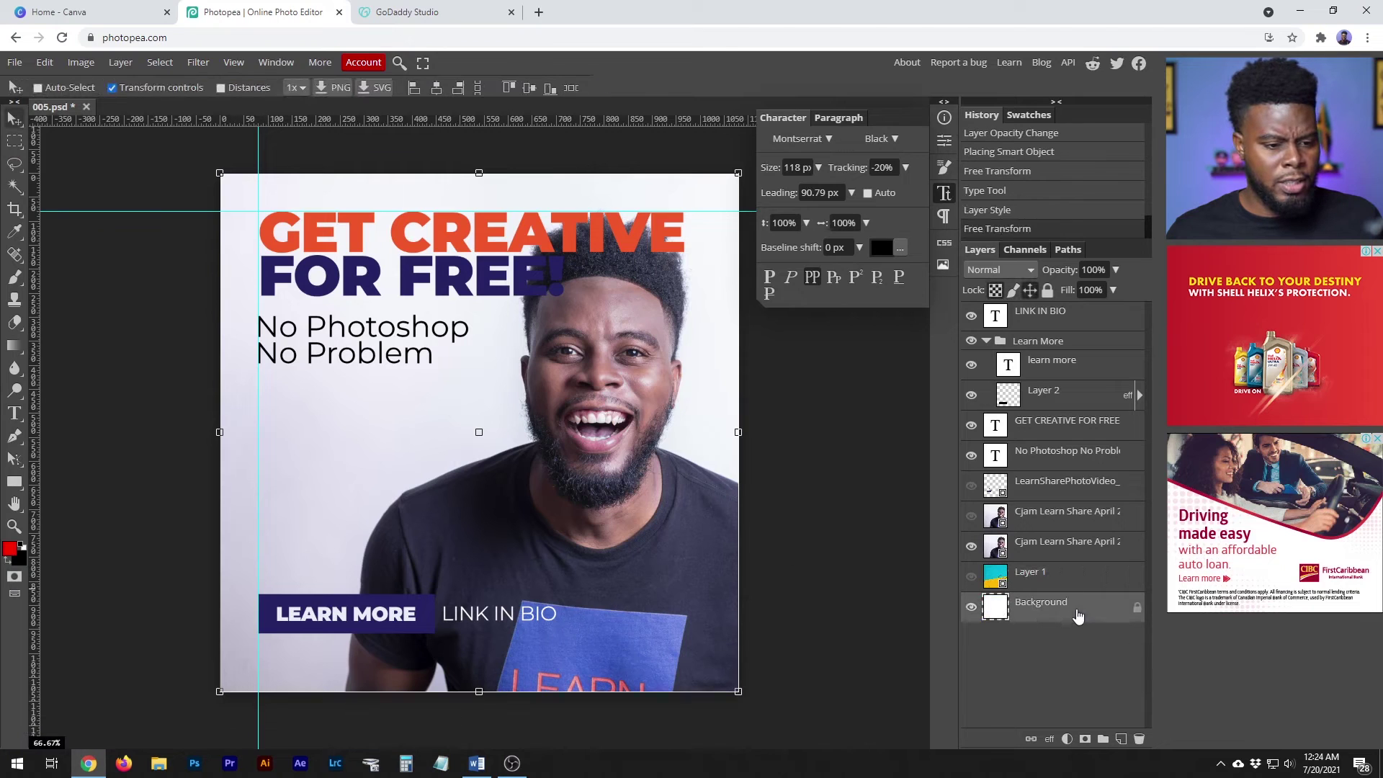
click(14, 64)
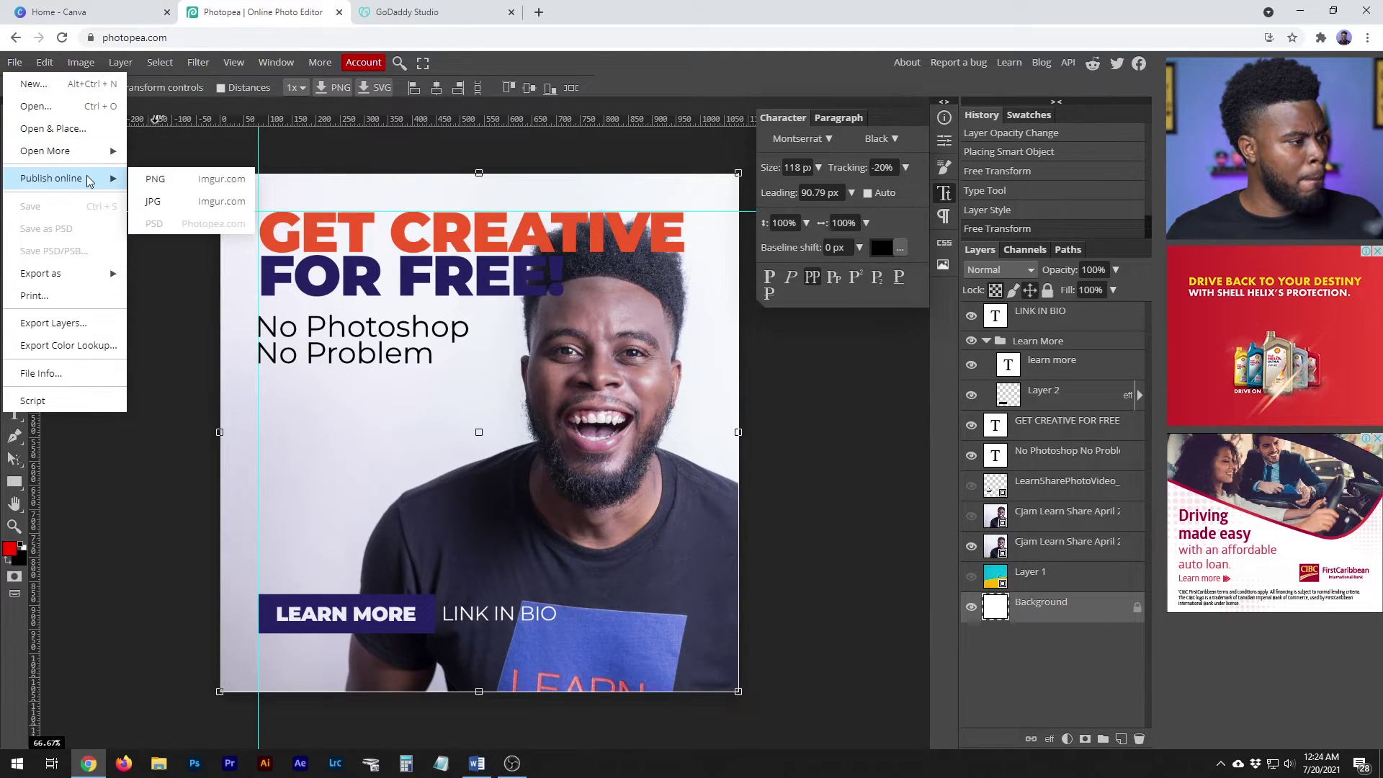
mouse_move(40, 273)
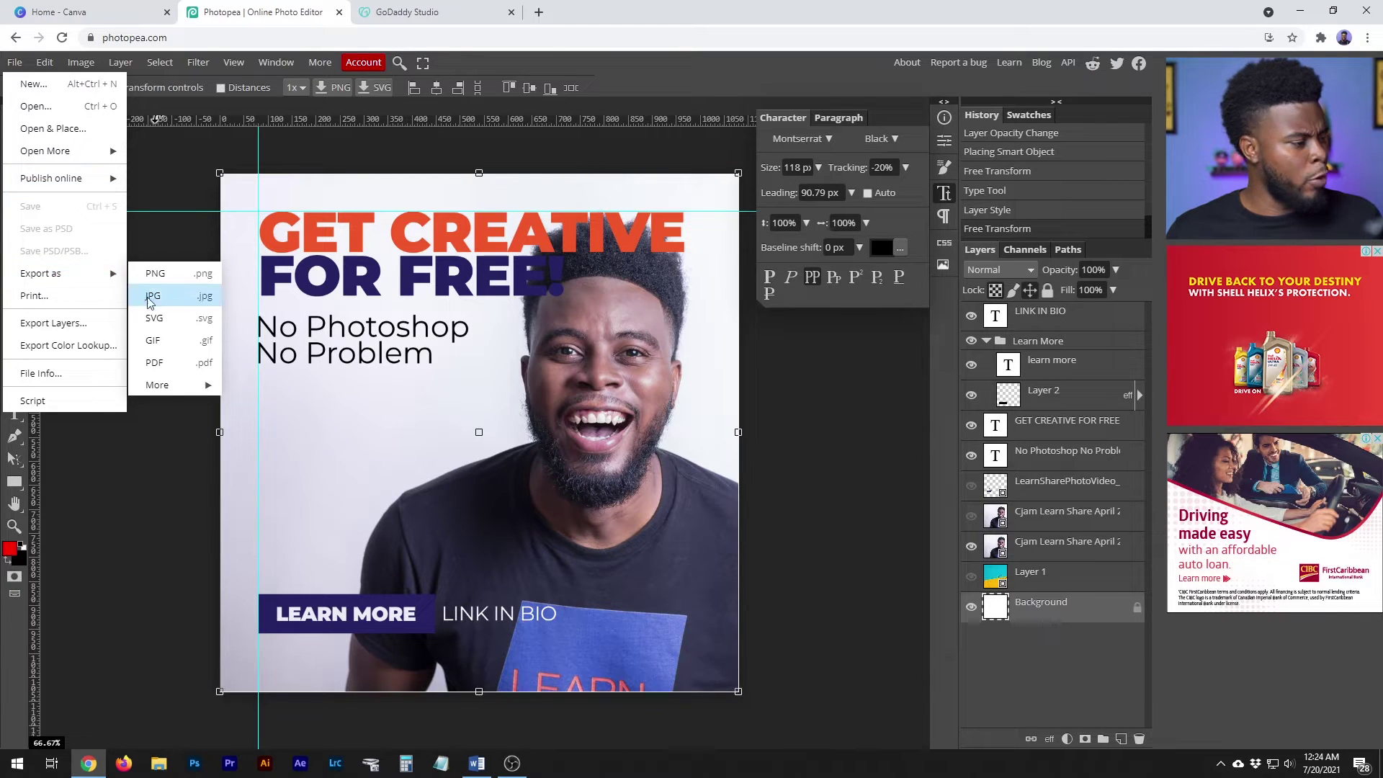
mouse_move(157, 385)
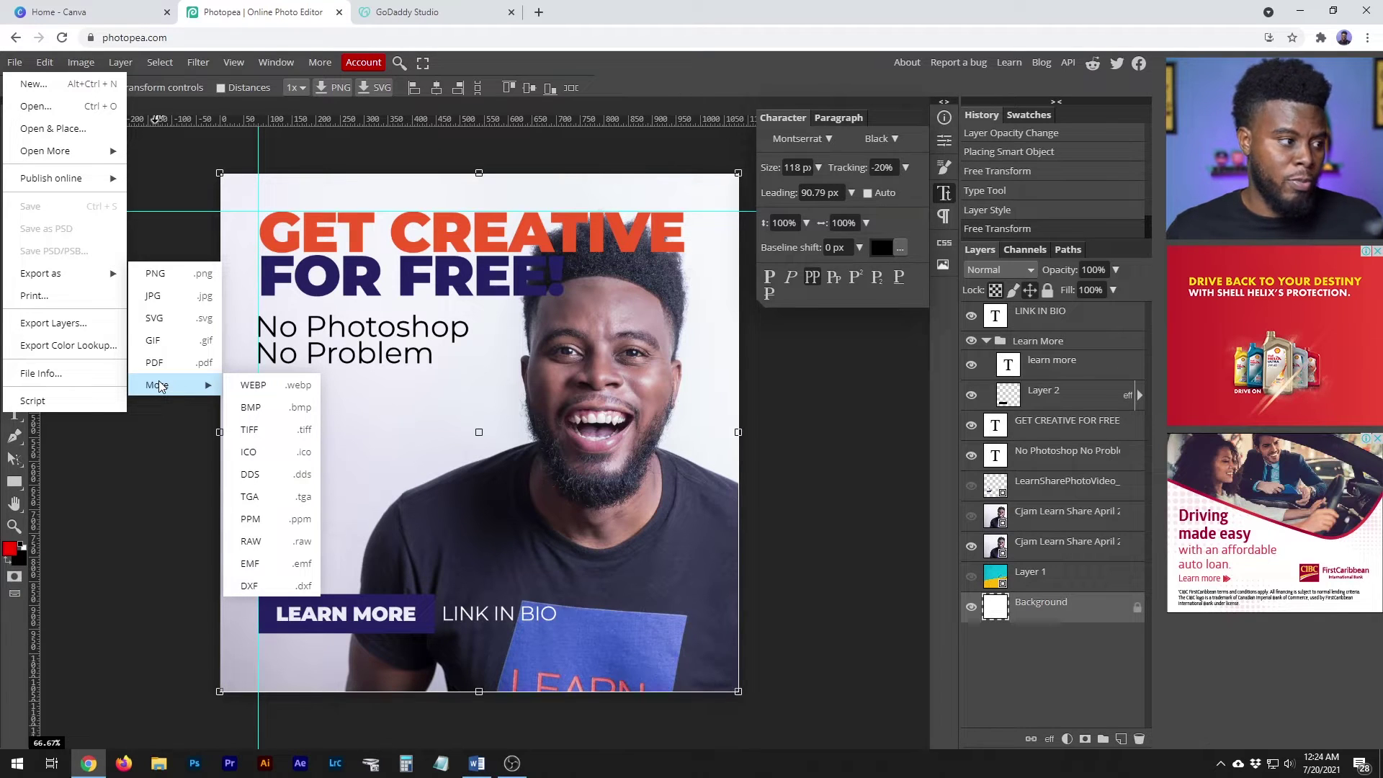
click(173, 308)
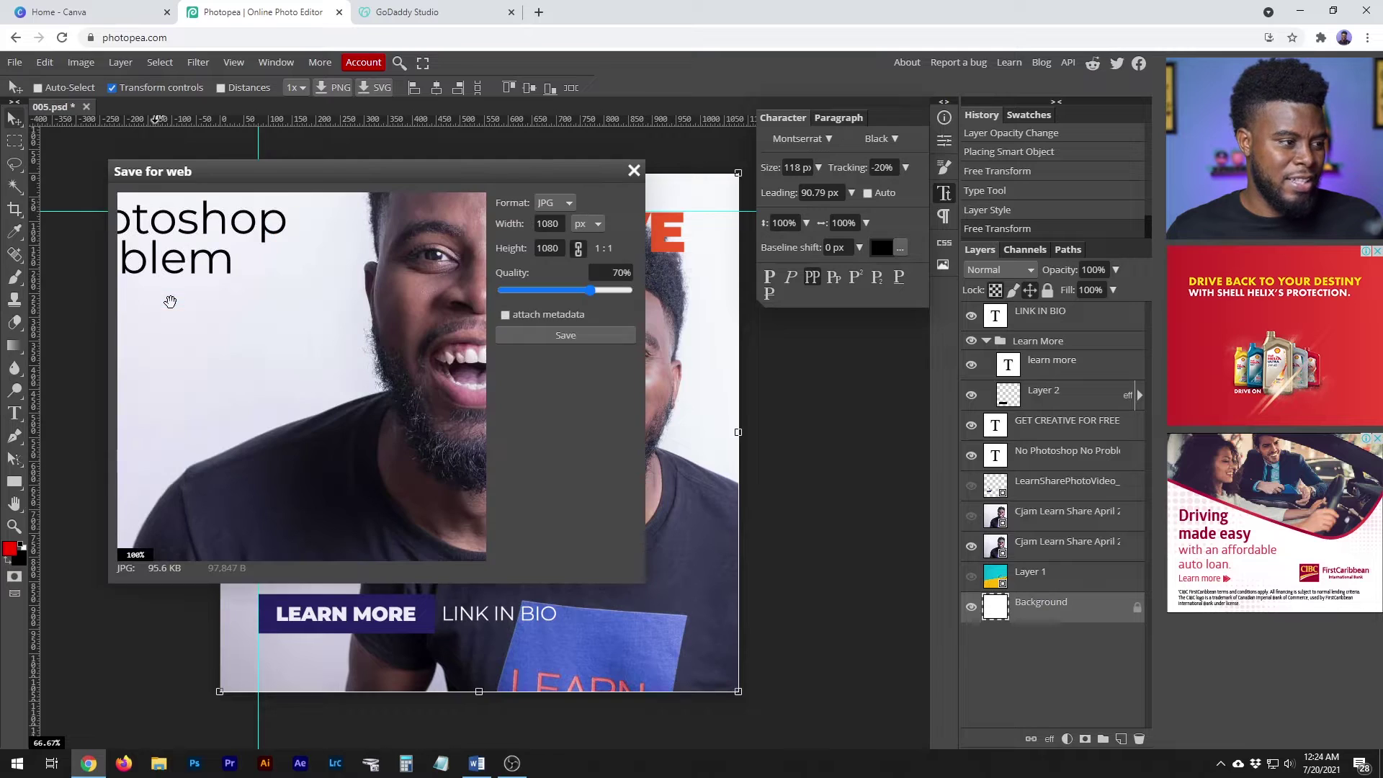
Raise the JPG export quality to 100%, keeping the 1080 width
drag(332, 172, 387, 188)
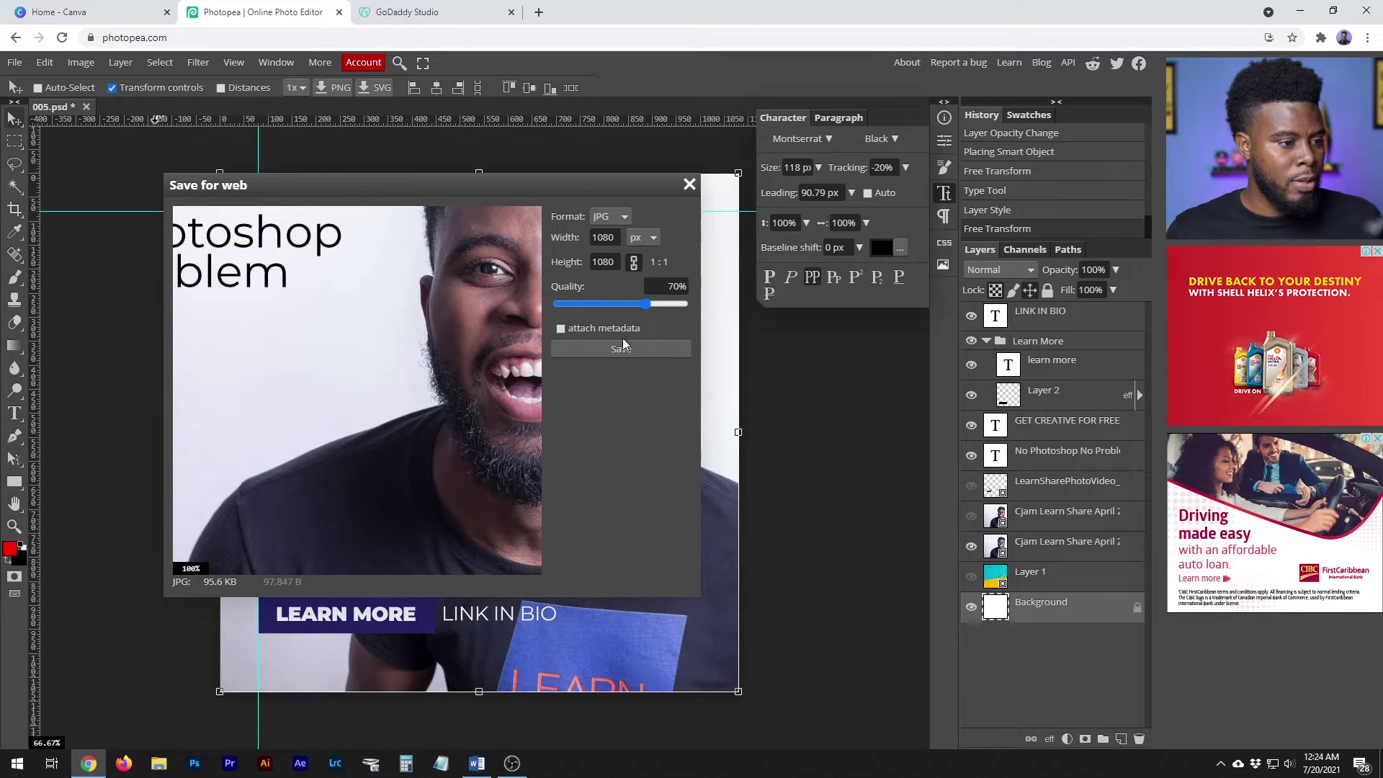
drag(646, 304, 706, 310)
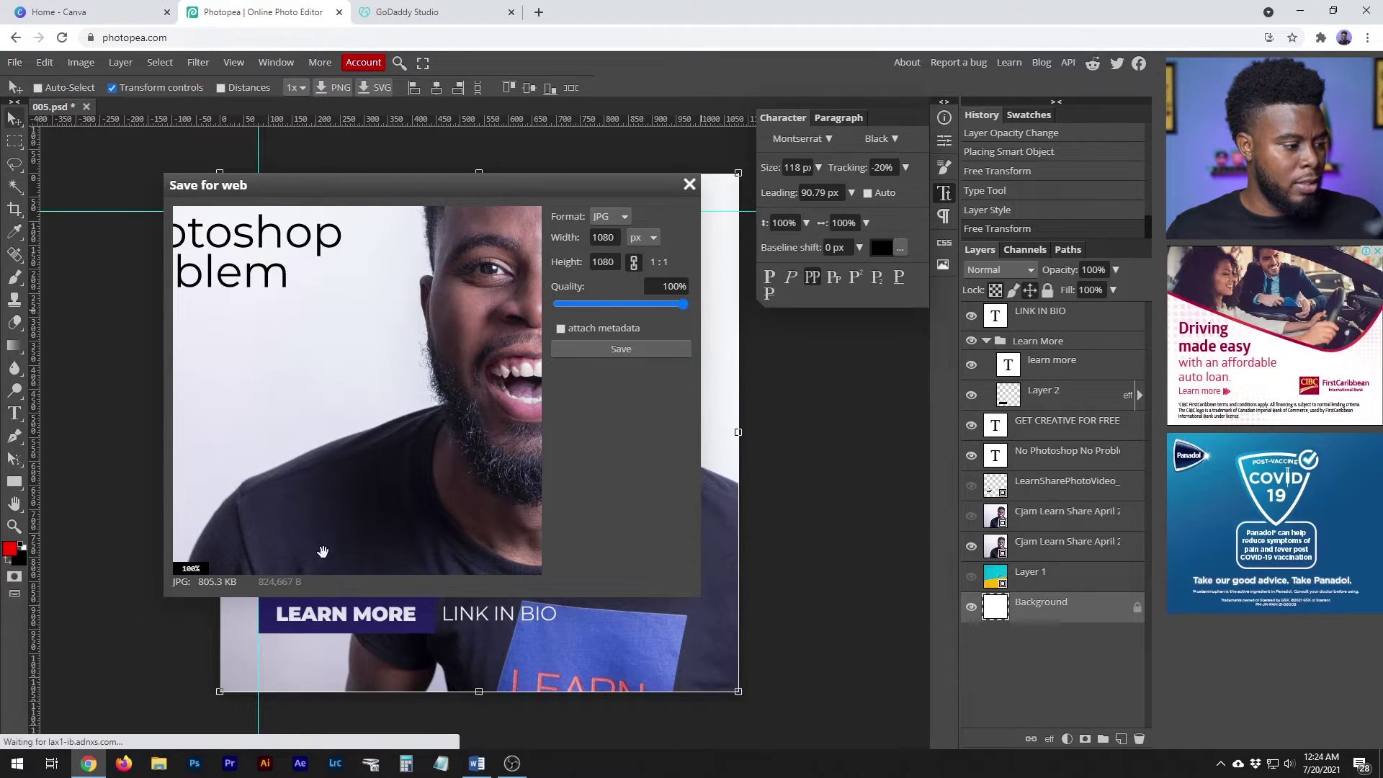
scroll(382, 425, down, 1)
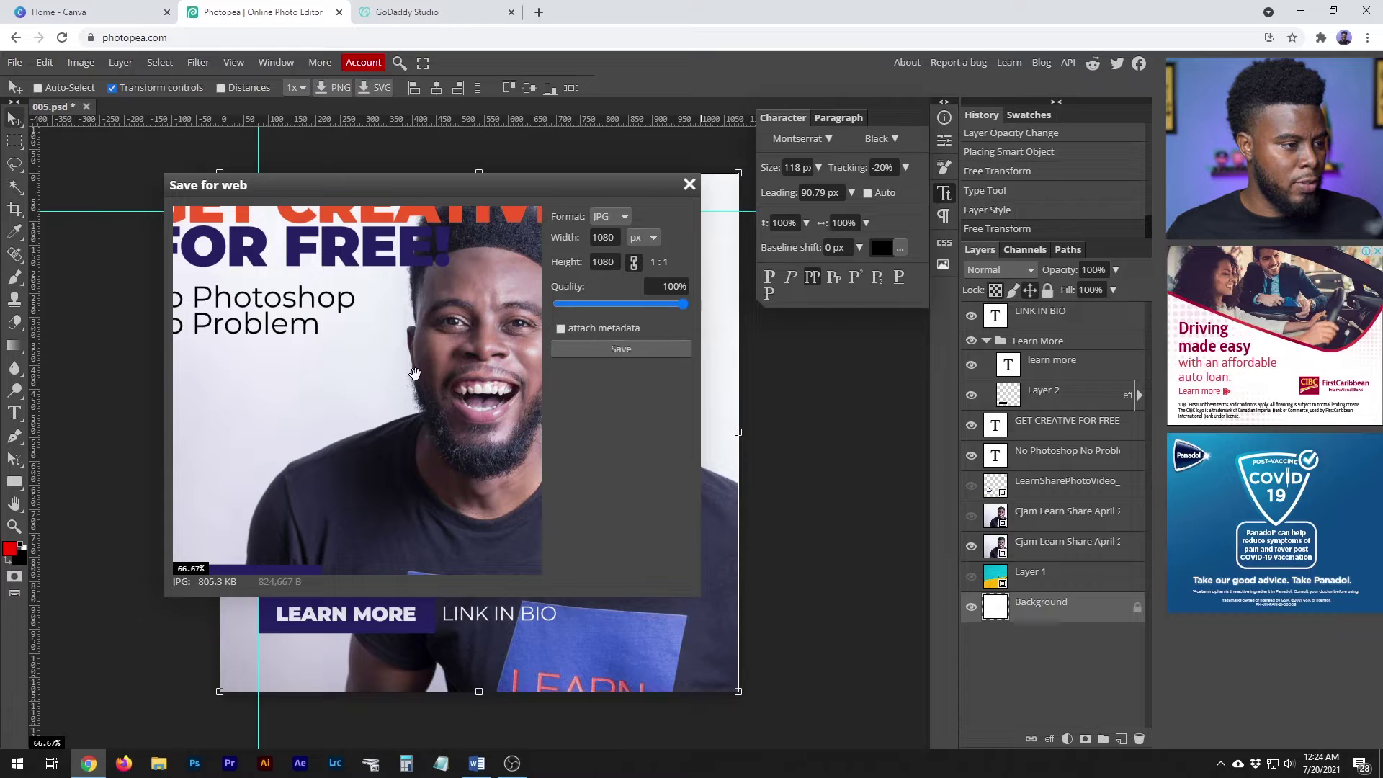
scroll(415, 373, down, 1)
scroll(415, 373, down, 1)
scroll(432, 352, up, 1)
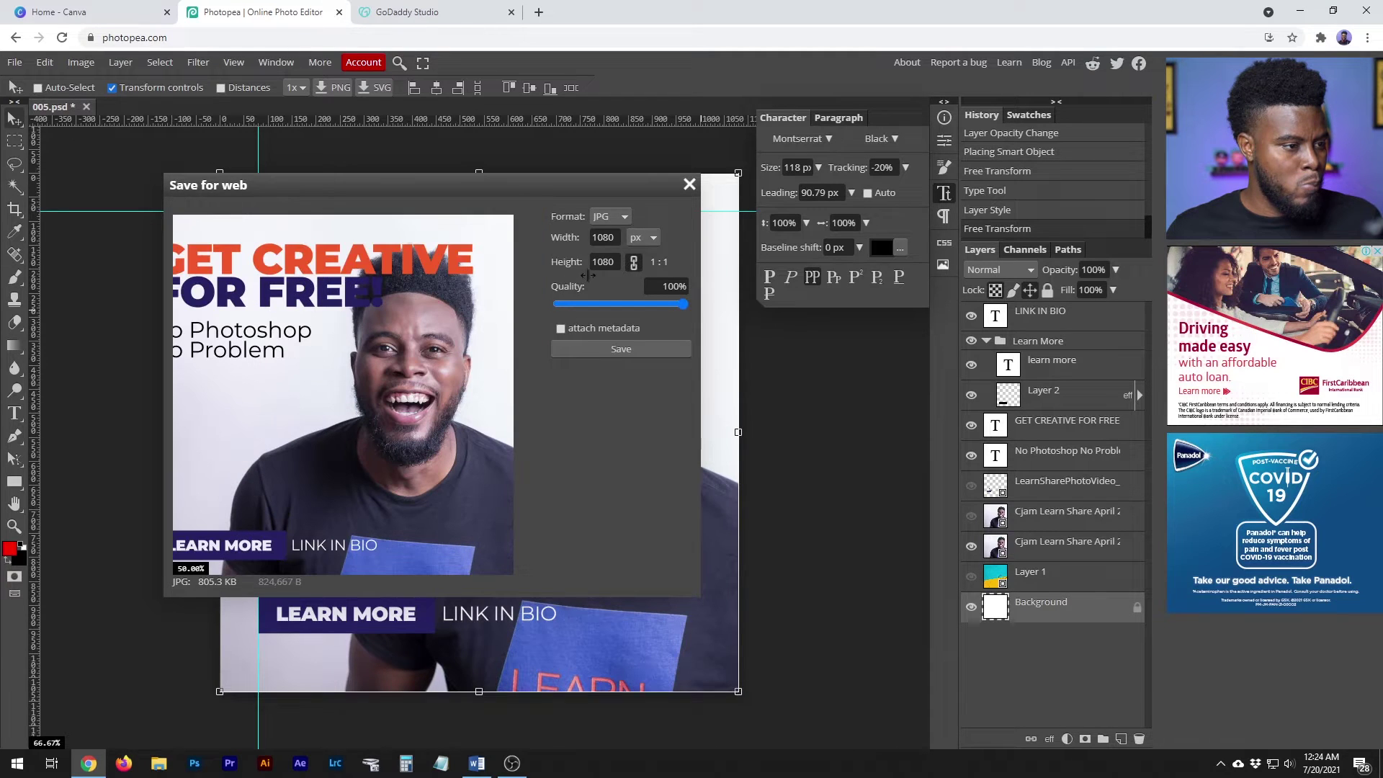
click(621, 236)
click(603, 237)
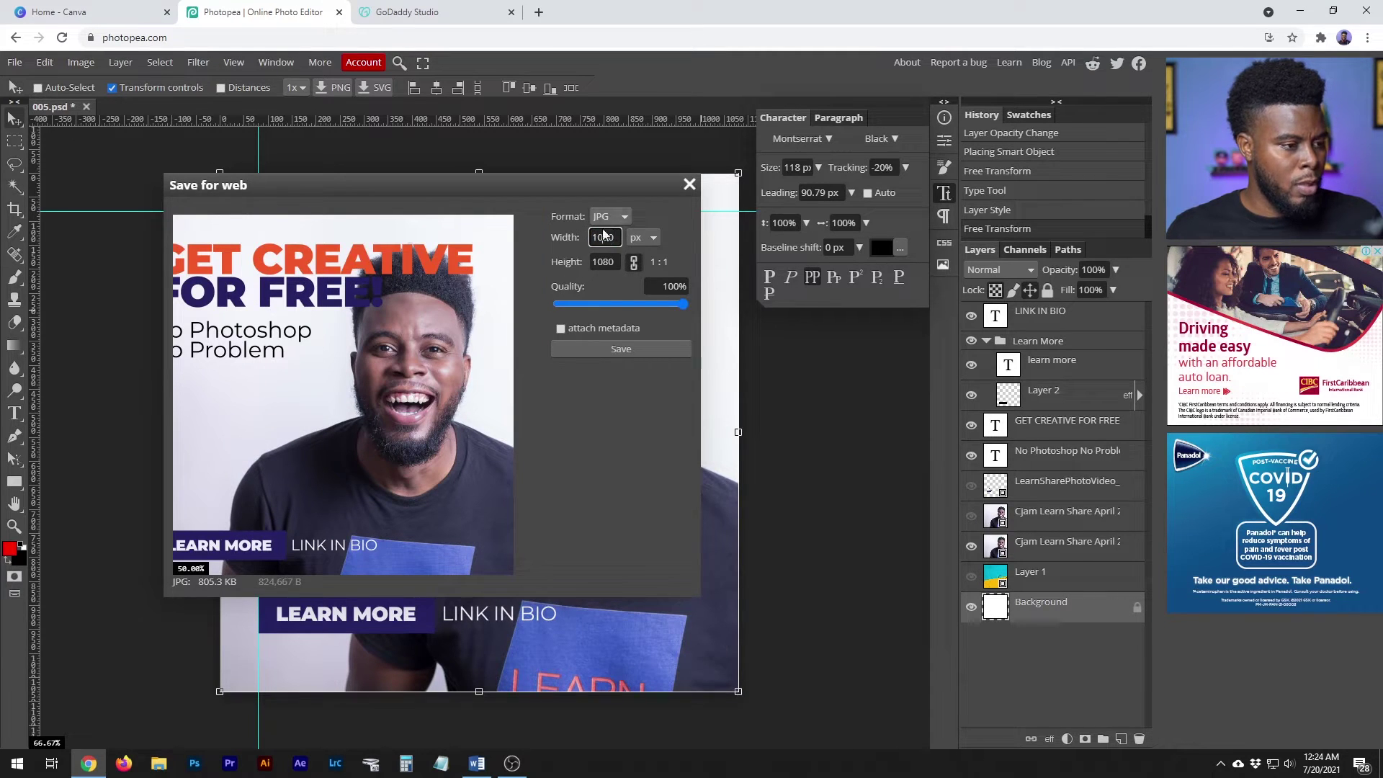
scroll(442, 320, down, 1)
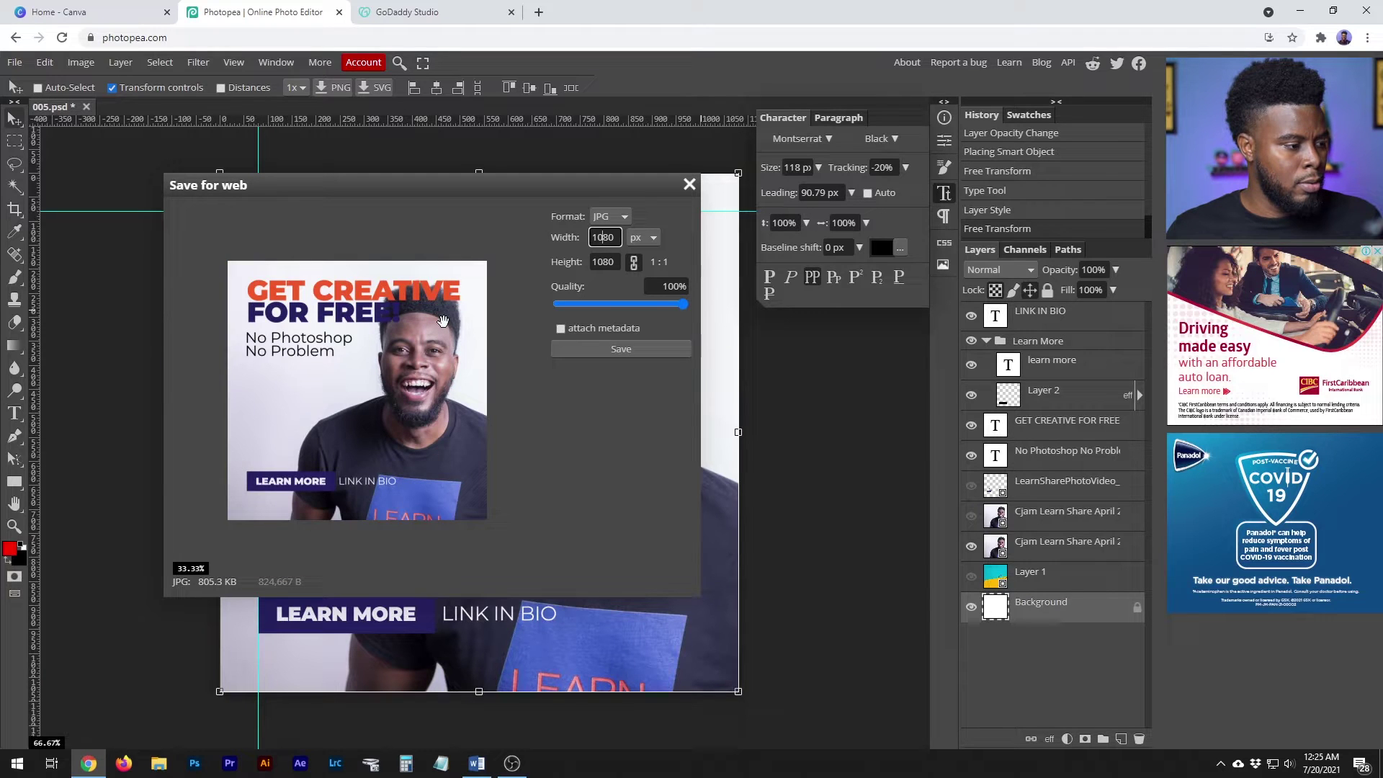
scroll(443, 320, up, 1)
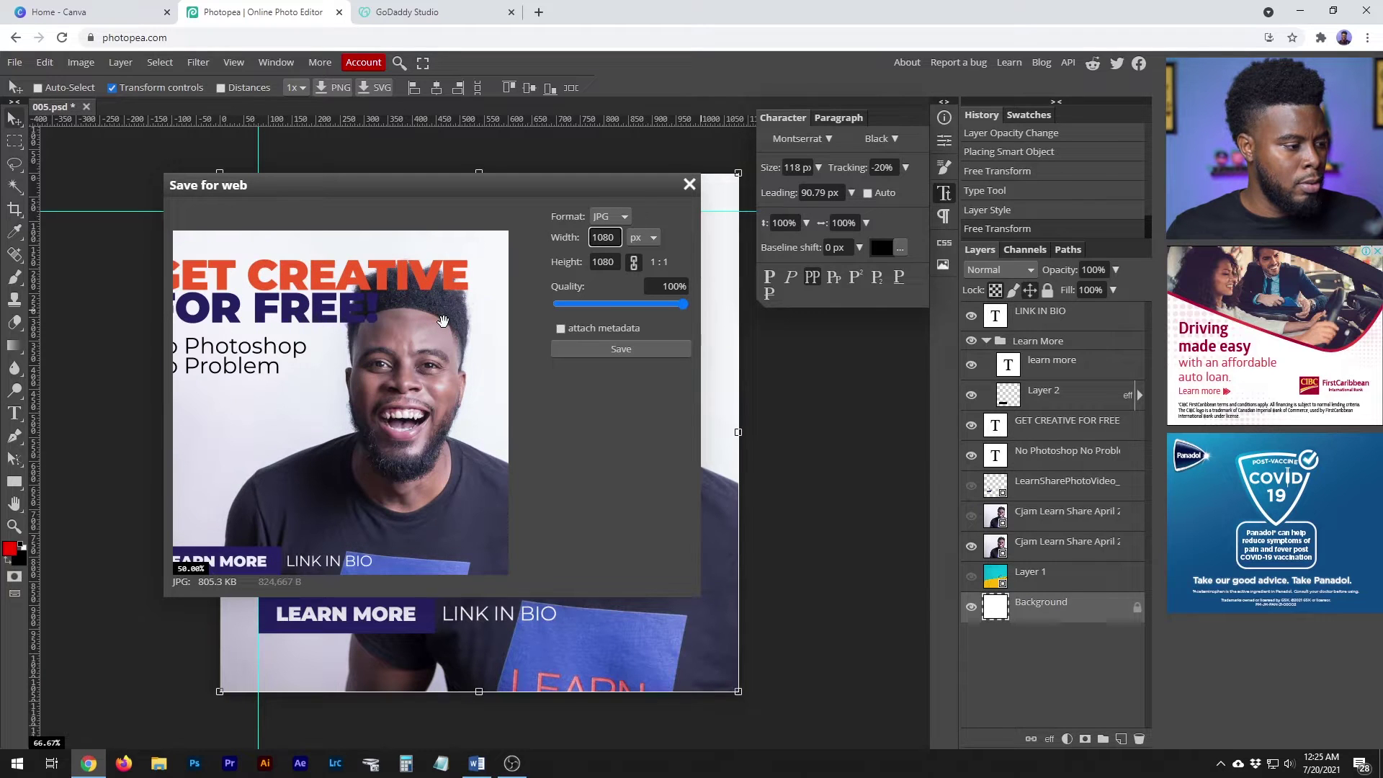
Save the JPG into the LSPV 052 folder, appending text after the 005 file name
click(596, 349)
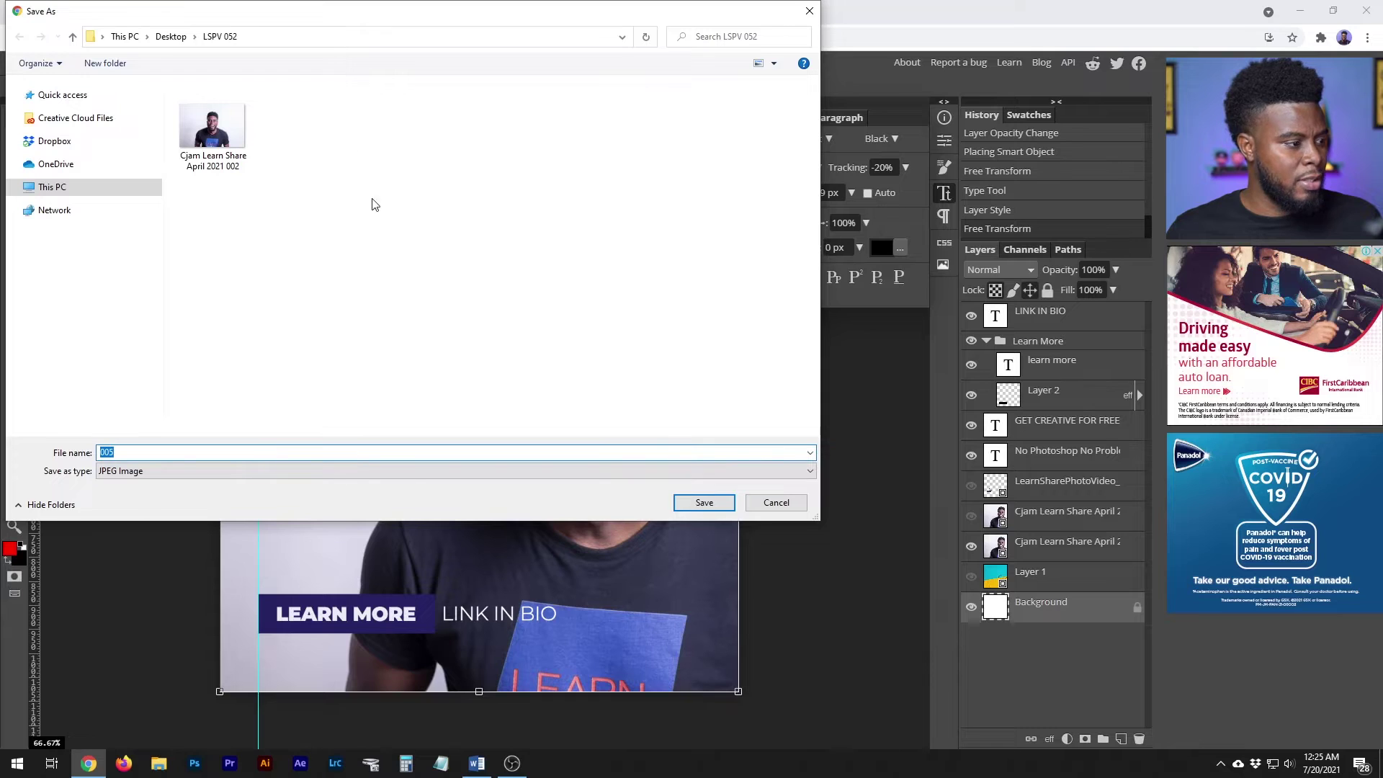
key(End)
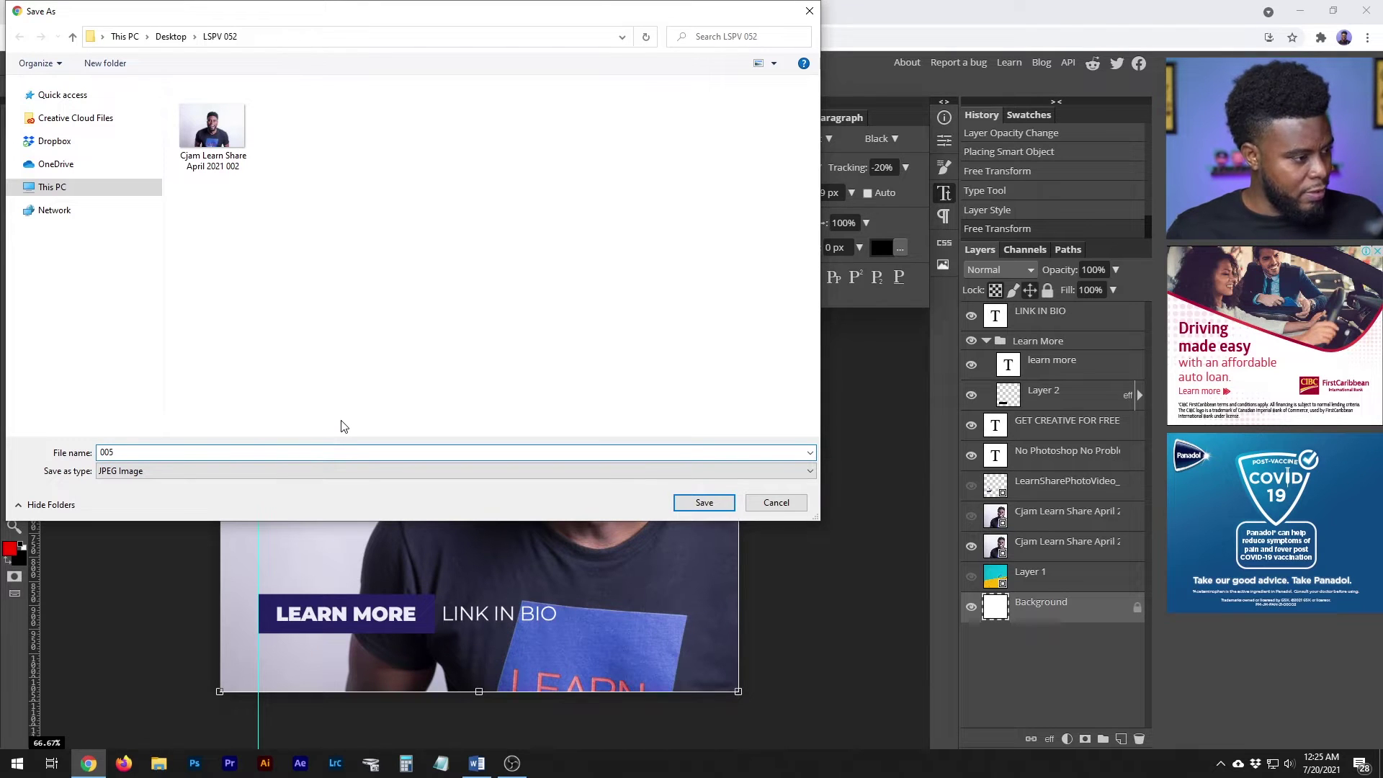
text( Learn)
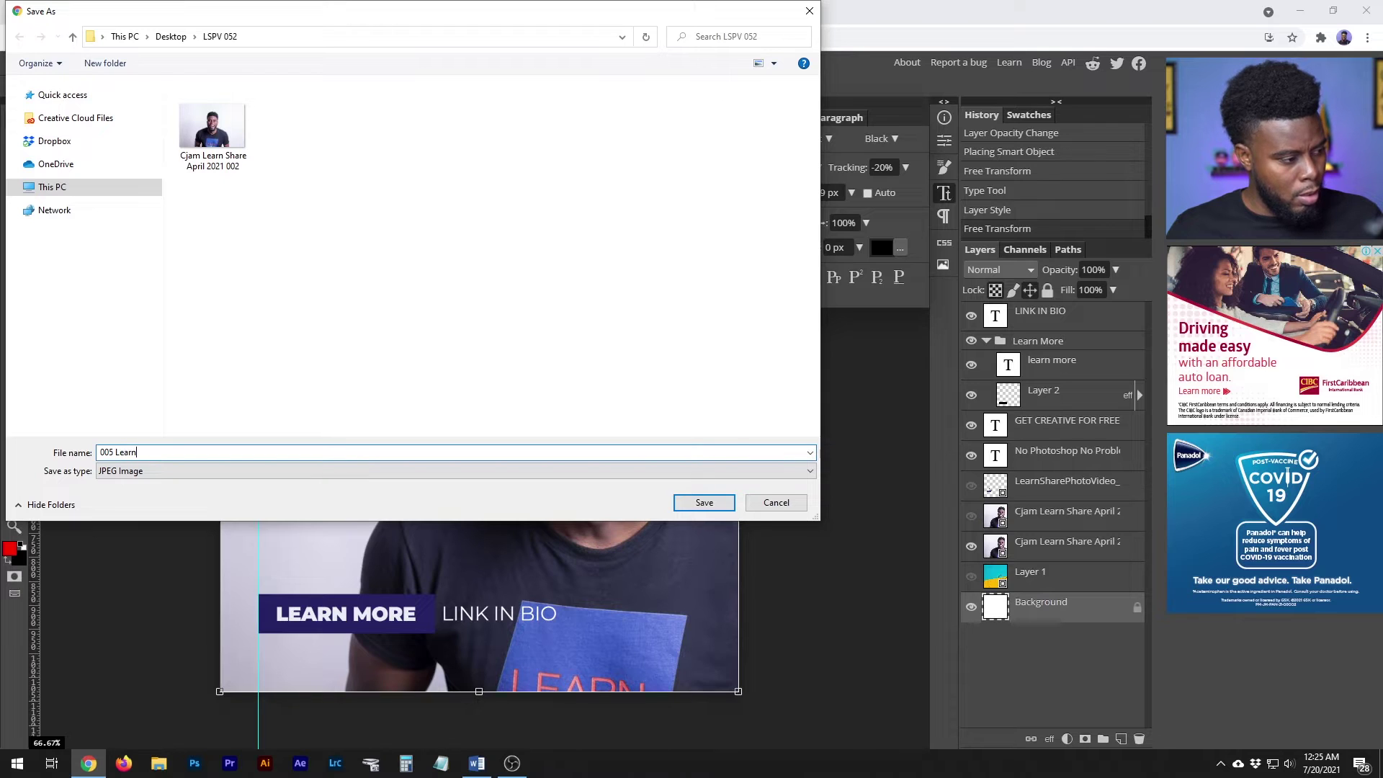
key(BackSpace)
key(BackSpace)
key(BackSpace)
key(BackSpace)
text(SPV )
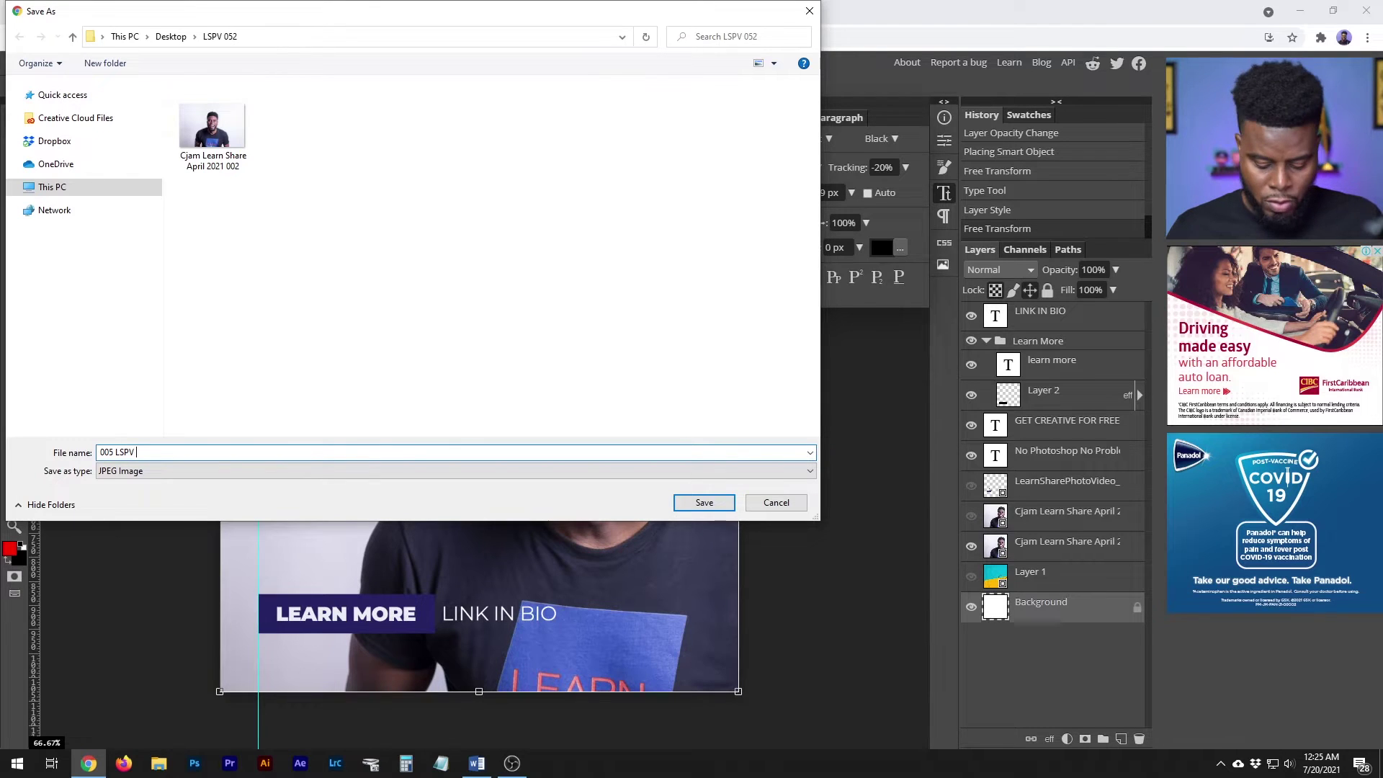
text(FREE P)
text(REE Photos)
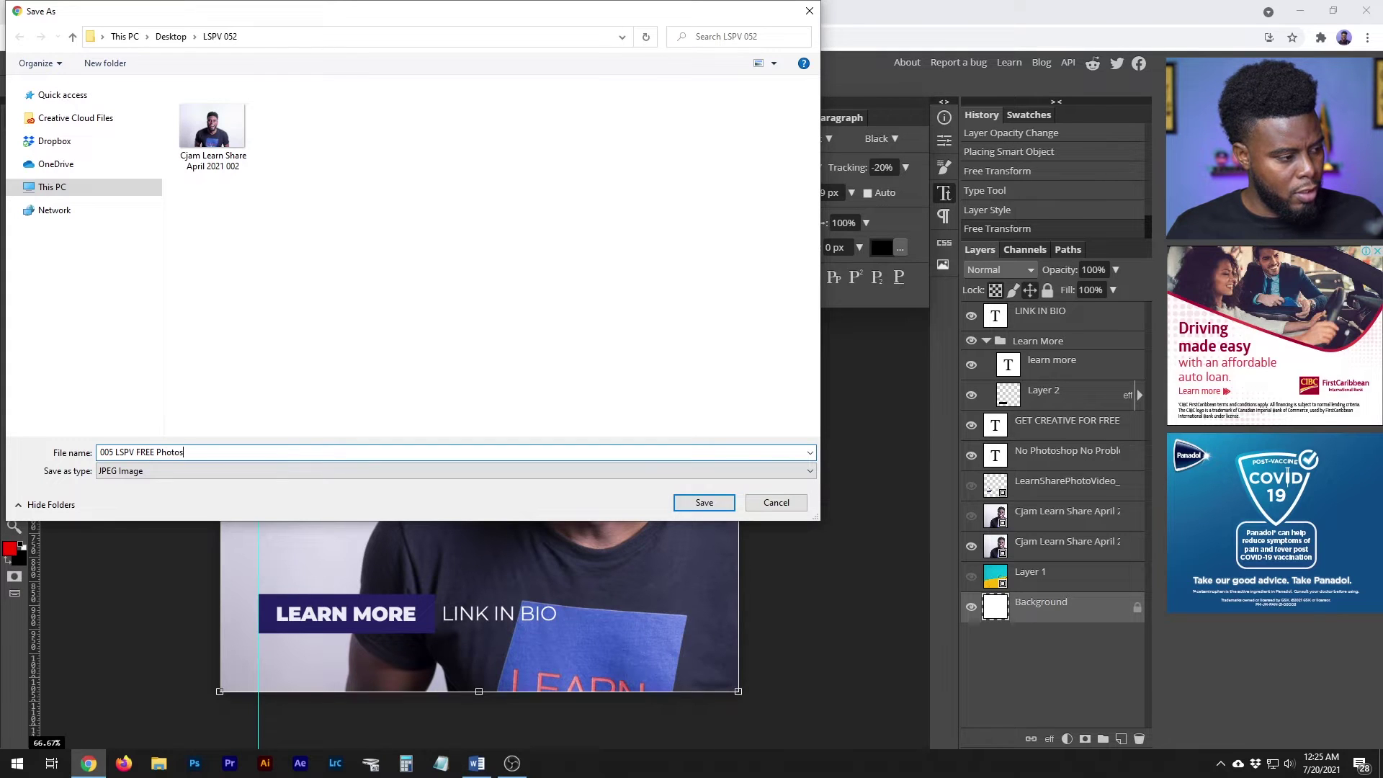
text(hop Alternat)
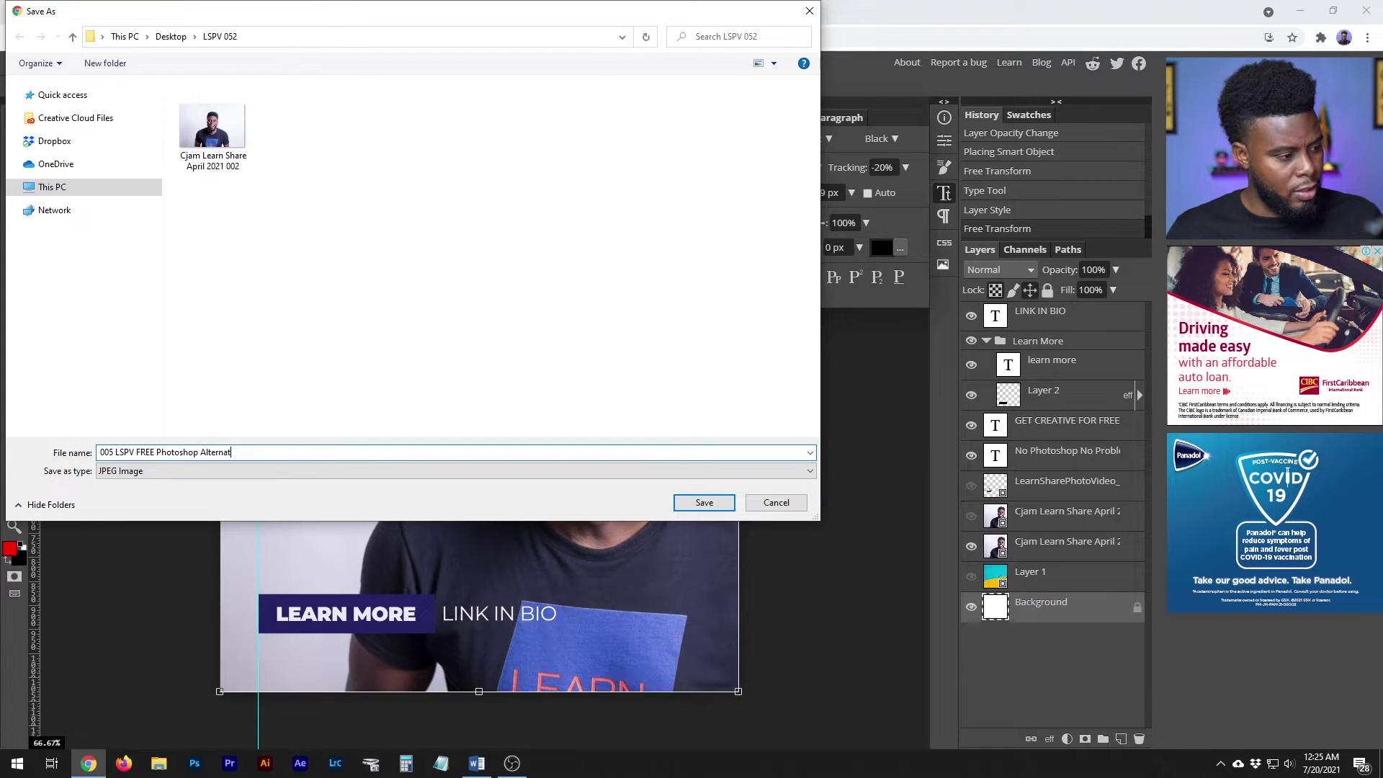
text(ives )
text(PH)
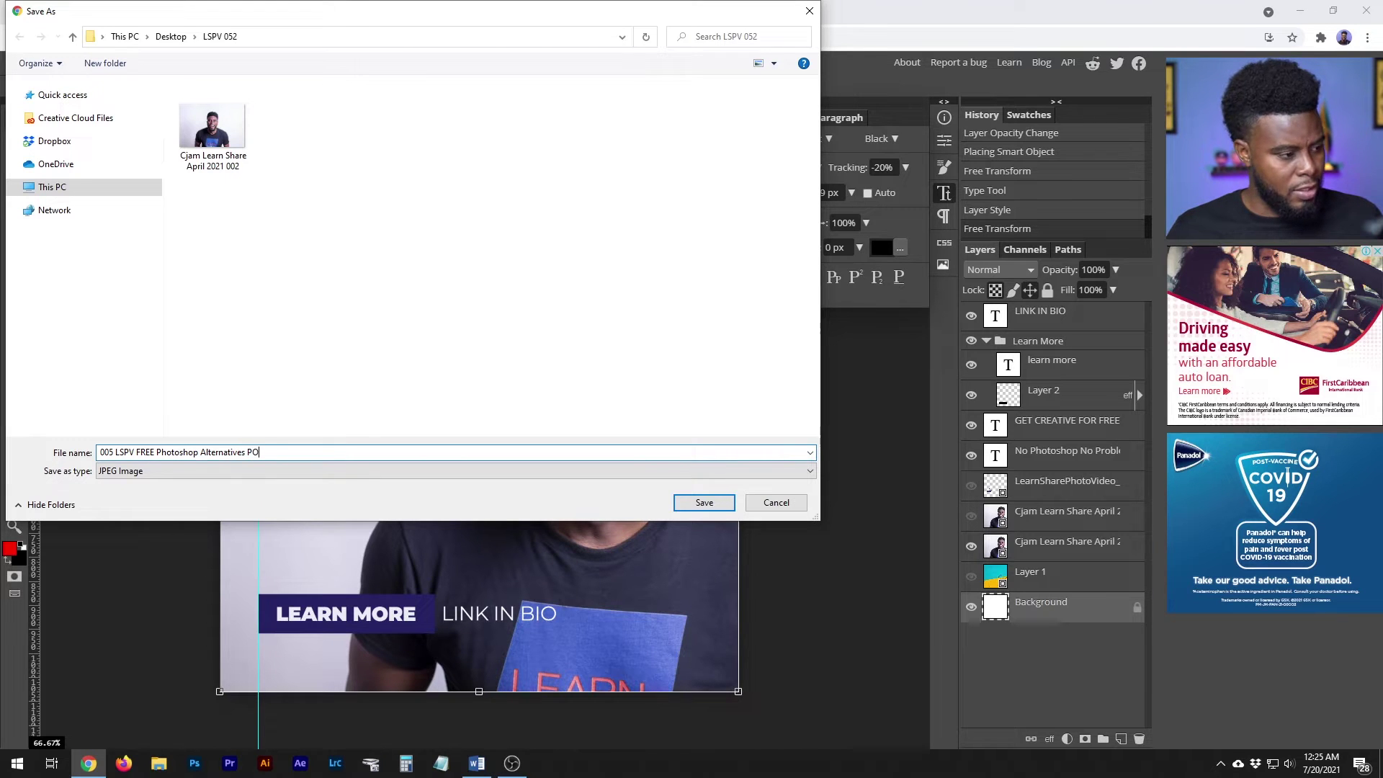
text(OTOPEA)
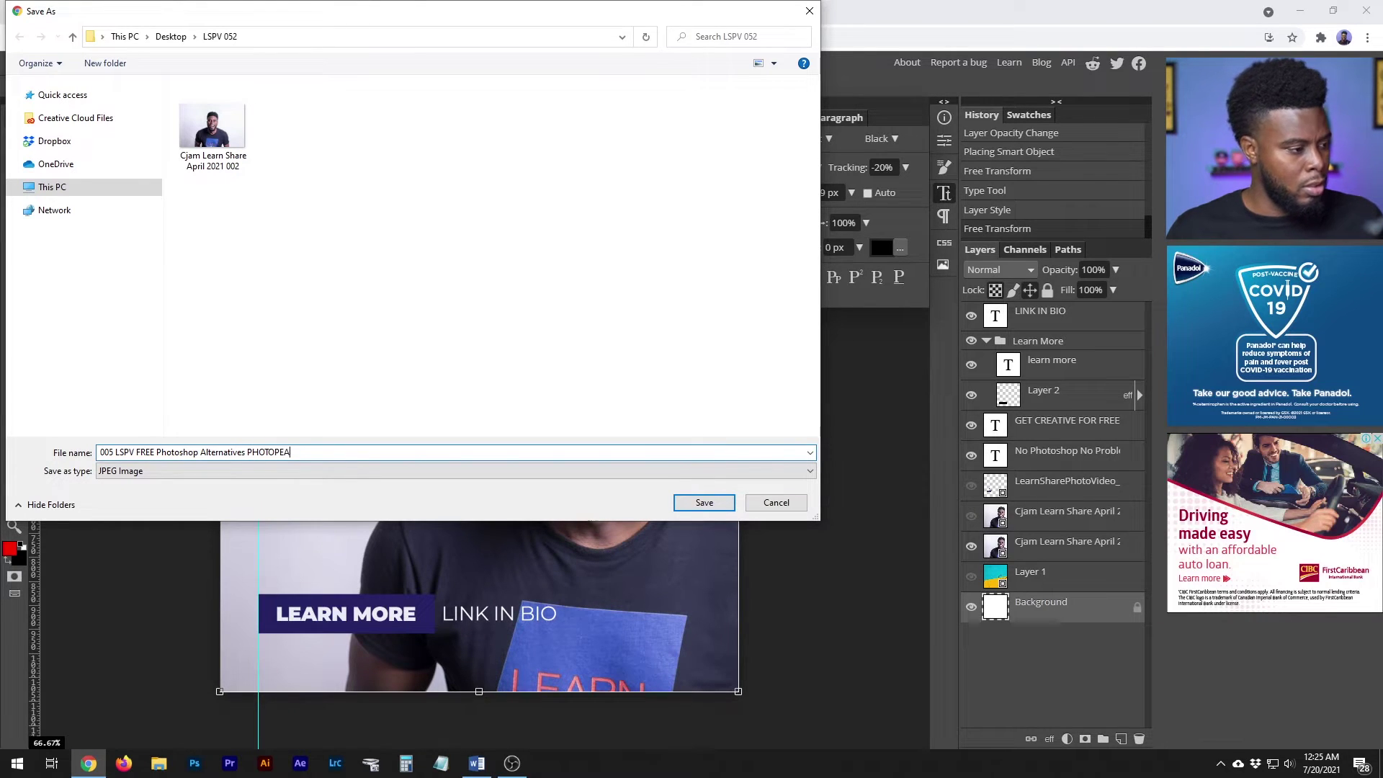
click(697, 502)
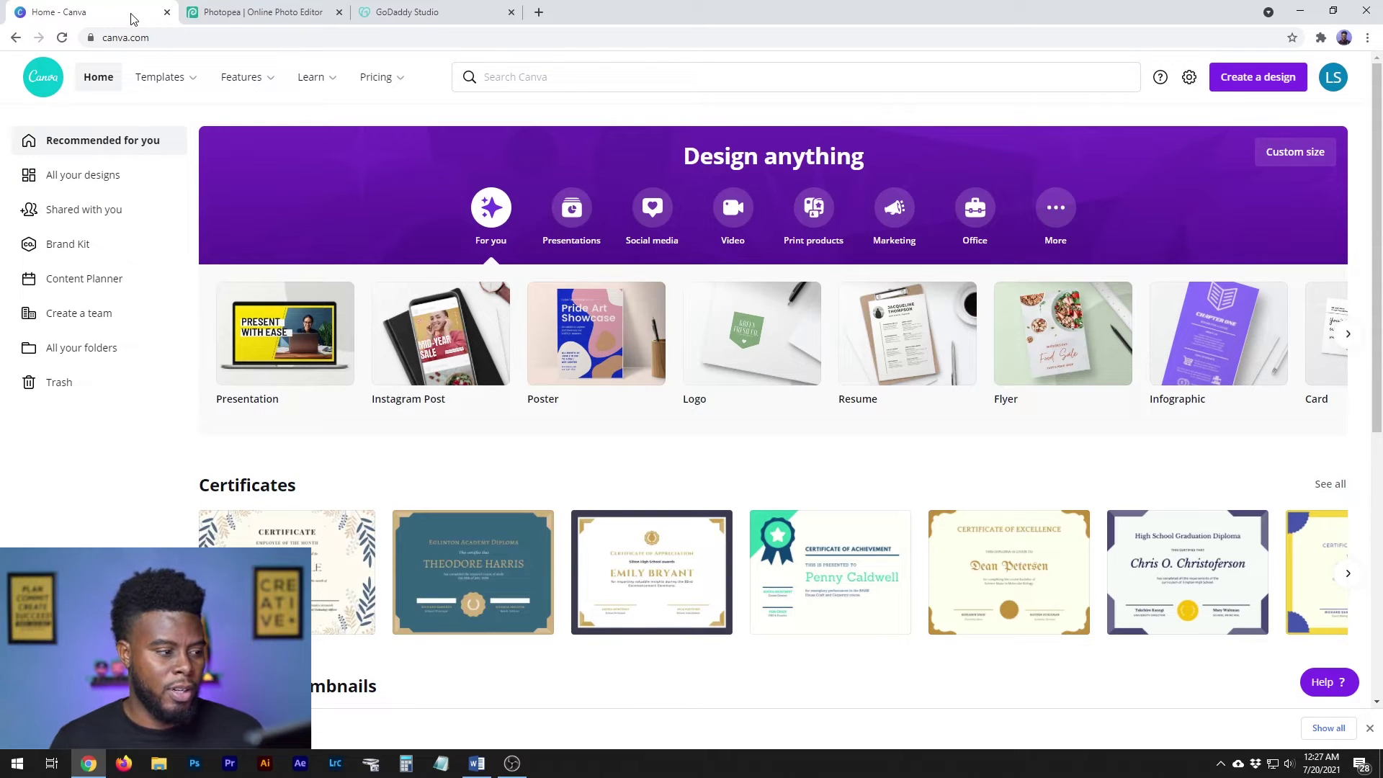
Create a new blank Instagram Post design and glance at its suggested templates
scroll(391, 430, down, 1)
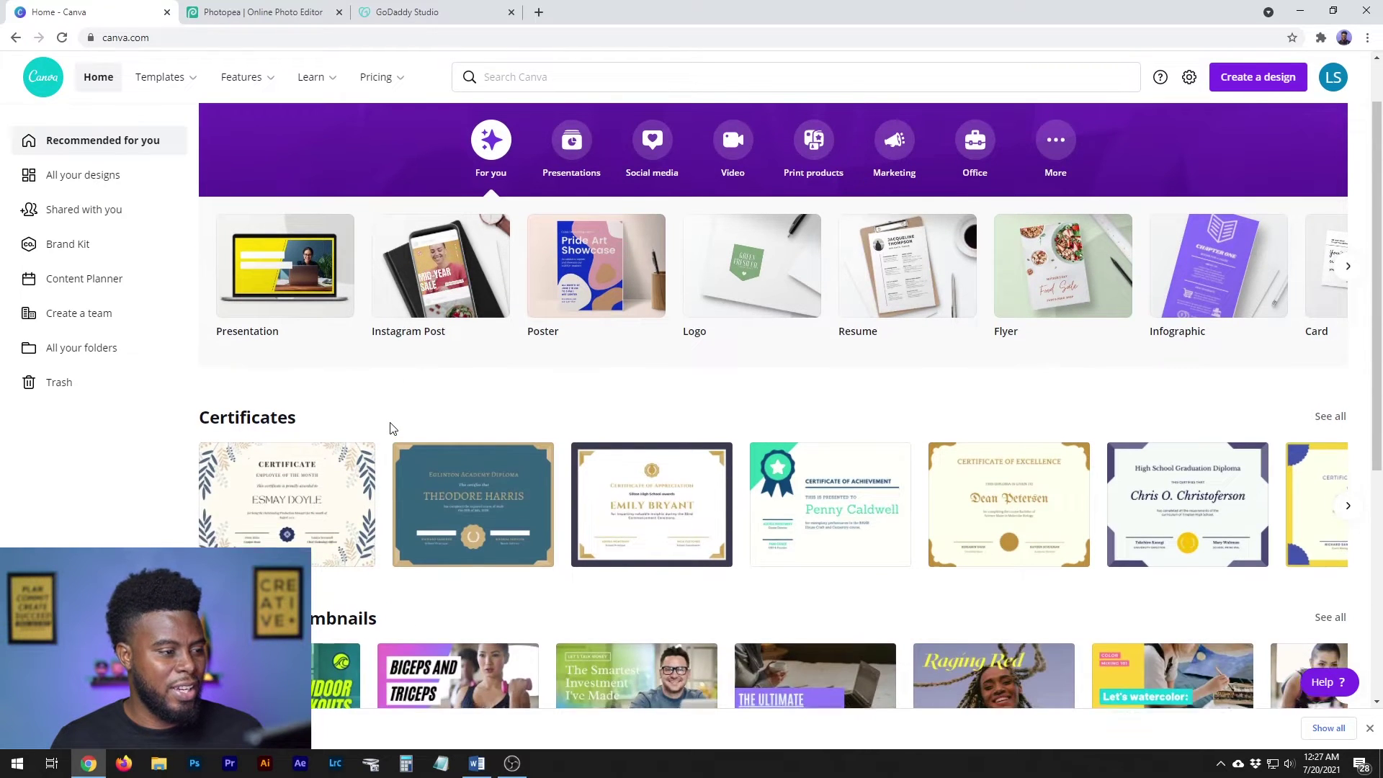
scroll(391, 430, up, 1)
scroll(391, 430, down, 1)
scroll(391, 427, up, 1)
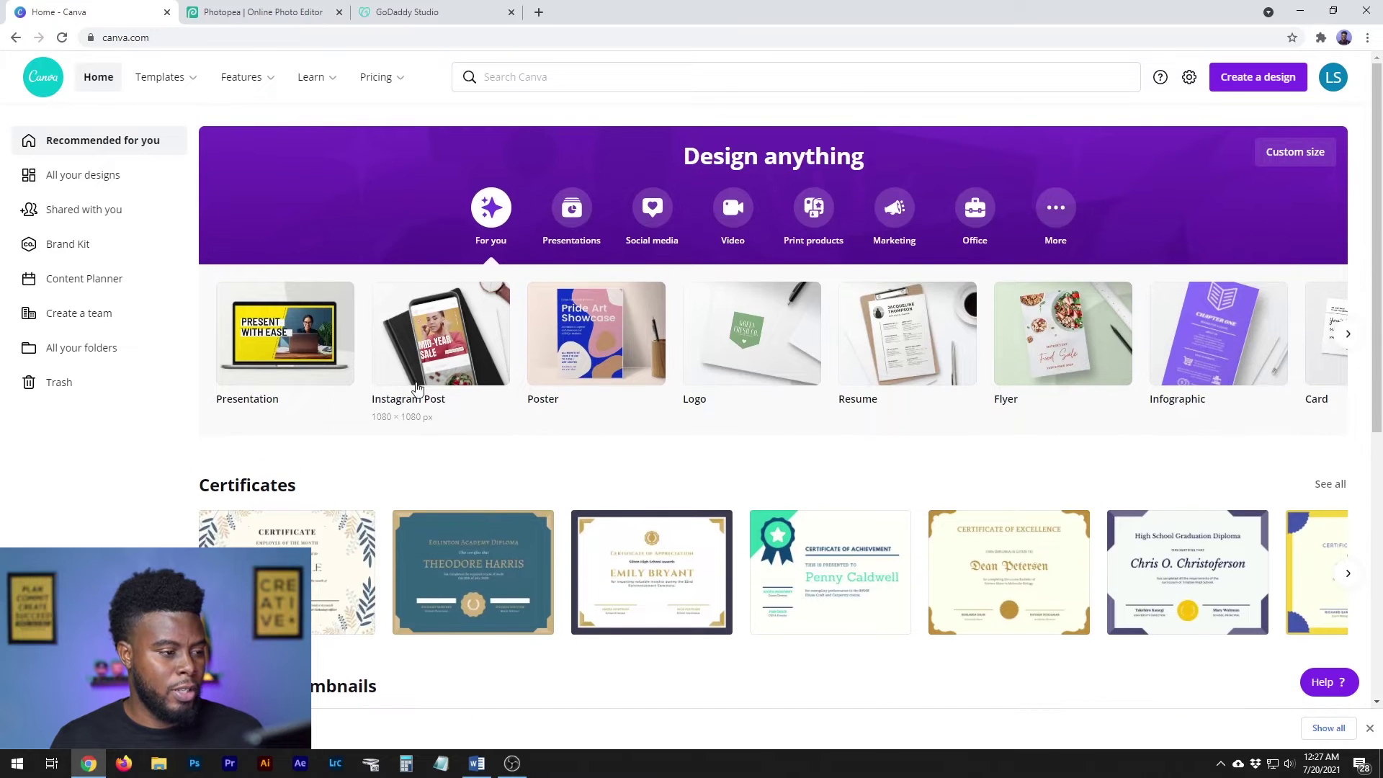
click(424, 330)
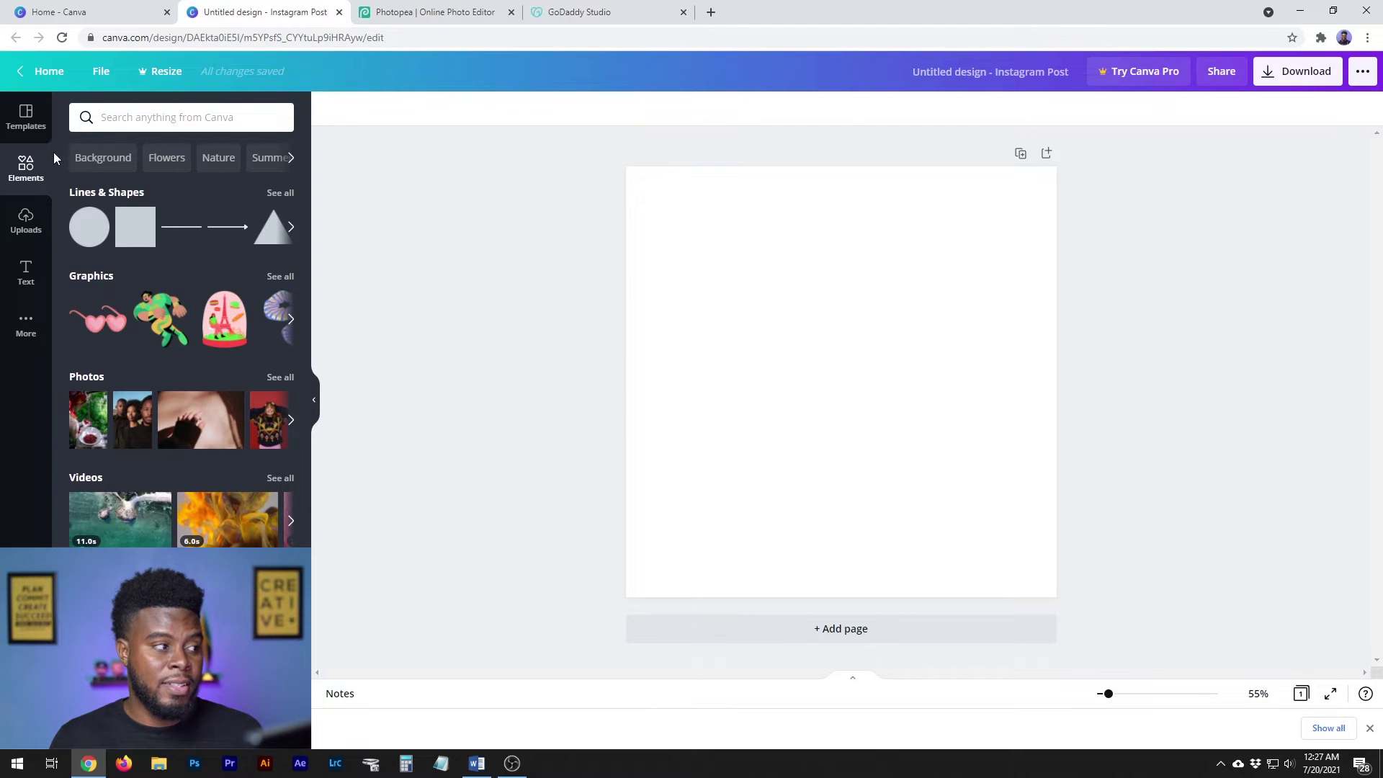
click(30, 126)
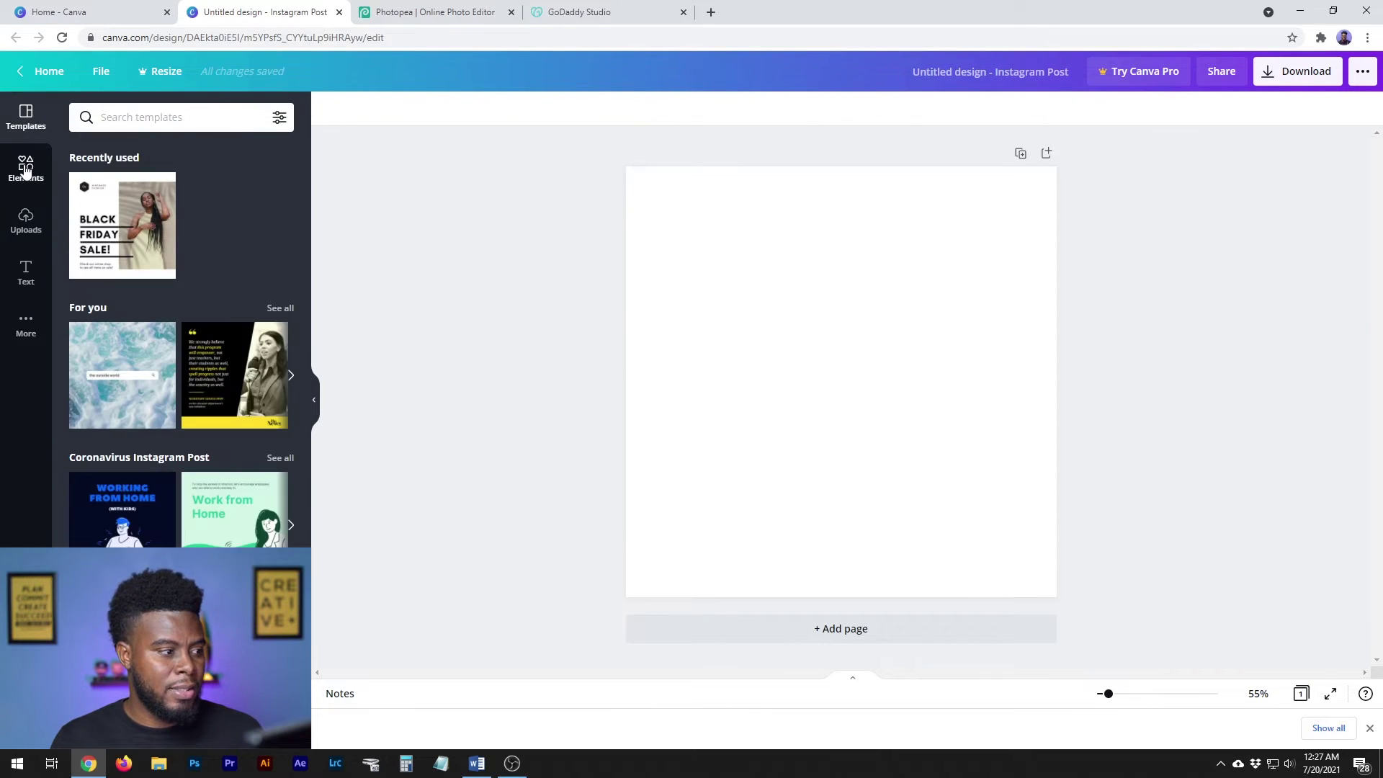
click(26, 165)
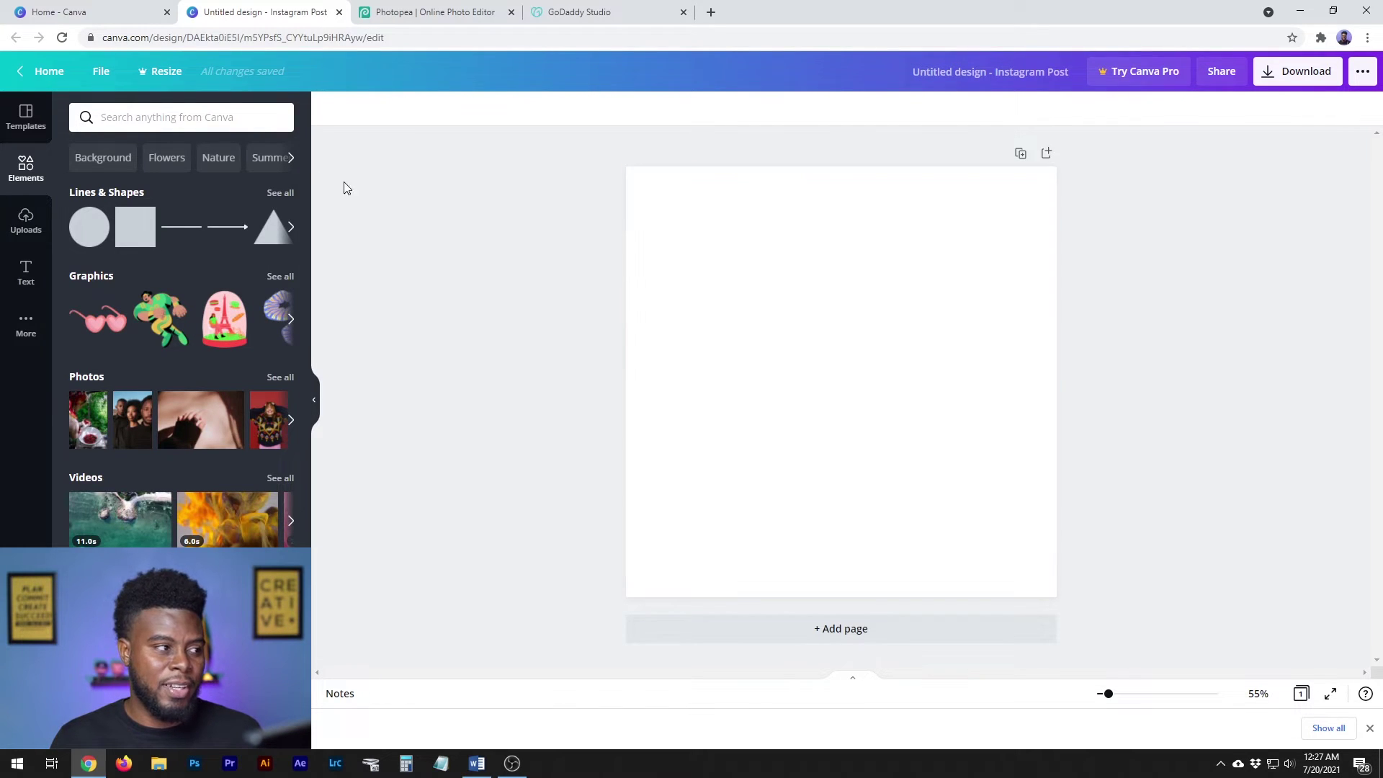
Upload the portrait photo from the computer into Canva's Uploads
click(822, 312)
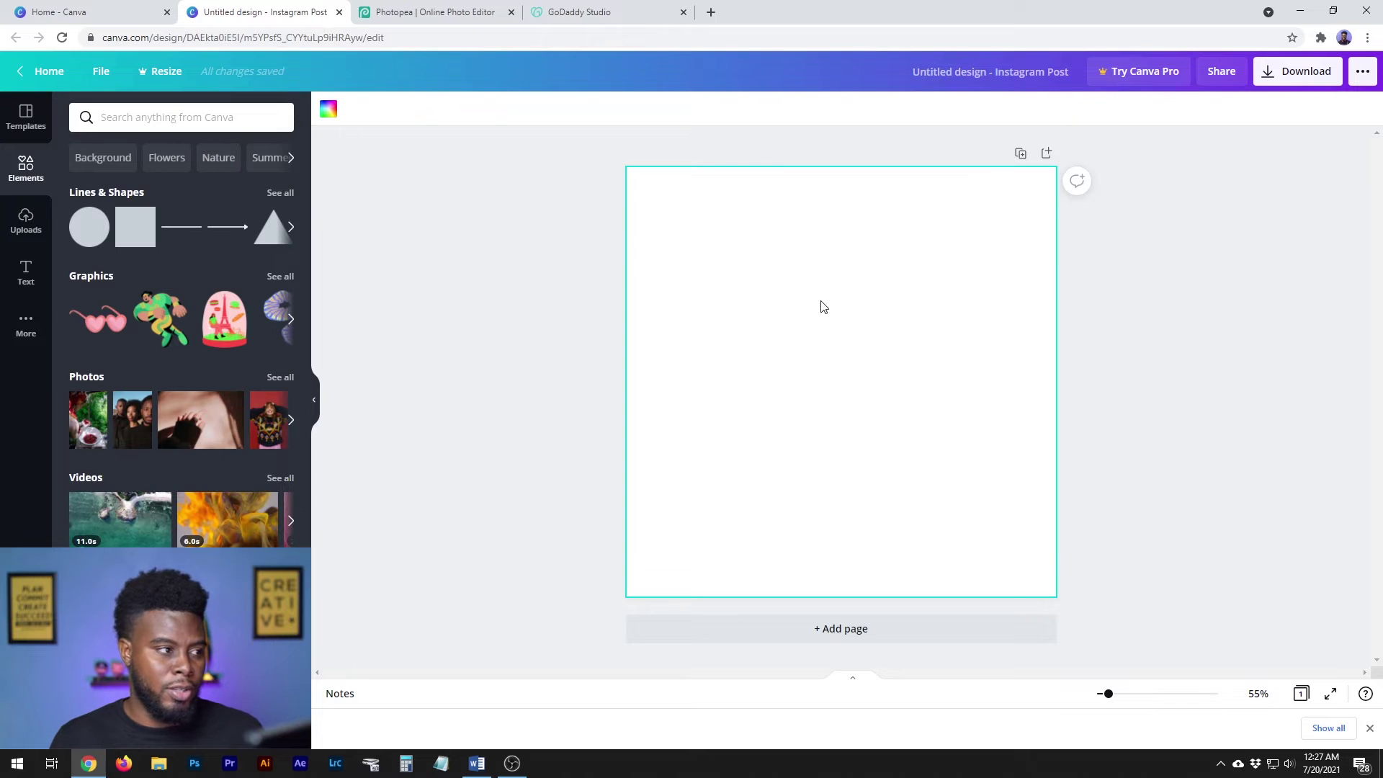
click(28, 220)
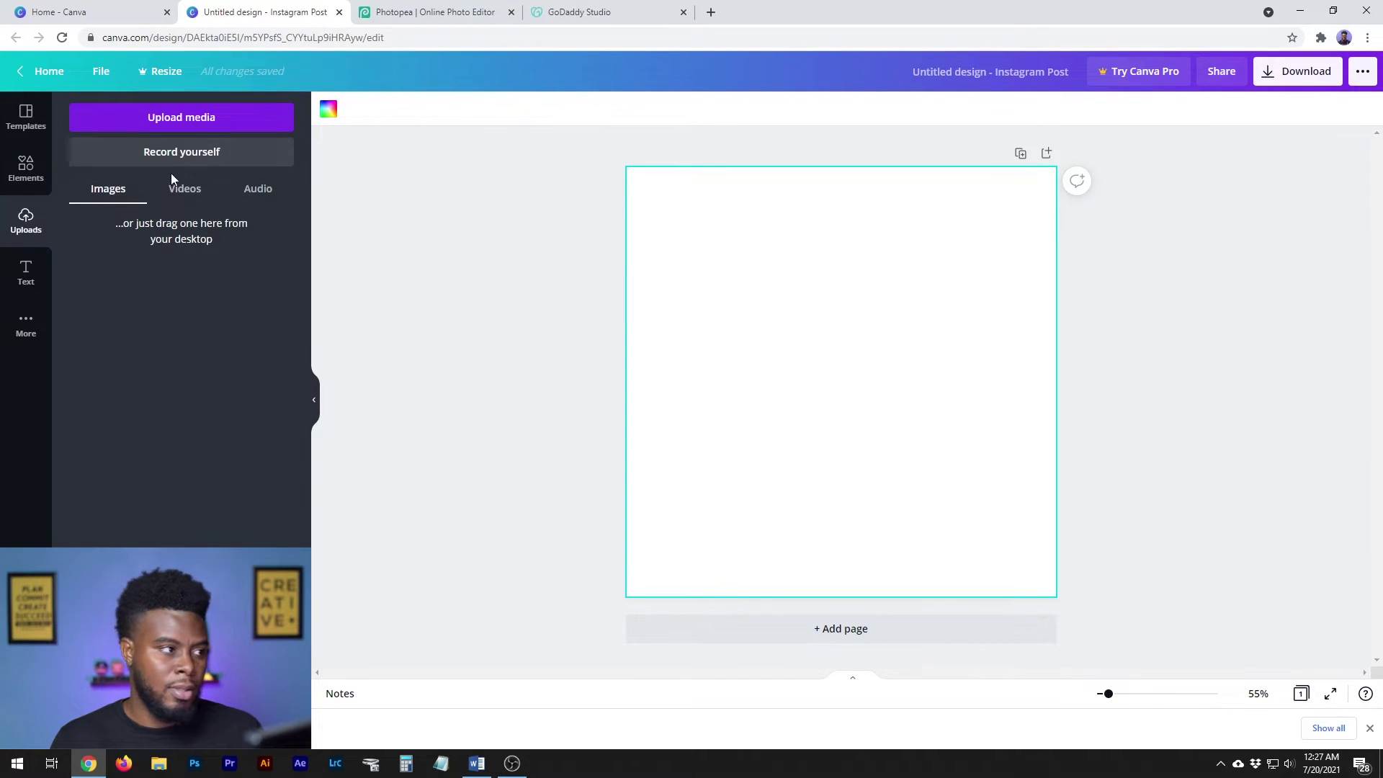
click(183, 121)
click(100, 195)
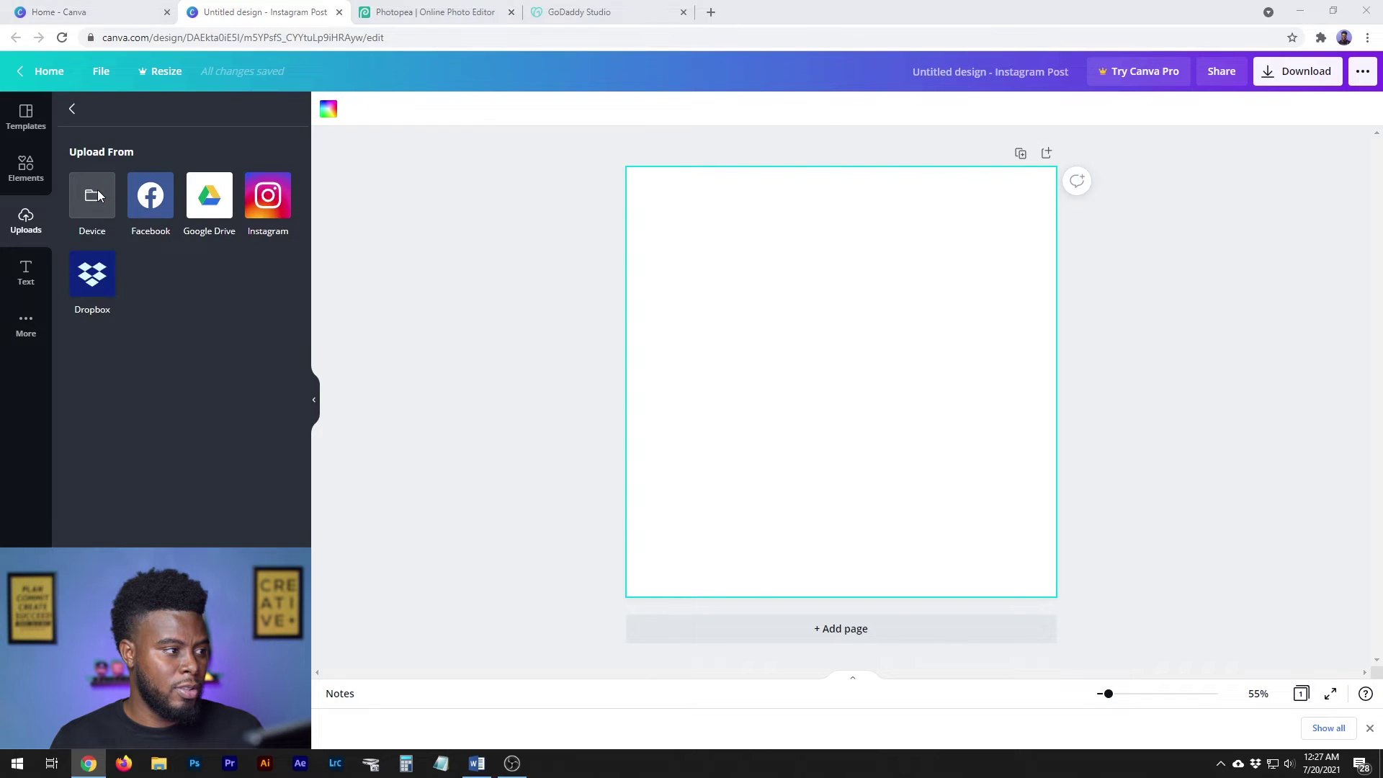
click(608, 139)
double_click(608, 139)
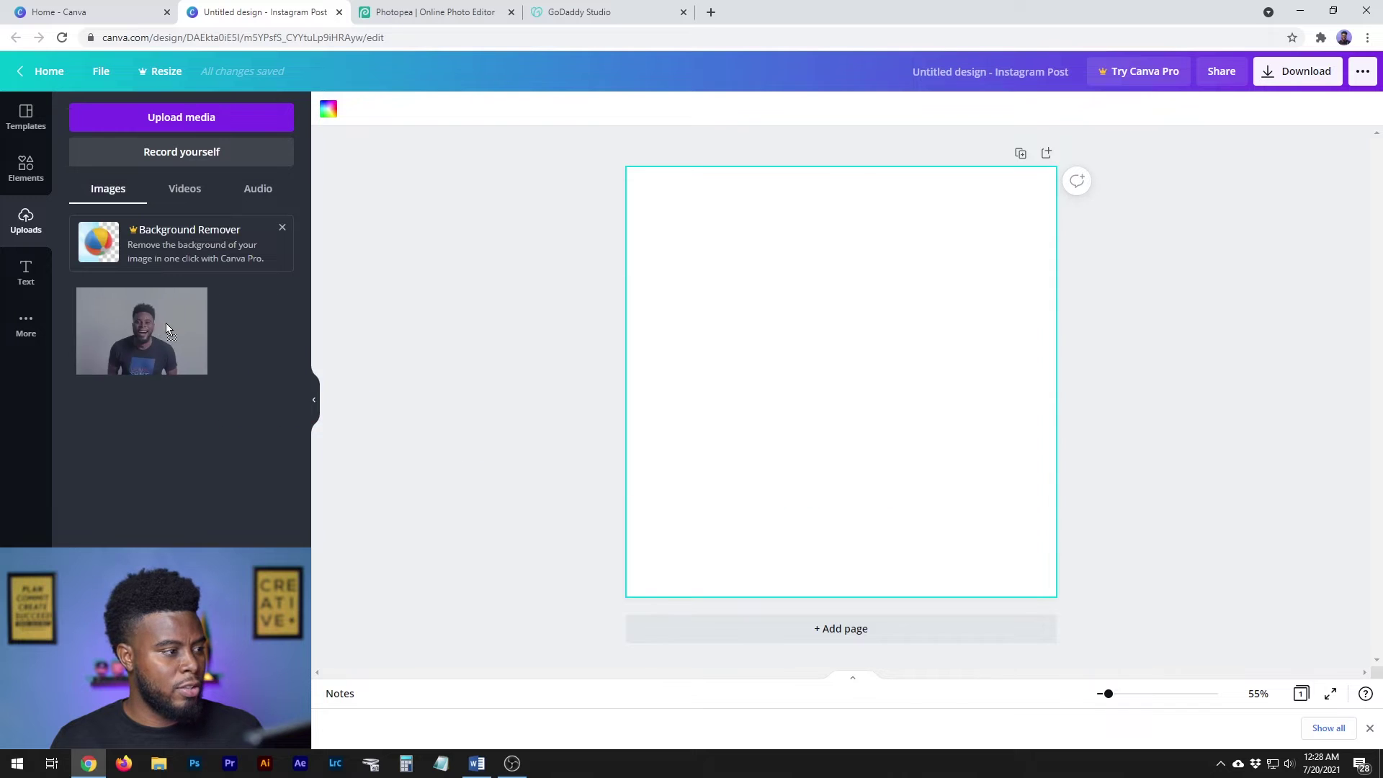
Place the uploaded photo on the page, enlarge it to cover it, then delete it
drag(166, 324, 793, 320)
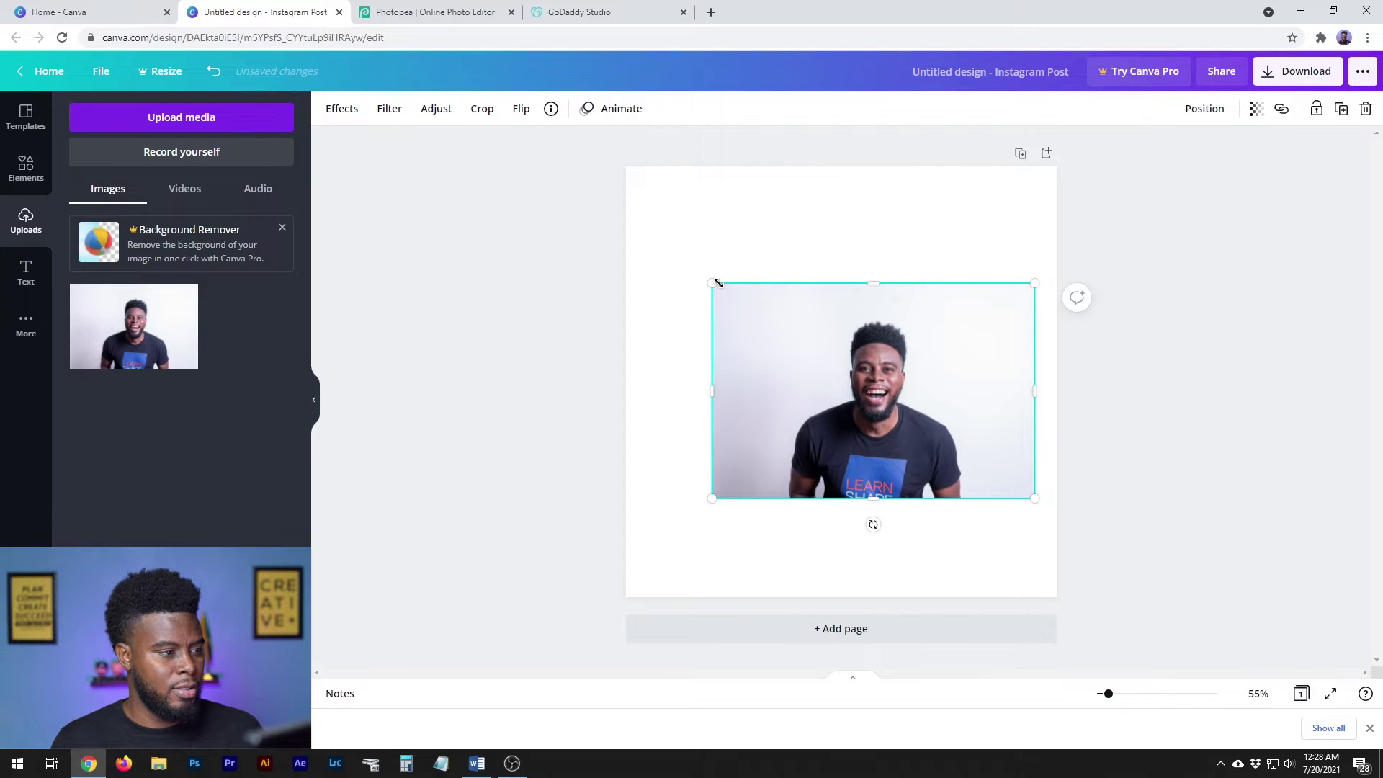
drag(670, 260, 435, 129)
drag(860, 296, 987, 289)
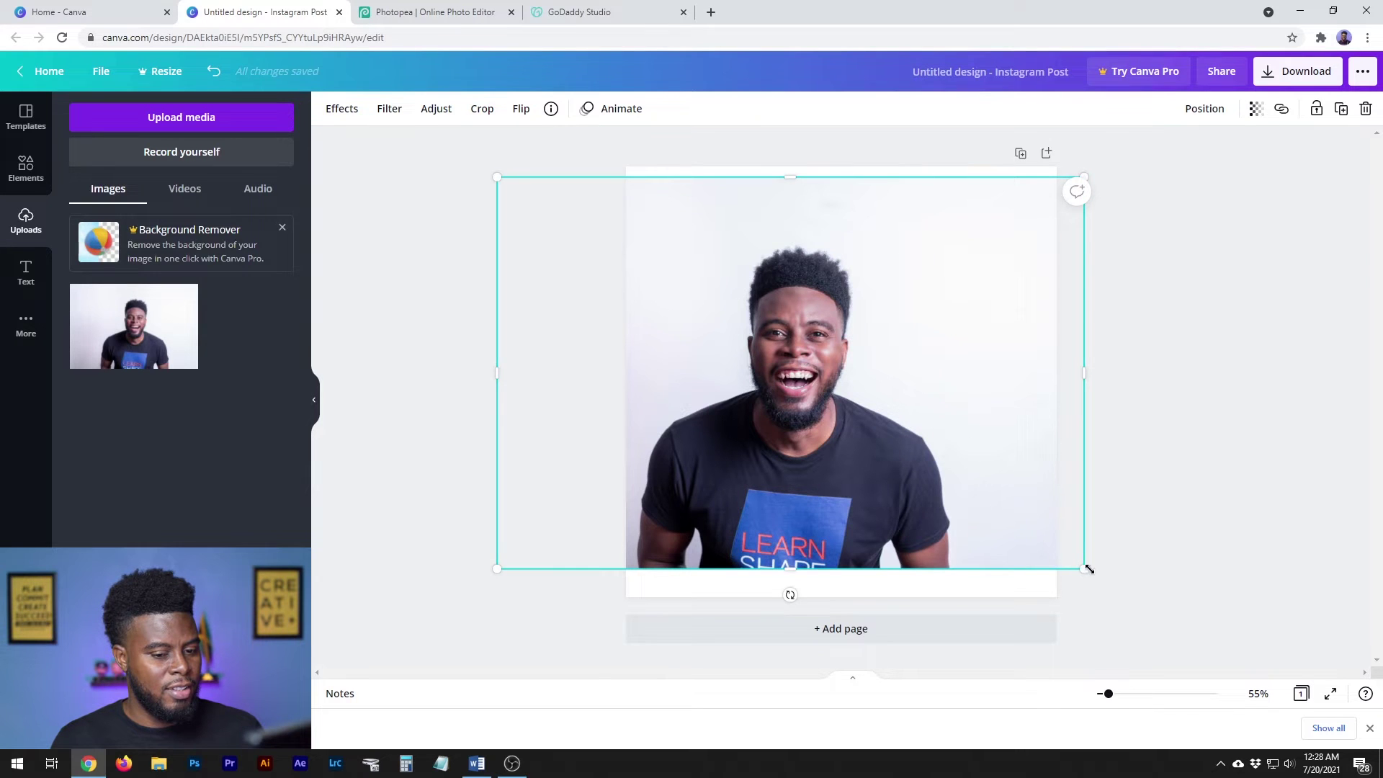
drag(1087, 569, 1134, 602)
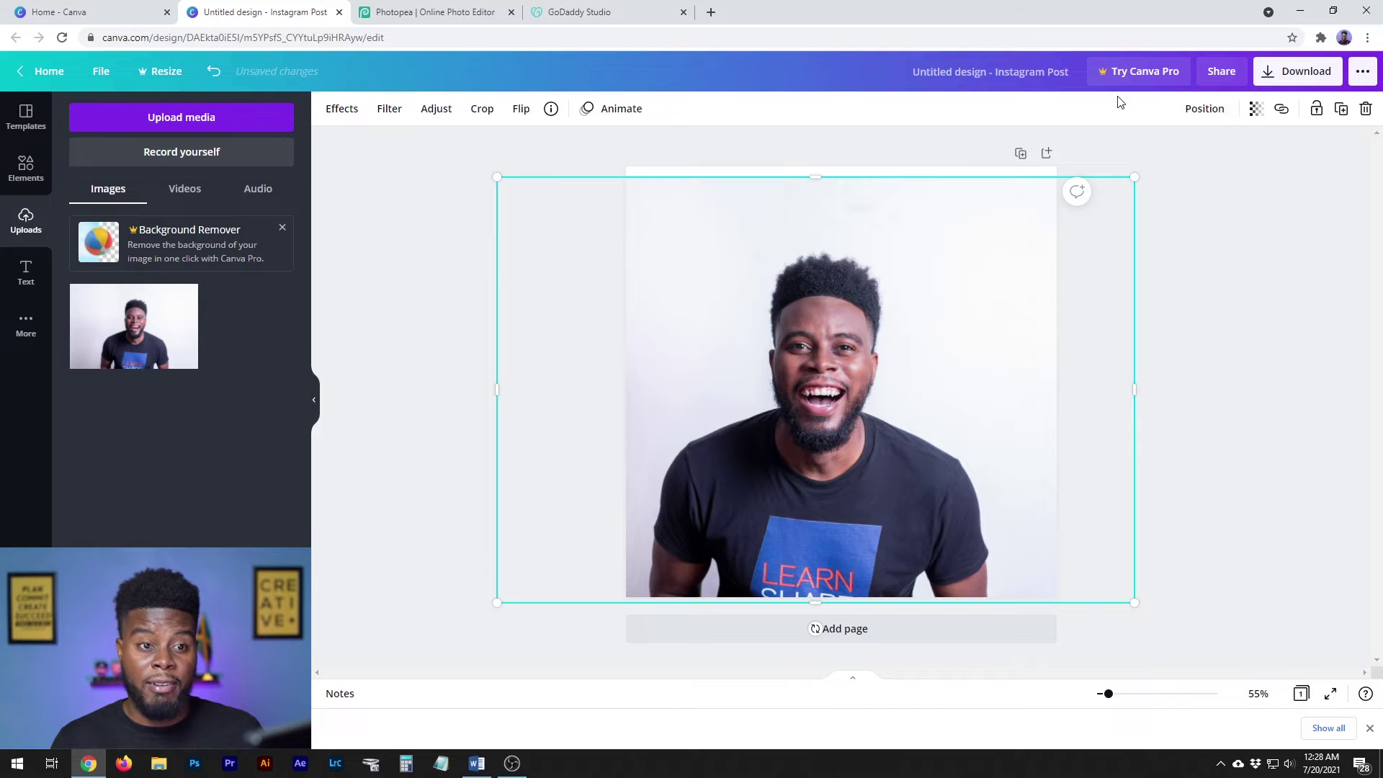
click(1366, 109)
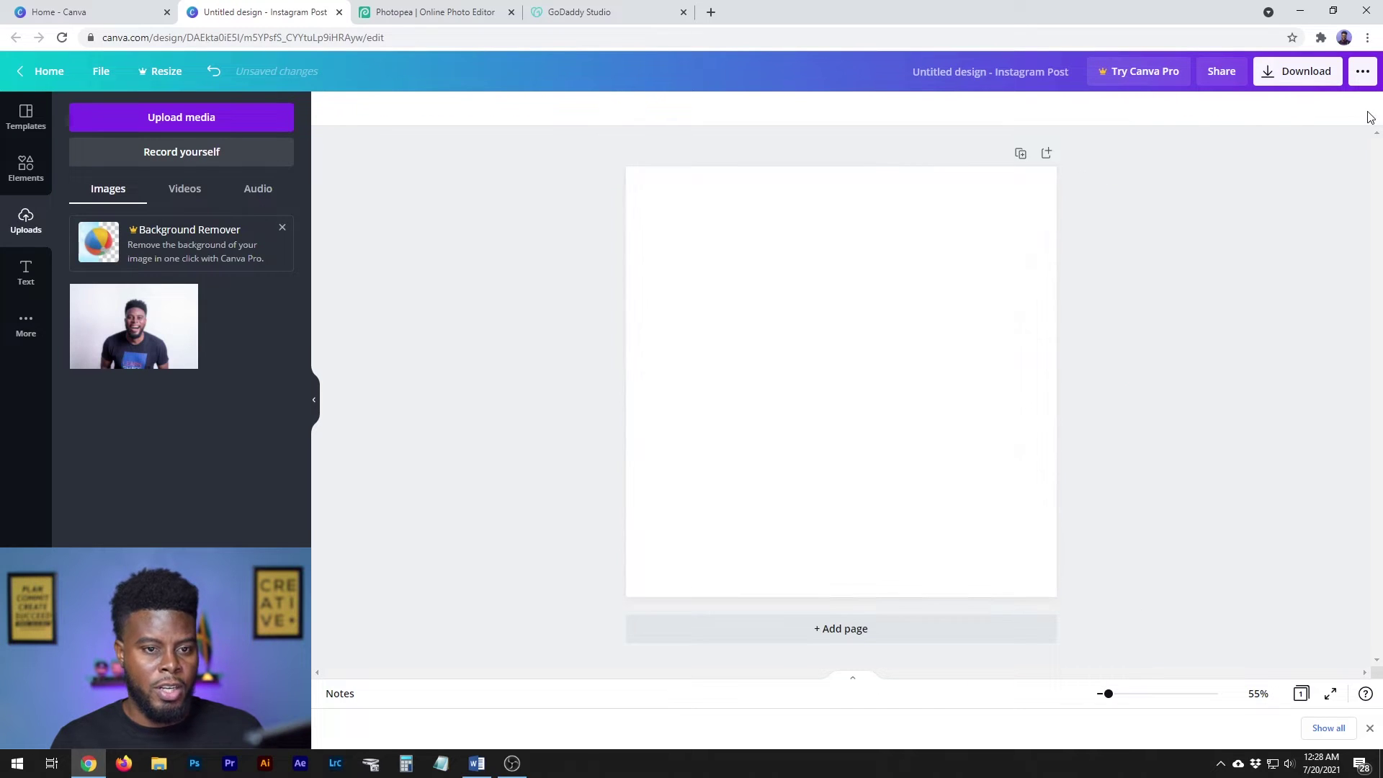
Open the Templates panel and show all For you templates
click(27, 126)
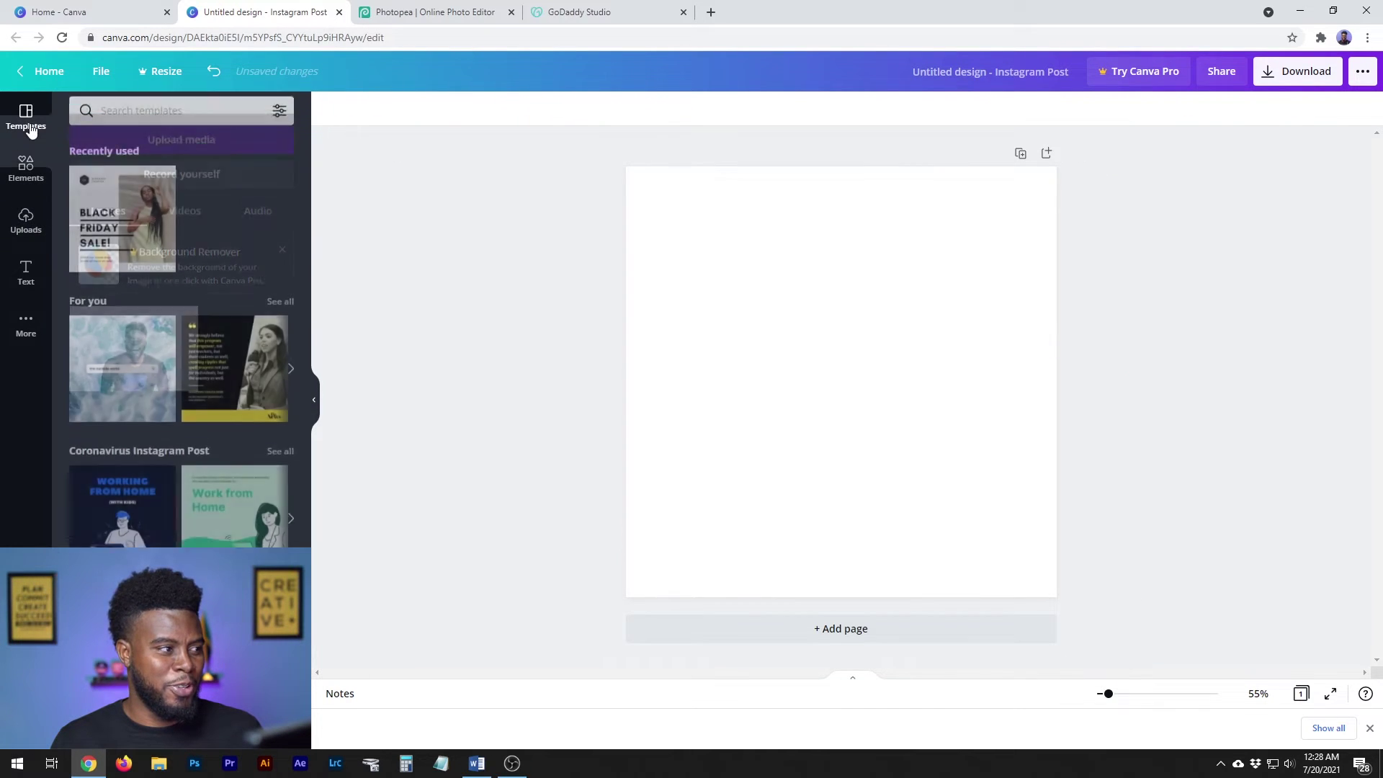
scroll(188, 214, down, 4)
scroll(189, 214, down, 5)
scroll(192, 215, up, 9)
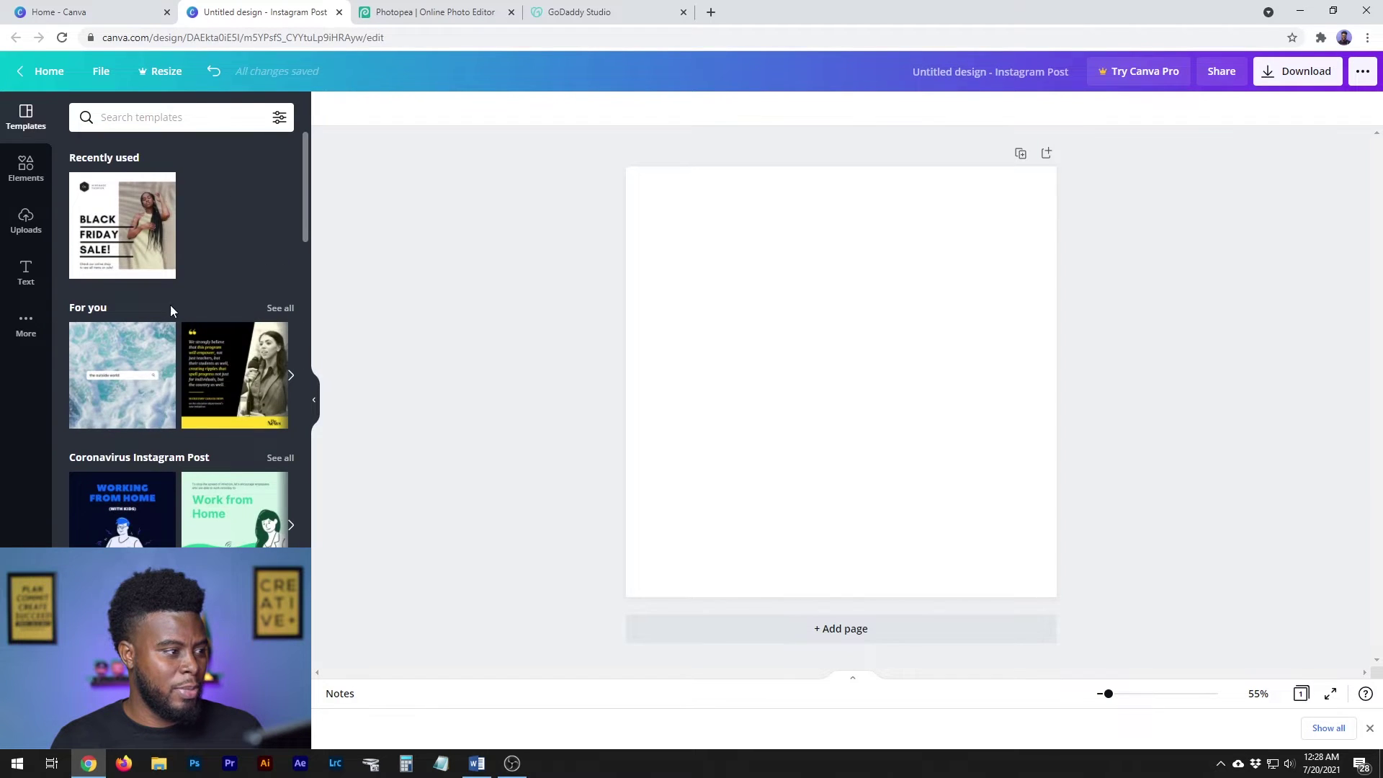
click(276, 310)
Scroll the For you template grid and apply the Black Friday Sale template
scroll(257, 272, down, 3)
scroll(256, 270, down, 2)
scroll(256, 266, down, 1)
scroll(255, 264, down, 1)
scroll(255, 264, down, 2)
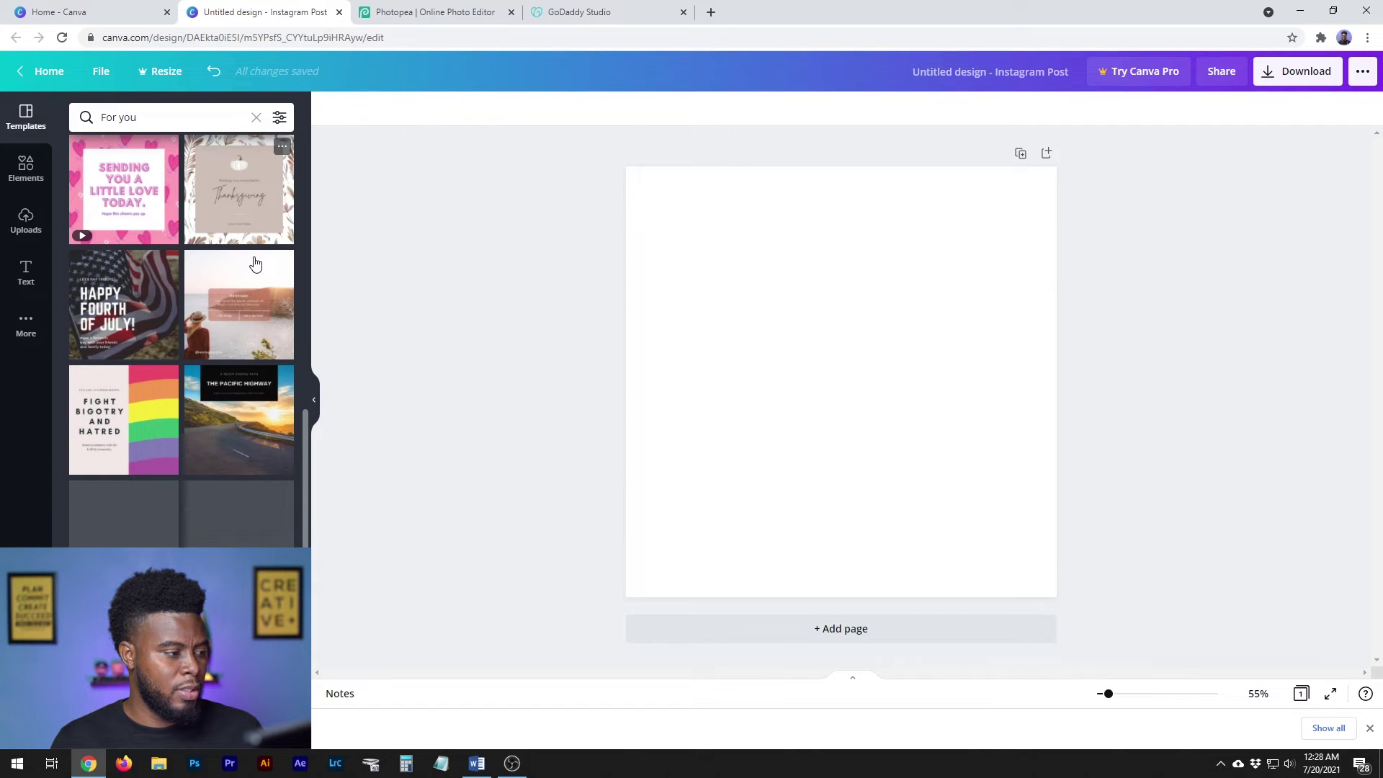
scroll(254, 263, up, 3)
scroll(254, 263, up, 2)
scroll(254, 264, up, 2)
scroll(255, 264, up, 2)
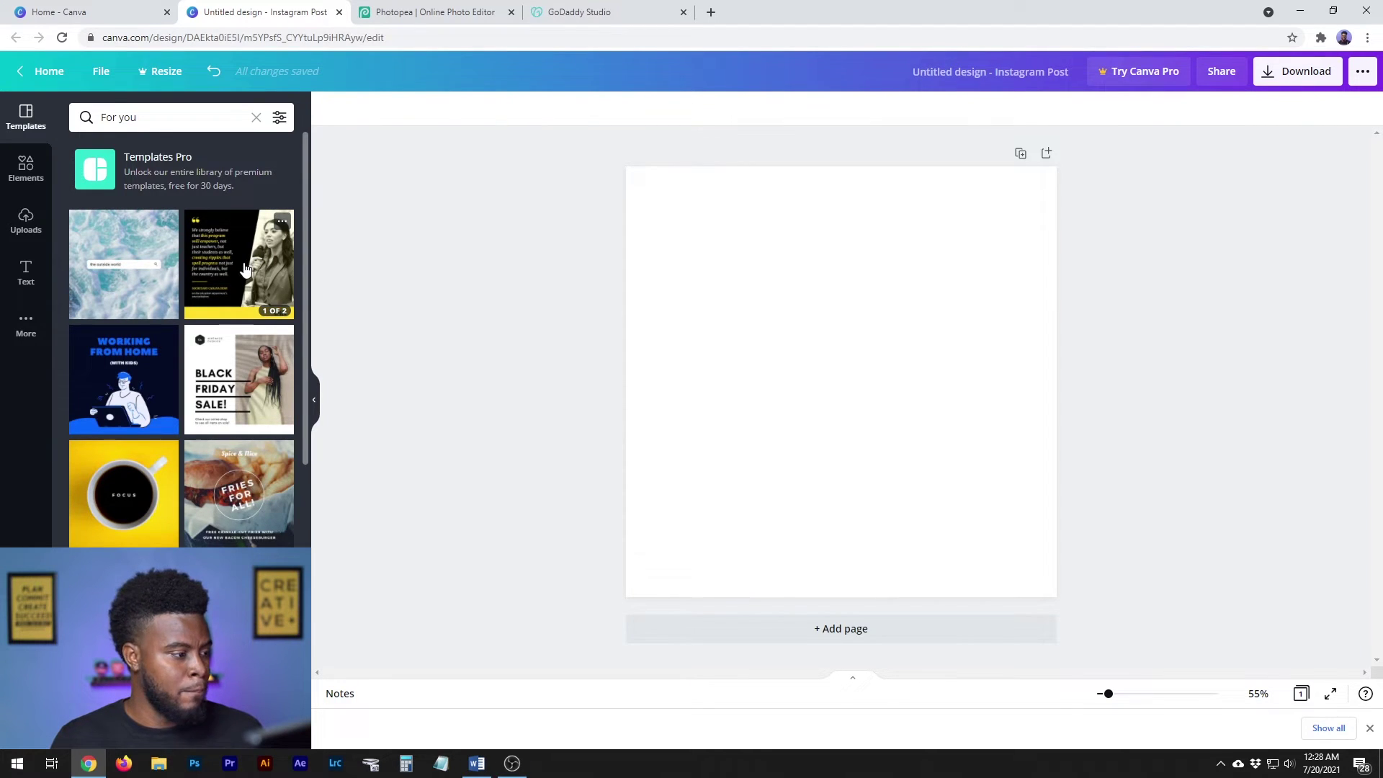
click(237, 364)
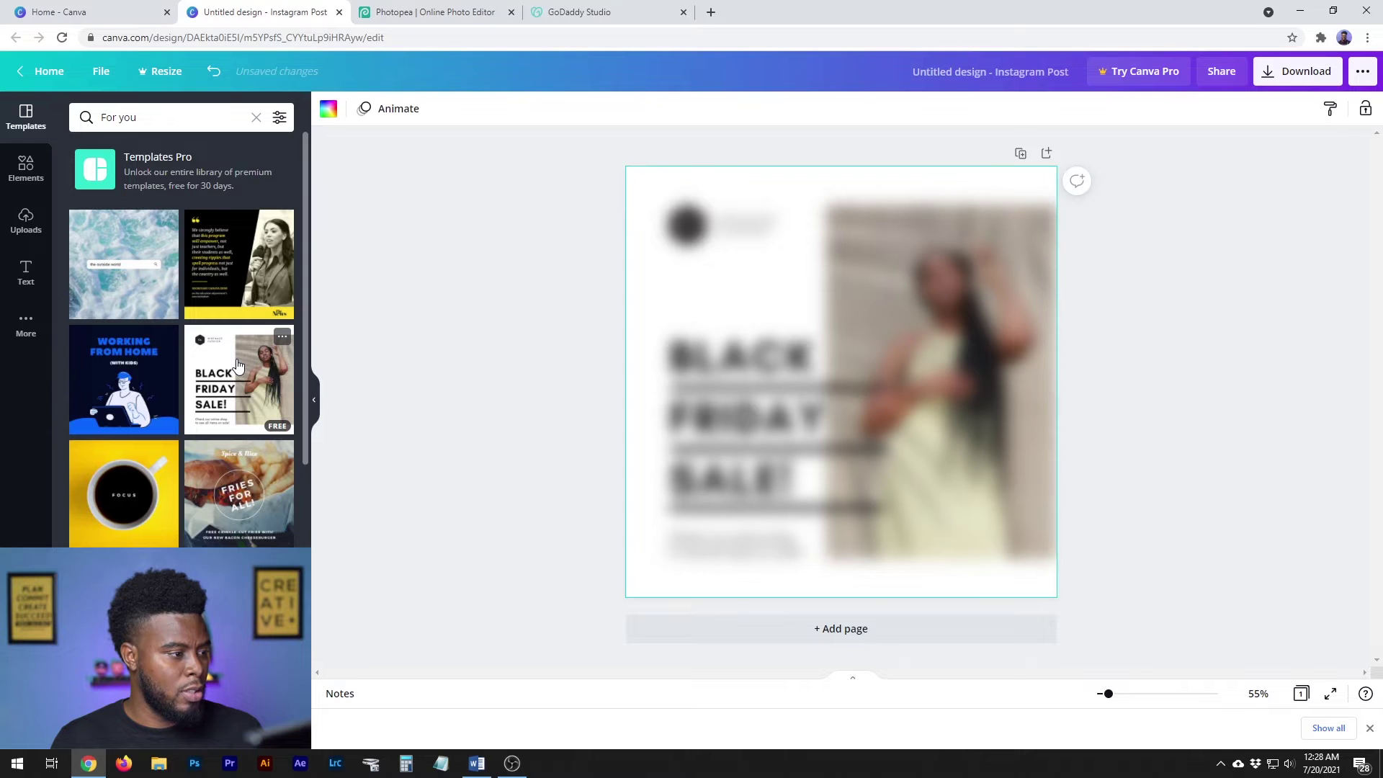
Inspect the Mintmade Fashion logo group and nudge the woman's photo slightly right
click(784, 229)
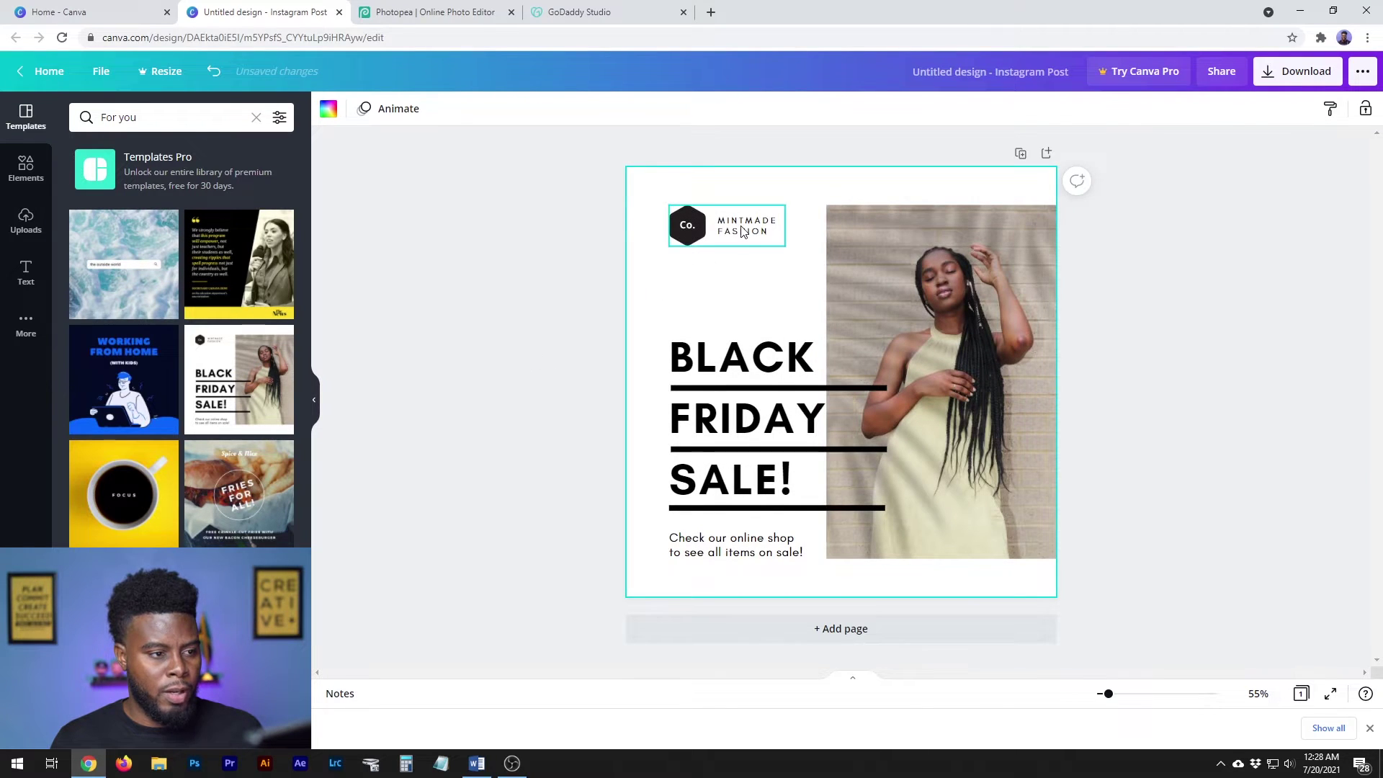
click(1187, 358)
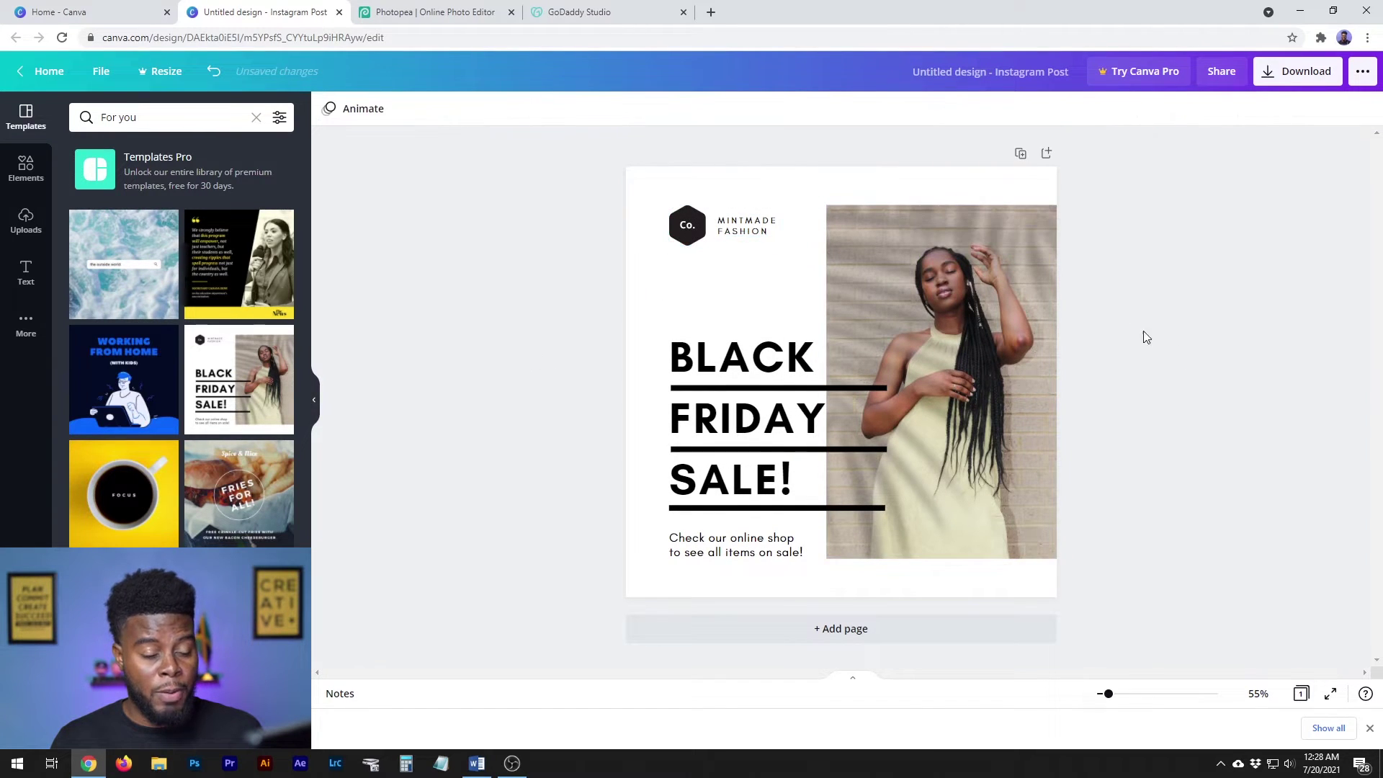
click(958, 278)
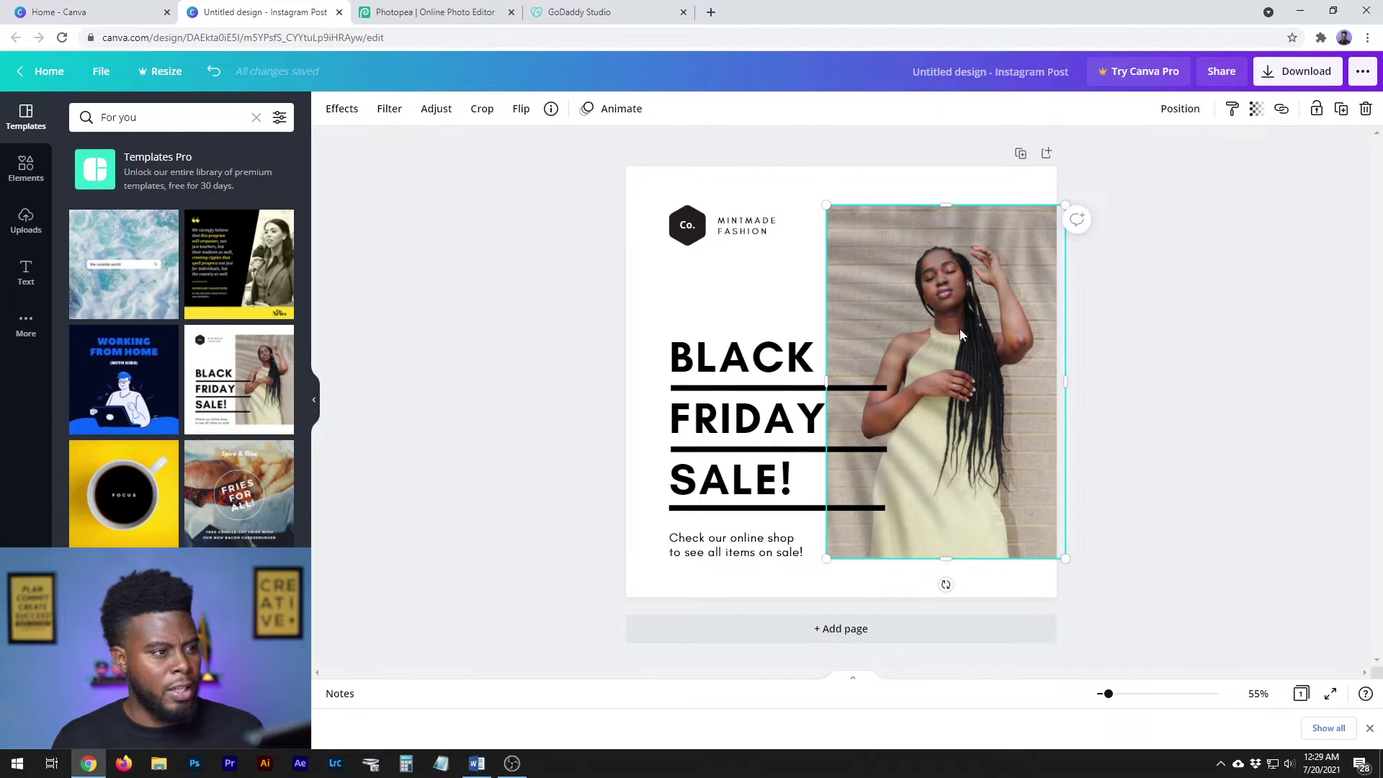
right_click(918, 288)
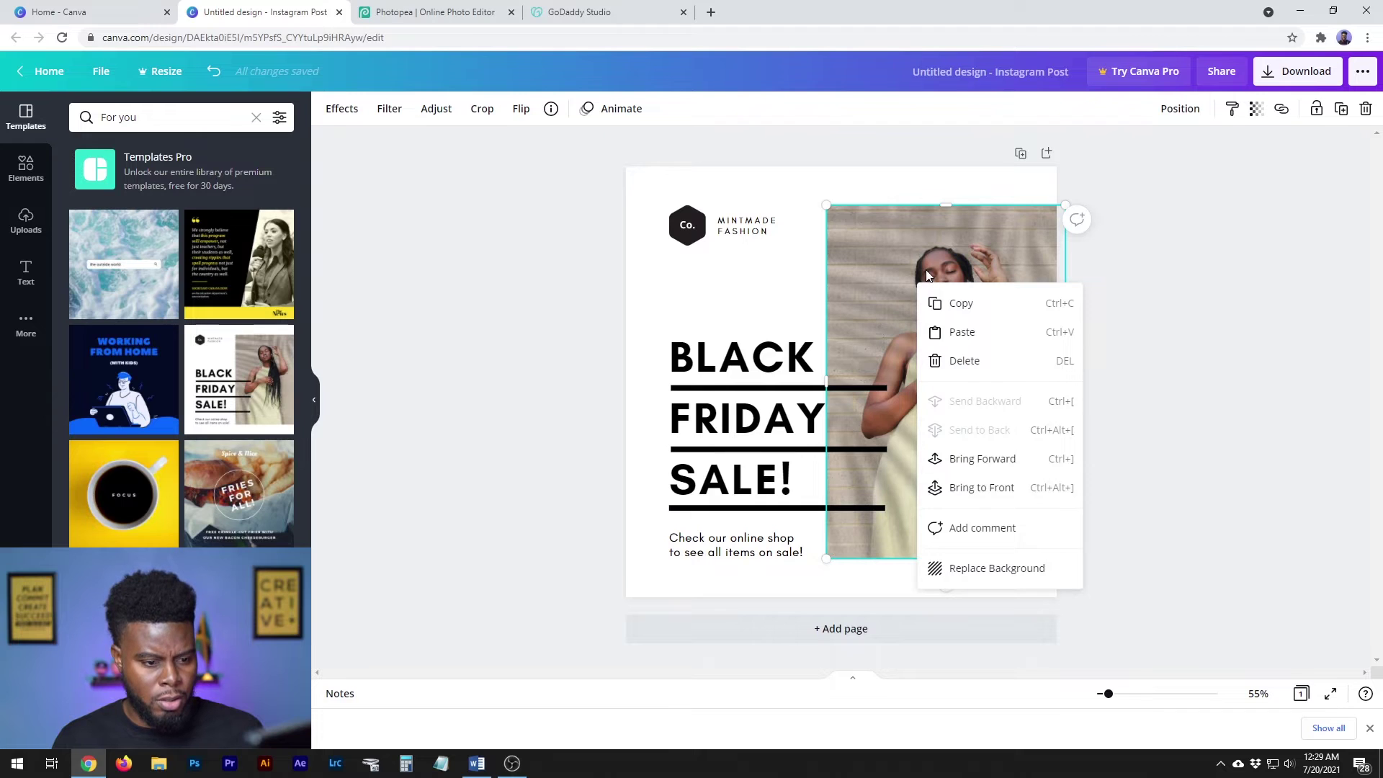
click(932, 288)
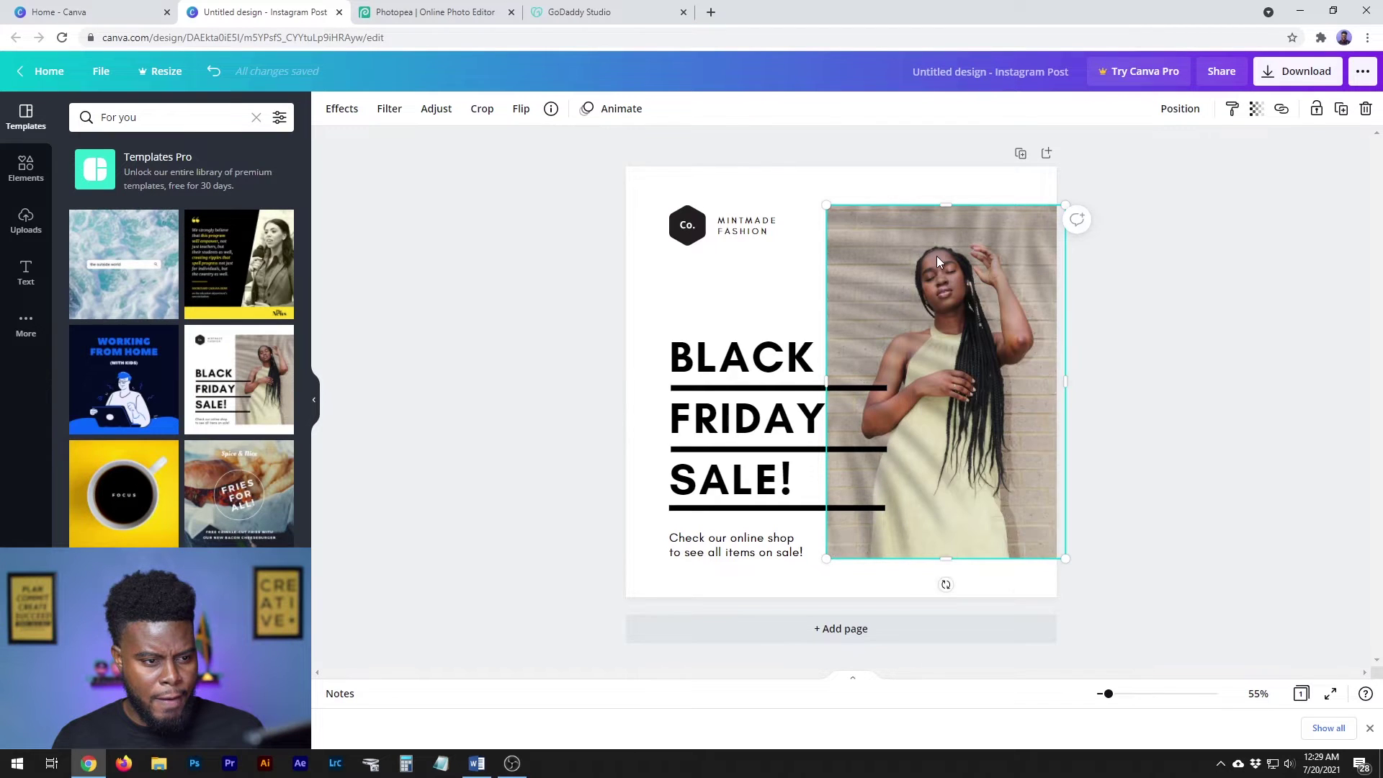
drag(935, 257, 960, 255)
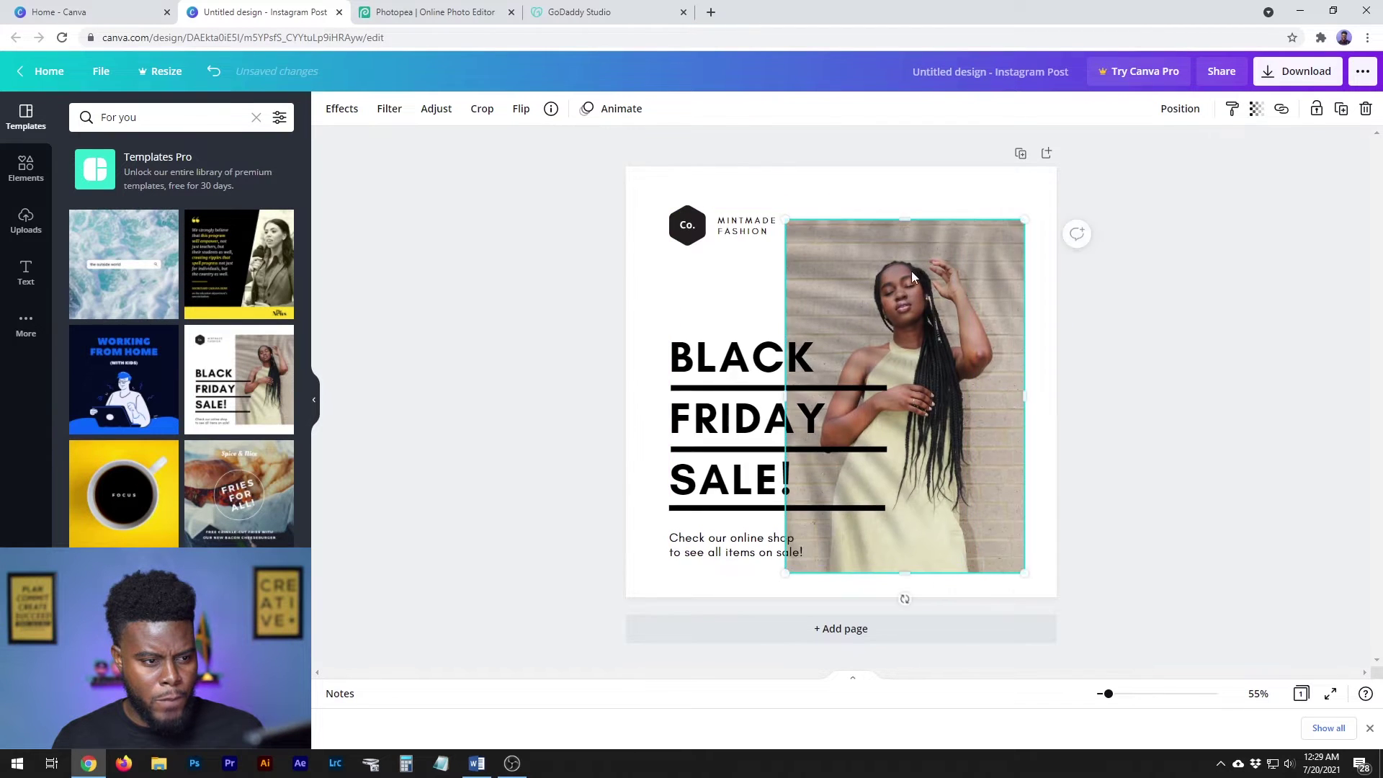
Try making the woman's photo the page background, then undo it
right_click(962, 257)
click(1034, 551)
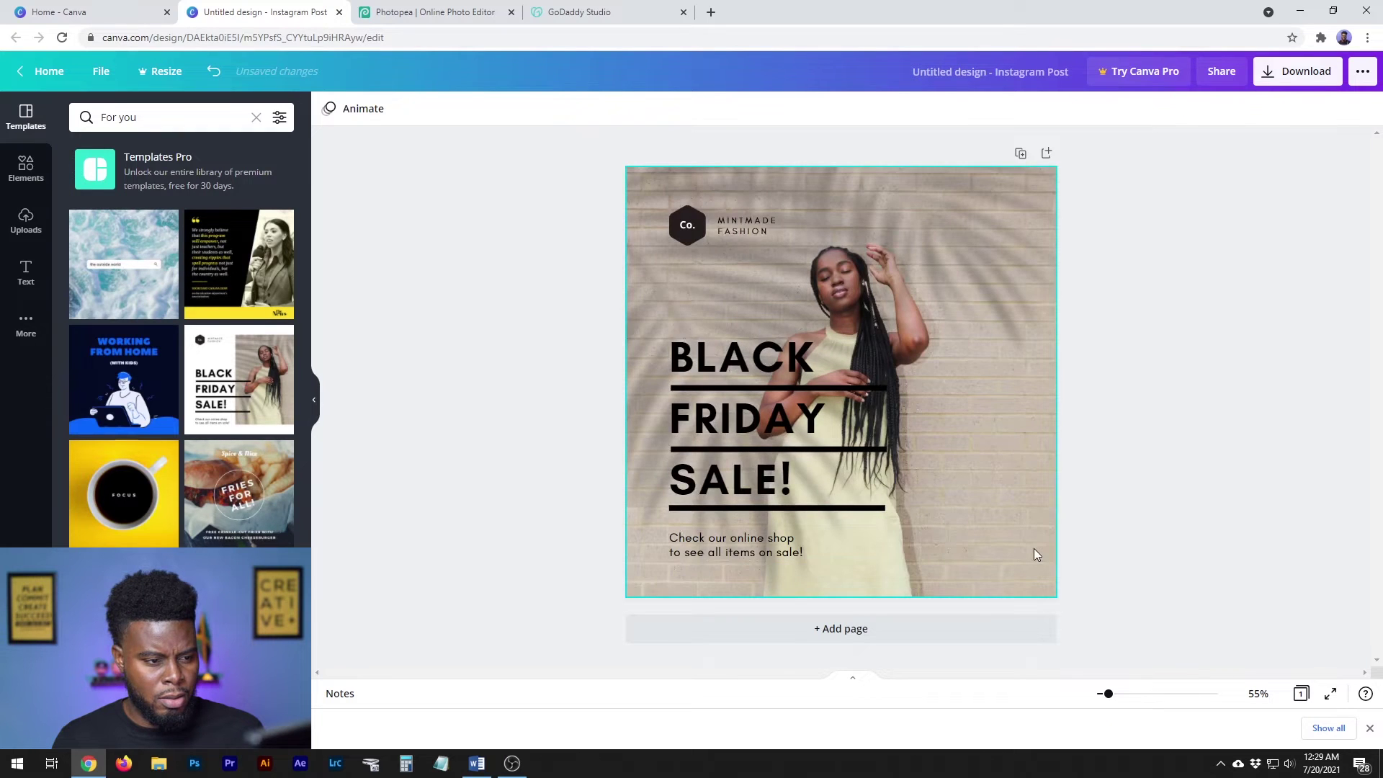
key(ctrl+z)
click(1010, 331)
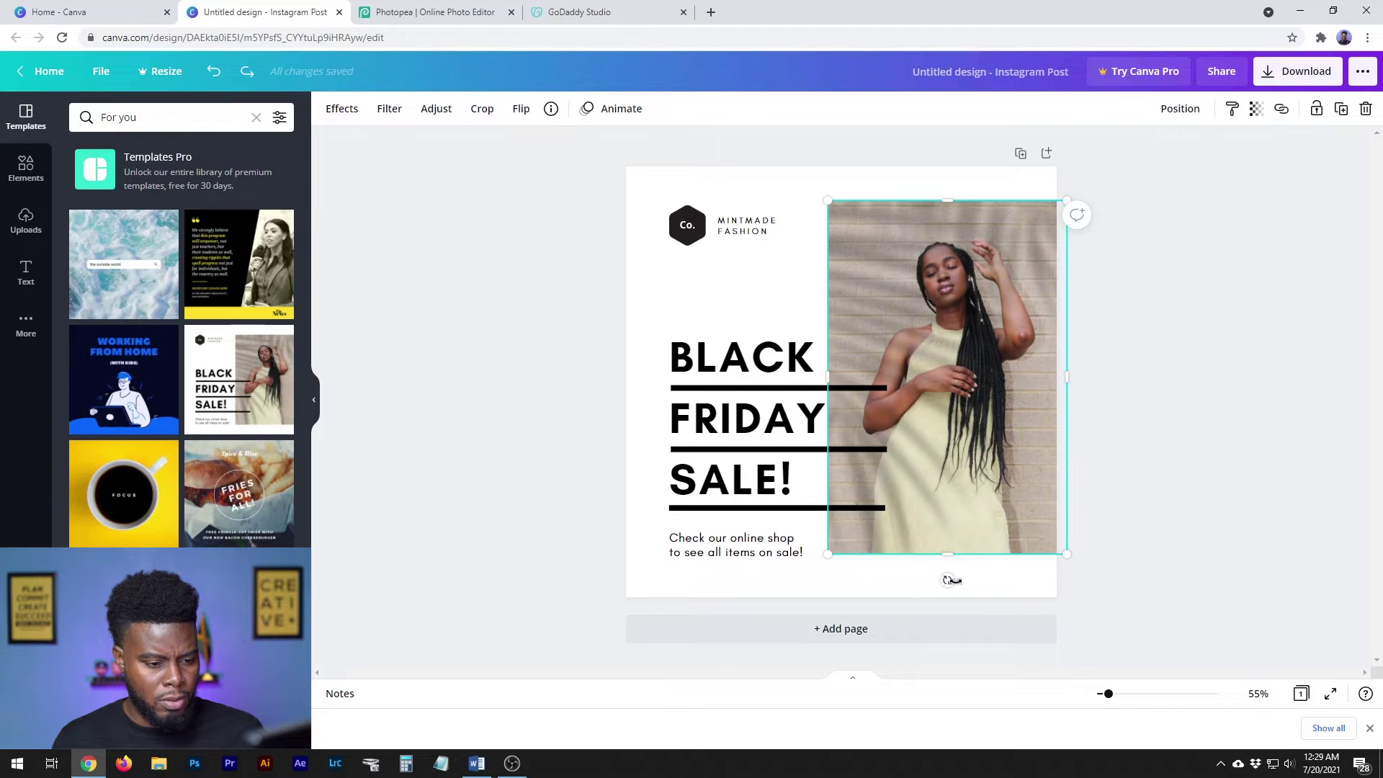
drag(950, 580, 948, 579)
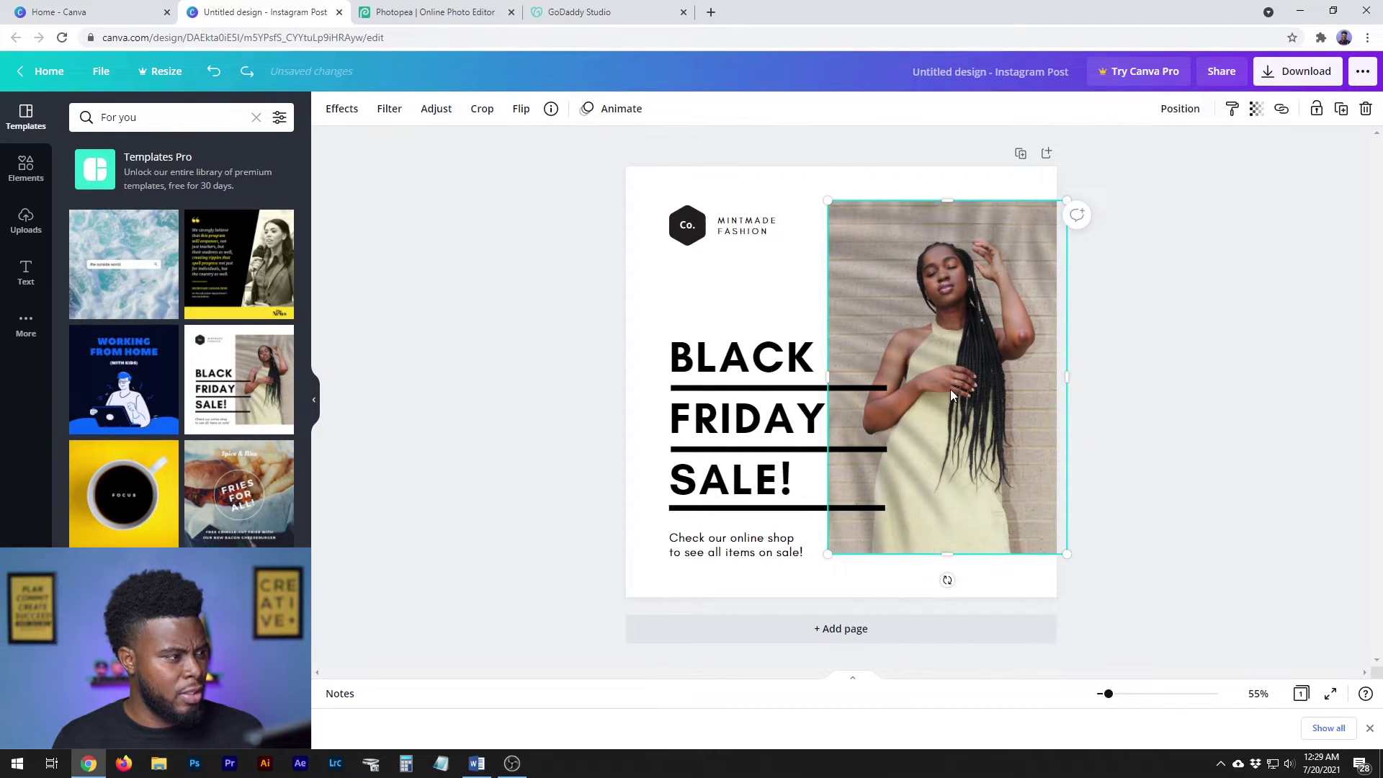
click(31, 227)
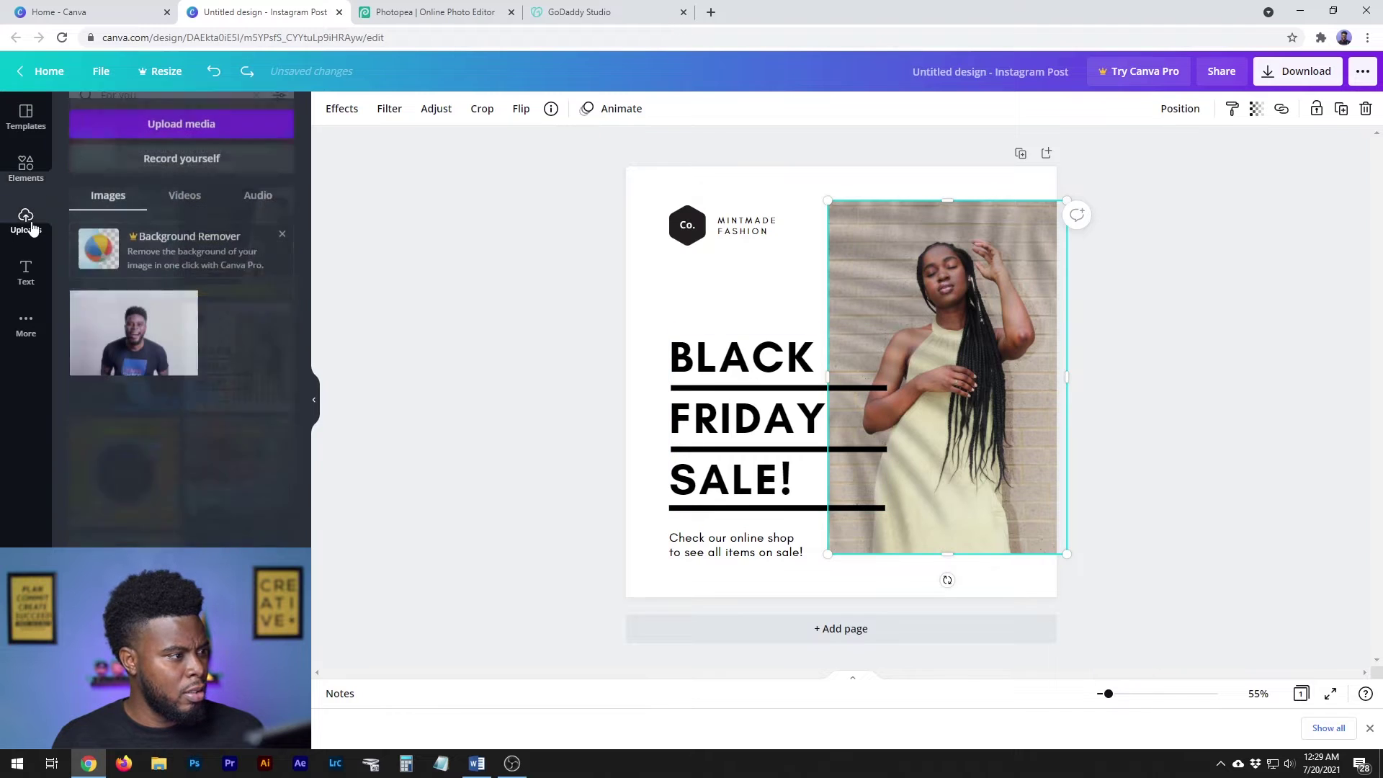
Add the uploaded man's photo to the page and try positioning it near the right frame
click(79, 289)
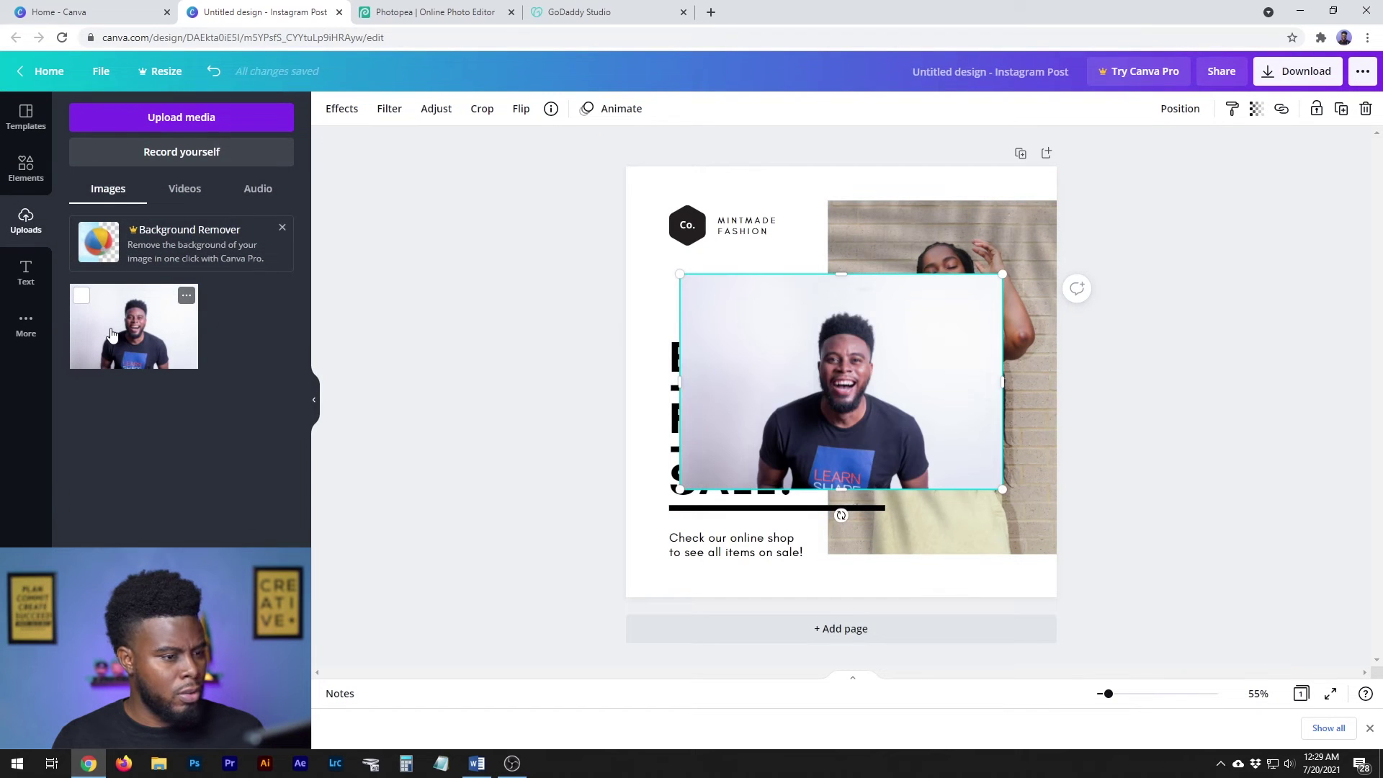
drag(772, 366, 886, 338)
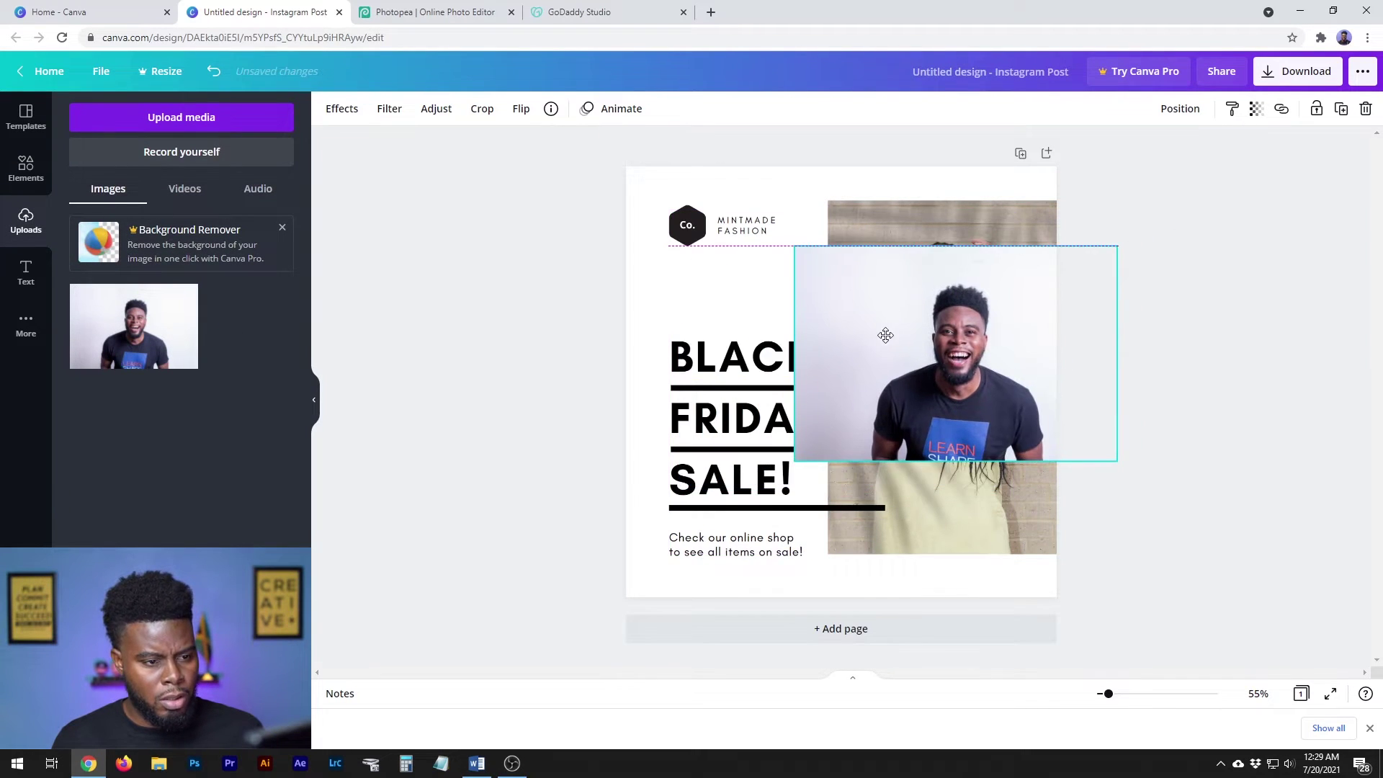
double_click(934, 222)
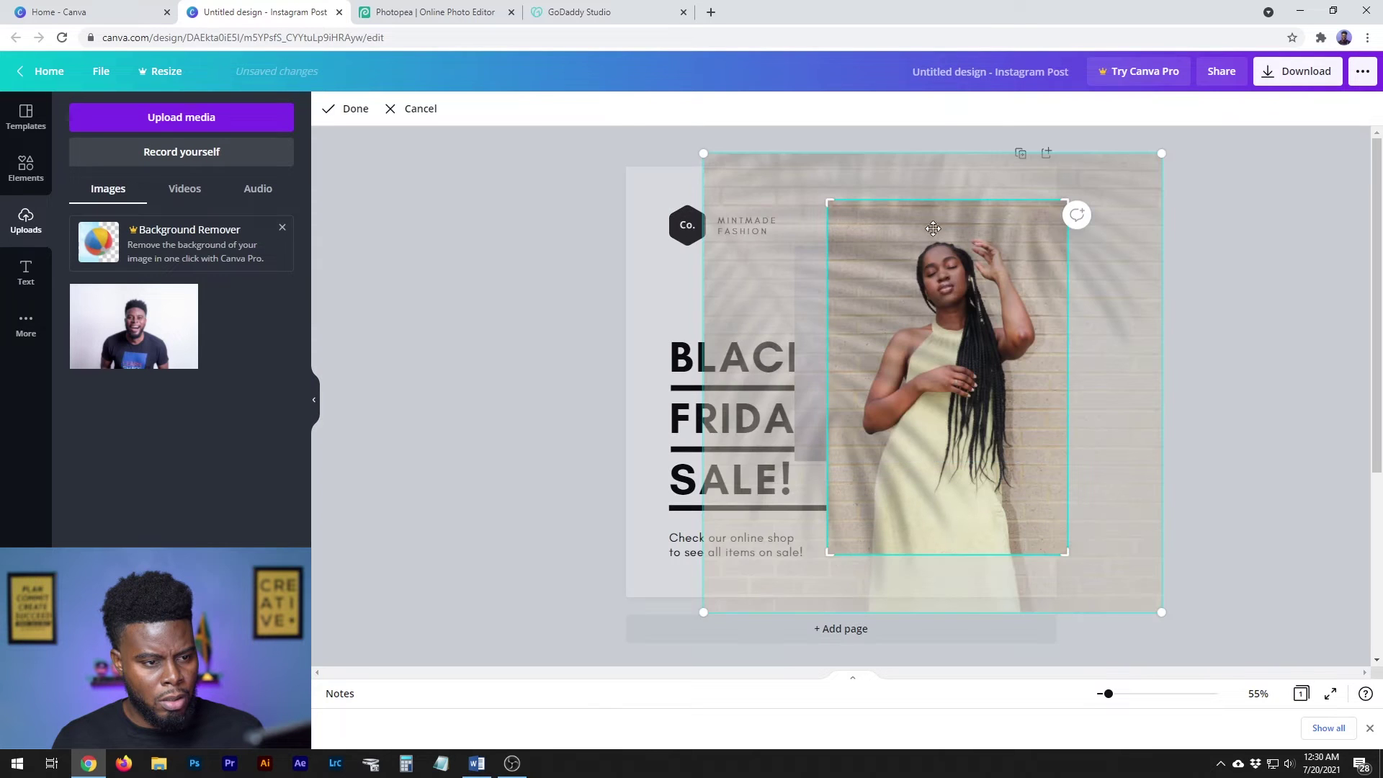
click(563, 226)
mouse_move(1001, 374)
mouse_down()
mouse_move(572, 374)
mouse_move(958, 351)
mouse_move(935, 349)
mouse_up()
click(541, 366)
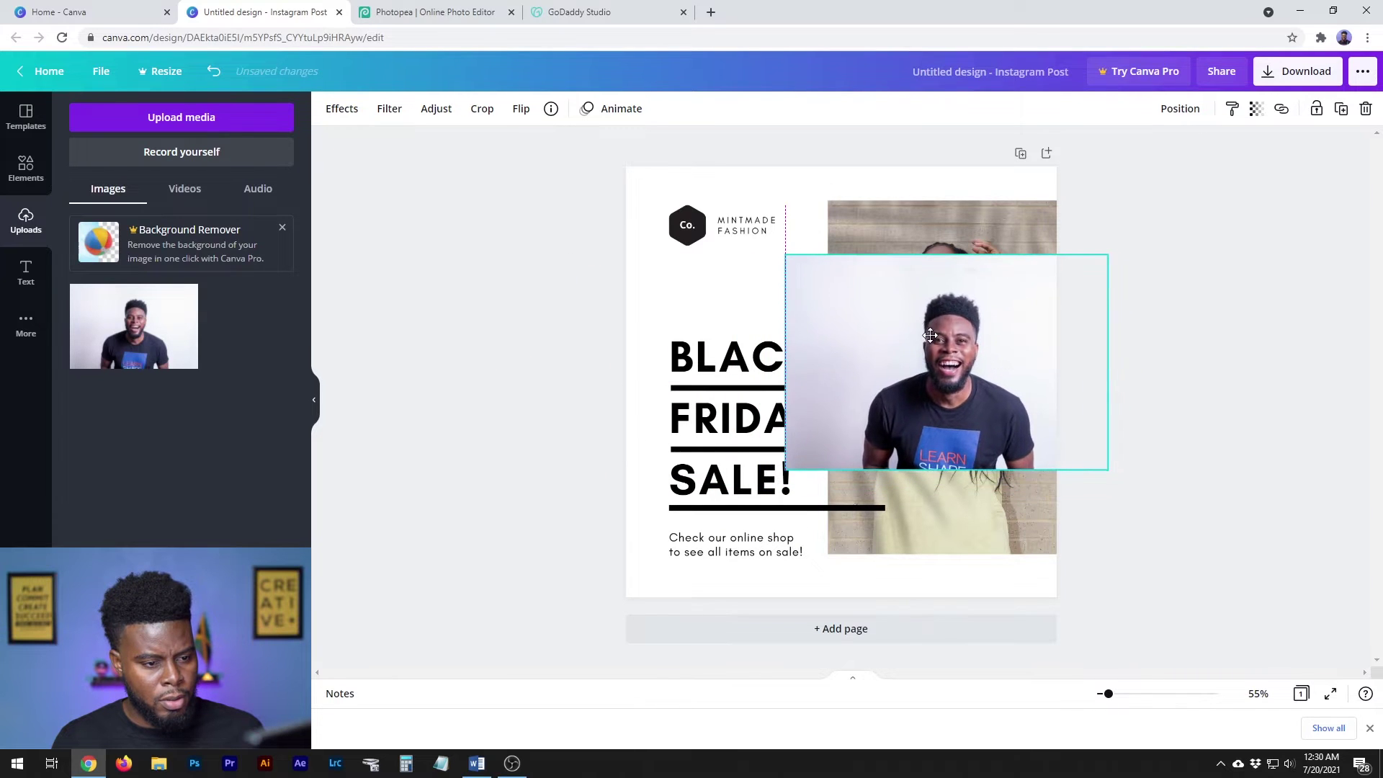
drag(935, 349, 929, 350)
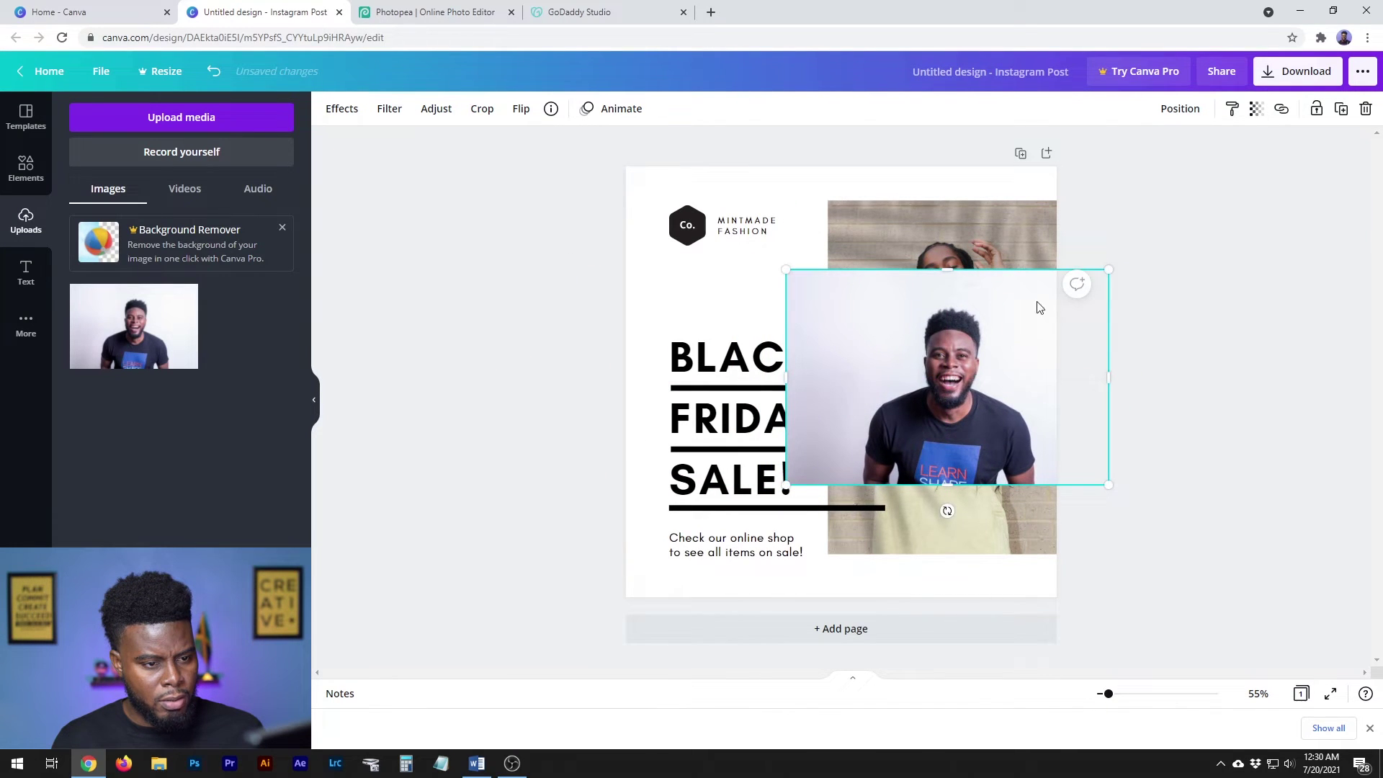
click(1086, 349)
key(ctrl+z)
Drag the man's photo into the right-hand frame, replacing the woman's photo
click(931, 308)
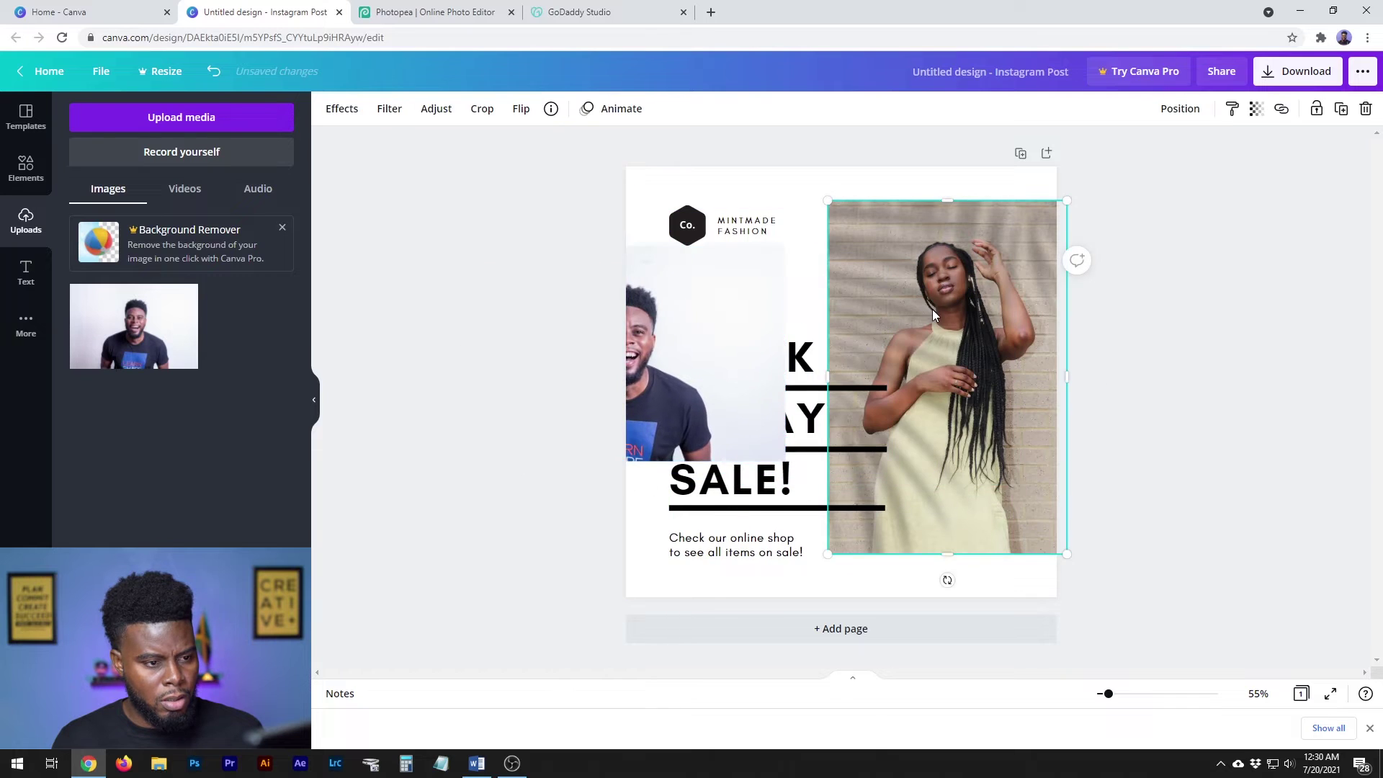
double_click(932, 309)
drag(134, 325, 947, 374)
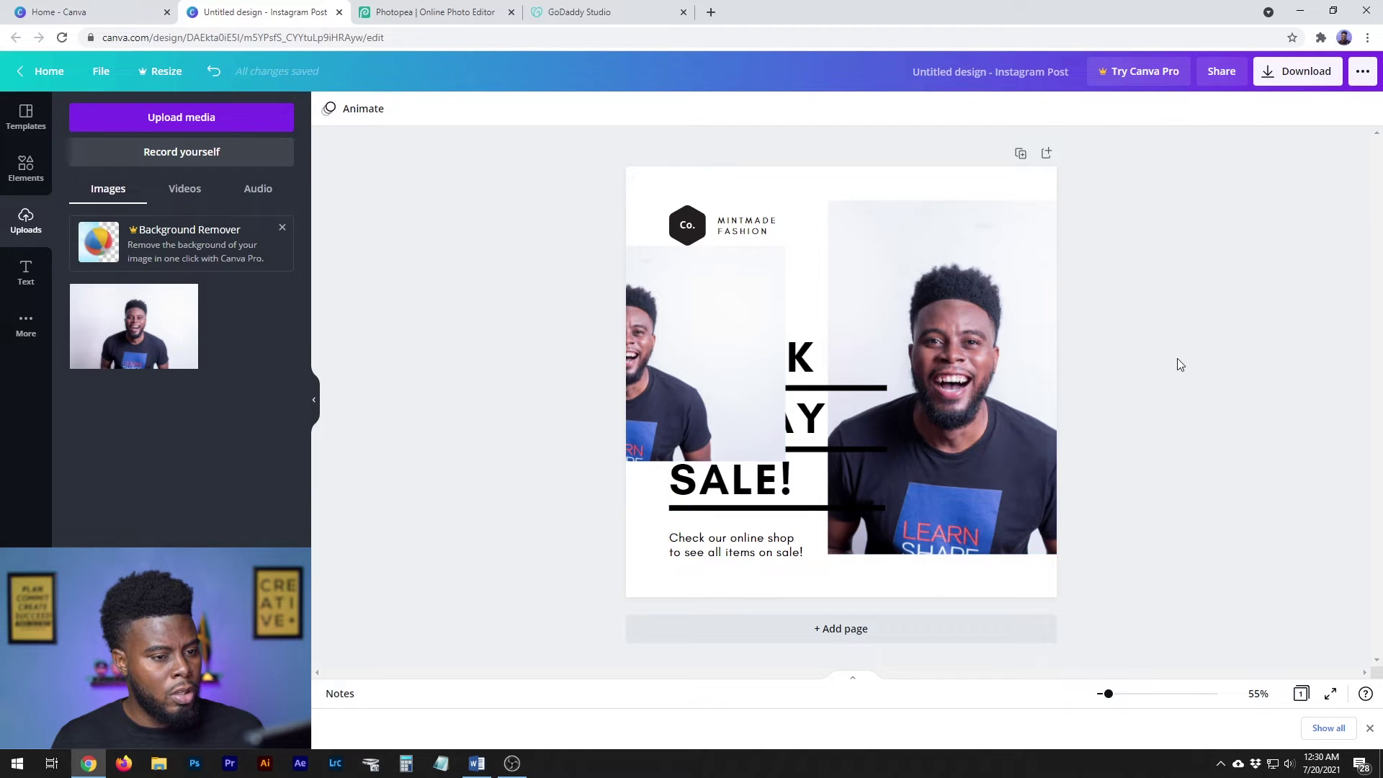
key(ctrl+z)
double_click(1050, 337)
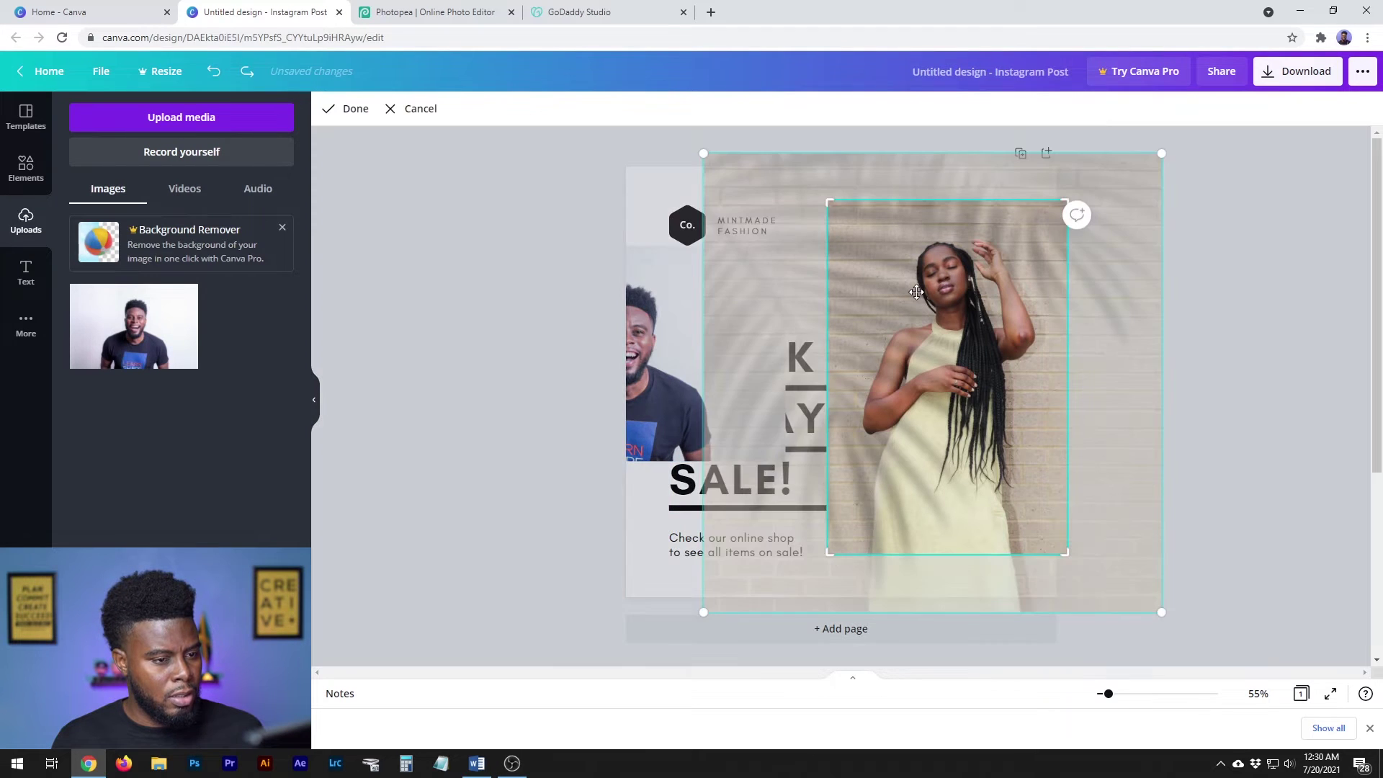
drag(119, 327, 919, 338)
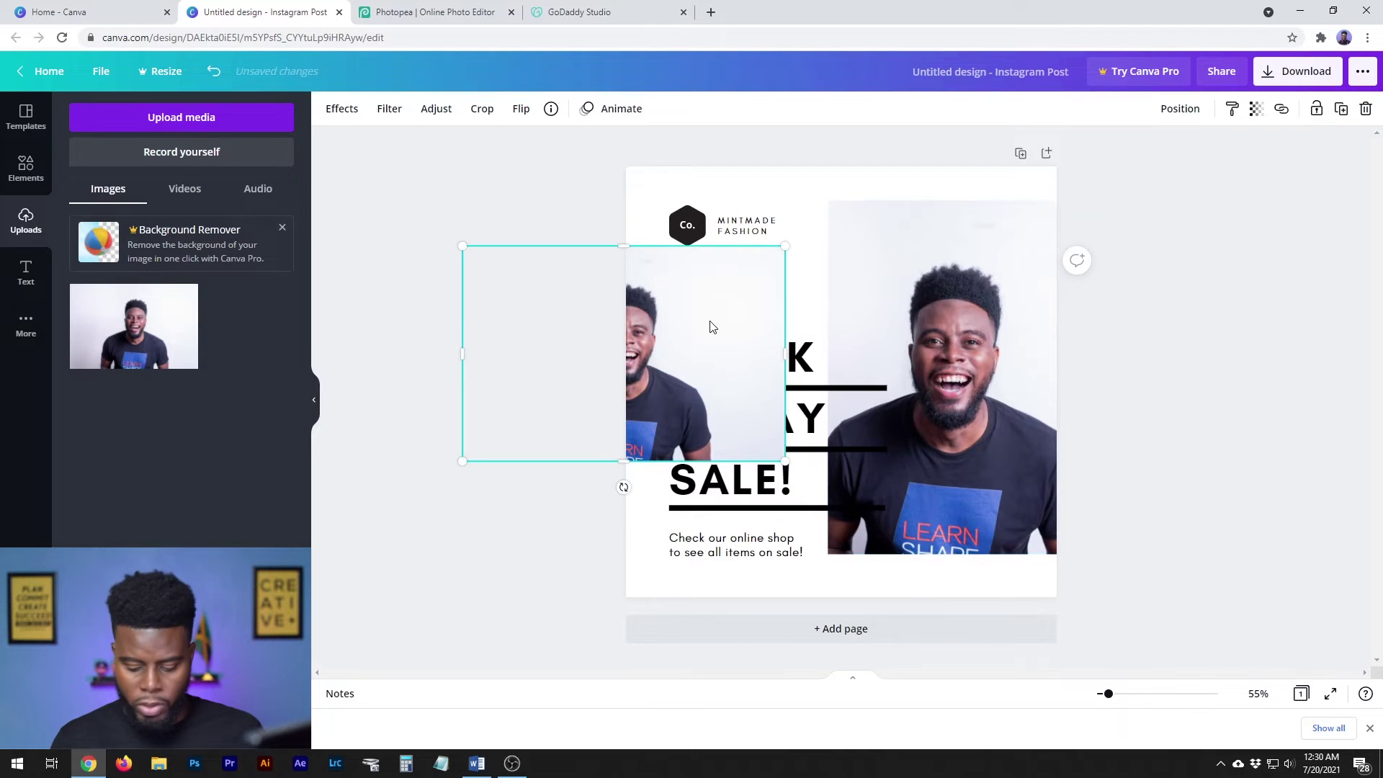
Enlarge the man's photo within the frame, shift it left, and apply the crop
click(948, 343)
drag(948, 343, 950, 439)
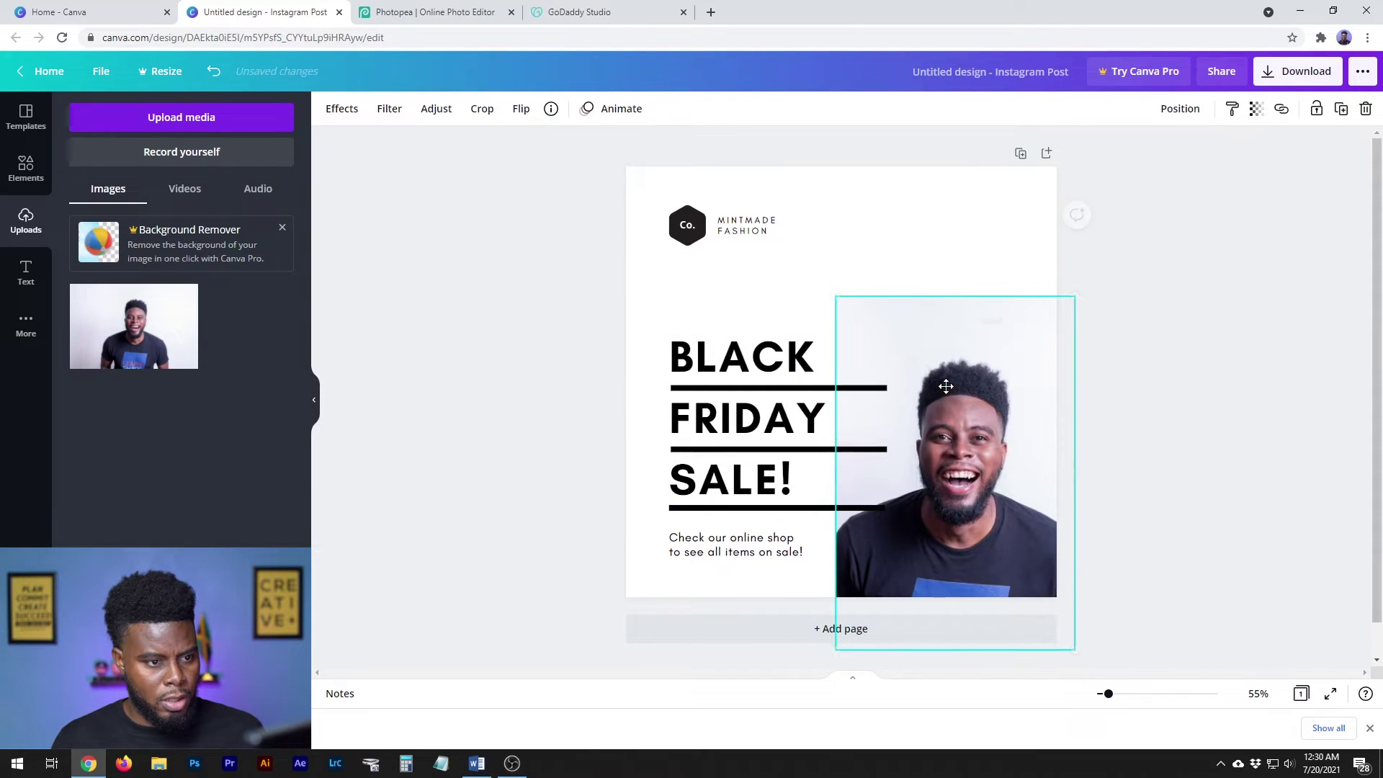
key(ctrl+z)
double_click(965, 296)
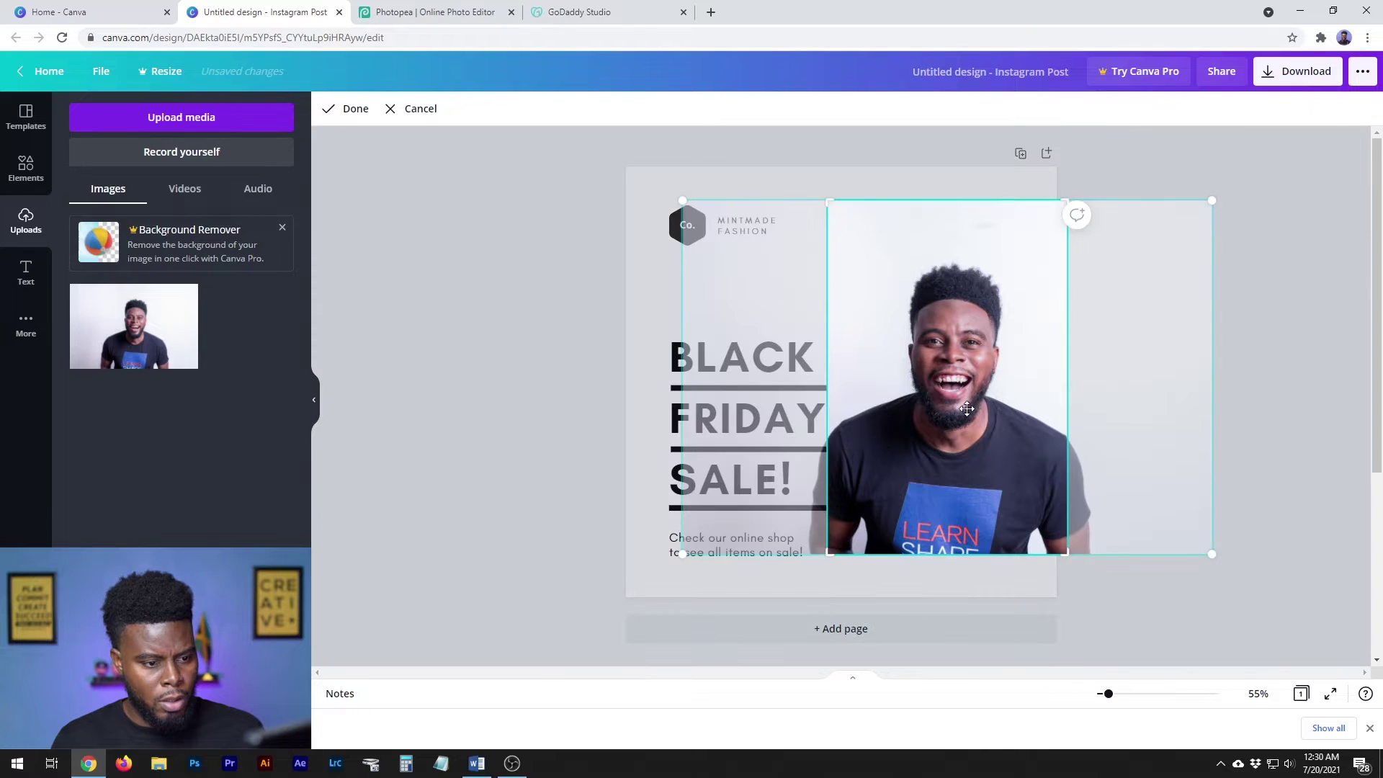
drag(1213, 200, 1305, 119)
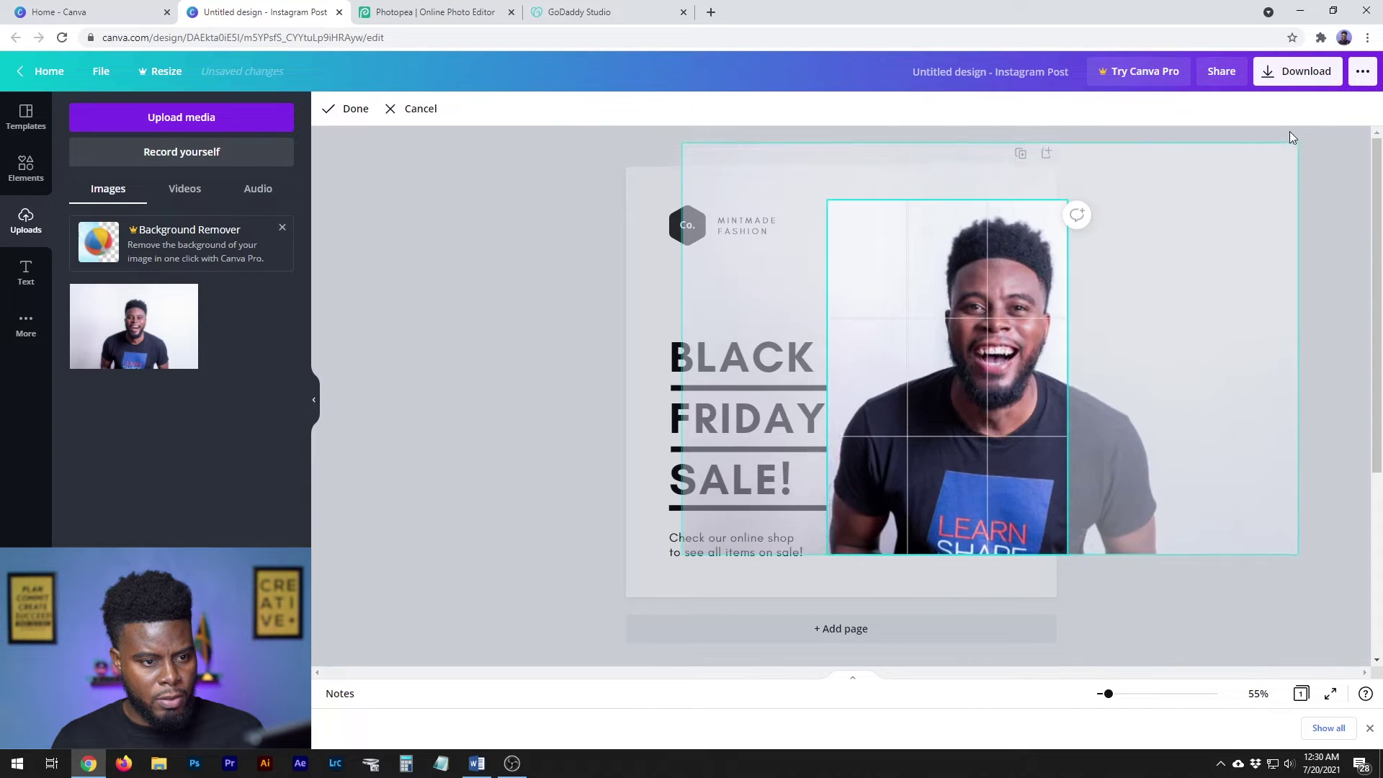
drag(1047, 294, 986, 296)
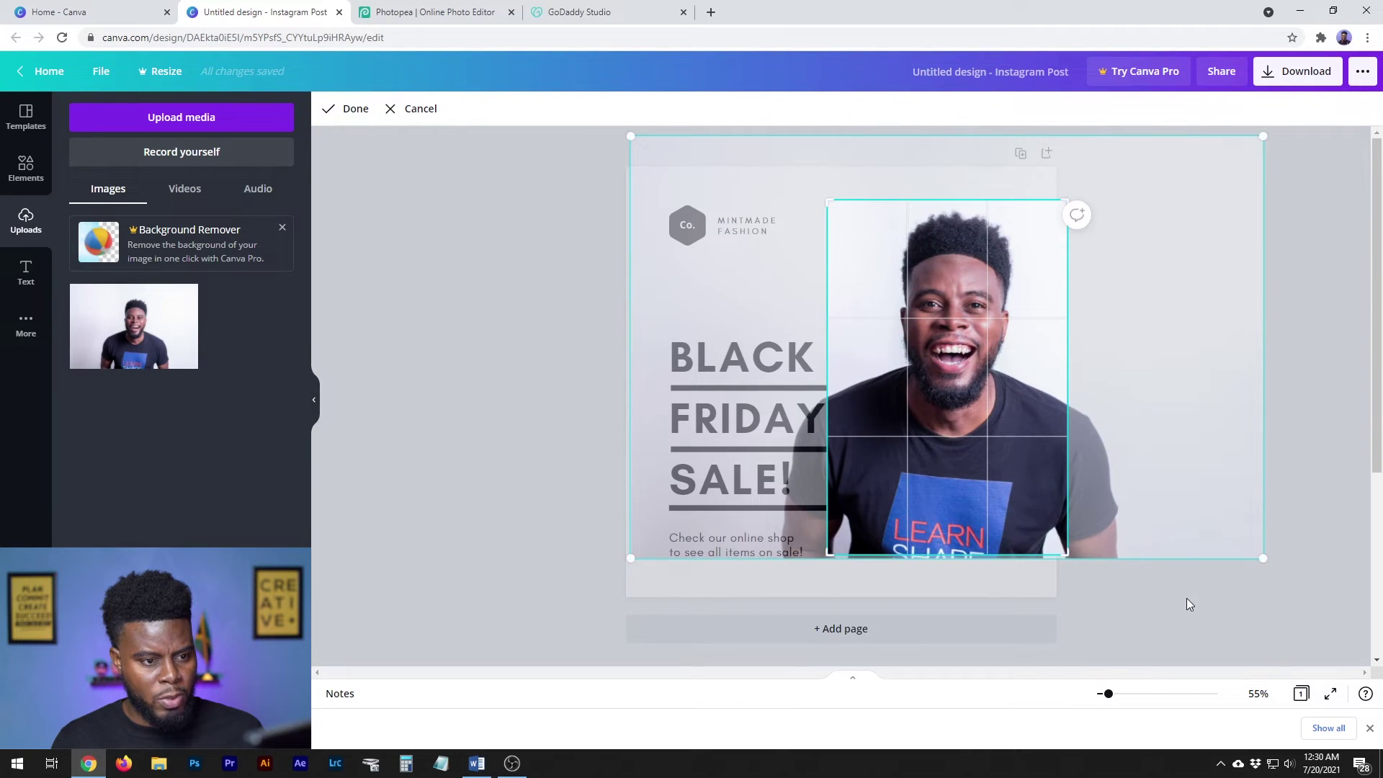
click(1187, 599)
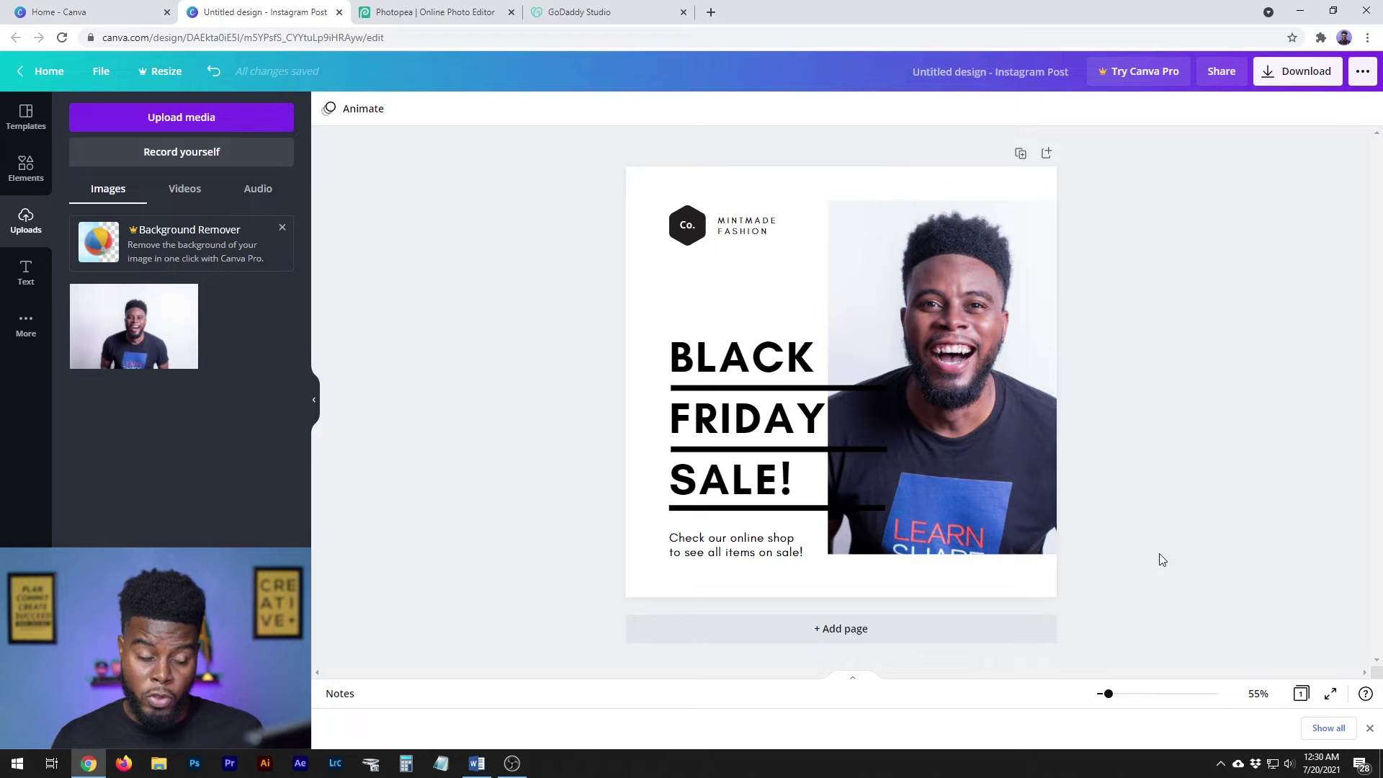
Upload LearnSharePhotoVideo_SocialMediaDP_300px from the computer into Canva
click(140, 115)
click(96, 205)
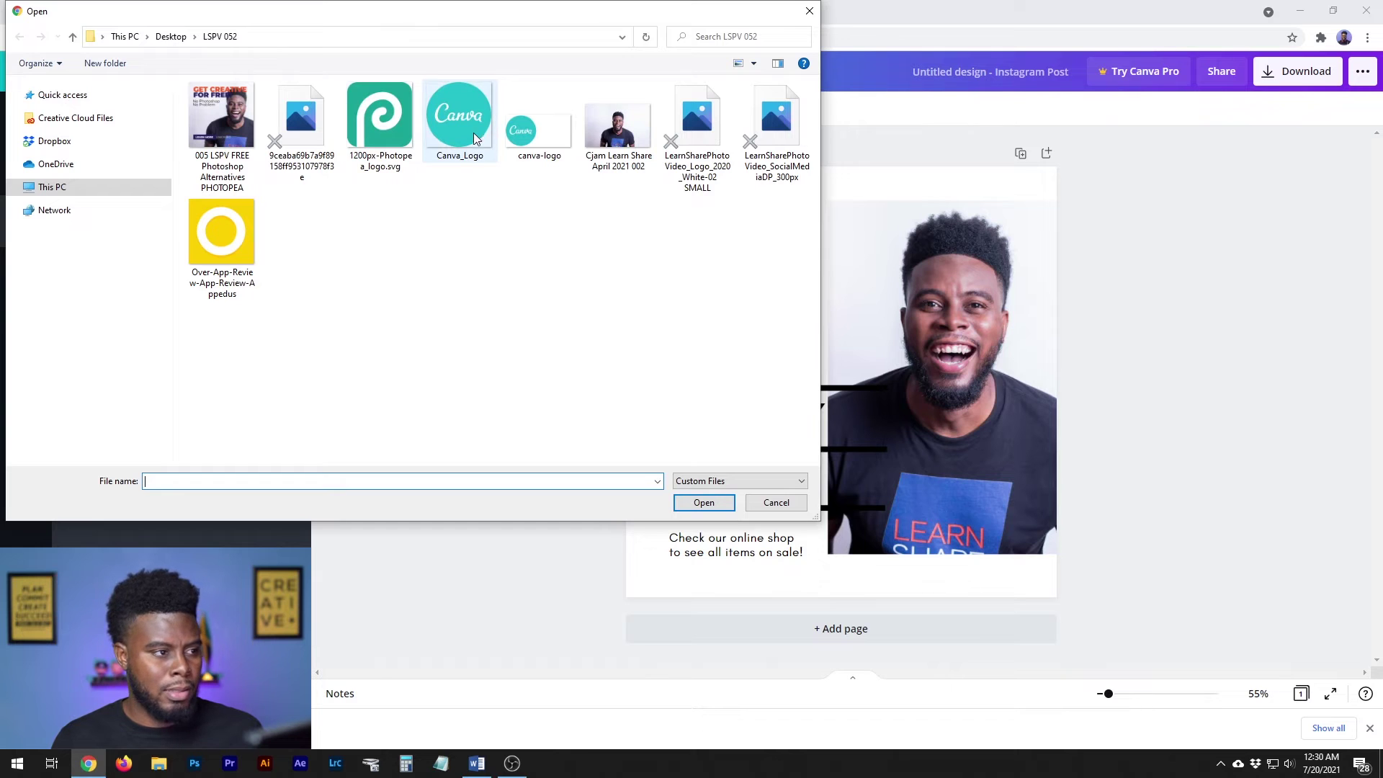
double_click(768, 131)
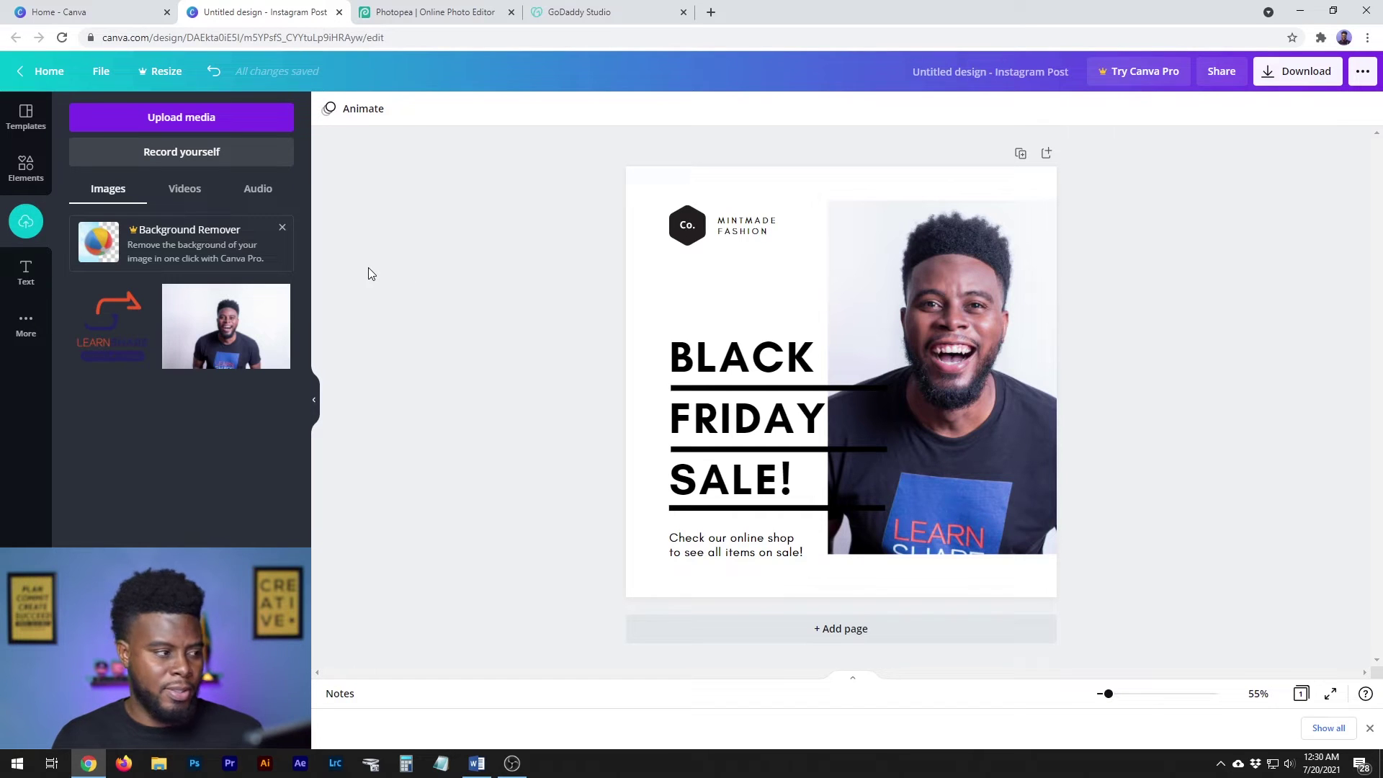
Try dropping the LearnShare logo onto the Co. hexagon, undoing each attempt
mouse_move(112, 324)
mouse_down()
mouse_move(623, 368)
mouse_move(602, 271)
mouse_up()
key(ctrl+z)
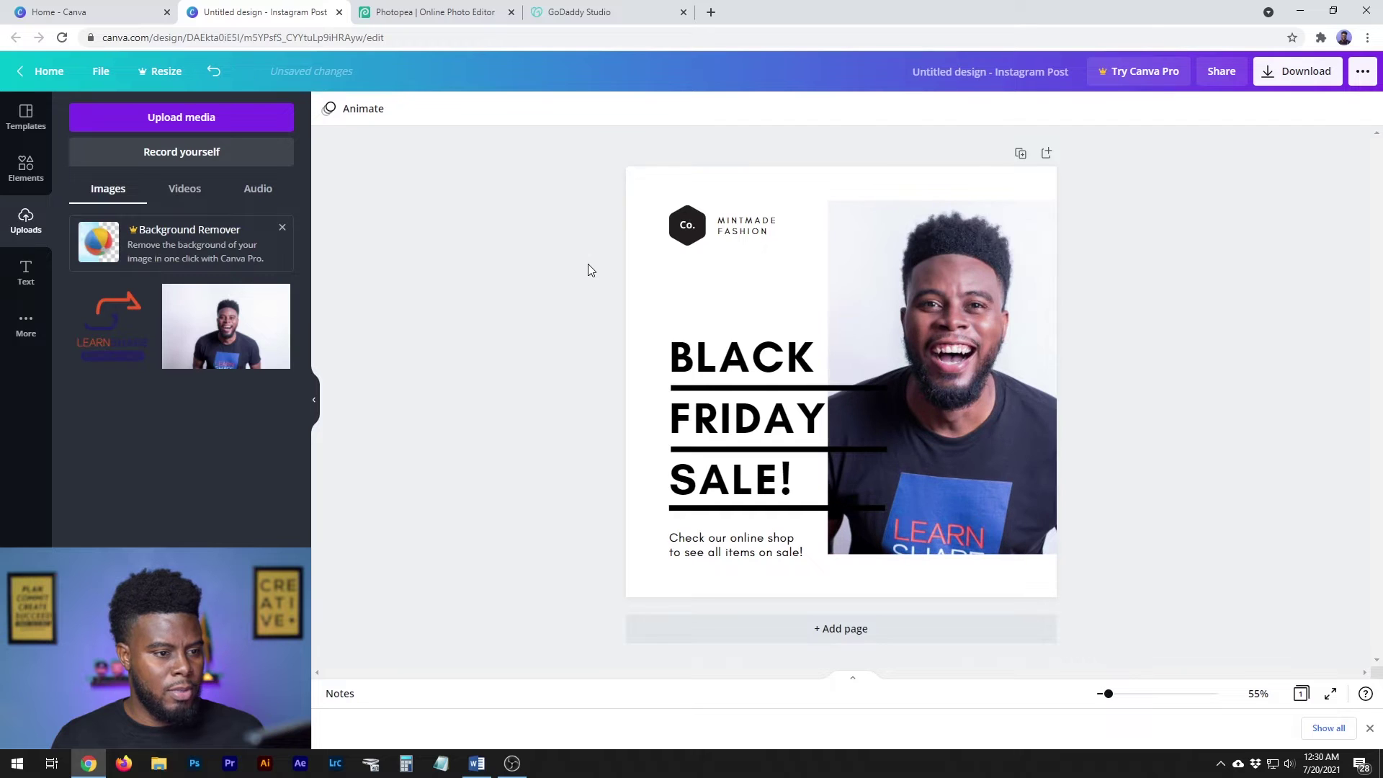
click(688, 234)
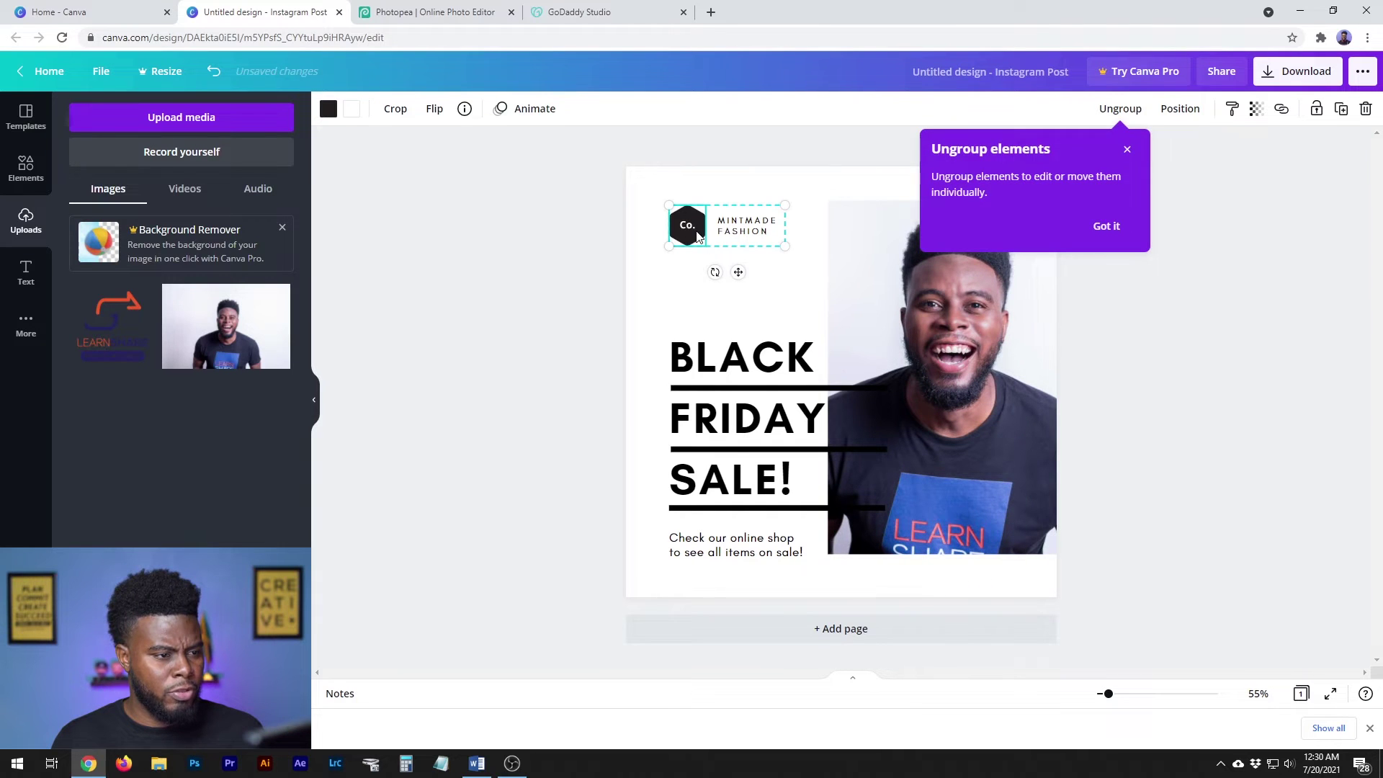
double_click(697, 236)
key(Escape)
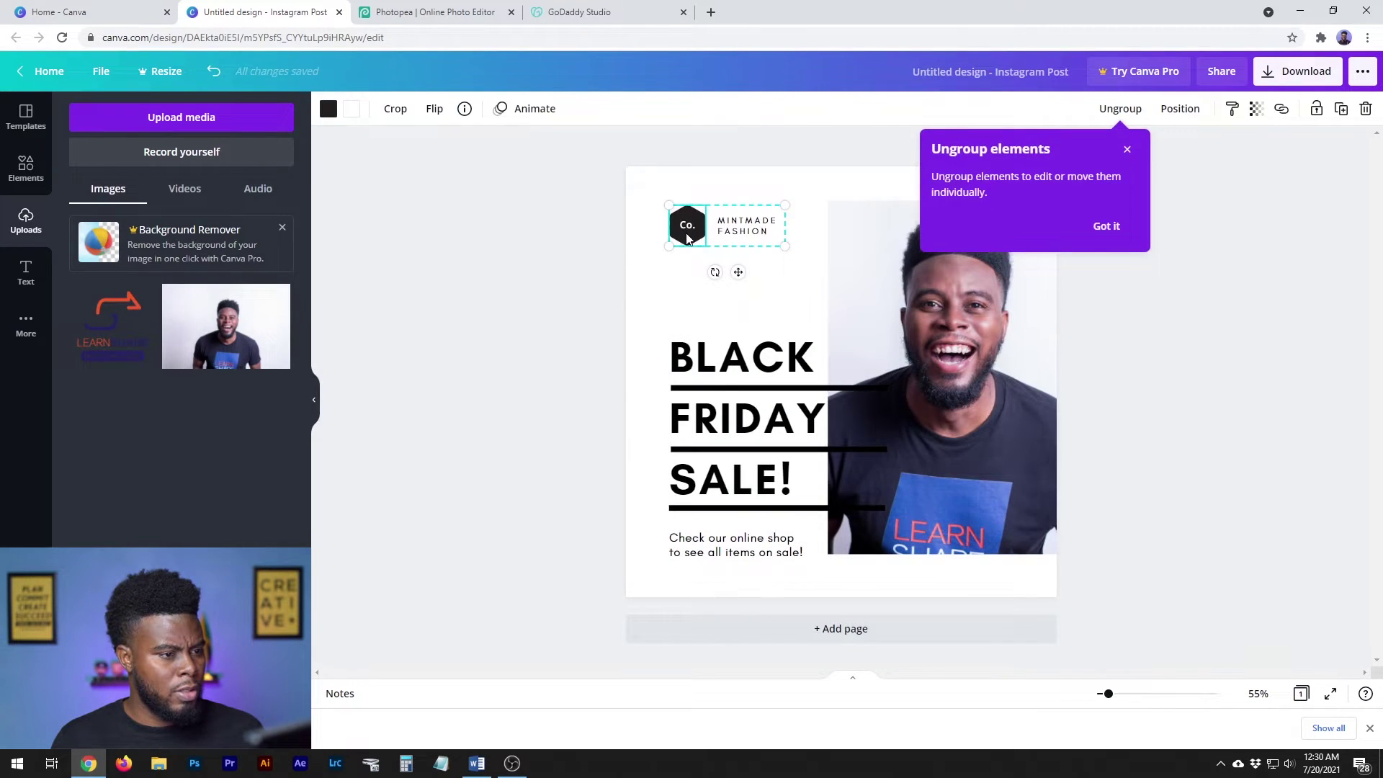
double_click(688, 235)
drag(110, 322, 685, 226)
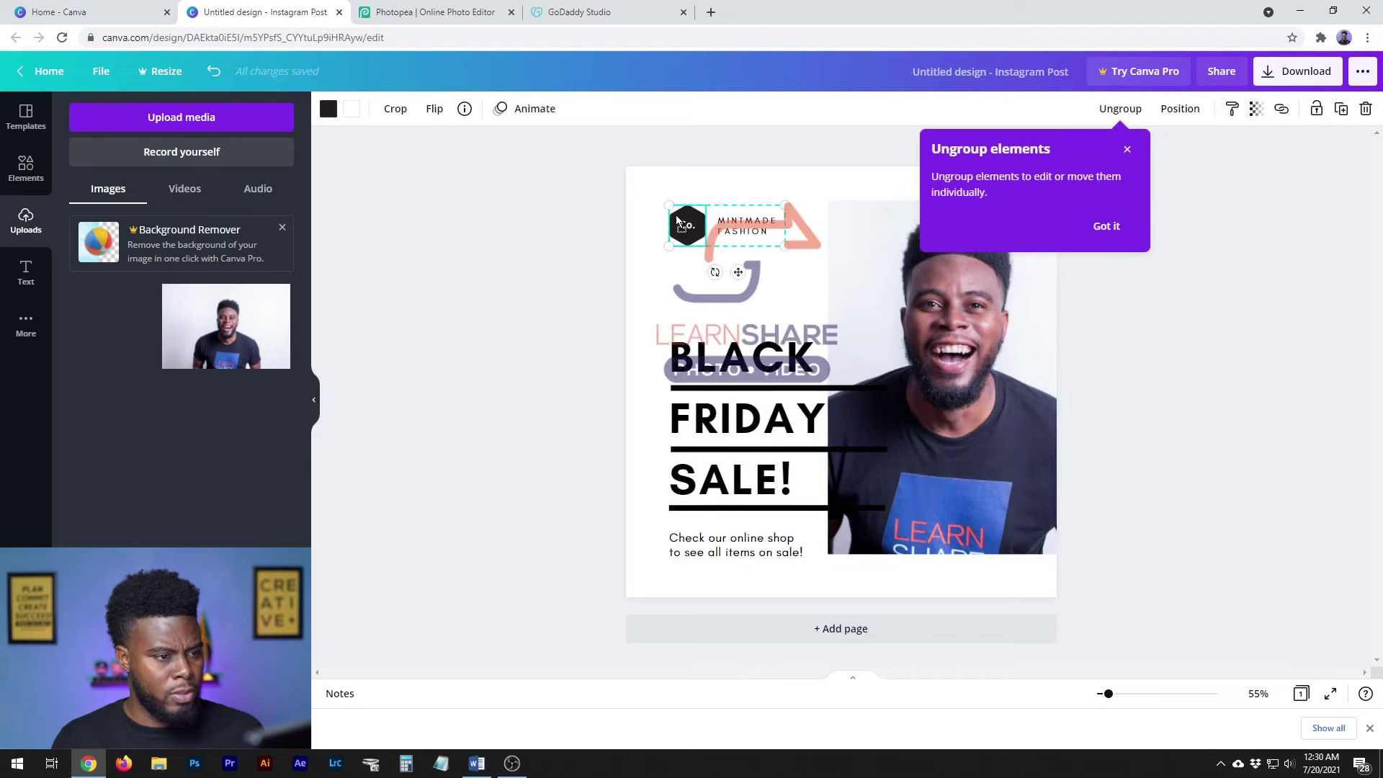
key(ctrl+z)
click(679, 223)
double_click(690, 229)
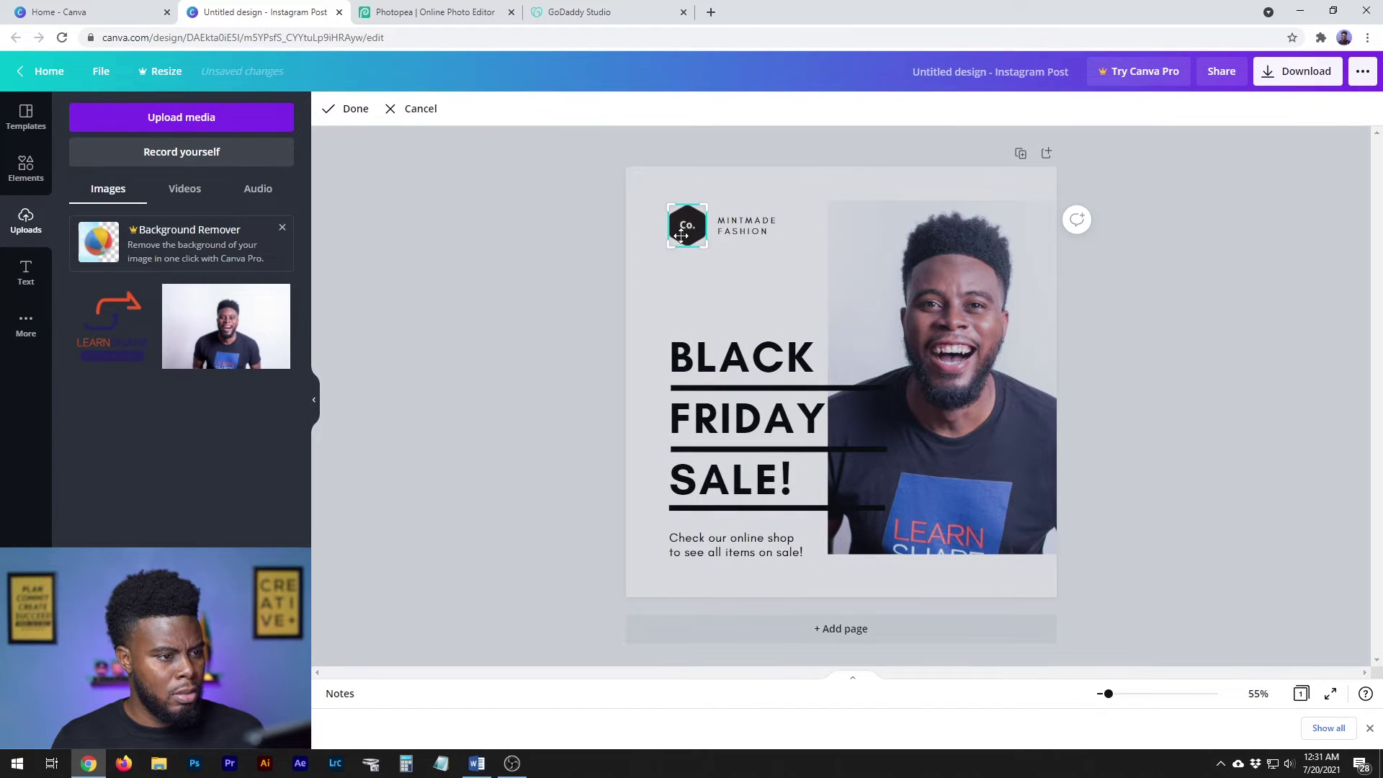
key(Escape)
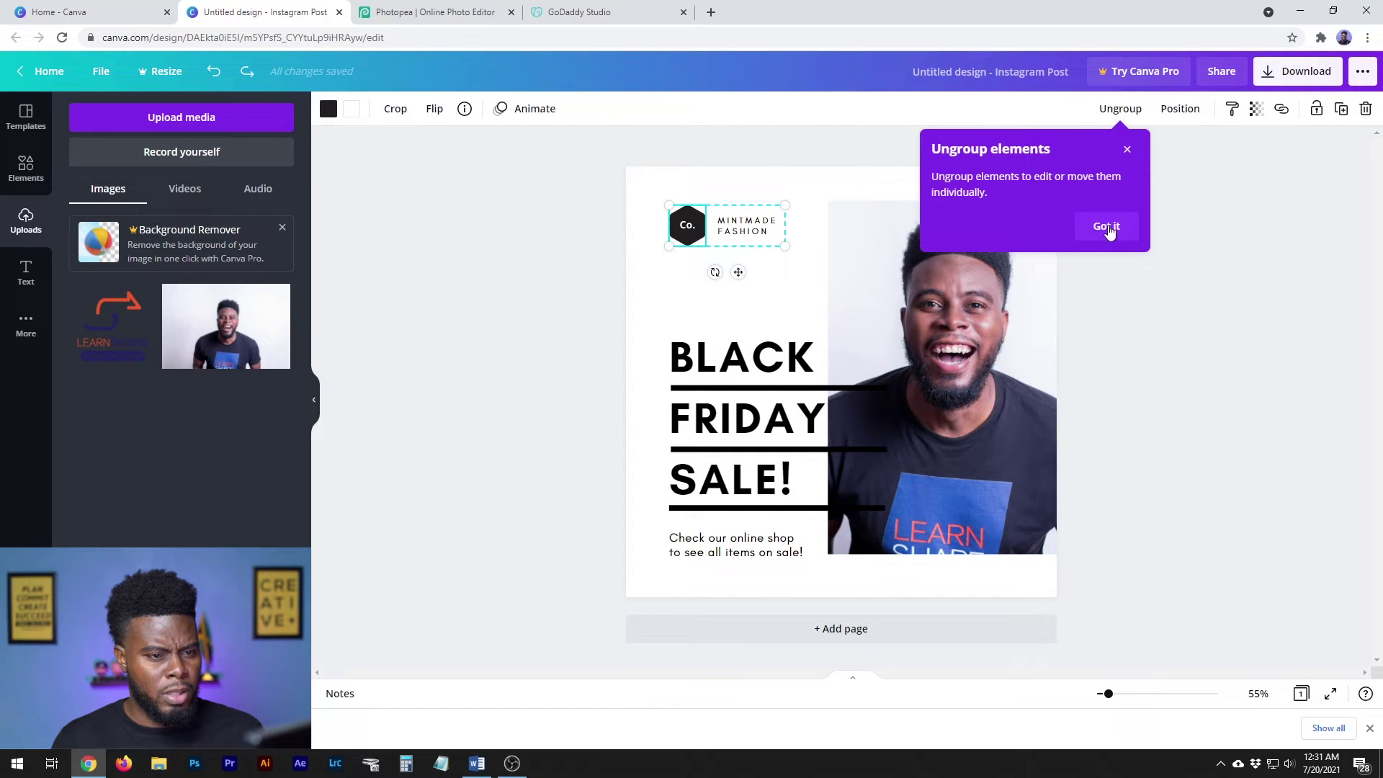
click(687, 285)
Ungroup the Mintmade Fashion logo group to isolate the Co. hexagon
click(709, 230)
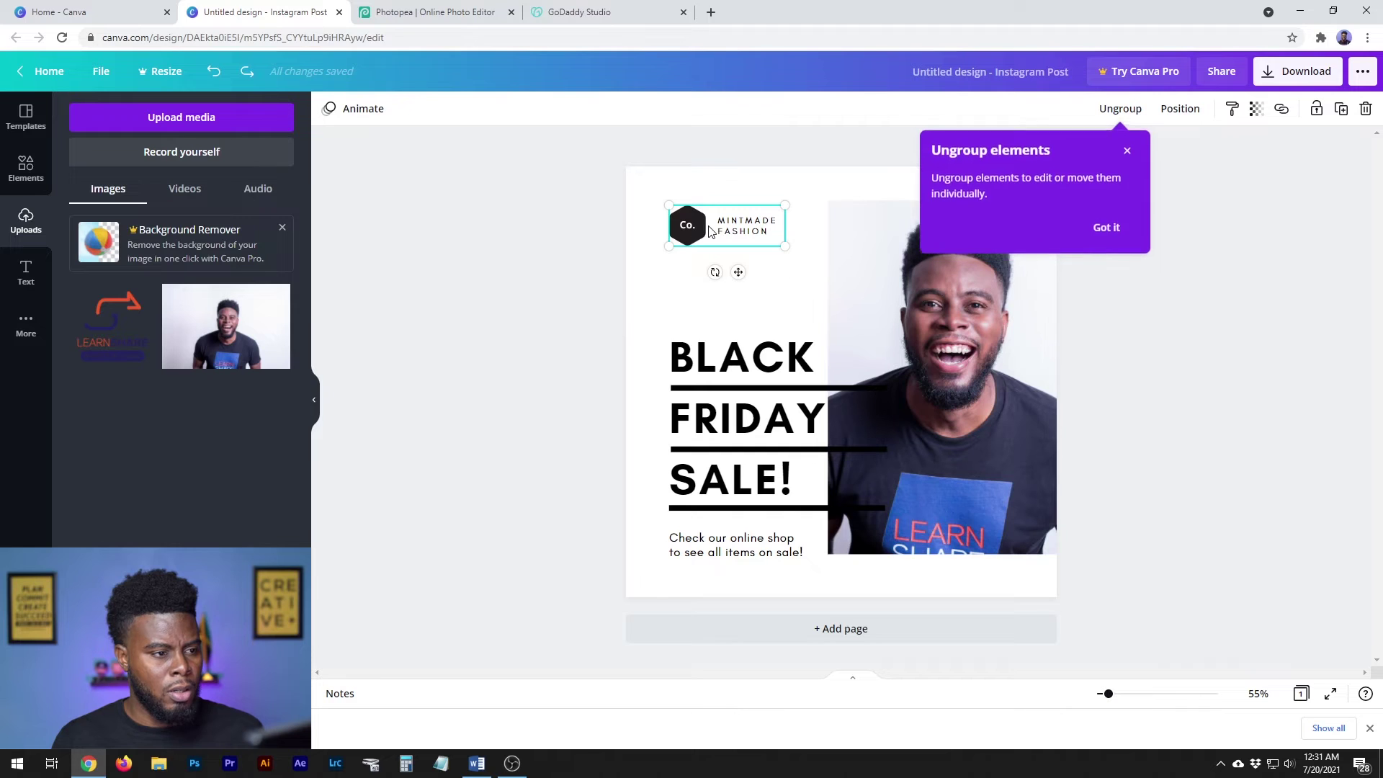
click(1112, 227)
right_click(713, 236)
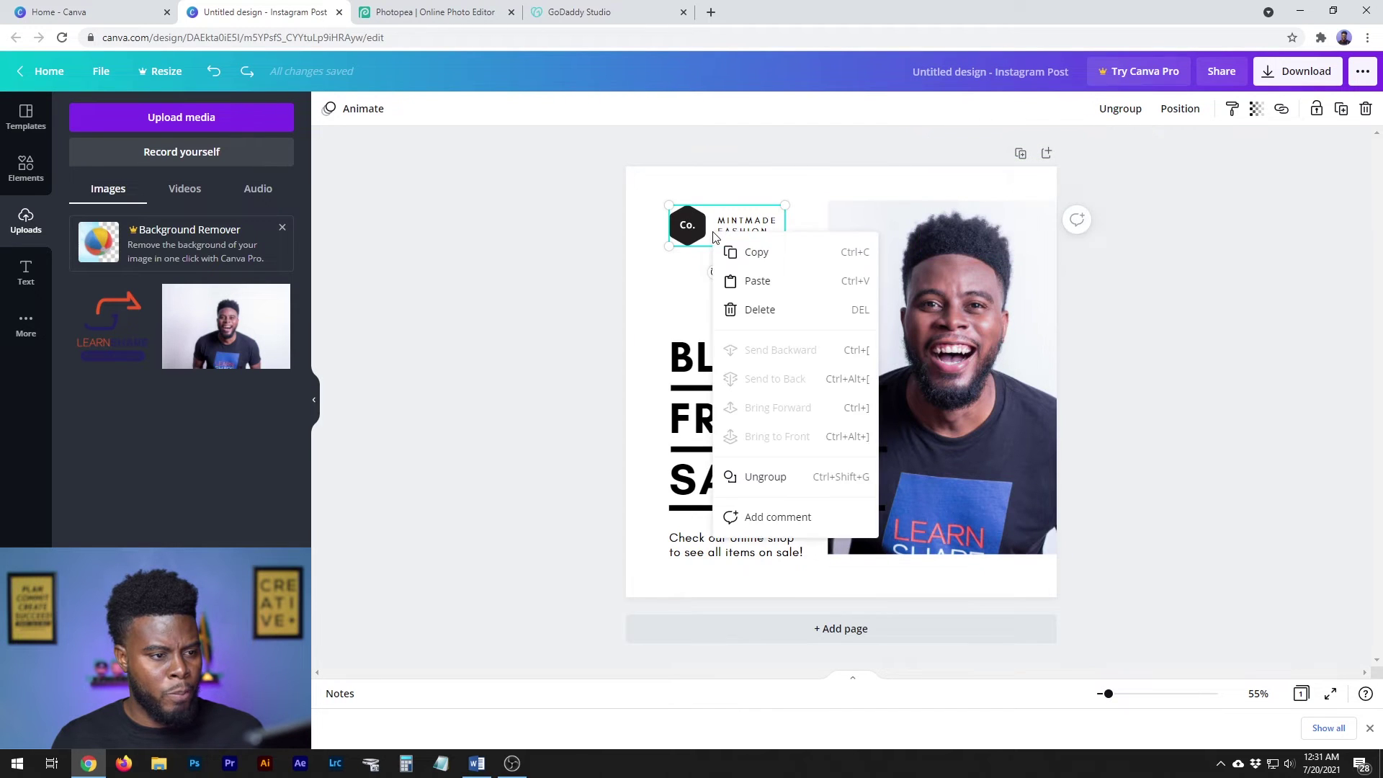
click(783, 483)
click(664, 288)
click(684, 225)
double_click(689, 232)
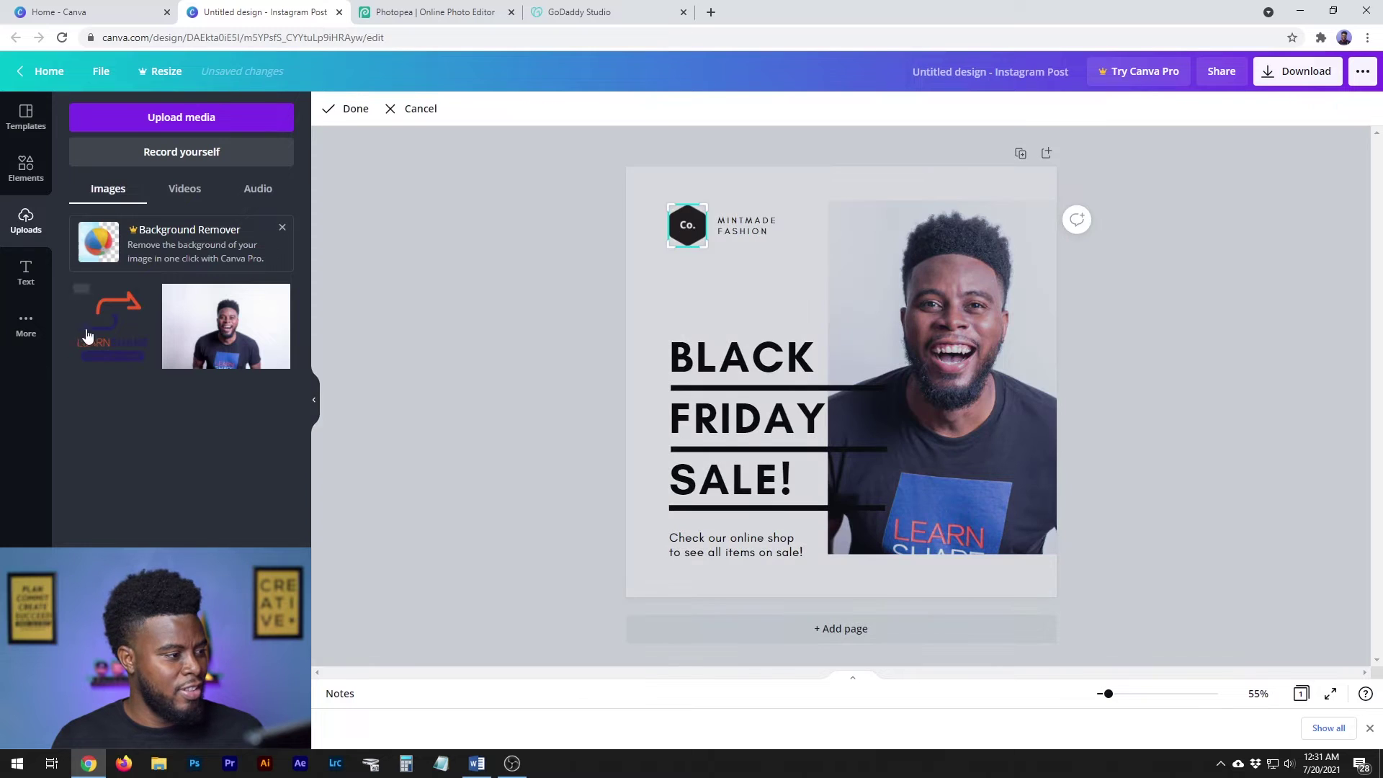
Place the LearnShare logo, delete the Co. hexagon, and shrink the logo beside MINTMADE FASHION
drag(112, 324, 687, 226)
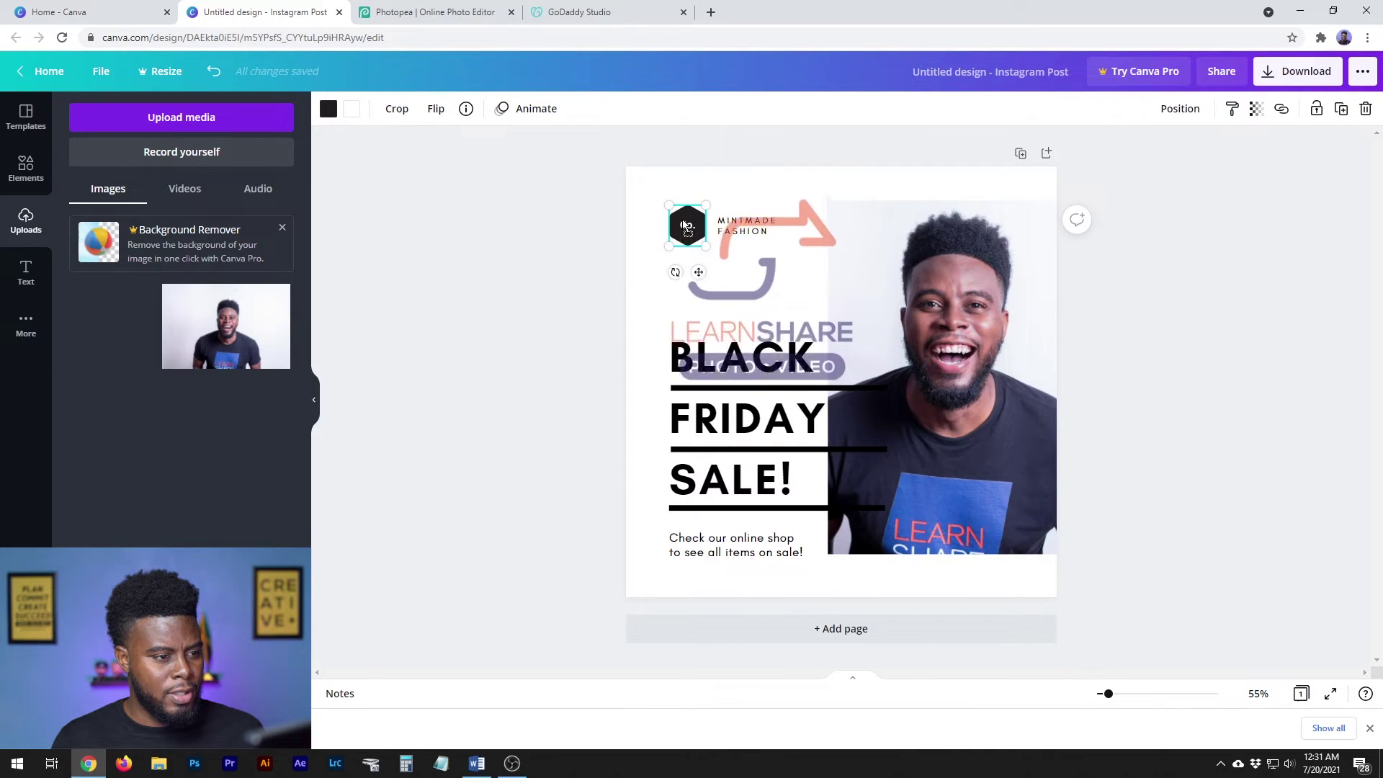
drag(687, 227, 684, 235)
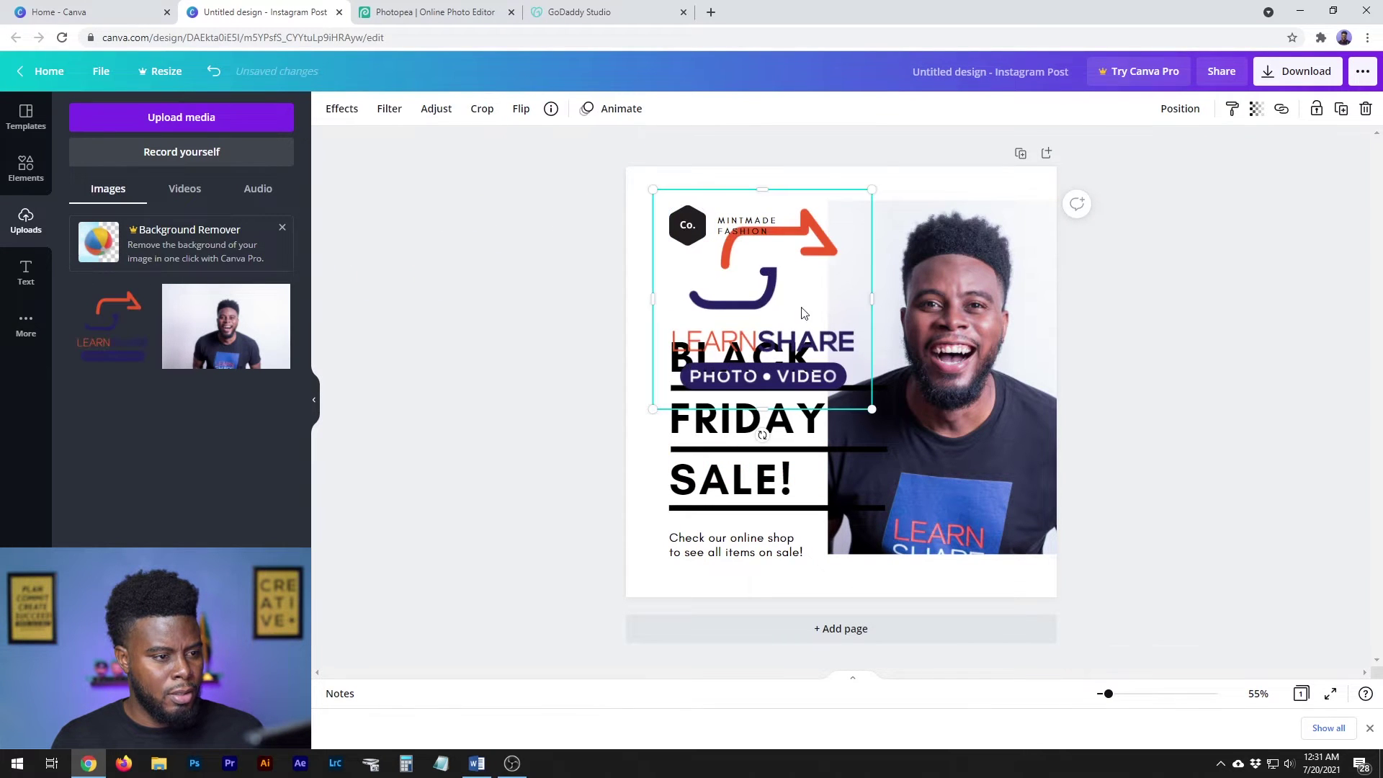
drag(803, 313, 804, 314)
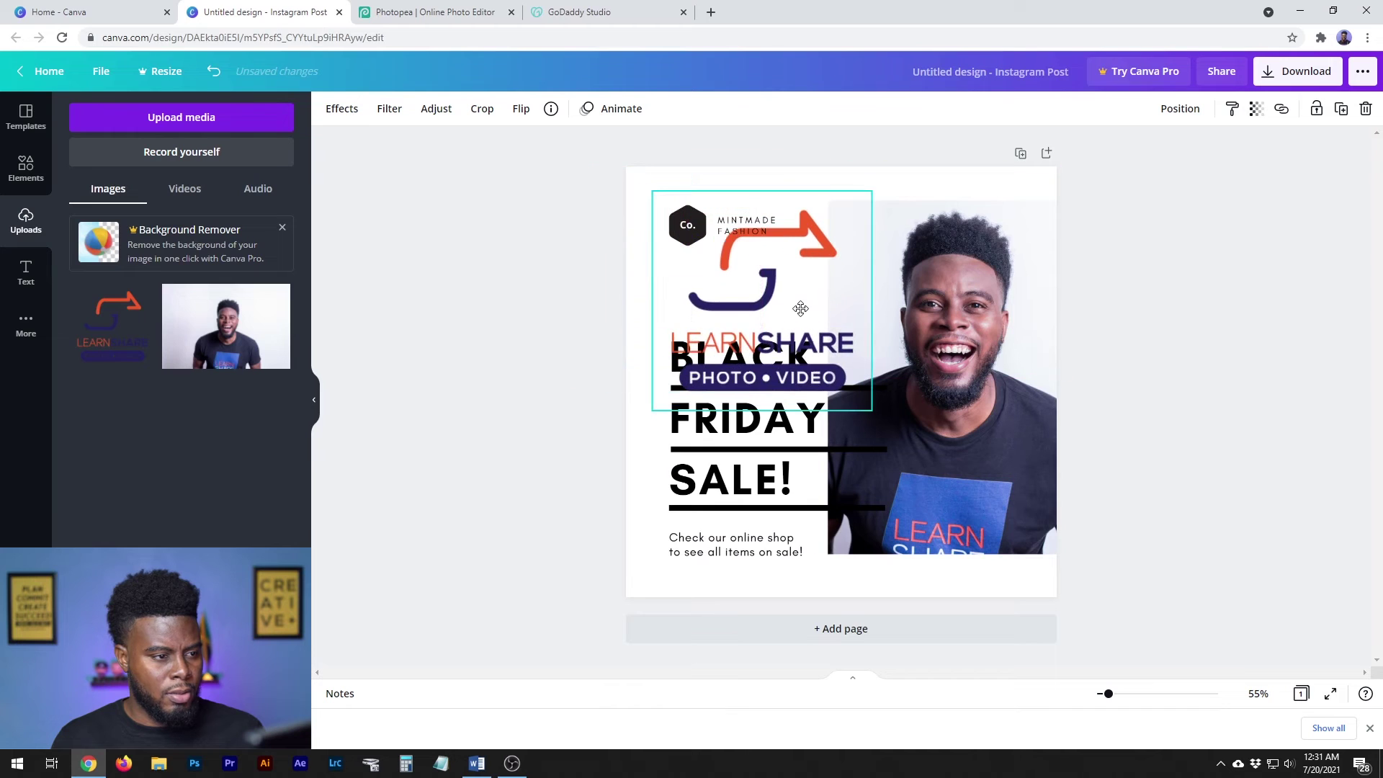
drag(699, 227, 792, 272)
click(699, 237)
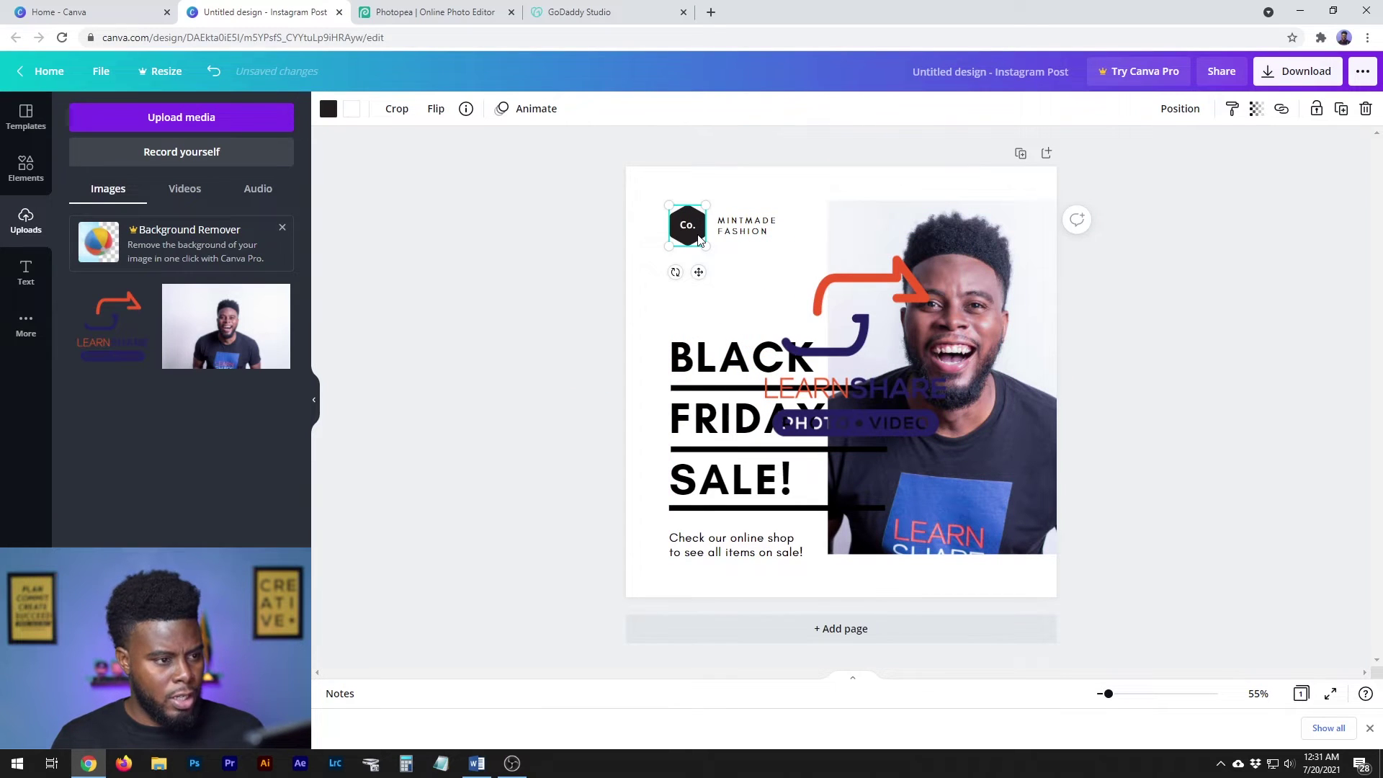
key(Delete)
click(876, 330)
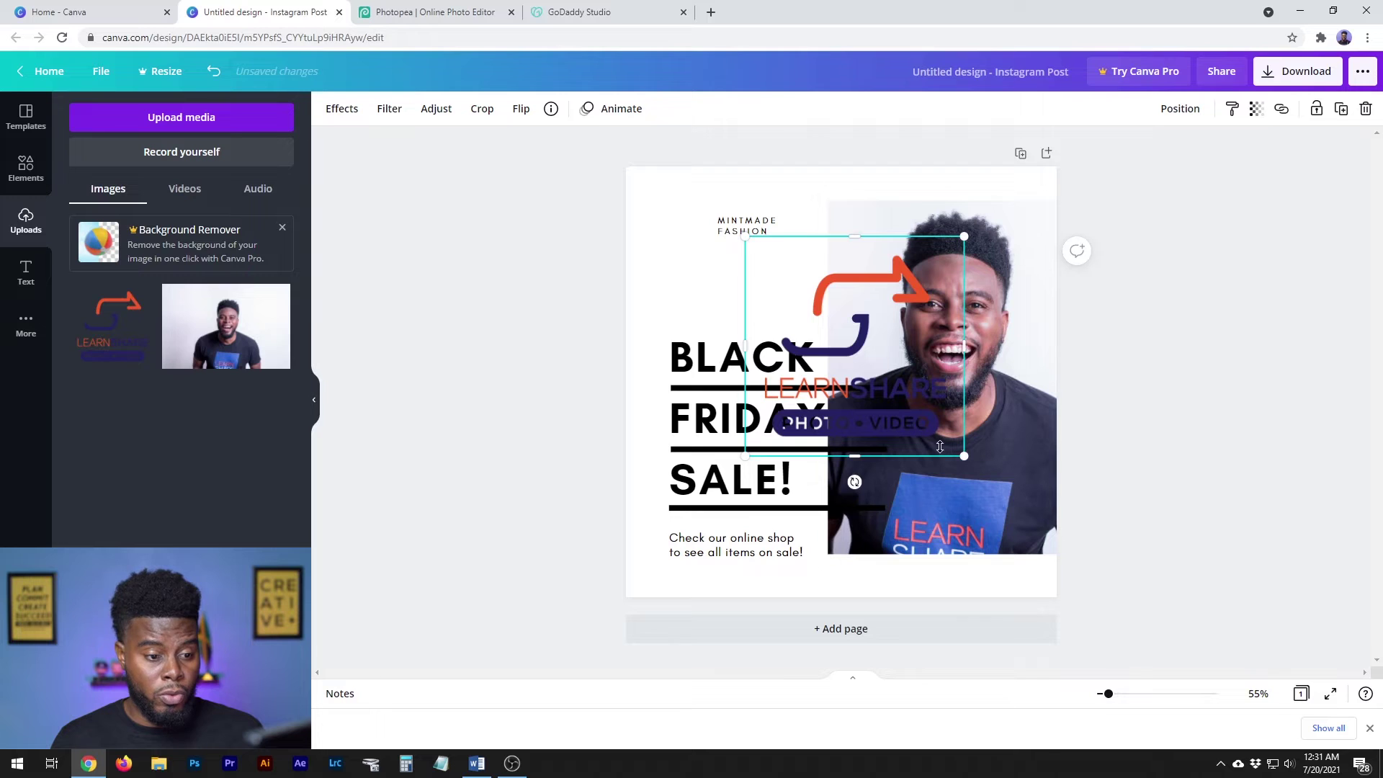
mouse_move(965, 457)
mouse_down()
mouse_move(796, 287)
mouse_move(664, 219)
mouse_move(690, 229)
mouse_up()
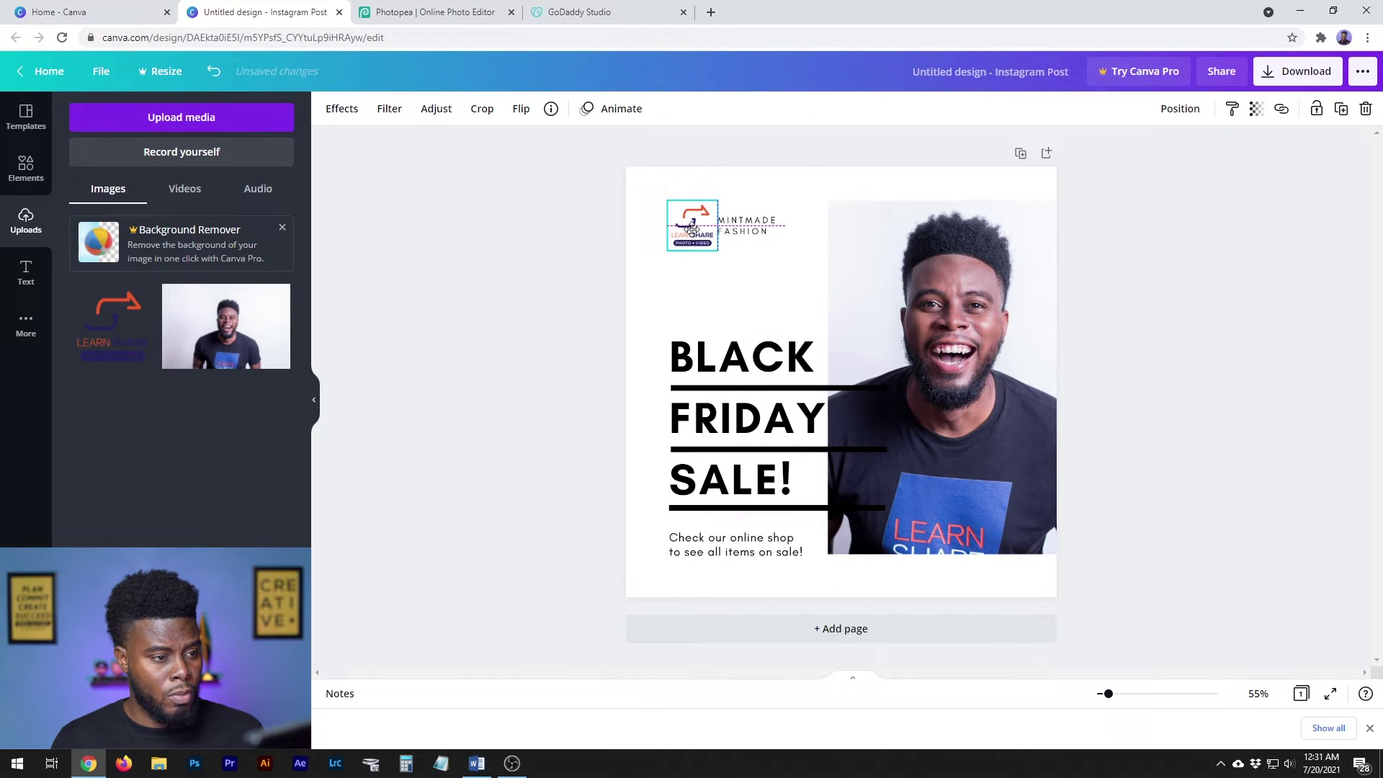
drag(690, 229, 694, 235)
click(752, 263)
Finish the LINK IN BIO tag and snap it into line with the LearnShare logo
double_click(745, 231)
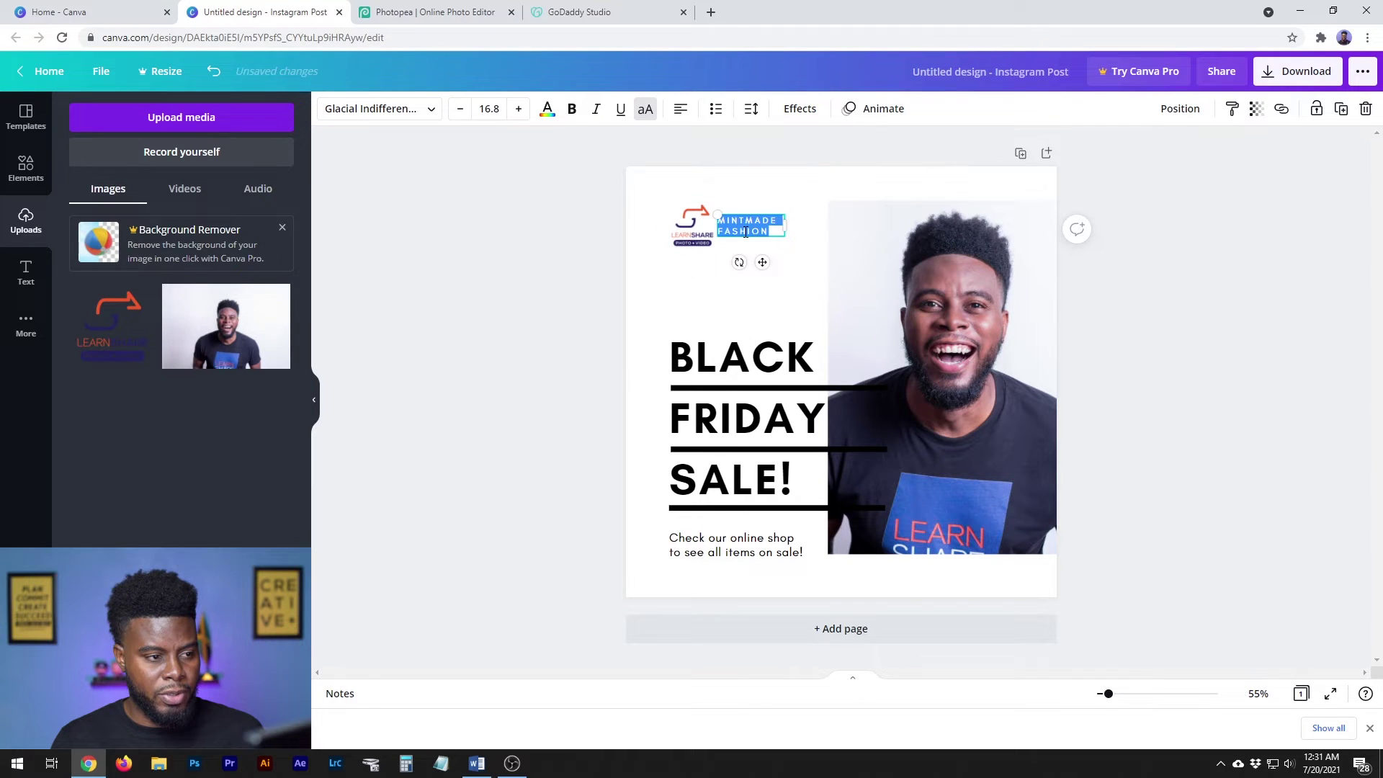
key(BackSpace)
text(LINK IN B)
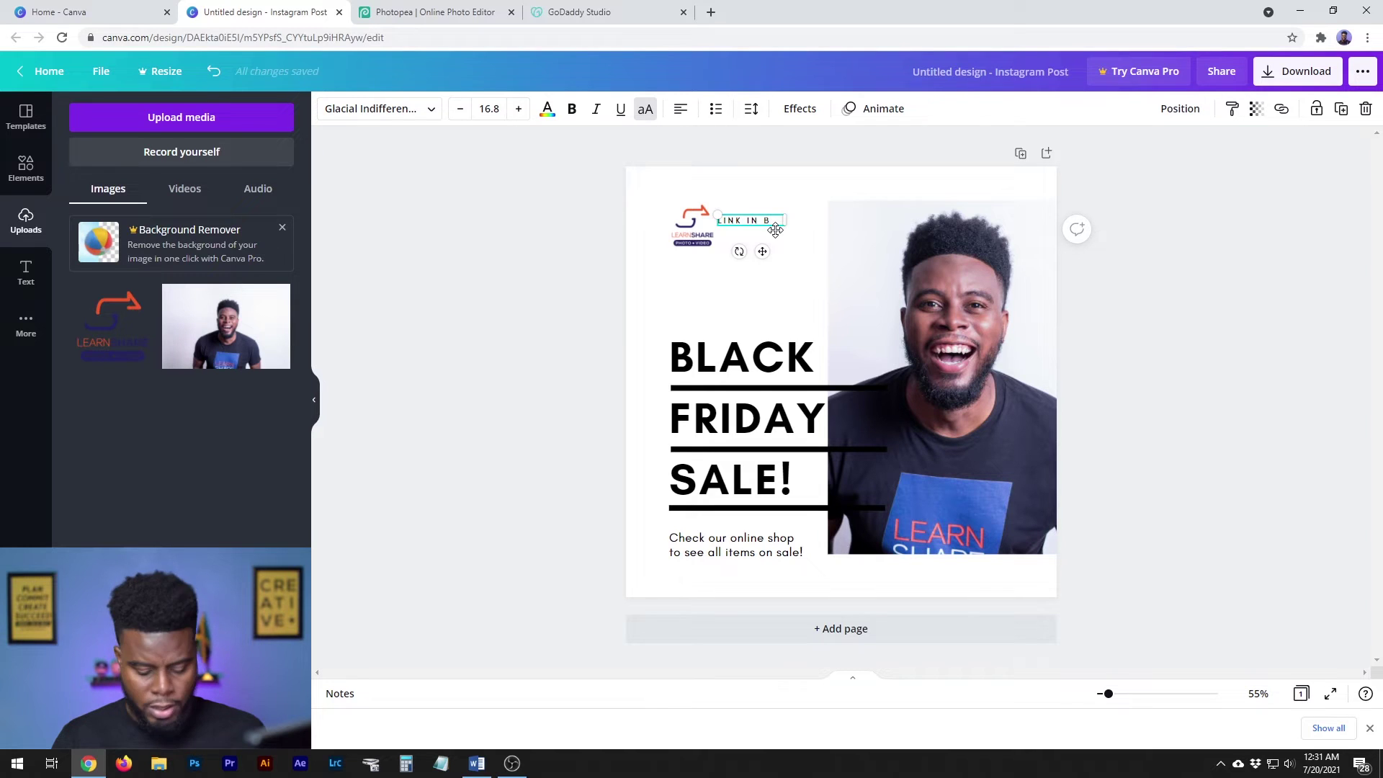
text(IO)
click(738, 306)
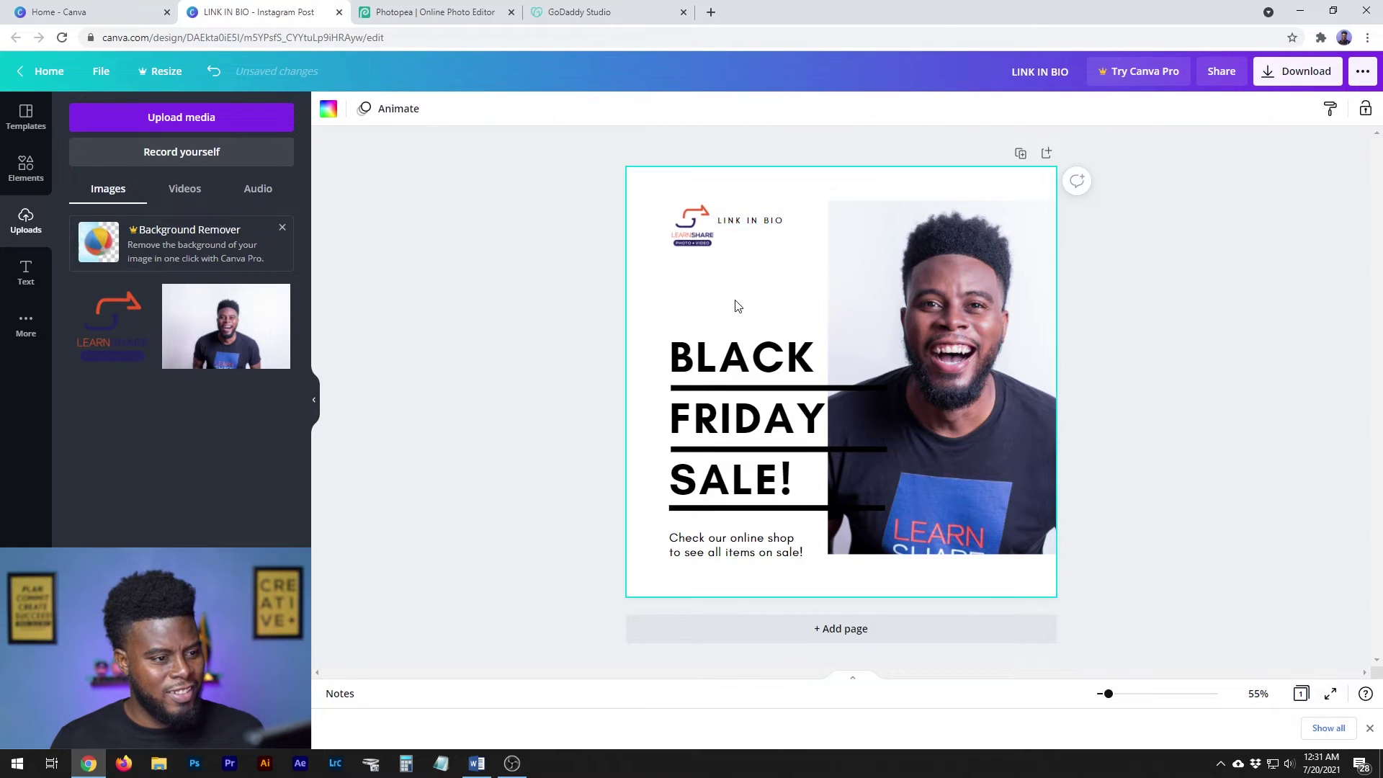
drag(746, 219, 758, 225)
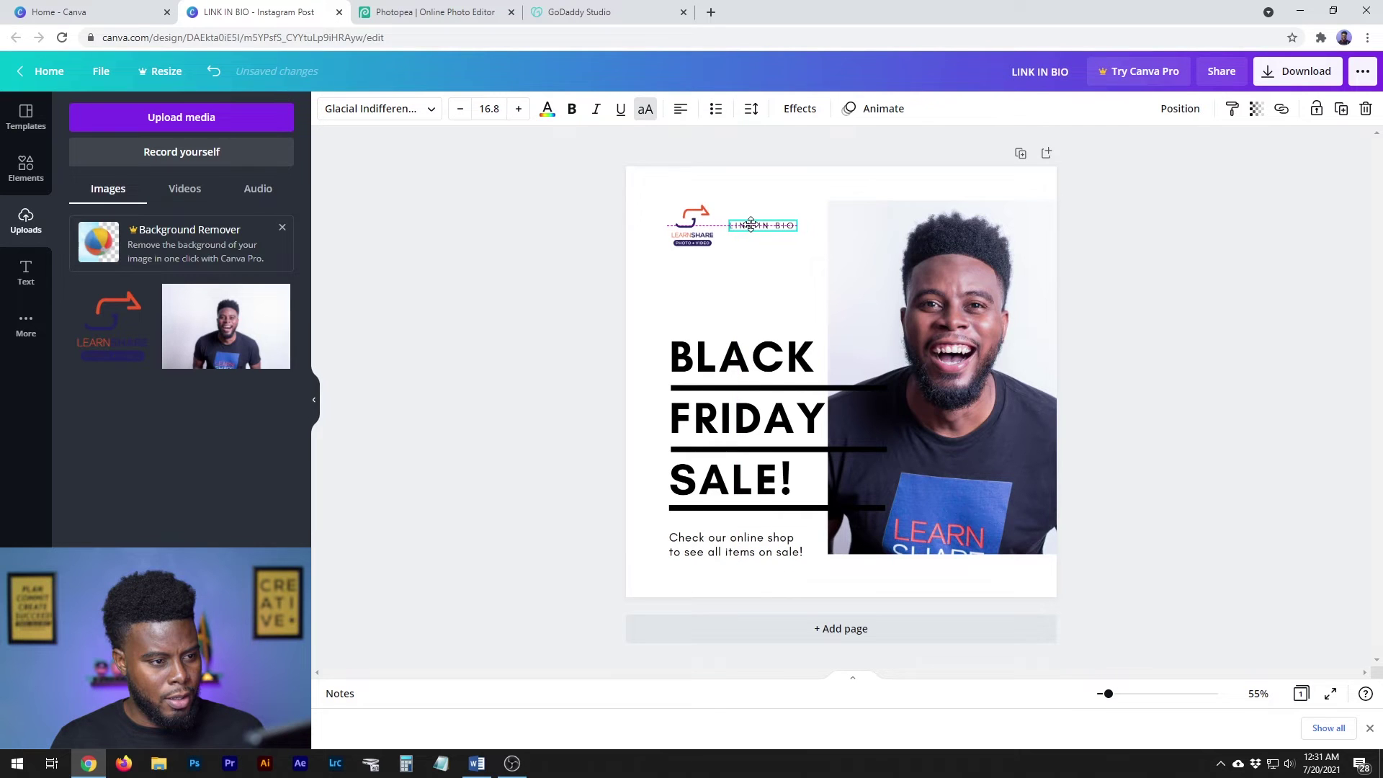
click(738, 287)
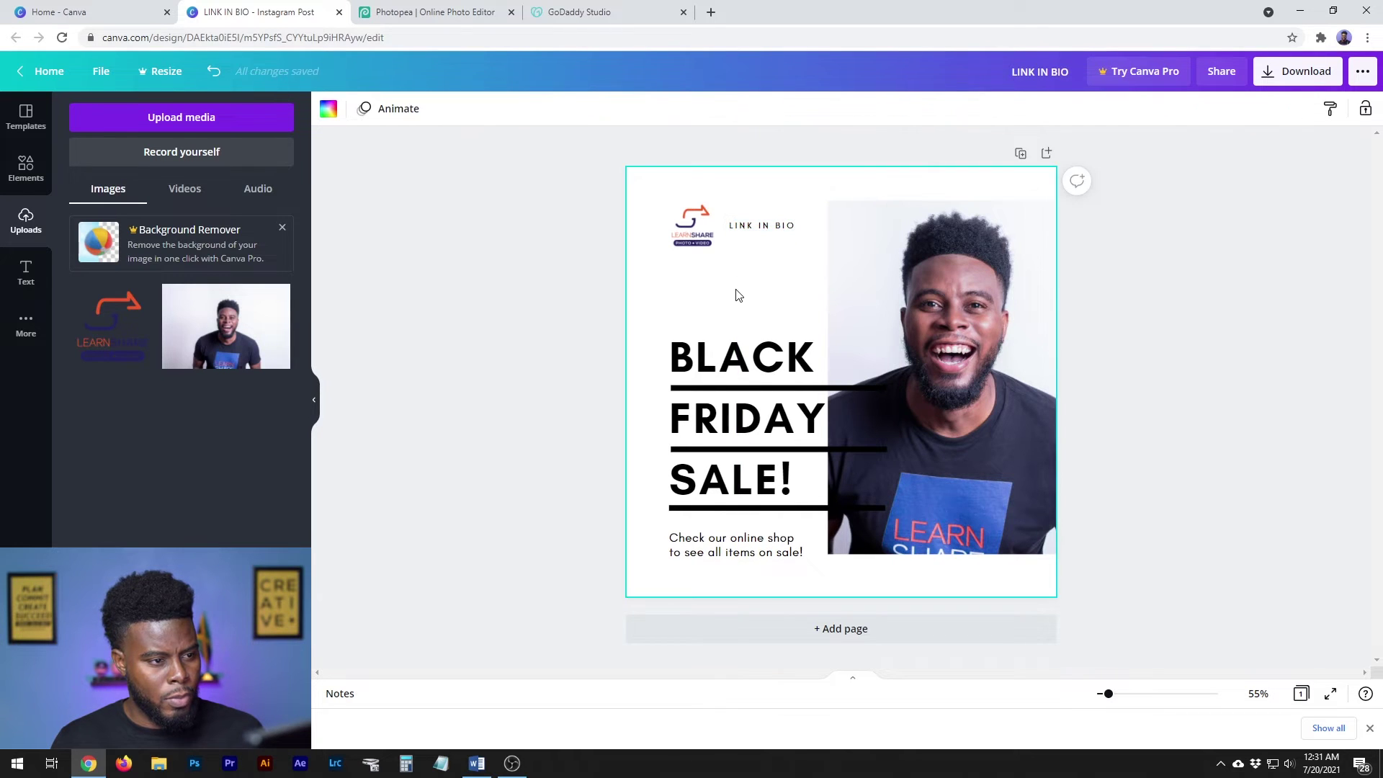
Select BLACK in the BLACK FRIDAY SALE! headline and replace it with GET
click(758, 368)
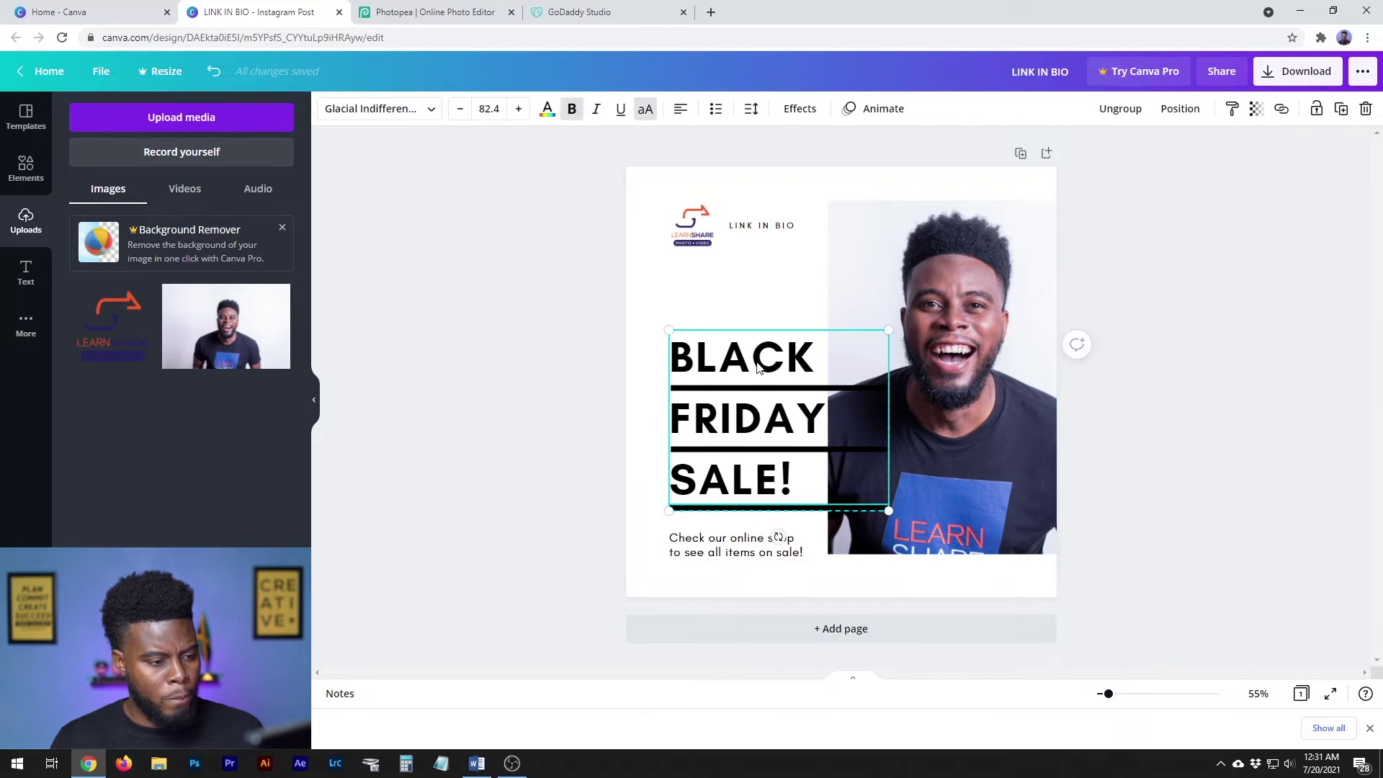
click(812, 349)
key(Right)
key(shift+Right)
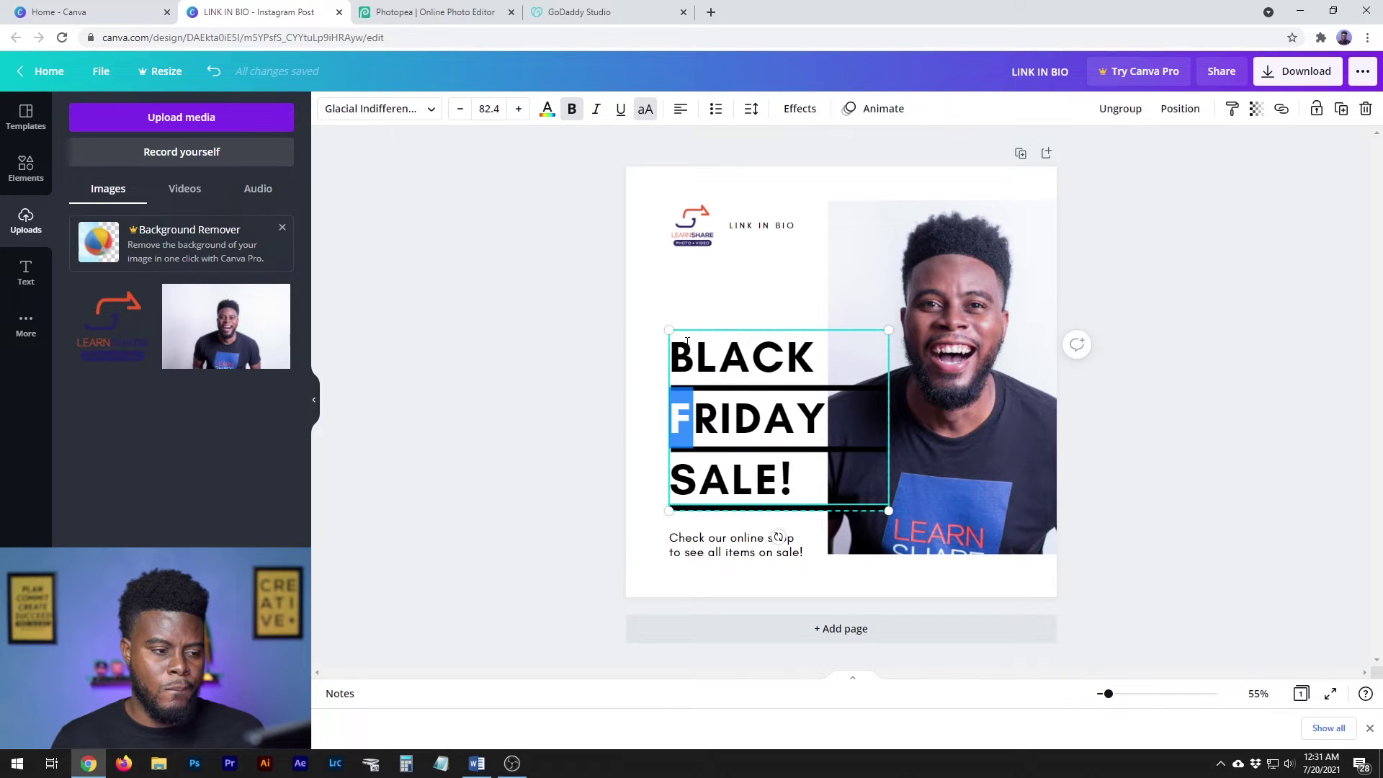
click(686, 341)
key(Right)
key(shift+Right)
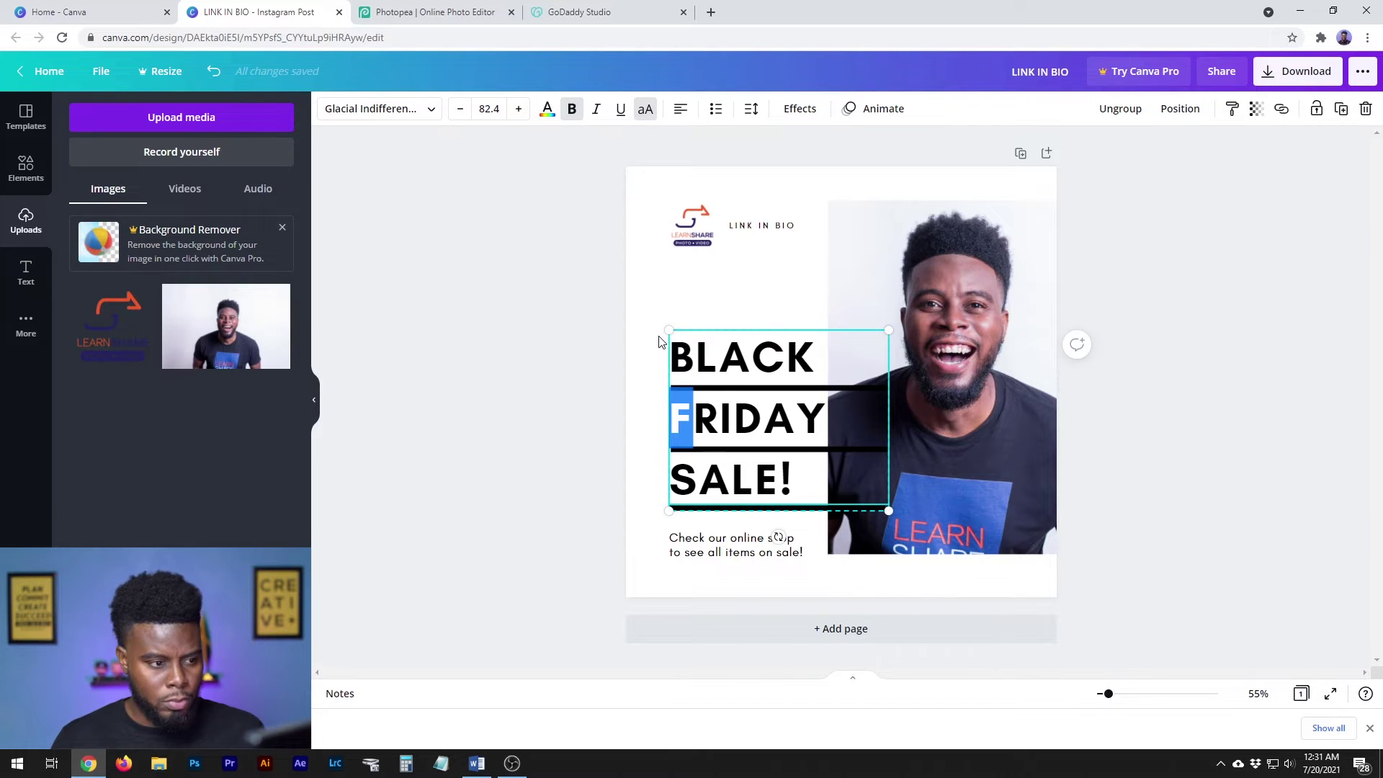
key(Left)
key(shift+Home)
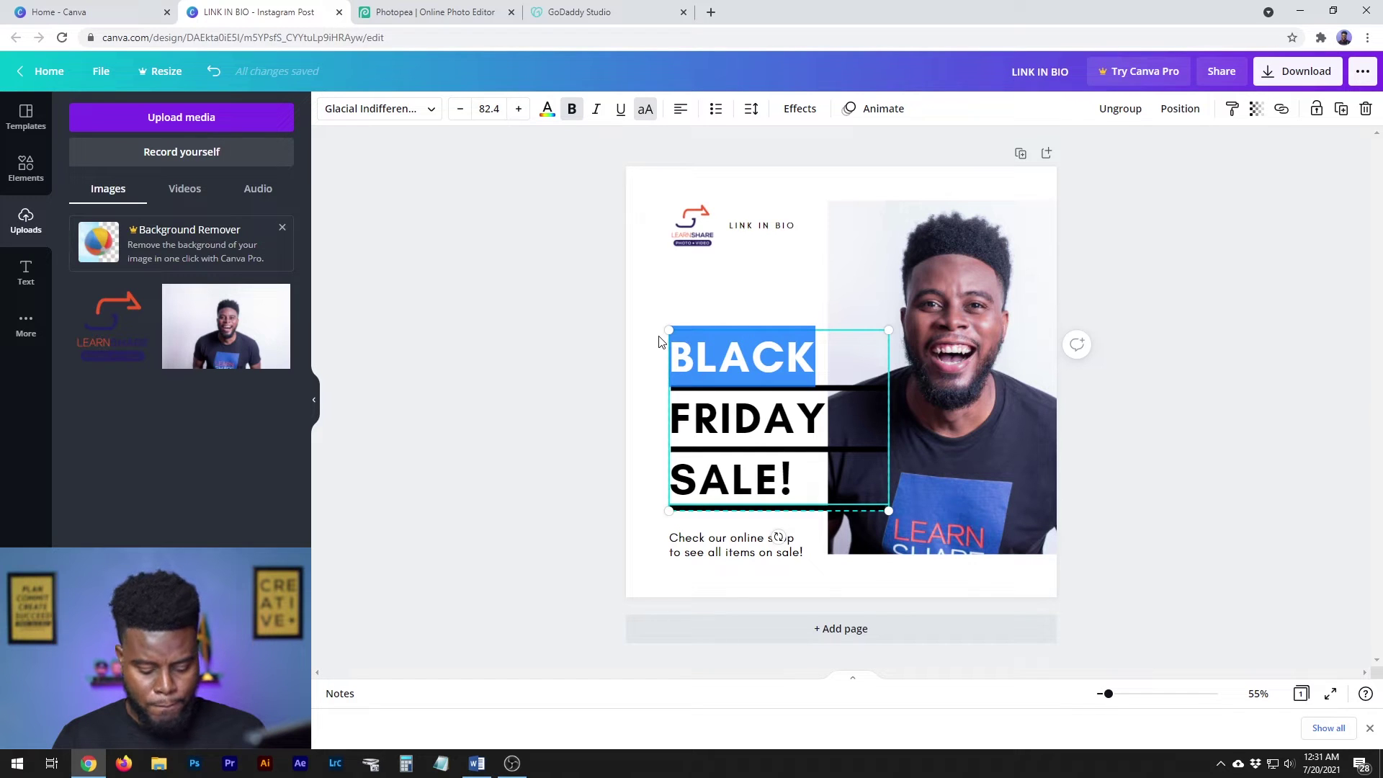
text(GET )
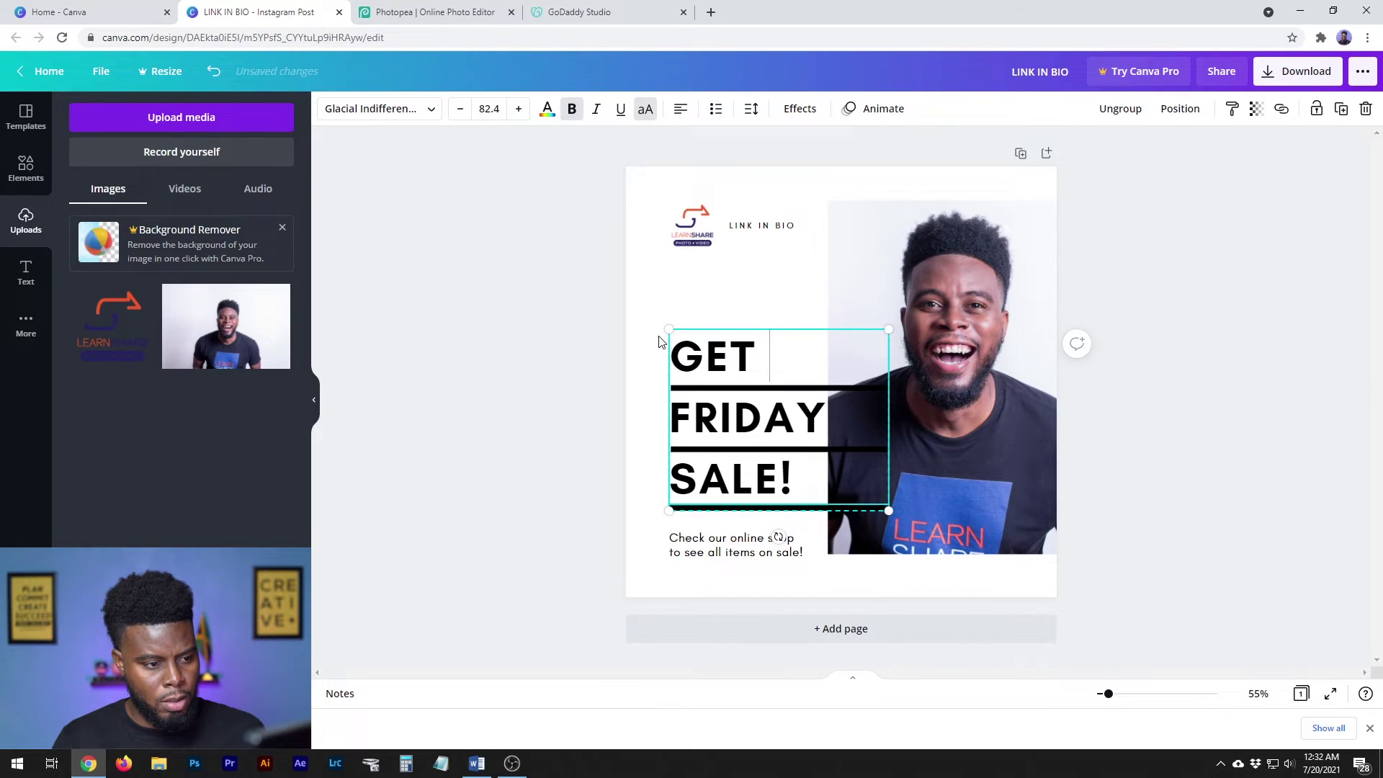
text(G)
key(BackSpace)
key(BackSpace)
key(BackSpace)
key(BackSpace)
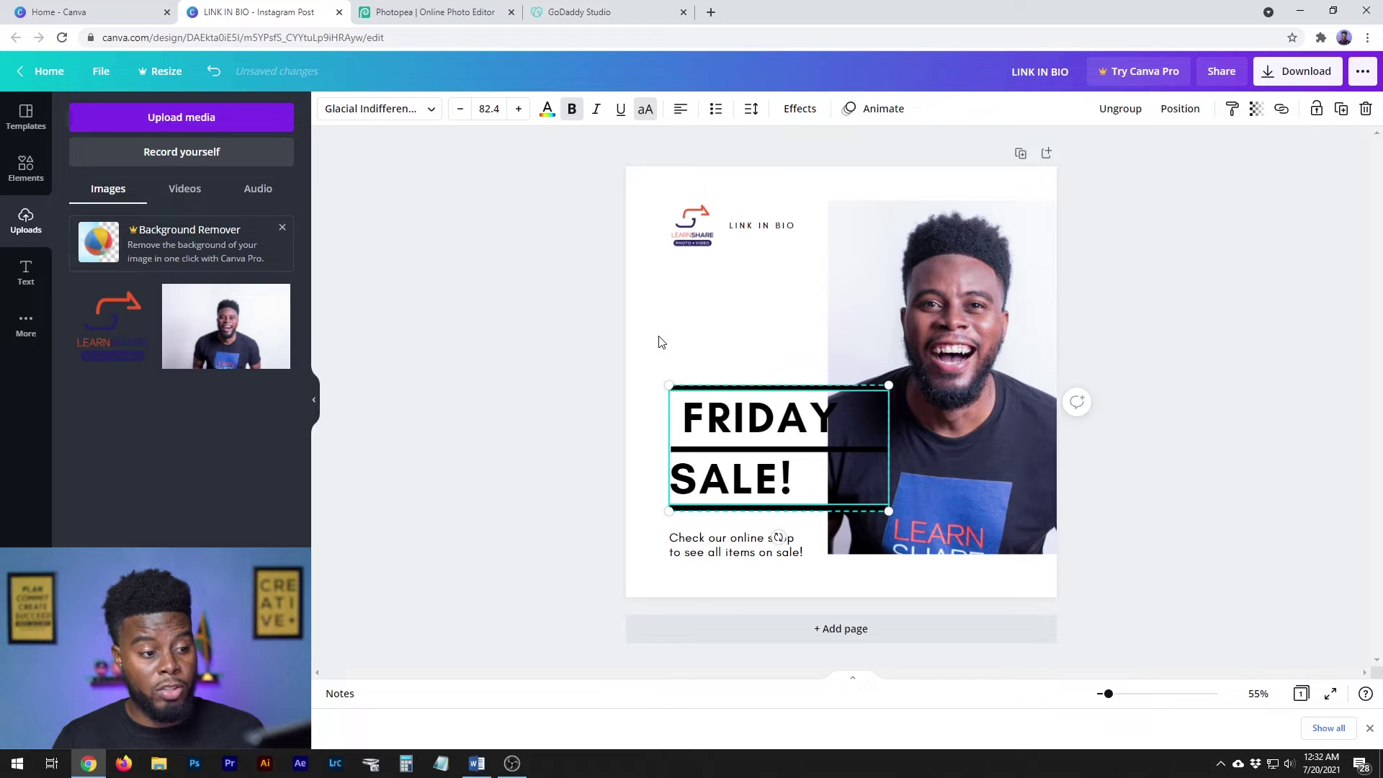
key(ctrl+z)
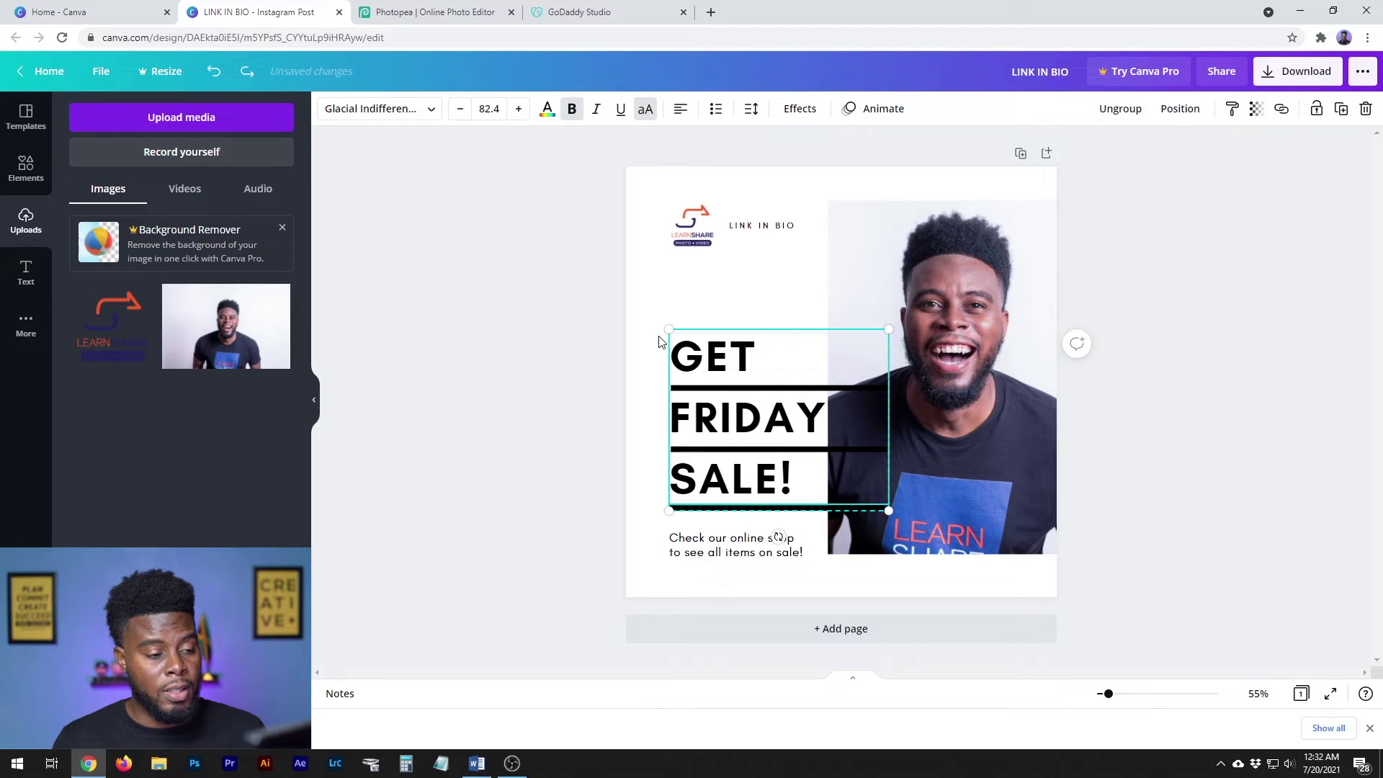
Retype the headline's opening word as CREATE and enlarge the headline text slightly
click(643, 351)
click(735, 360)
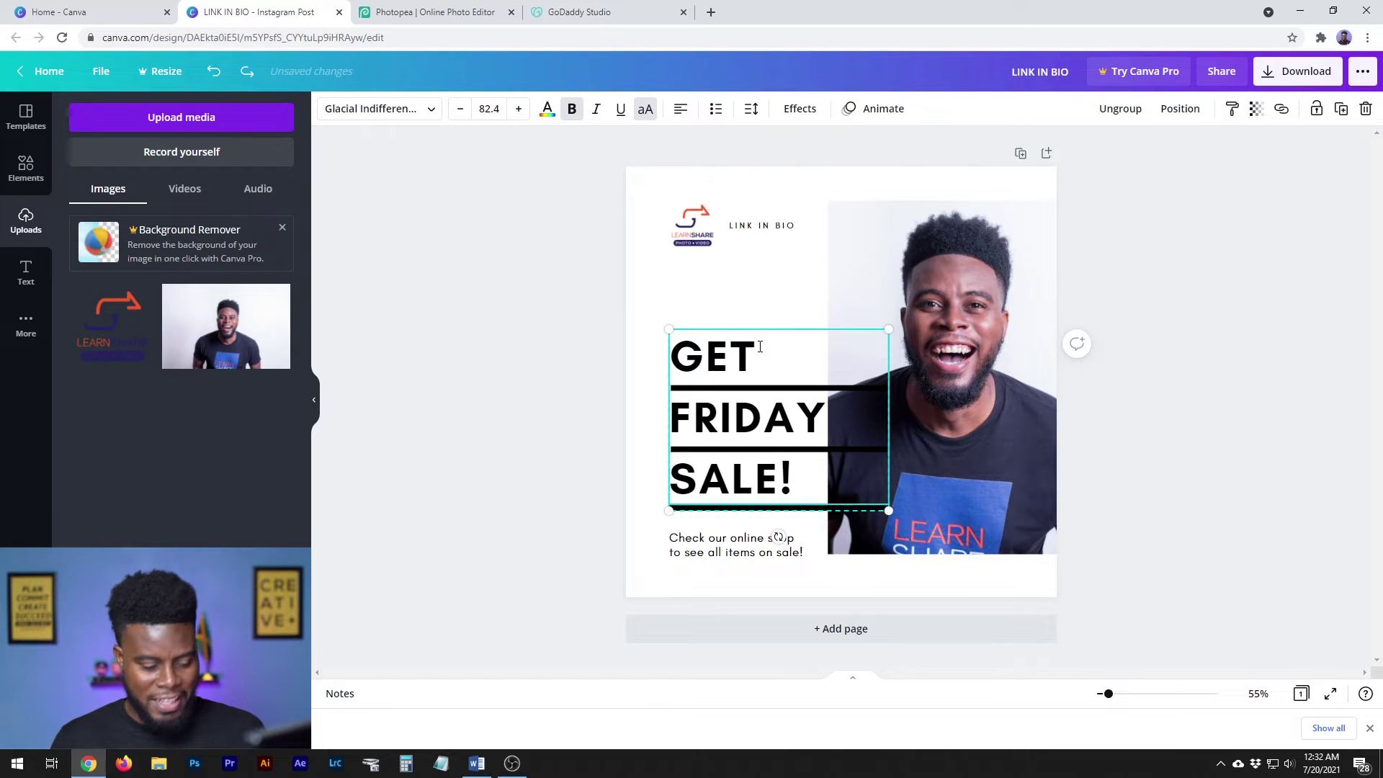
key(Delete)
key(Return)
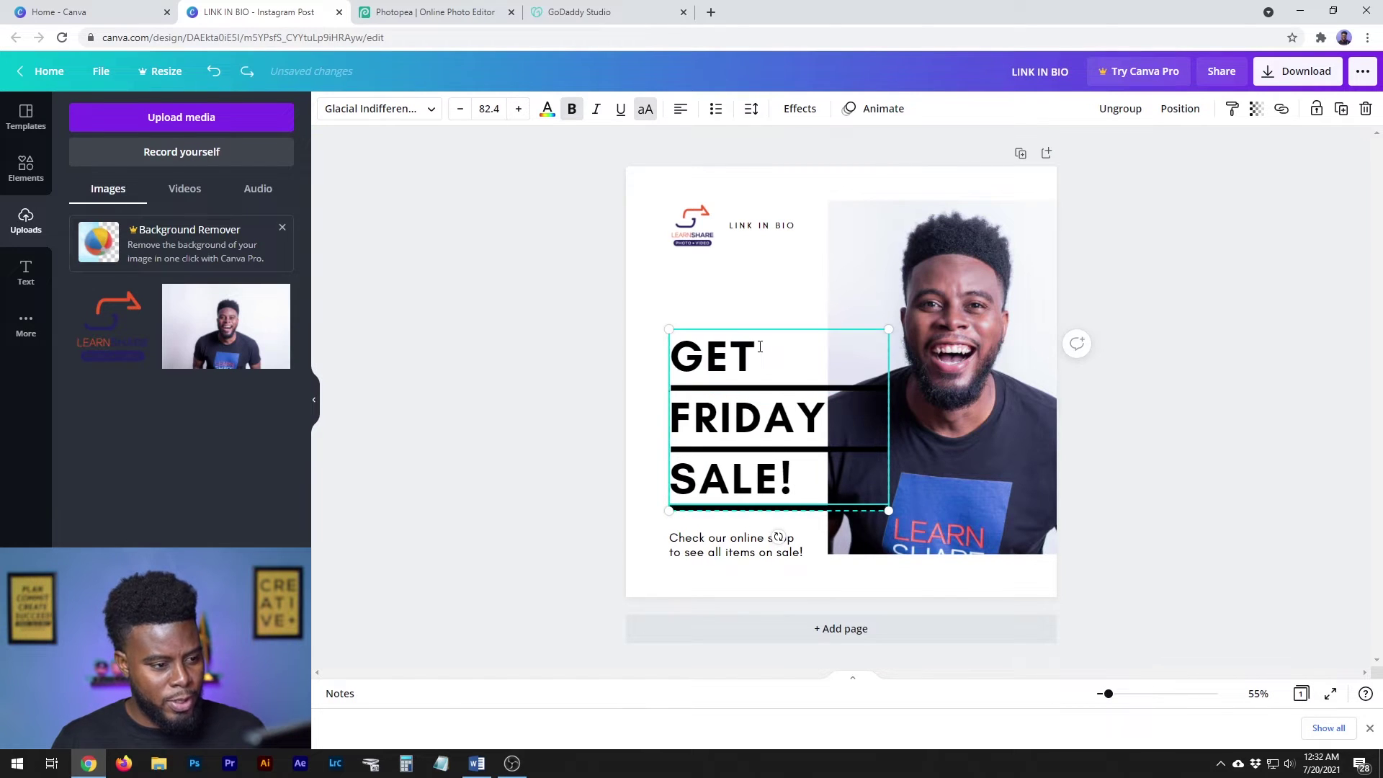
text(CREATE)
key(Delete)
key(Delete)
key(Delete)
key(Delete)
key(Delete)
text(W)
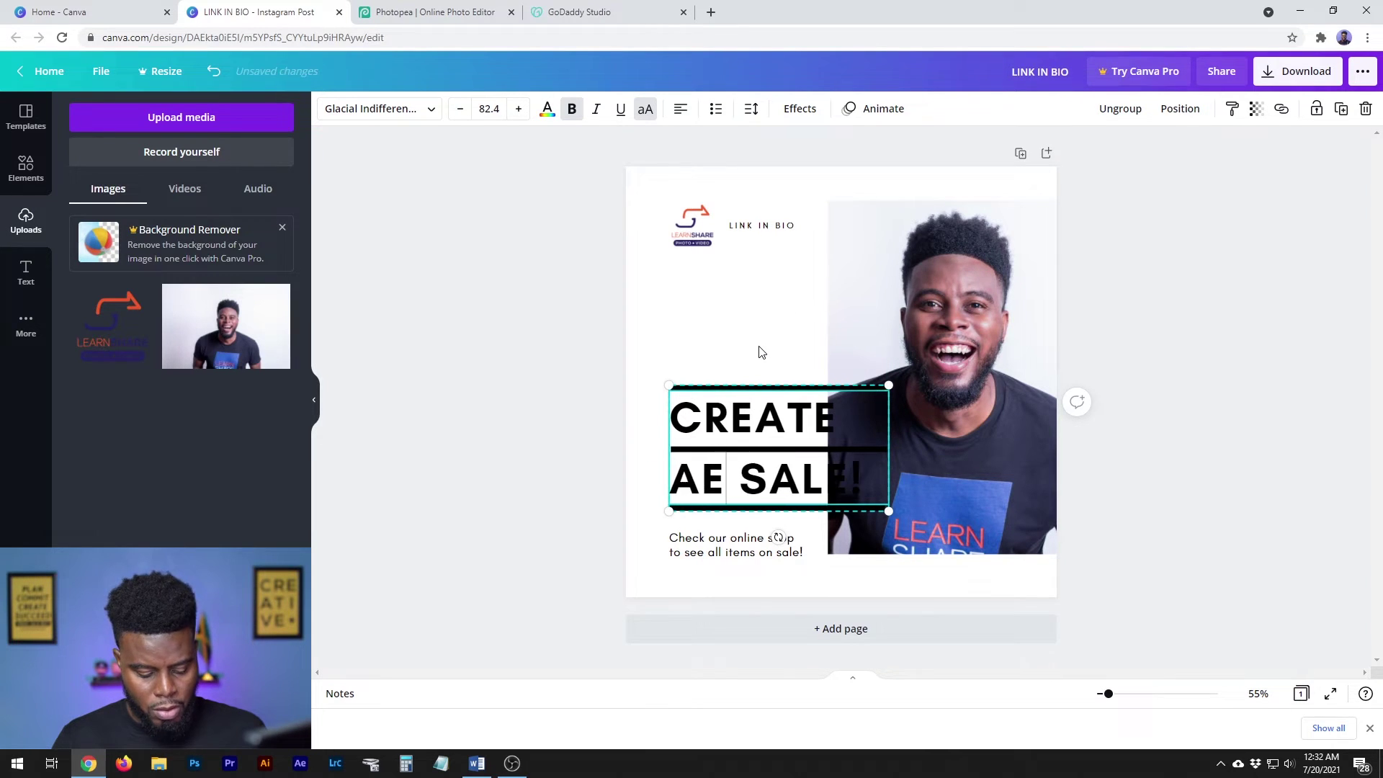
text(ER)
key(BackSpace)
text(SOME)
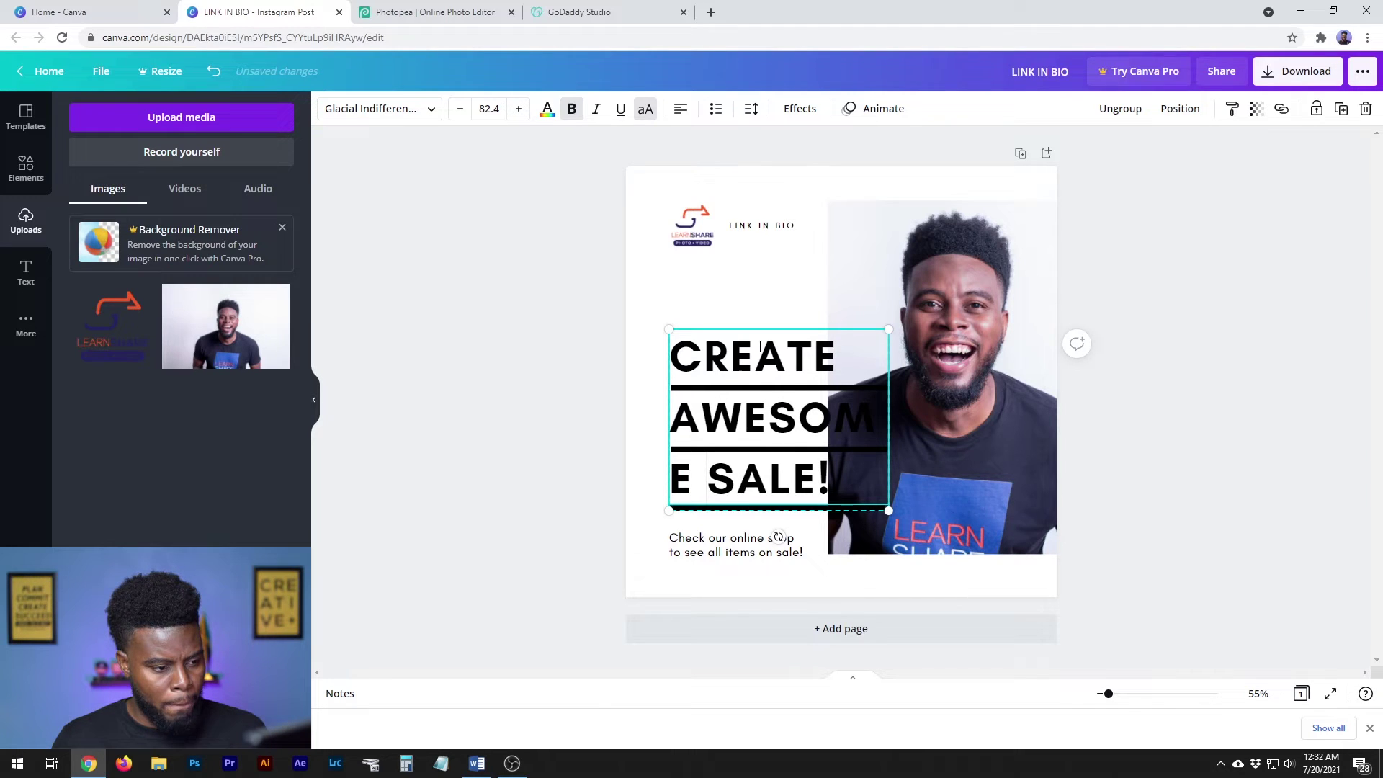
drag(891, 329, 904, 331)
key(ctrl+z)
key(ctrl+z)
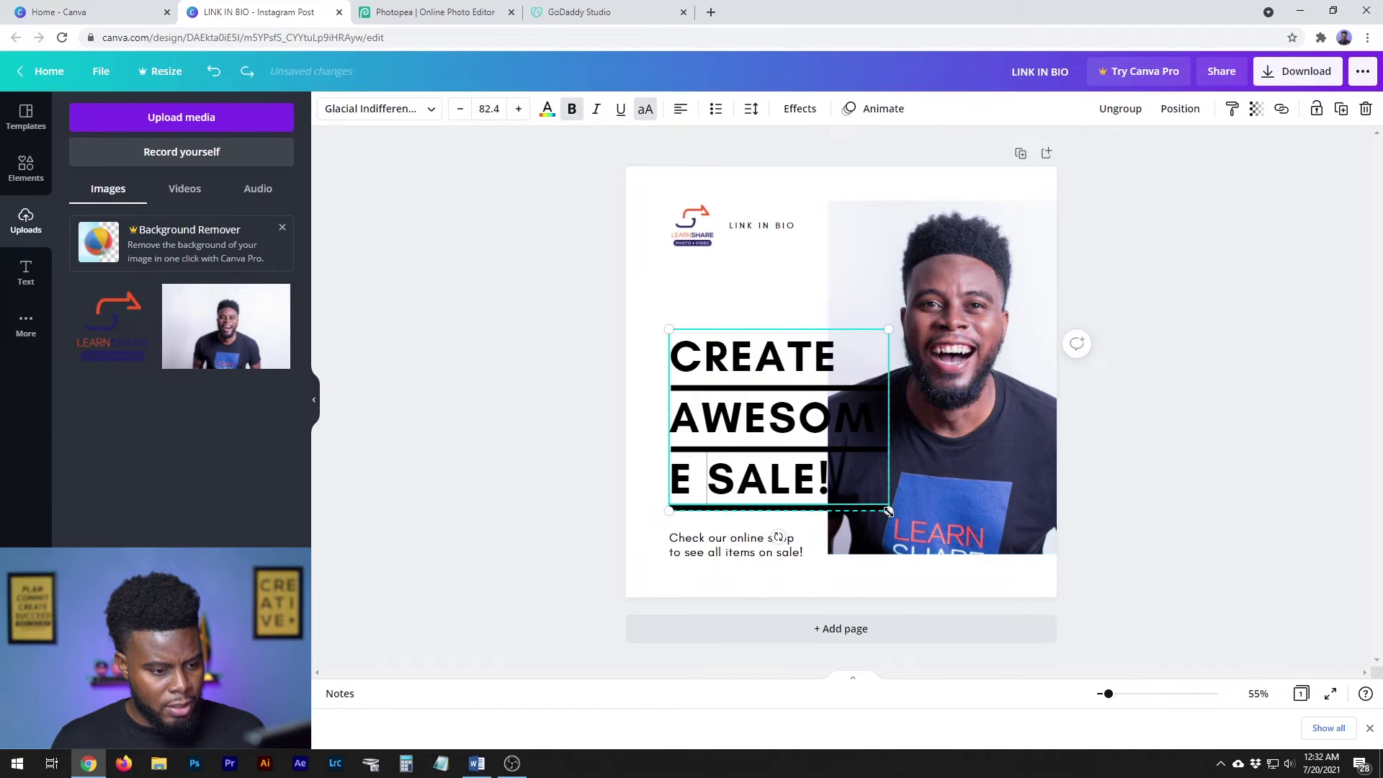
drag(890, 511, 905, 504)
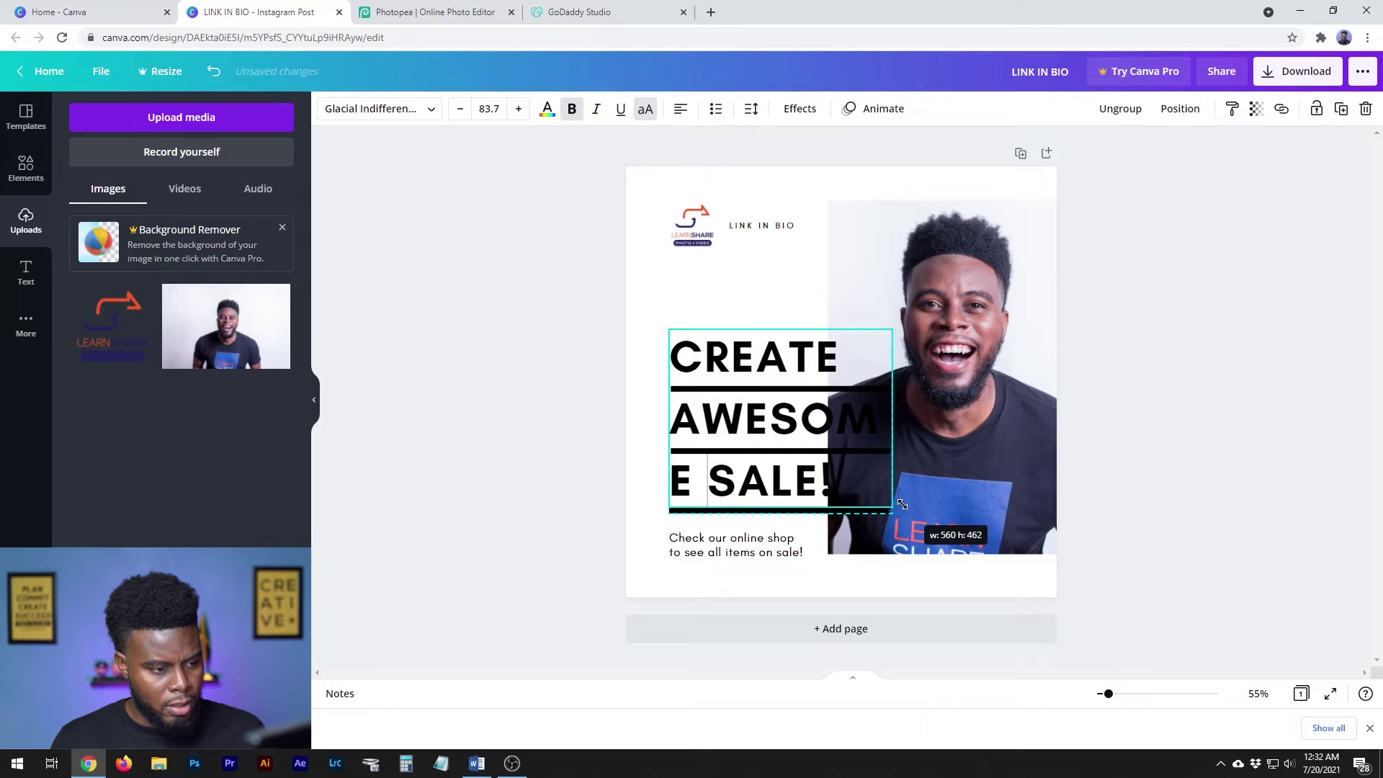
Rework the remaining headline lines so it reads CREATE COOL DESIGNS!
key(Return)
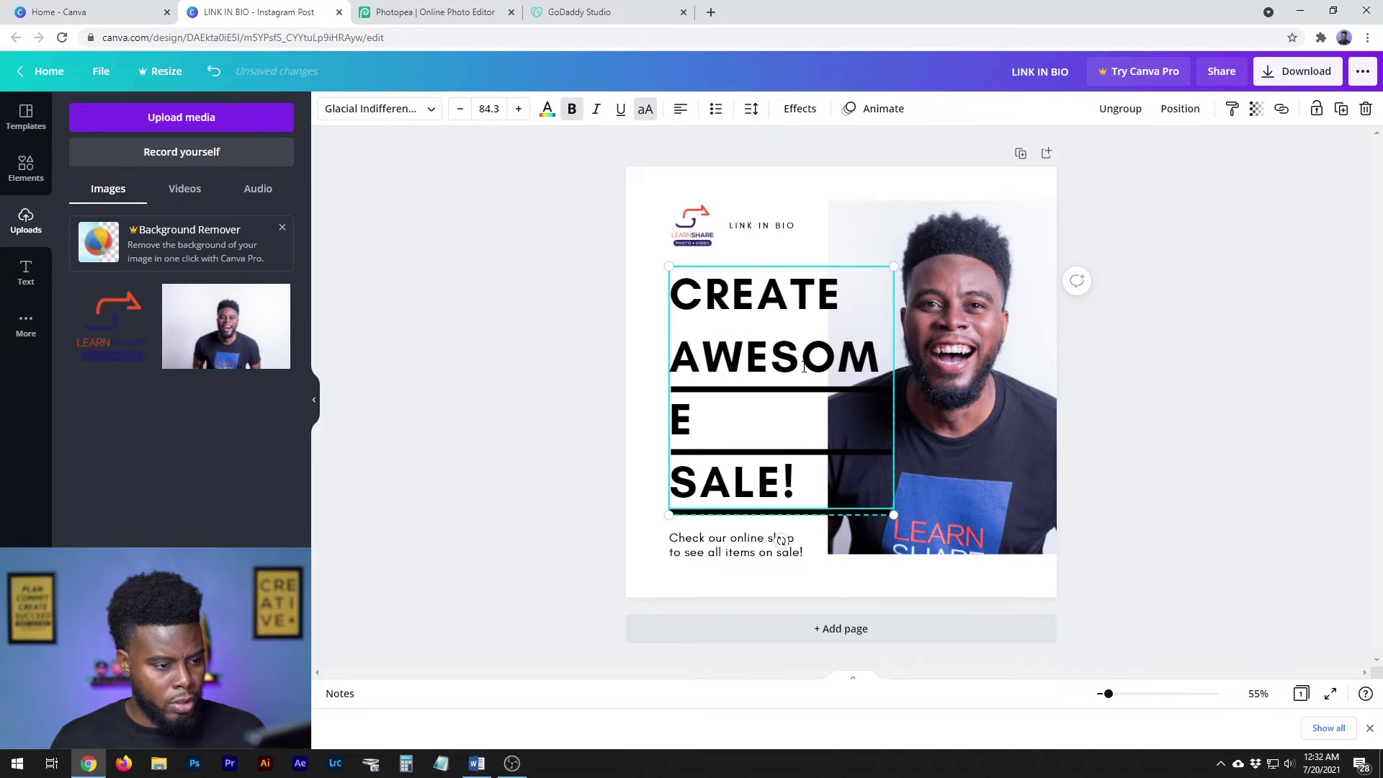
key(BackSpace)
key(BackSpace)
key(BackSpace)
key(BackSpace)
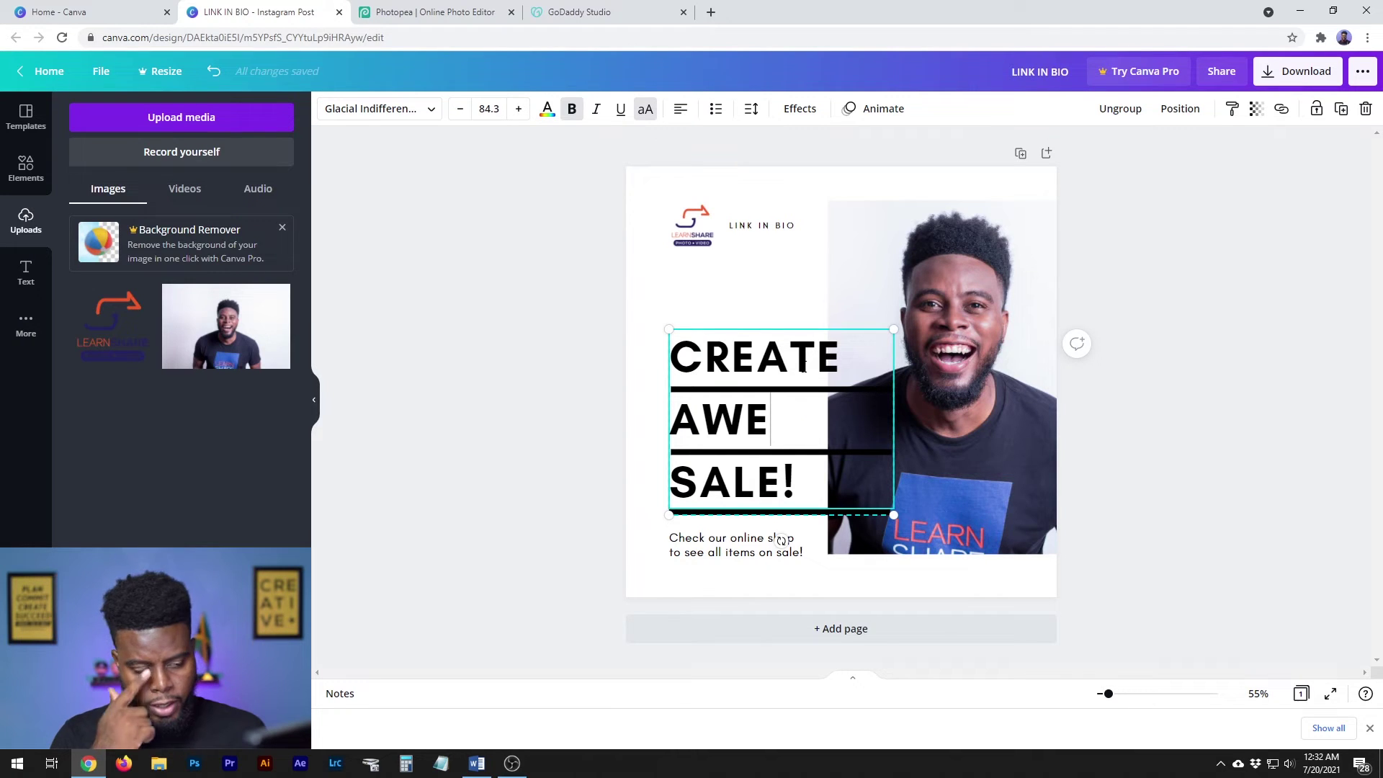
key(BackSpace)
key(BackSpace)
key(BackSpace)
key(BackSpace)
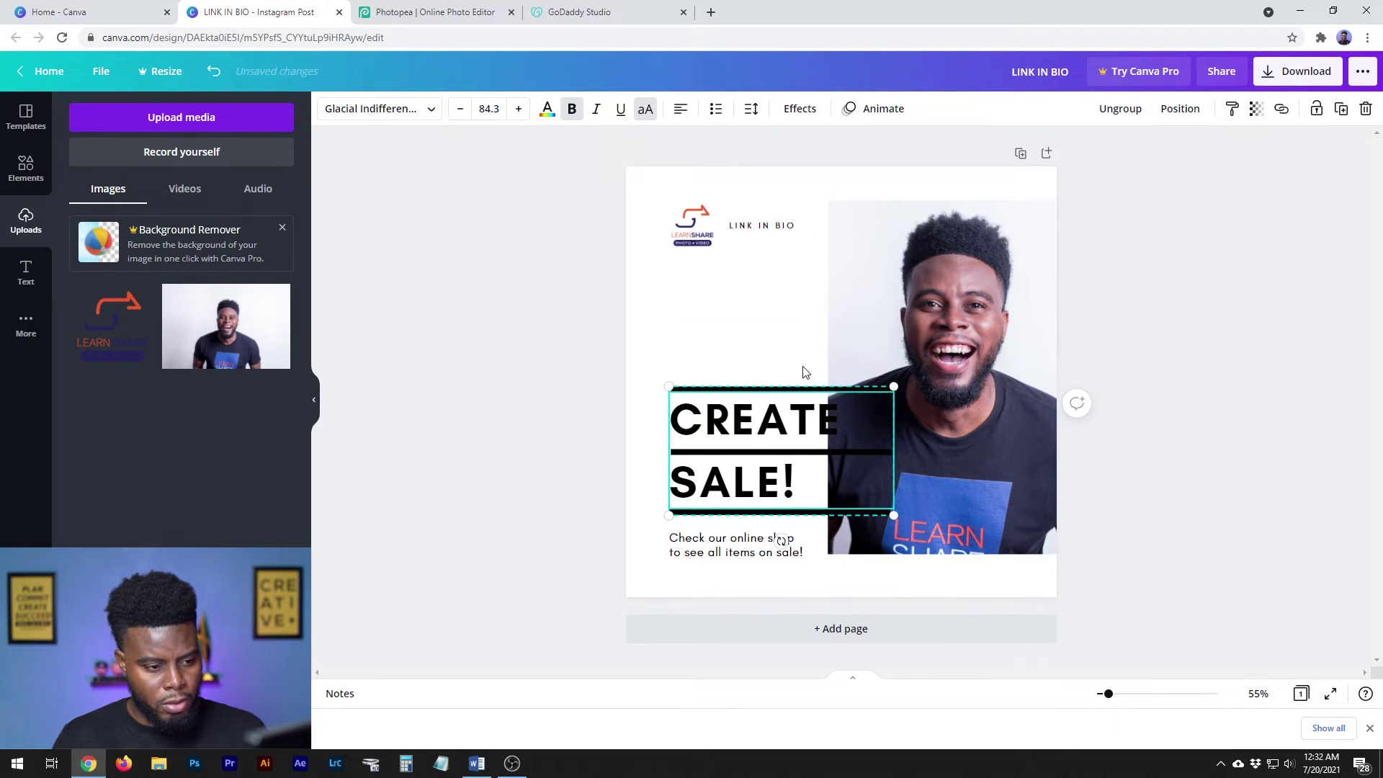
key(Return)
text(COOL)
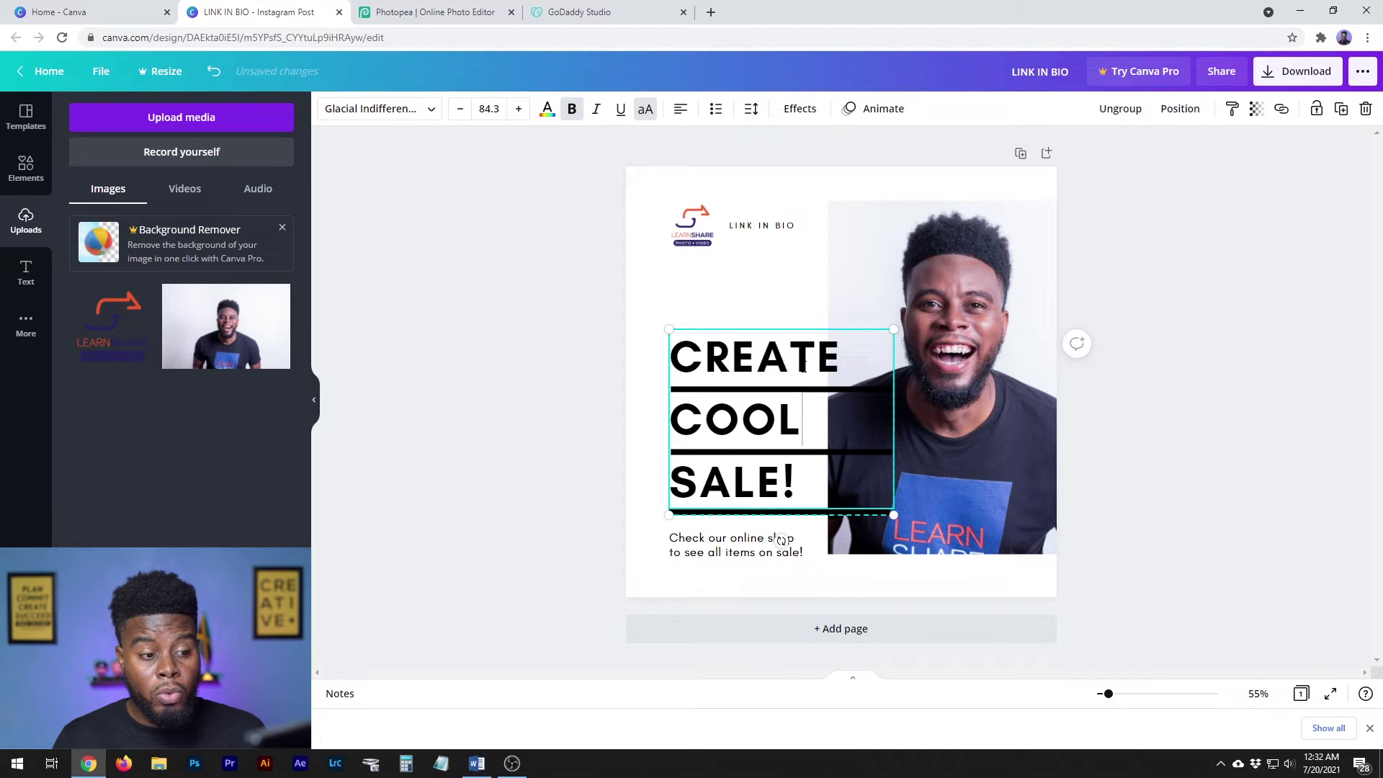
key(Left)
key(BackSpace)
key(BackSpace)
key(BackSpace)
key(BackSpace)
text(DESIGNS)
Select all the headline text and show its text colour options
click(774, 309)
click(777, 371)
double_click(777, 369)
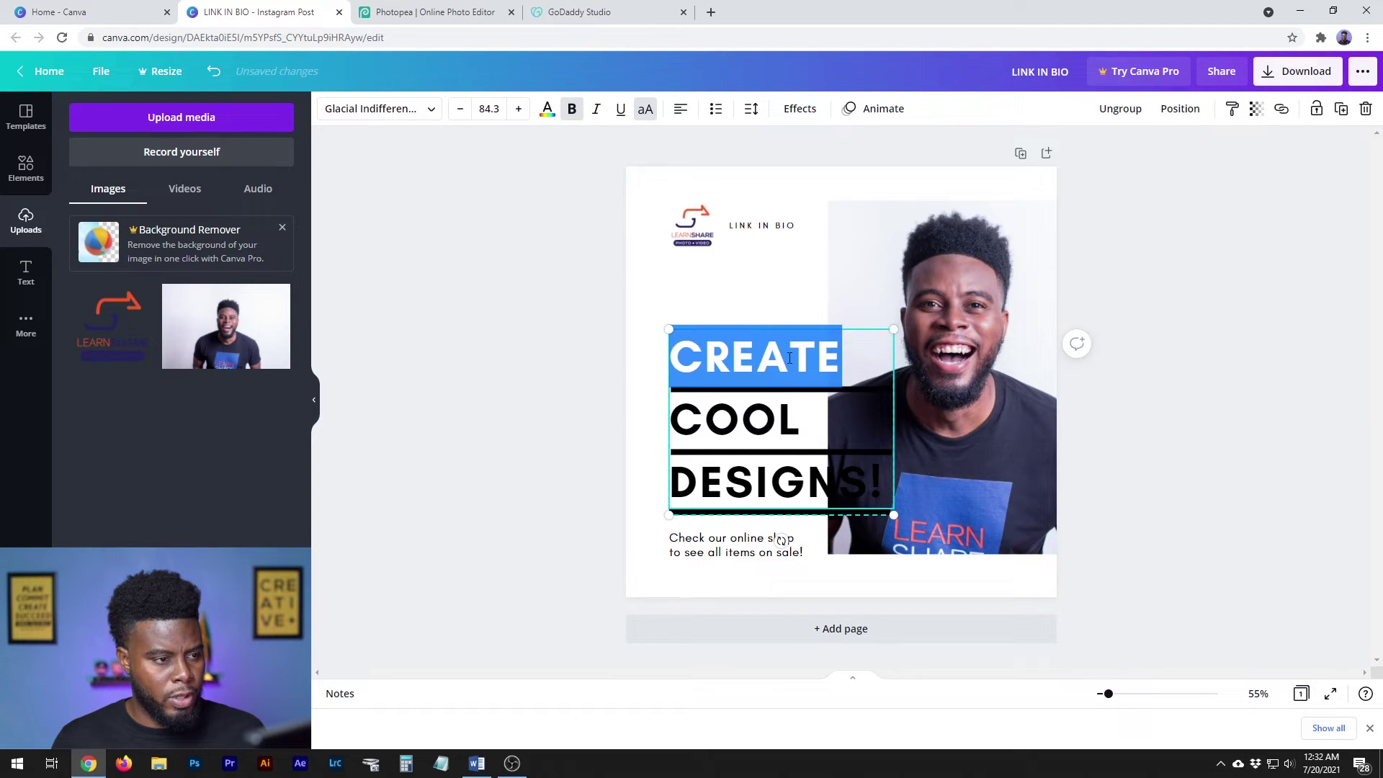
key(ctrl+a)
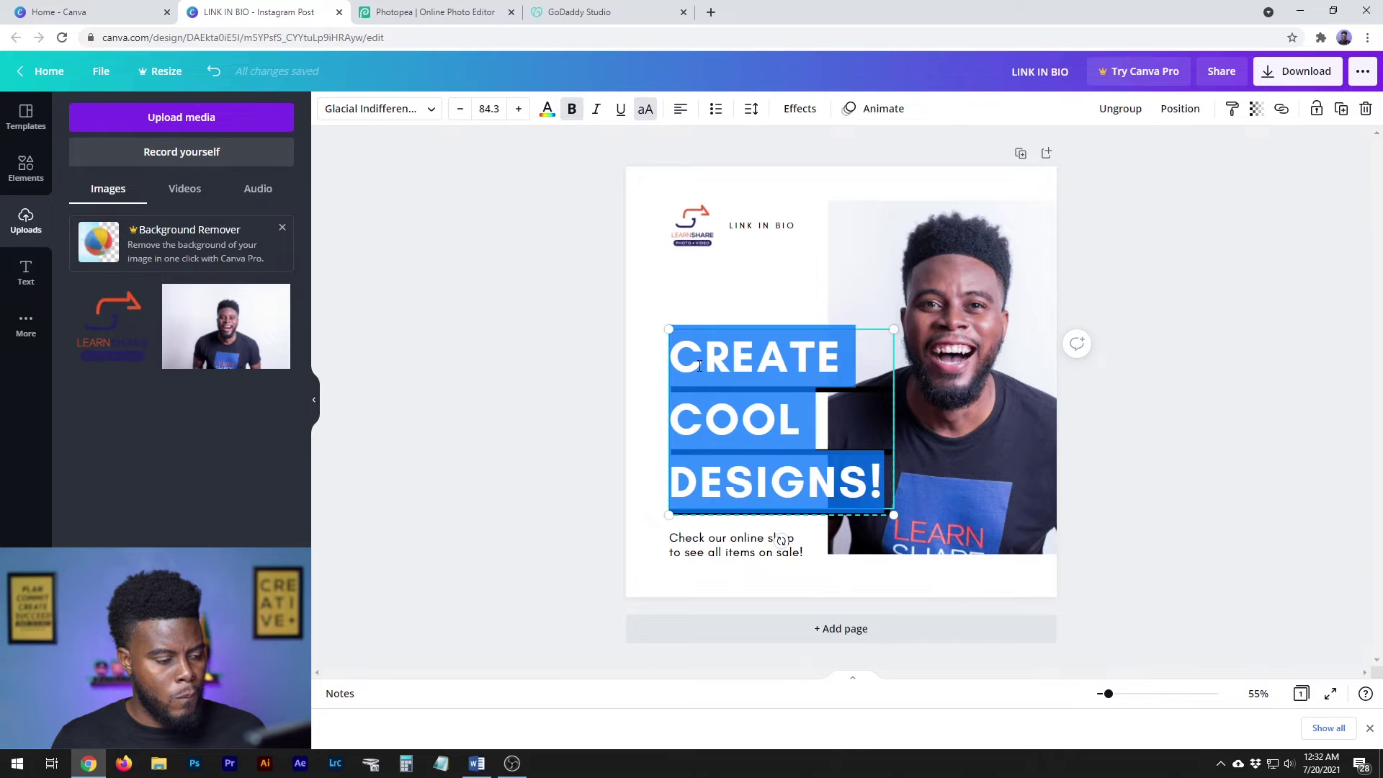
click(547, 109)
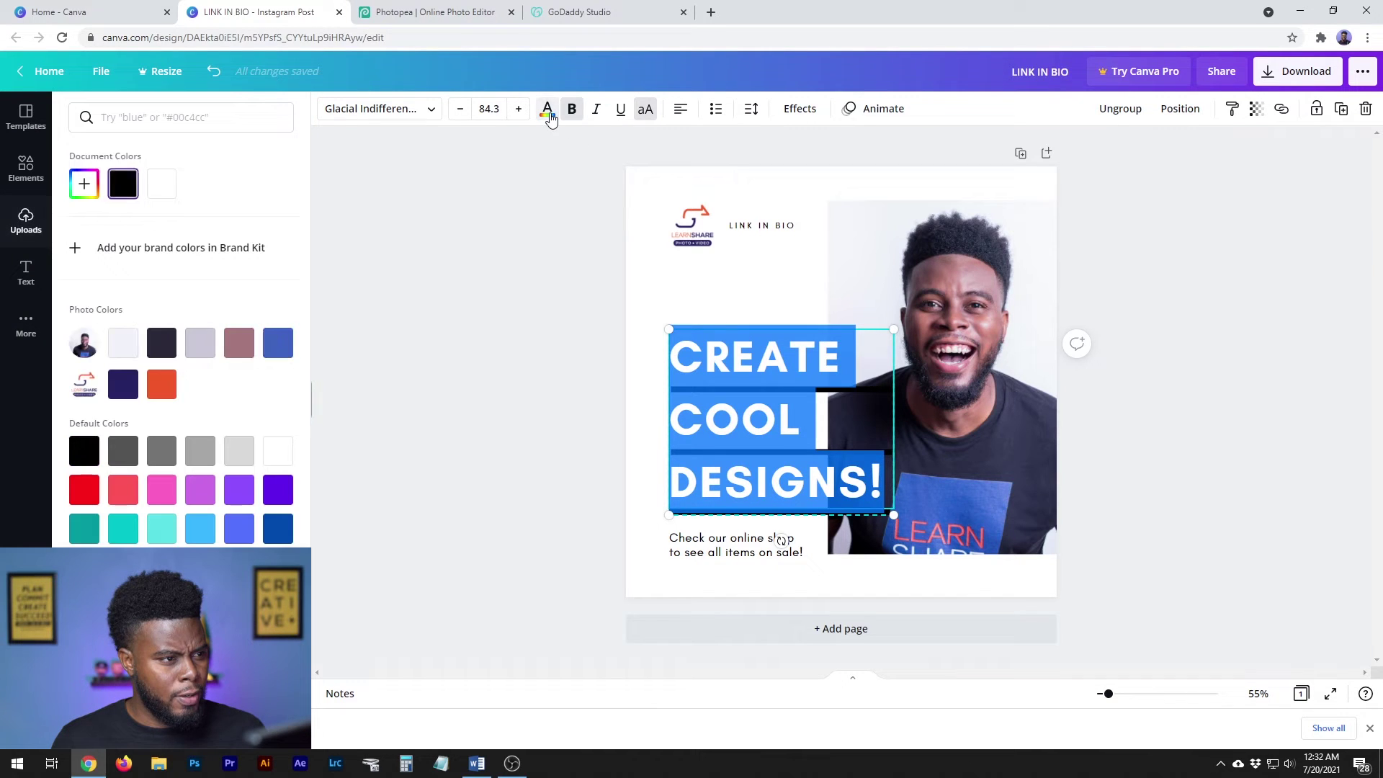
click(84, 185)
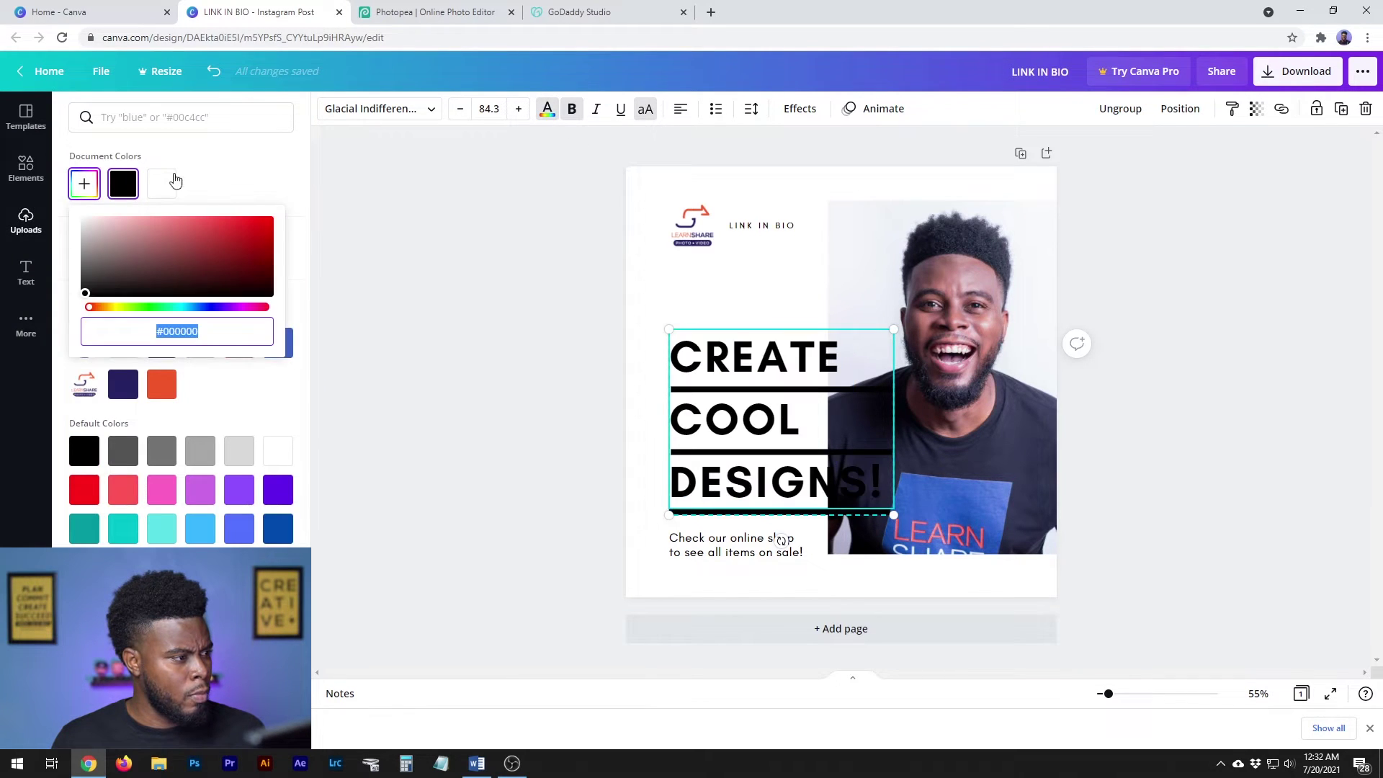
click(165, 251)
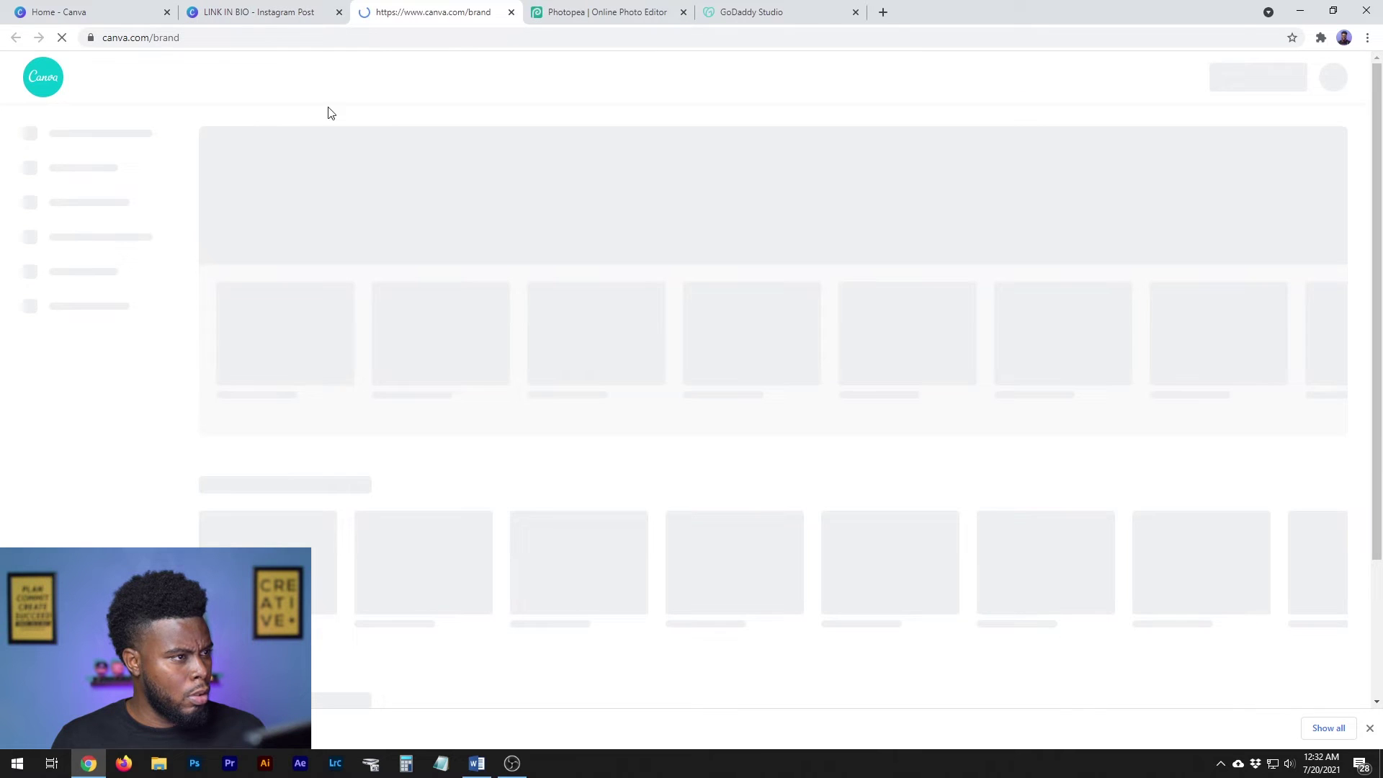
click(511, 12)
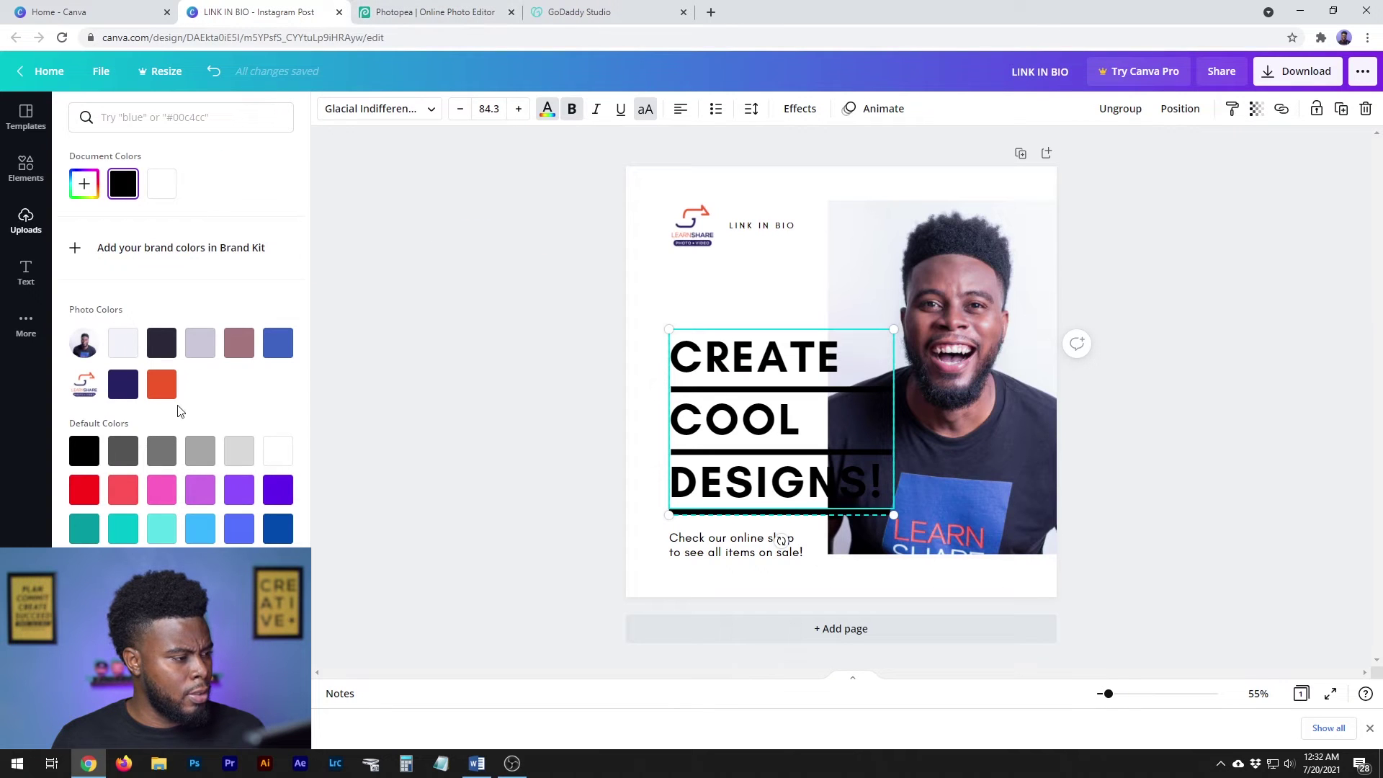
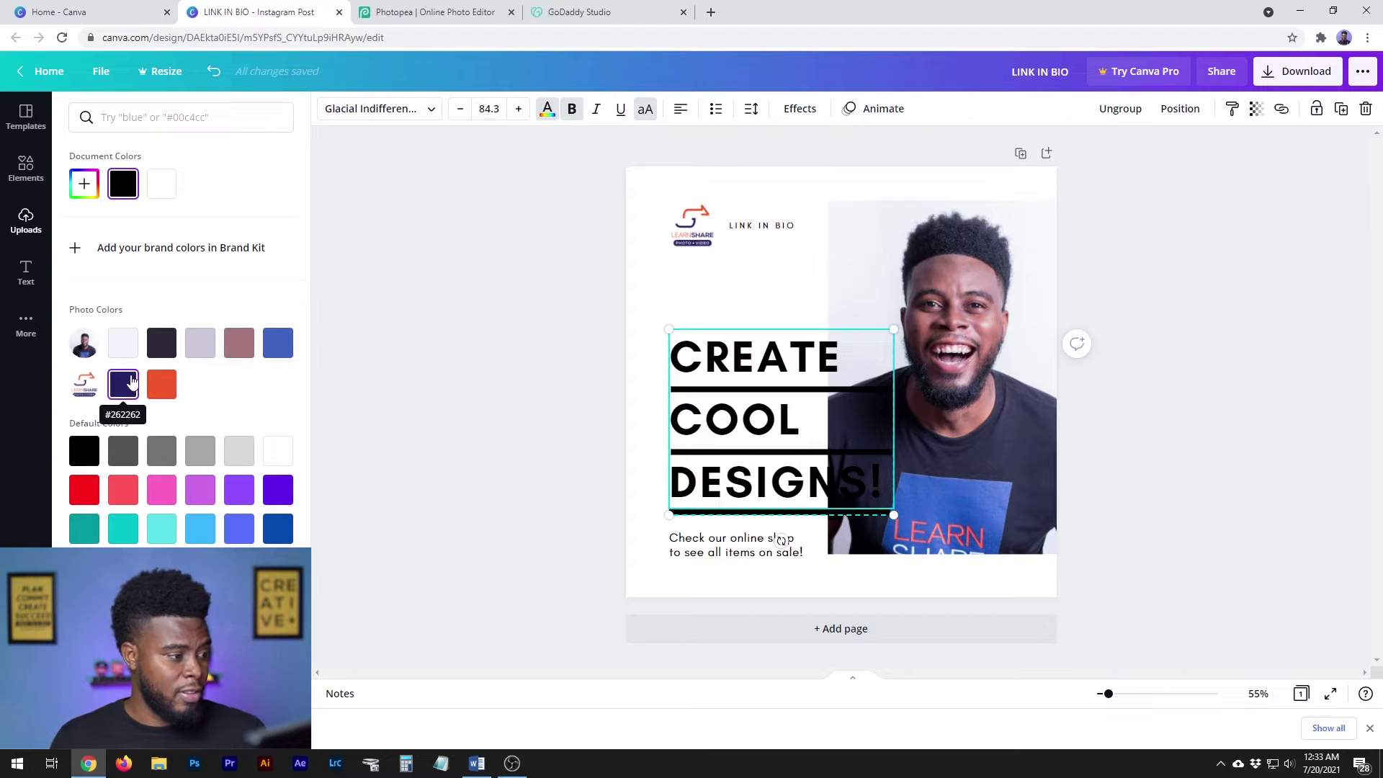
Recolour the CREATE COOL DESIGNS! headline with the orange-red Photo Colors swatch
click(161, 384)
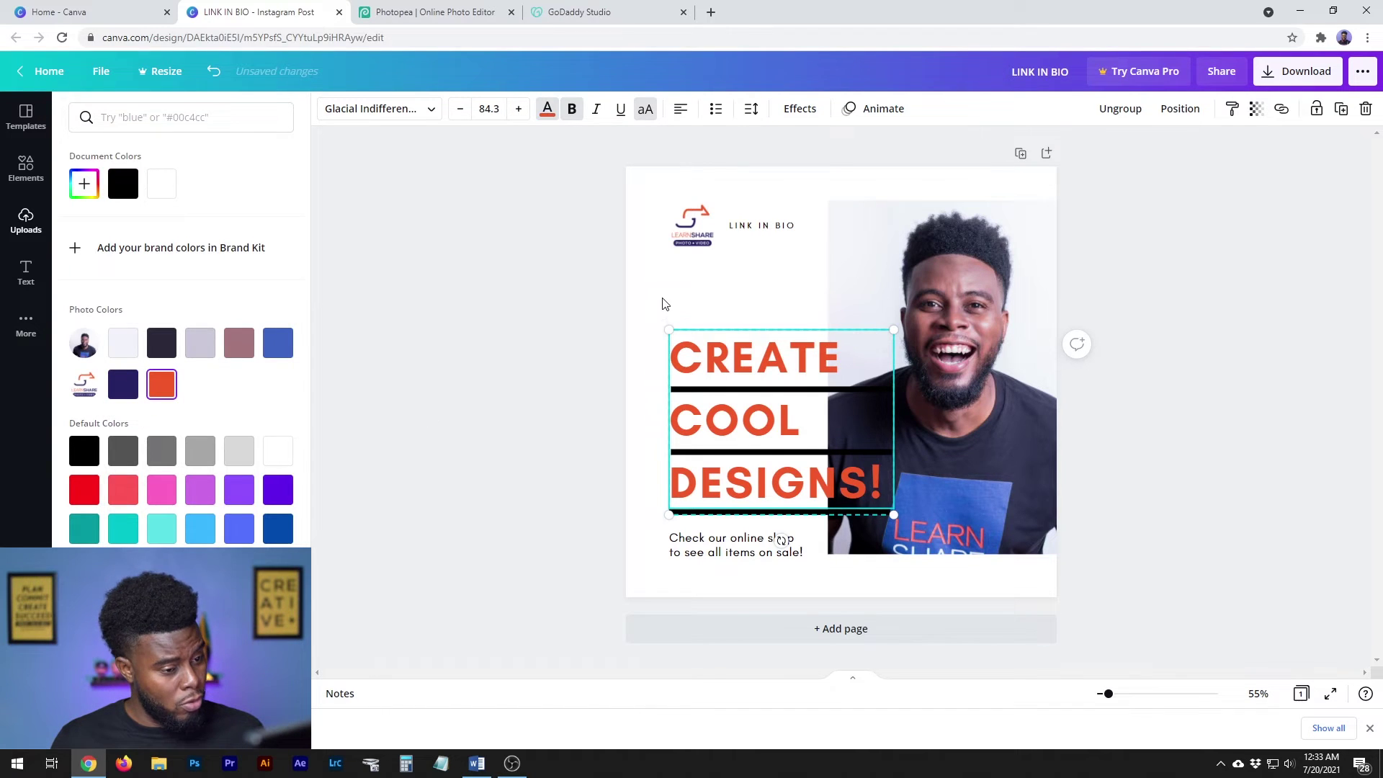
key(Escape)
click(610, 322)
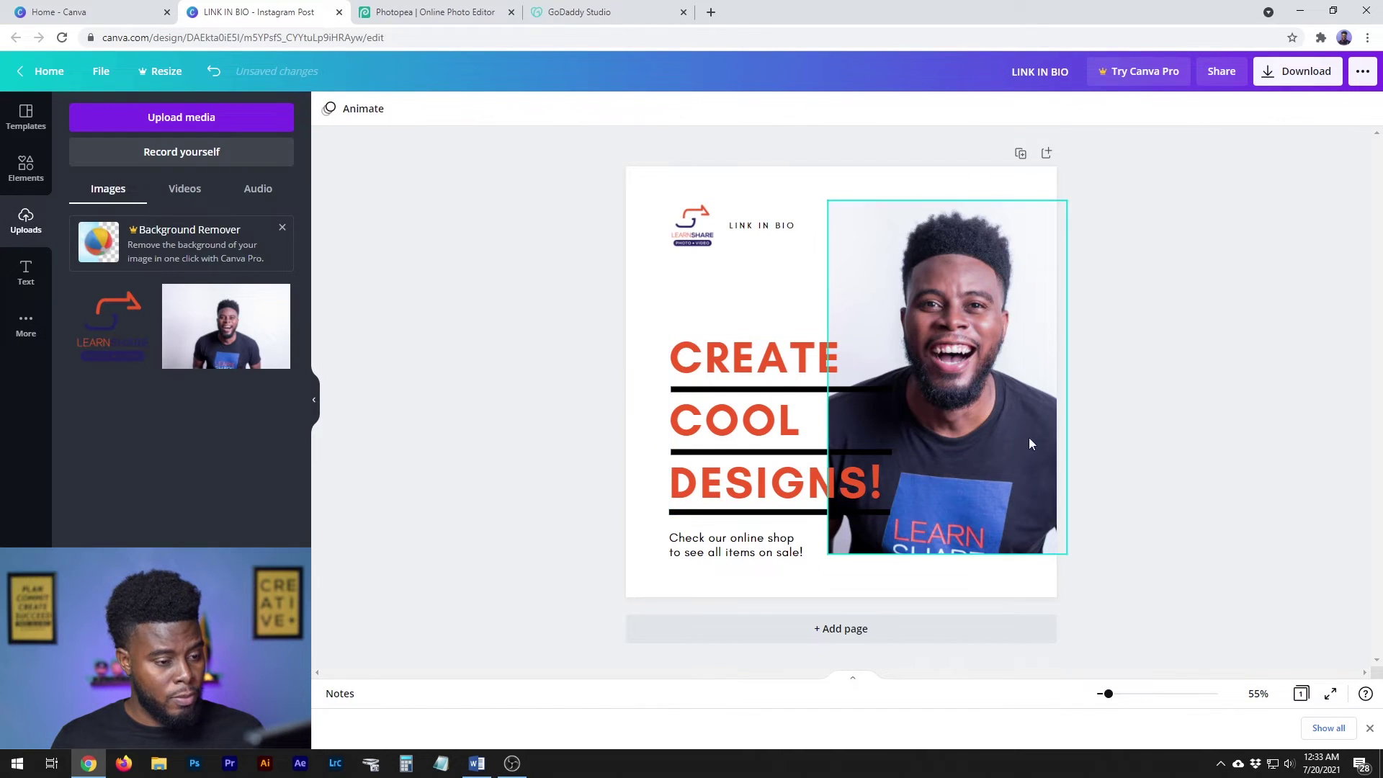
click(769, 361)
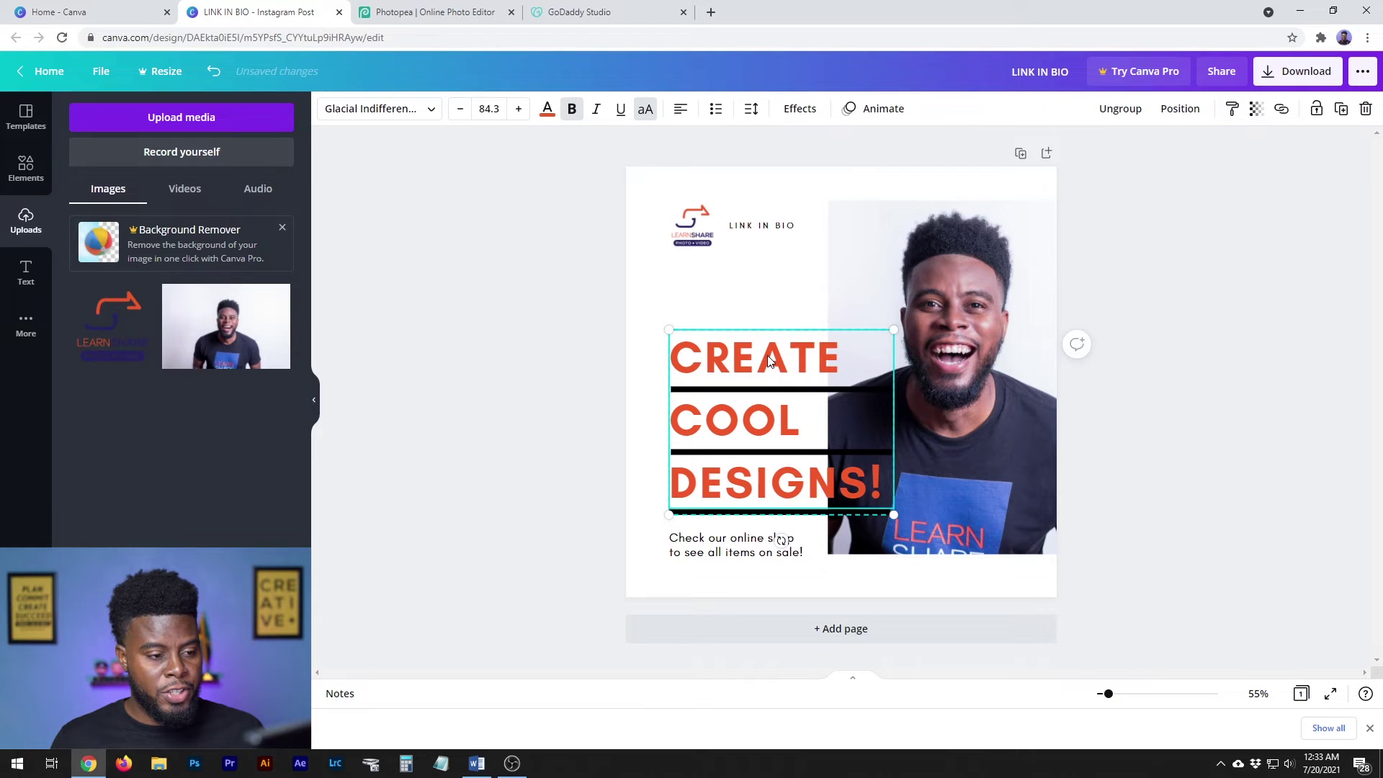
click(969, 504)
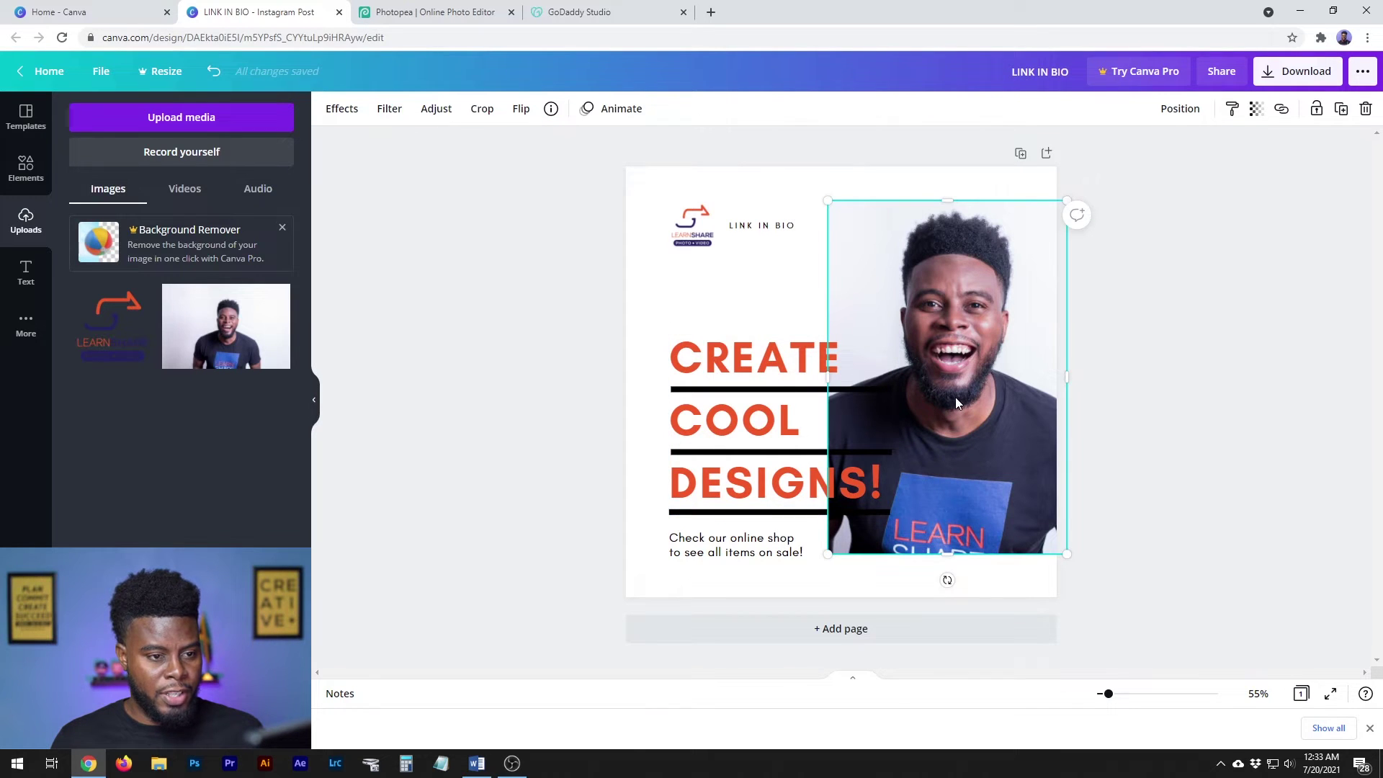
Adjust the man's photo to Saturation -100 and Contrast about -22
double_click(955, 396)
click(1150, 606)
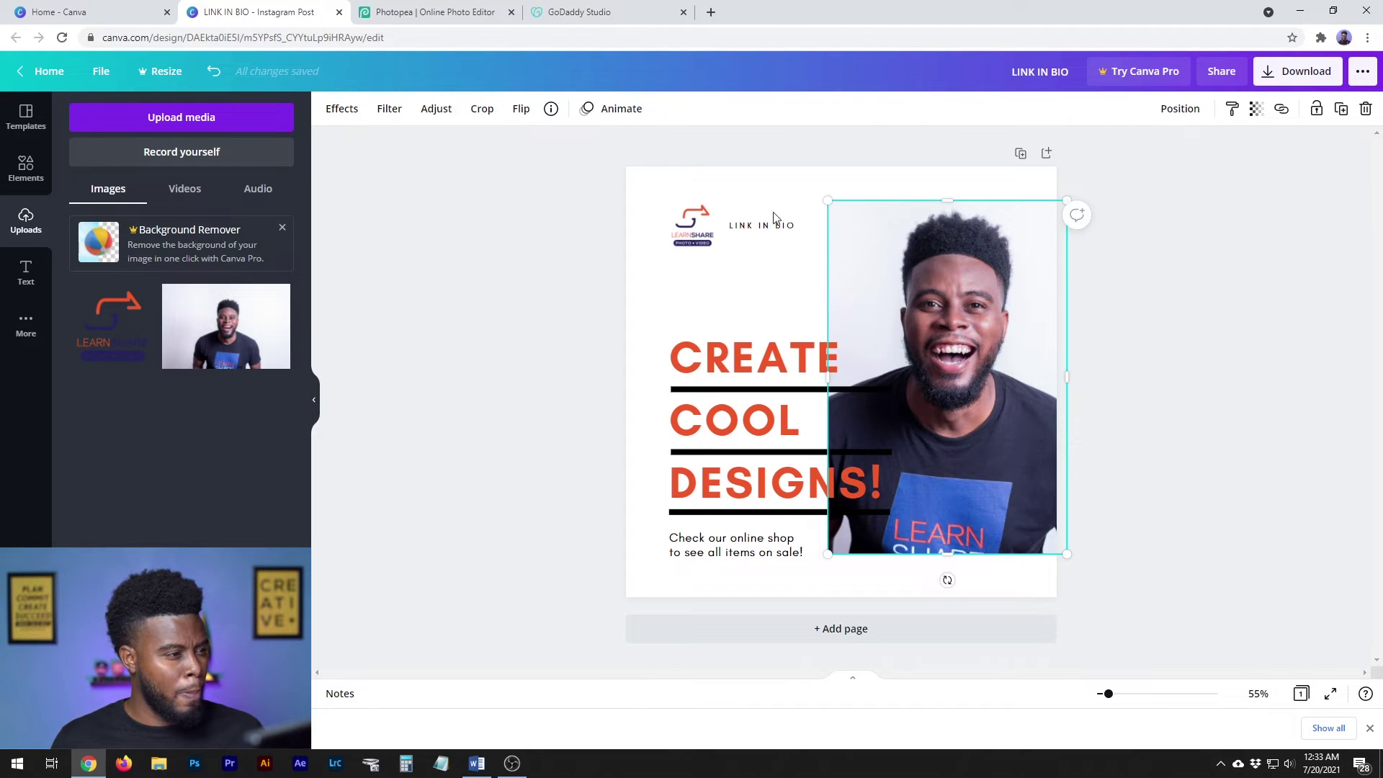
click(336, 114)
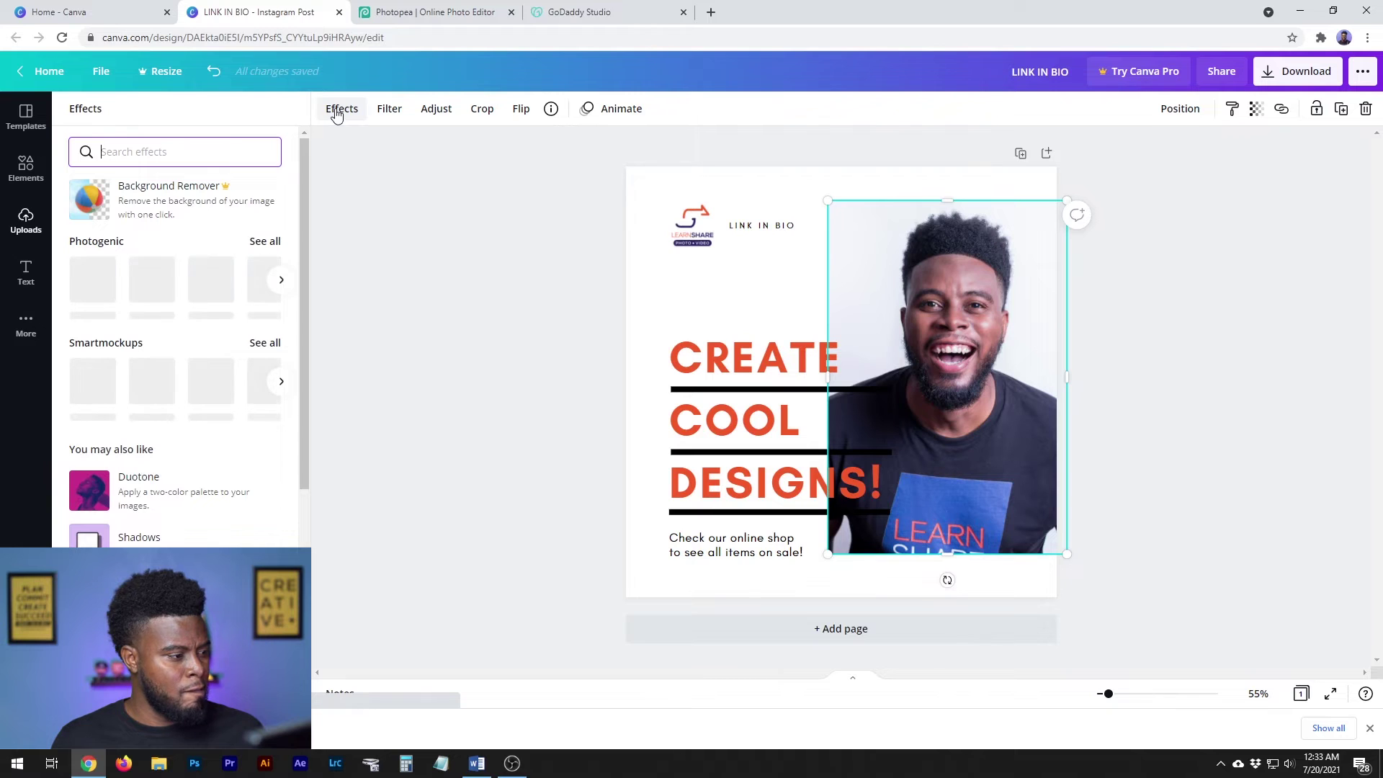
click(389, 111)
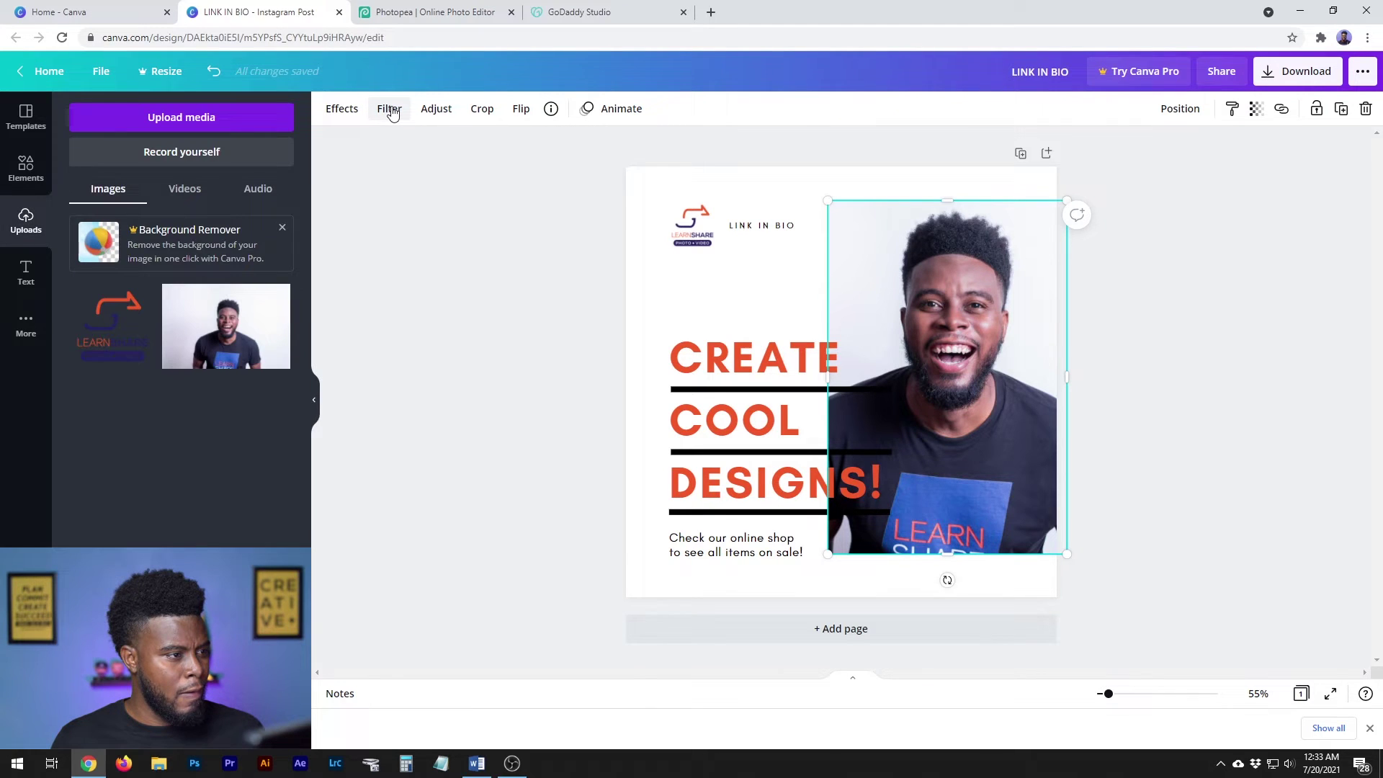
click(436, 111)
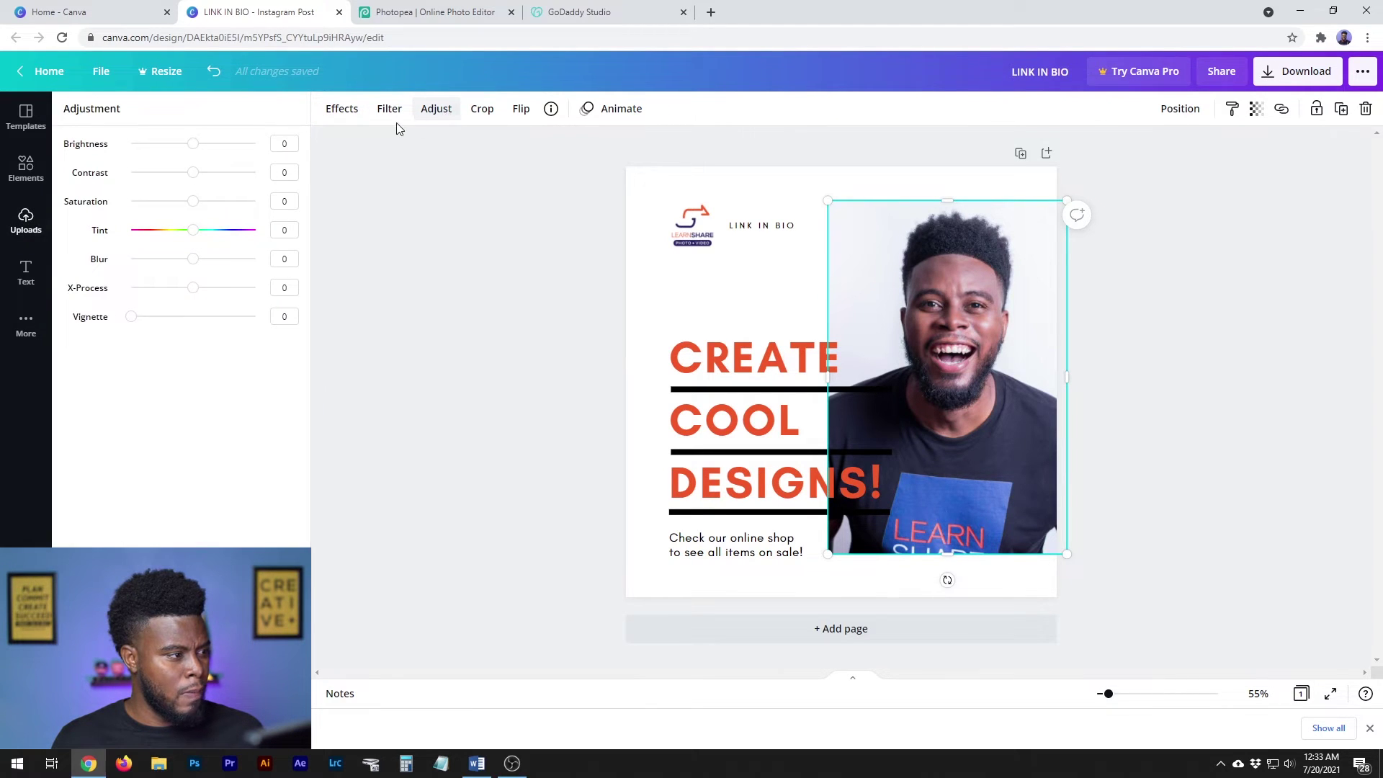
drag(194, 204, 129, 204)
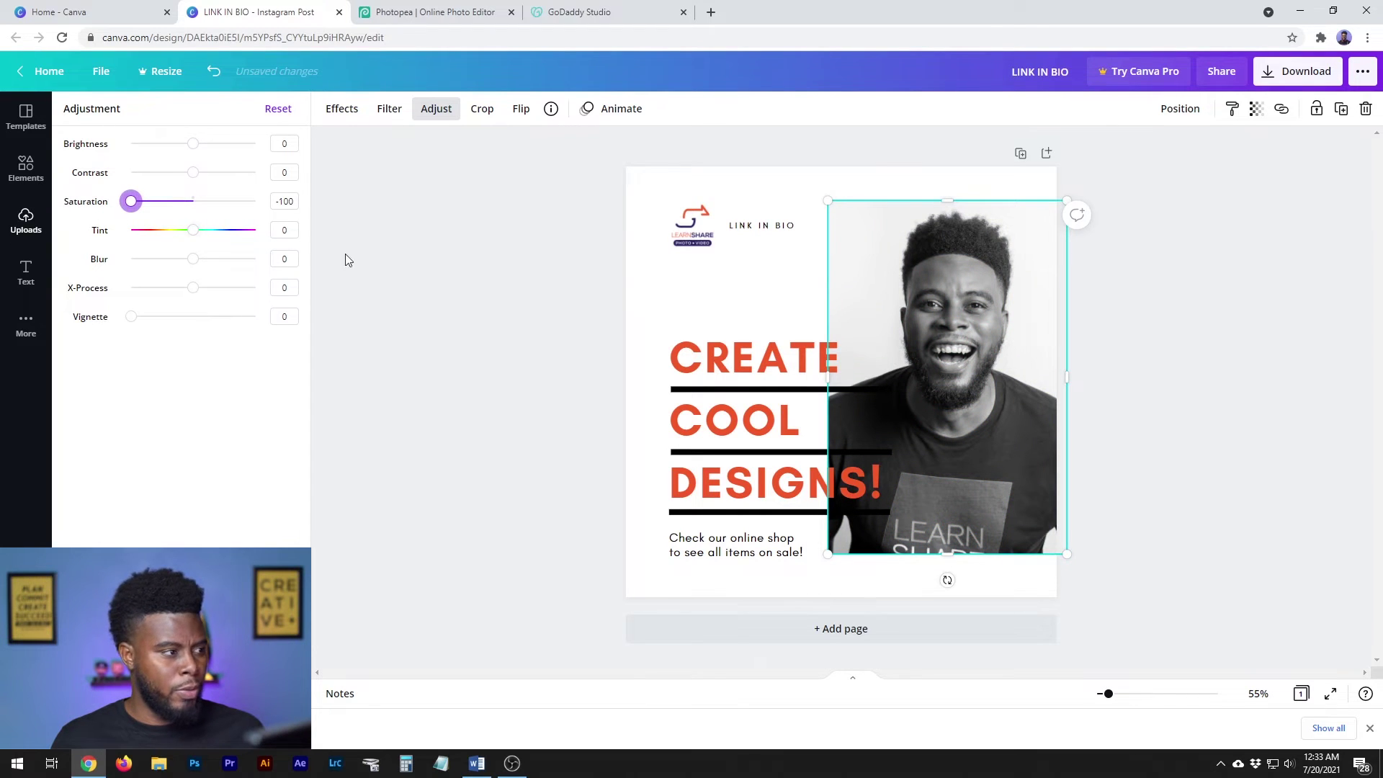
click(435, 108)
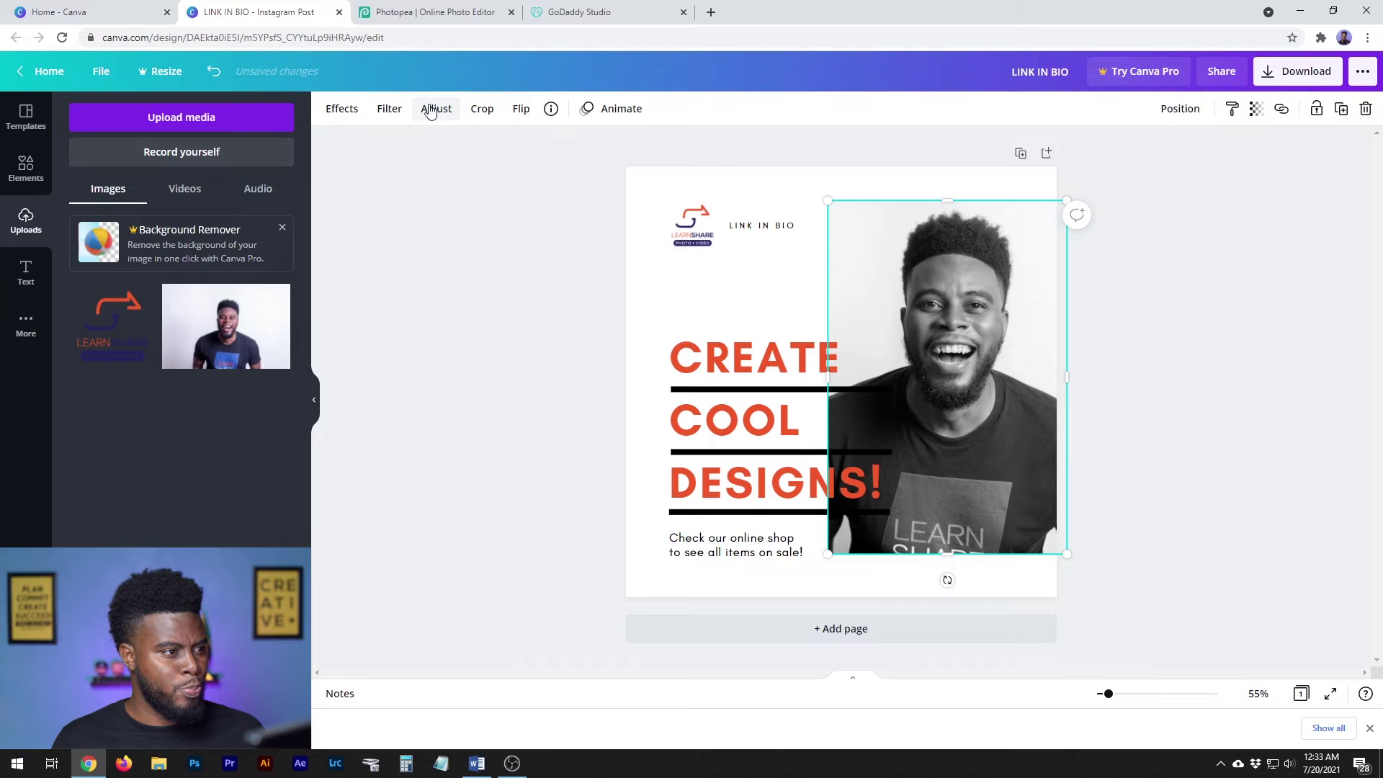
click(430, 109)
mouse_move(193, 172)
mouse_down()
mouse_move(232, 173)
mouse_move(180, 175)
mouse_up()
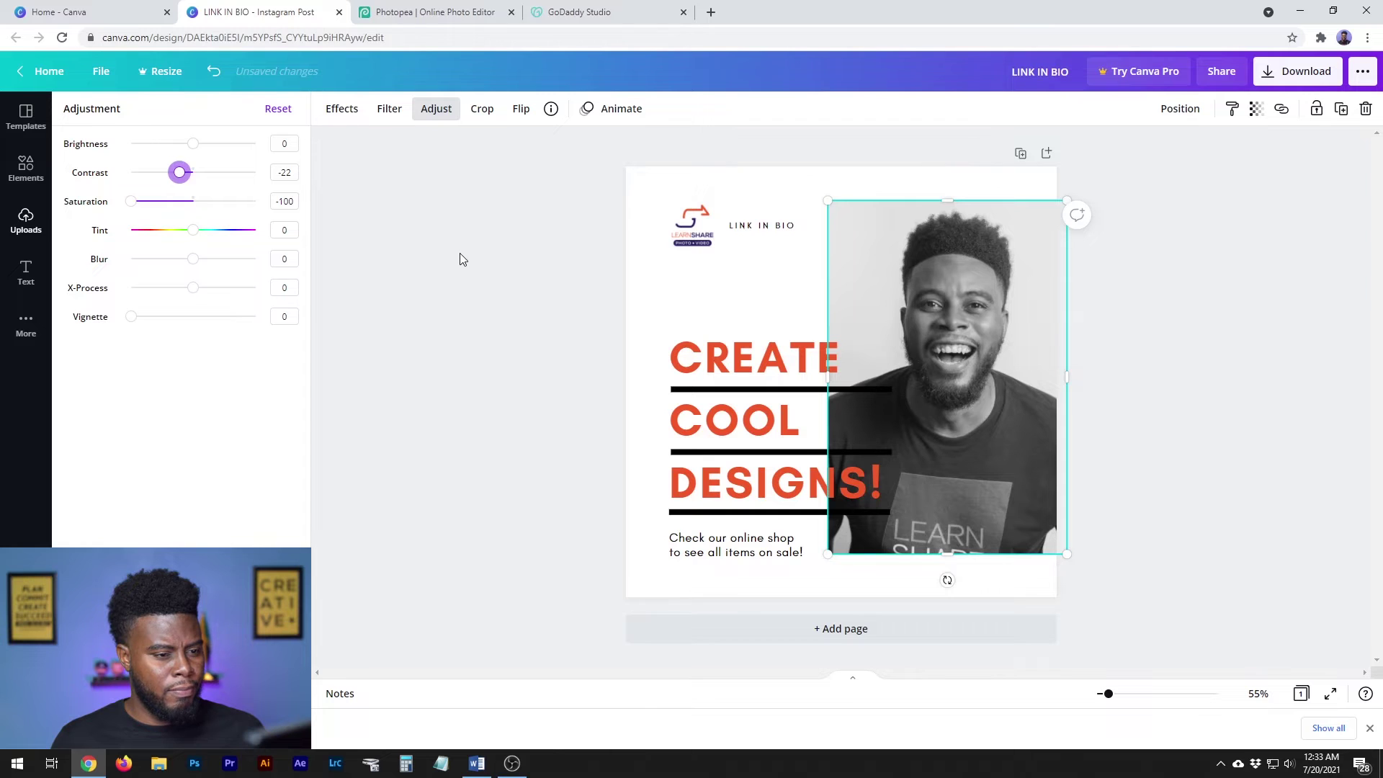
key(Escape)
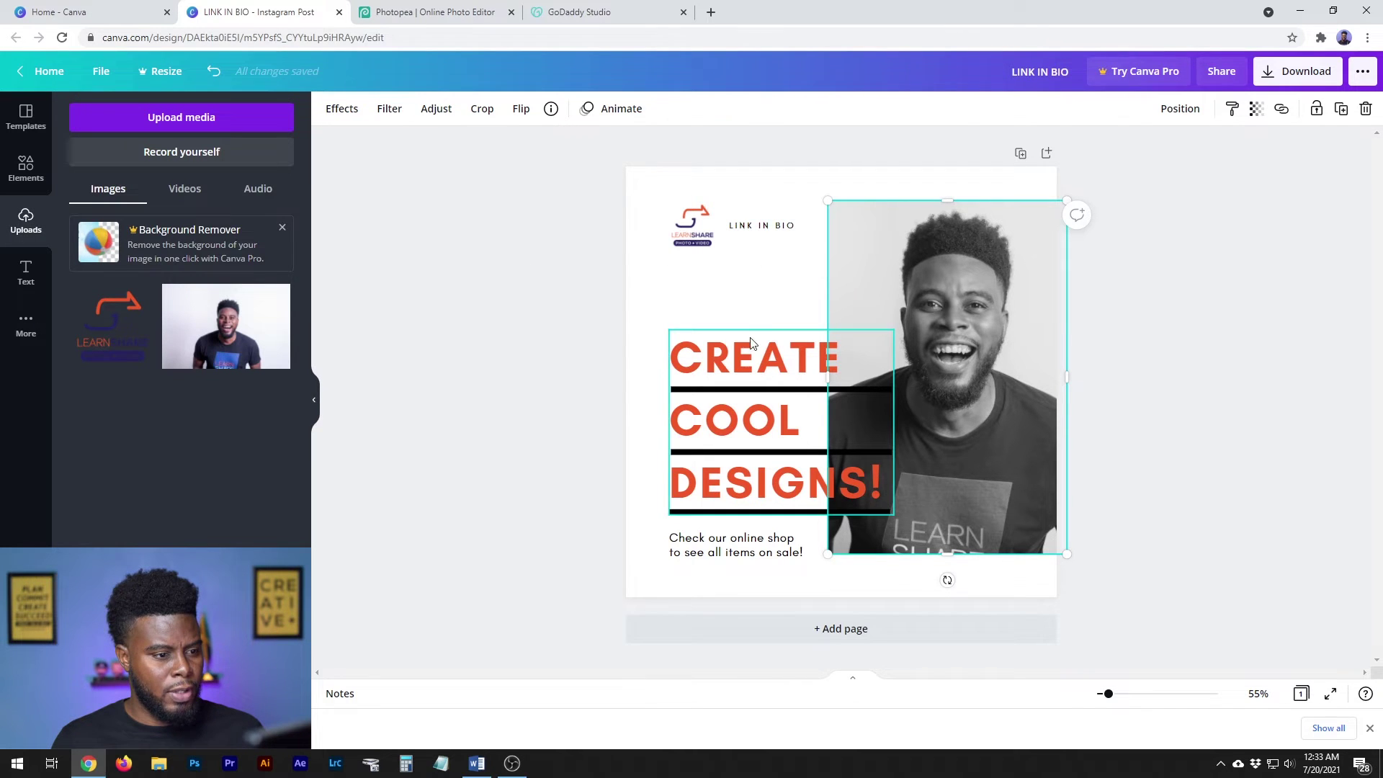
Ungroup the CREATE COOL DESIGNS! headline from its divider lines
click(1229, 429)
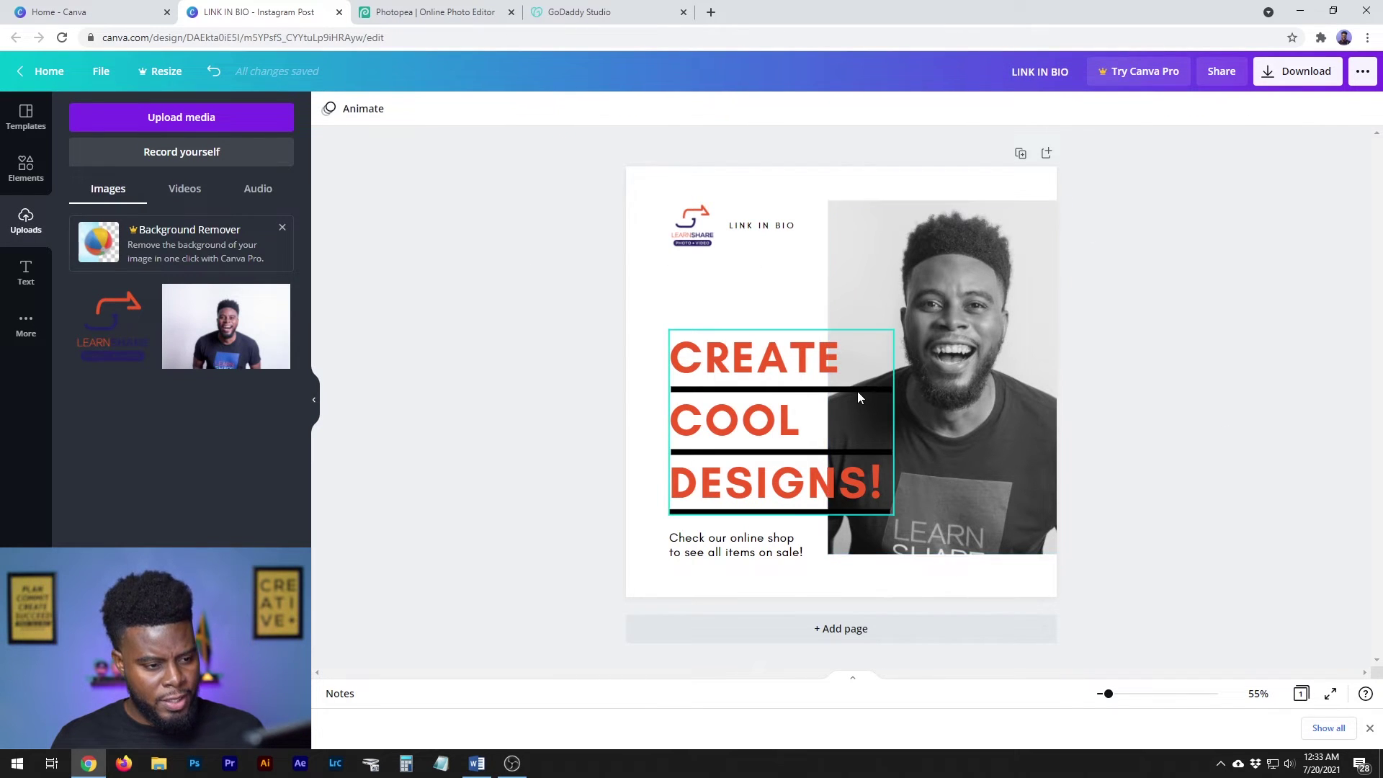
click(744, 367)
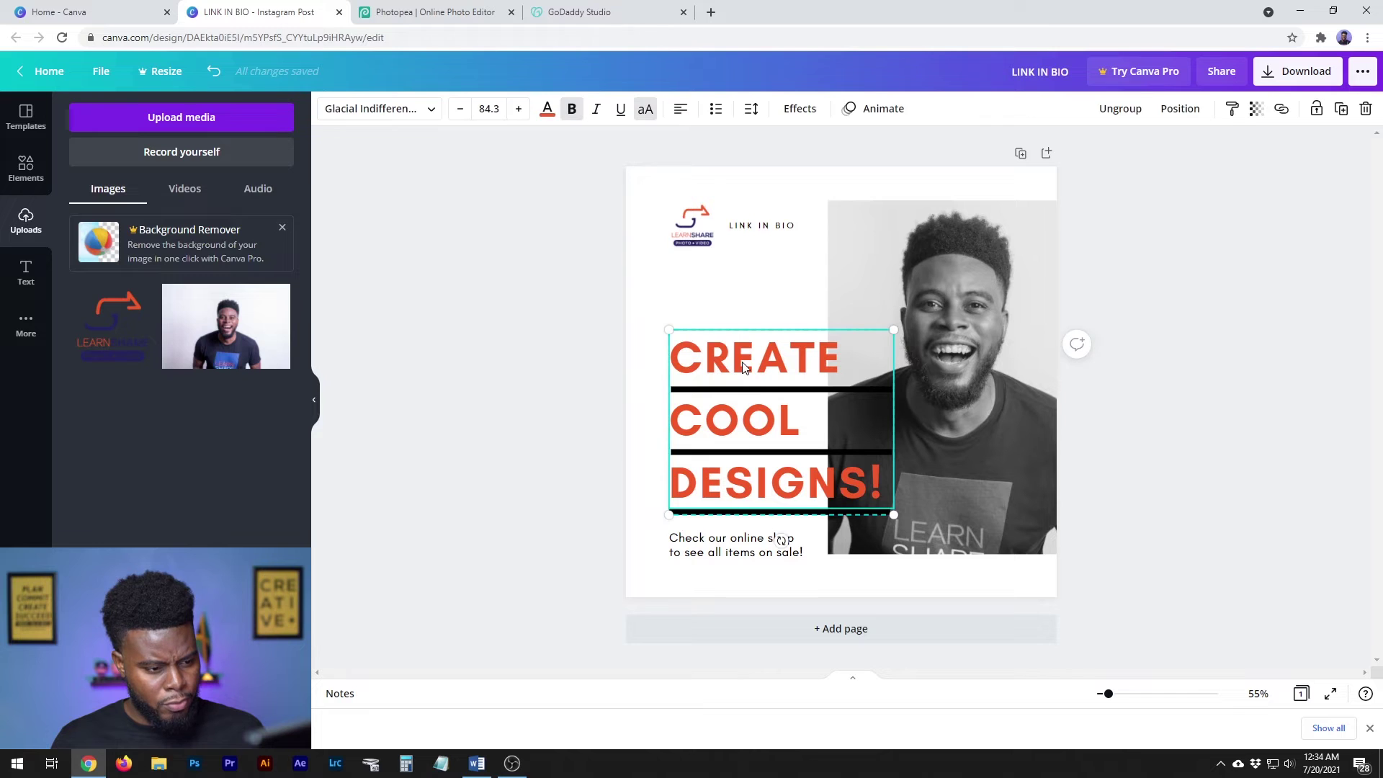
click(809, 514)
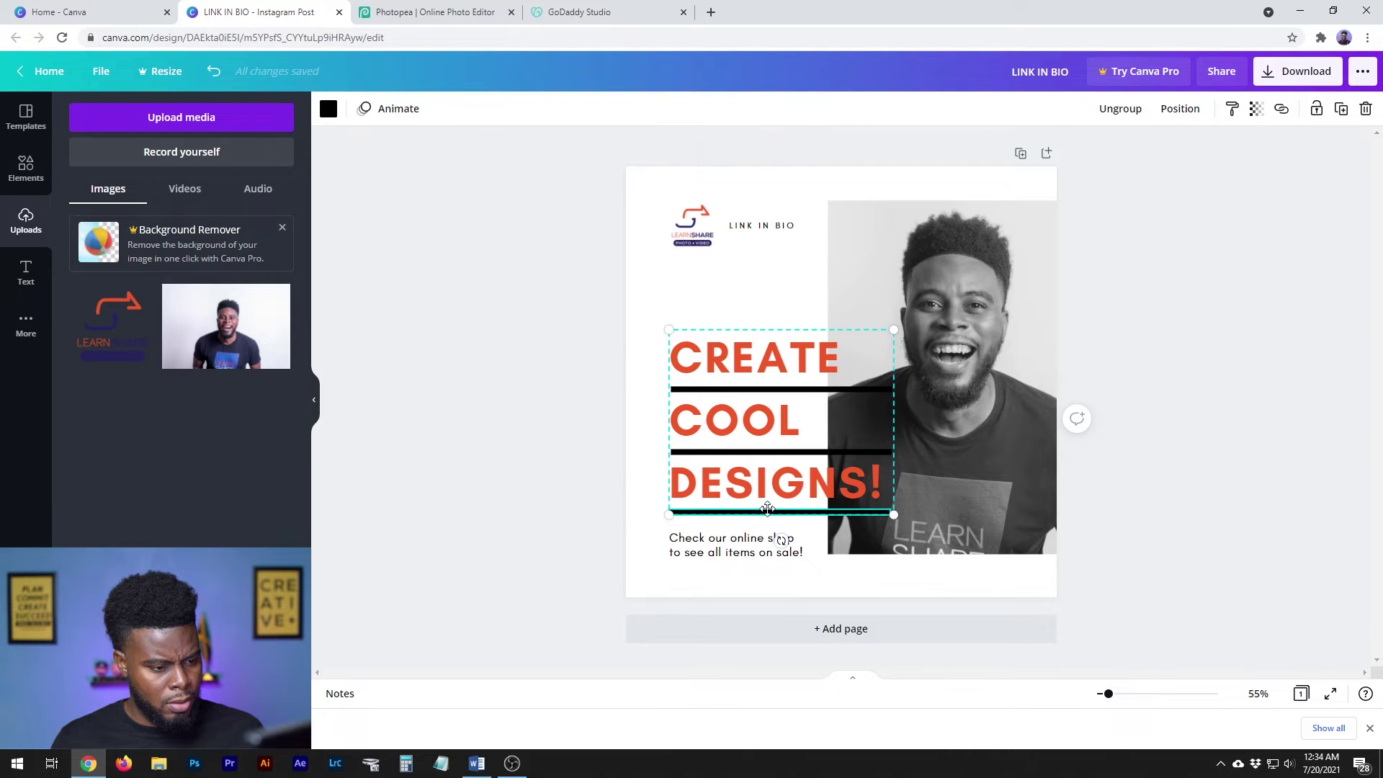
key(ctrl+z)
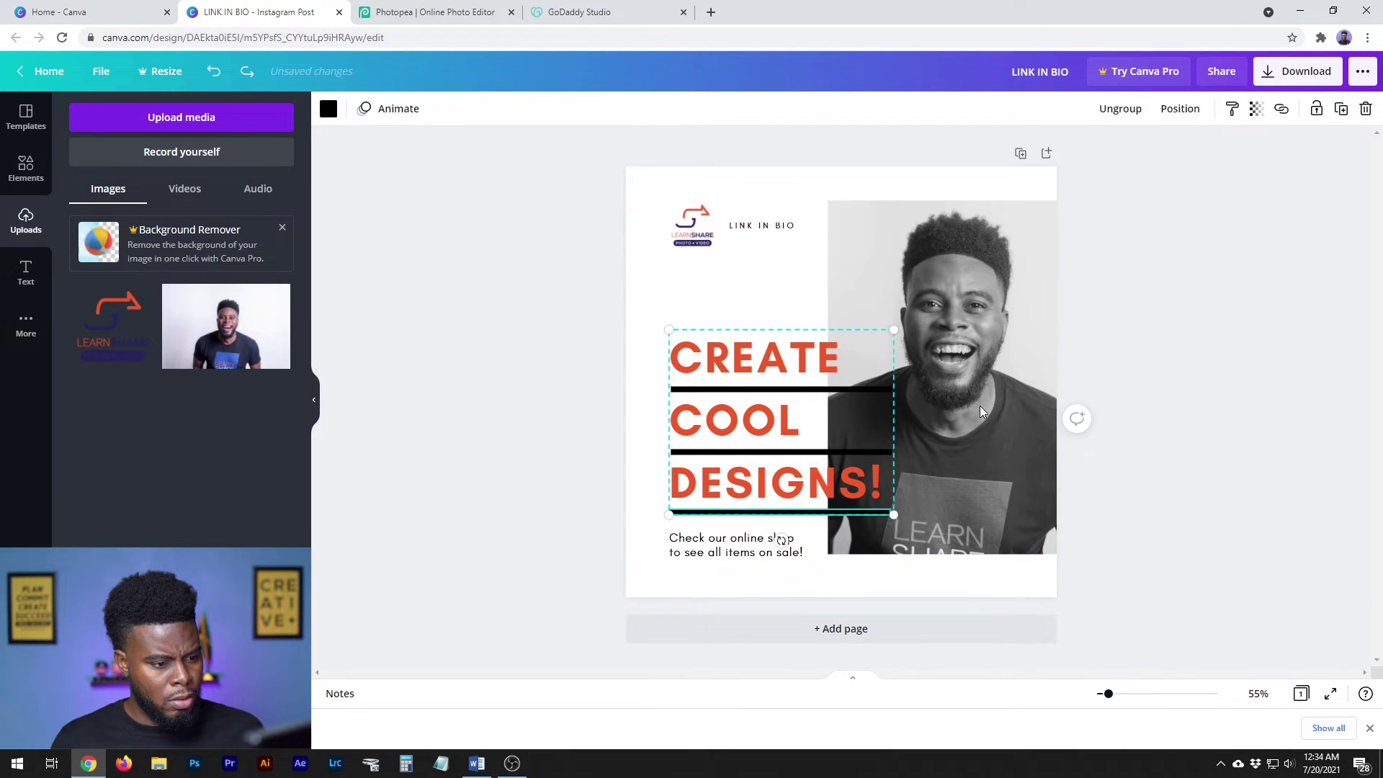
click(742, 362)
right_click(740, 361)
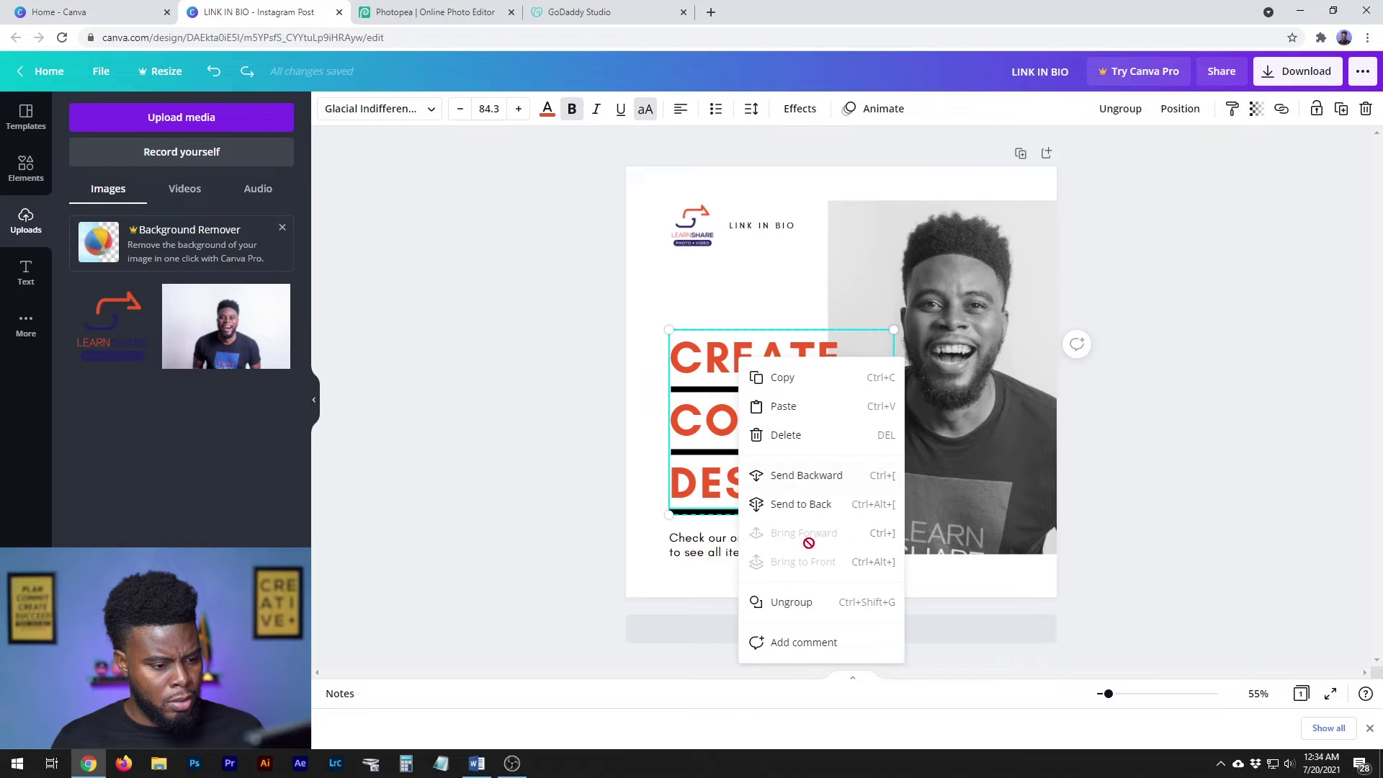
click(799, 602)
Recolour the three black divider lines dark navy
click(691, 455)
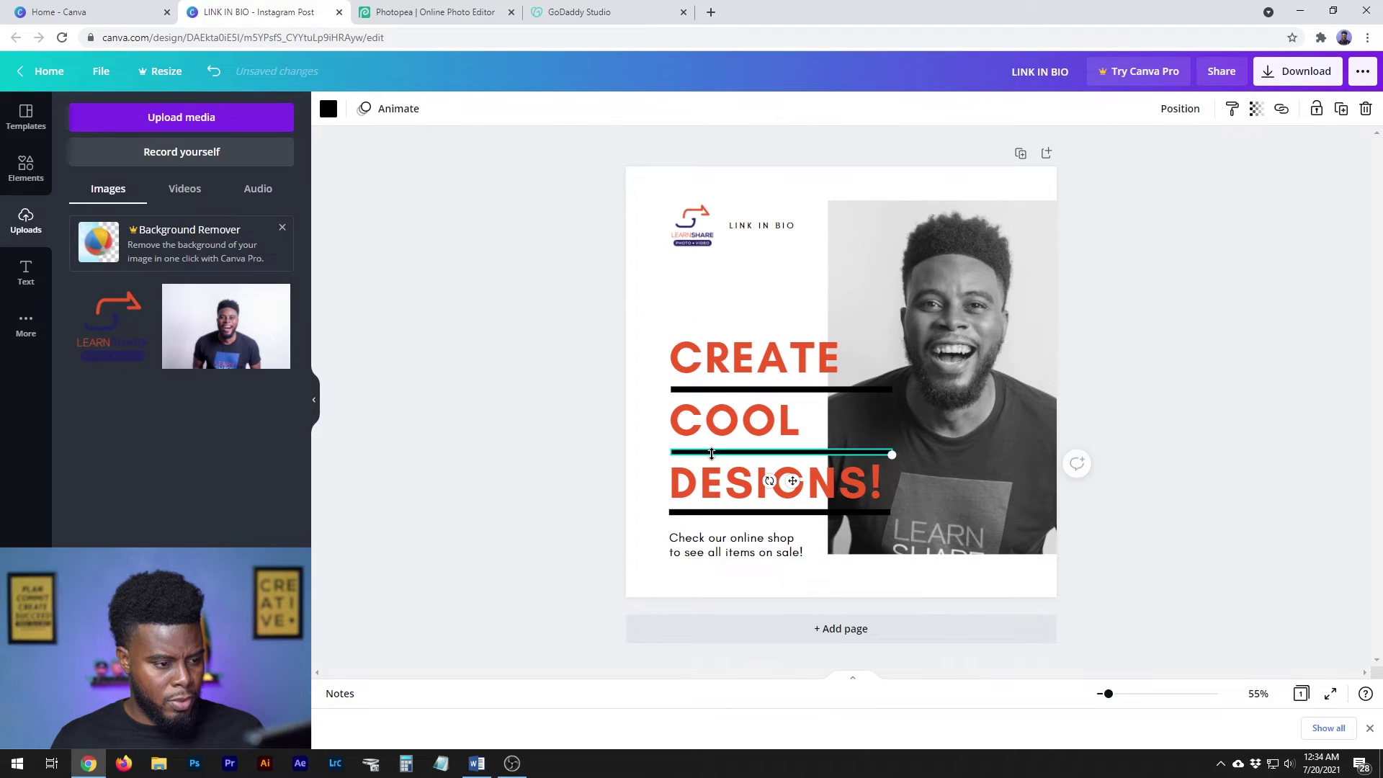
shift+click(727, 390)
shift+click(749, 513)
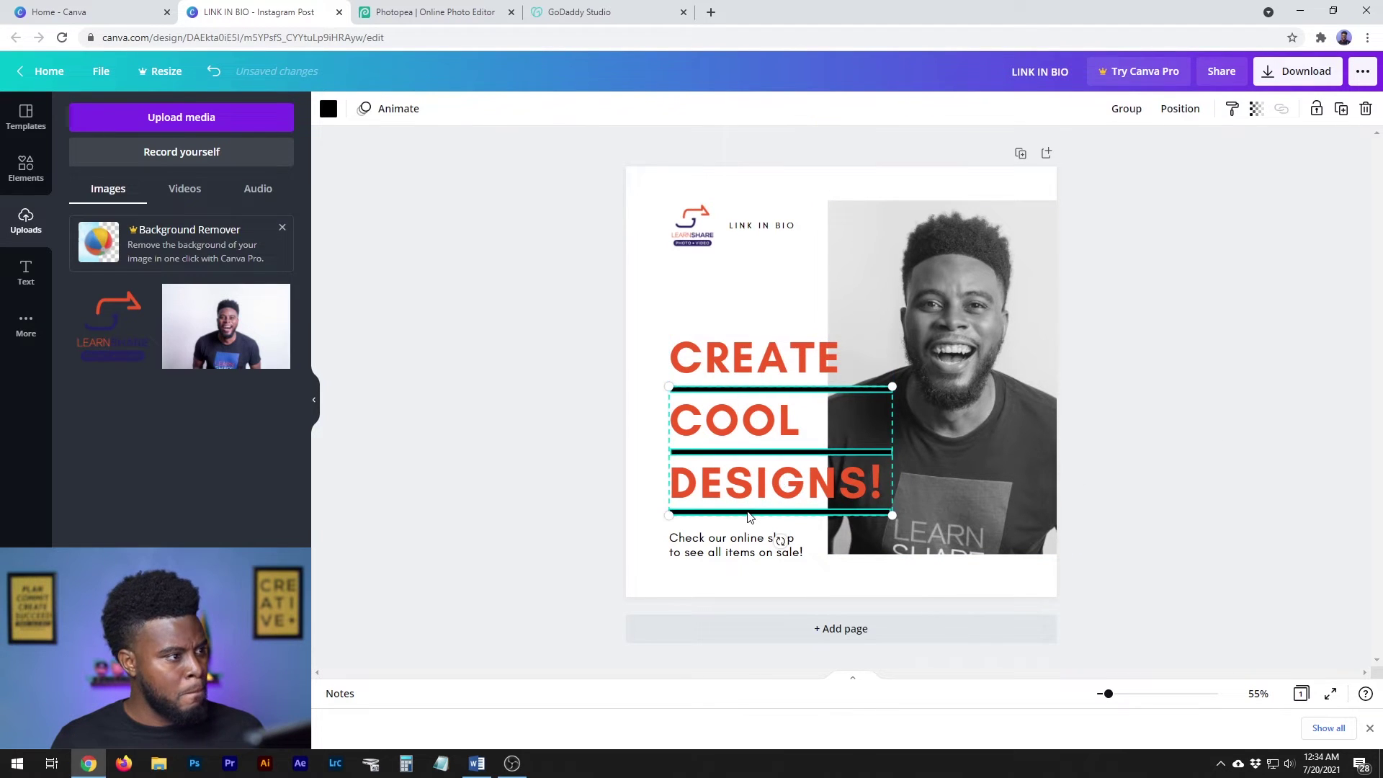
click(329, 110)
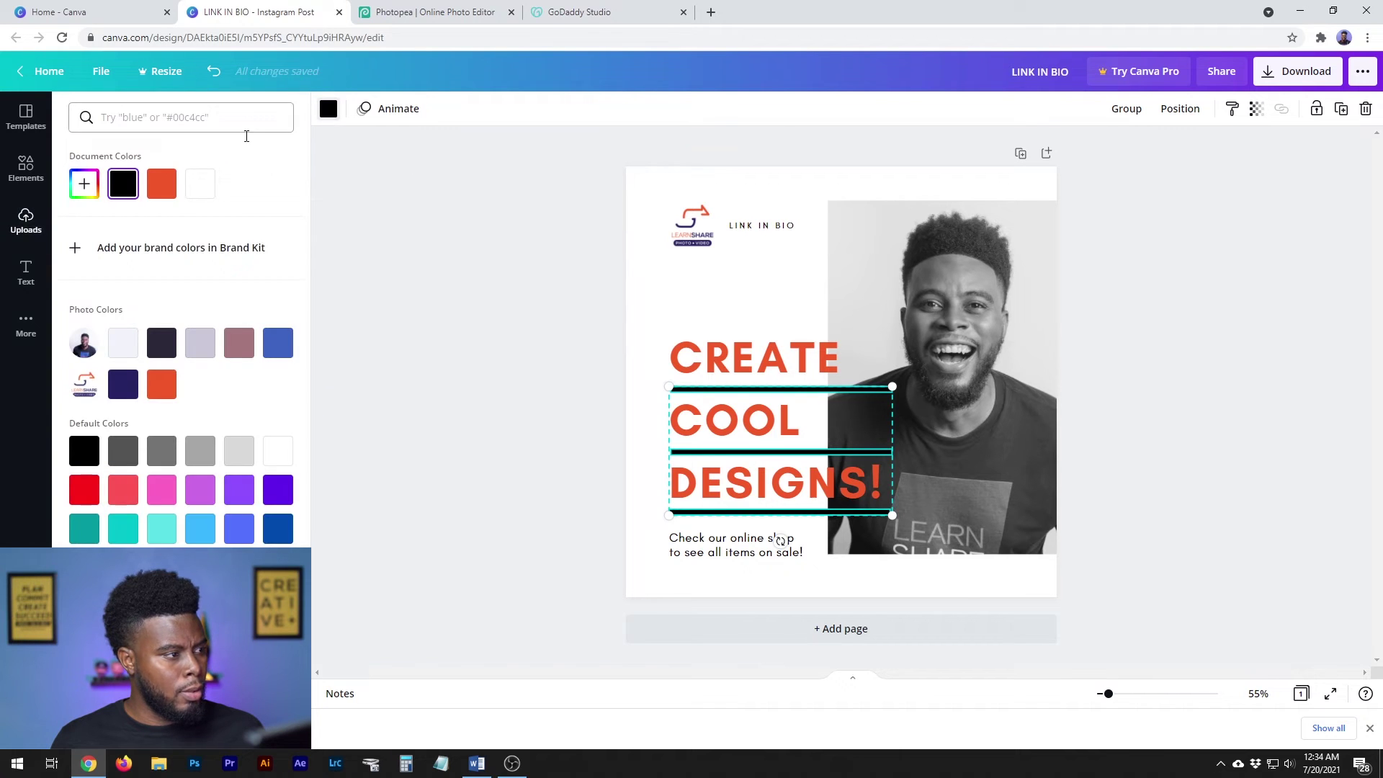
click(126, 387)
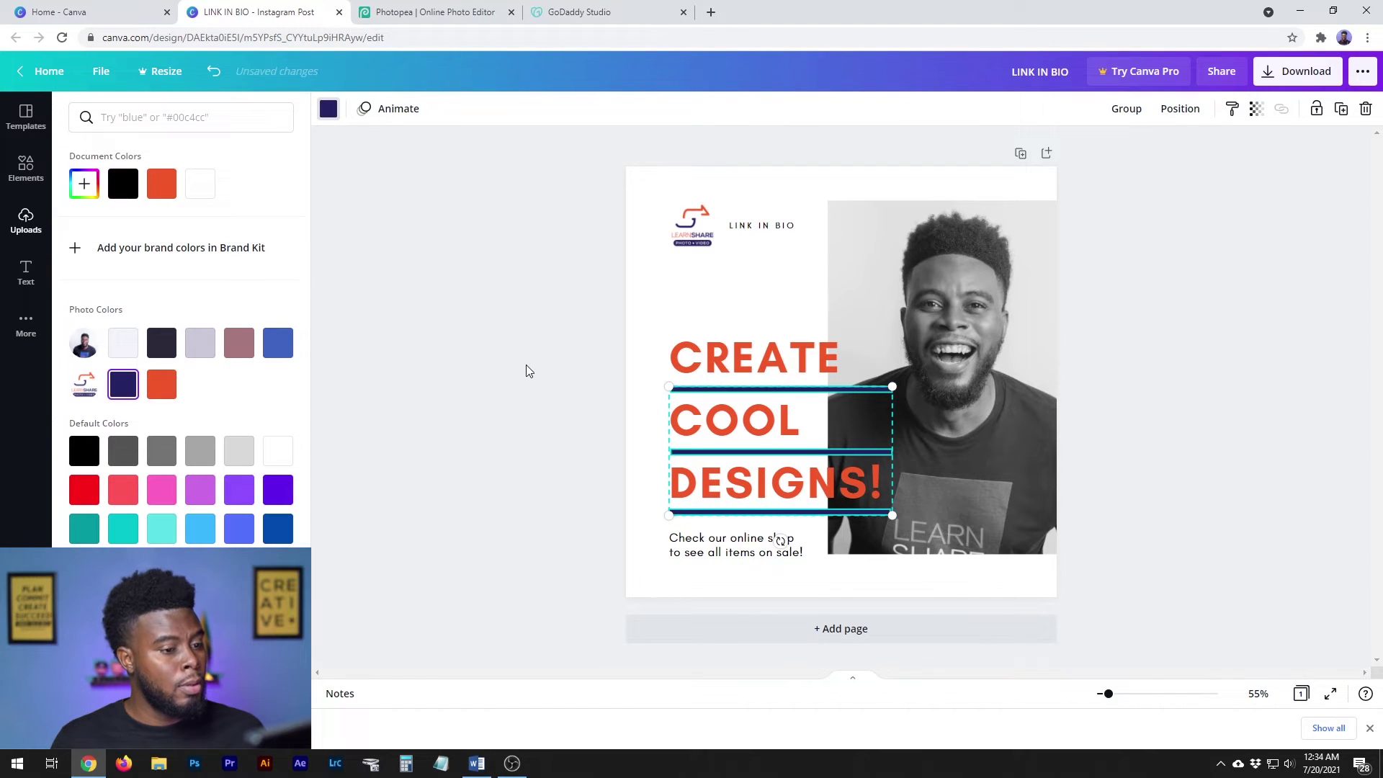
click(526, 364)
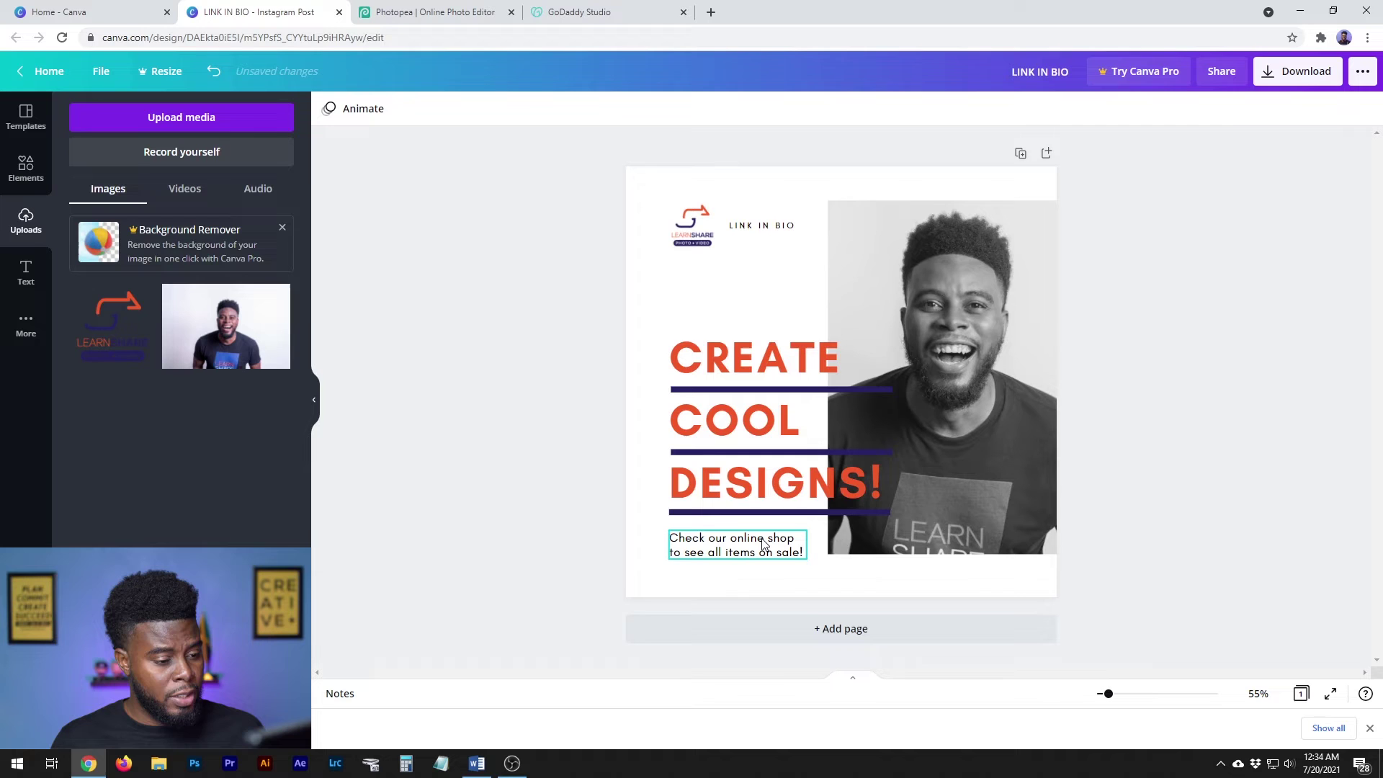
Nudge the heading together with its divider lines slightly to the left
click(765, 545)
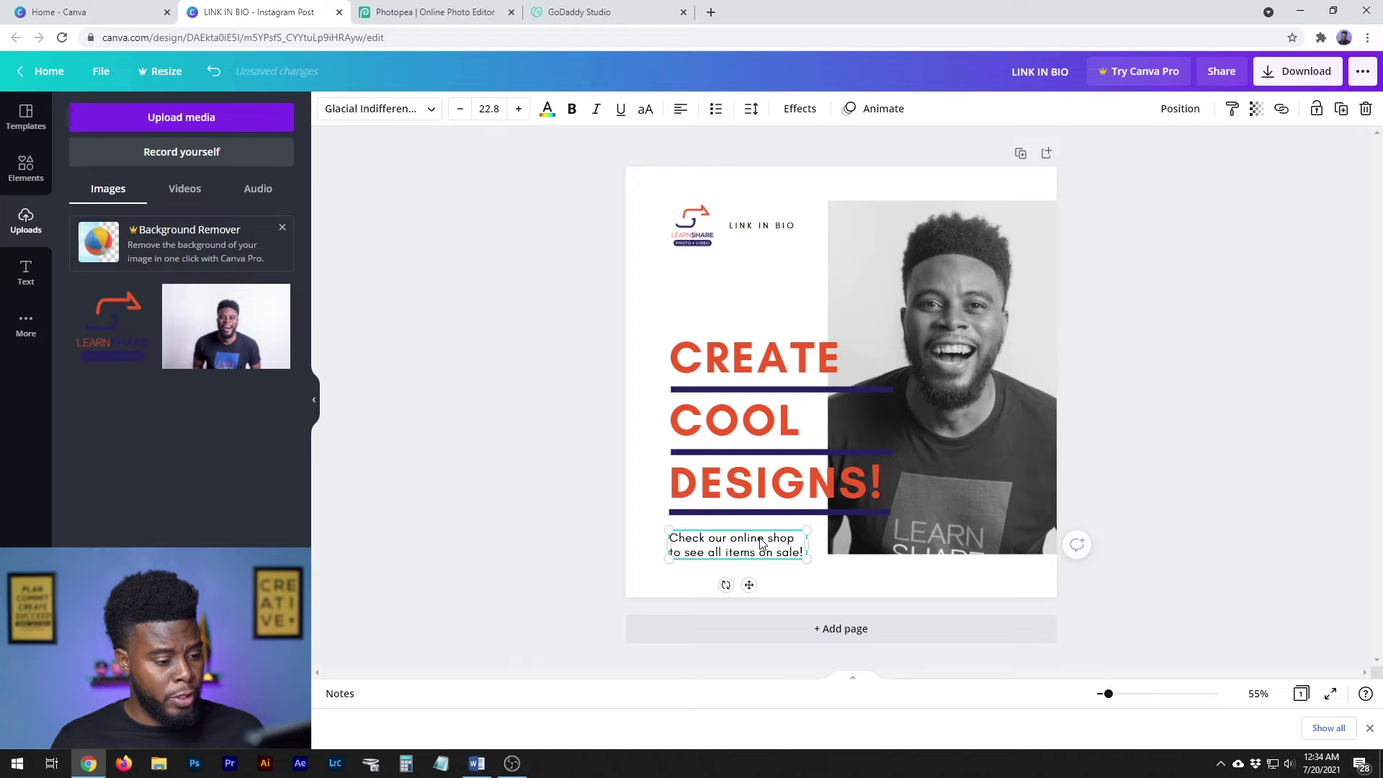
click(760, 346)
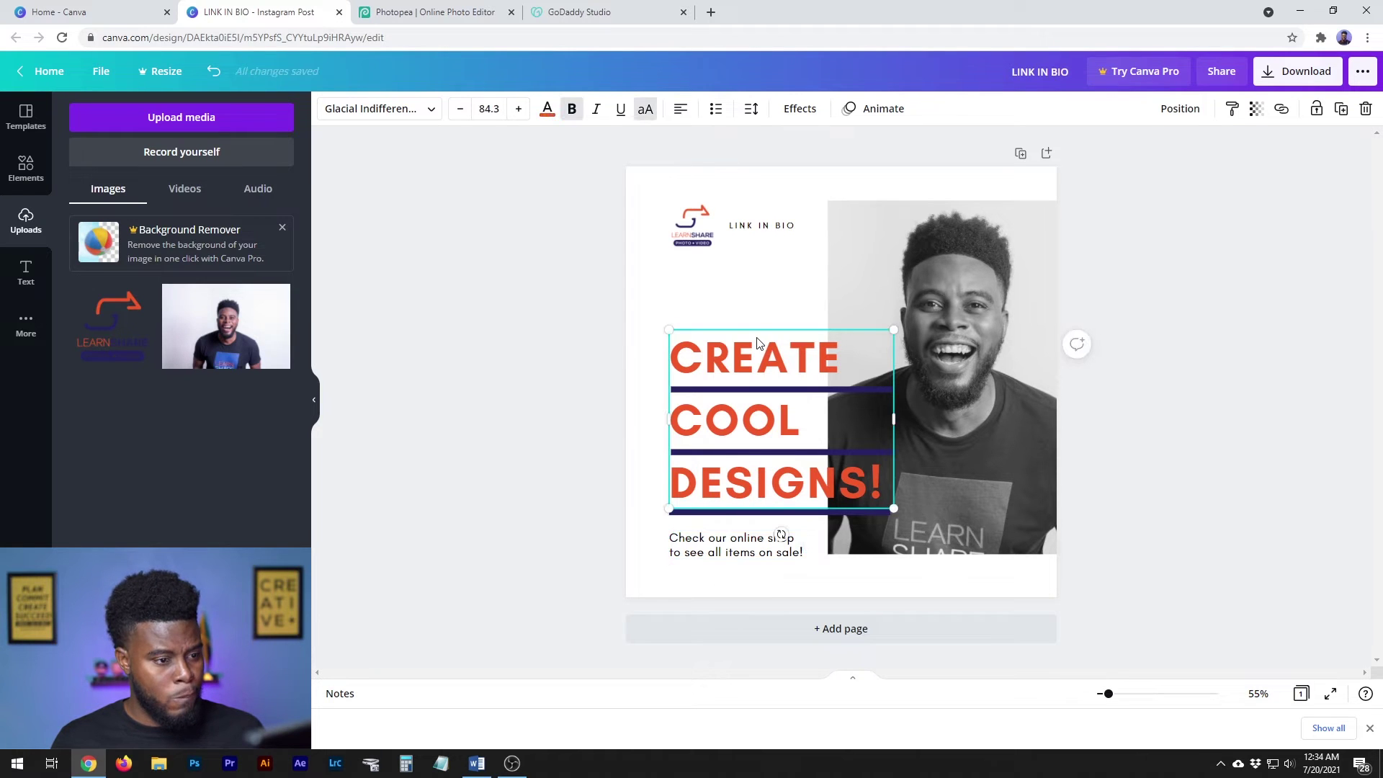
shift+click(765, 389)
shift+click(784, 512)
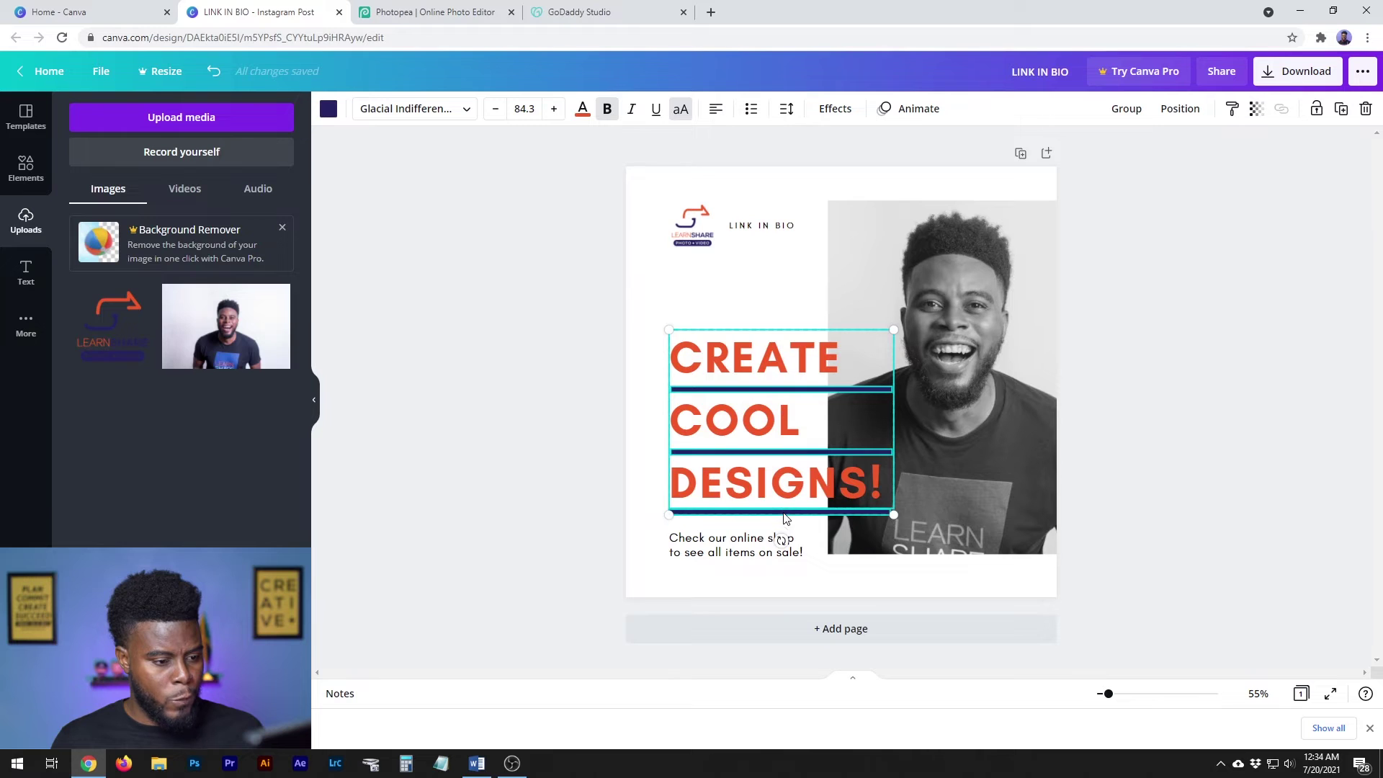
key(shift+Left)
key(shift+Left)
key(shift+Left)
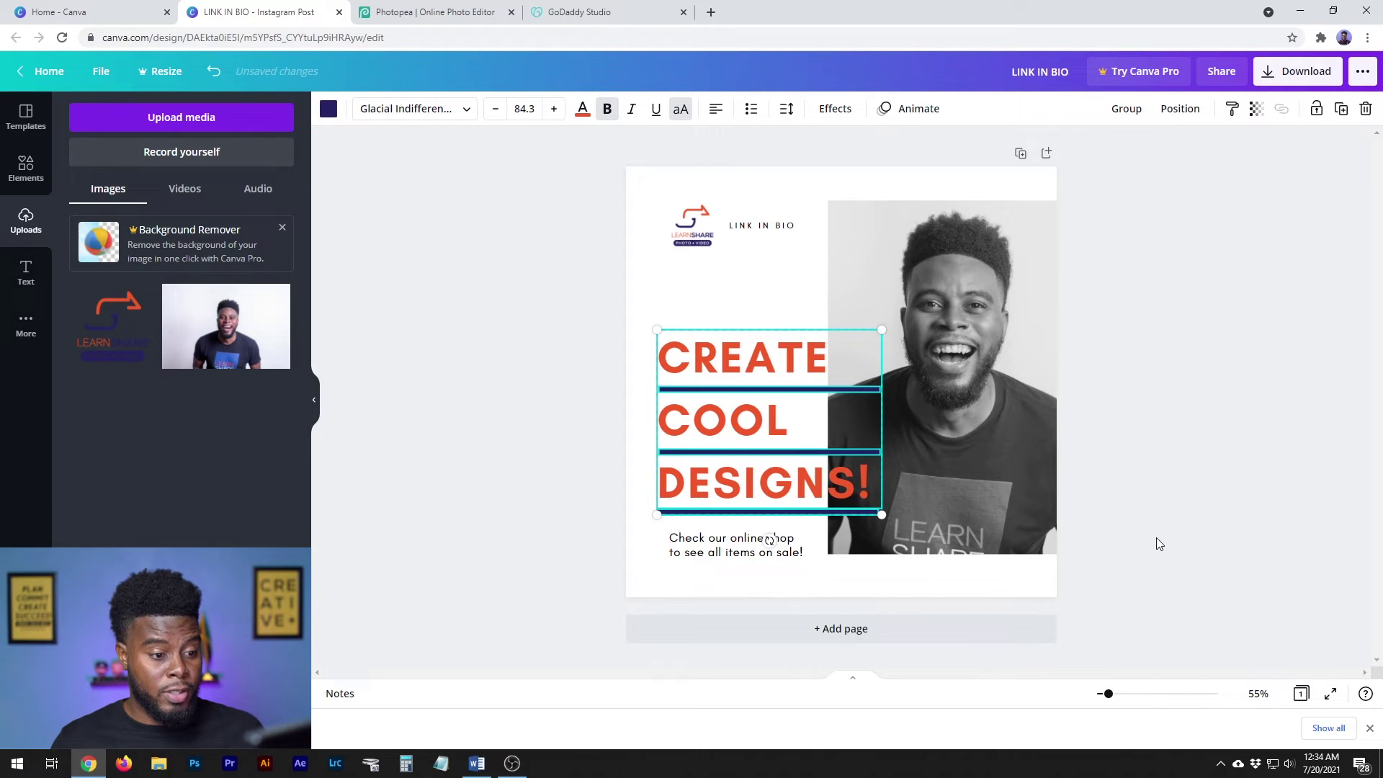
key(Right)
key(Right)
key(Right)
key(Right)
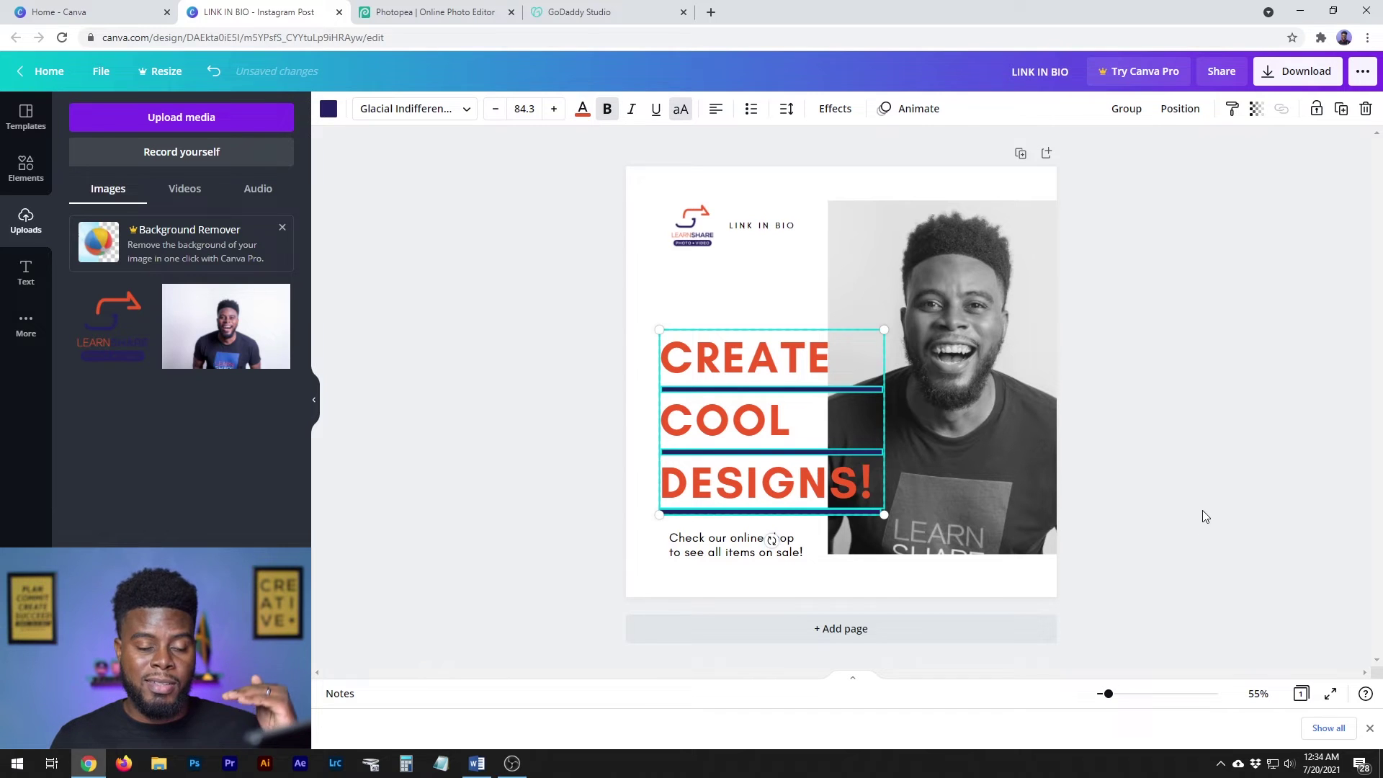
Retype the caption as 'NO PHOTOSHOP' / 'NO PROBELM' and shift it slightly up-left
click(823, 523)
double_click(779, 538)
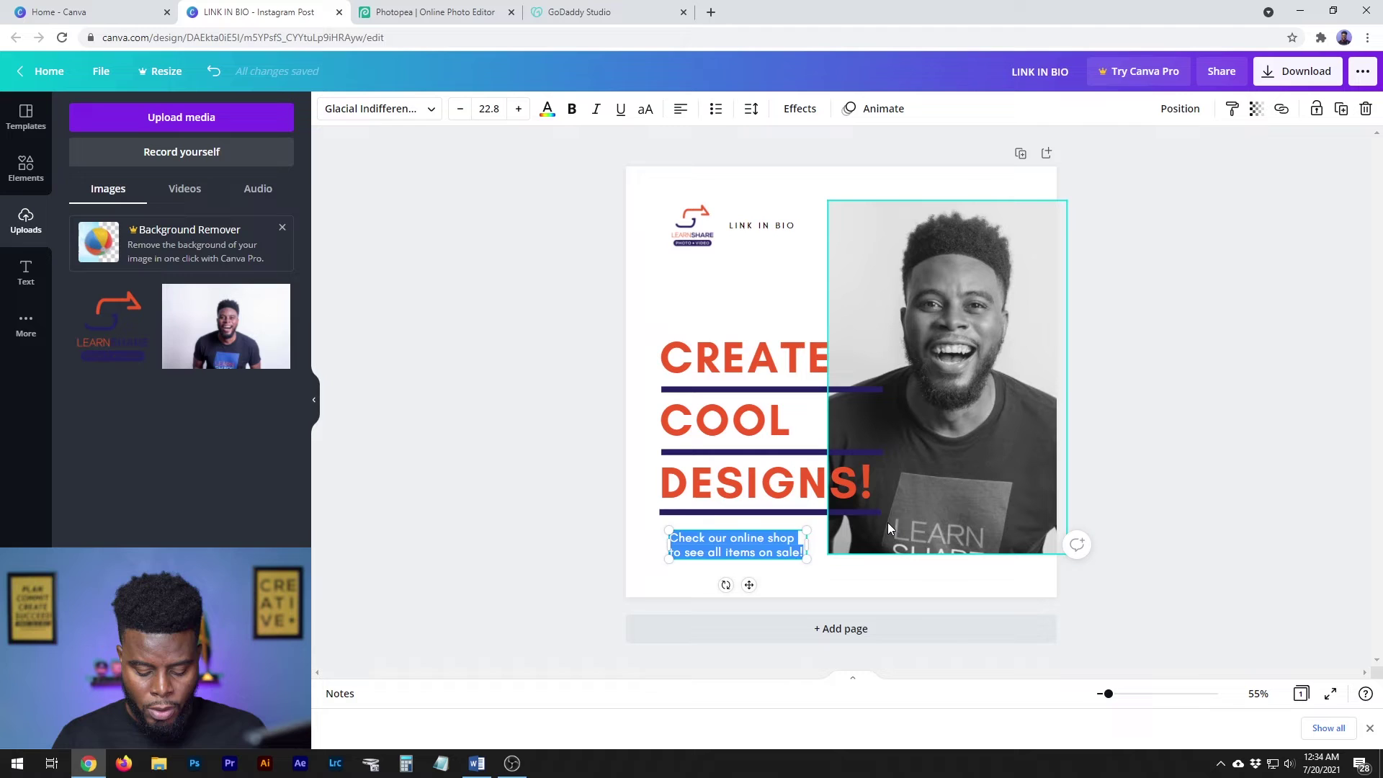
text(NO P)
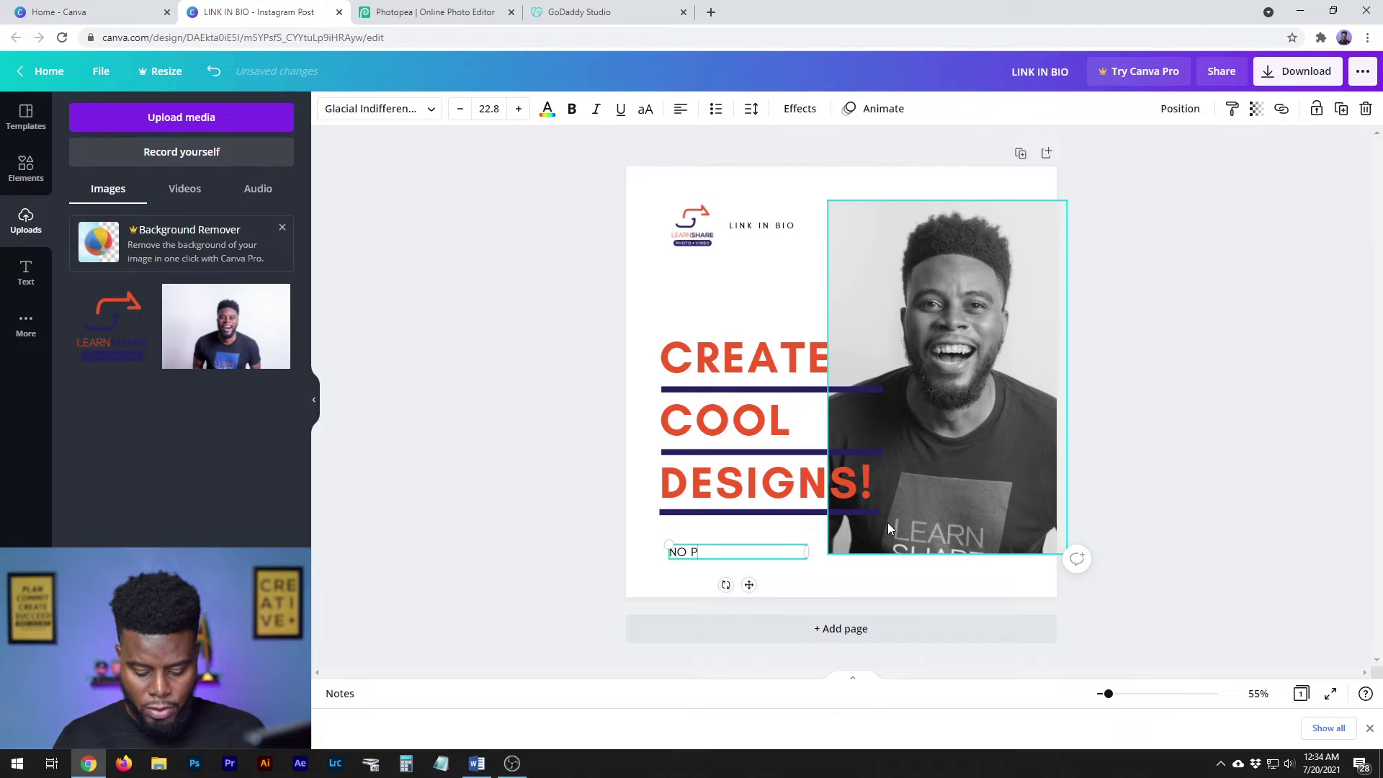
text(HOTOSHOP NO P)
key(Return)
text(NO PROBELM)
click(589, 474)
click(704, 547)
drag(705, 546, 698, 545)
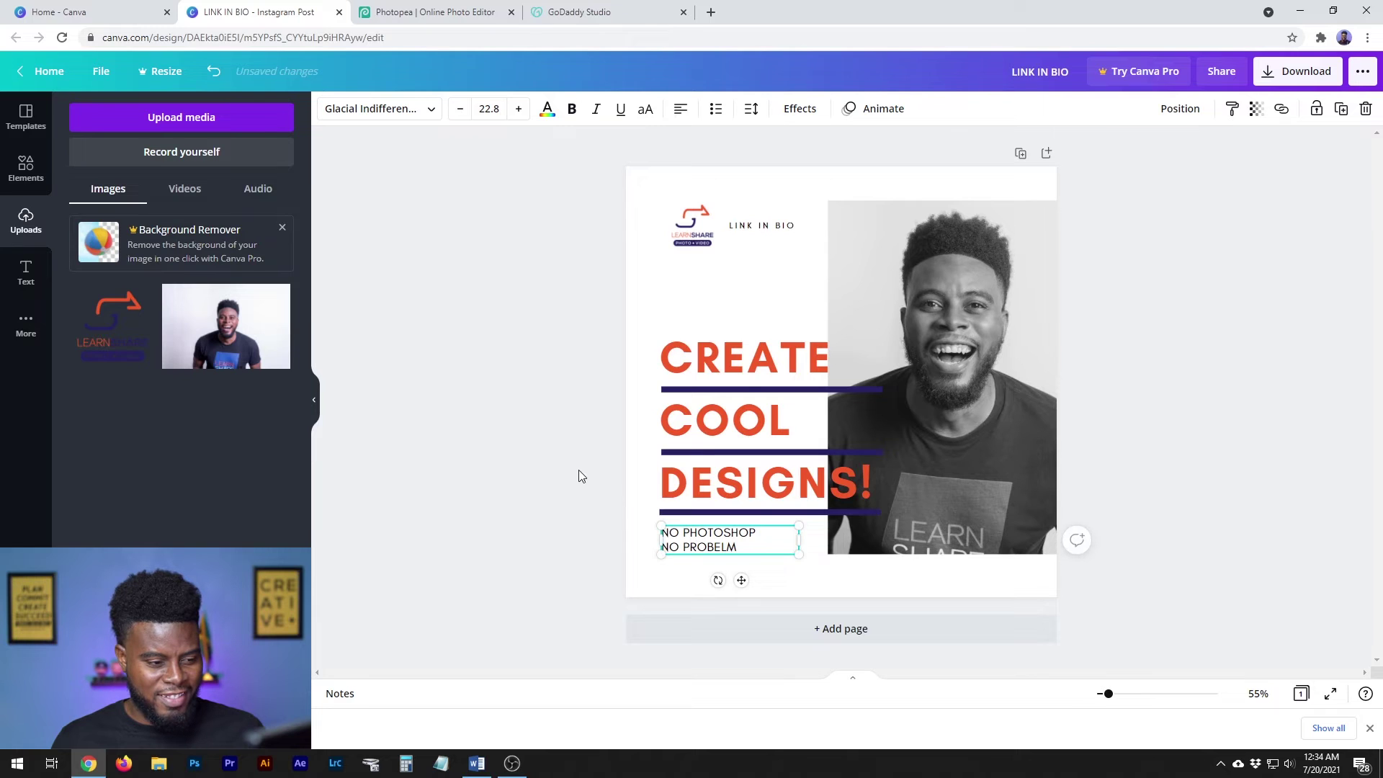
Nudge the headline and its divider lines upward, closer to the logo
click(553, 467)
click(746, 371)
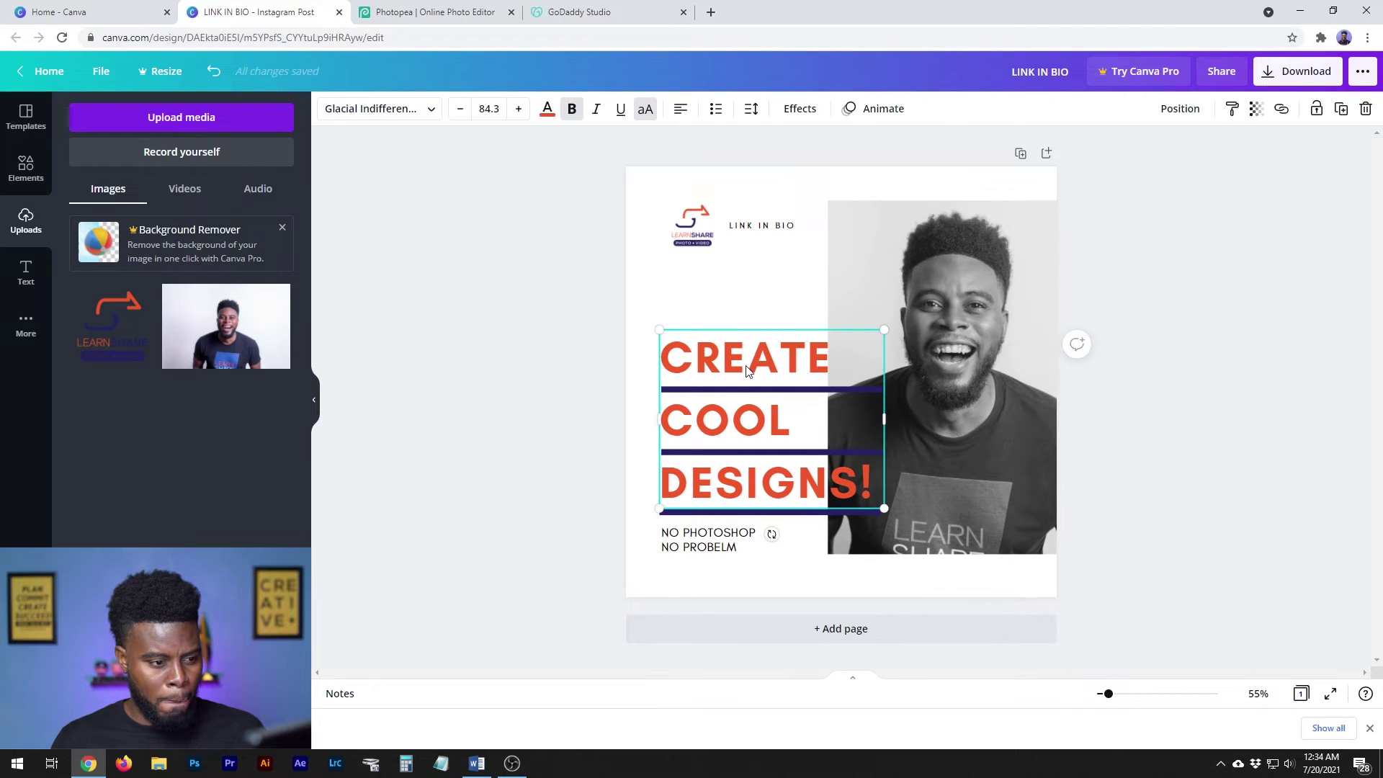
shift+click(749, 389)
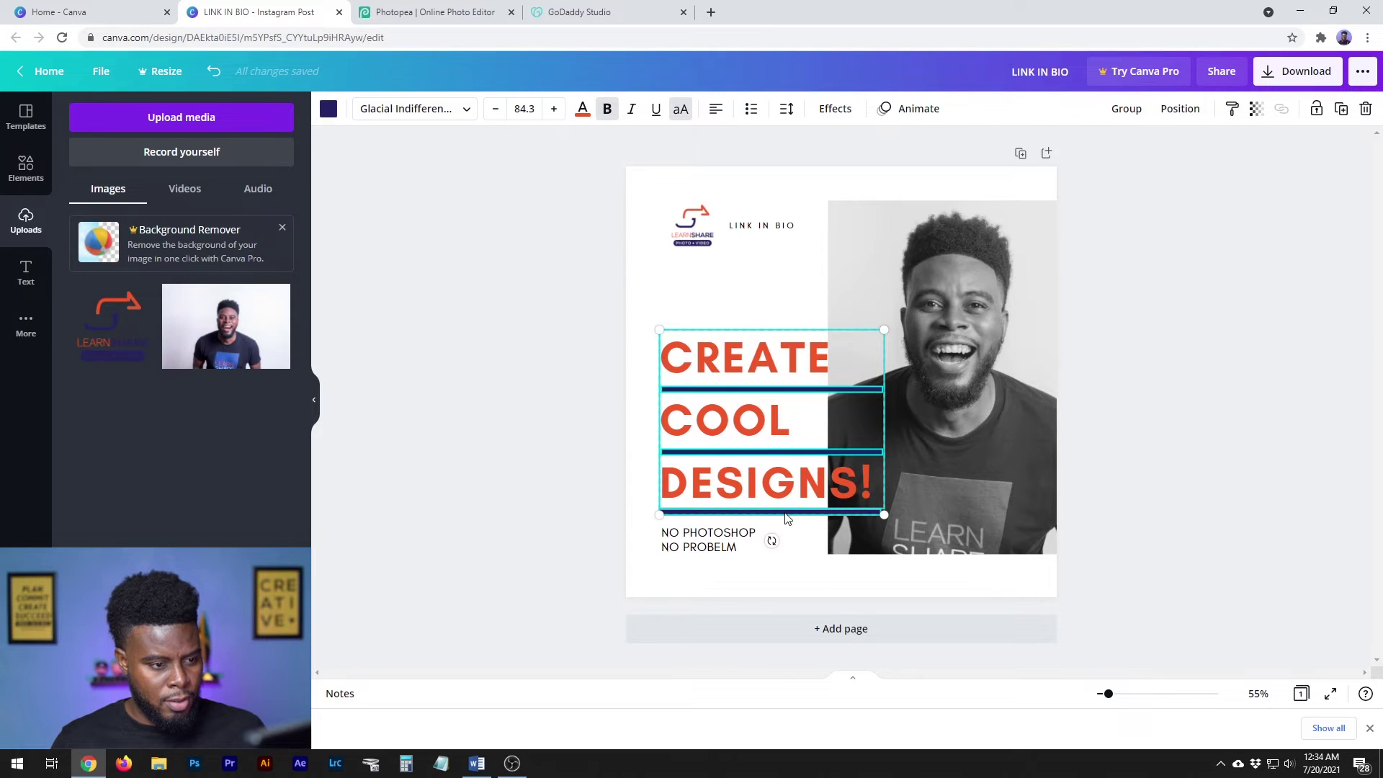
key(shift+Up)
key(shift+Up)
key(shift+Up)
key(shift+Up)
key(shift+Up)
key(shift+Up)
key(shift+Up)
key(shift+Up)
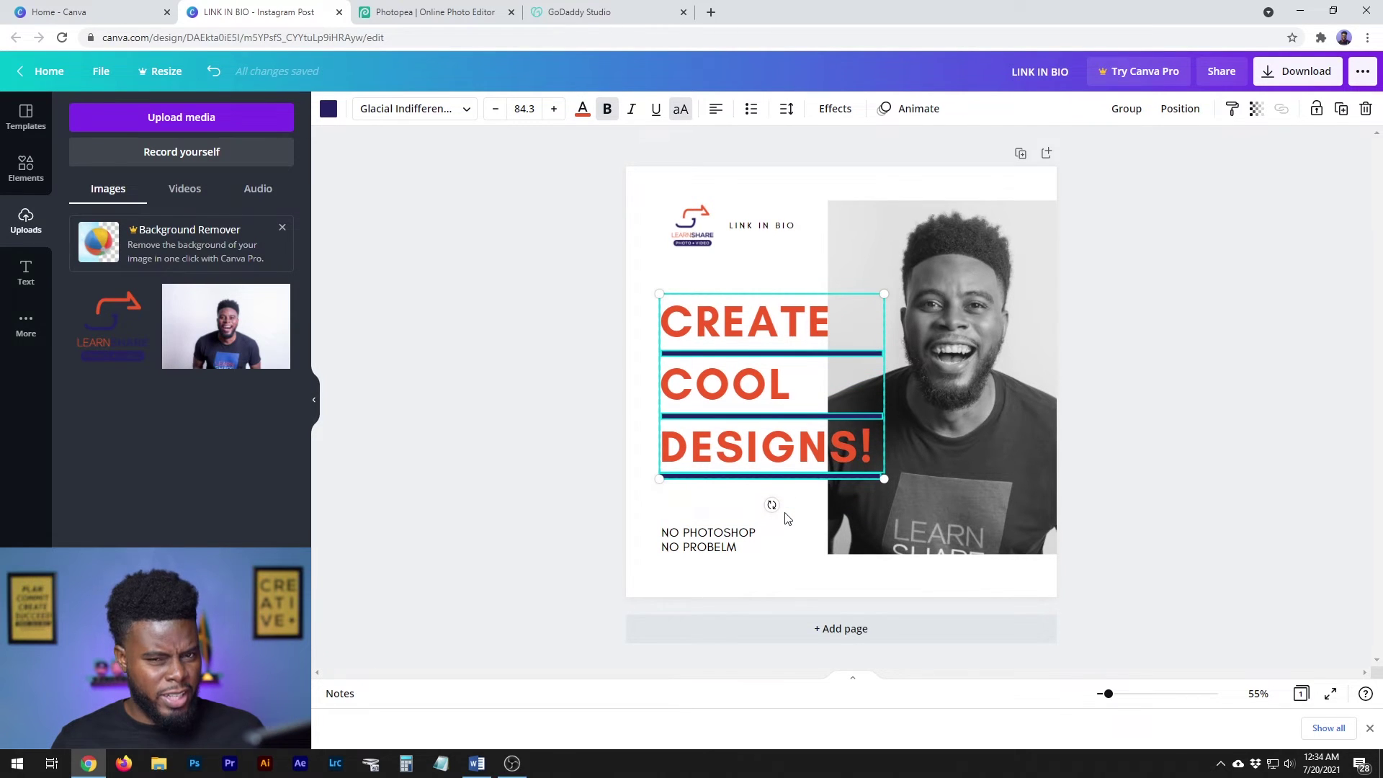
key(Left)
key(Right)
key(Right)
key(Right)
key(Right)
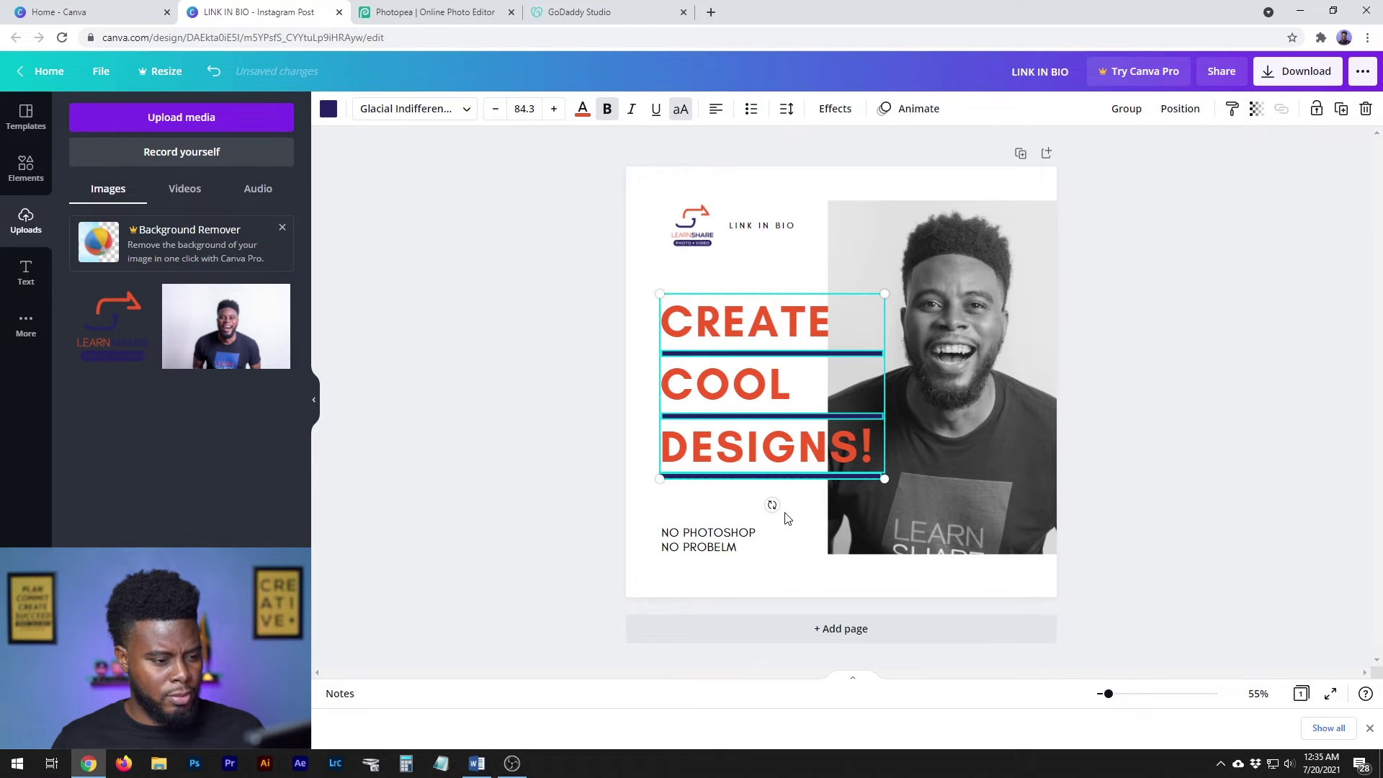
click(1210, 378)
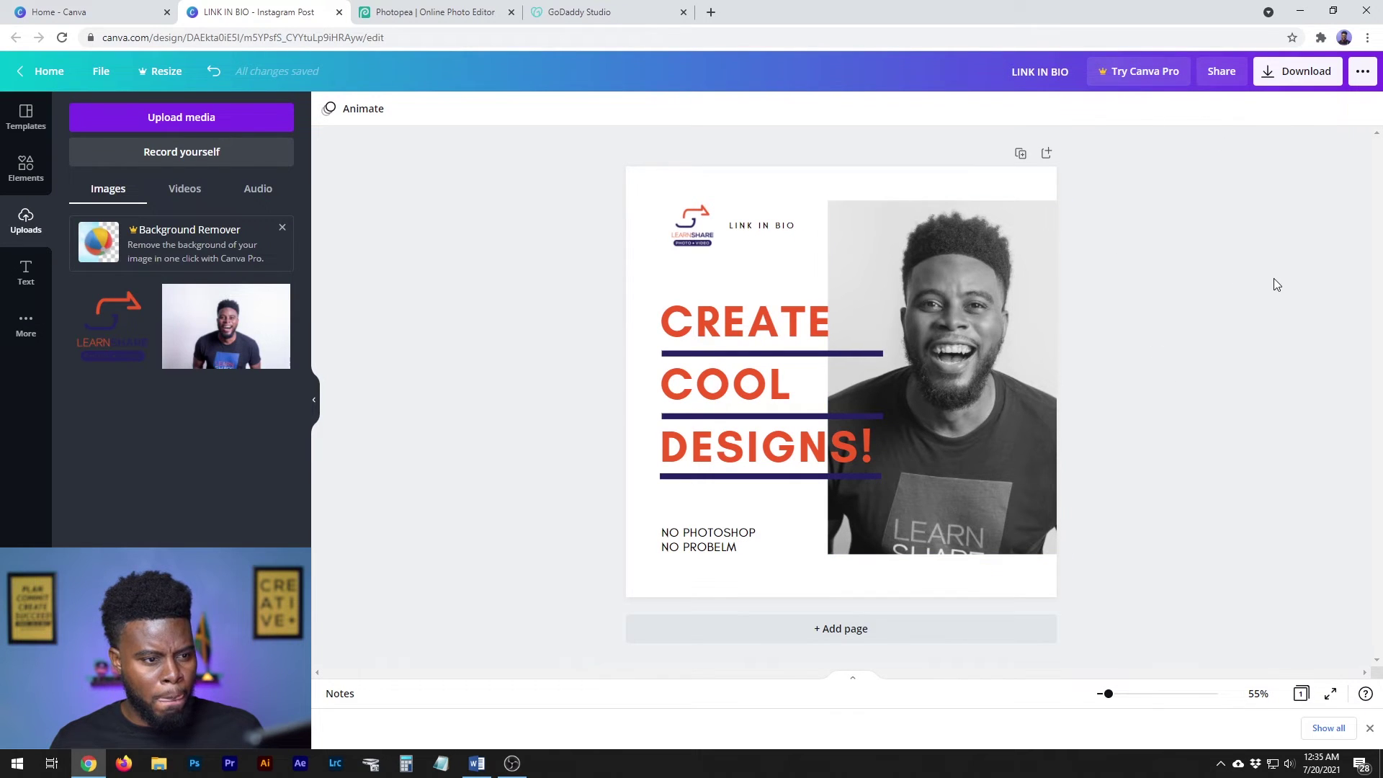
Deselect the photo and bring up the Download panel for the LINK IN BIO post
click(1009, 290)
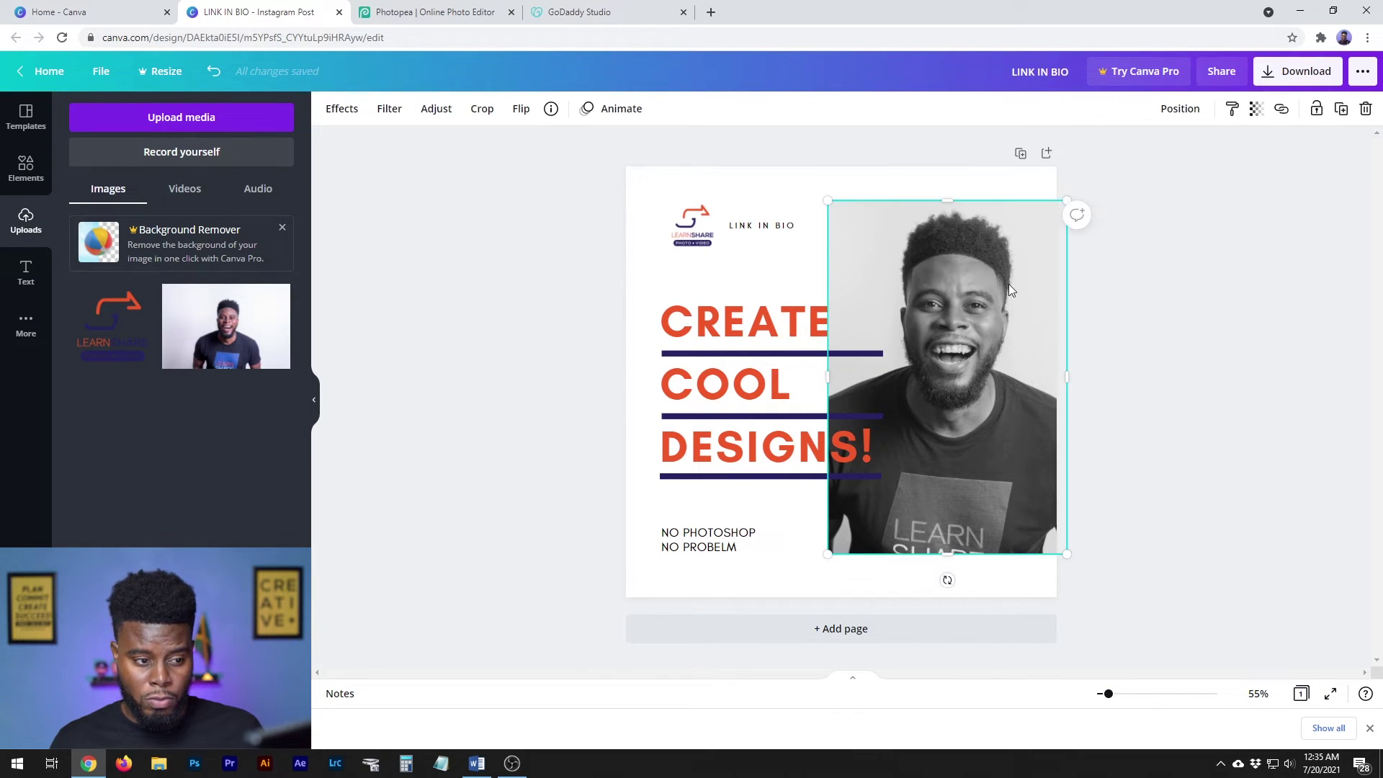
click(1249, 300)
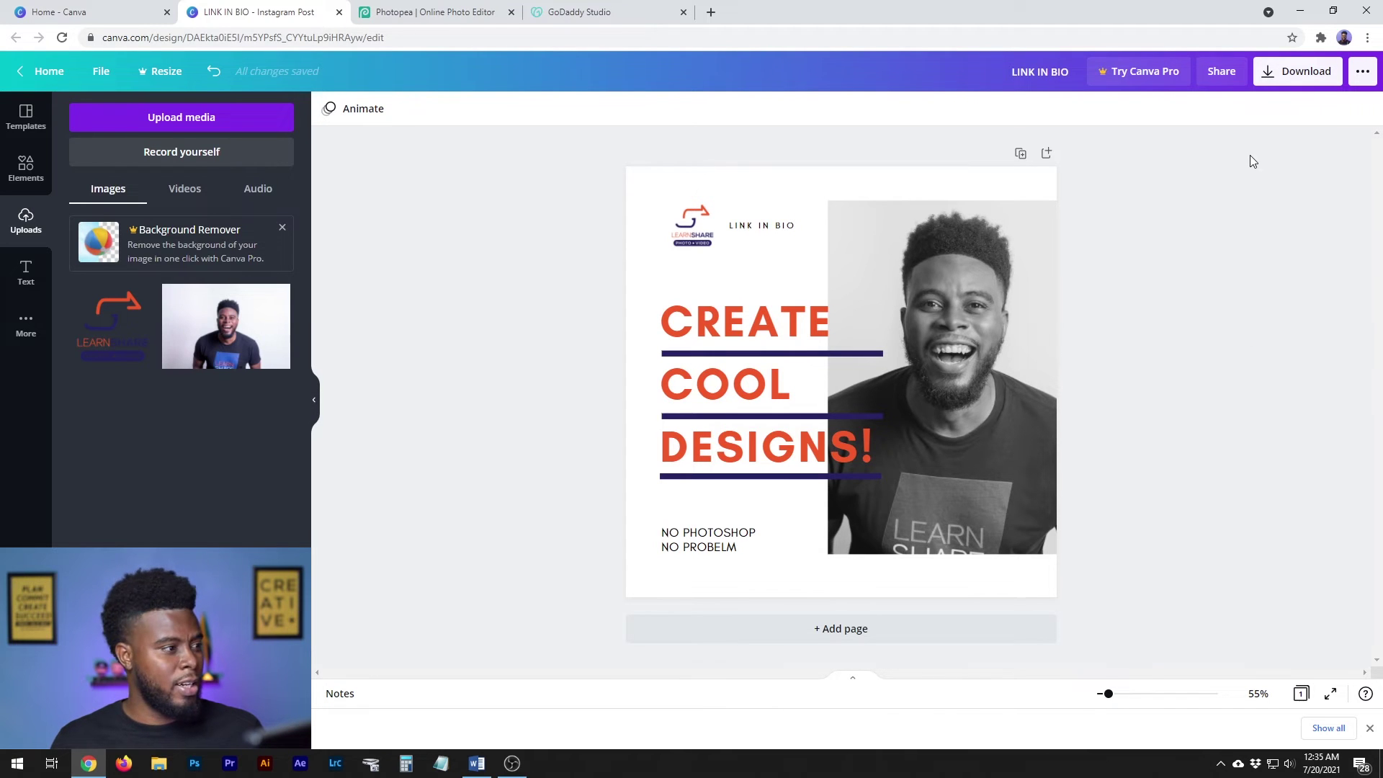
click(1296, 75)
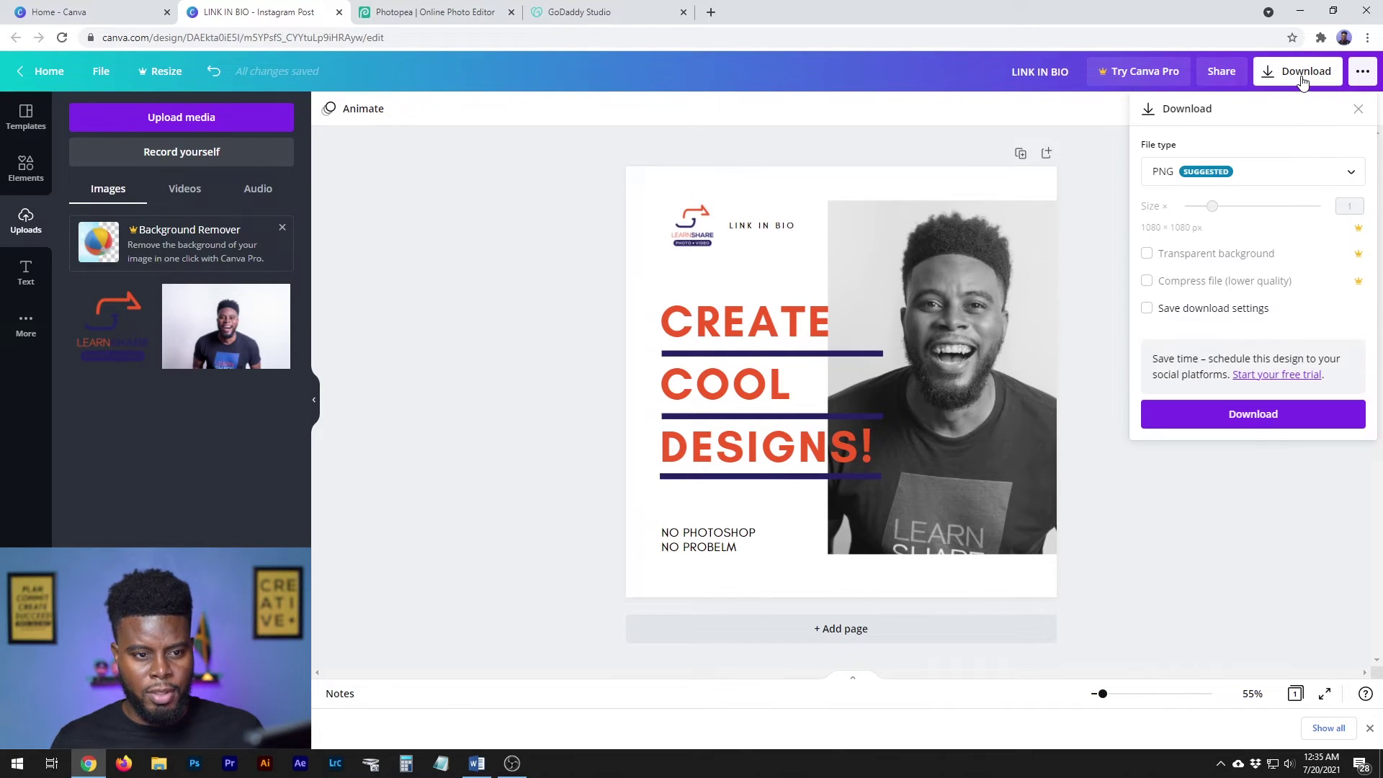
Download the design with PNG kept as the file type
click(1319, 178)
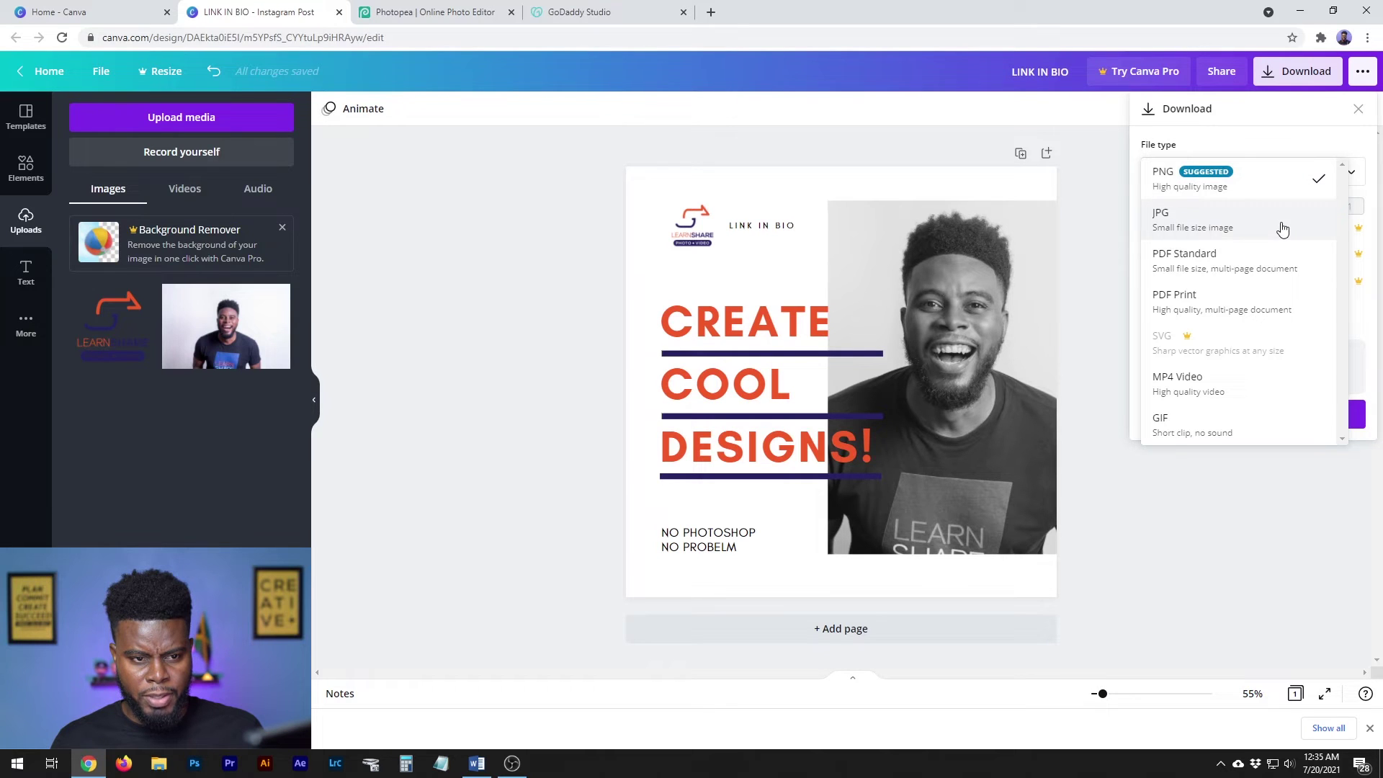
click(1271, 190)
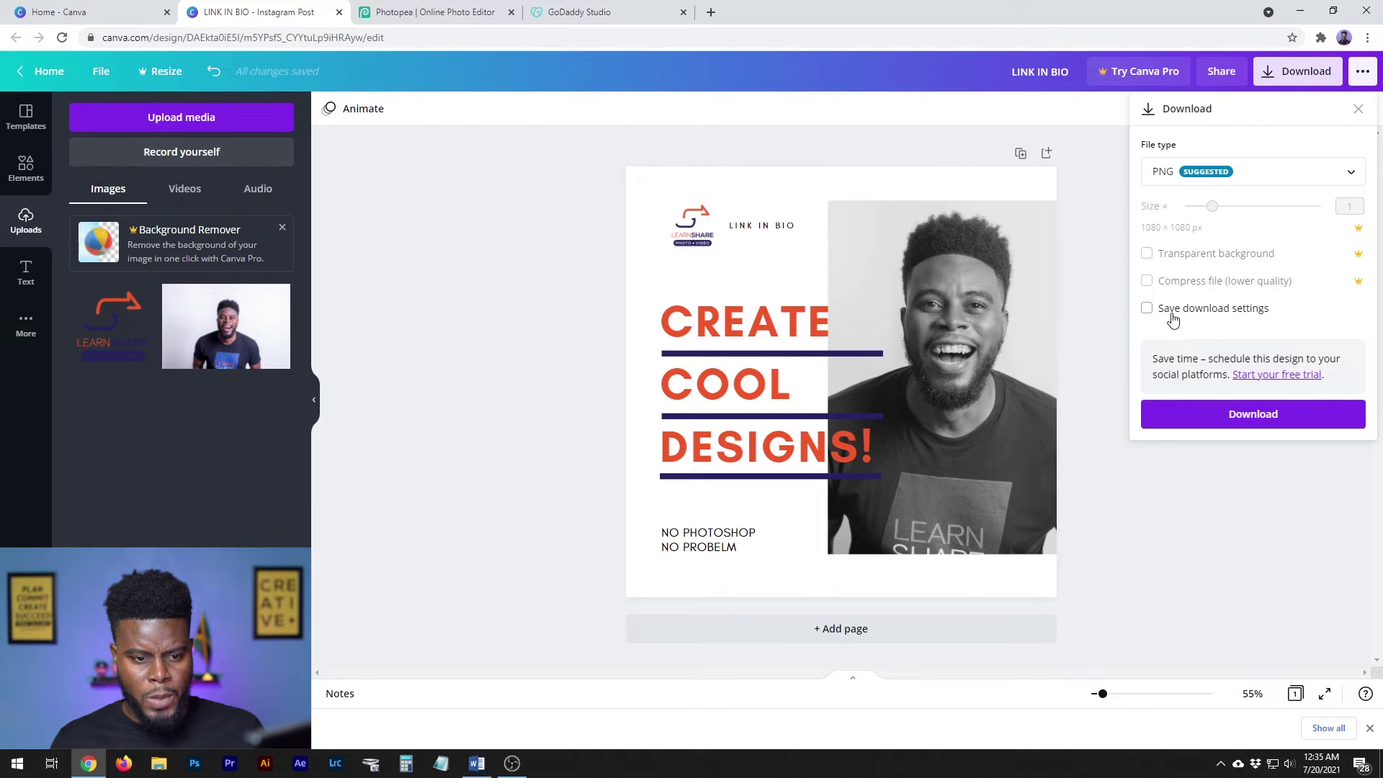
click(1273, 417)
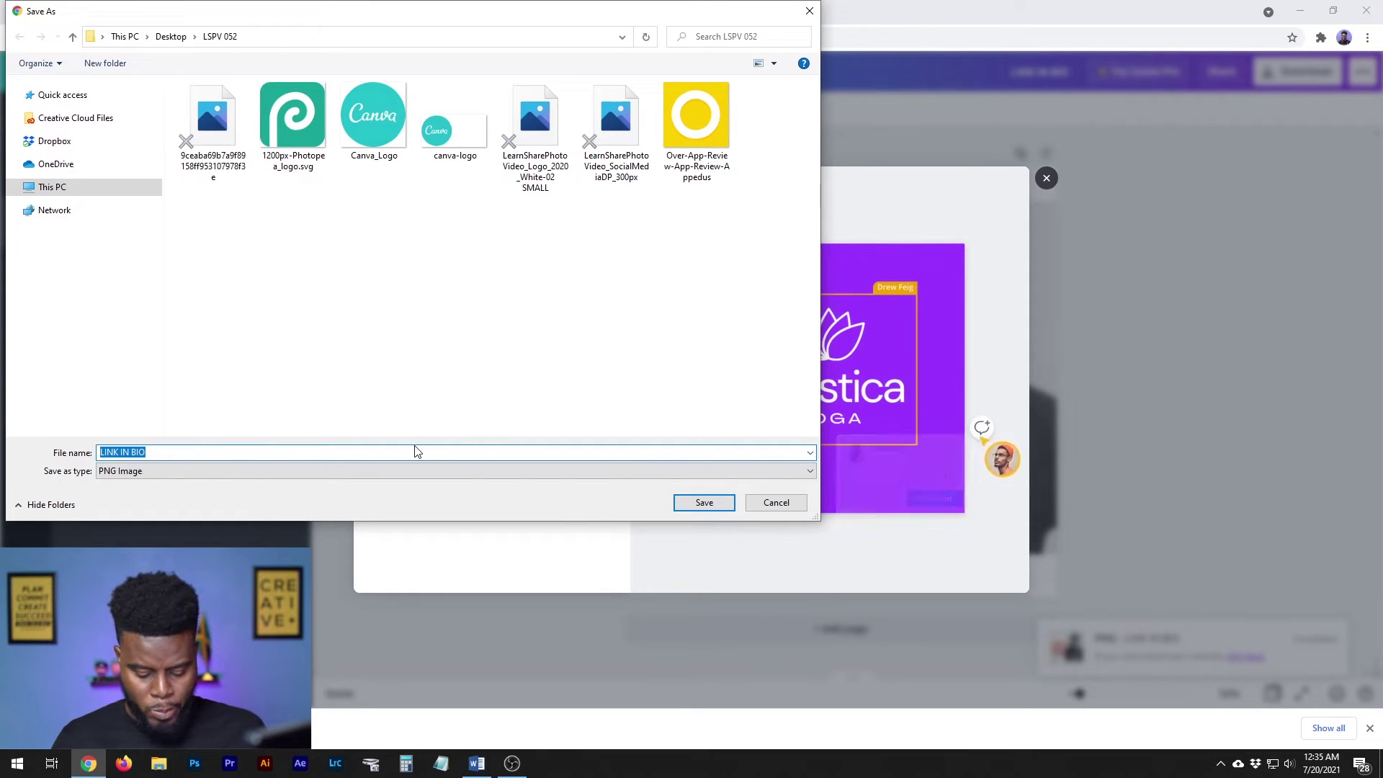
Save the PNG as 'LSPV FREE Photoshop Alternatives CANVA' in the LSPV 052 folder
text(LSPV)
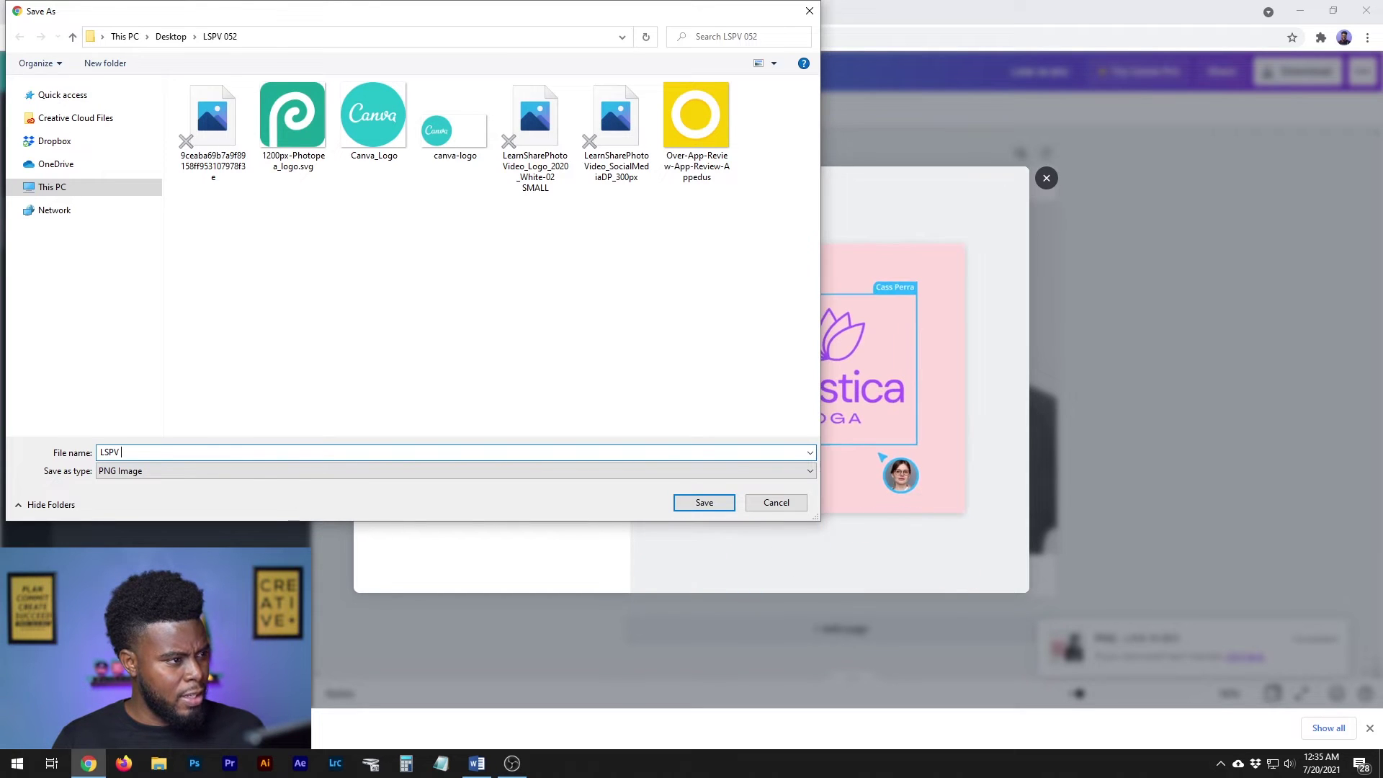
key(BackSpace)
key(BackSpace)
key(BackSpace)
key(BackSpace)
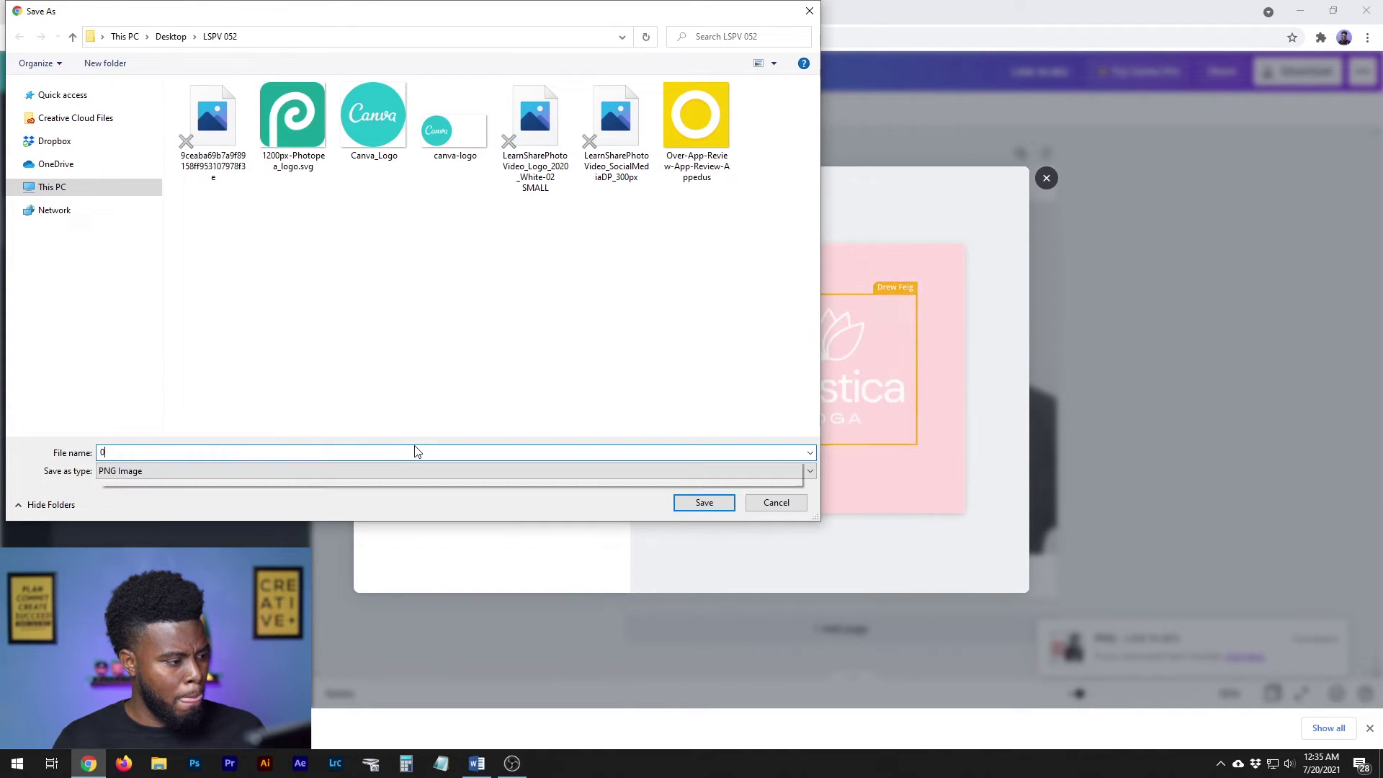
text(0)
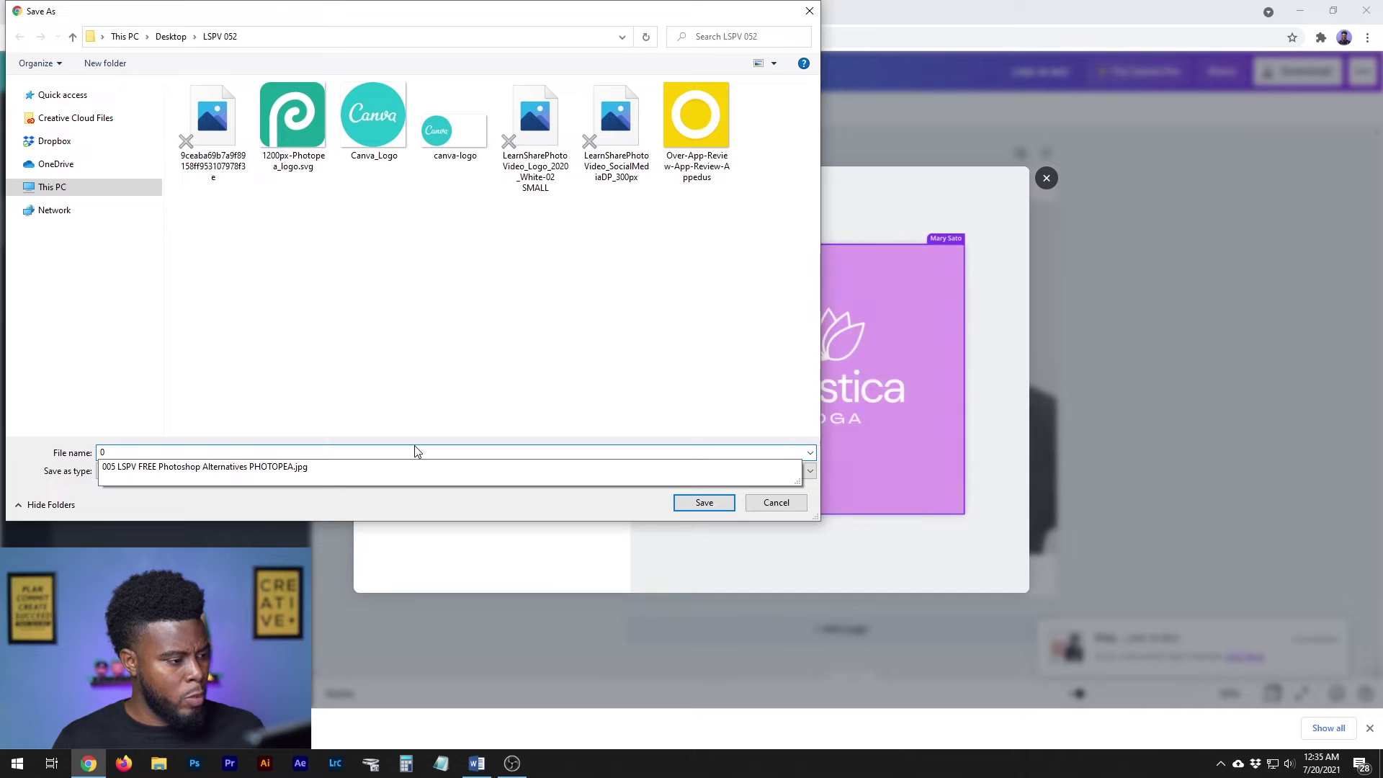
key(BackSpace)
text(LSPV FREE PHOTOS)
key(BackSpace)
key(BackSpace)
key(BackSpace)
key(BackSpace)
key(BackSpace)
text(hotoshop Alt)
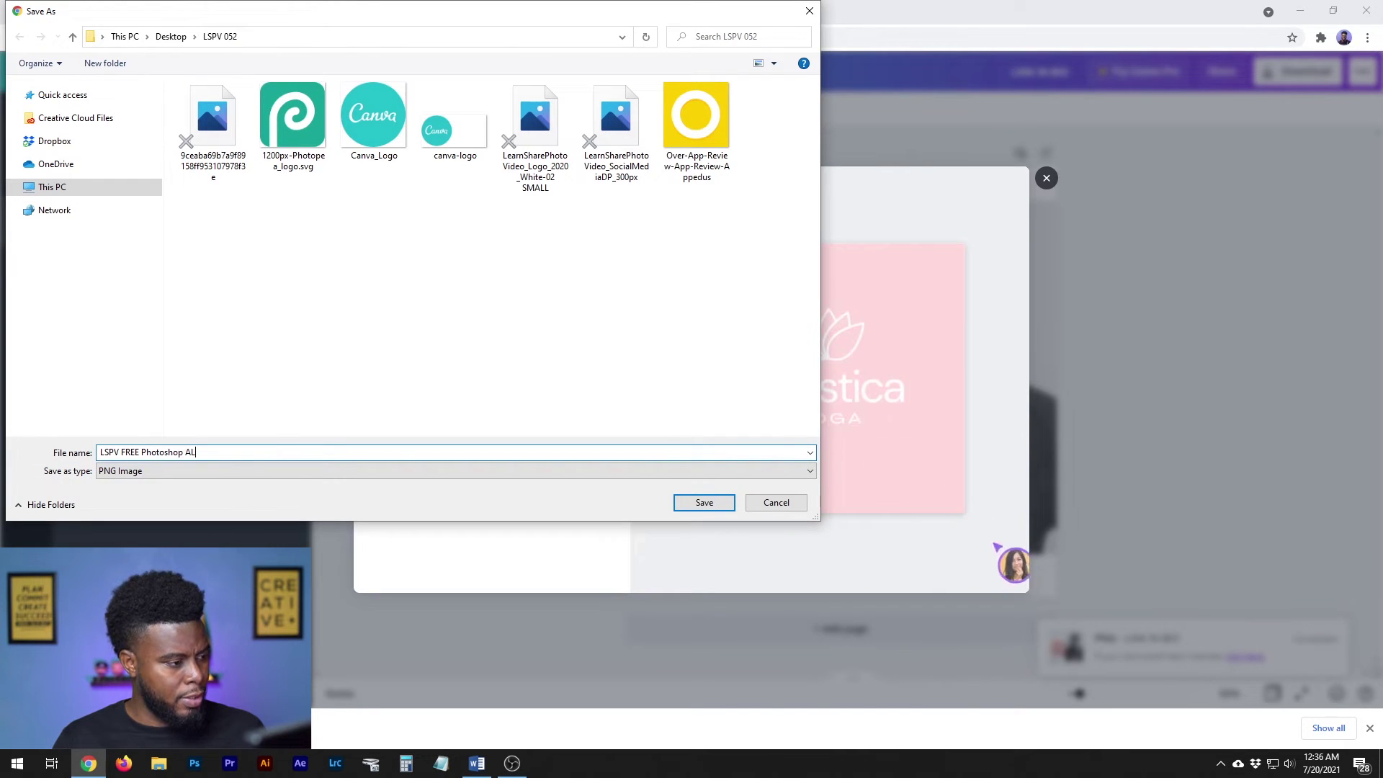
text(ernatives )
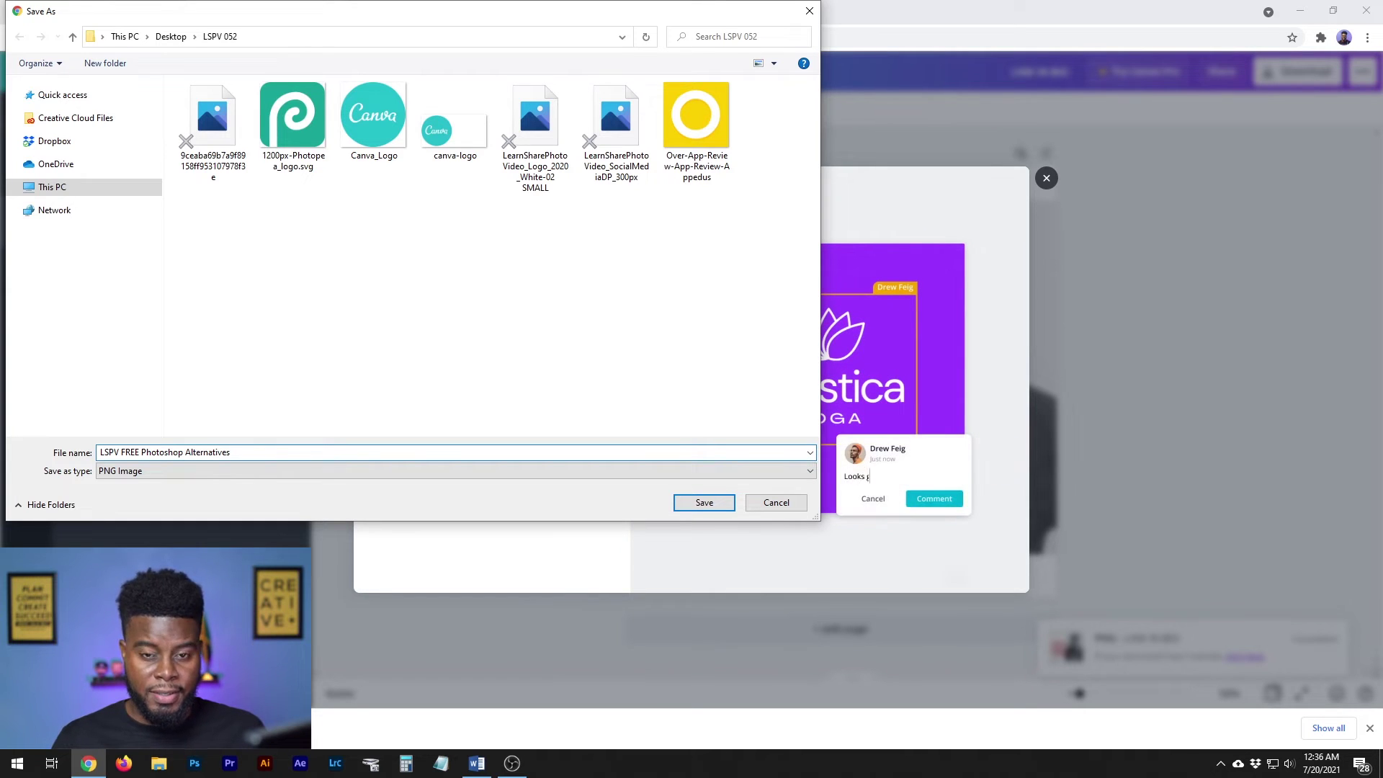
text(CA)
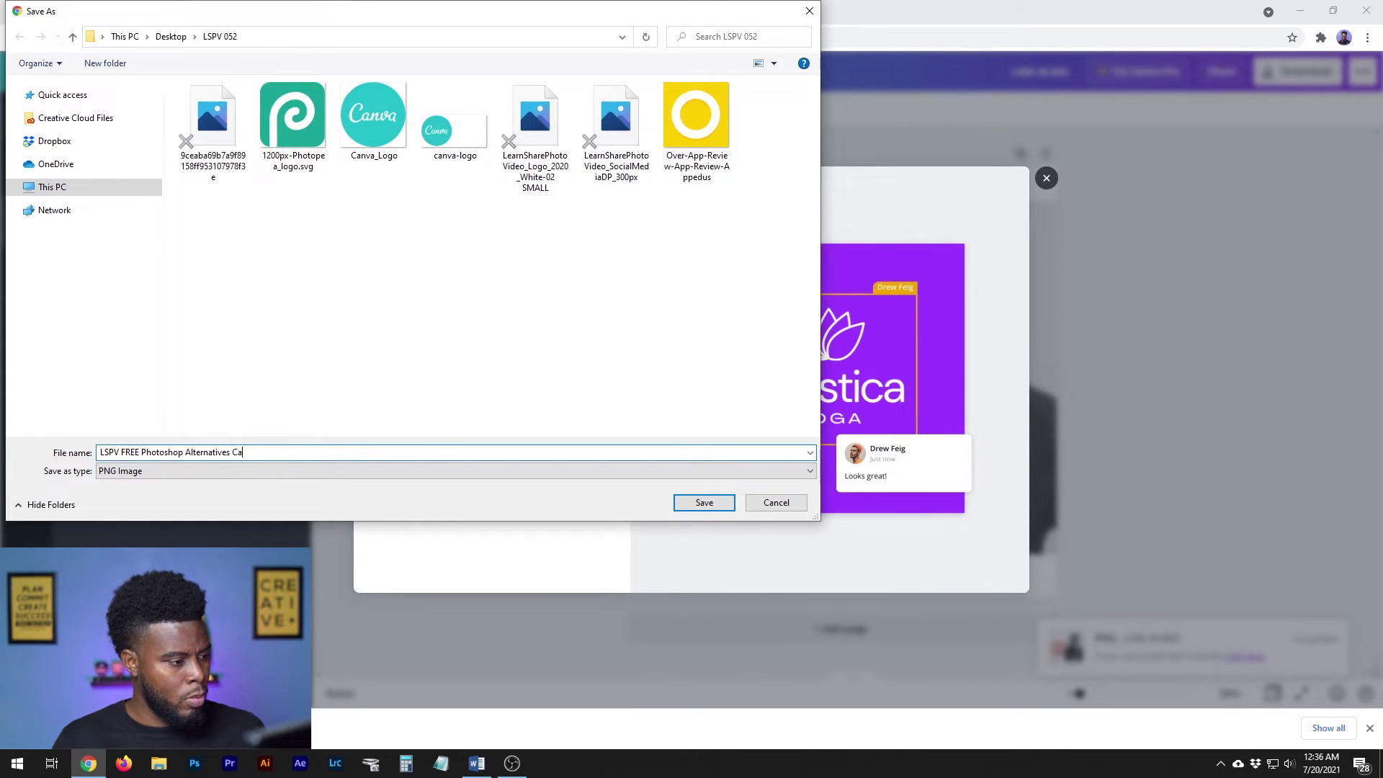
text(NVA)
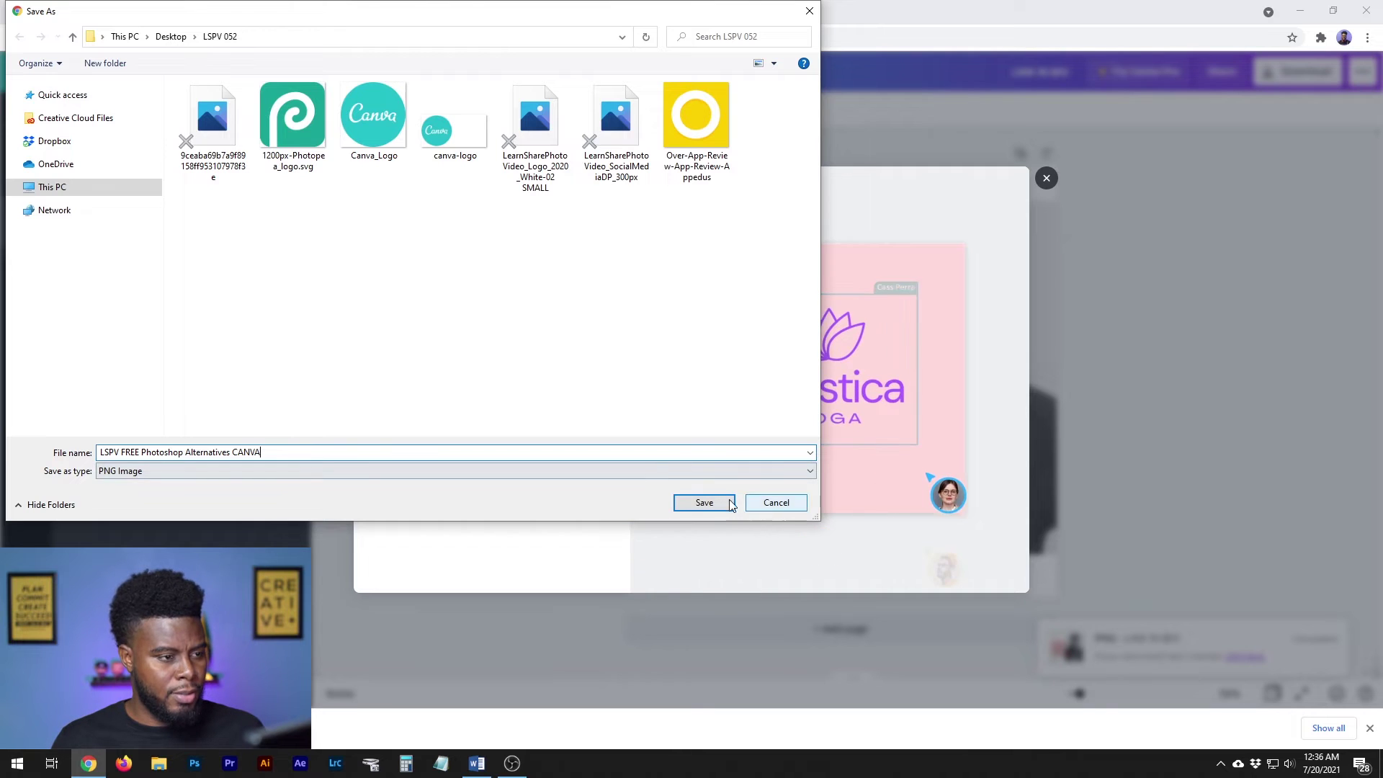
click(724, 498)
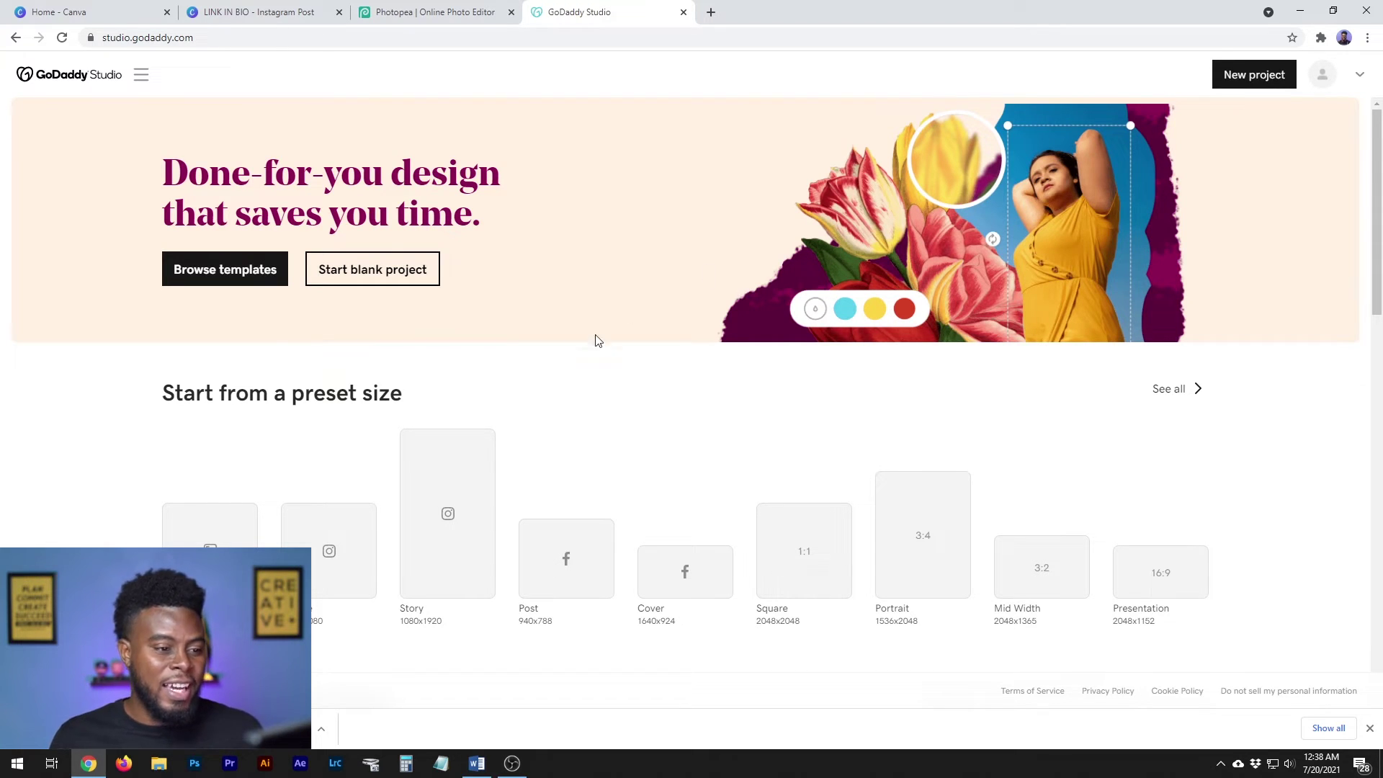
Scroll through GoDaddy Studio's home page of preset canvas sizes
scroll(601, 464, down, 2)
Start a blank Square 1080x1080 project
click(354, 439)
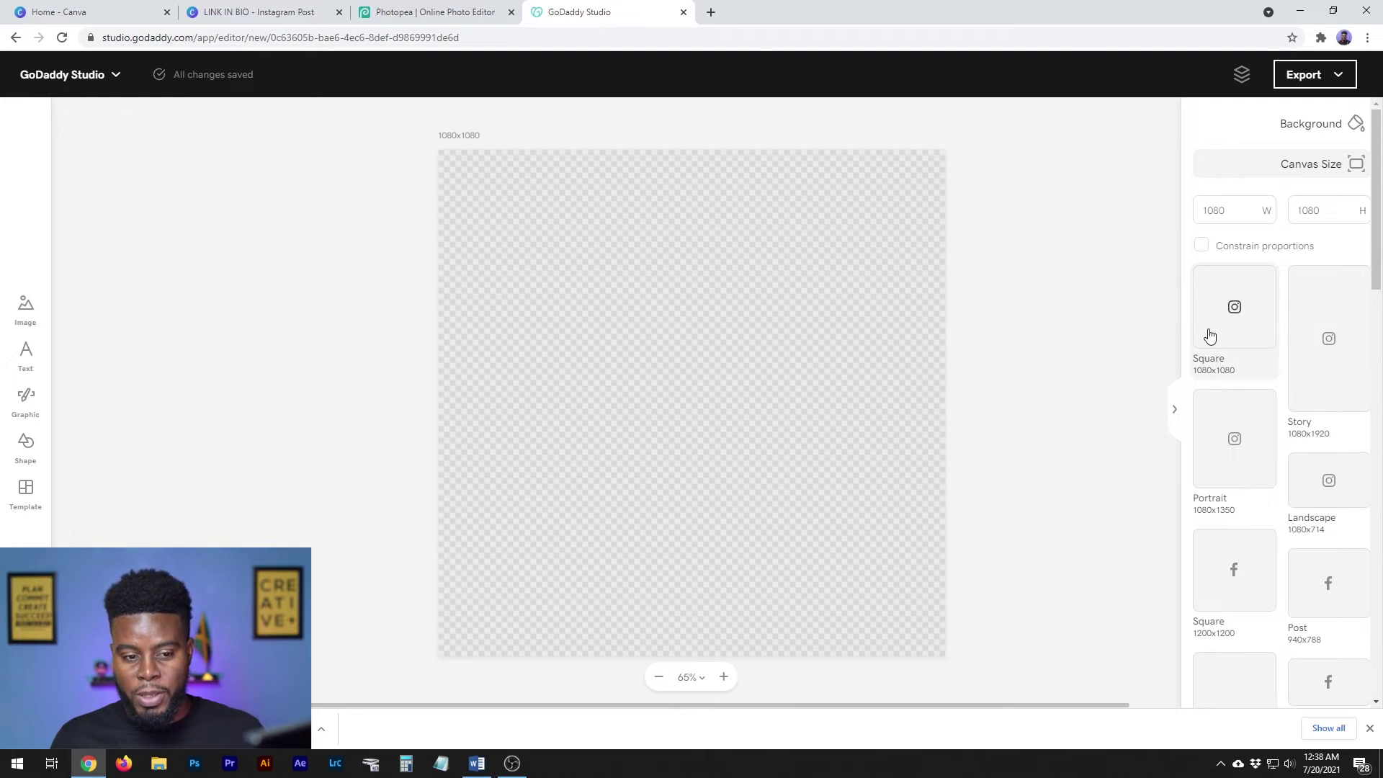
scroll(1210, 327, down, 1)
scroll(1232, 432, down, 1)
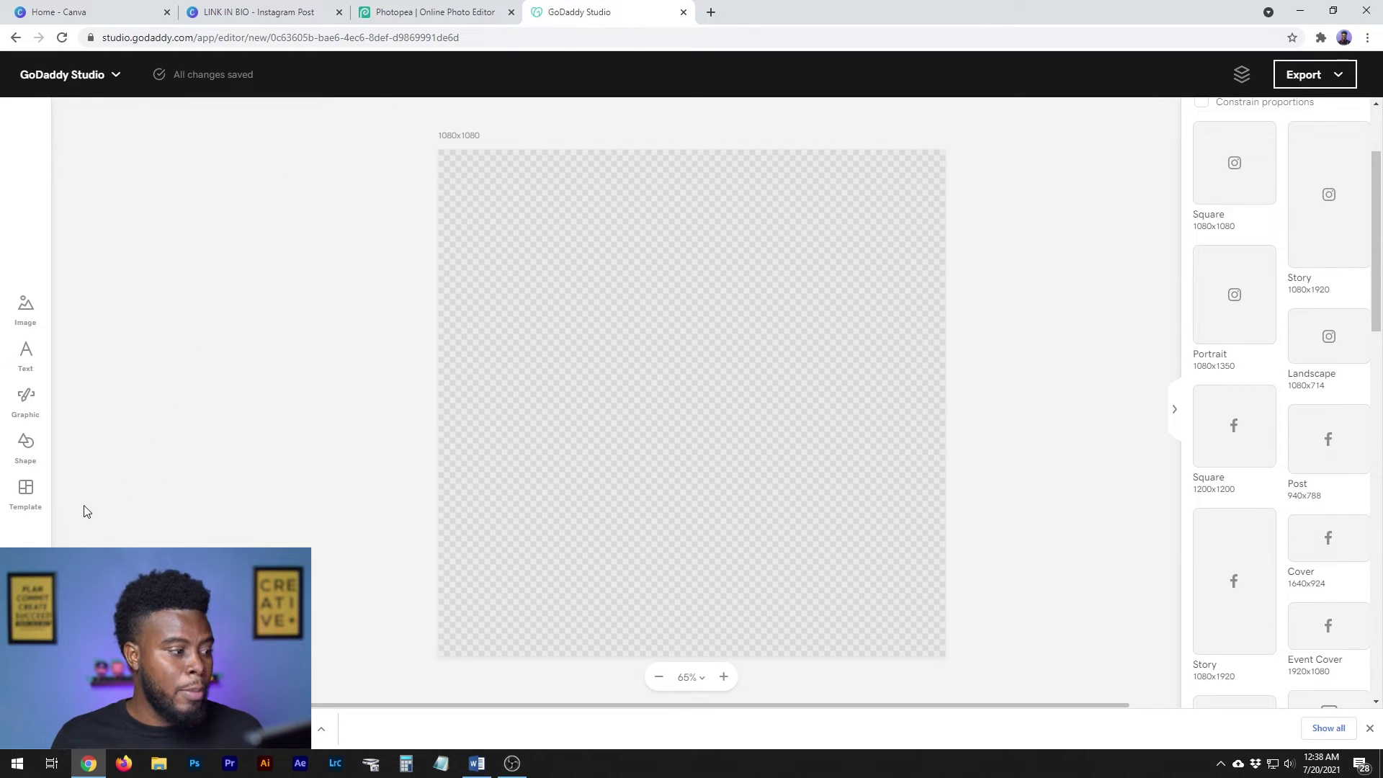
Browse the Template library beside the blank canvas
click(24, 500)
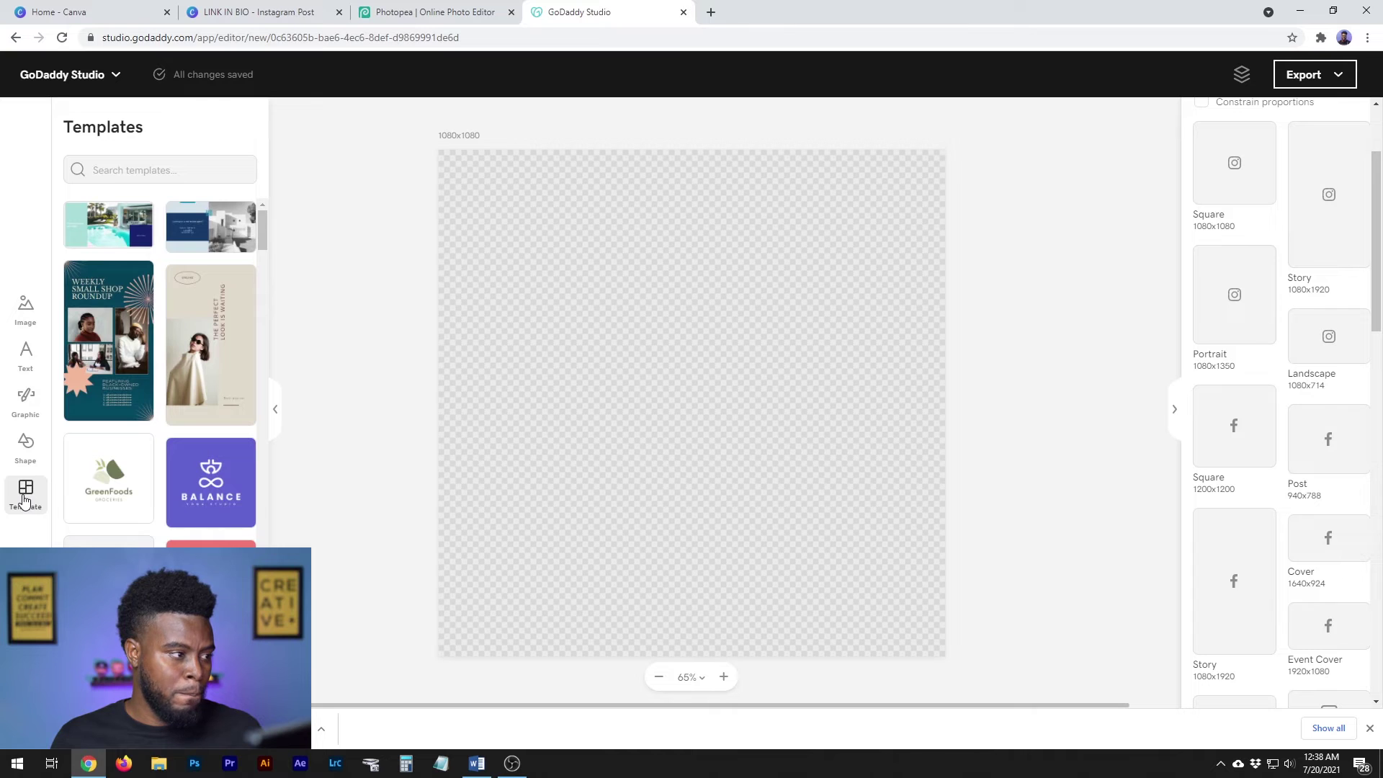
scroll(200, 332, down, 1)
scroll(199, 331, down, 2)
scroll(200, 332, down, 2)
scroll(200, 331, down, 2)
scroll(200, 331, down, 2)
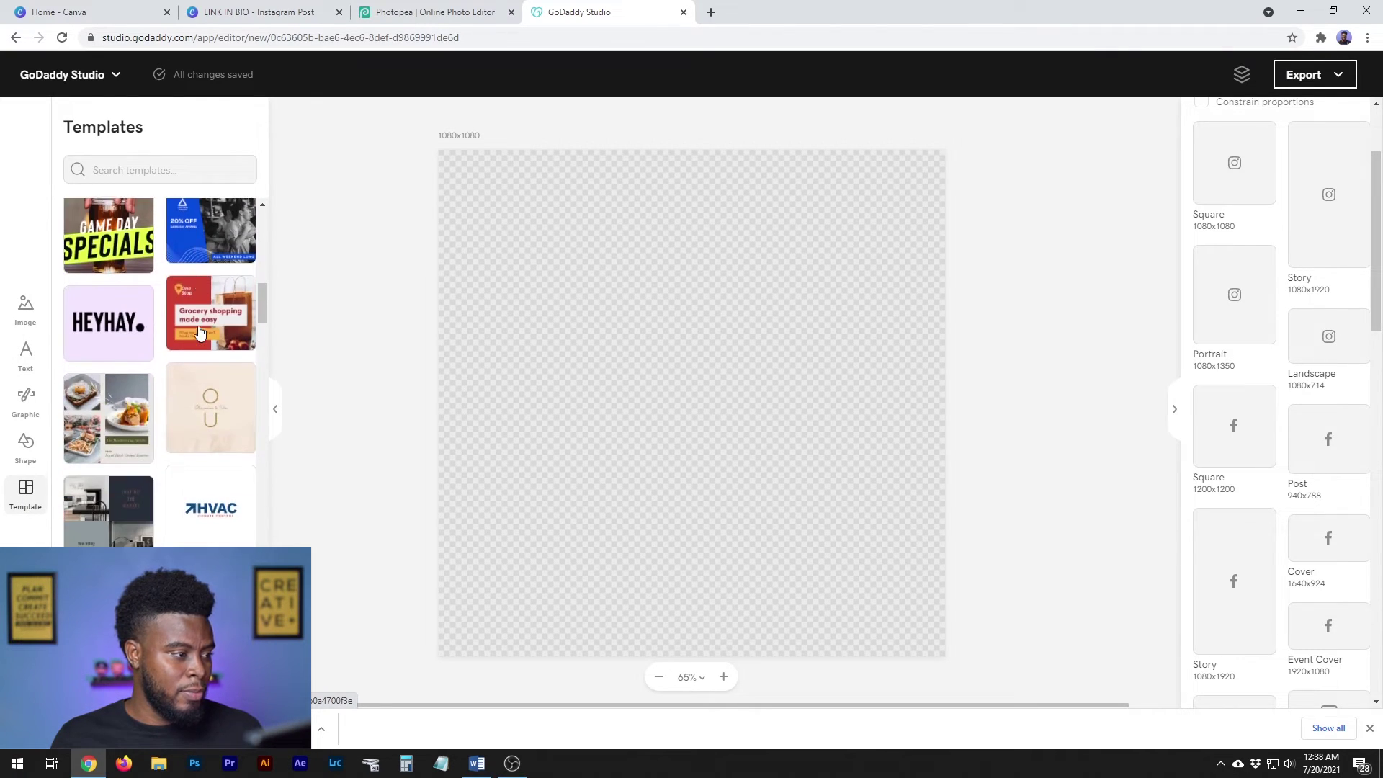
scroll(202, 338, up, 2)
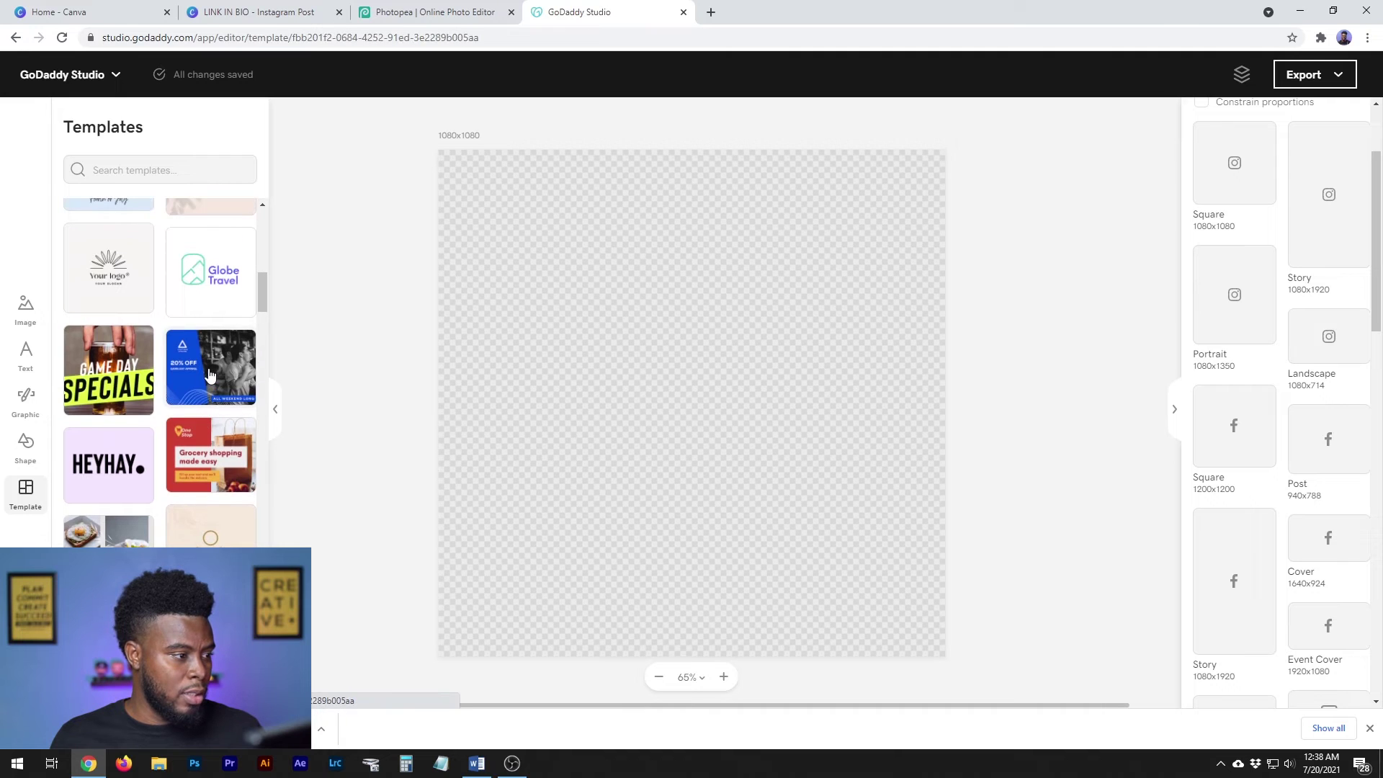
Apply the Limitless Apparel Game Day template and set Canvas Size to Square 1080x1080
click(210, 375)
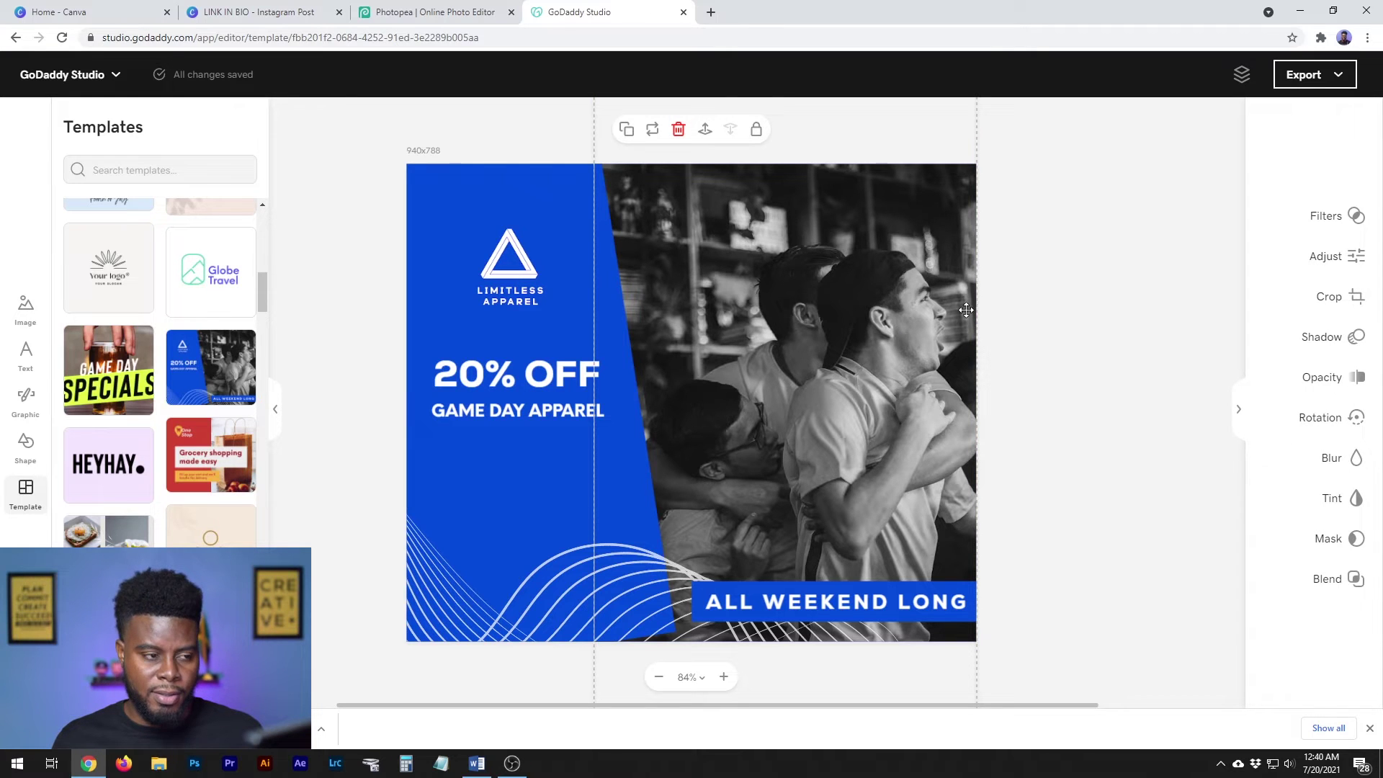
click(1035, 311)
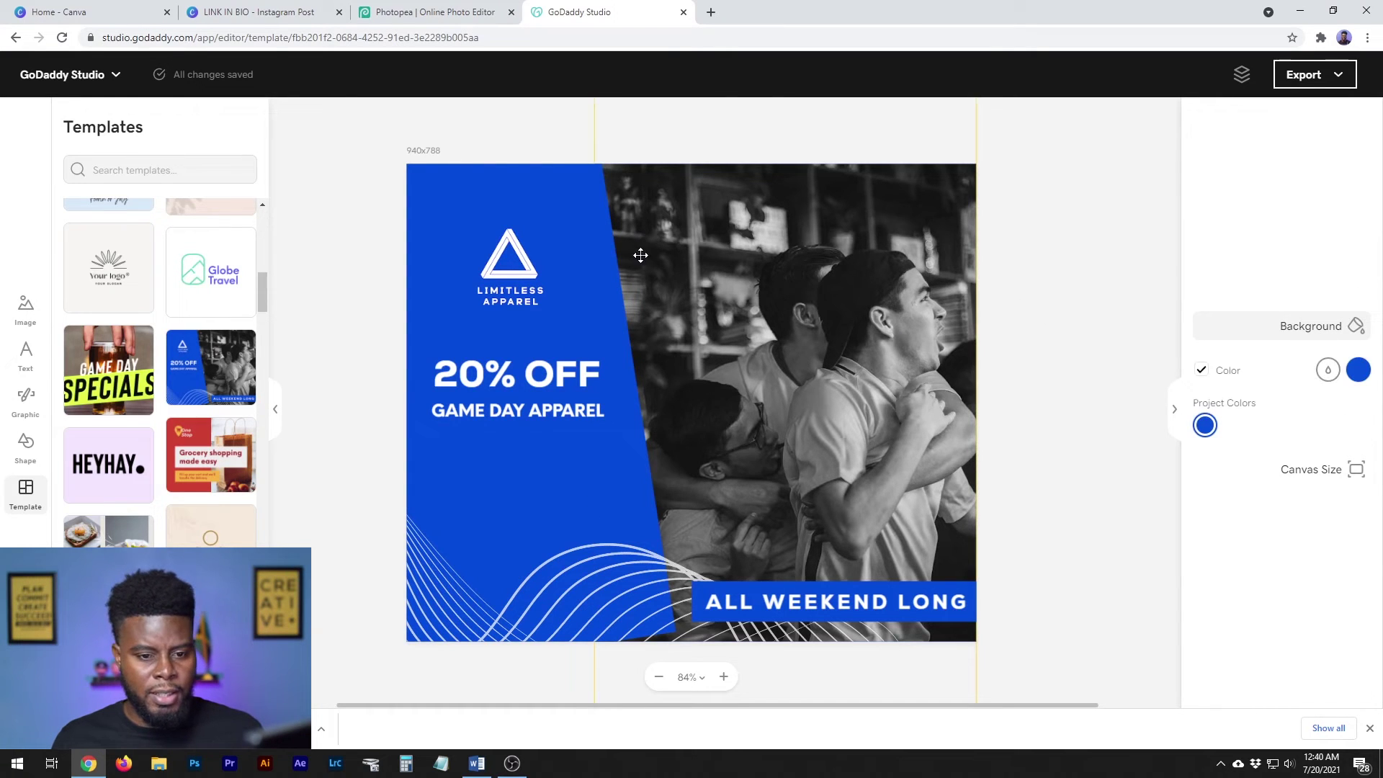
click(1284, 469)
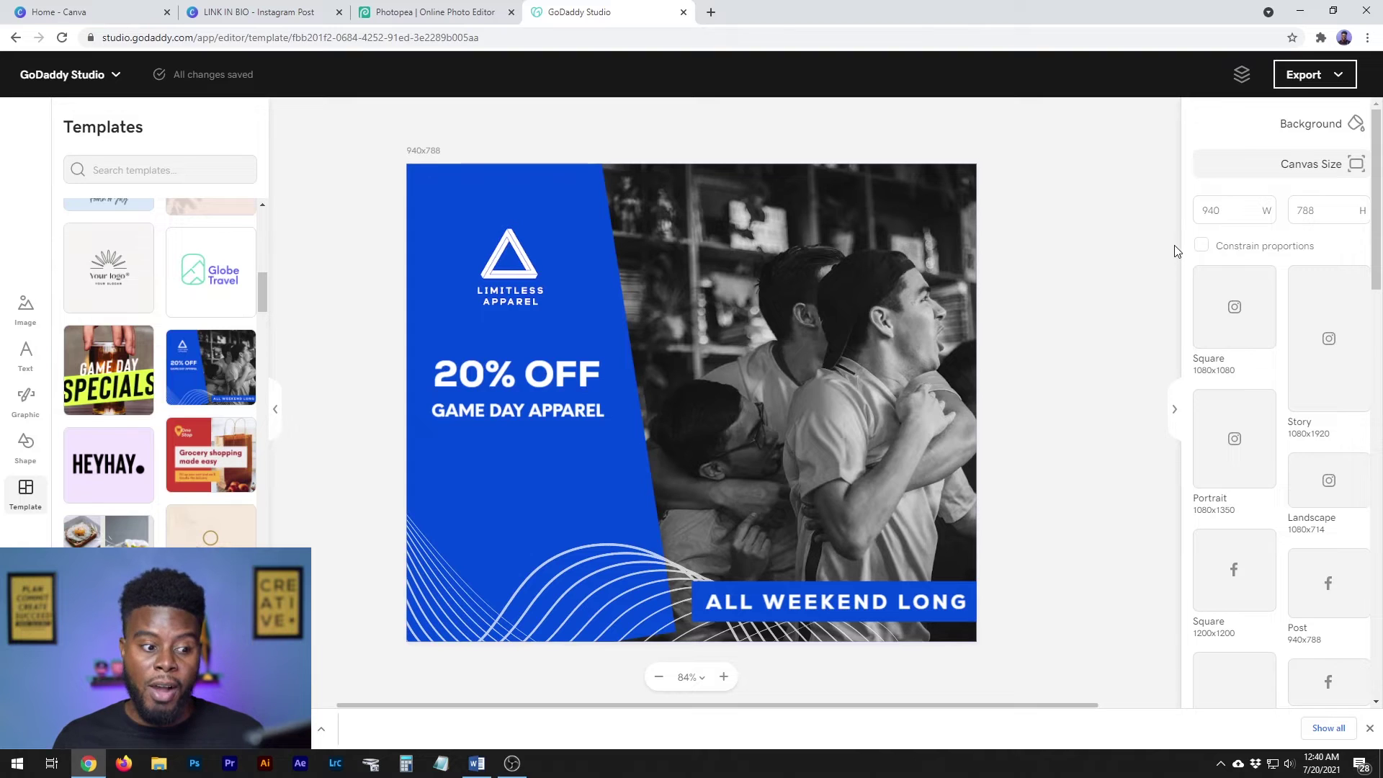
click(1235, 316)
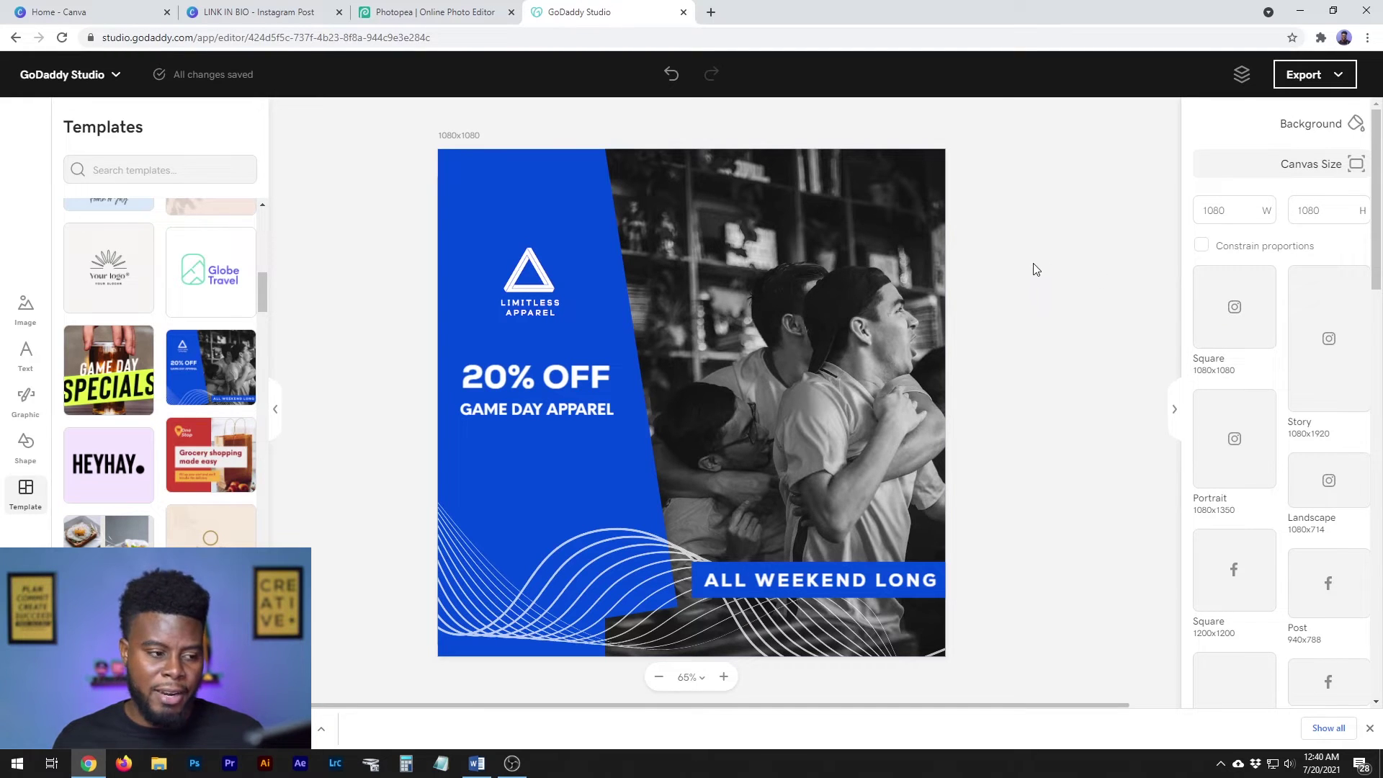
Enlarge the blue slanted shape past the bottom-left and reposition the white wave graphic
click(621, 508)
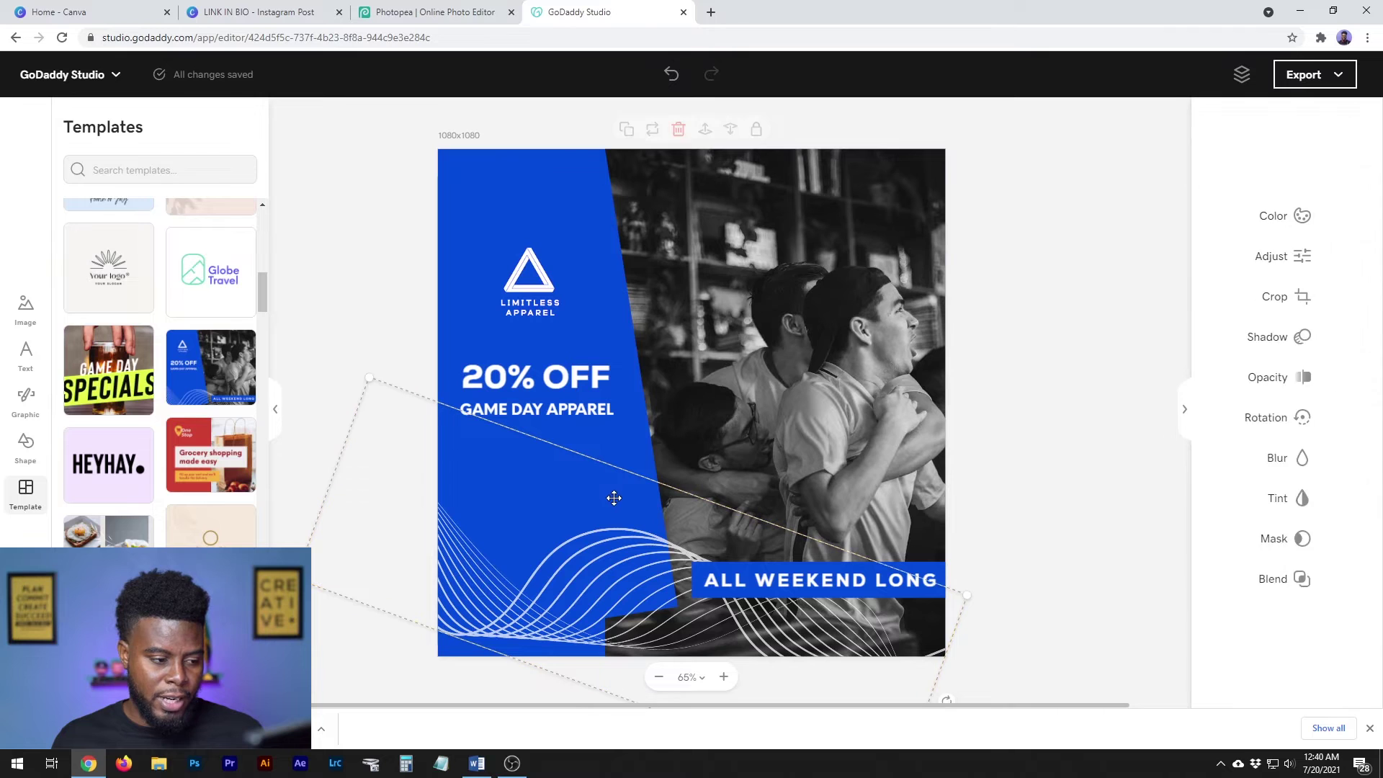
click(619, 329)
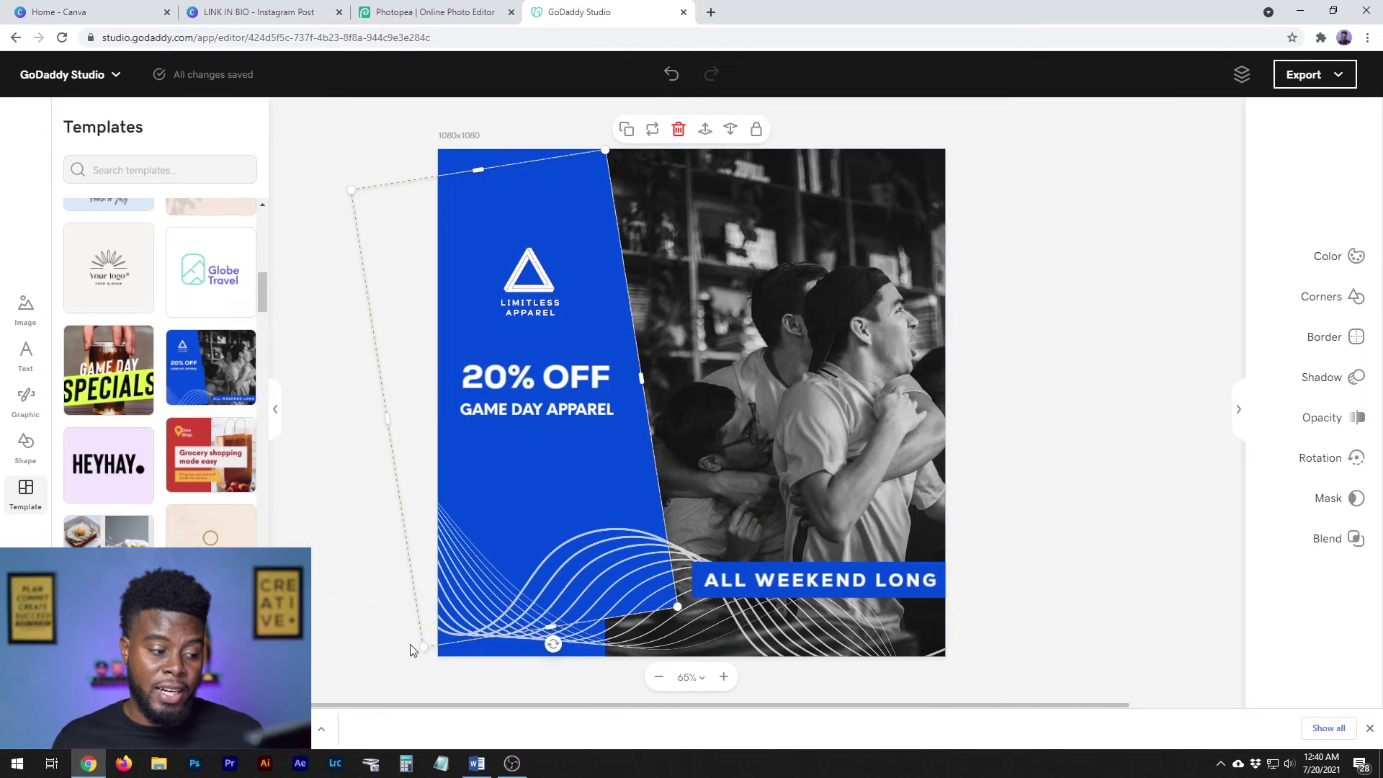
drag(424, 647, 402, 709)
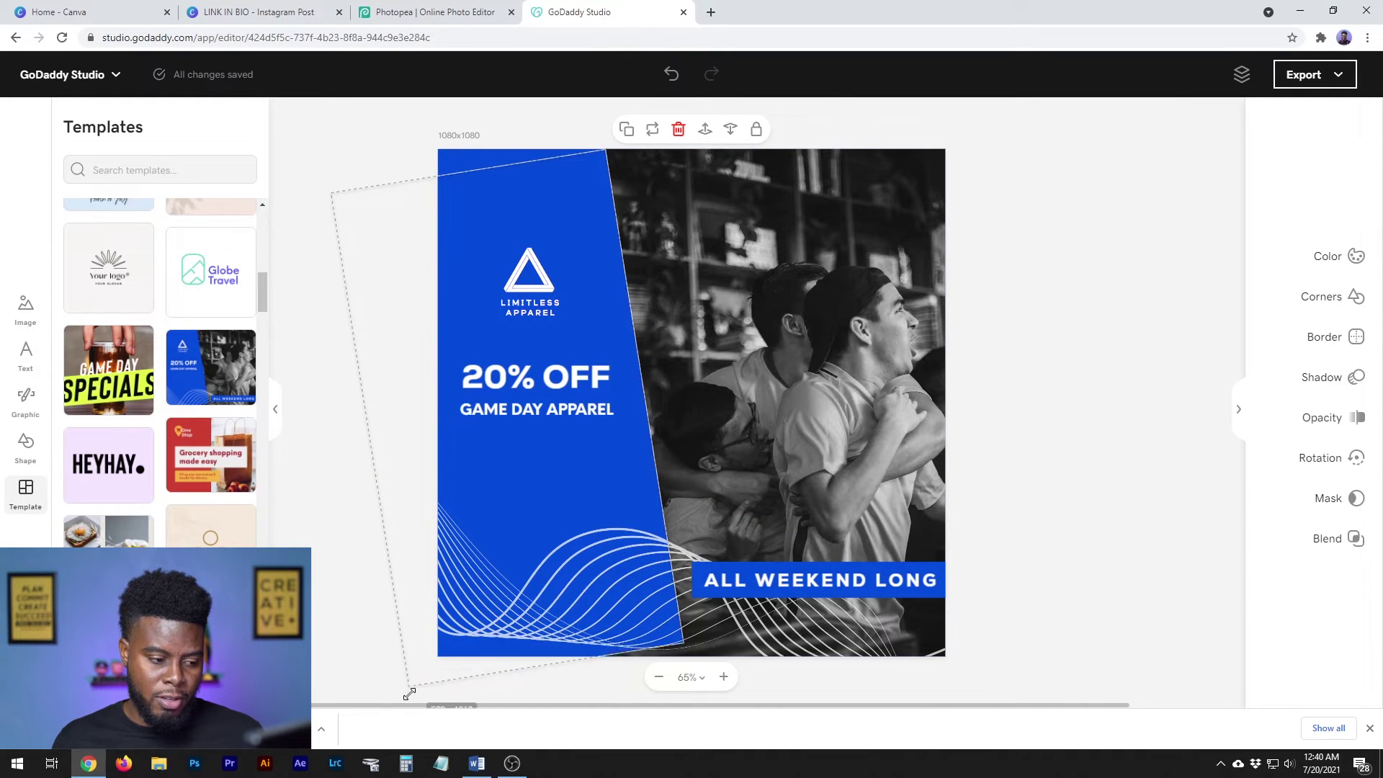
mouse_move(760, 669)
mouse_down()
mouse_move(778, 623)
mouse_move(788, 647)
mouse_up()
click(1079, 433)
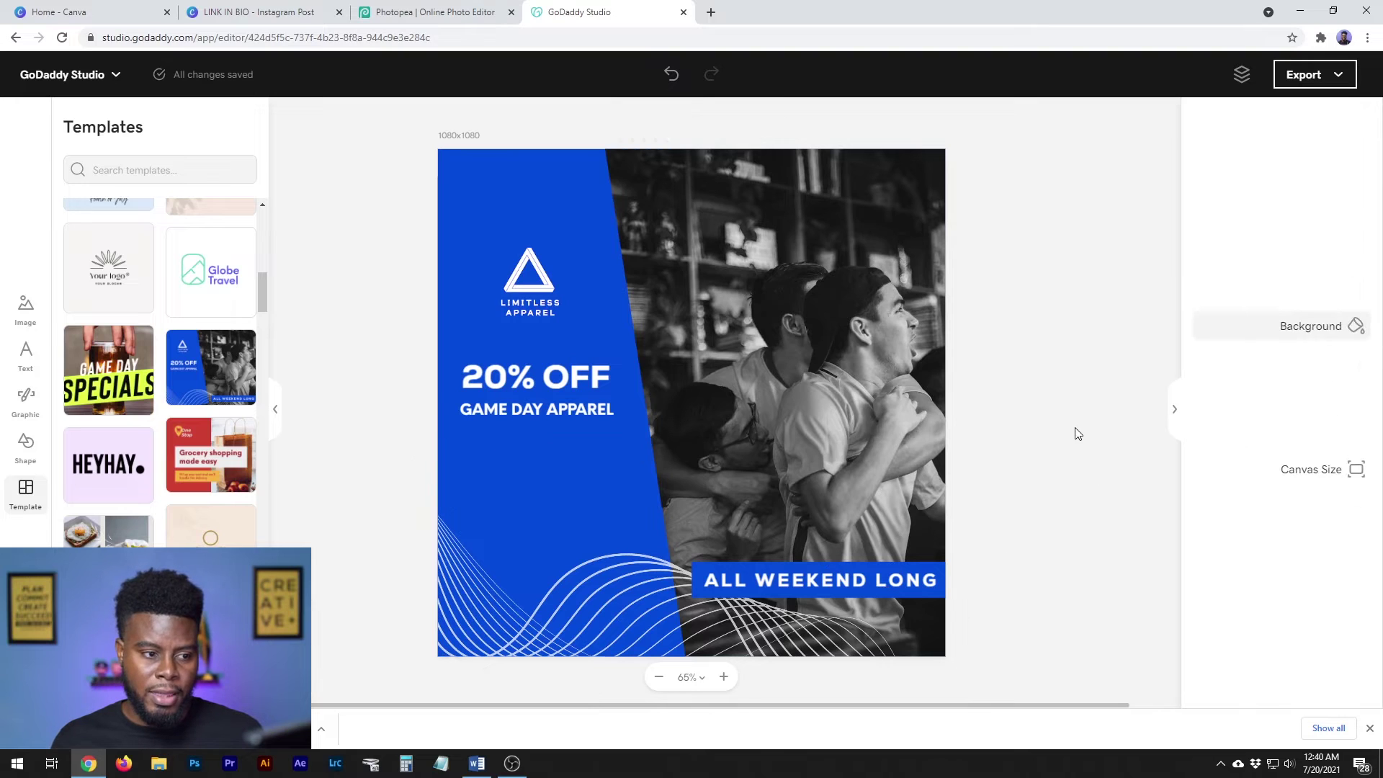
Set the crowd photo's crop to None and bring up Unsplash replacement images
click(854, 272)
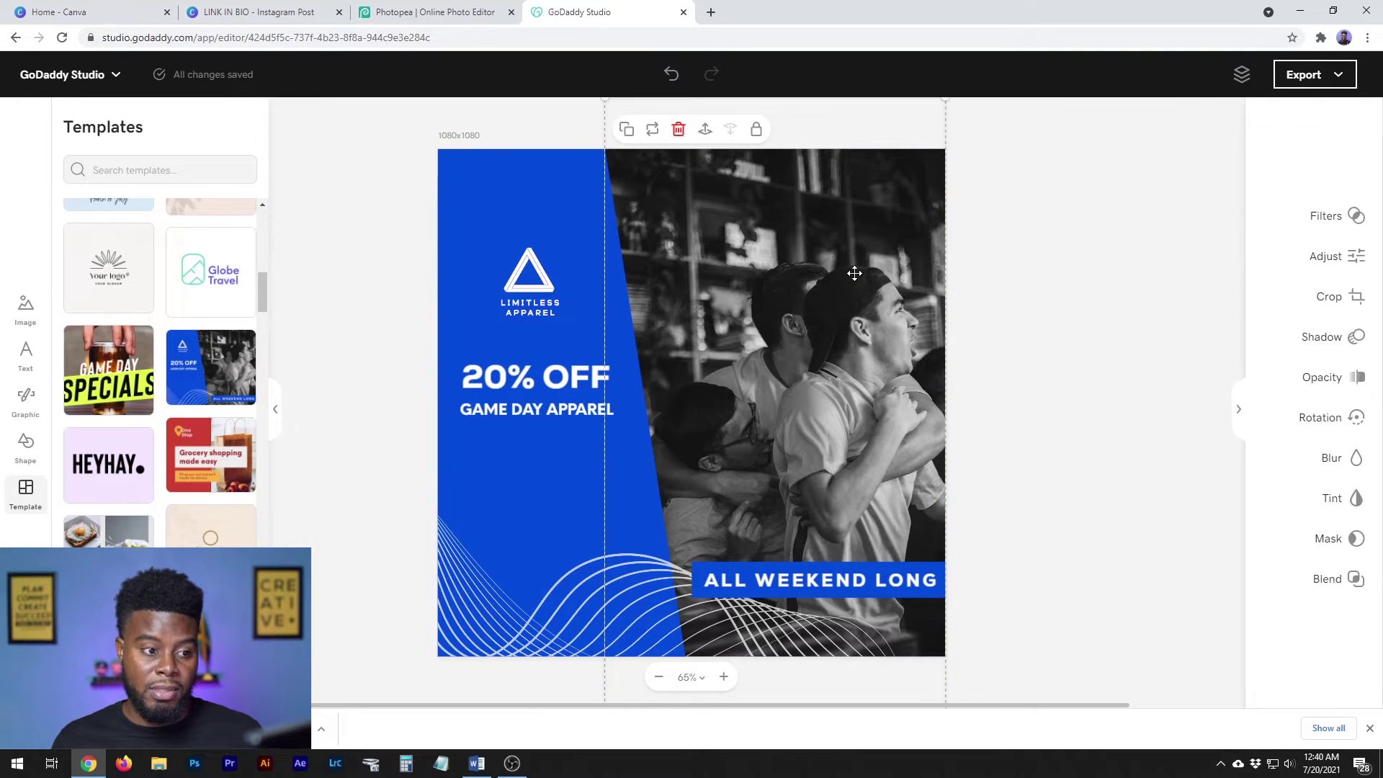
double_click(854, 273)
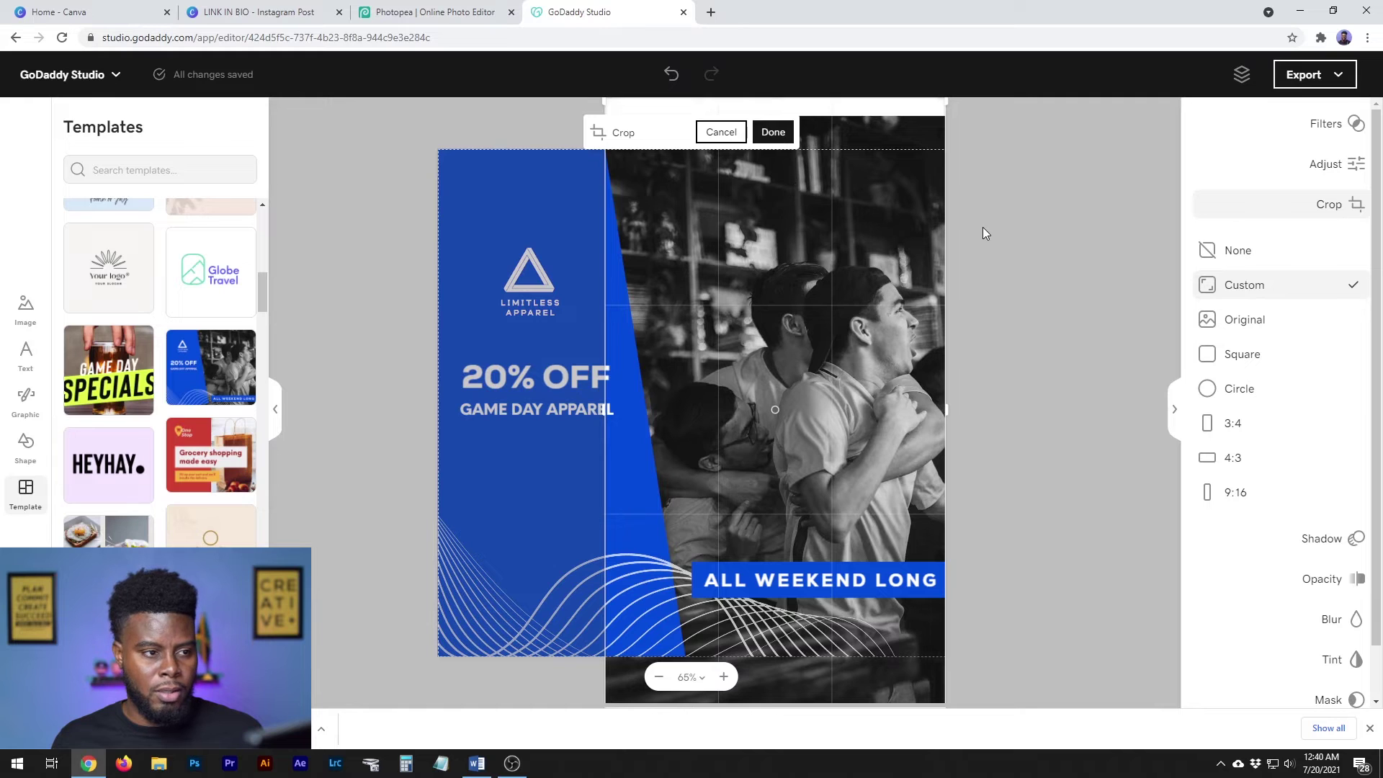
click(734, 136)
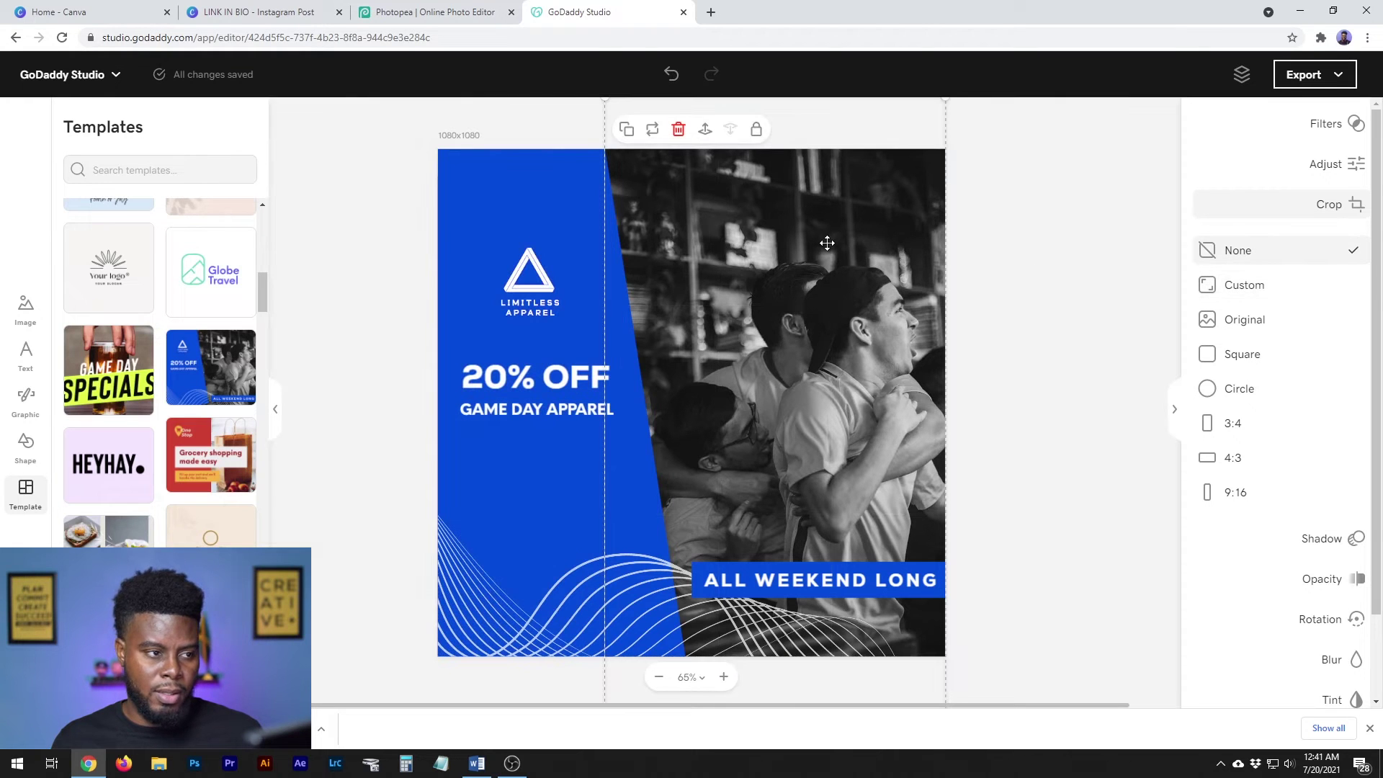
click(652, 129)
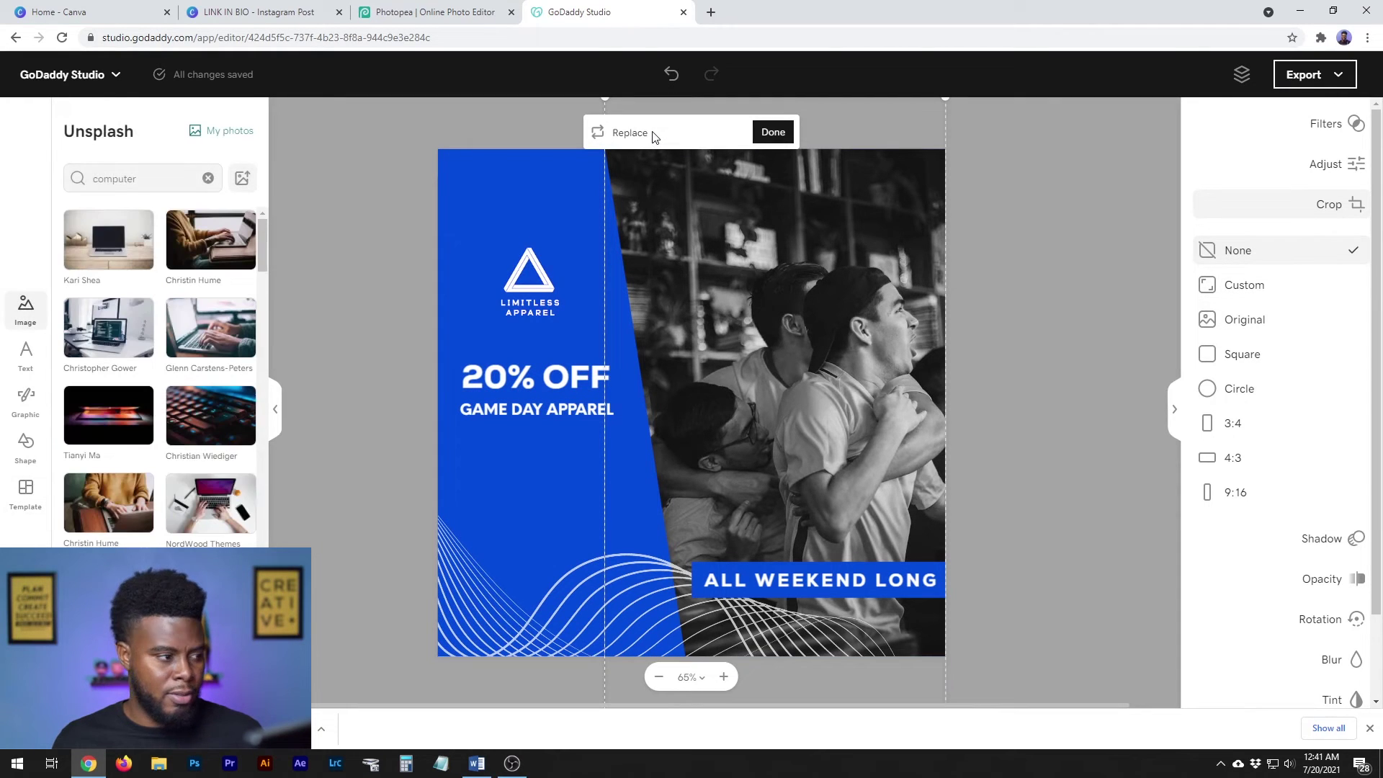
Upload the smiling man's portrait file into the crowd photo frame
scroll(142, 244, down, 5)
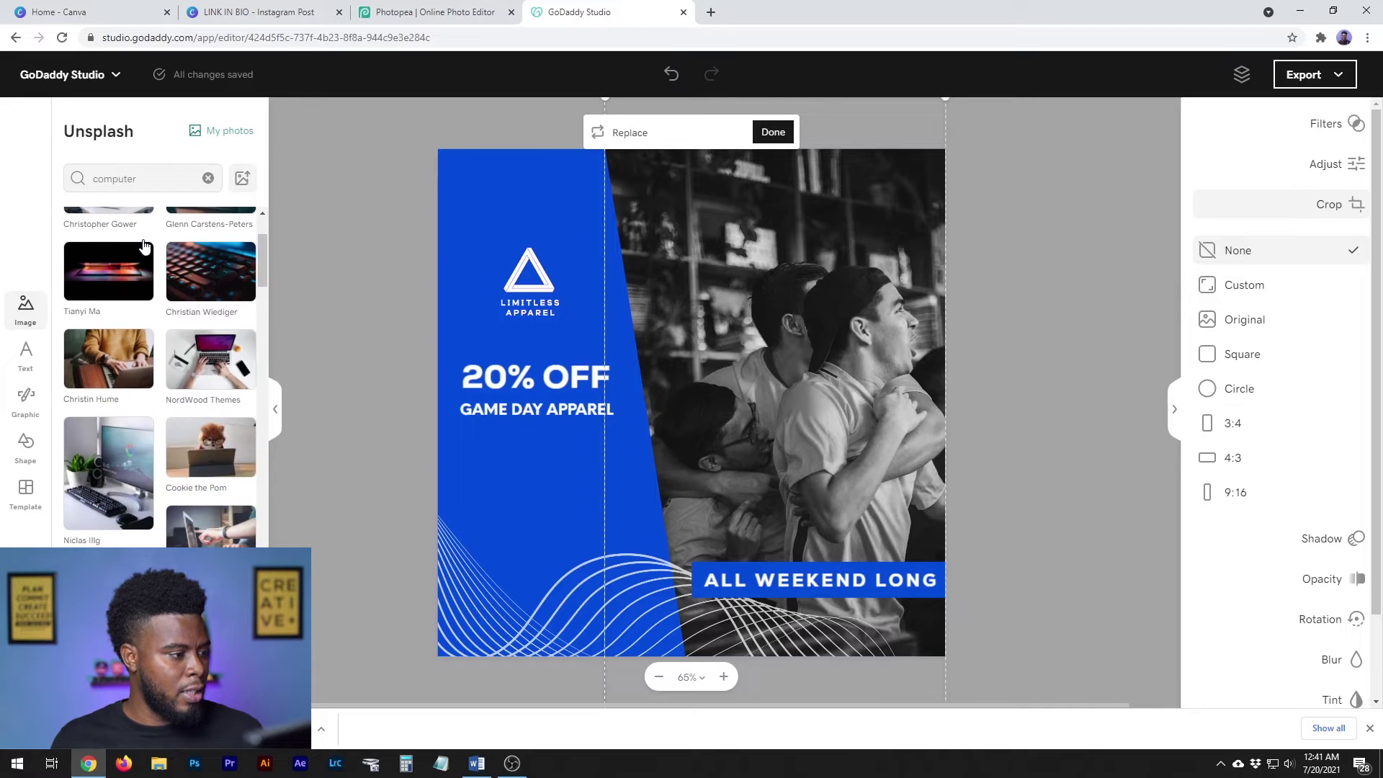
scroll(143, 245, up, 3)
scroll(142, 245, up, 2)
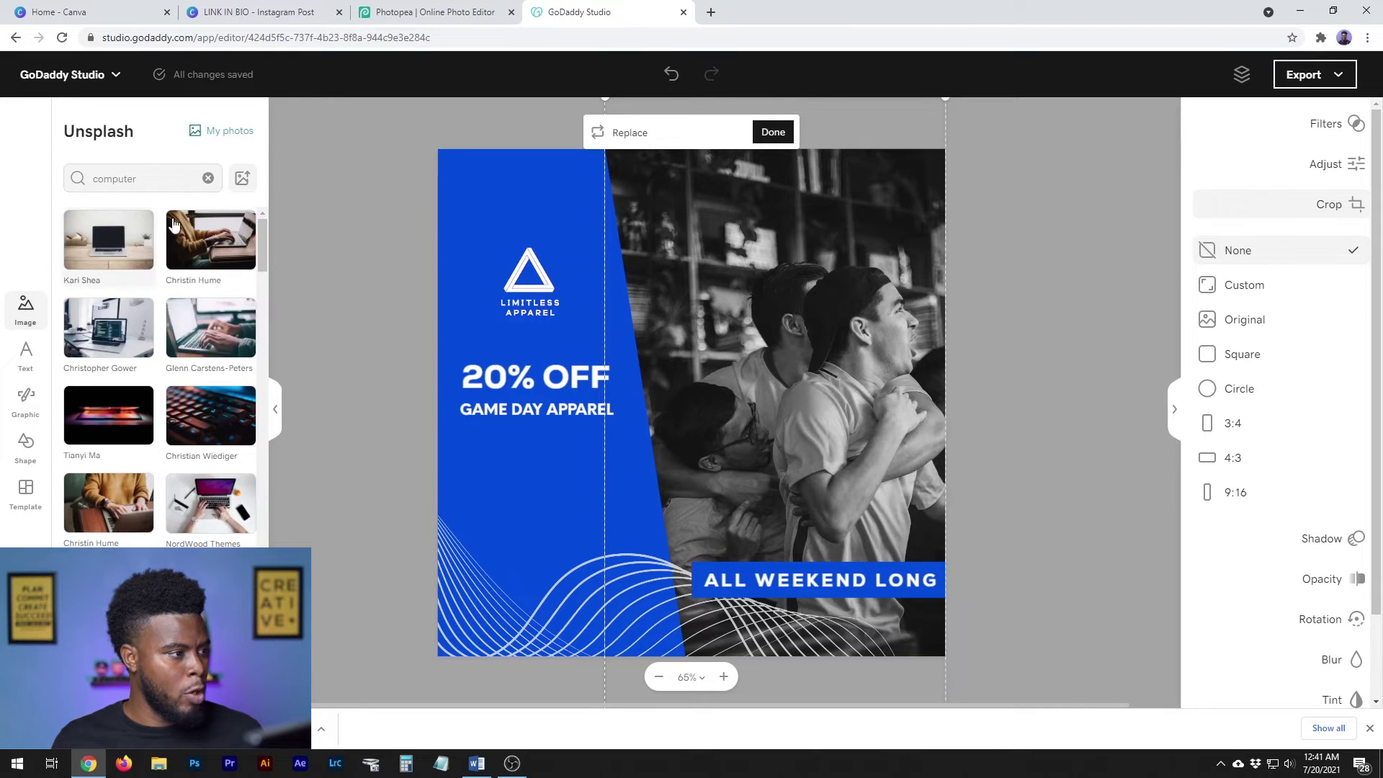
click(242, 180)
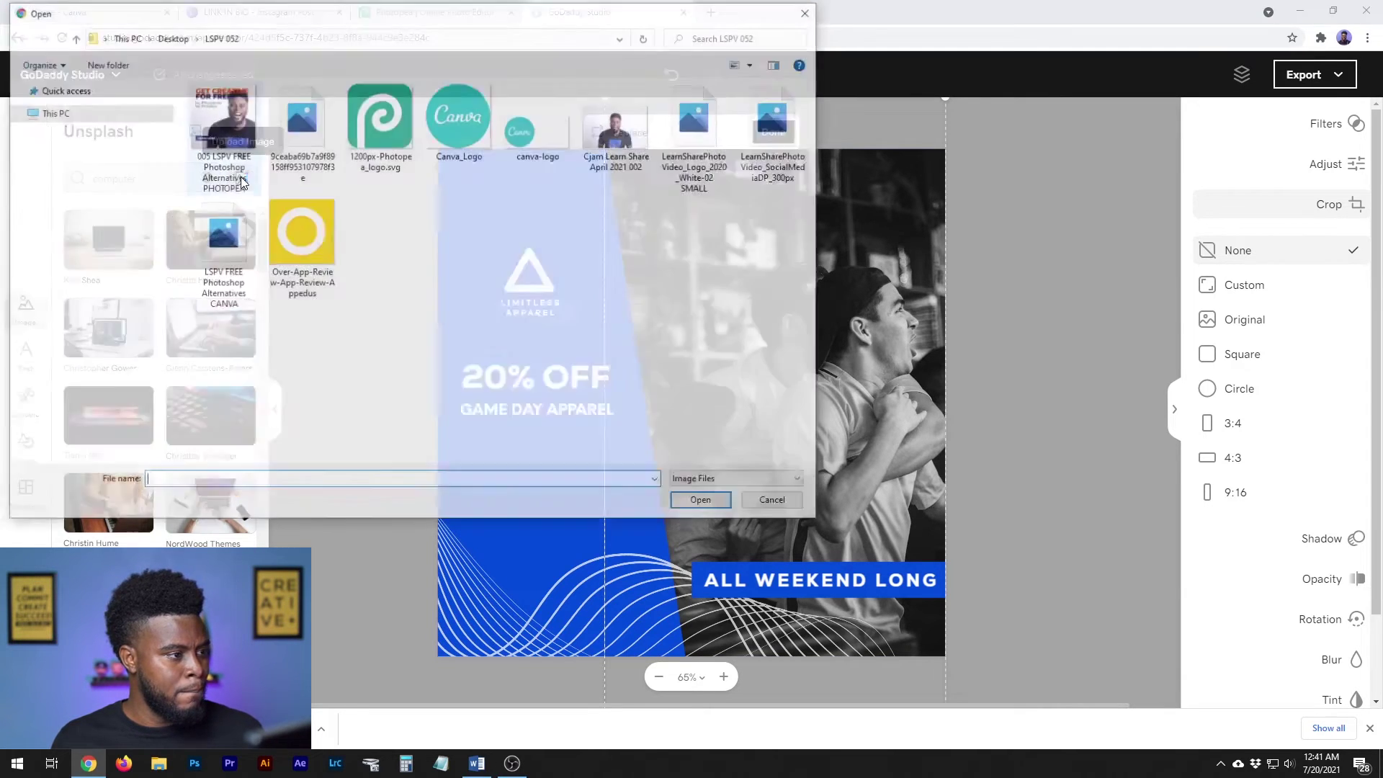
click(617, 148)
double_click(617, 148)
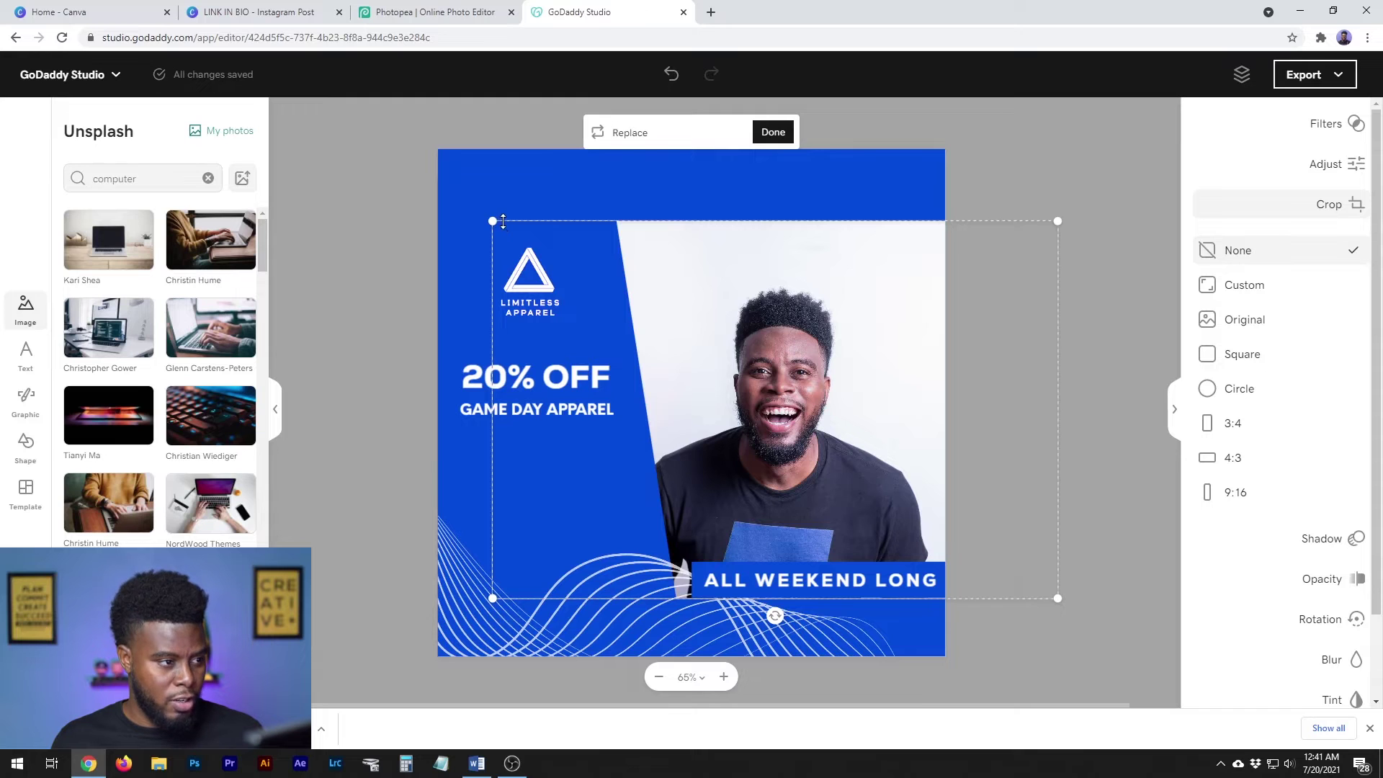
Enlarge and reposition the portrait so his face fills the right side of the frame
drag(493, 222, 395, 154)
drag(818, 361, 834, 355)
drag(1086, 652, 1174, 718)
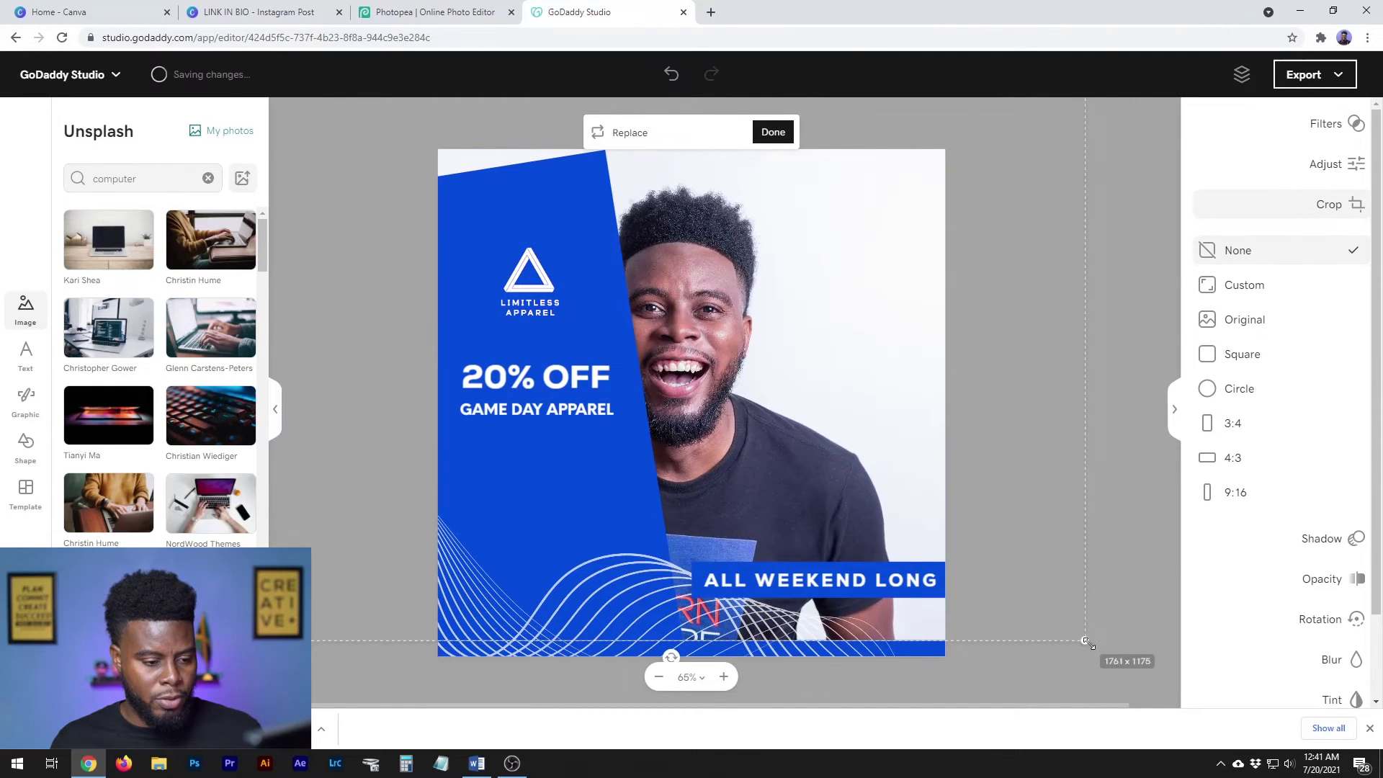
drag(848, 430, 880, 387)
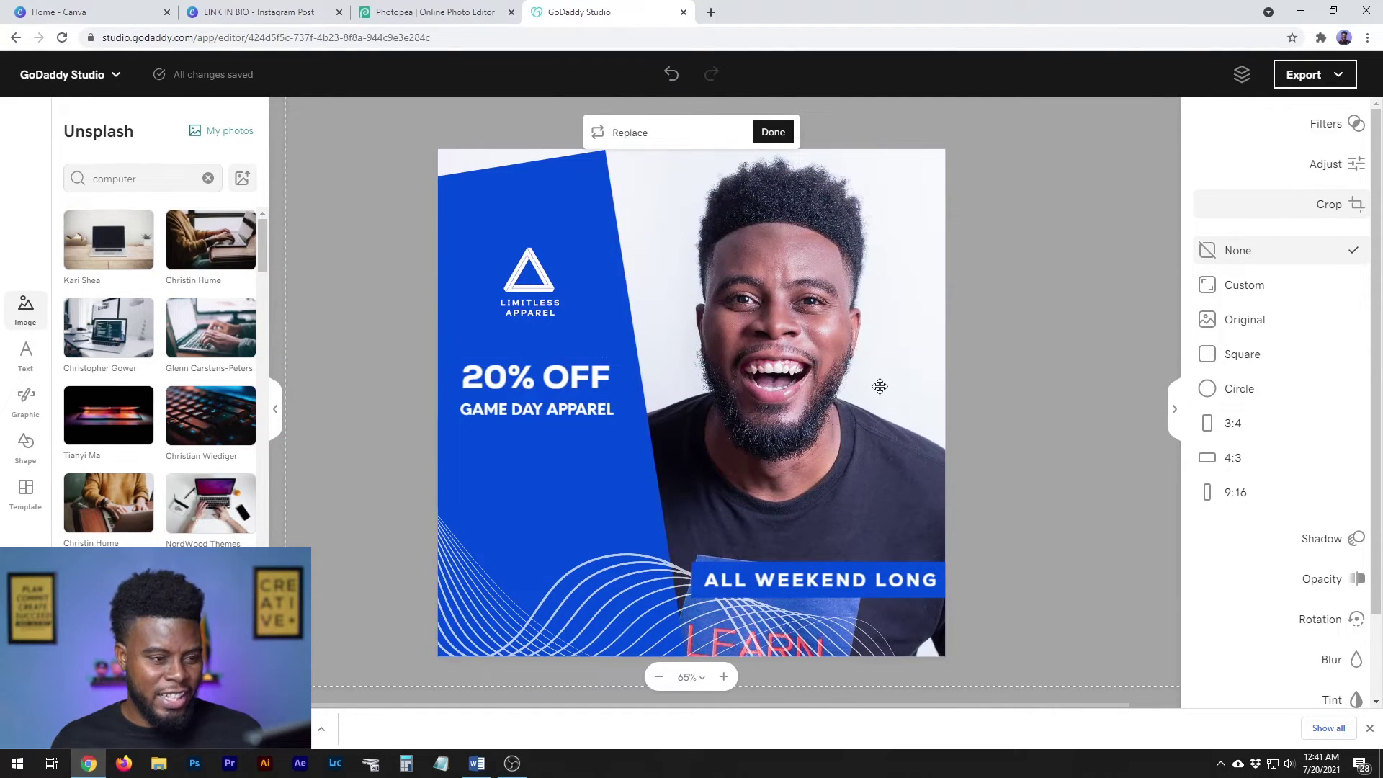
drag(879, 387, 885, 390)
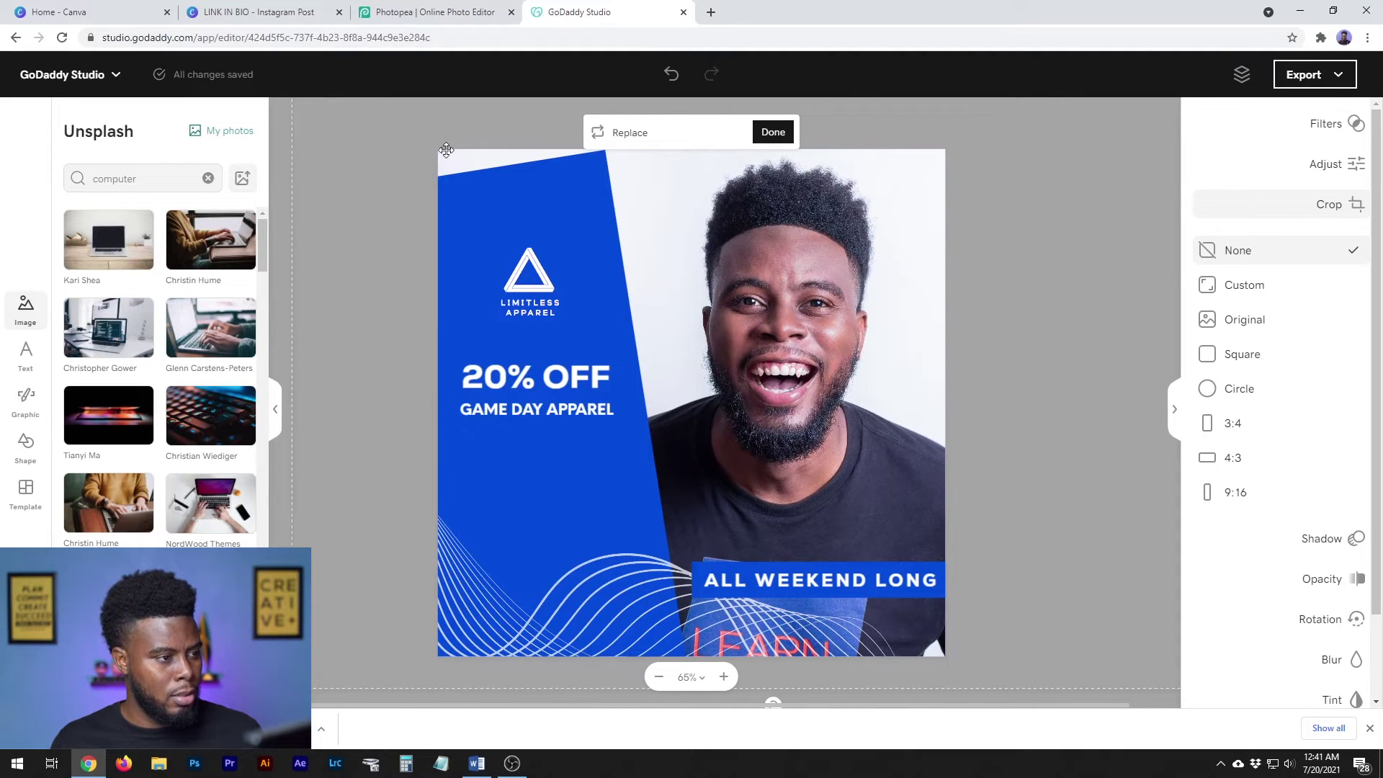
click(776, 132)
click(594, 294)
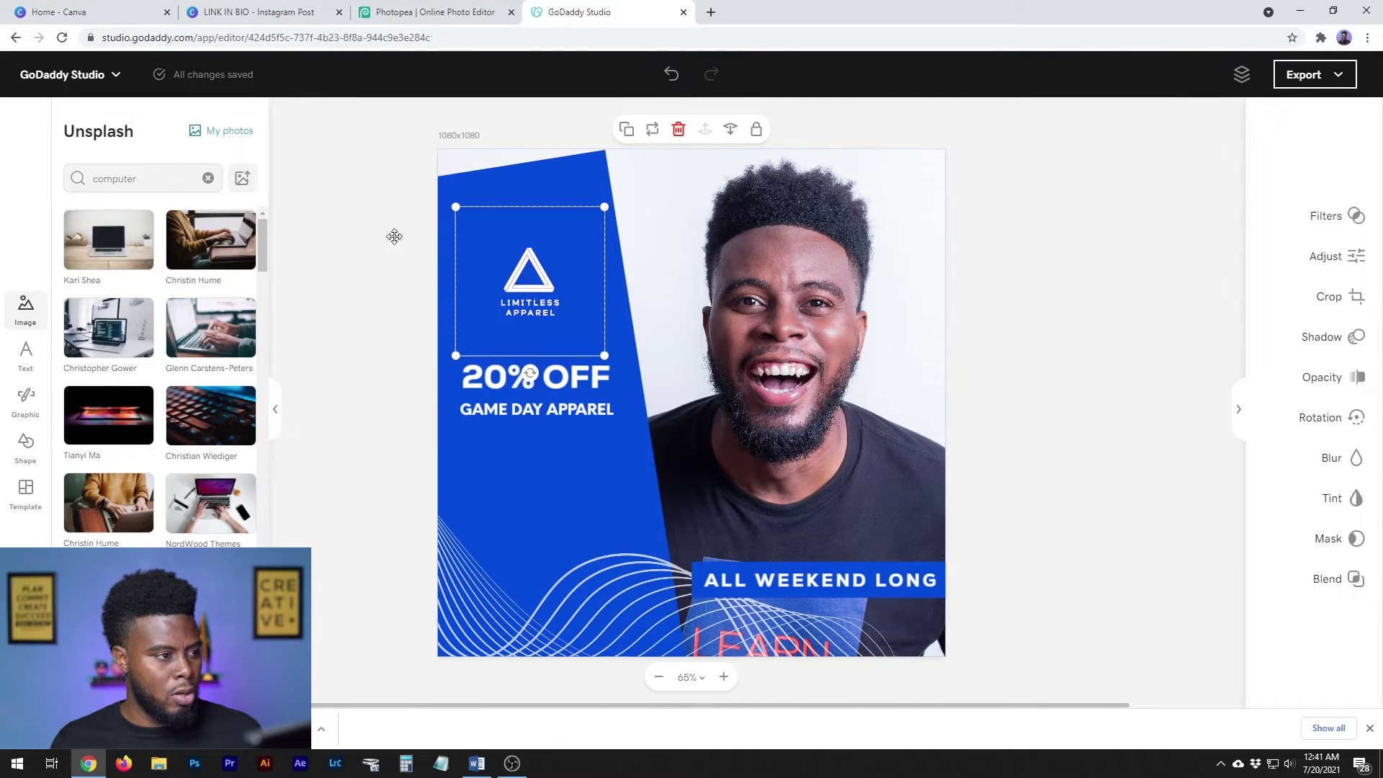
Choose Replace on the Limitless Apparel logo and upload the LearnShare logo, undoing a stray move
right_click(529, 276)
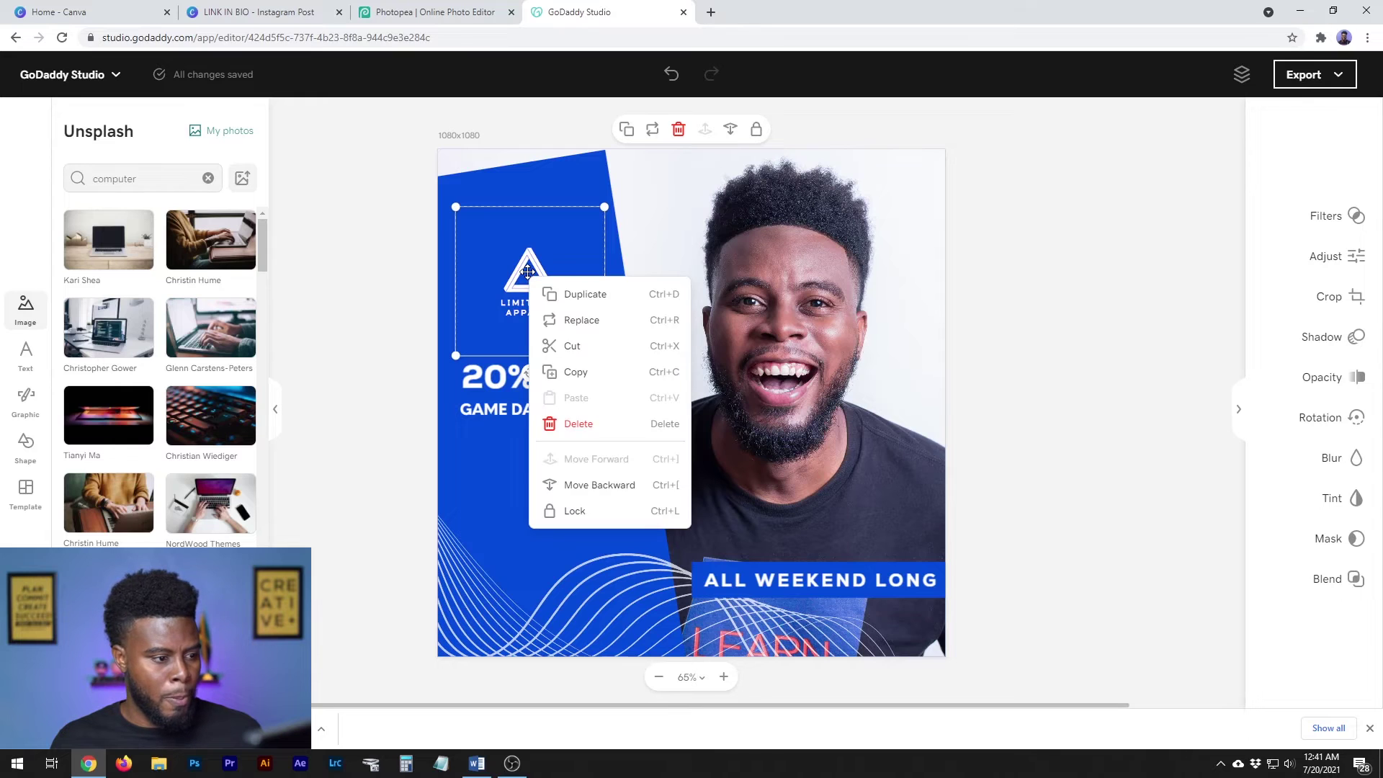
click(572, 319)
drag(543, 279, 528, 264)
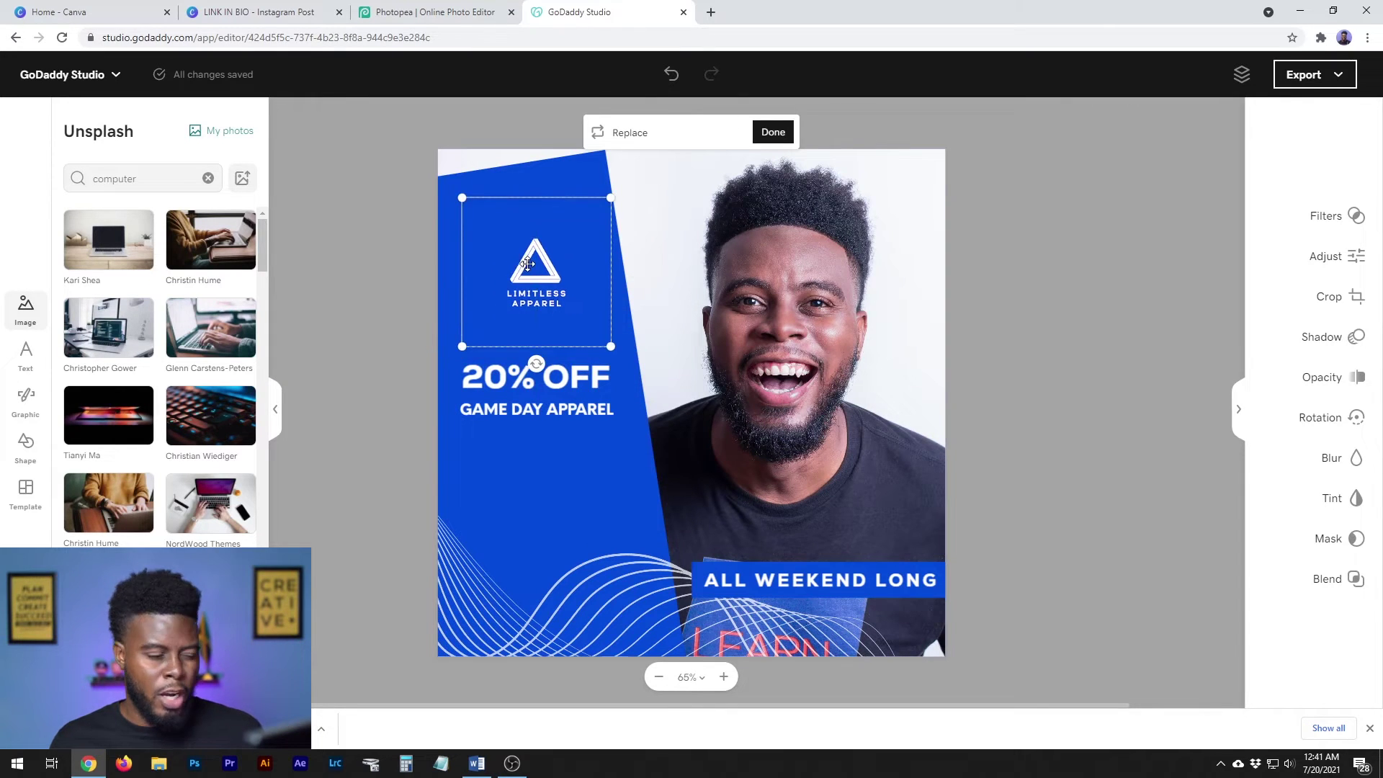
key(ctrl+z)
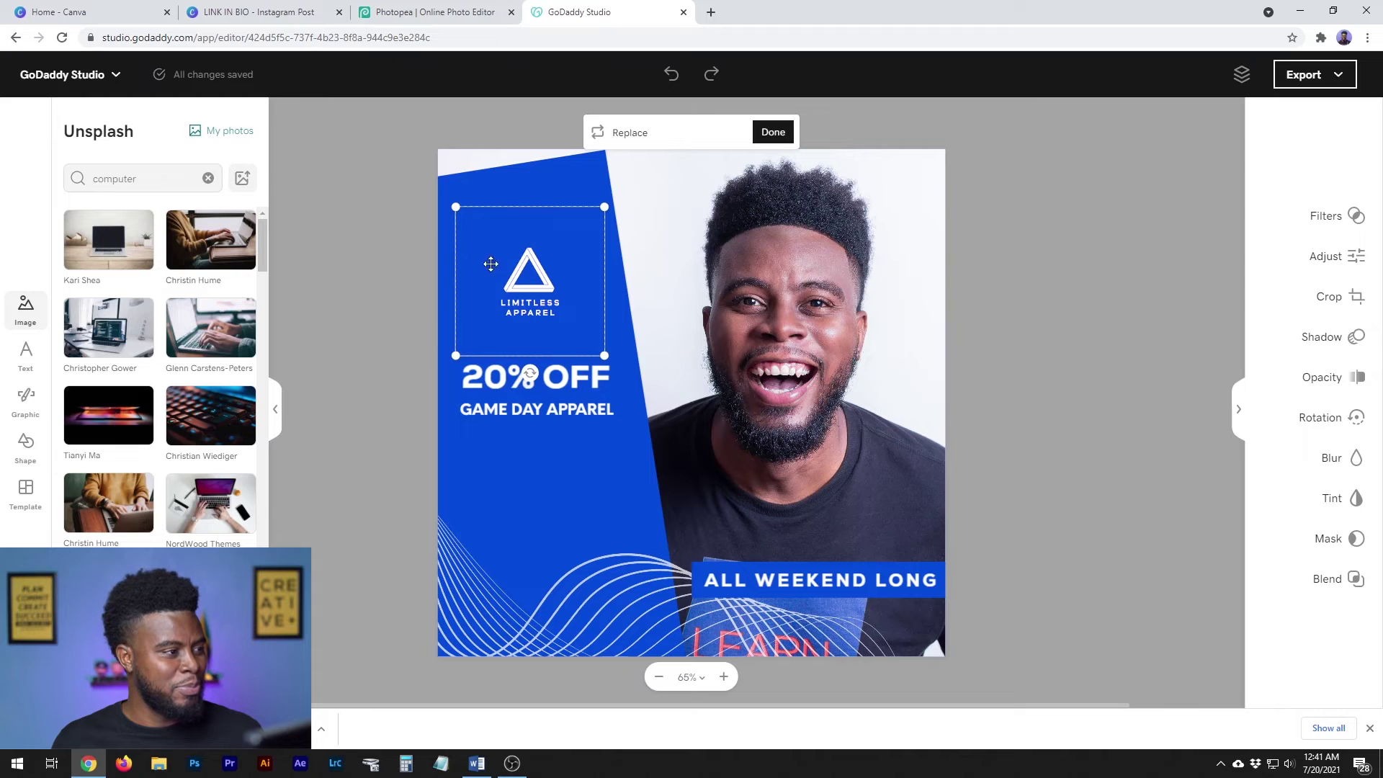
click(243, 177)
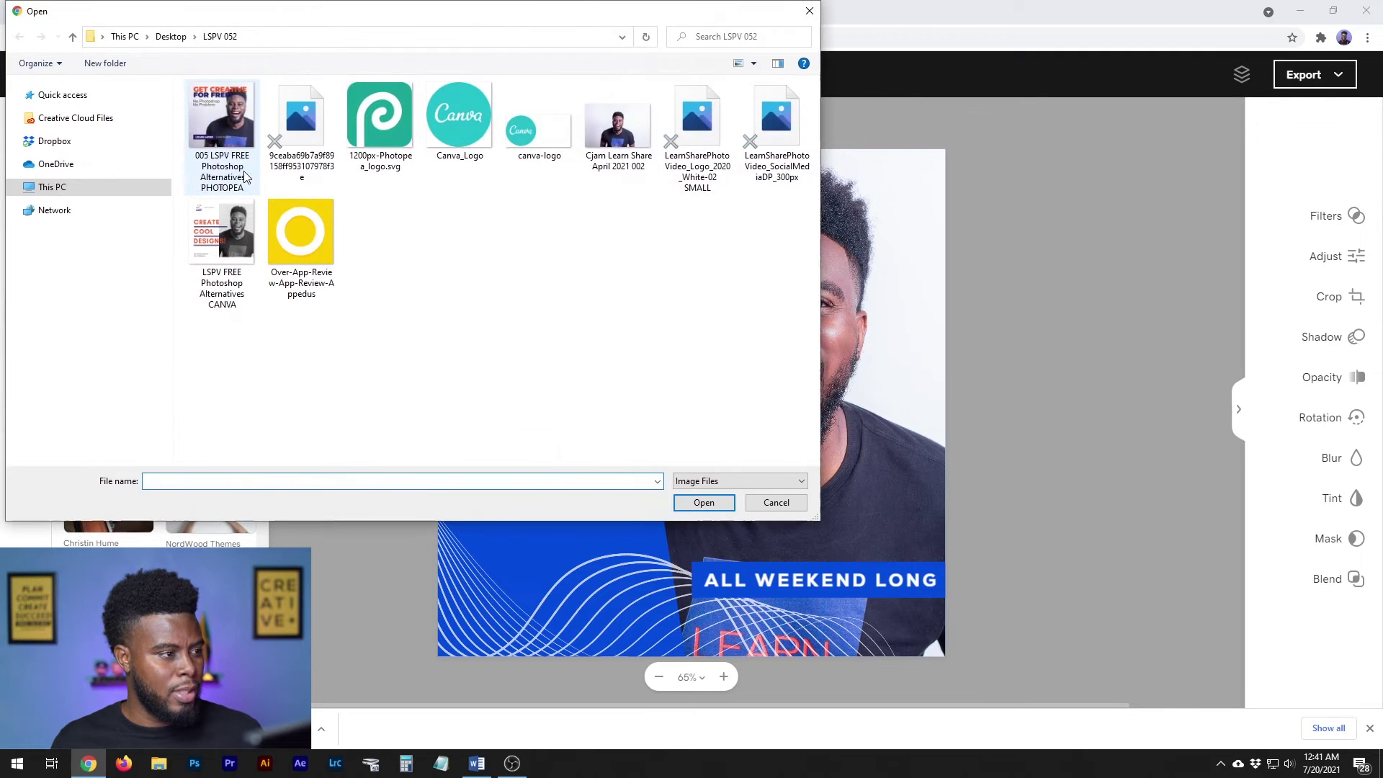
double_click(776, 146)
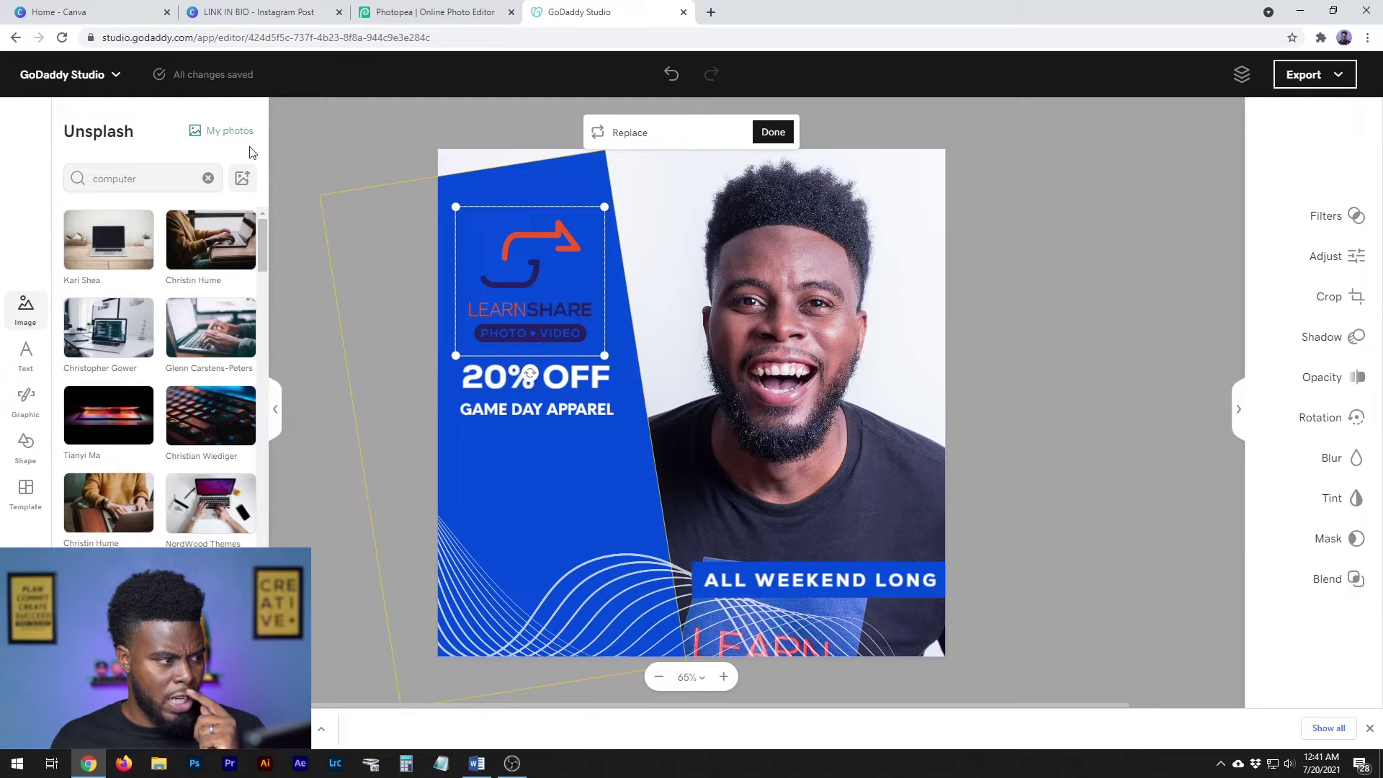
Upload the LearnShare logo file again and undo an accidental drag of the logo
click(243, 179)
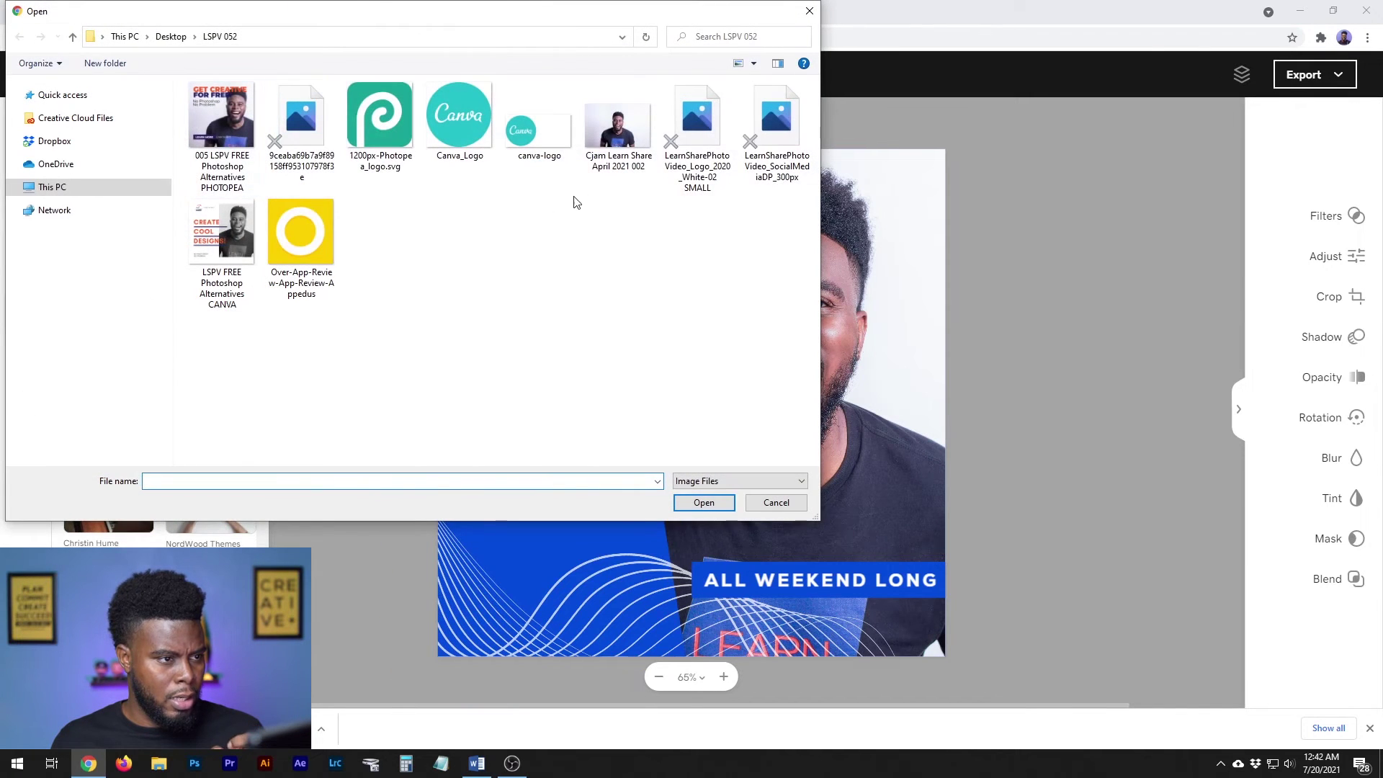
double_click(695, 156)
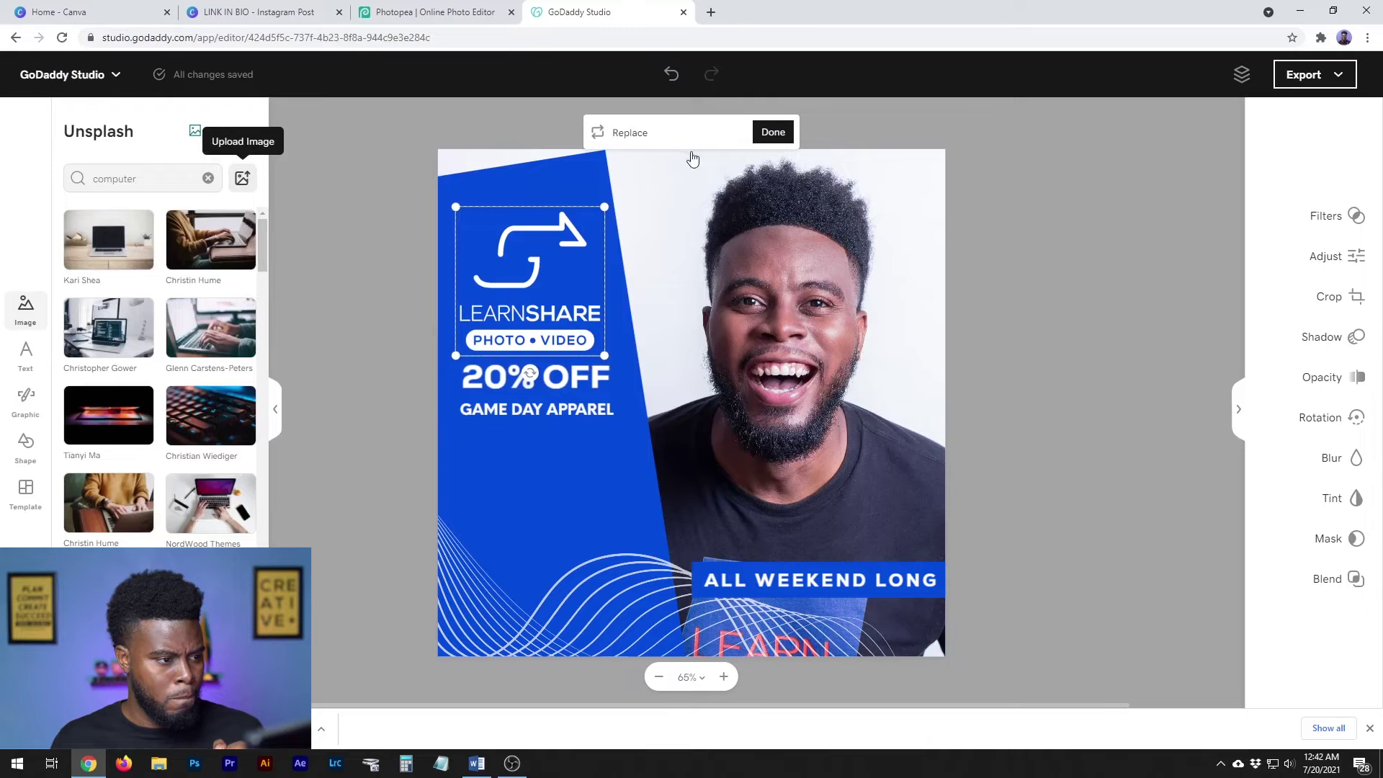
drag(498, 277, 539, 325)
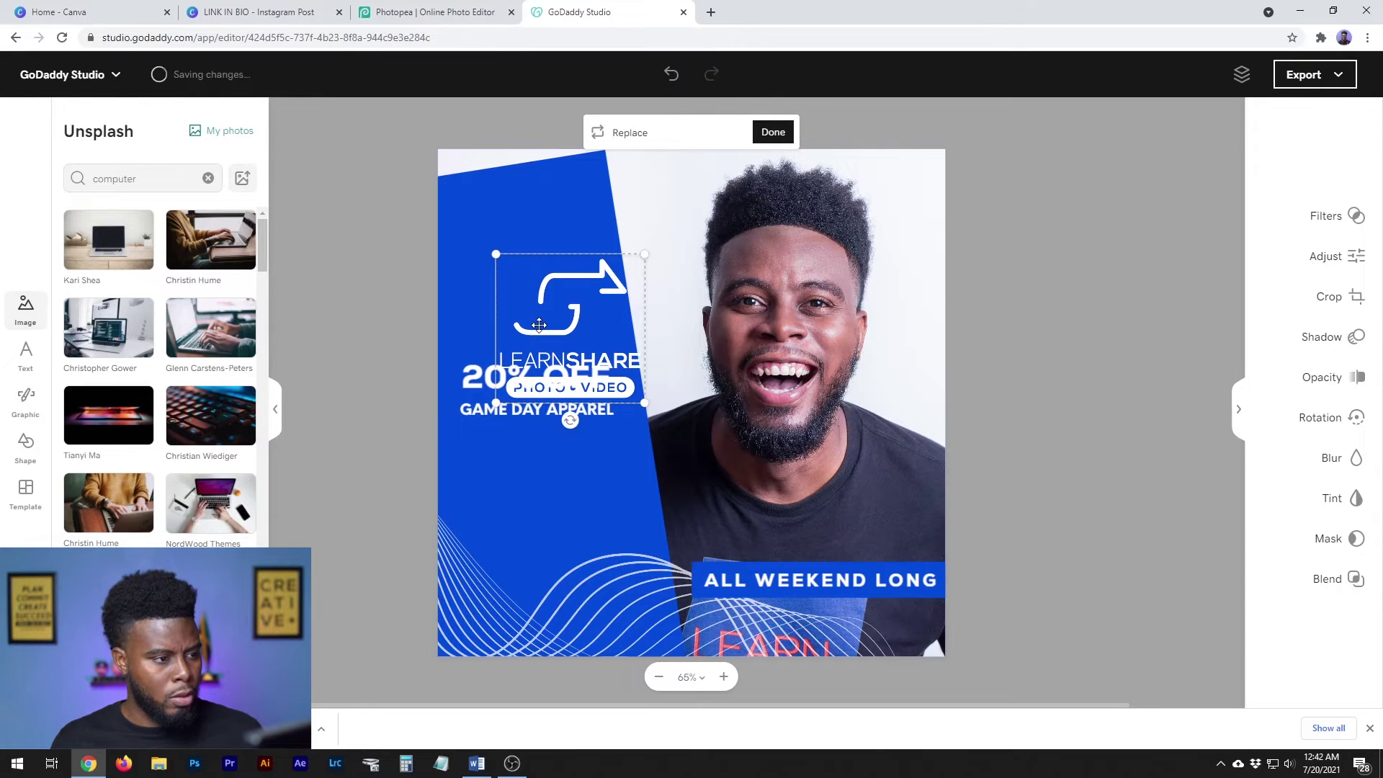
key(ctrl+z)
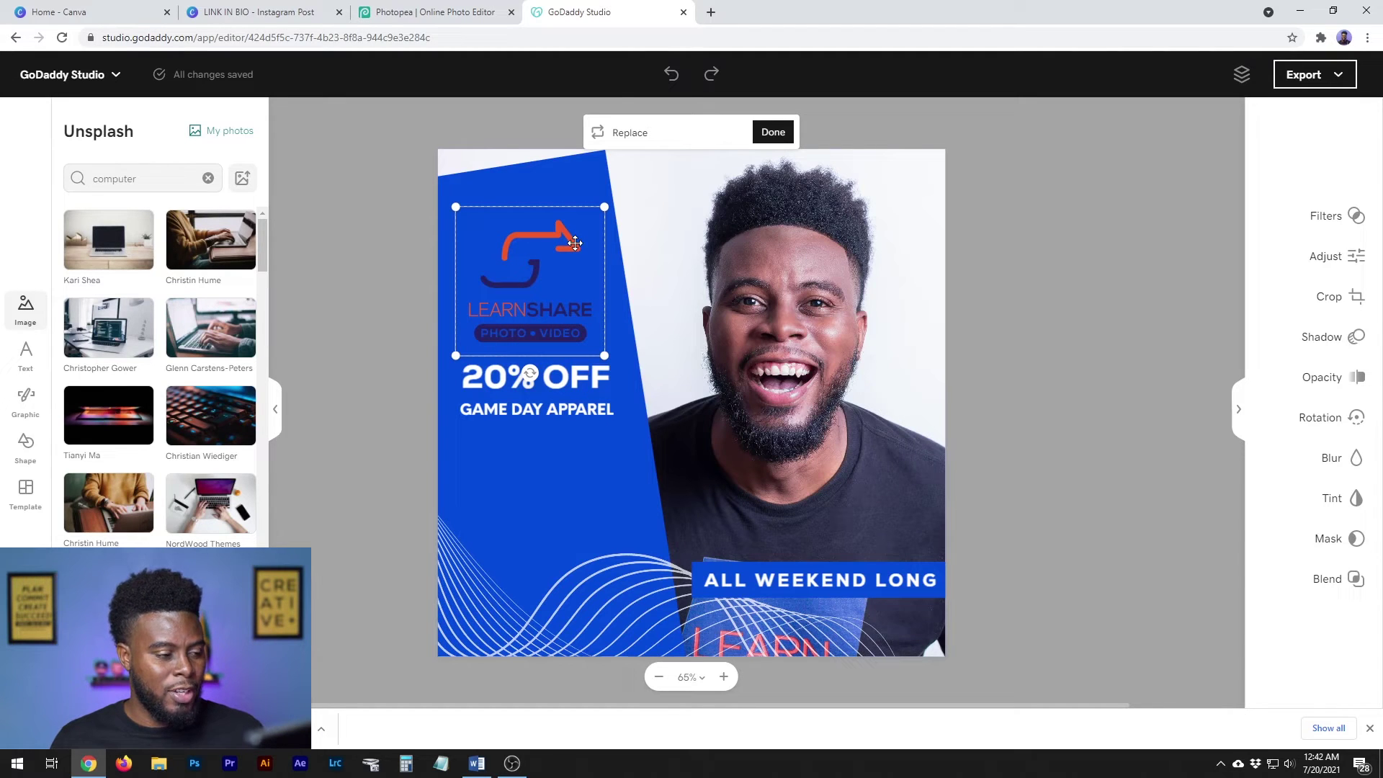
click(617, 498)
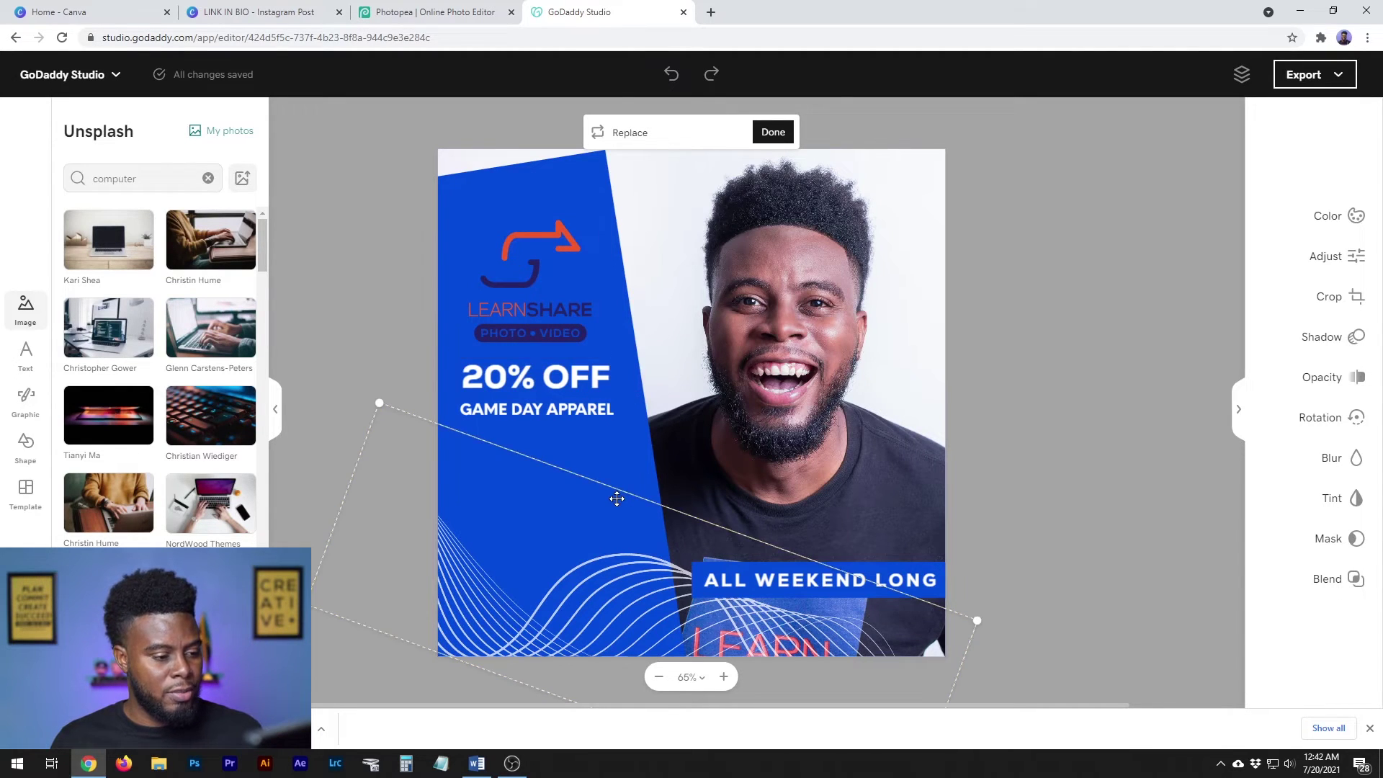
Recolour the bottom wave lines with the orange eyedropper-sampled from the LearnShare logo
click(1336, 216)
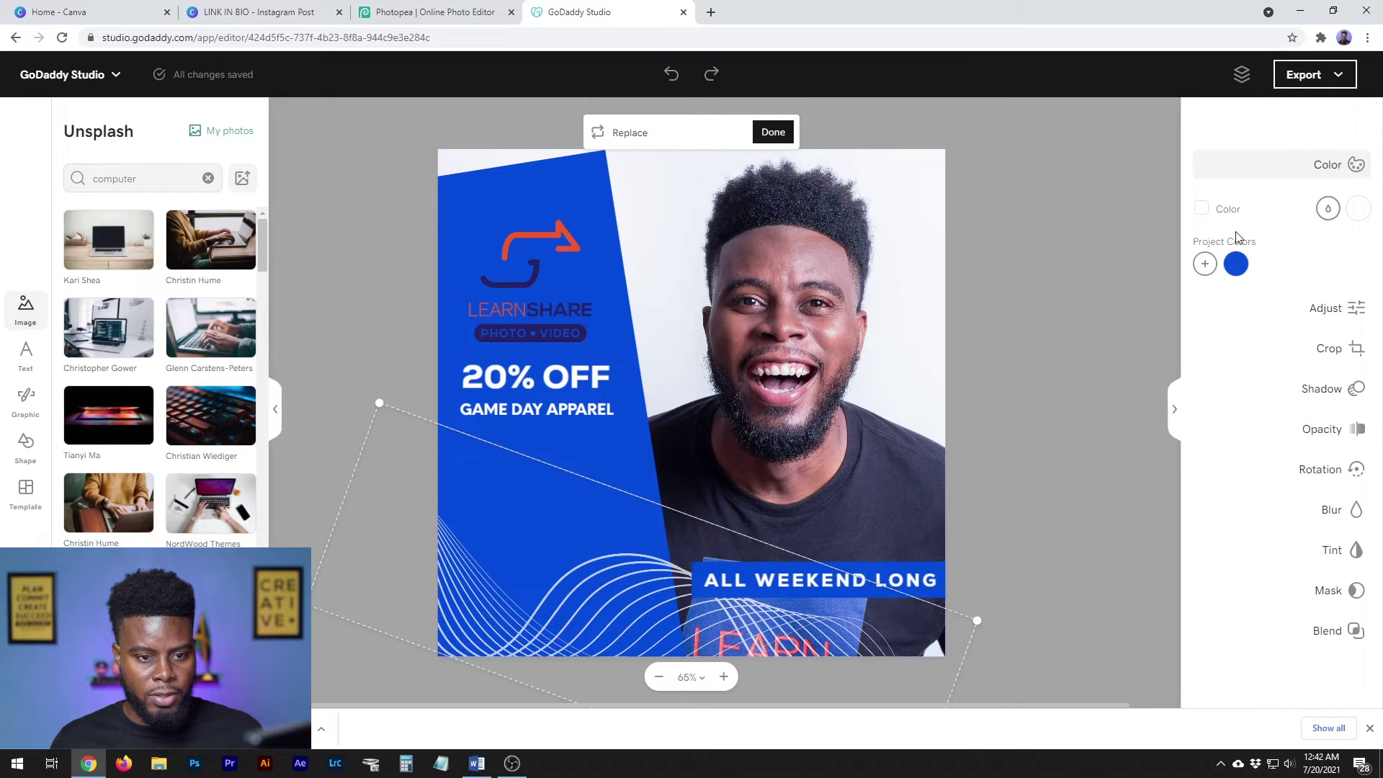
click(1206, 264)
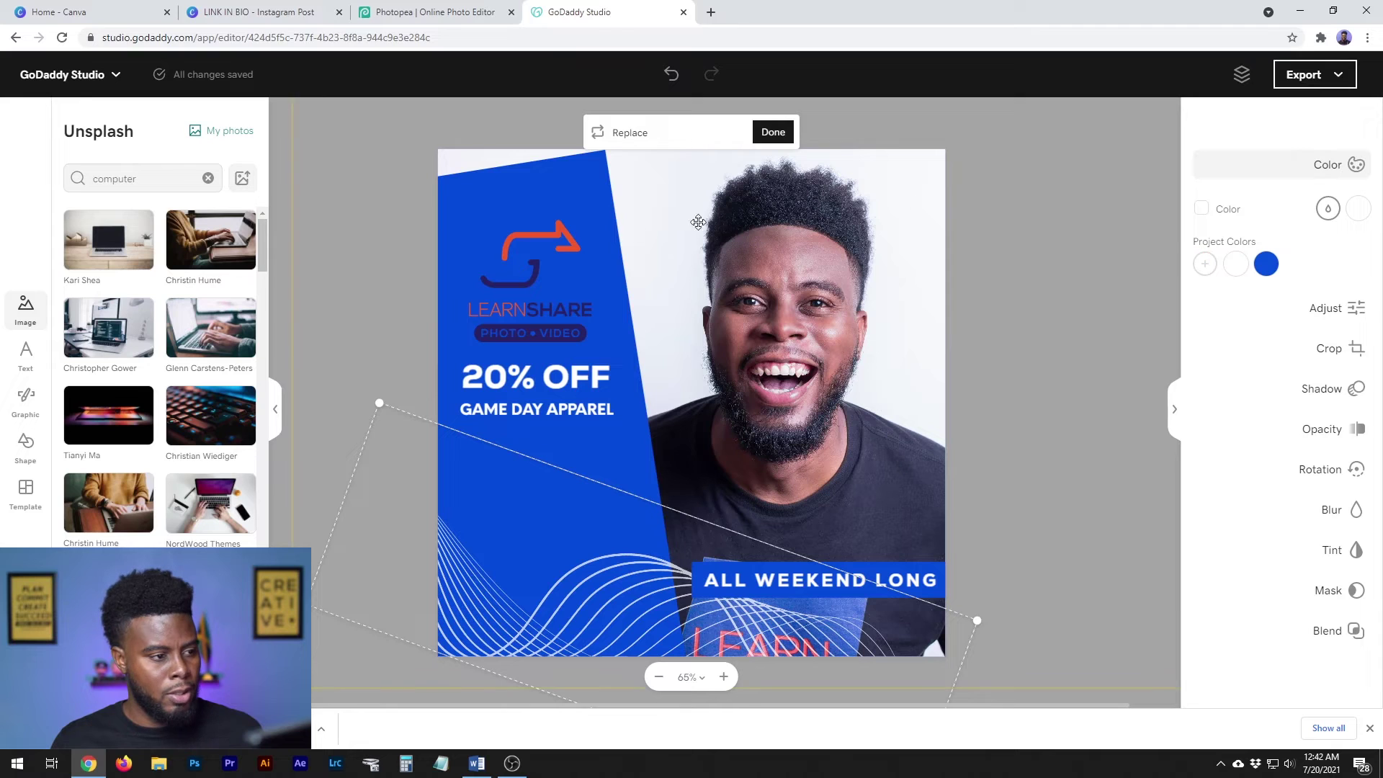
click(1329, 211)
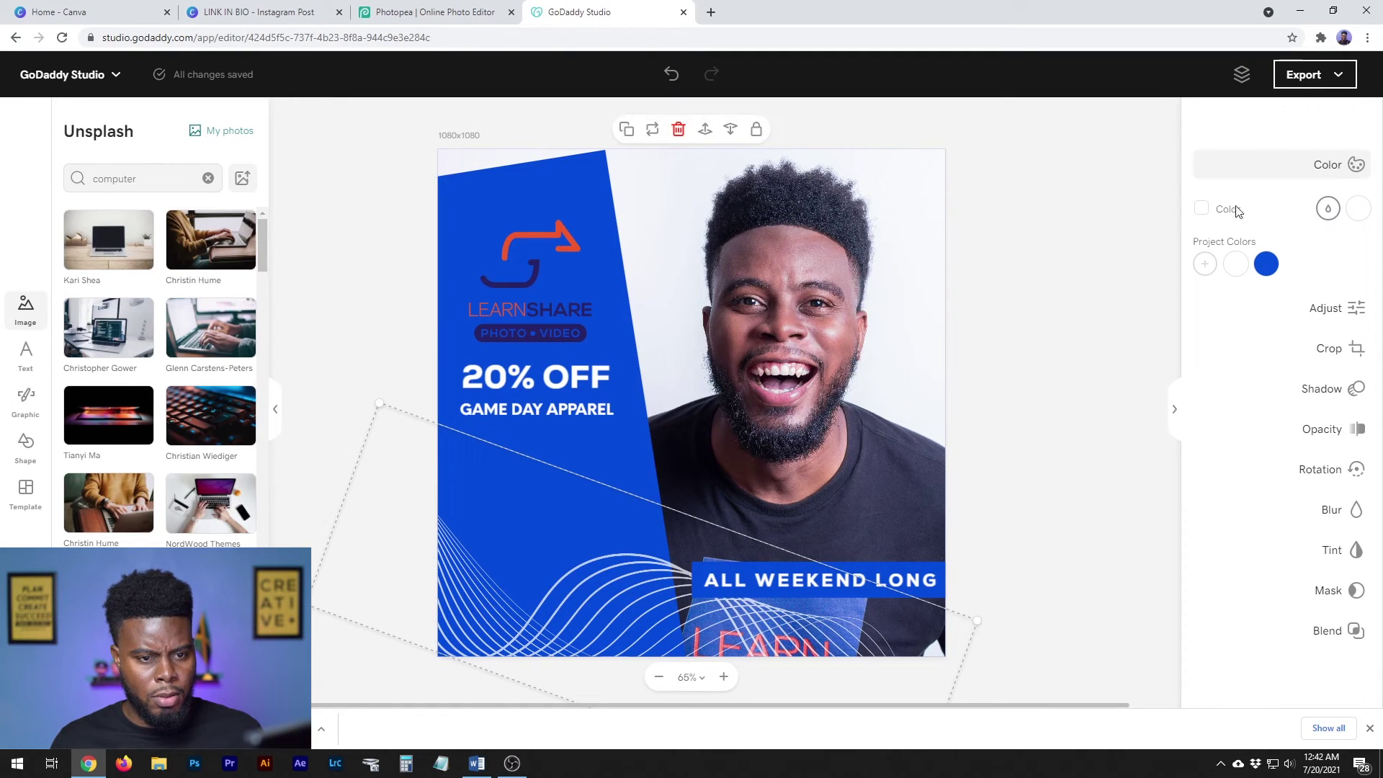
click(1356, 216)
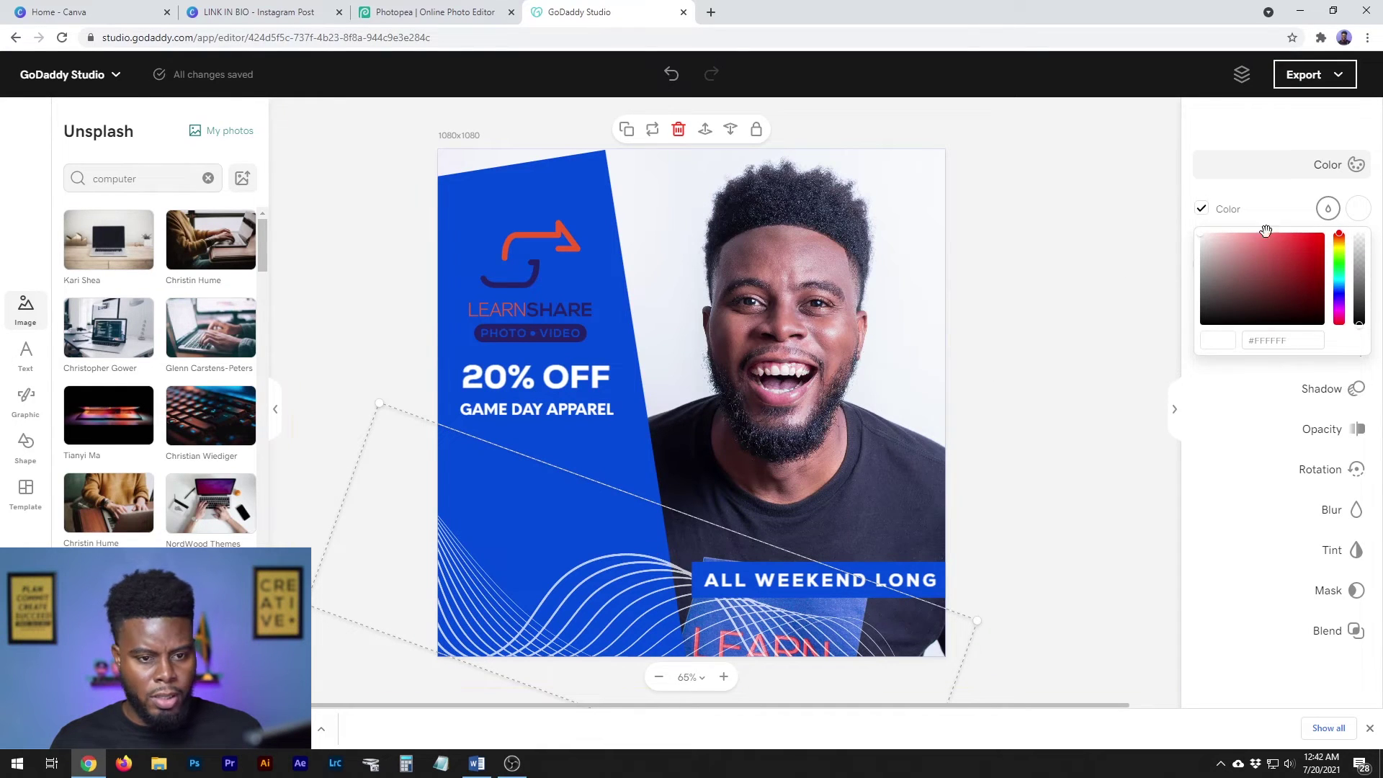
click(1327, 208)
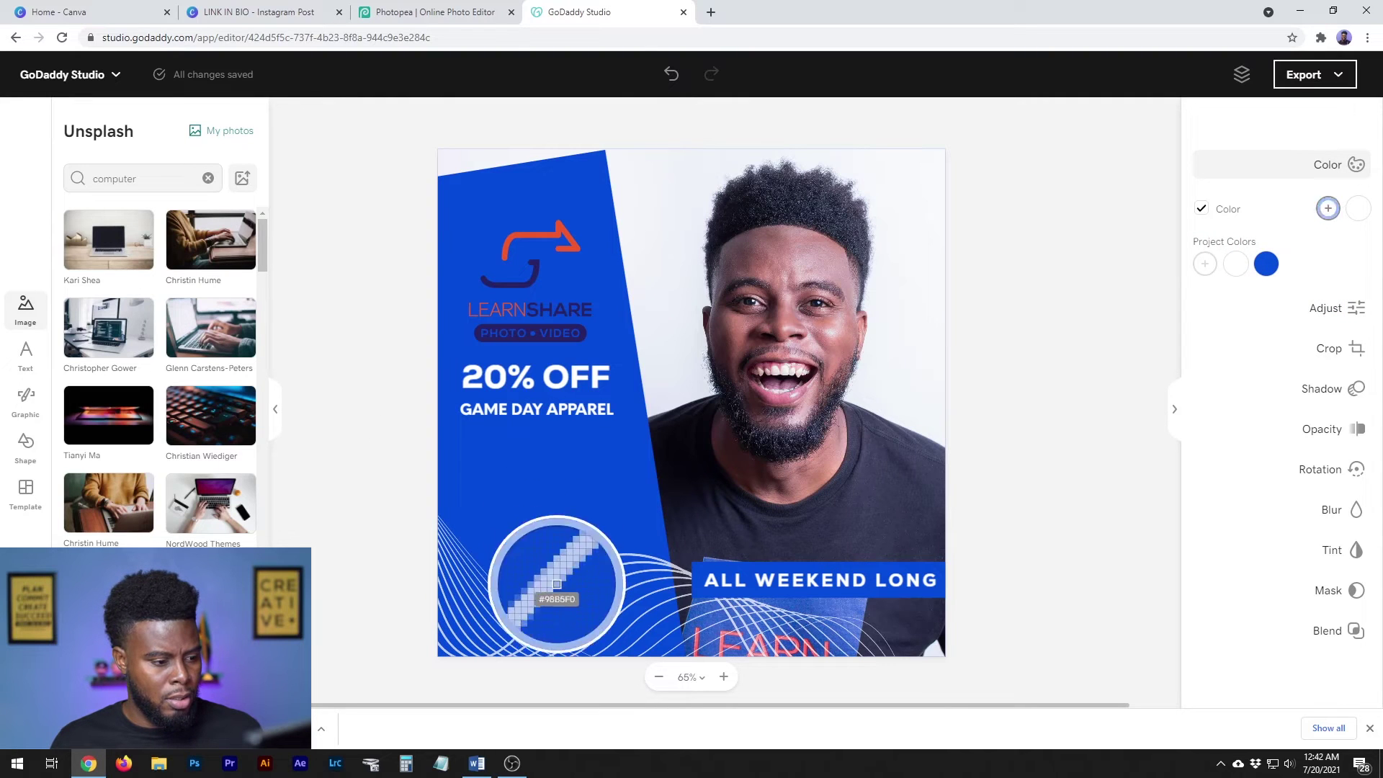
click(547, 229)
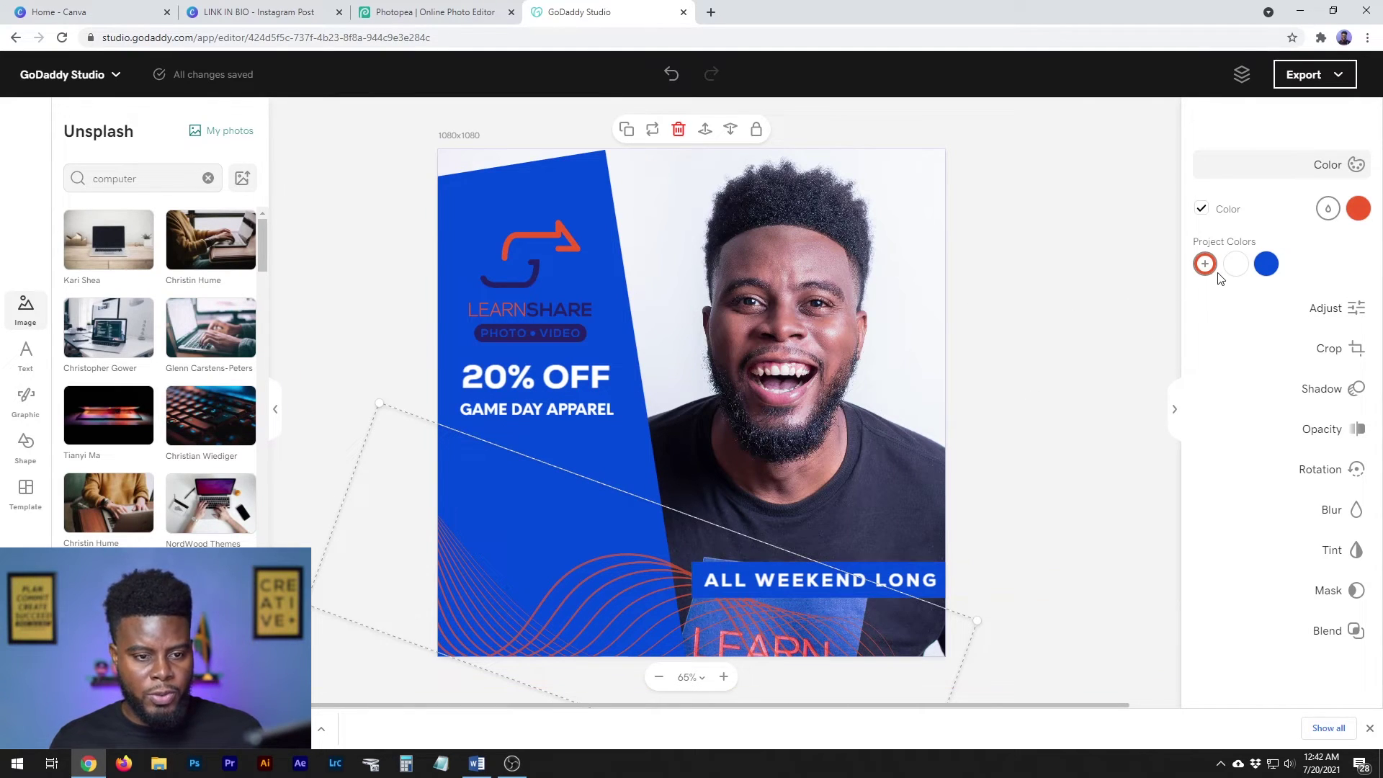
click(637, 460)
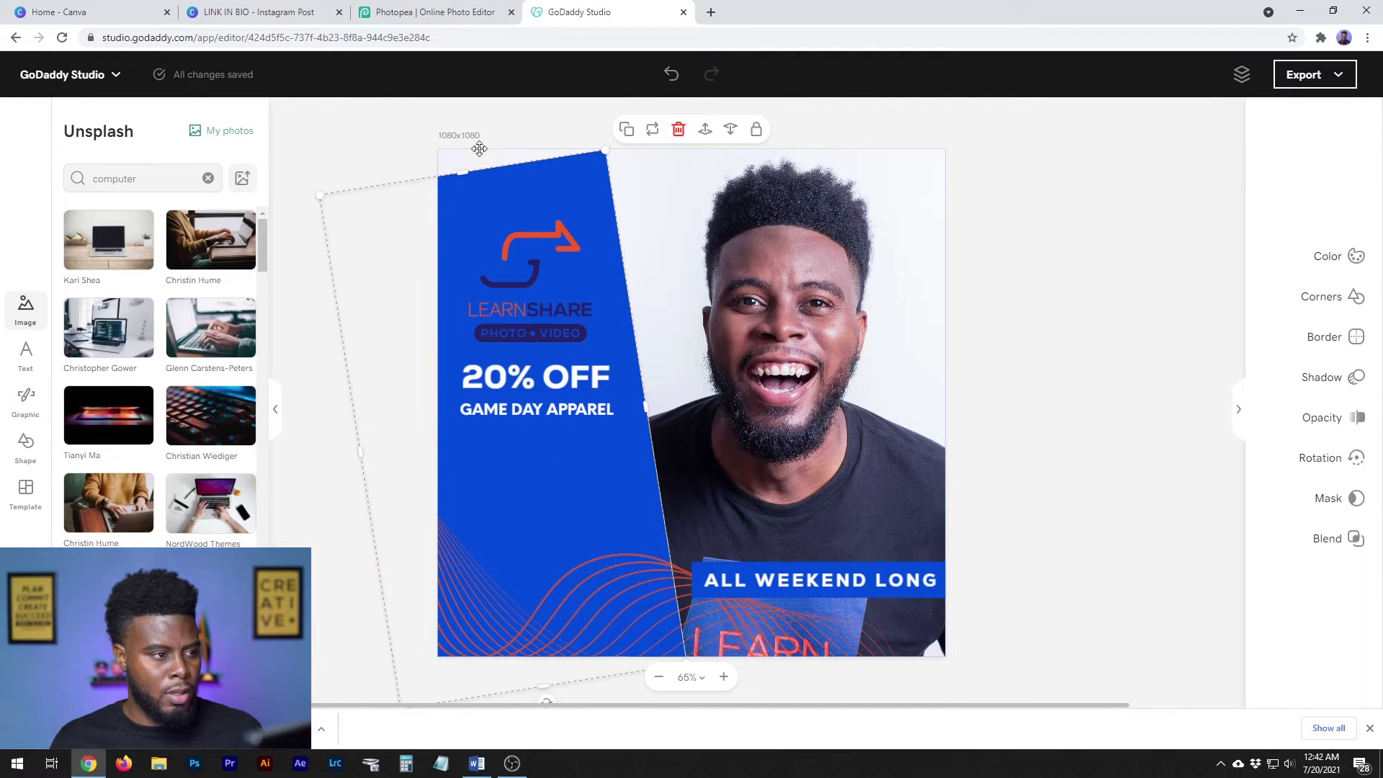
Enlarge the blue panel and recolour it with the navy sampled from the PHOTO • VIDEO pill
drag(320, 194, 280, 161)
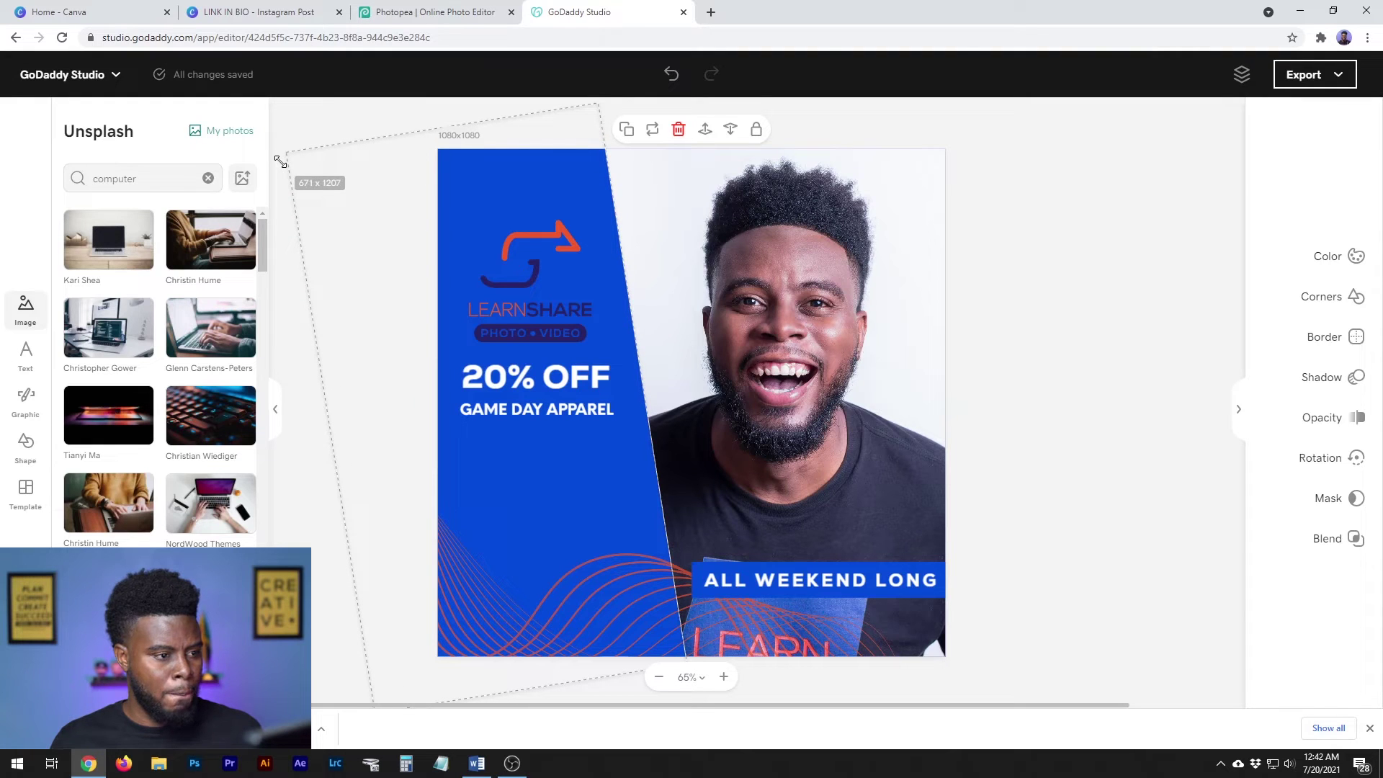
click(1355, 257)
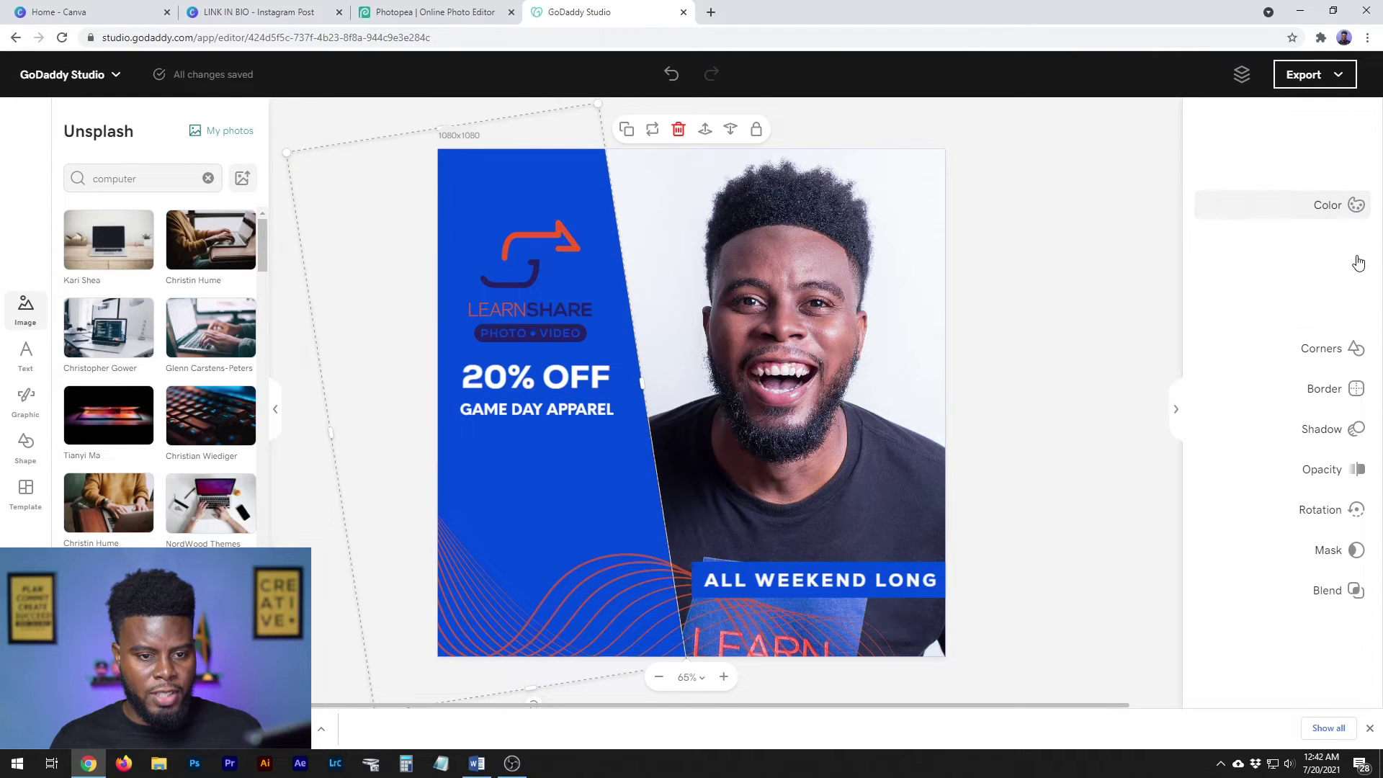
click(1325, 253)
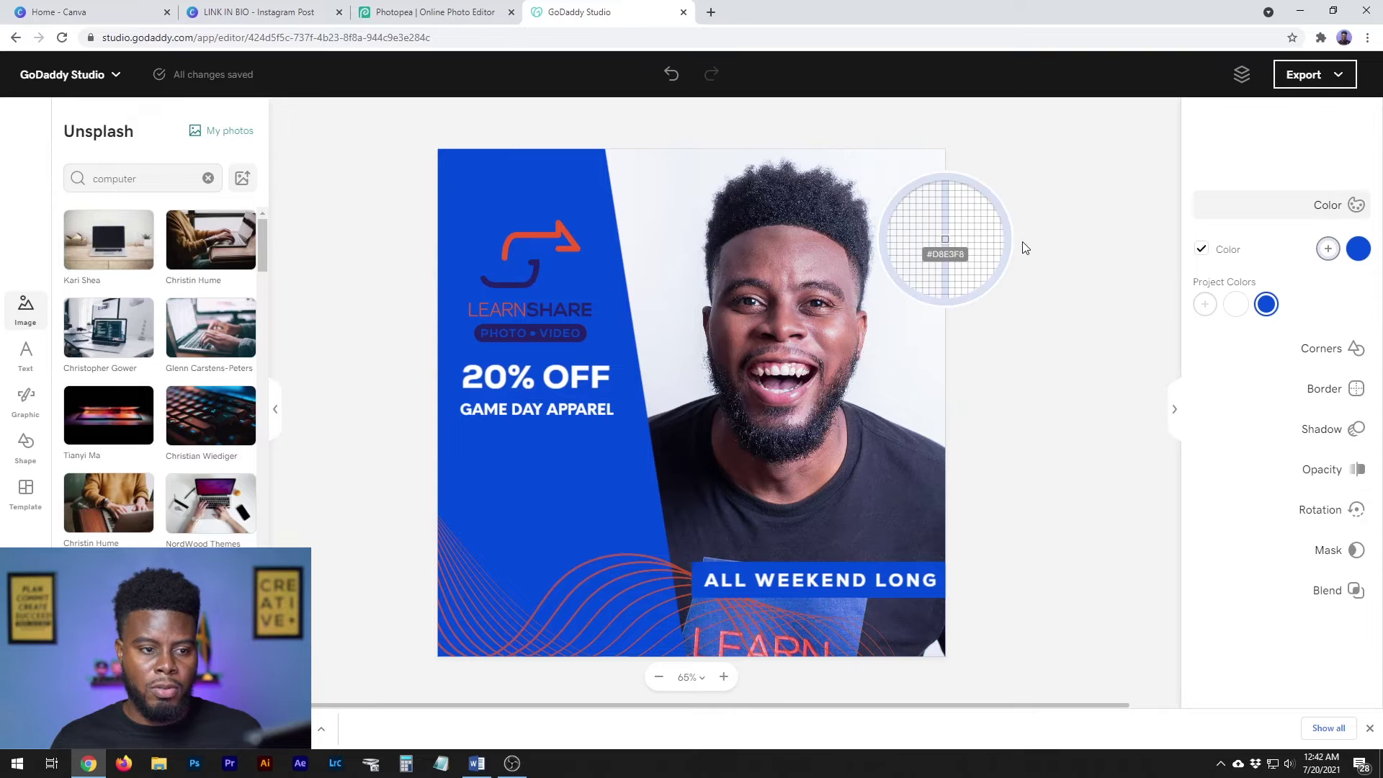
click(538, 339)
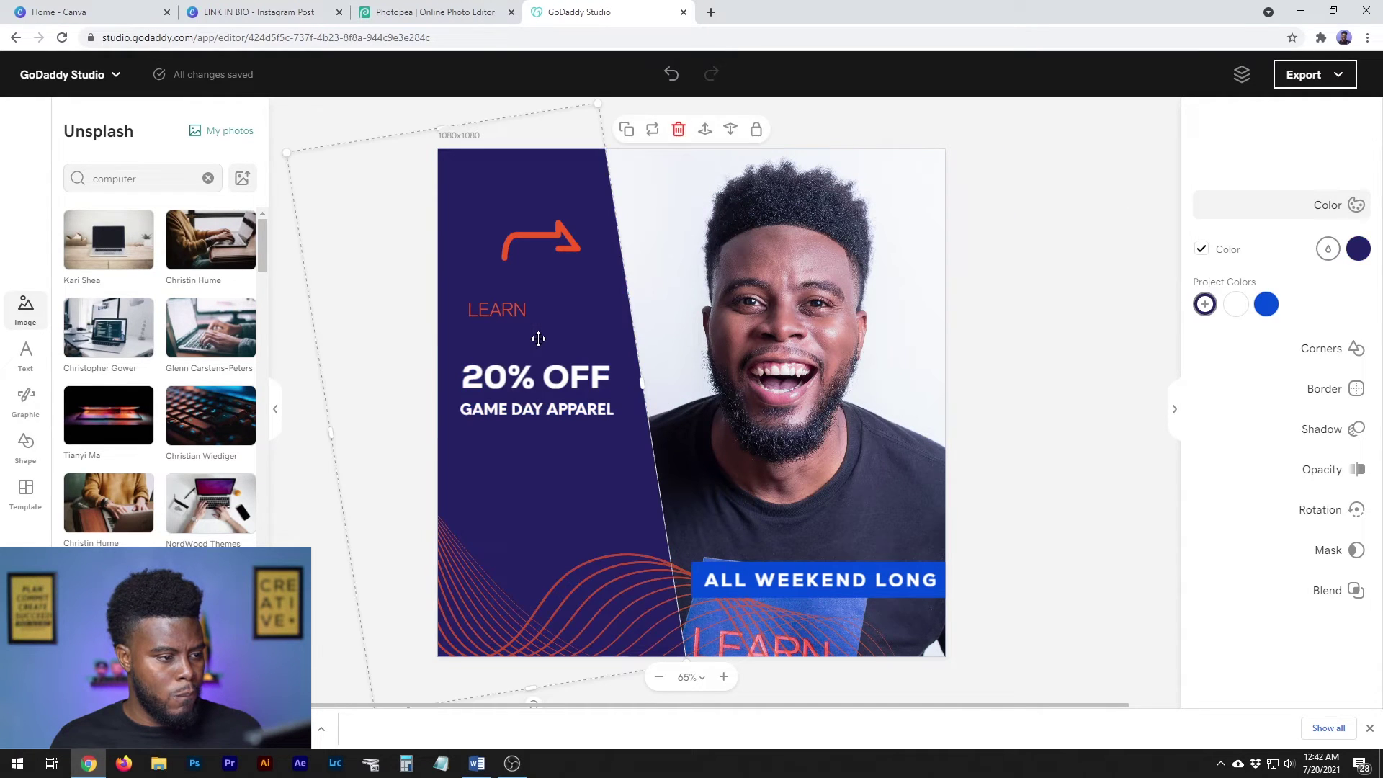
click(1005, 311)
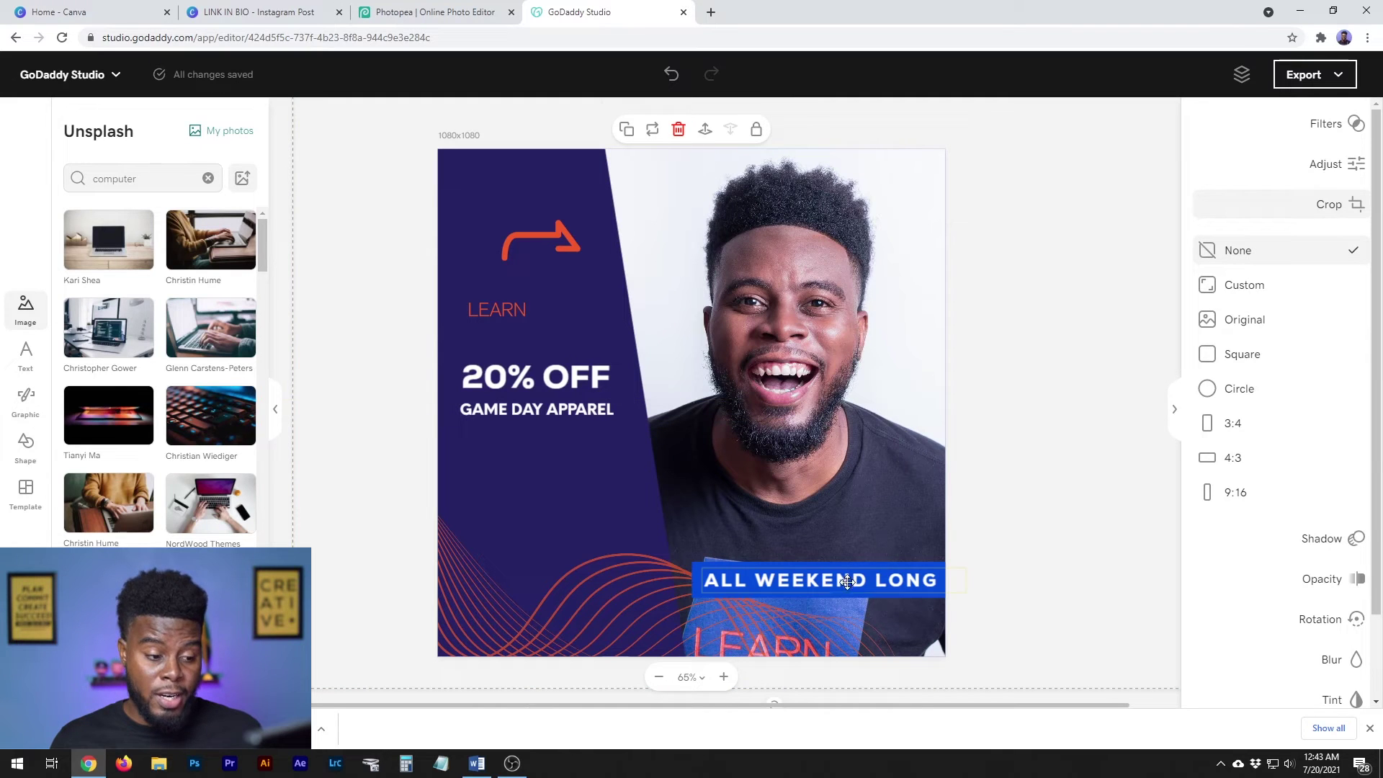
Try the dark purple colour on the ALL WEEKEND LONG text, then undo it
click(823, 594)
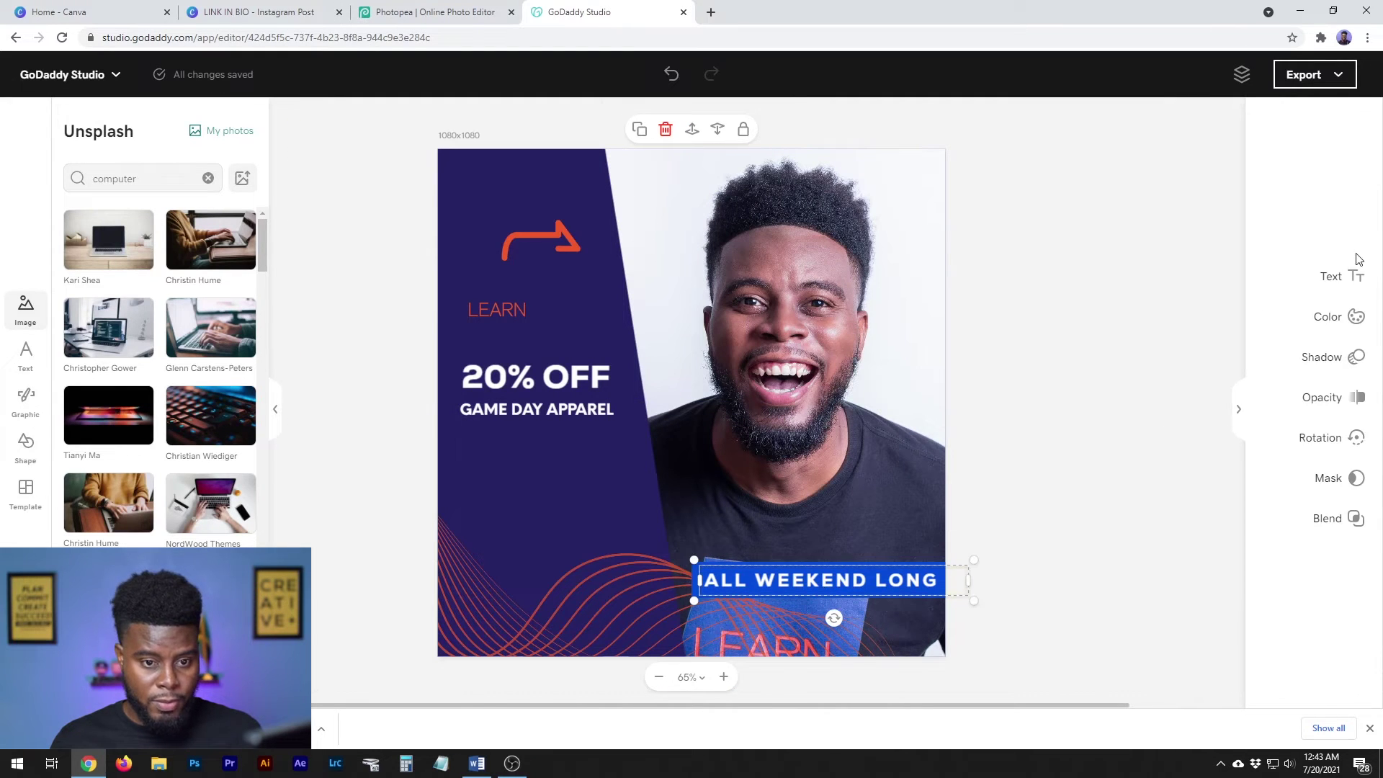
click(1354, 318)
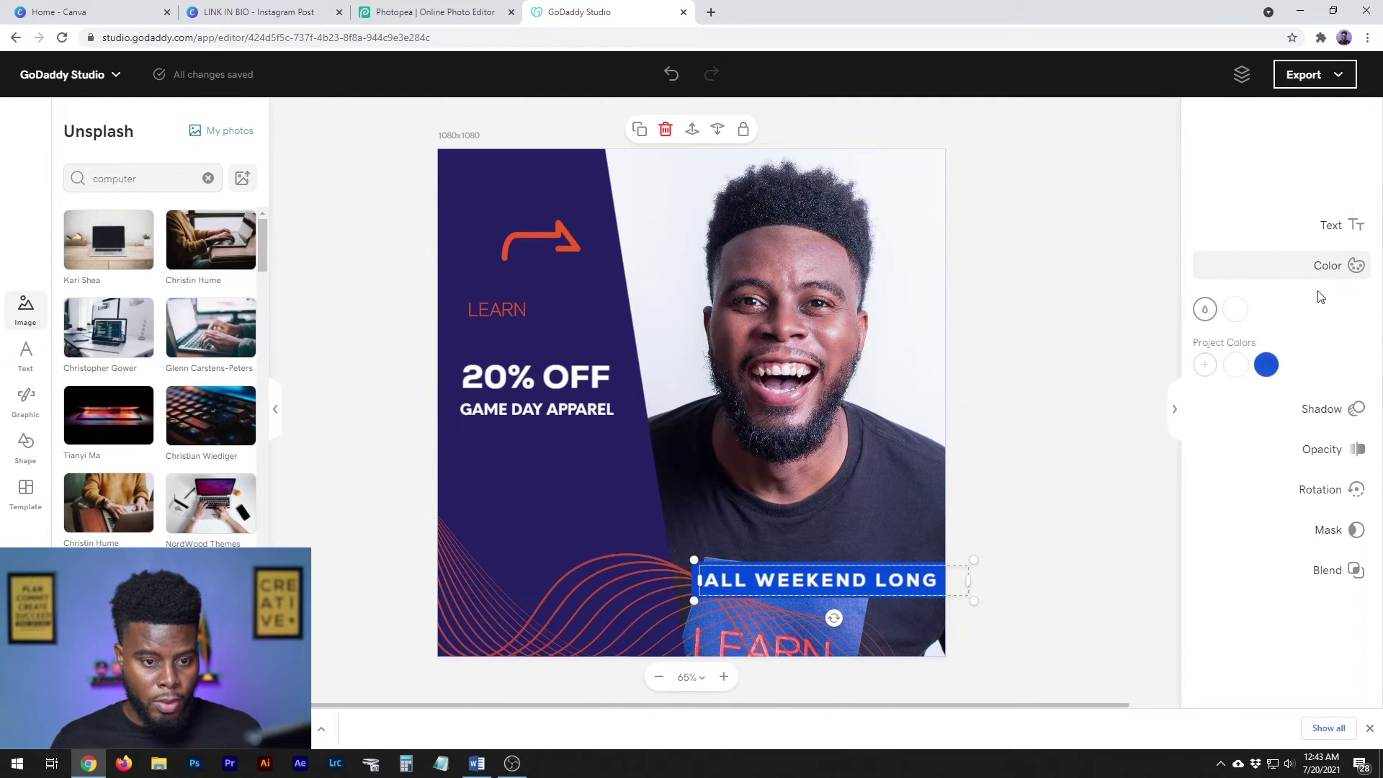
click(1205, 310)
click(582, 480)
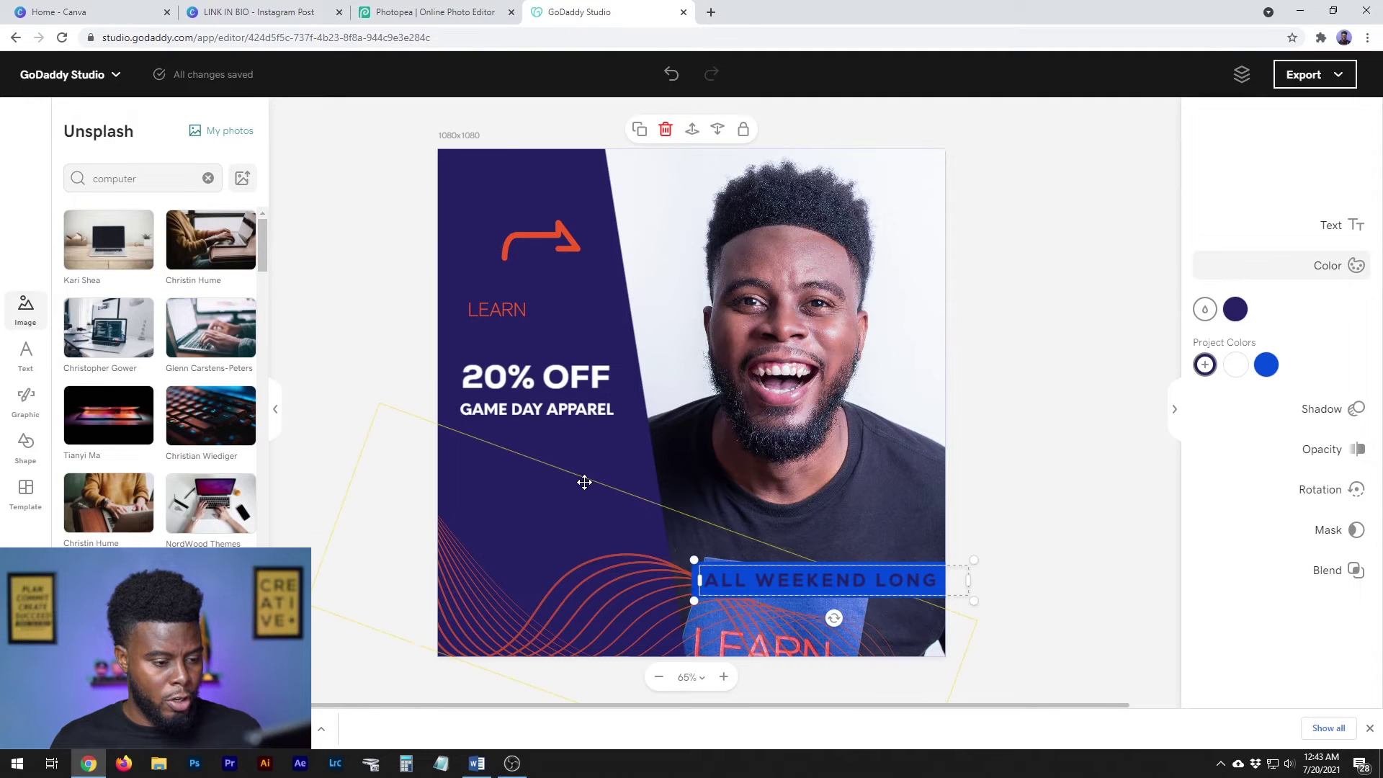
click(883, 553)
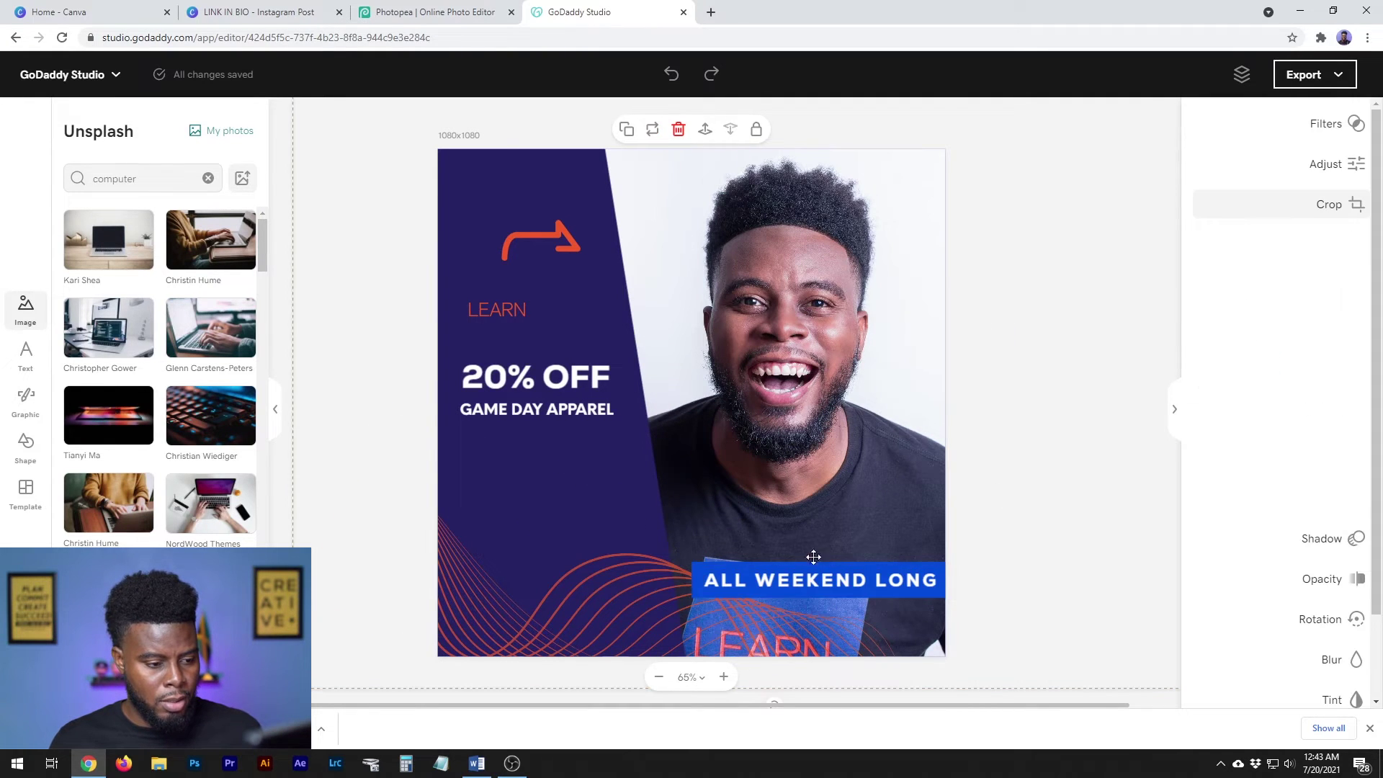
key(ctrl+z)
Recolour the ALL WEEKEND LONG banner box orange-red, sampled from the arrow
click(692, 574)
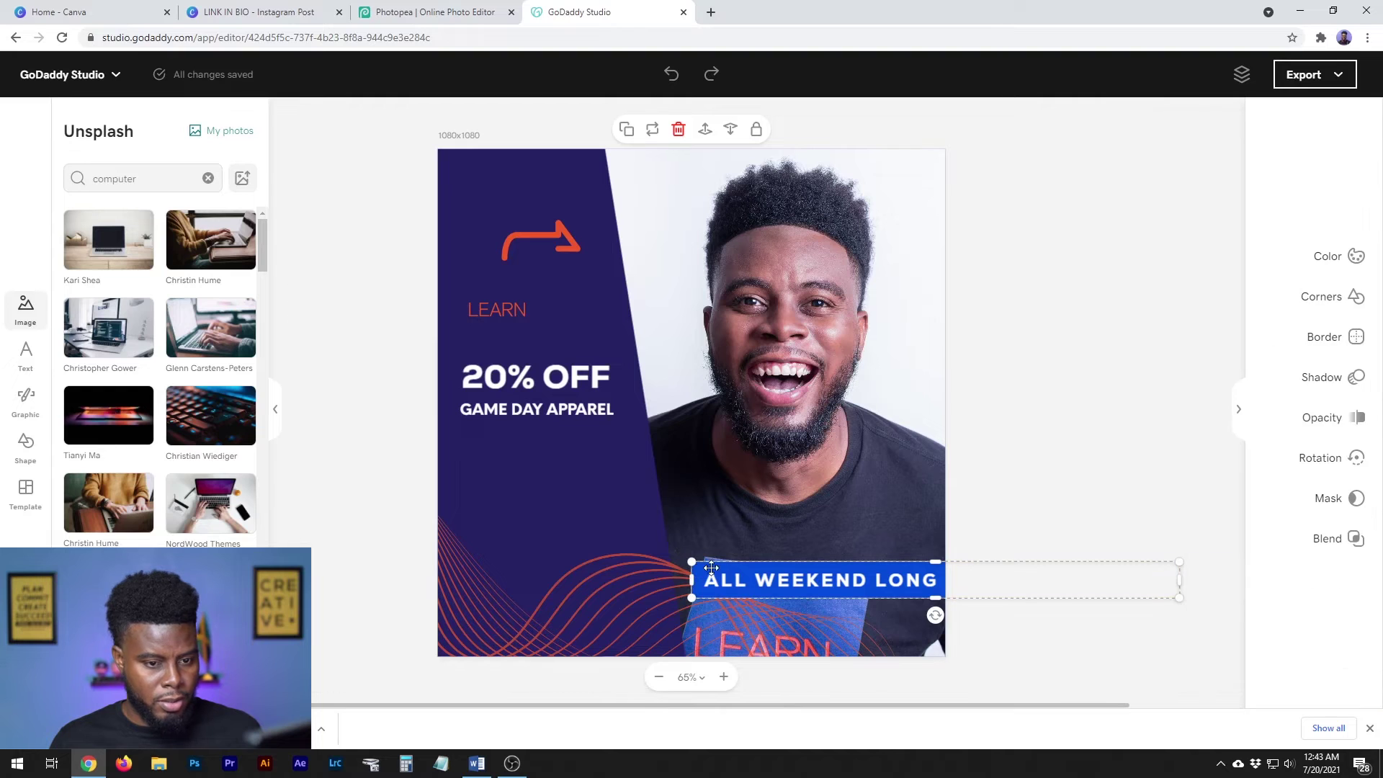
click(1345, 257)
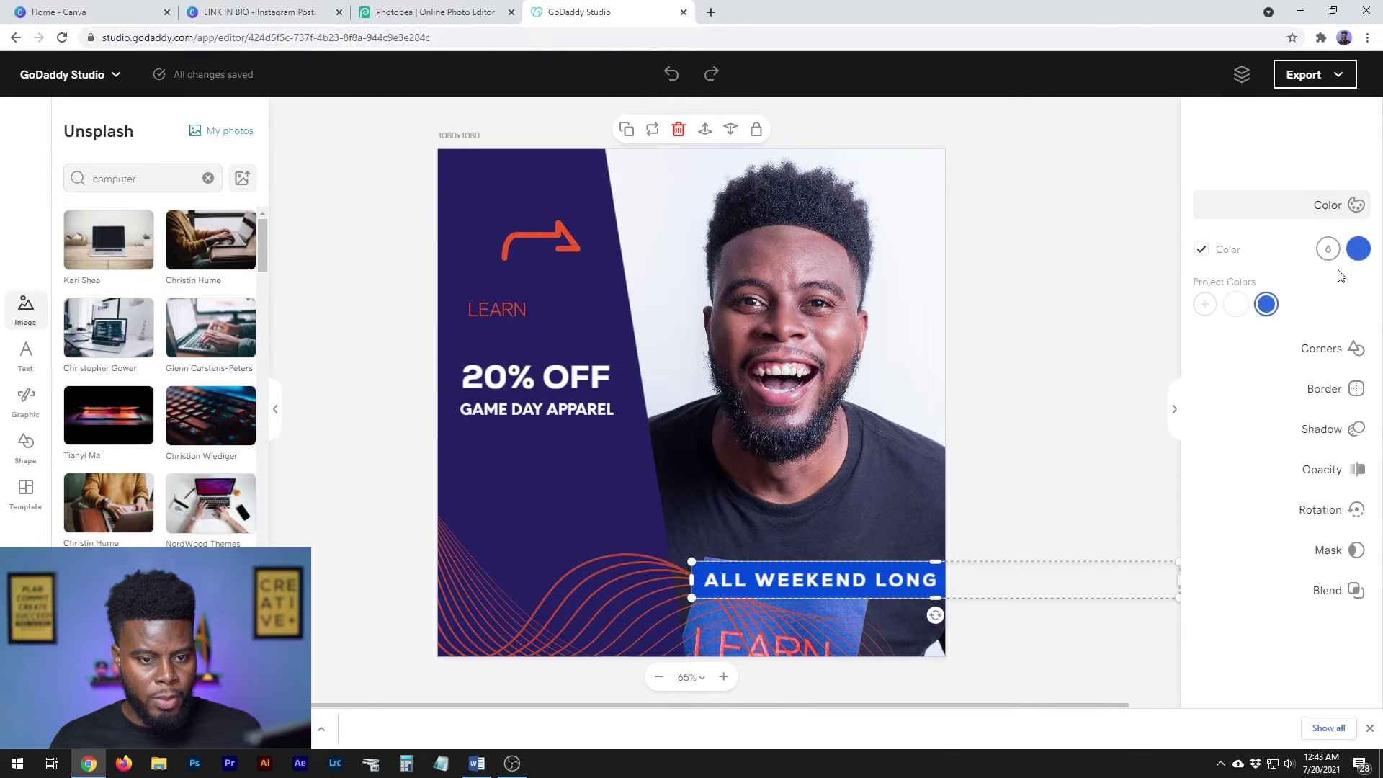
click(550, 234)
click(1061, 376)
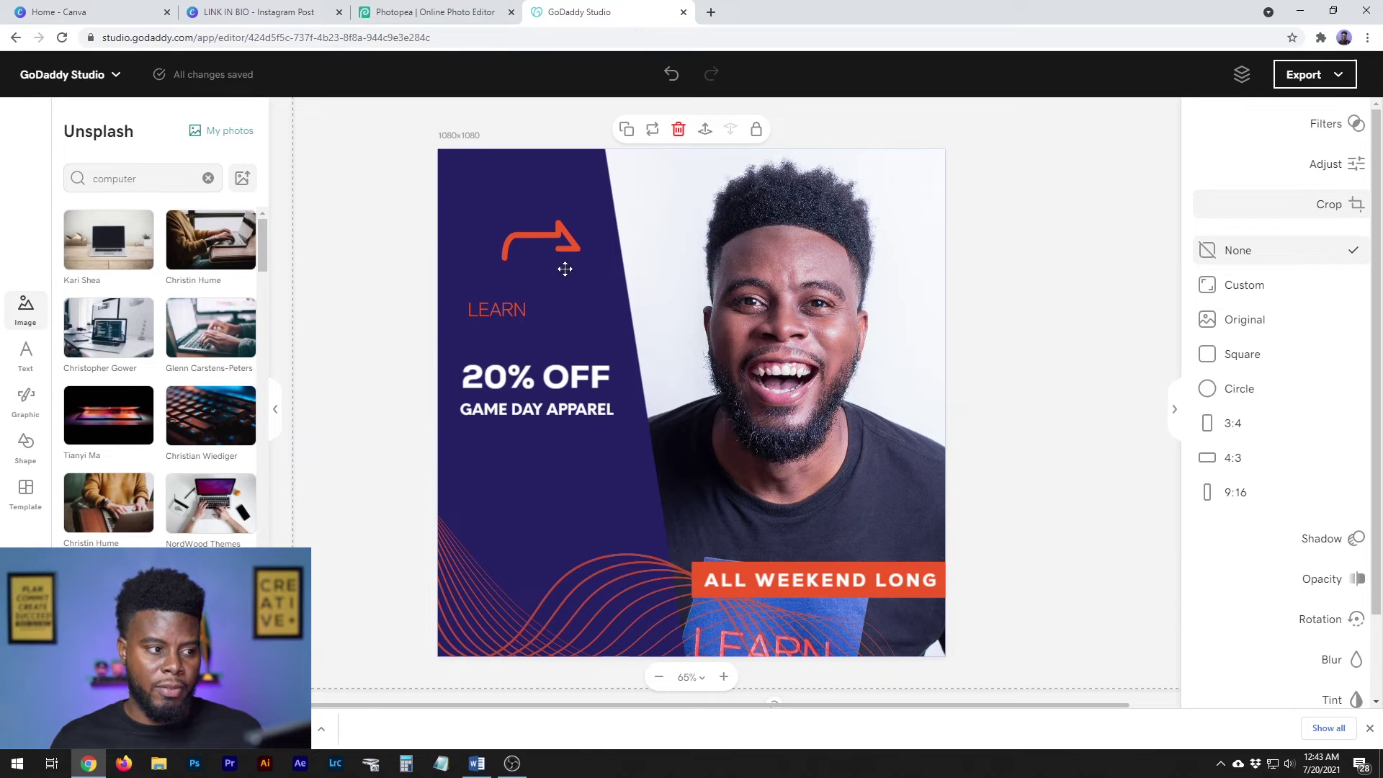
click(542, 236)
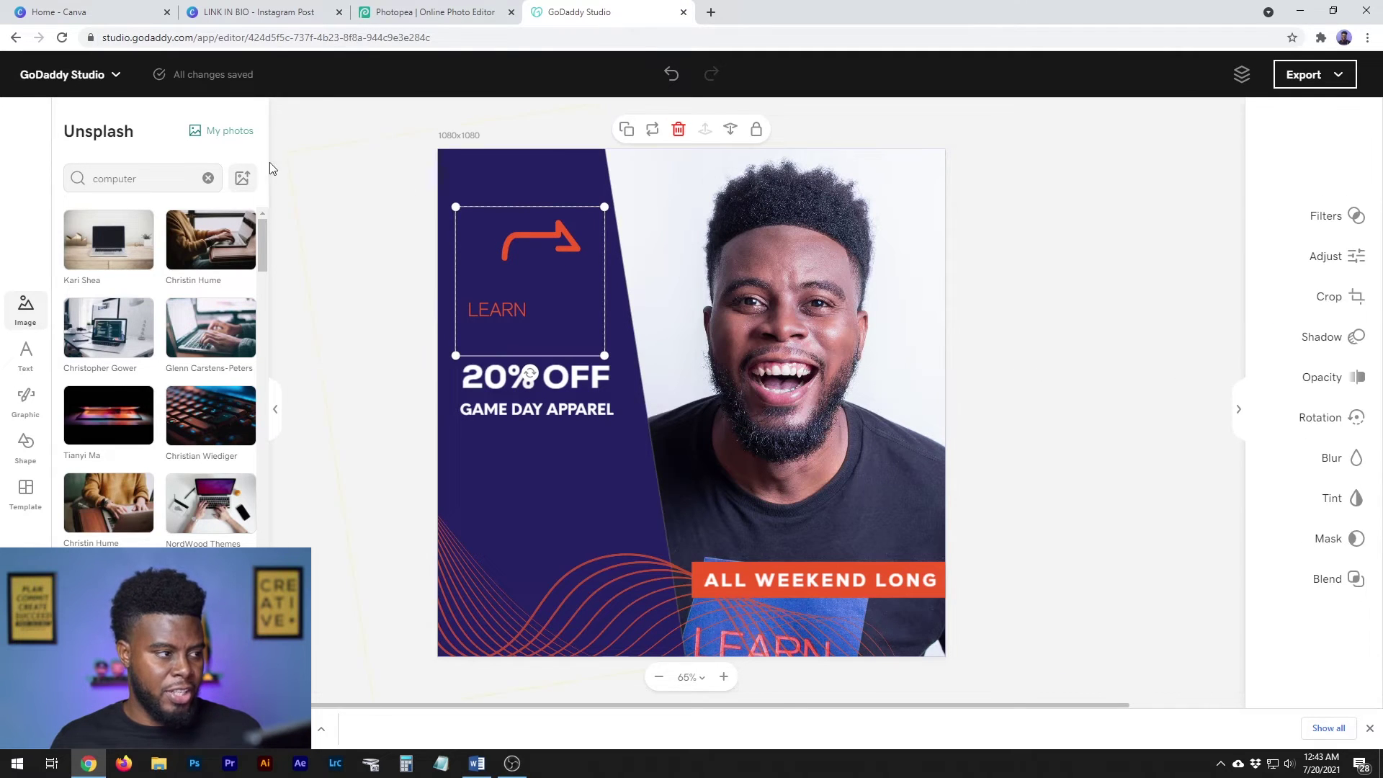
Undo a separately inserted logo, then replace the arrow-and-LEARN graphic with the LearnShare logo file
click(242, 178)
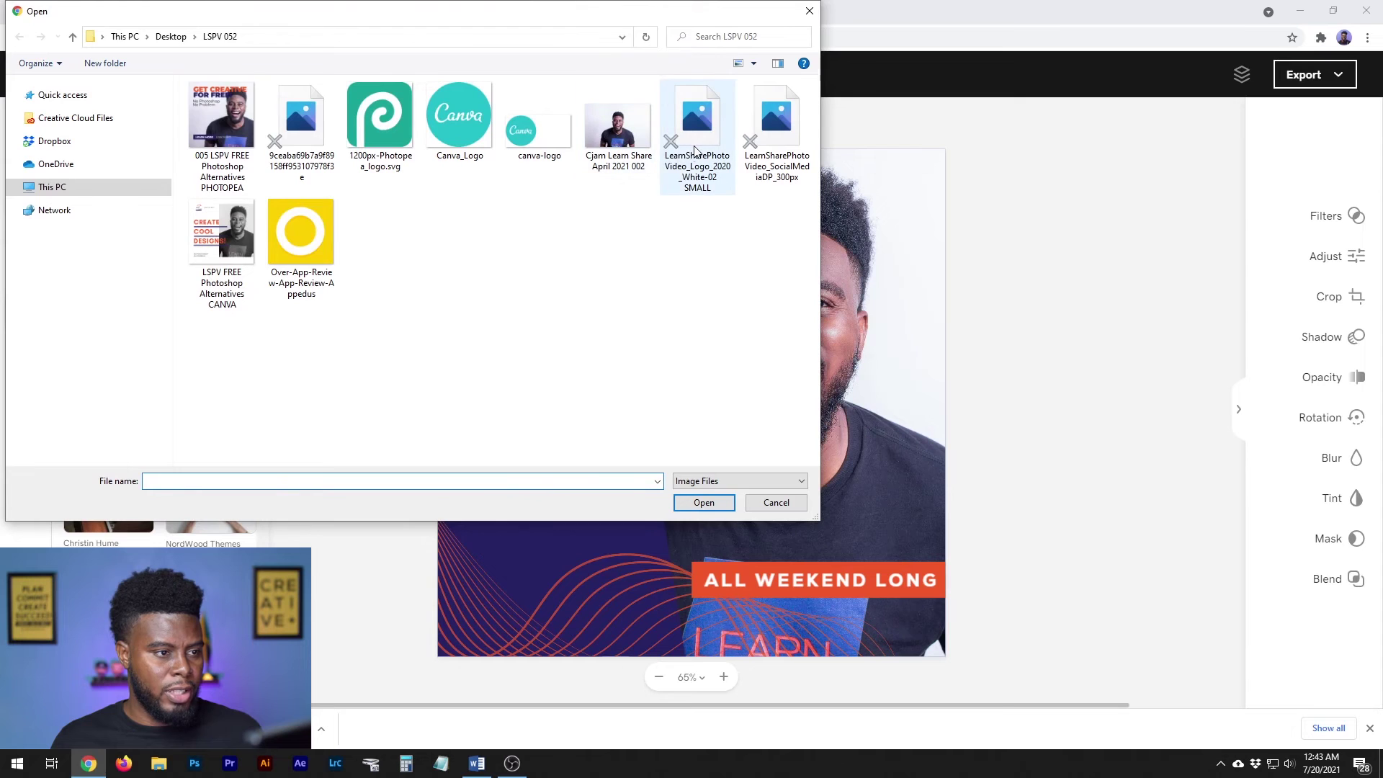
double_click(696, 150)
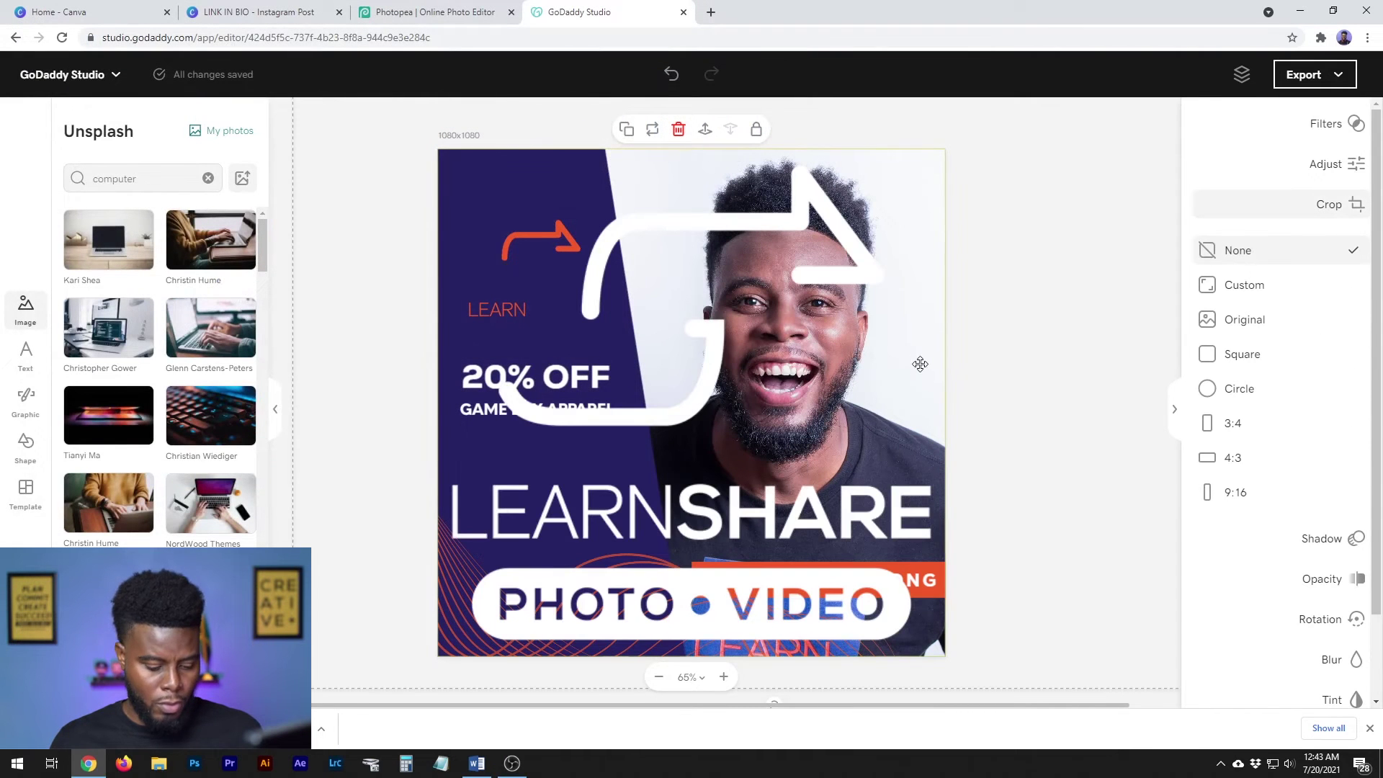
key(ctrl+z)
click(529, 251)
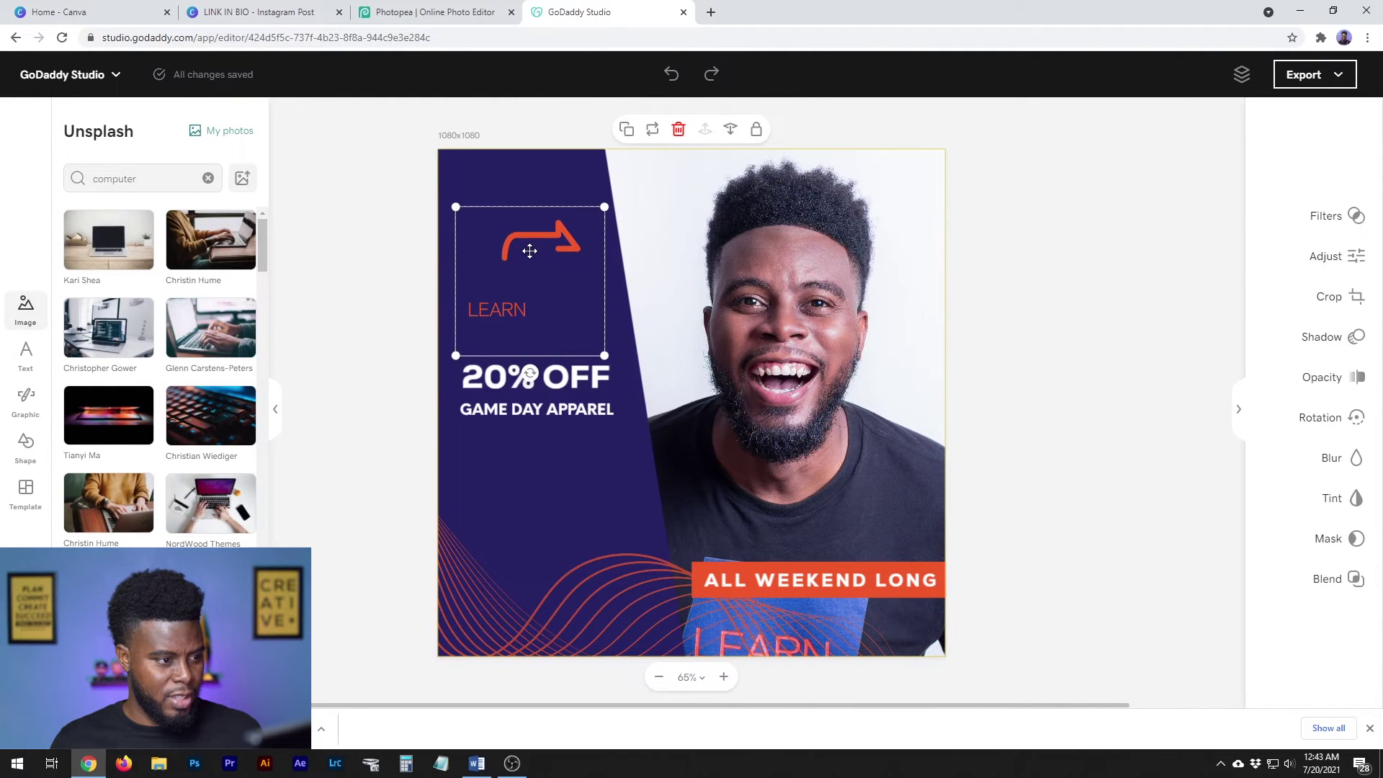
right_click(532, 240)
click(569, 282)
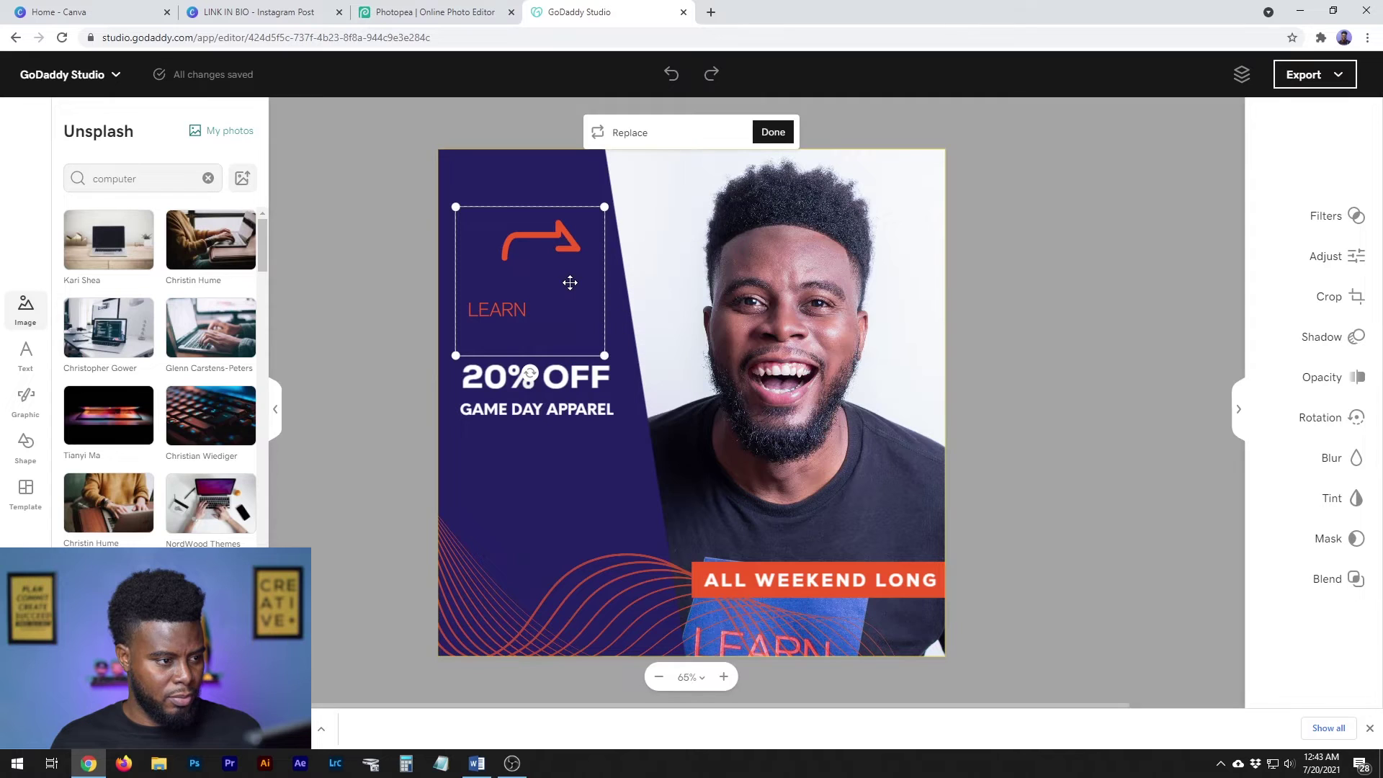
click(242, 178)
double_click(696, 137)
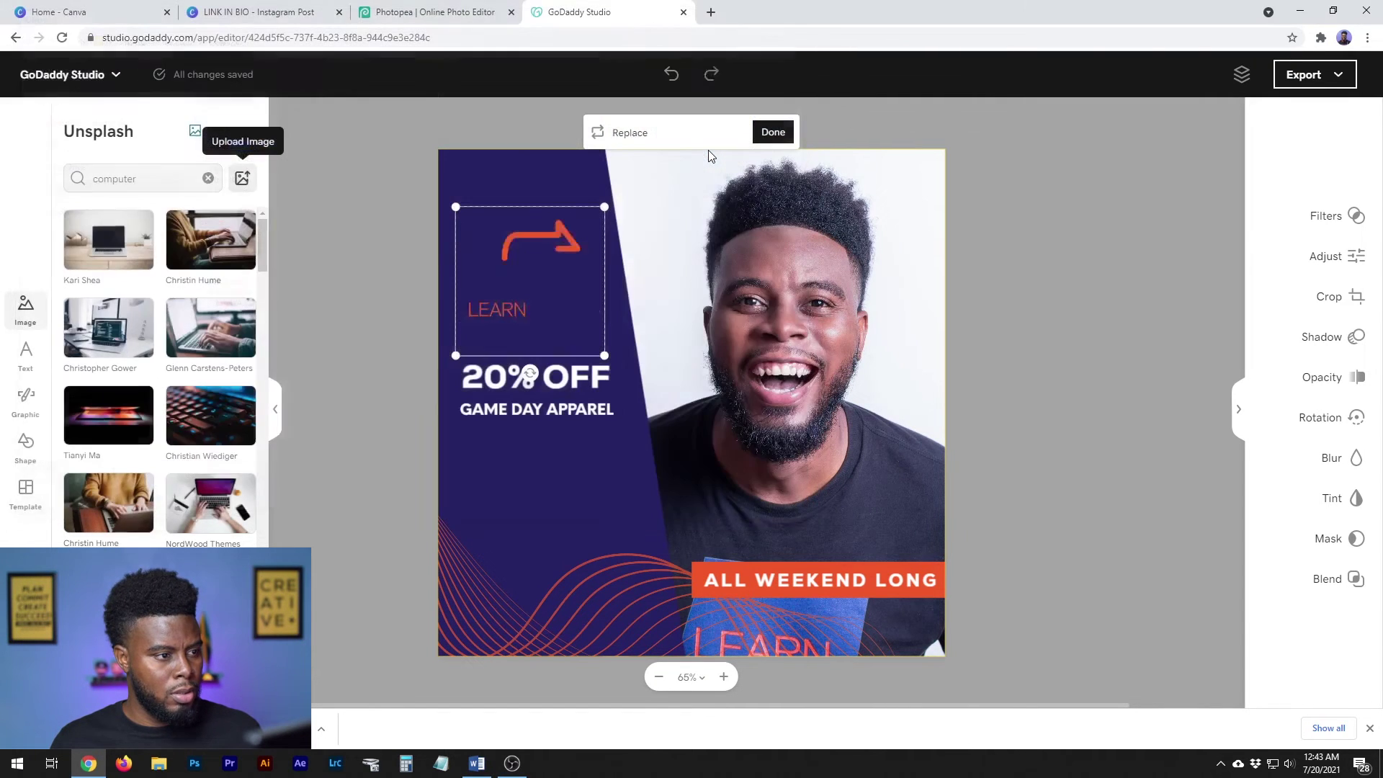
Shrink the new logo and place it at the top of the navy panel
mouse_move(605, 355)
mouse_down()
mouse_move(536, 286)
mouse_move(538, 228)
mouse_up()
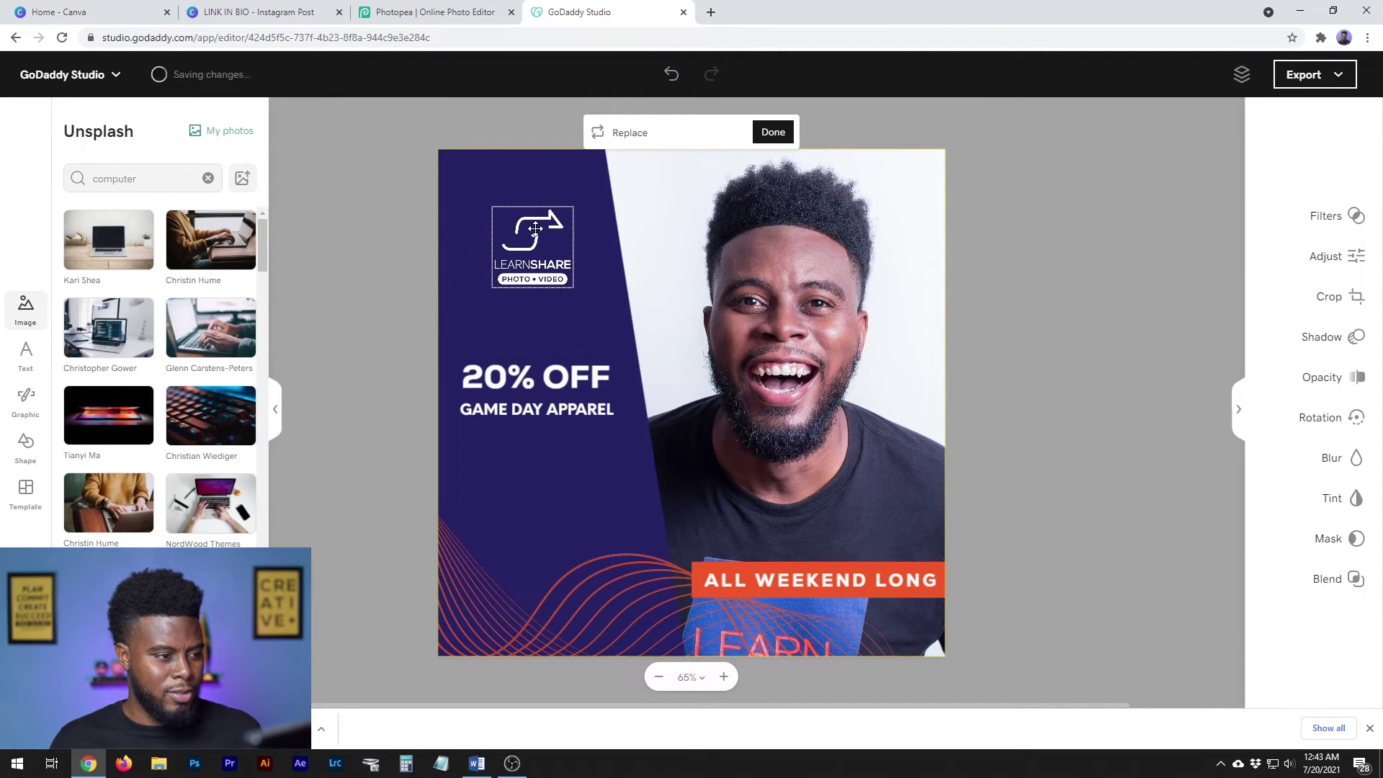
drag(538, 228, 538, 238)
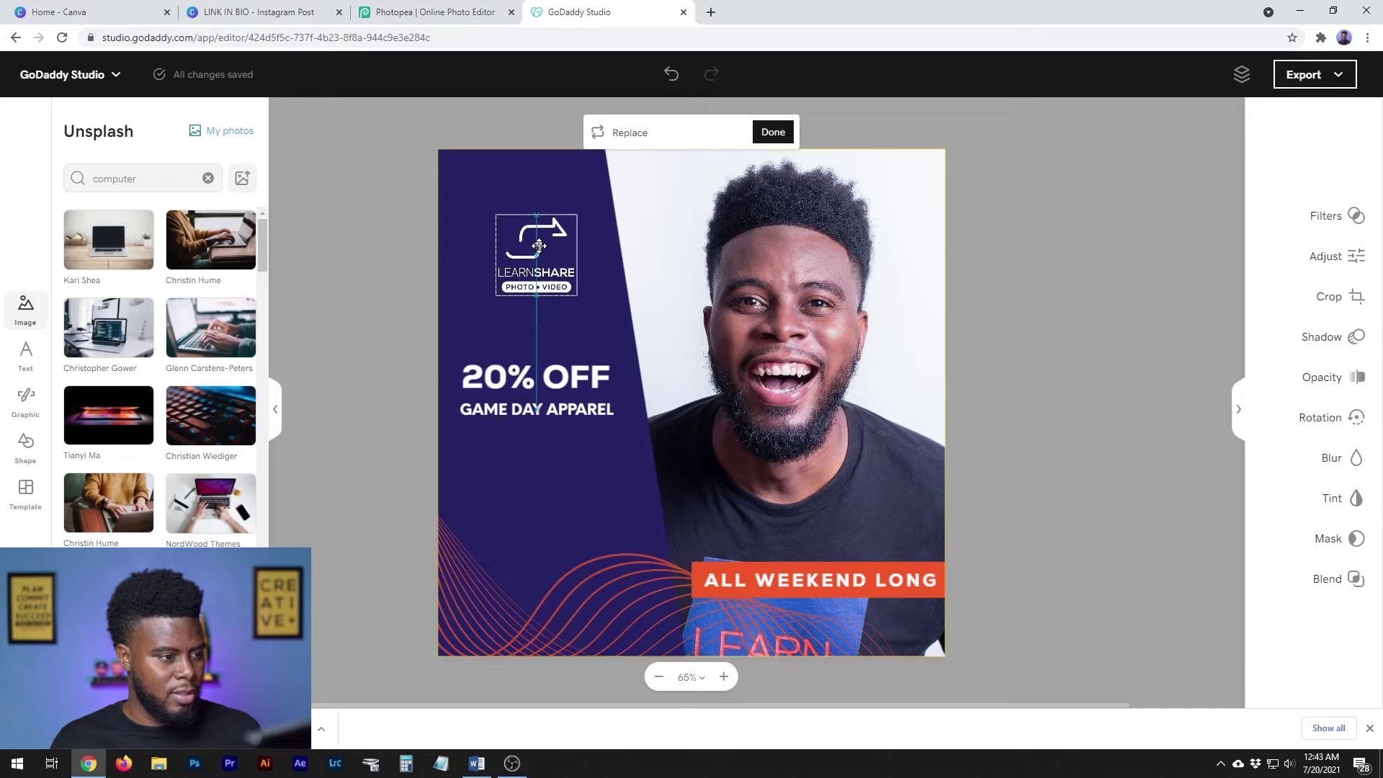
drag(573, 292, 566, 285)
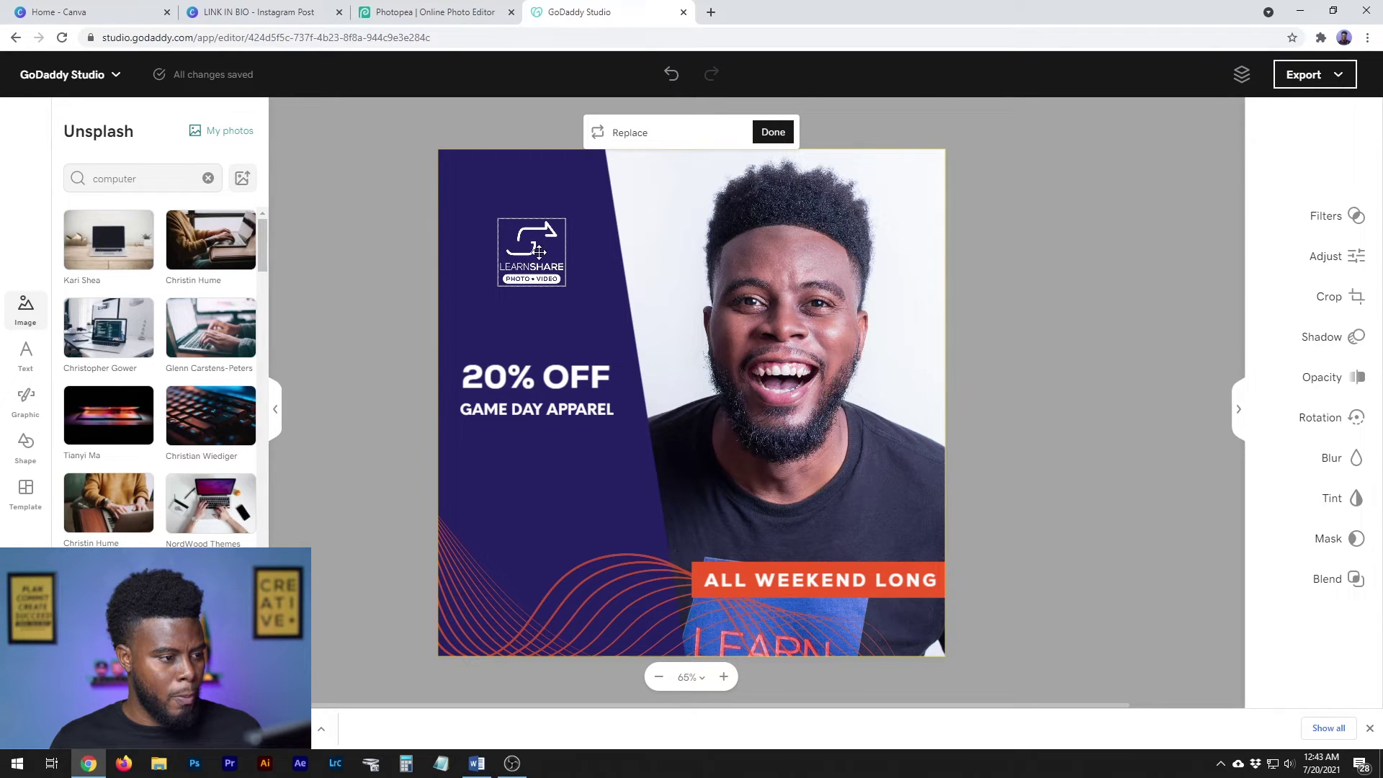
click(549, 383)
double_click(534, 375)
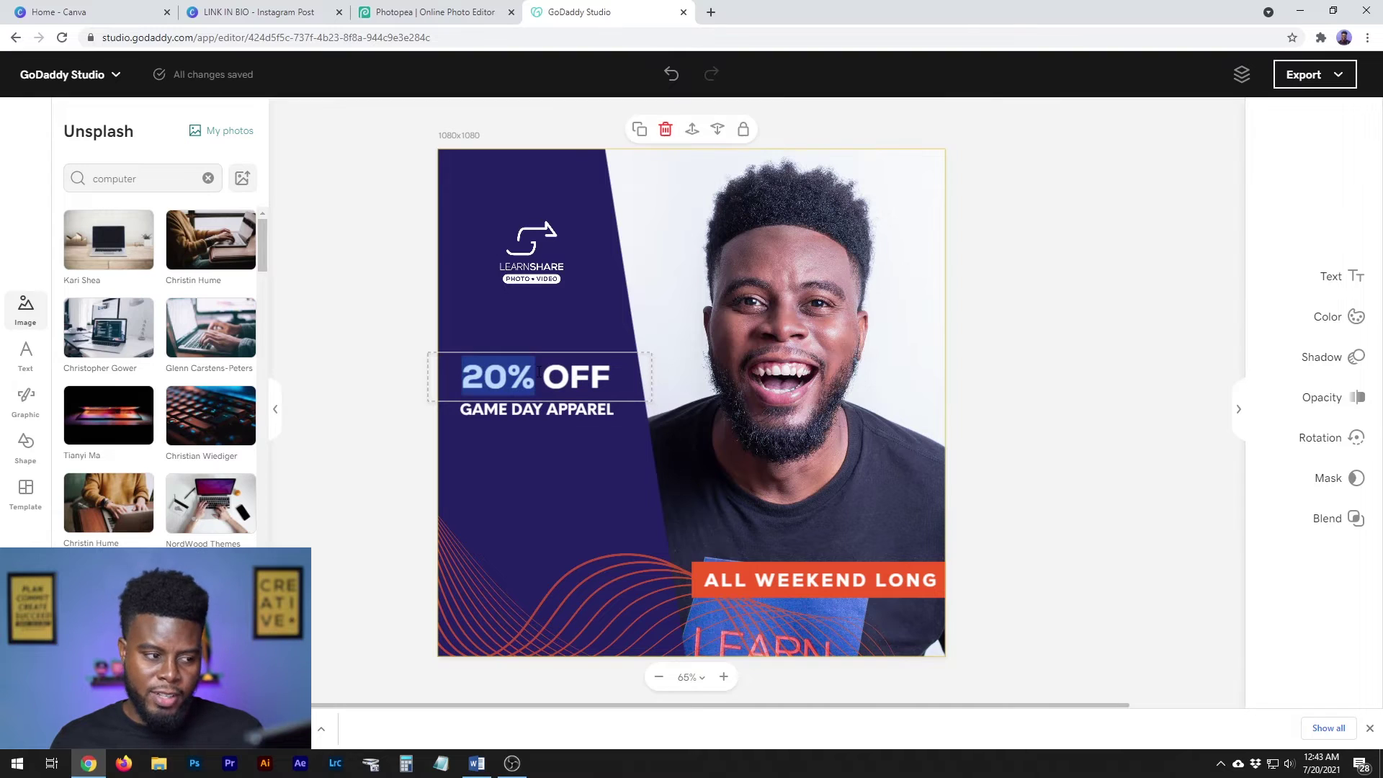
Retype the 20% OFF heading as 'NO / PHOTOSHOP' and shrink it above GAME DAY APPAREL
key(ctrl+a)
text(NO)
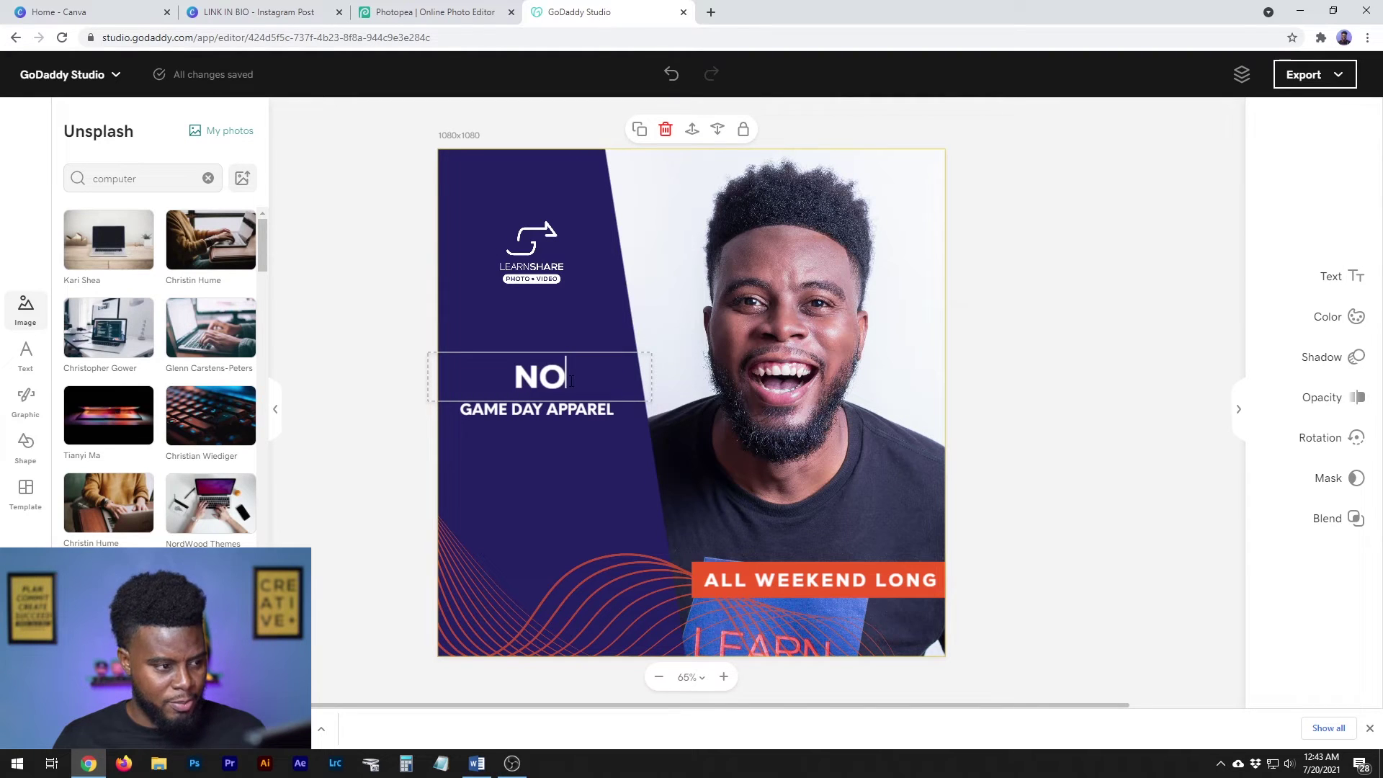
text( PHOTO)
key(BackSpace)
key(BackSpace)
key(BackSpace)
key(BackSpace)
key(BackSpace)
key(Return)
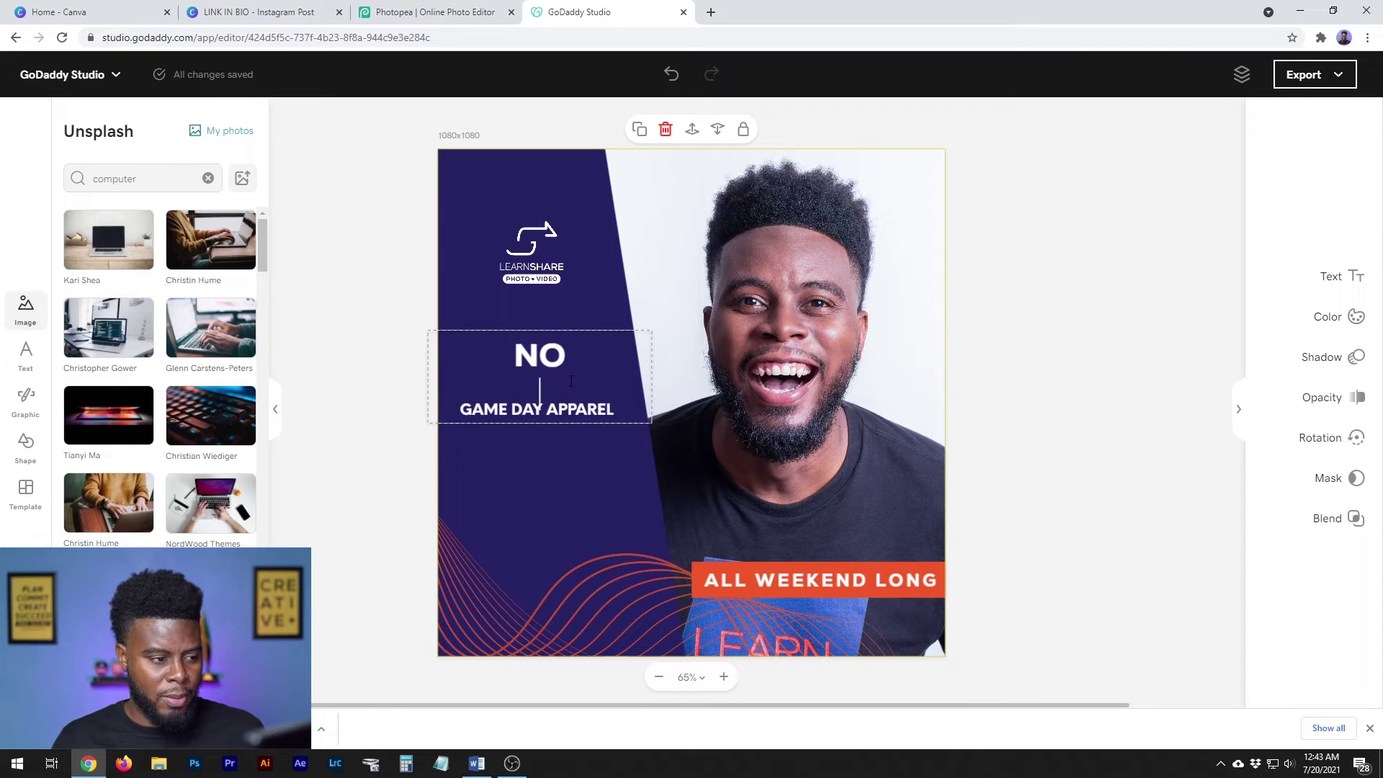
text(PHOTOSHOP)
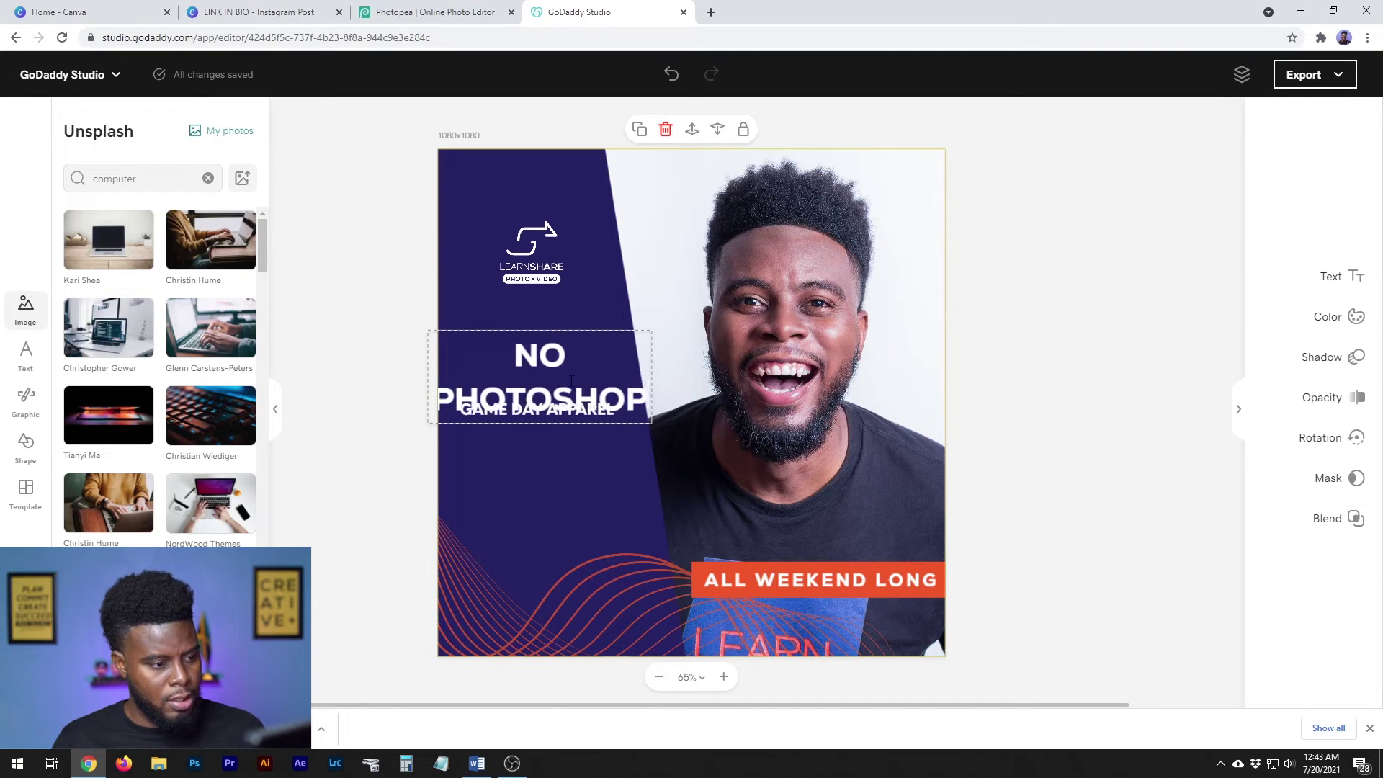
click(395, 307)
click(443, 345)
drag(428, 330, 478, 350)
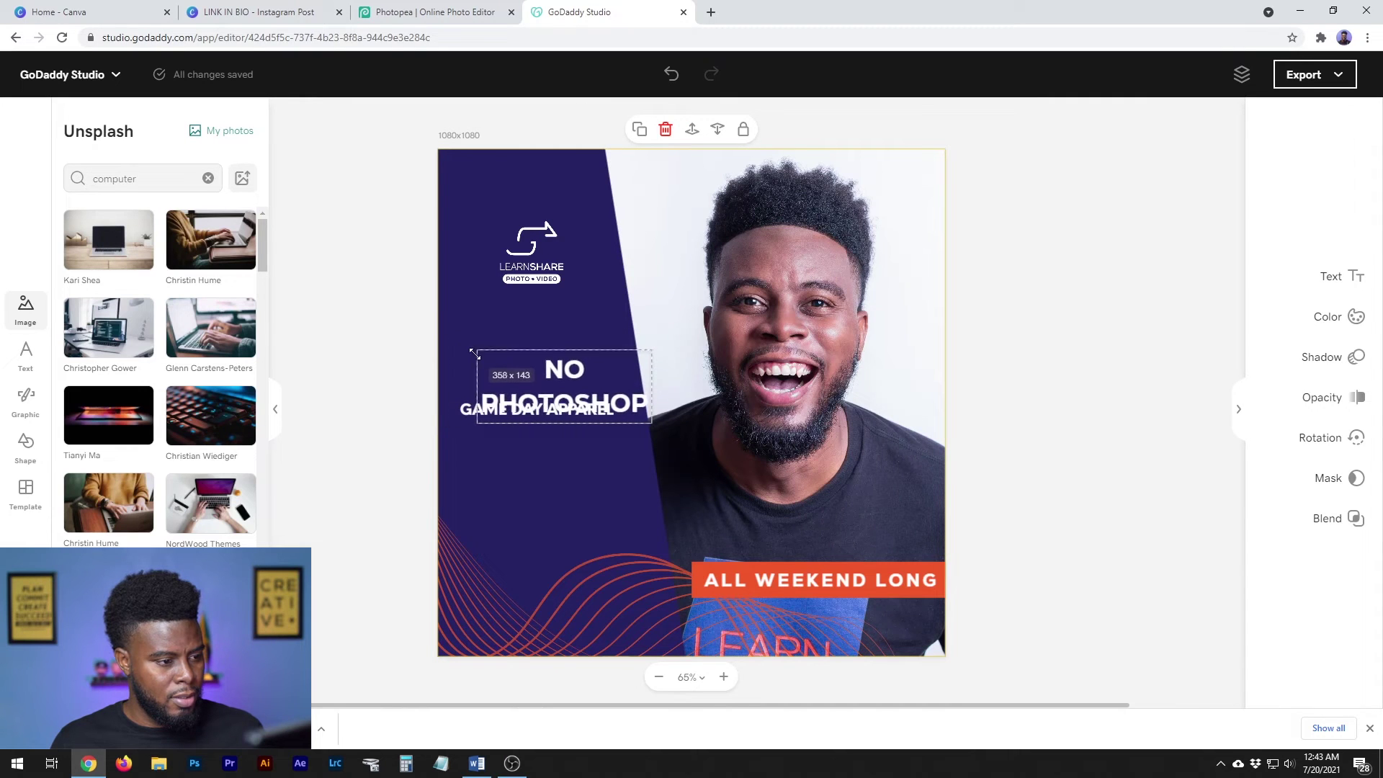
drag(558, 382, 530, 360)
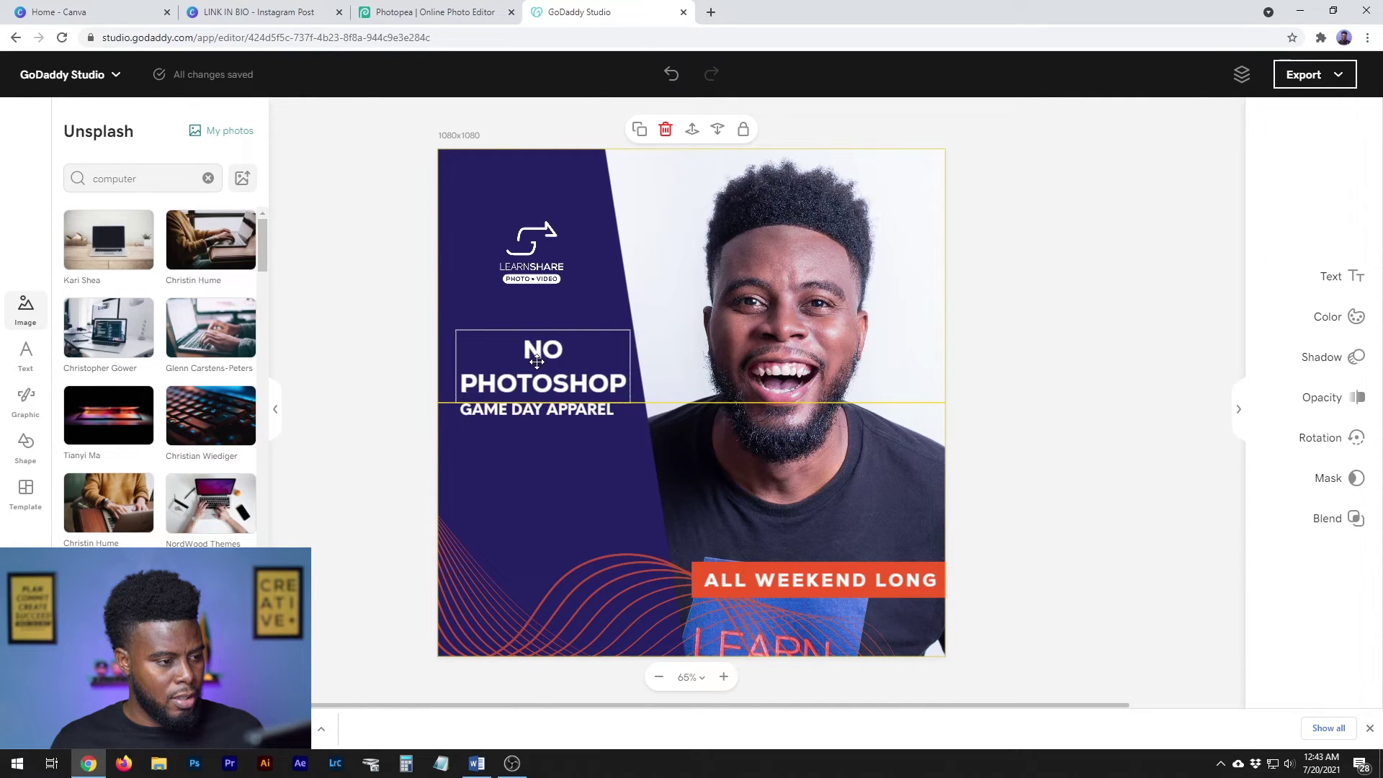
Add 'NO PROBLEM' to the heading and fix its line breaks
double_click(551, 356)
click(617, 381)
key(Return)
text(NO PROBLEM)
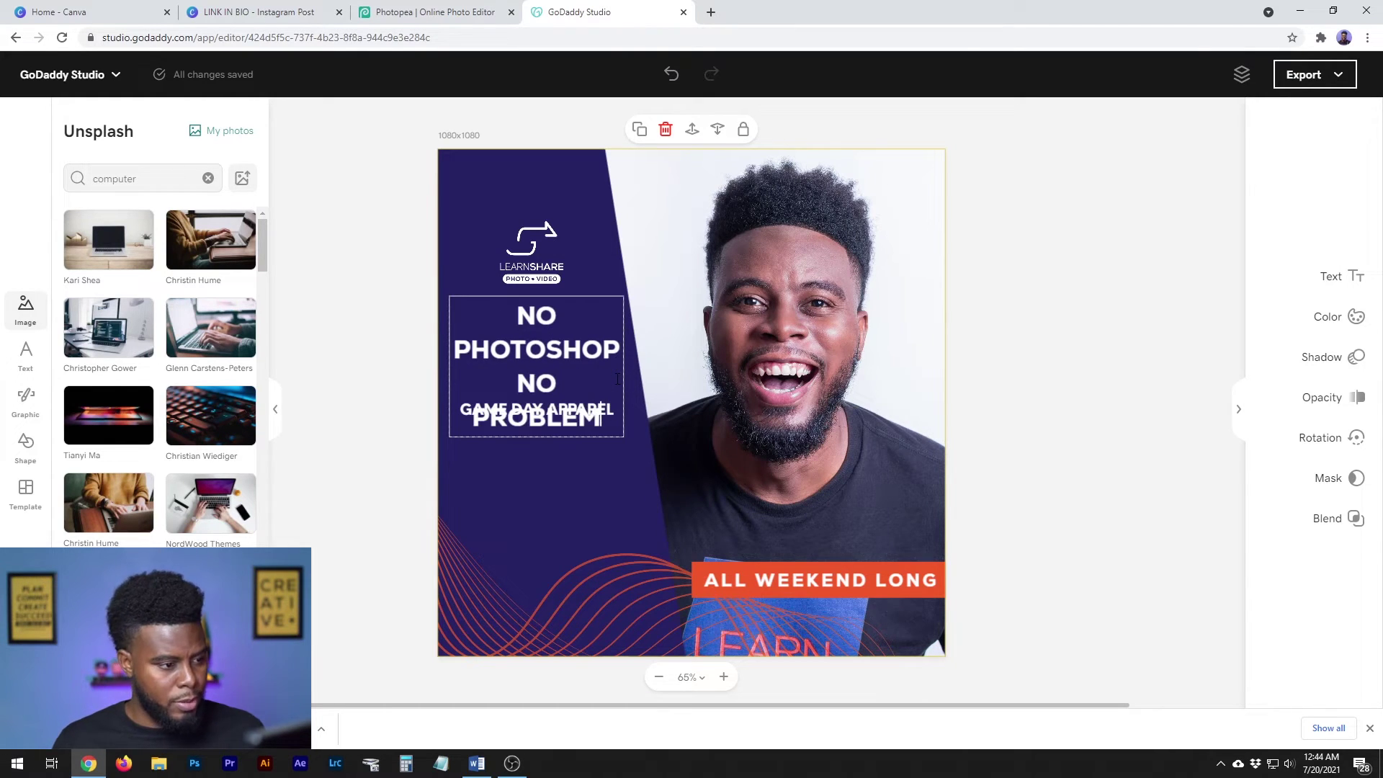
key(Home)
key(BackSpace)
key(Return)
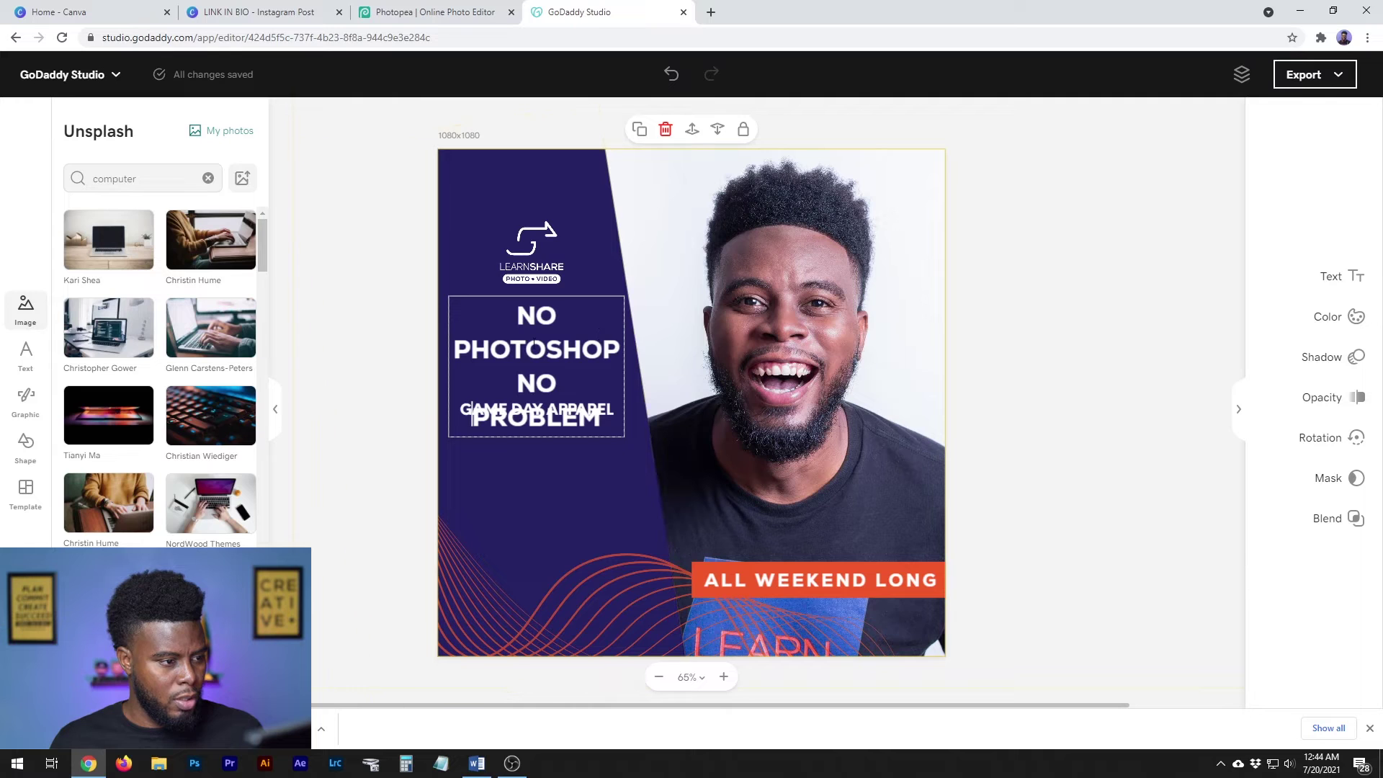
click(458, 348)
key(BackSpace)
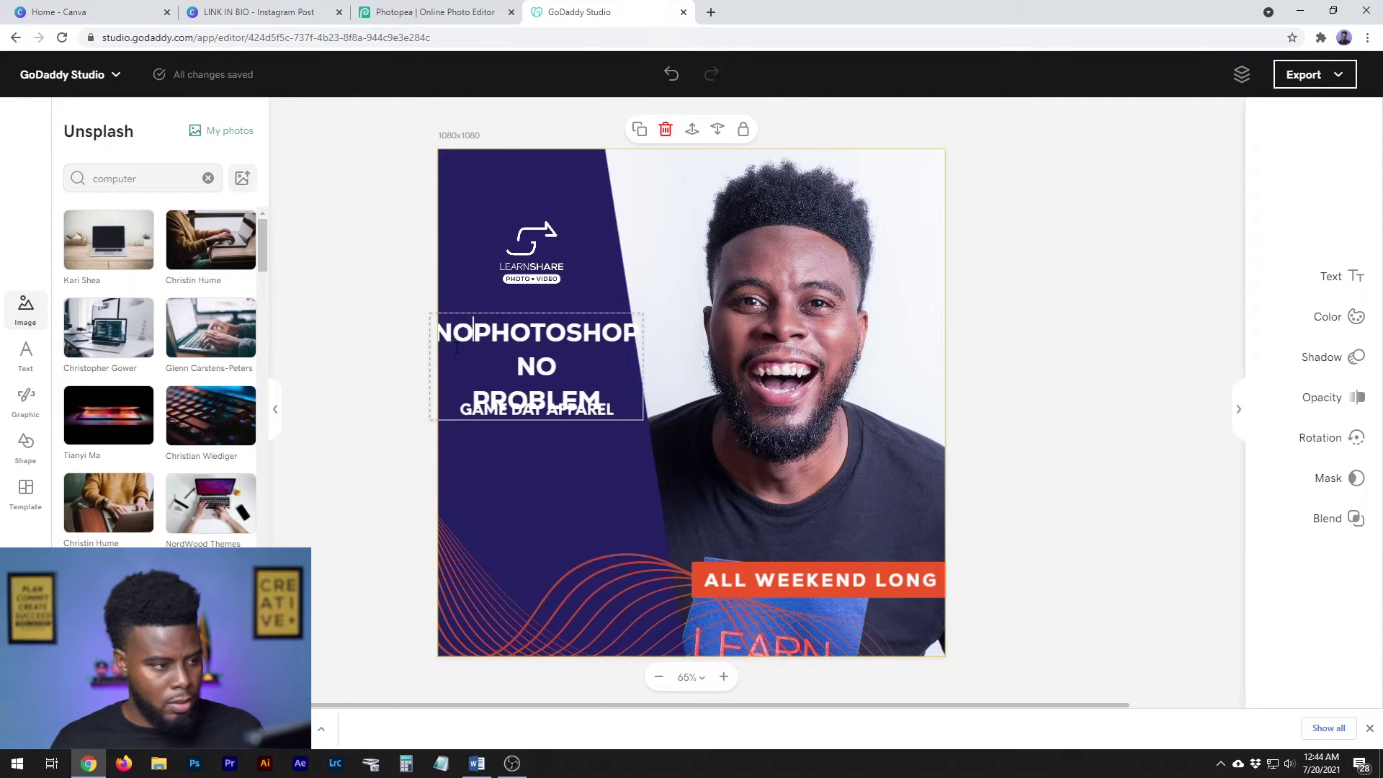
key(Return)
Move the slogan below GAME DAY APPAREL and resize its box to fit
drag(440, 334, 439, 485)
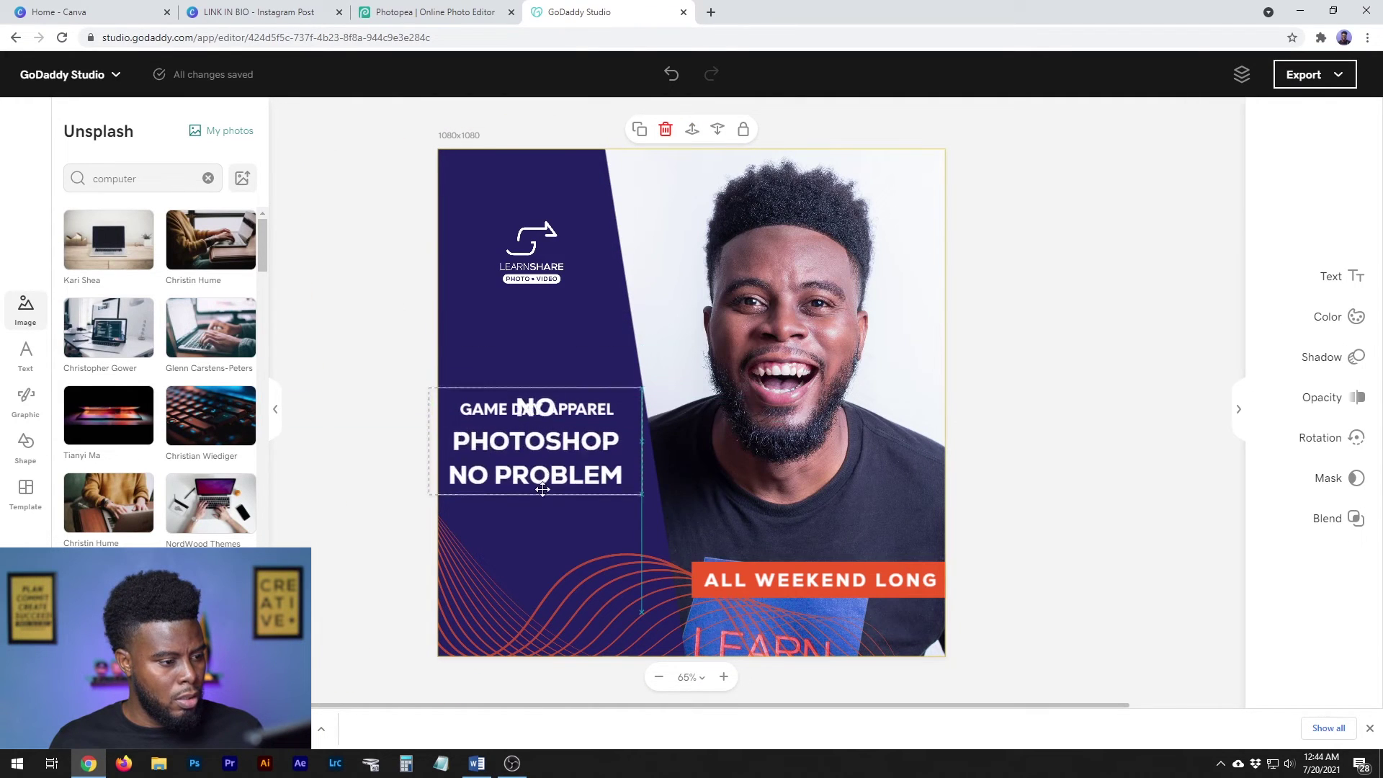
drag(643, 517, 695, 517)
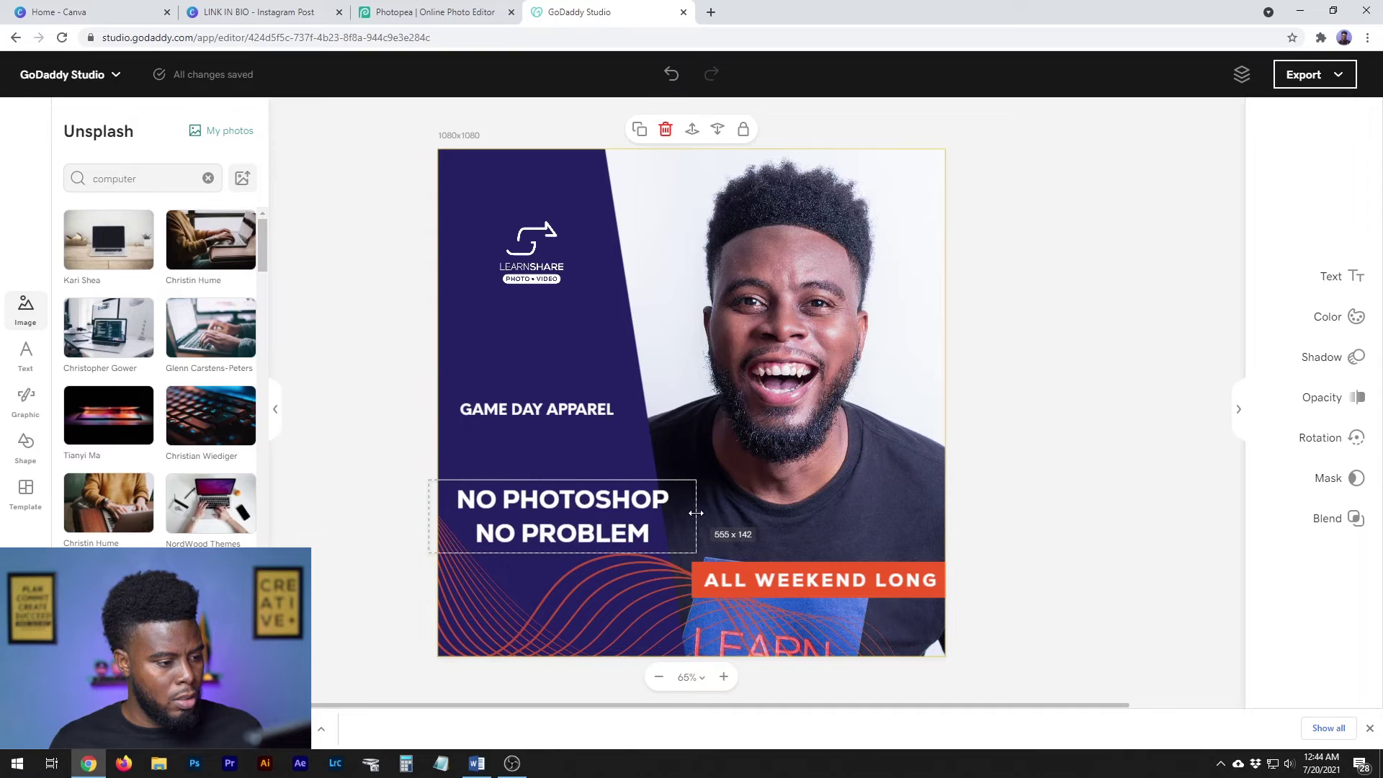
click(578, 514)
click(379, 457)
click(461, 504)
drag(430, 480, 484, 492)
drag(589, 510, 547, 482)
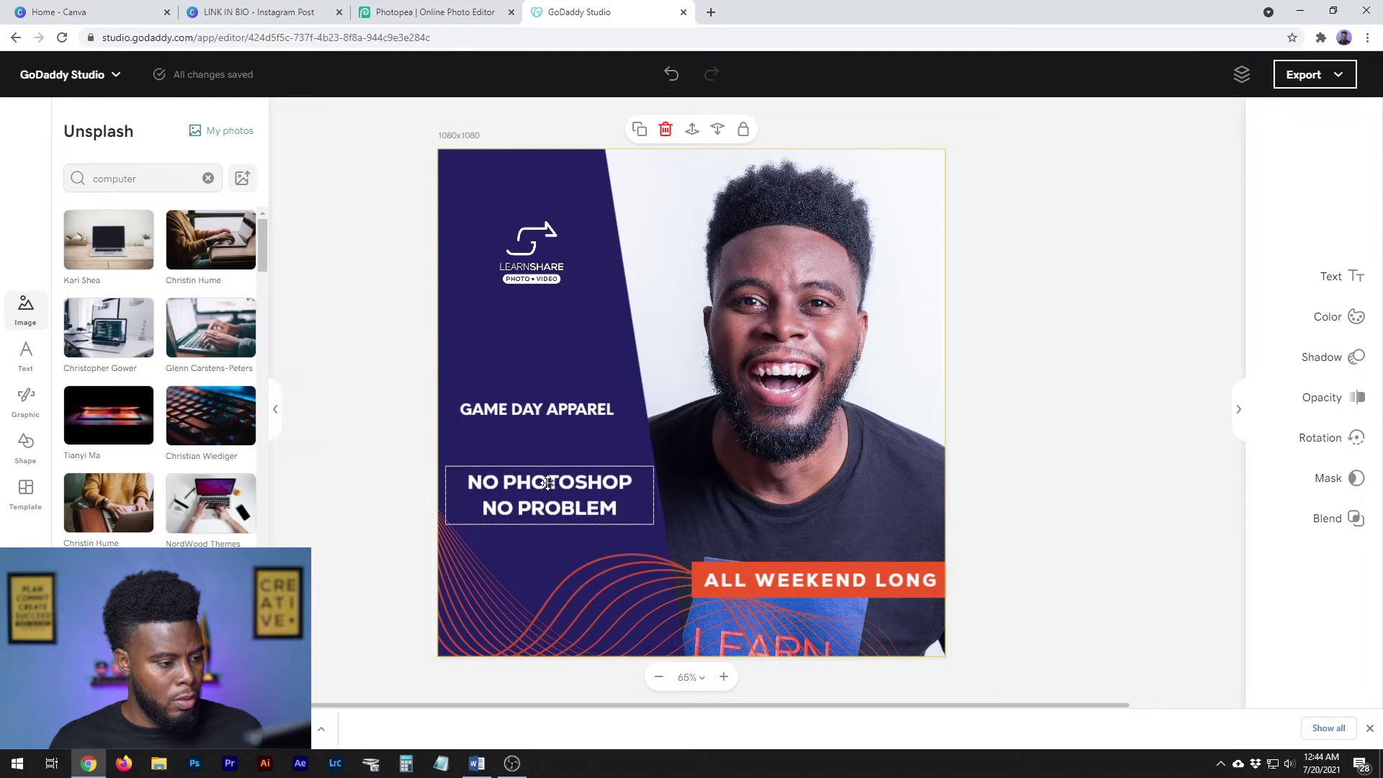
click(527, 409)
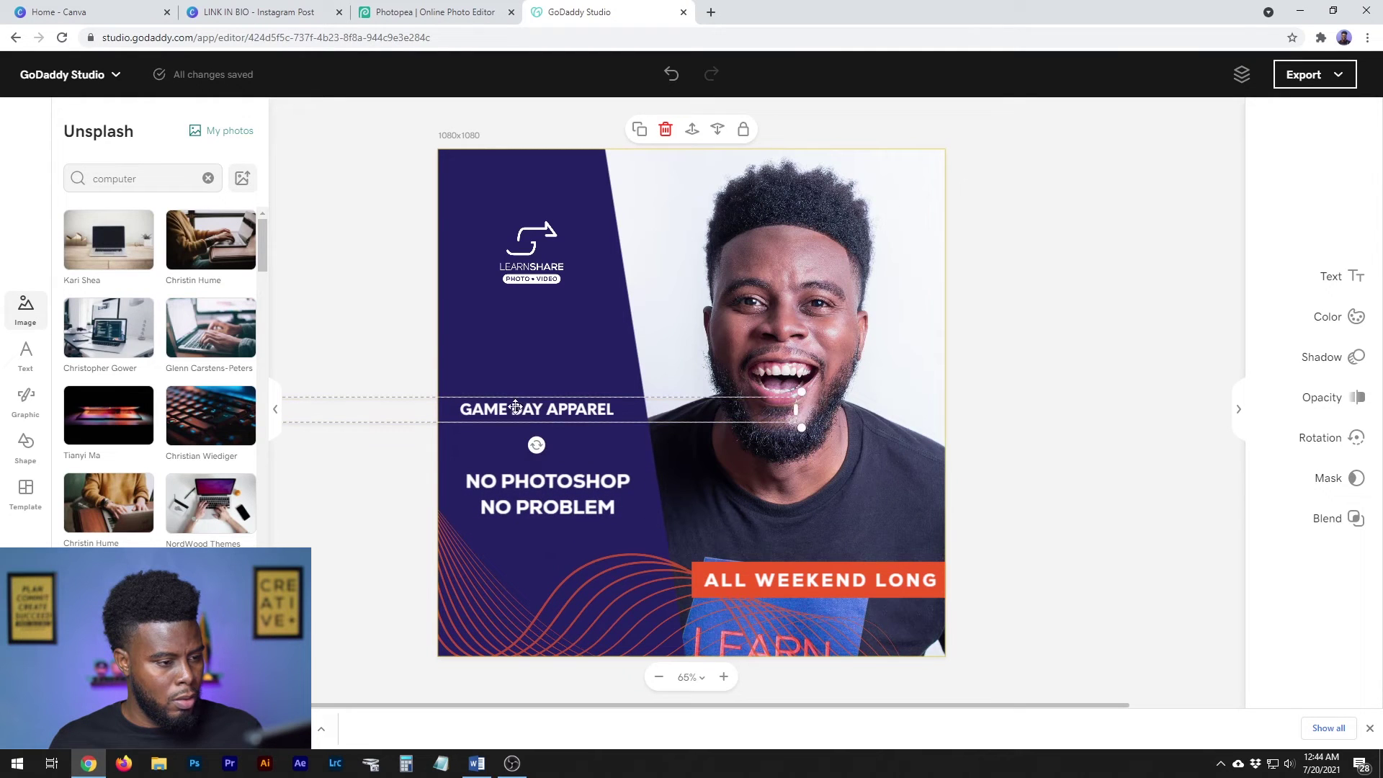
Retype the tagline as 'GET CREATIVE WITH JUST AN INTERNET CONNECTION', resized and snapped to the panel centre
mouse_move(815, 396)
mouse_down()
mouse_move(499, 406)
mouse_move(587, 346)
mouse_up()
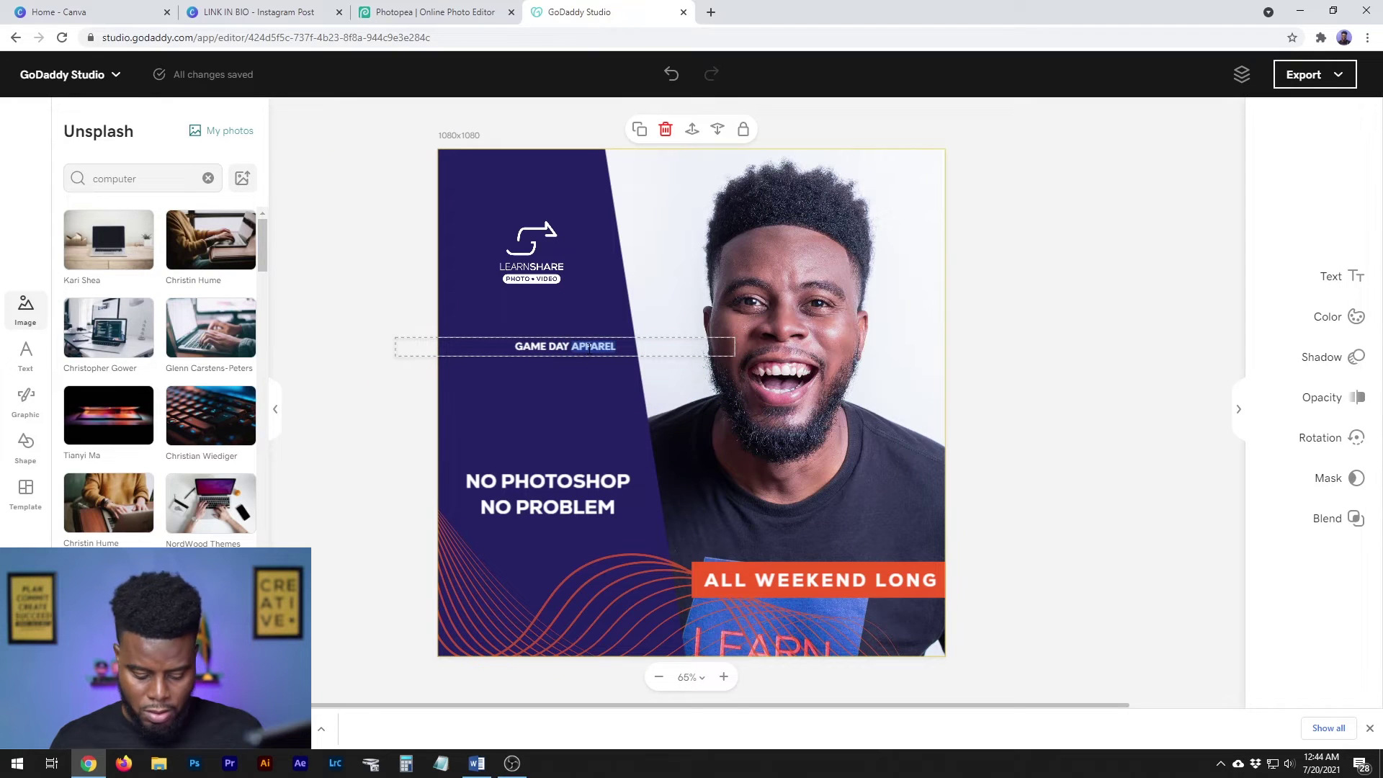
text(GET CREATIVE)
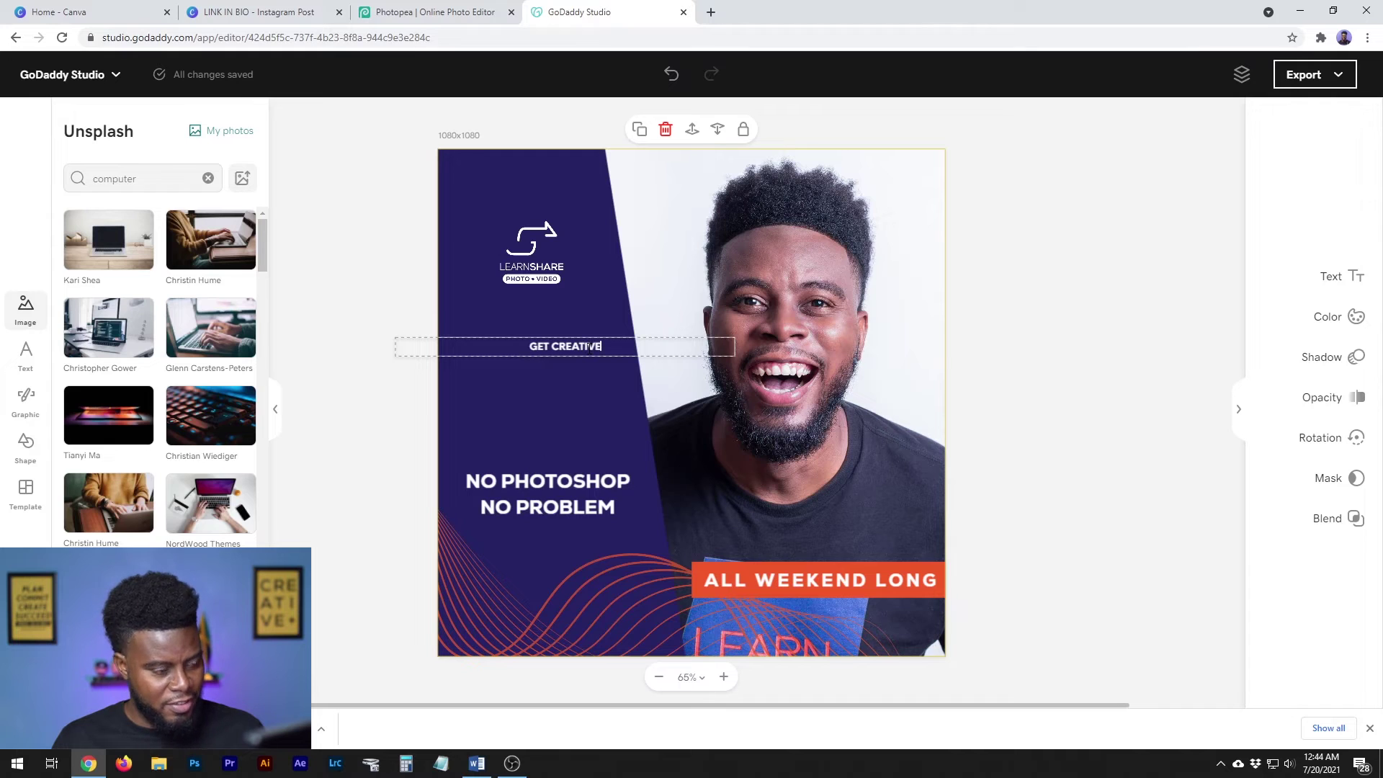
text( WITH JUST A)
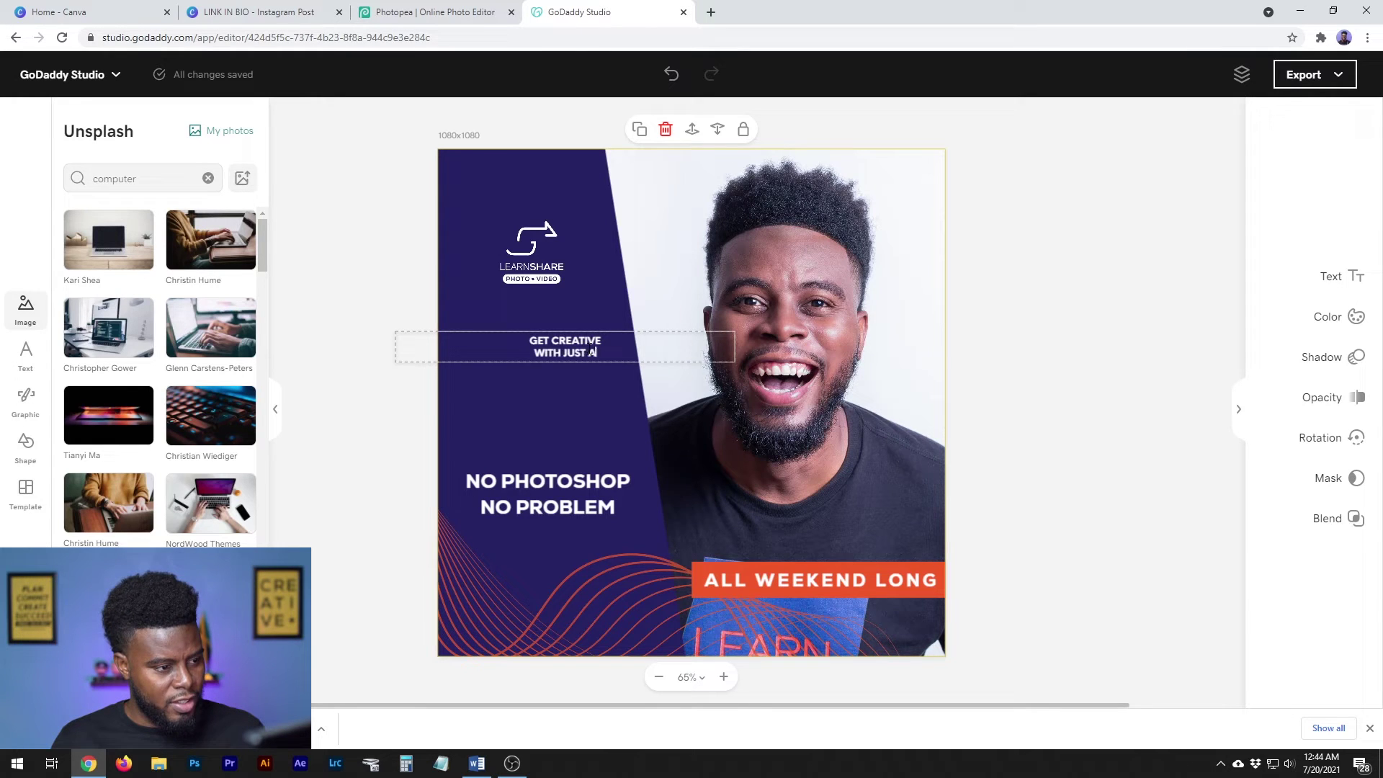
text(N INTERNET CONNECTION)
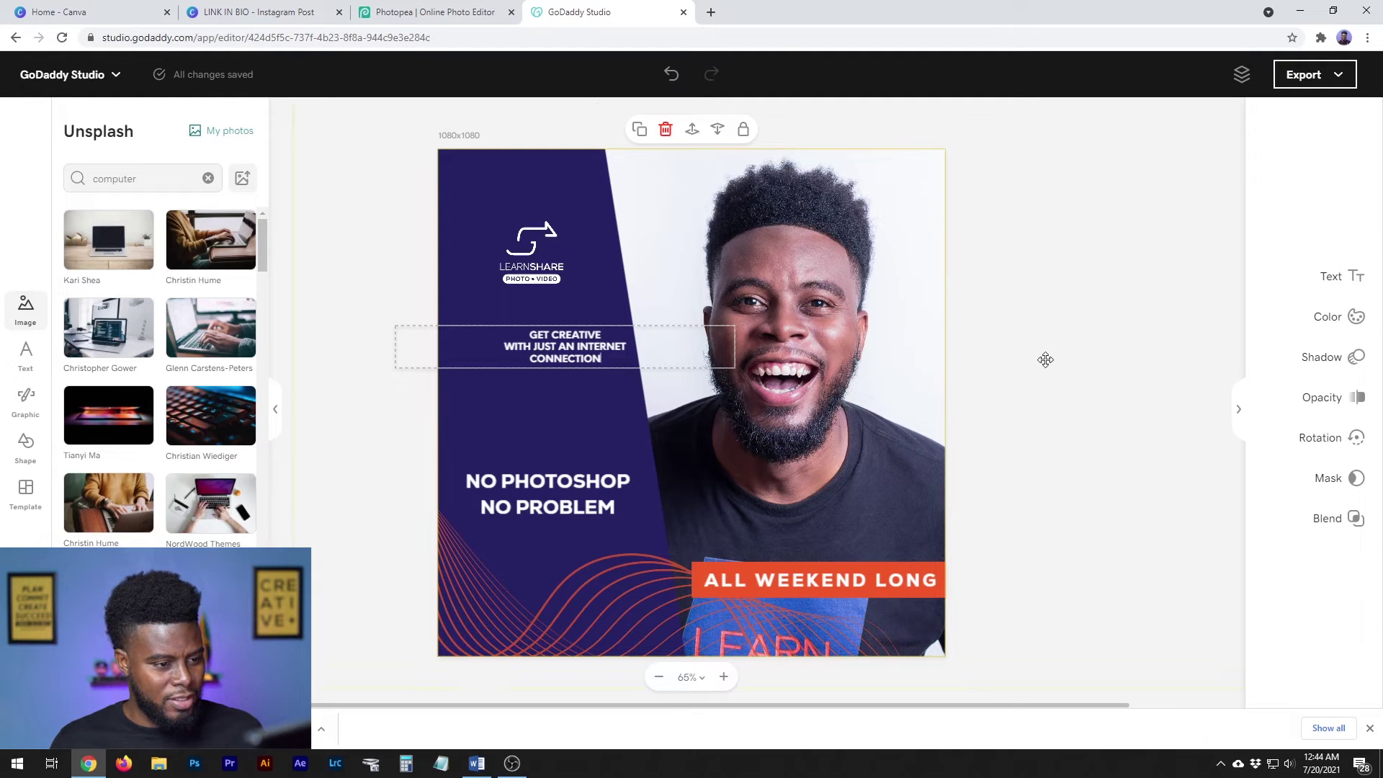
mouse_move(735, 346)
mouse_down()
mouse_move(560, 356)
mouse_move(617, 356)
mouse_up()
mouse_move(490, 339)
mouse_down()
mouse_move(541, 351)
mouse_move(547, 371)
mouse_up()
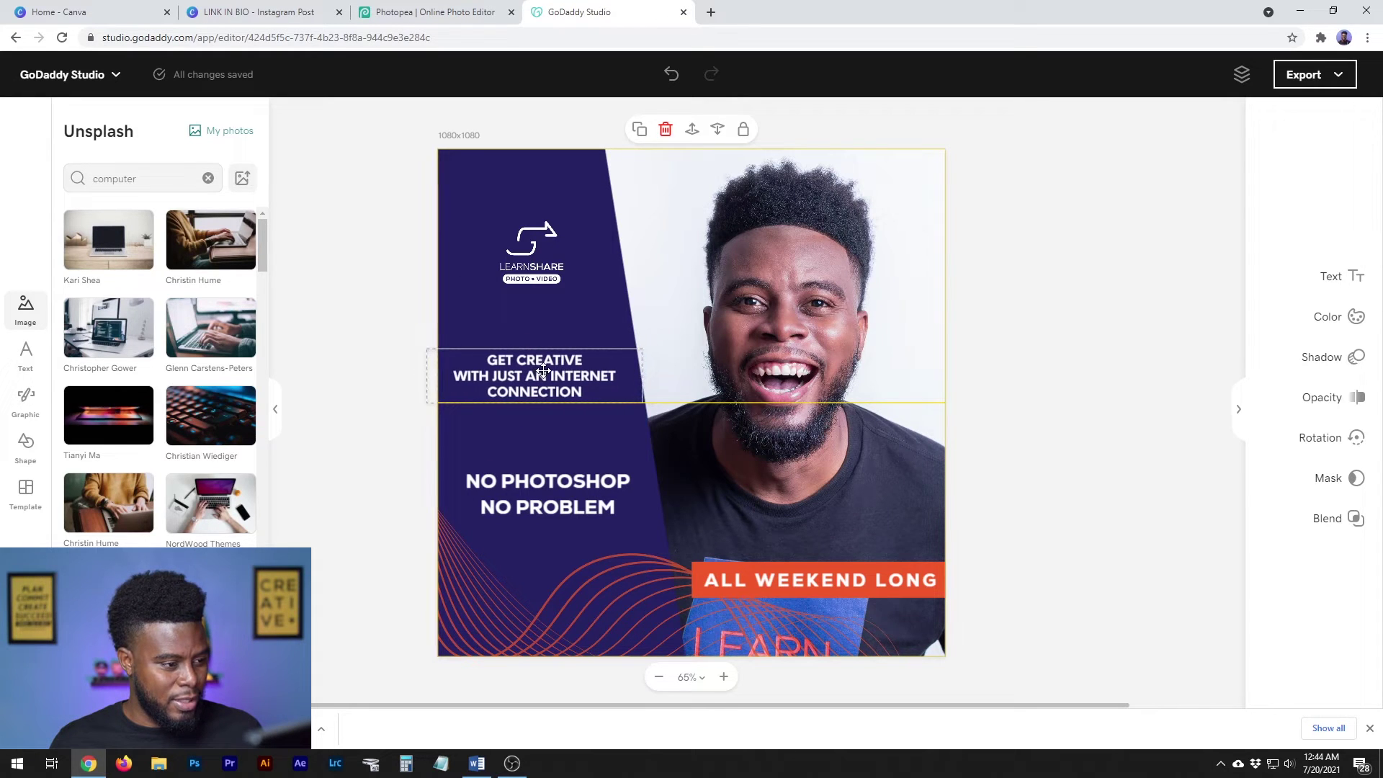
mouse_move(548, 371)
mouse_down()
mouse_move(572, 372)
mouse_move(558, 372)
mouse_up()
shift+click(534, 259)
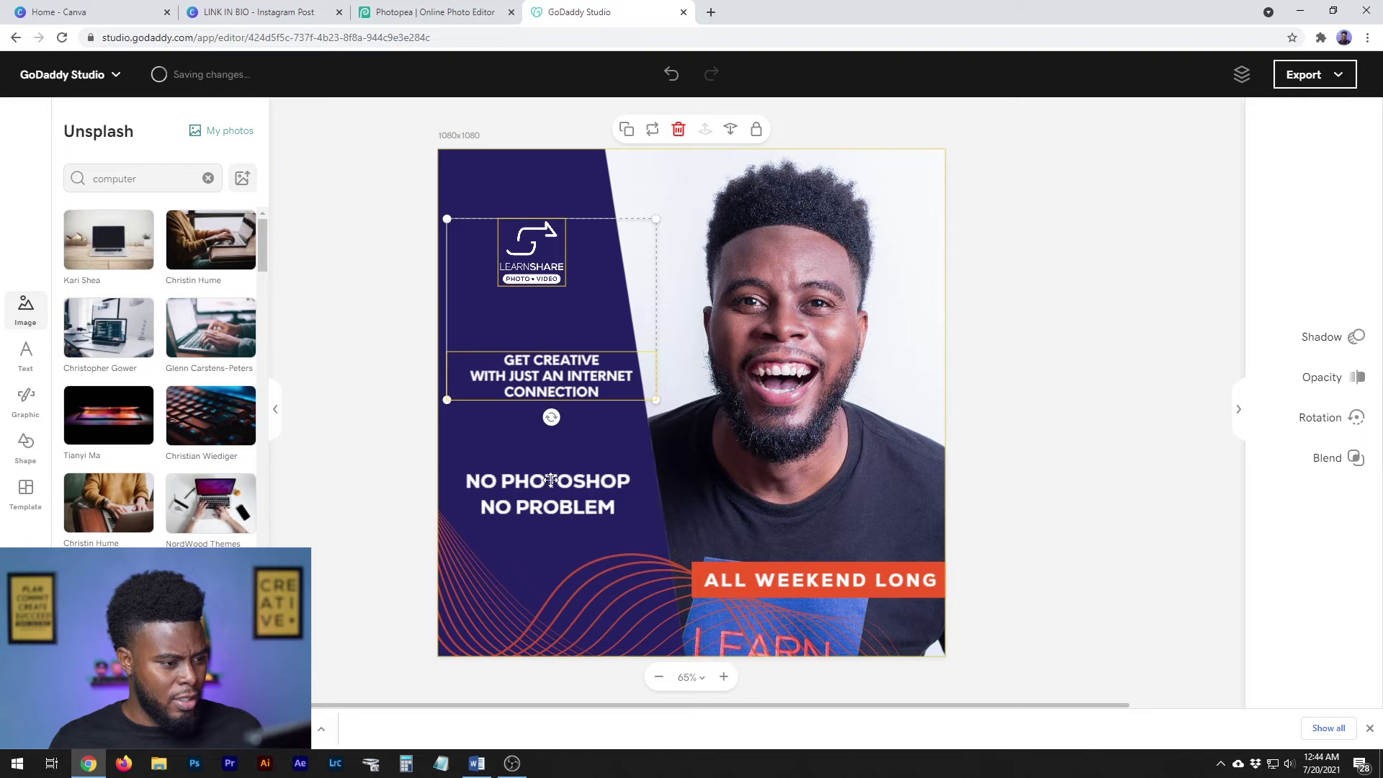
Nudge the logo, GET CREATIVE tagline and headline so they share one centre line
shift+click(552, 478)
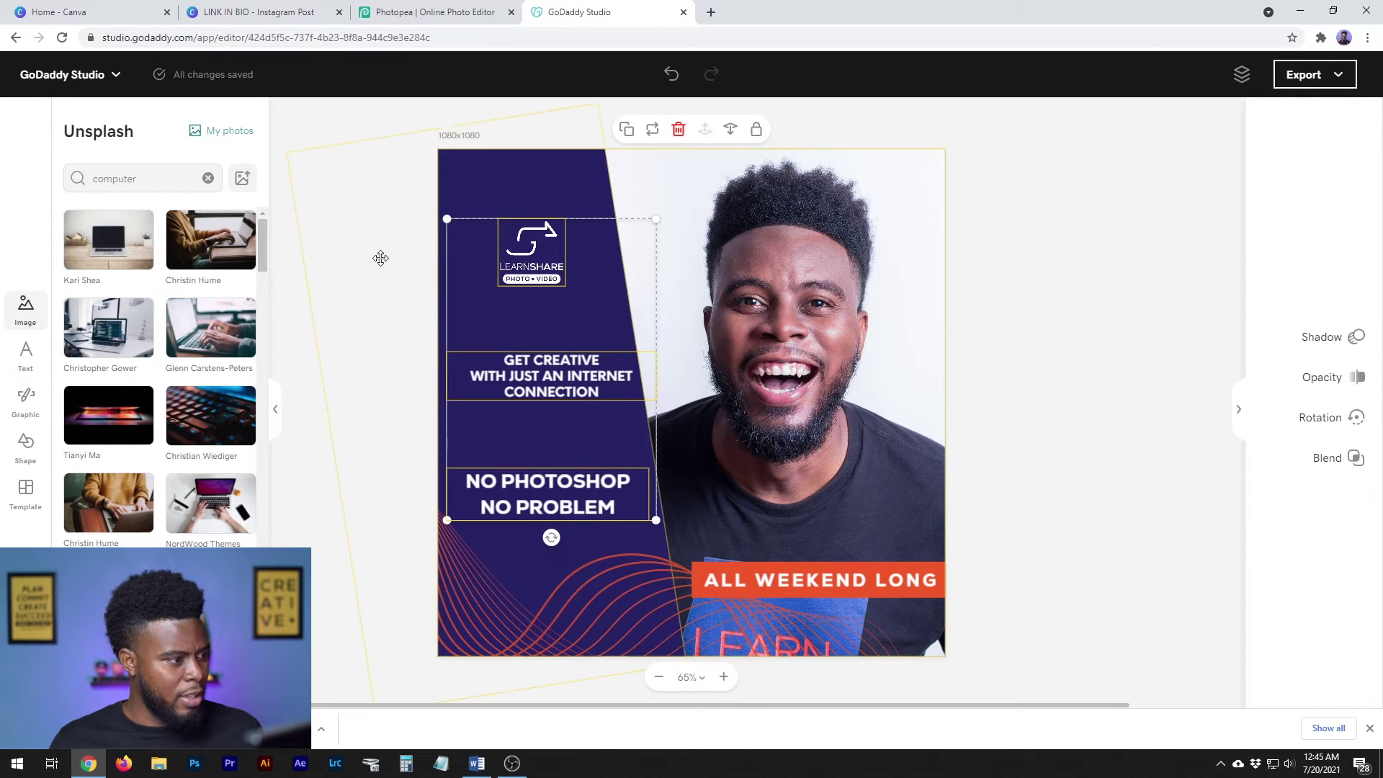
click(1040, 271)
drag(517, 254, 533, 254)
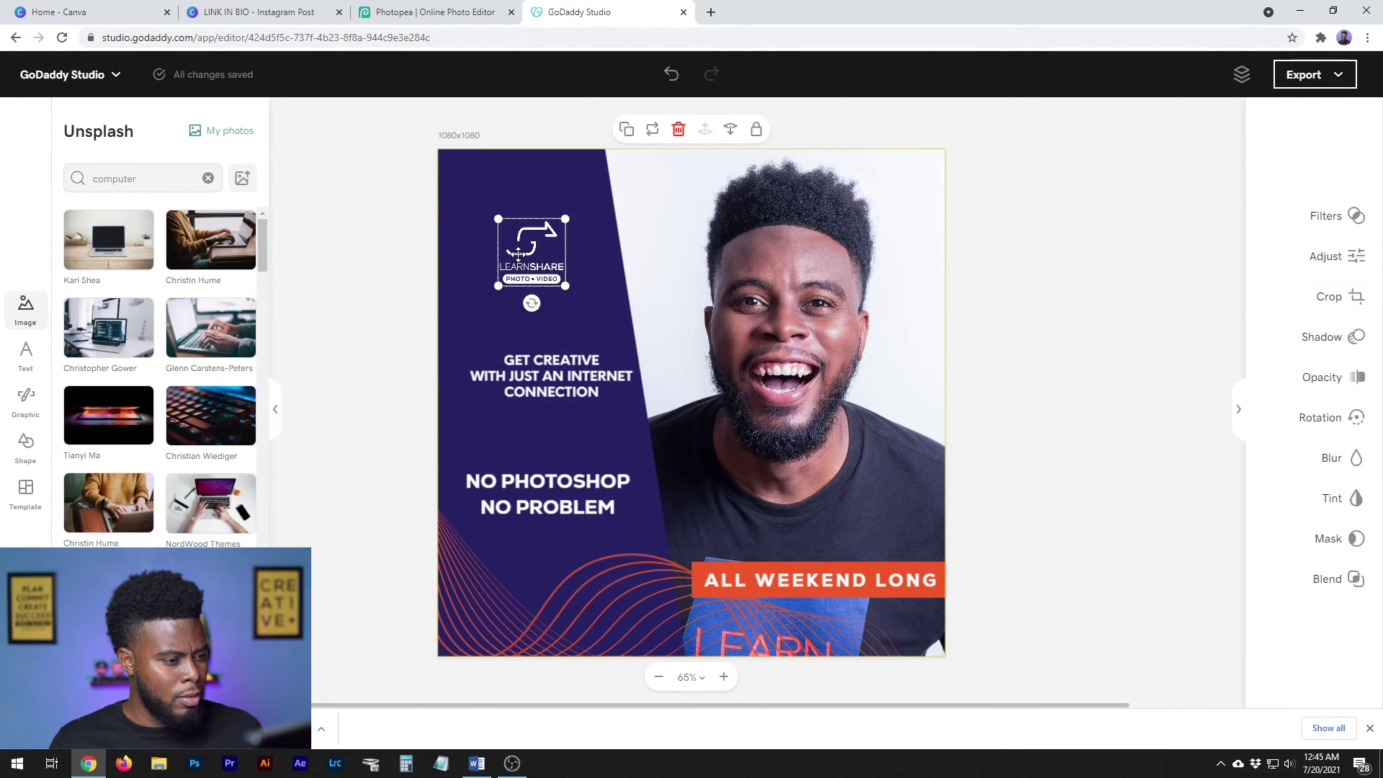
click(558, 374)
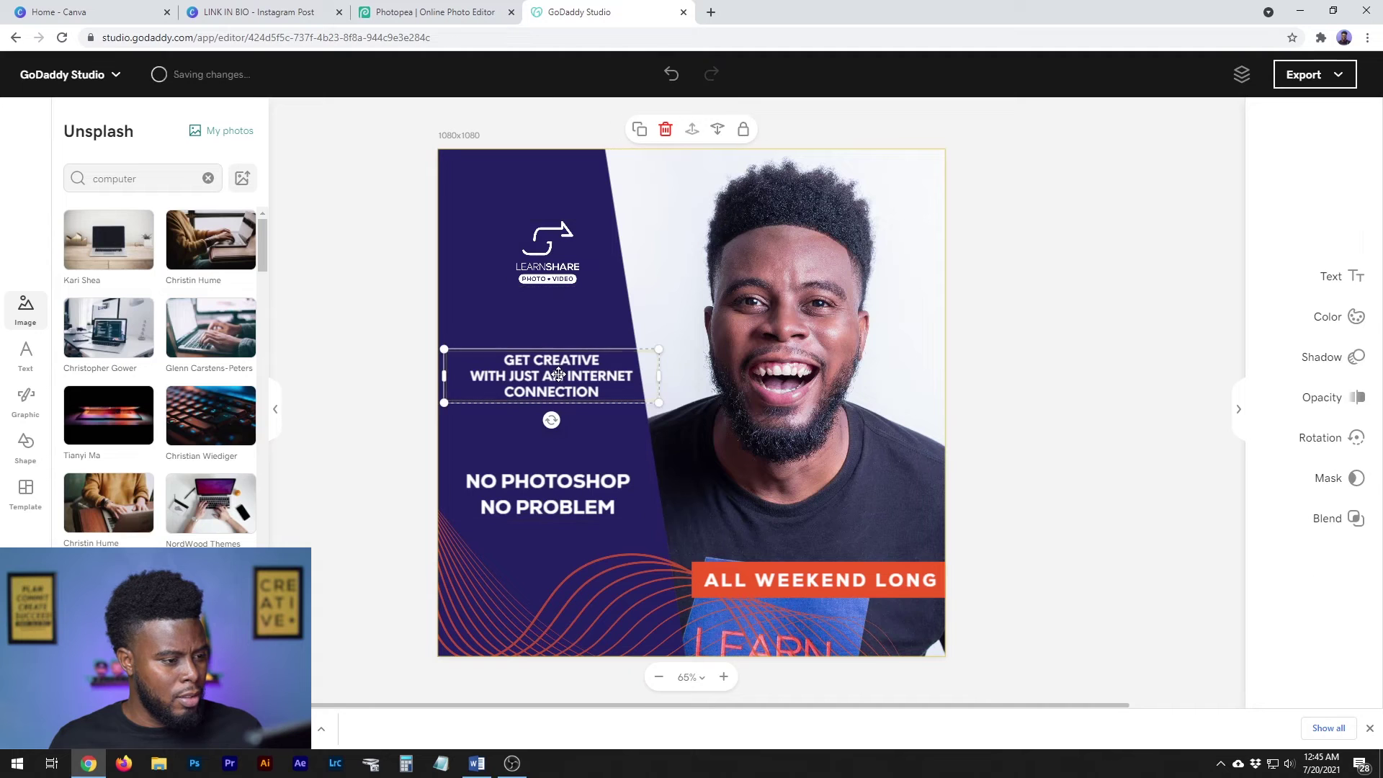
drag(558, 375, 548, 375)
click(530, 258)
key(shift+Left)
key(shift+Left)
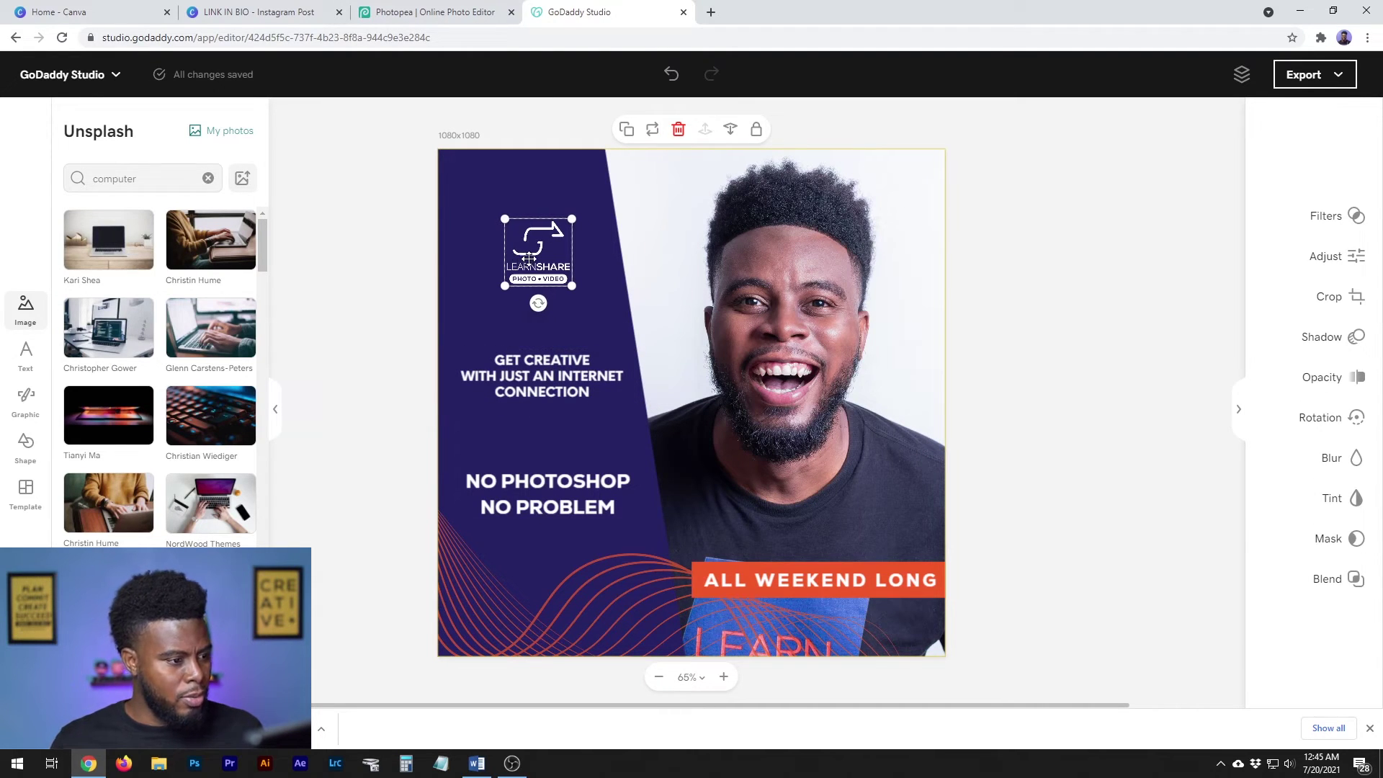
click(568, 495)
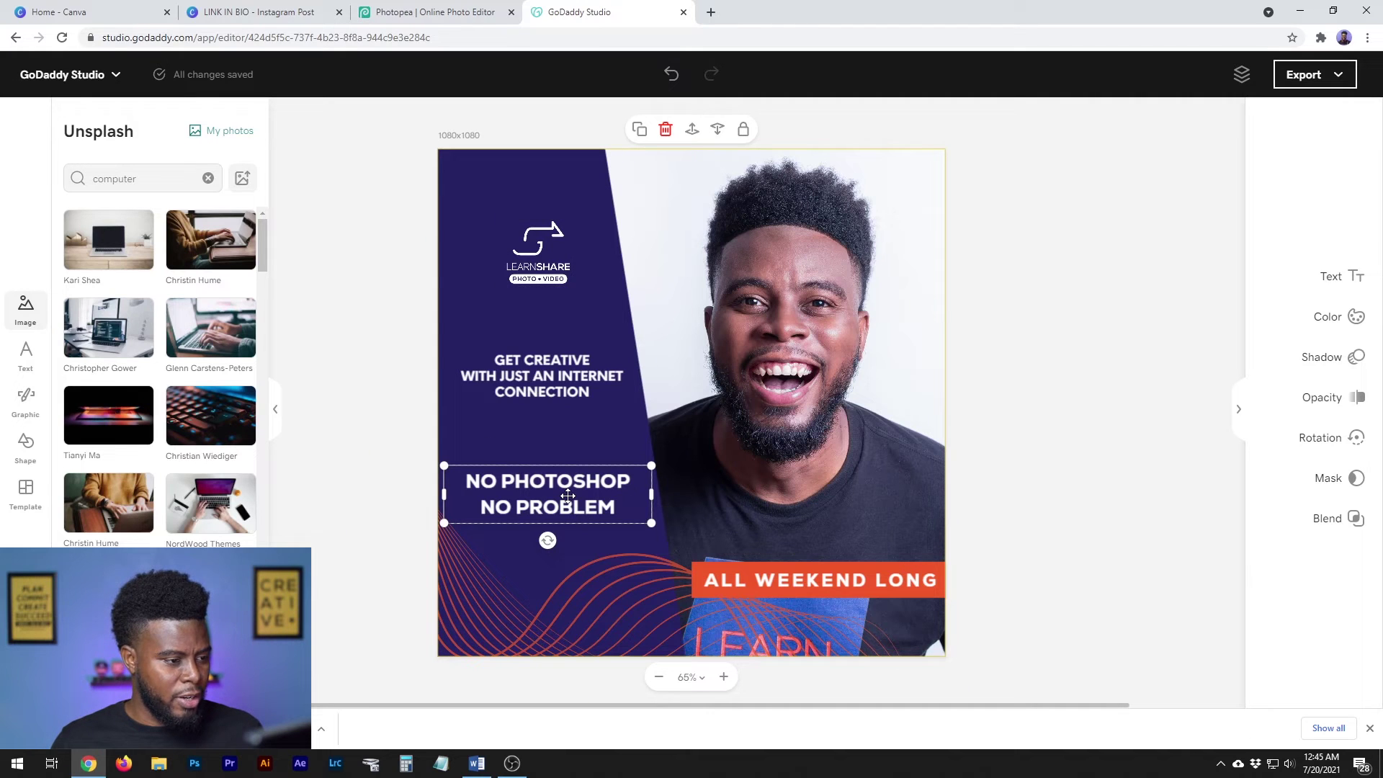
key(shift+Left)
key(shift+Left)
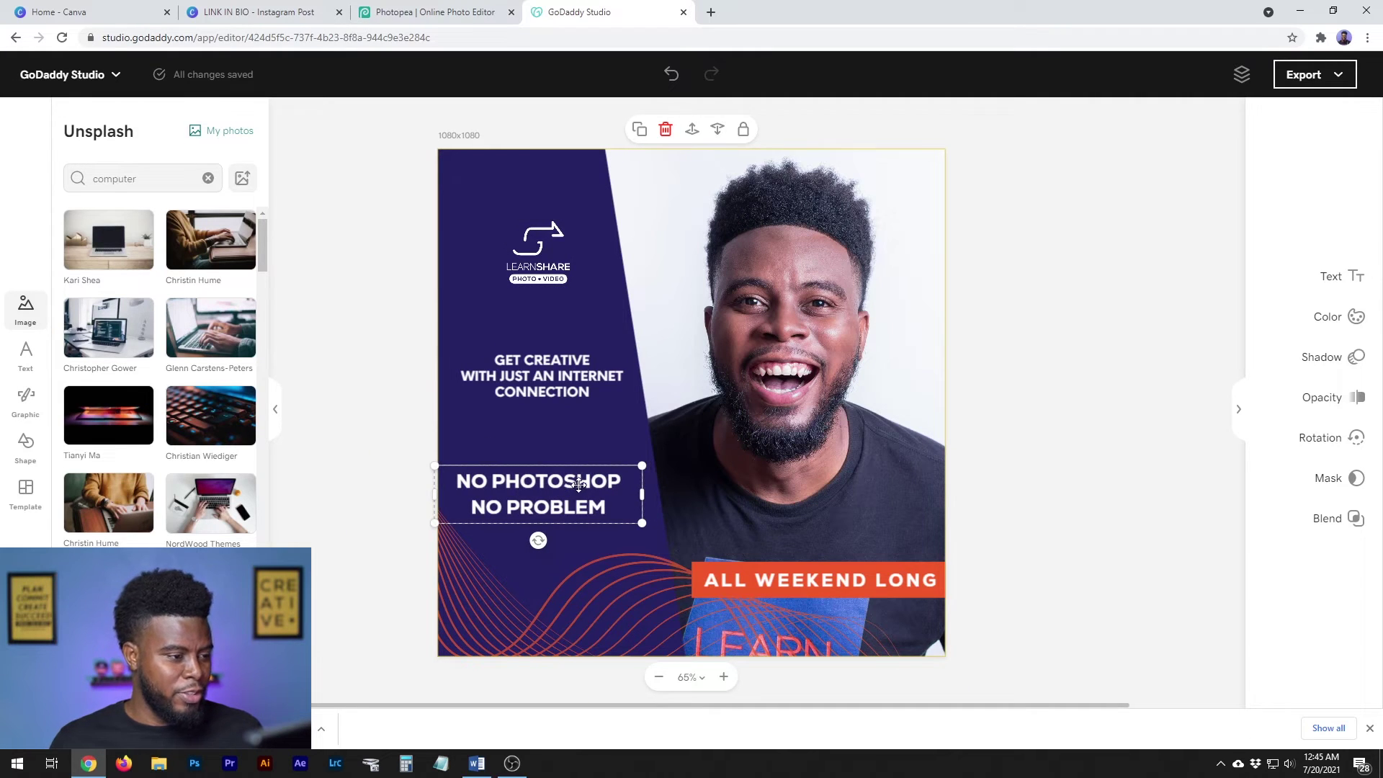
Select the GET CREATIVE tagline and expand its Text settings
click(546, 373)
double_click(548, 374)
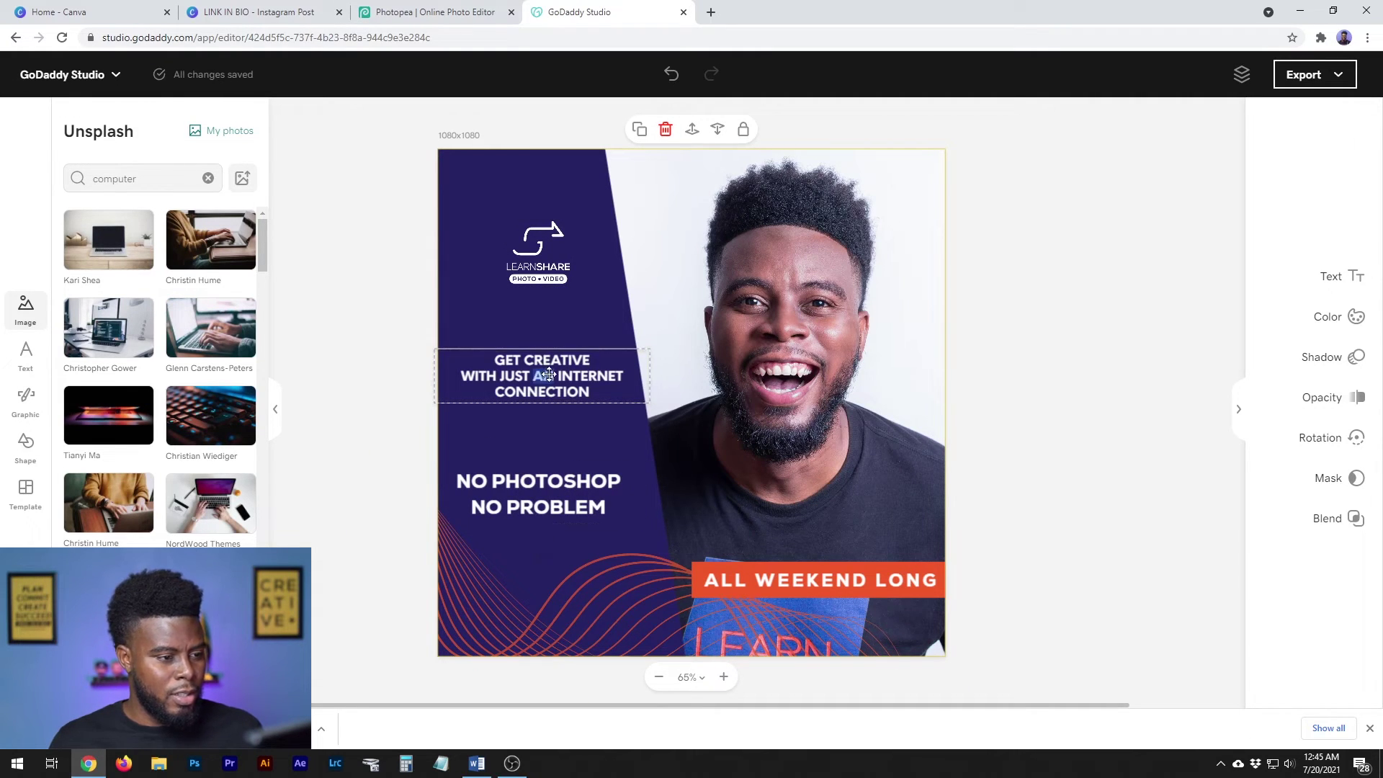
click(1018, 393)
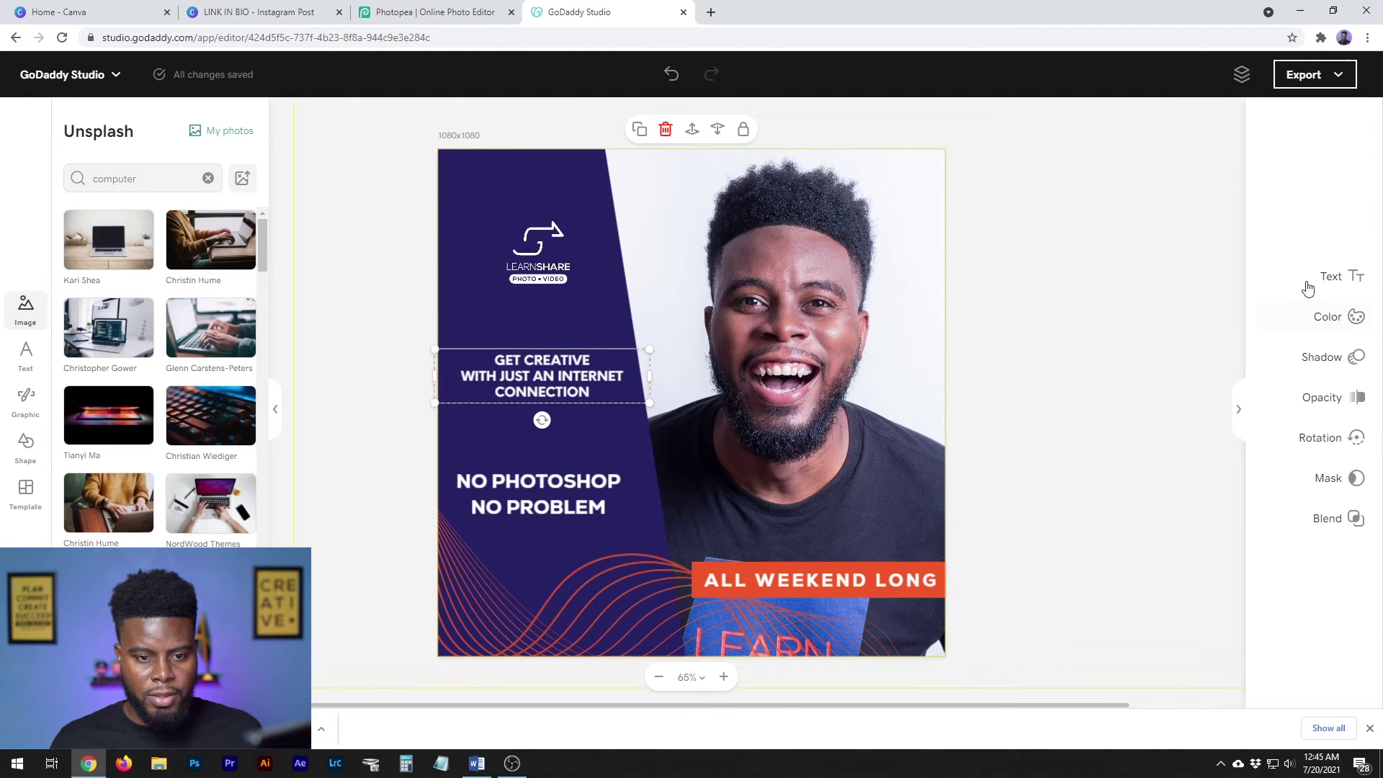
click(1338, 278)
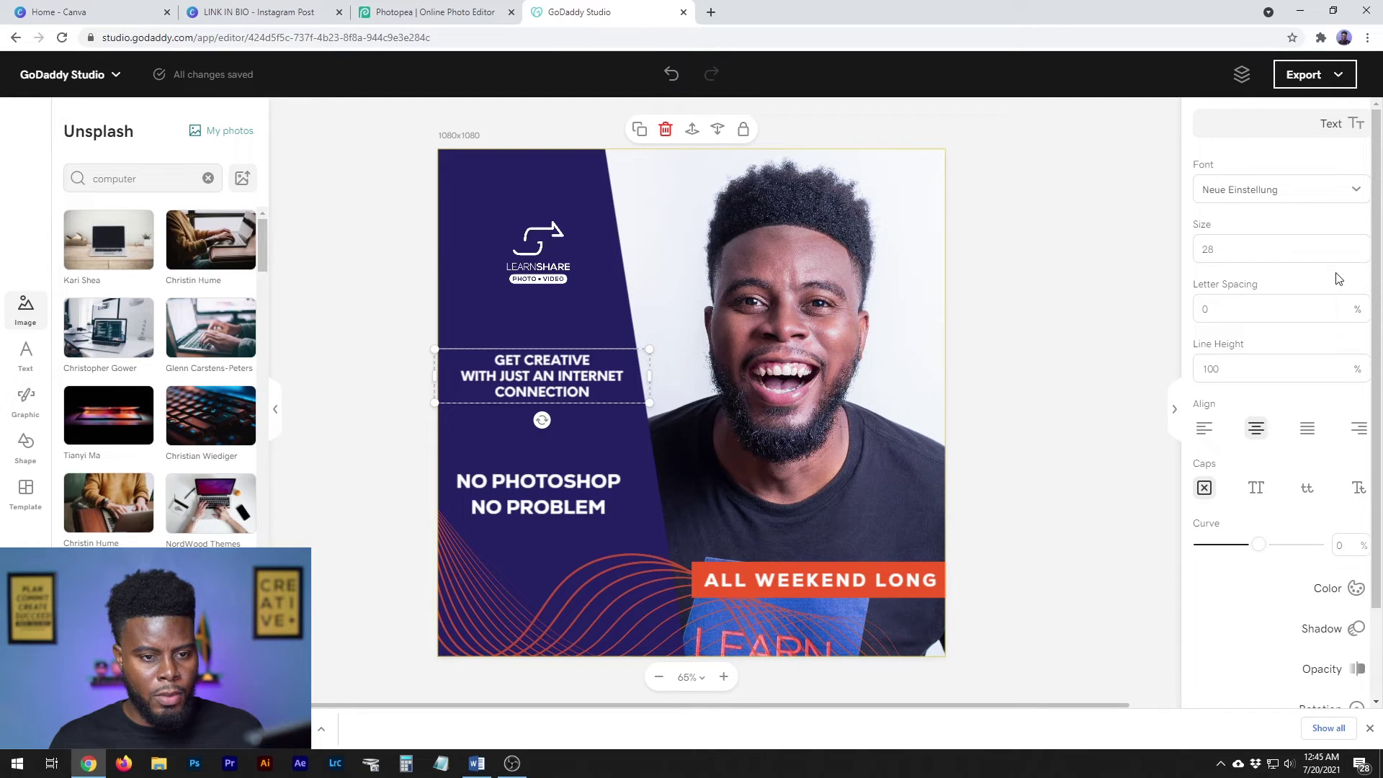
Reduce the GET CREATIVE tagline's font size by one step
click(1270, 244)
key(Down)
key(Down)
key(Down)
key(Down)
key(Down)
key(Down)
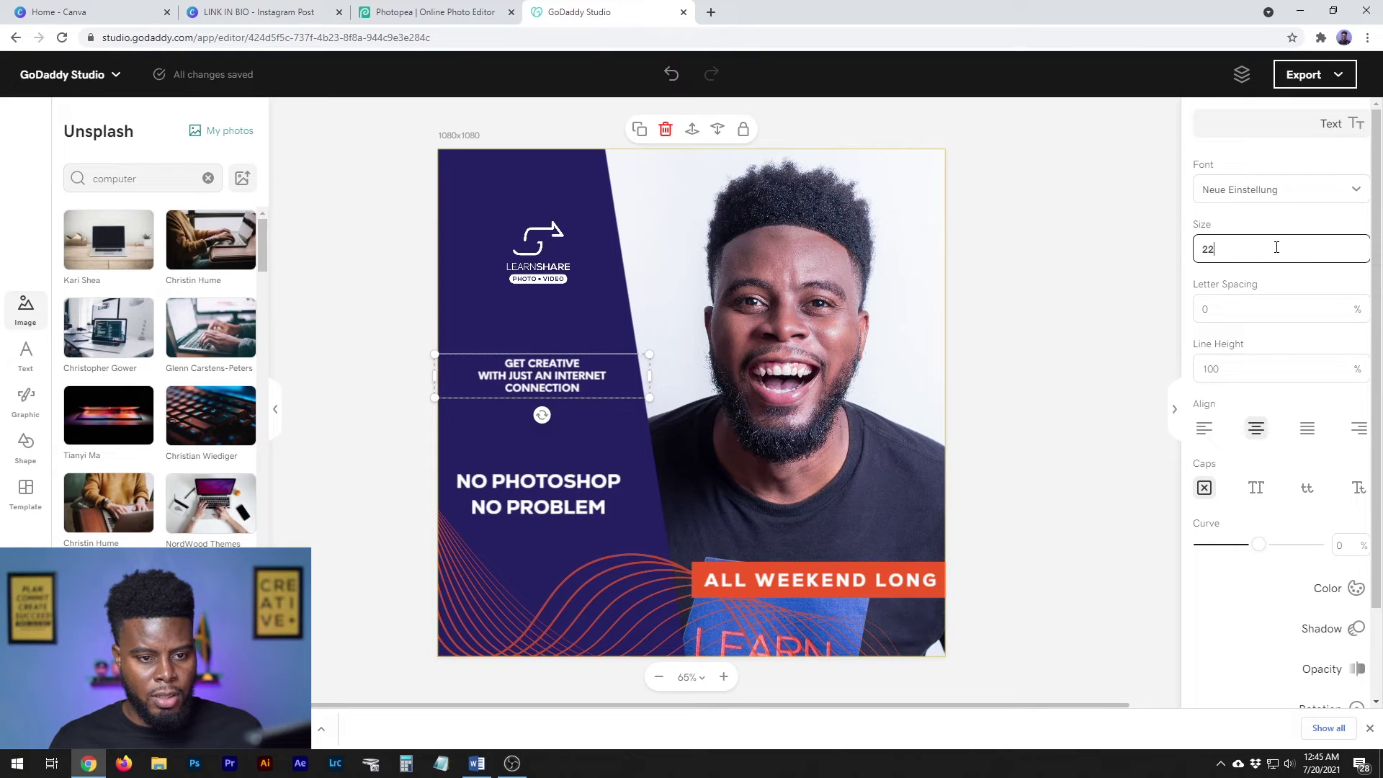
click(1358, 137)
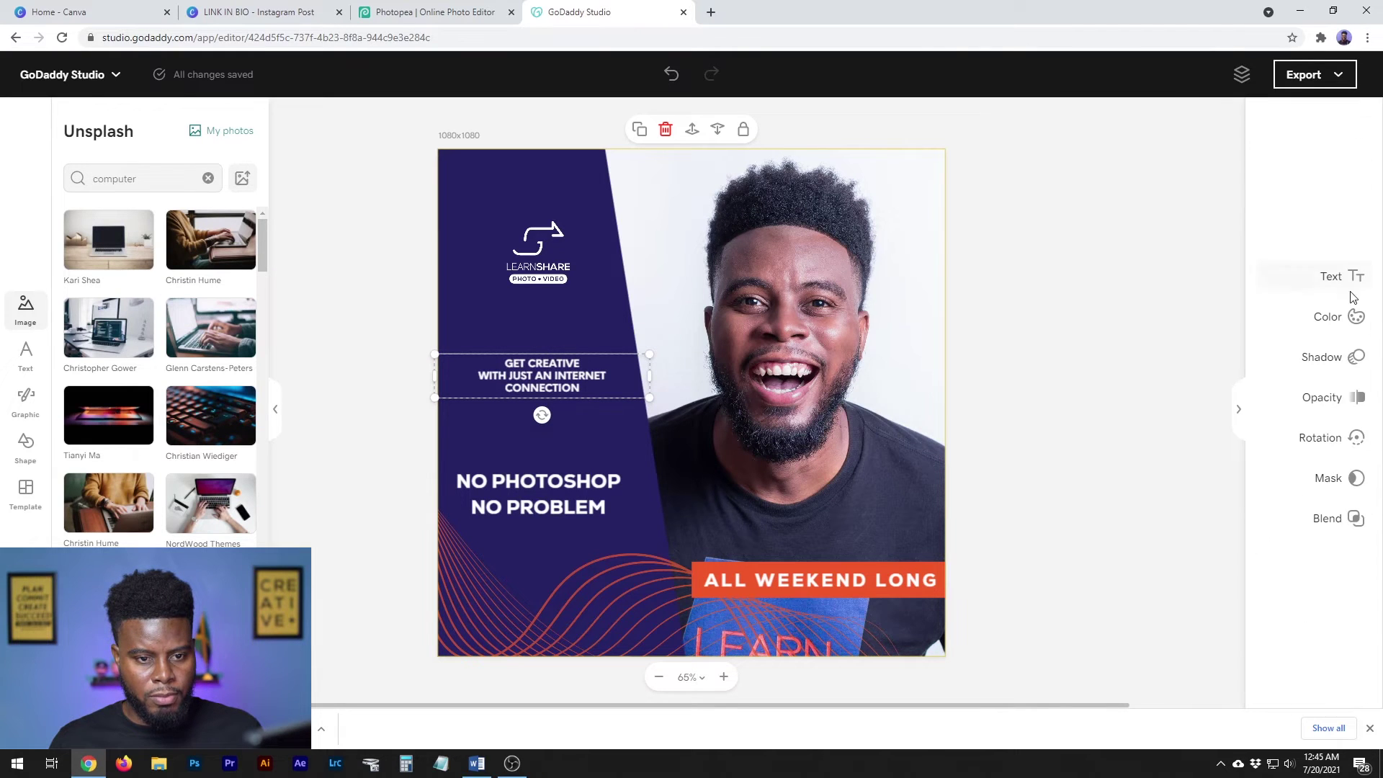
click(1350, 284)
After trying Medium and Light, set the tagline to Neue Einstellung Normal weight
click(1312, 203)
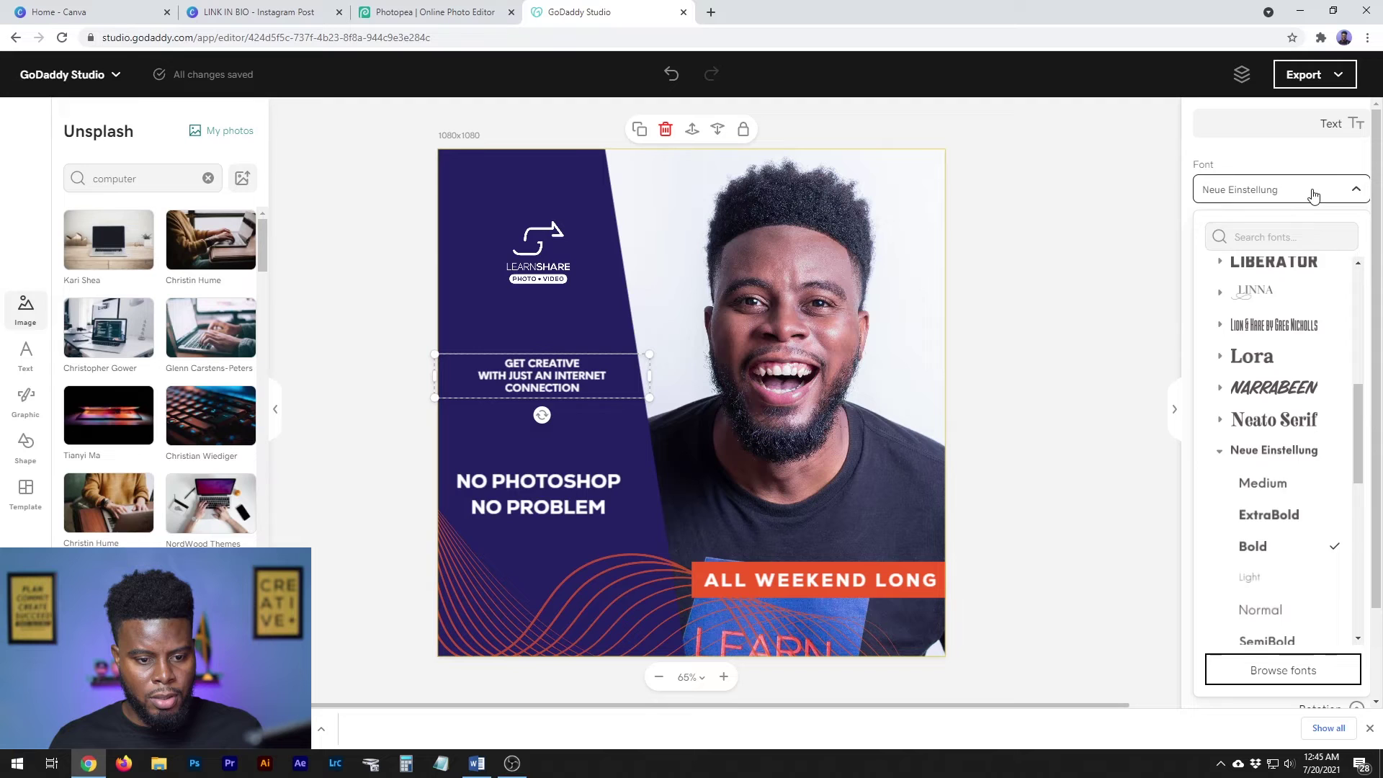
scroll(1350, 393, down, 1)
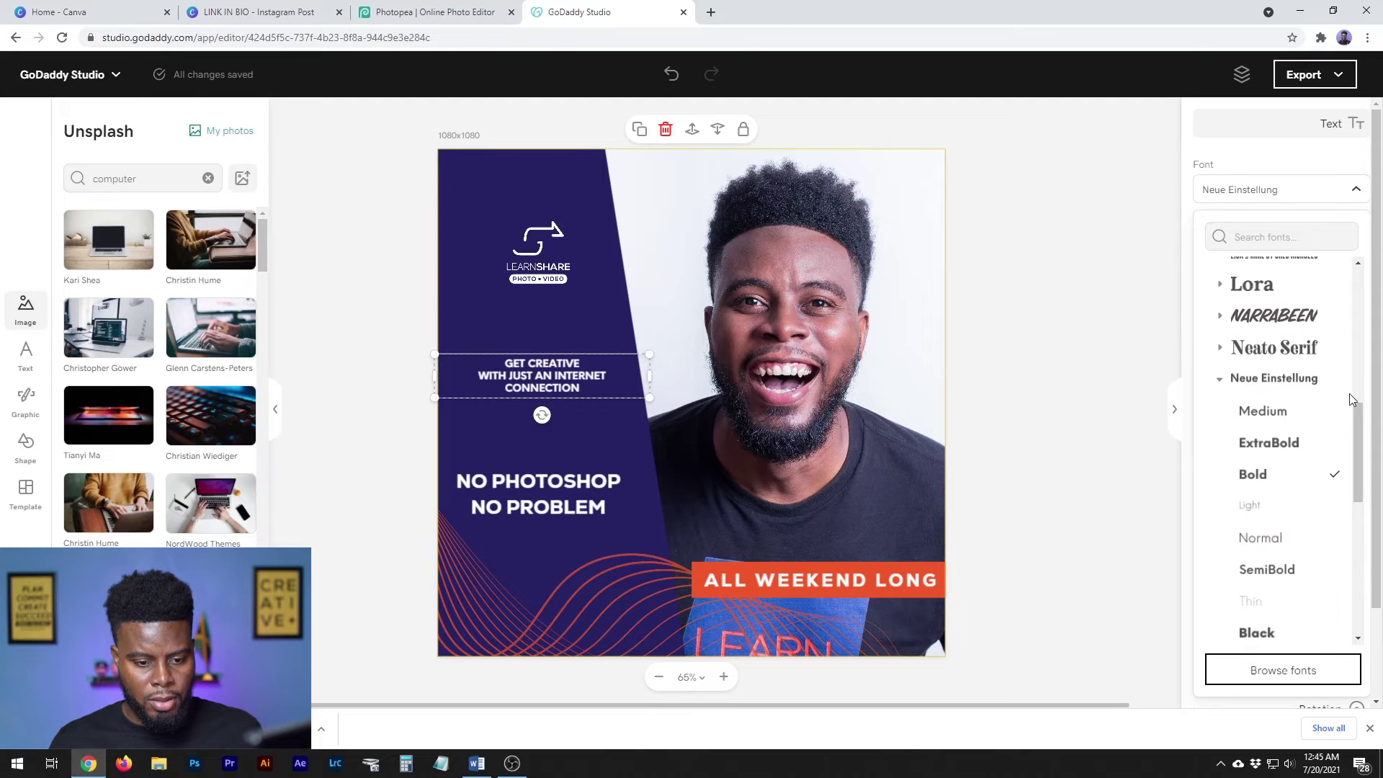
click(1284, 415)
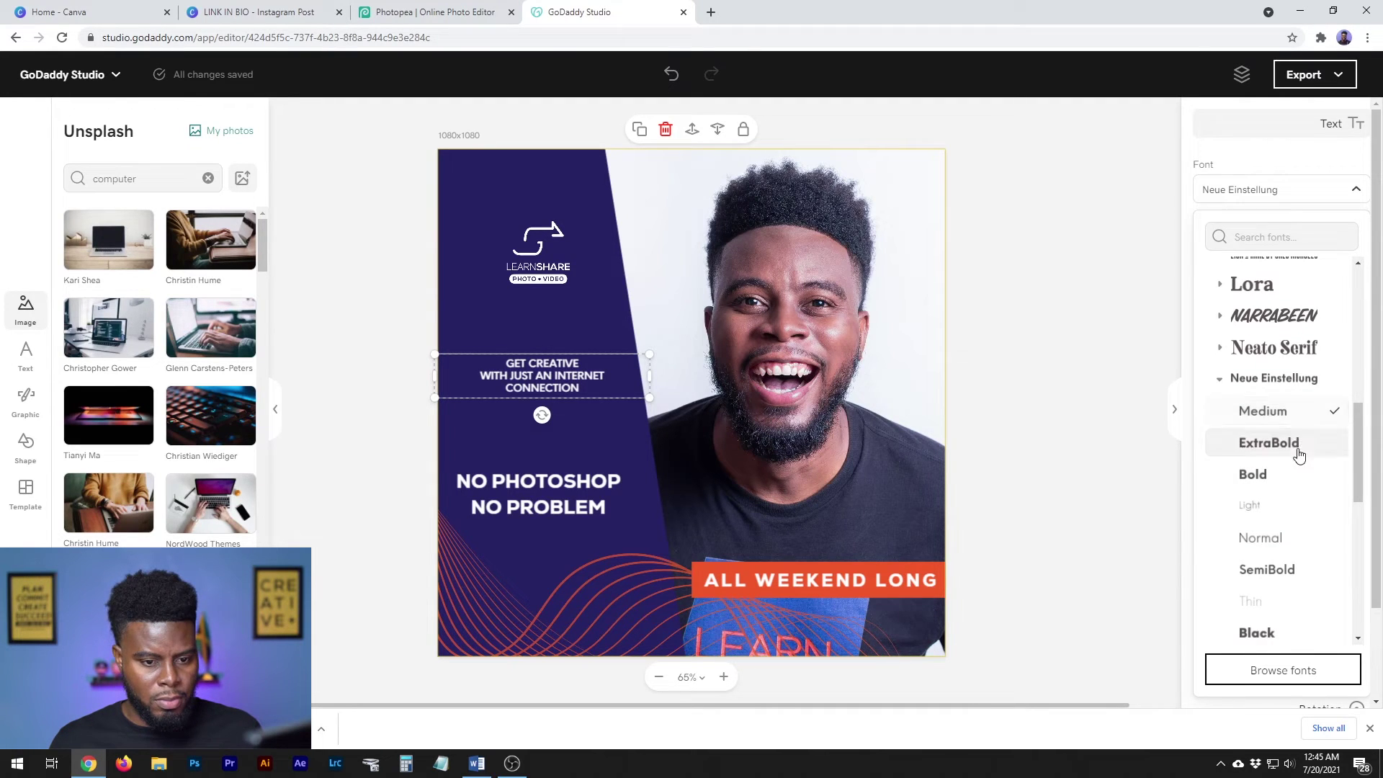
click(1282, 507)
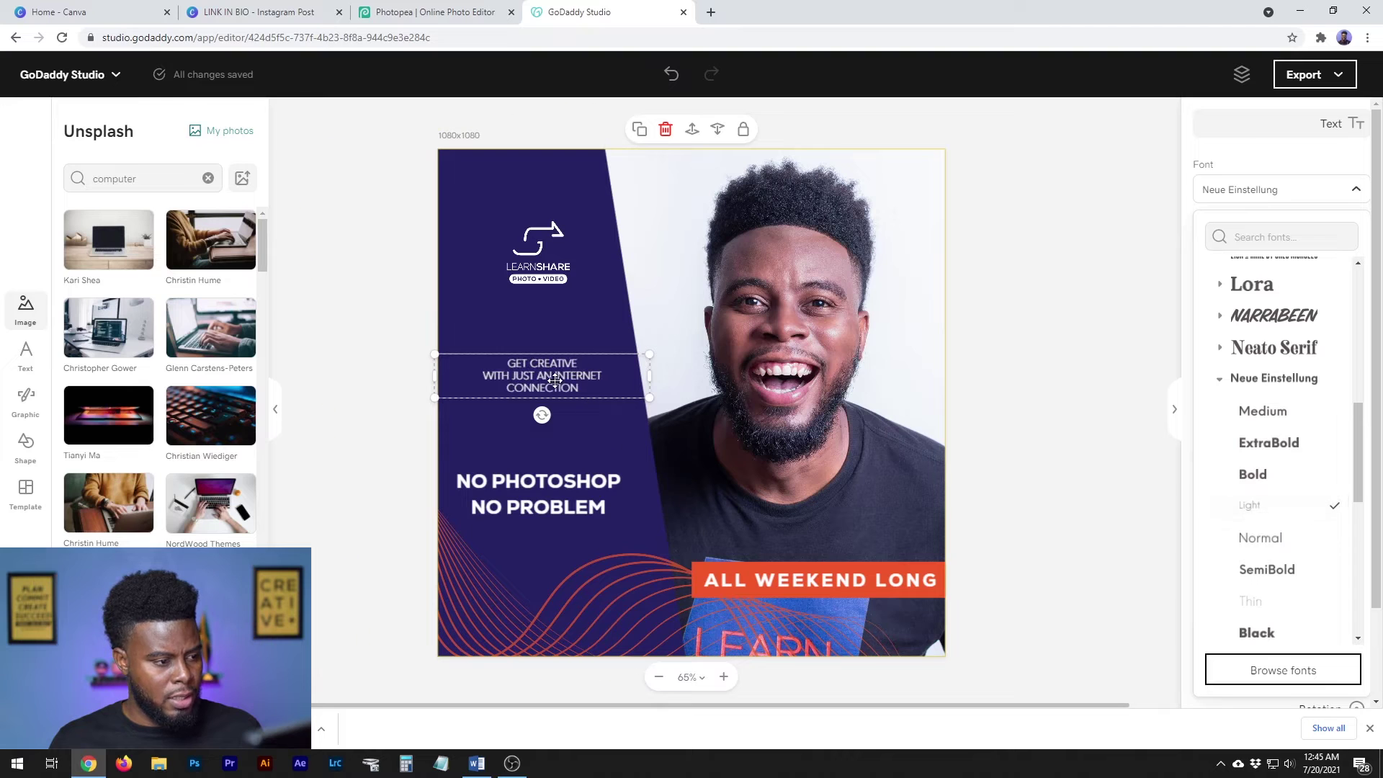
click(1275, 416)
click(1273, 544)
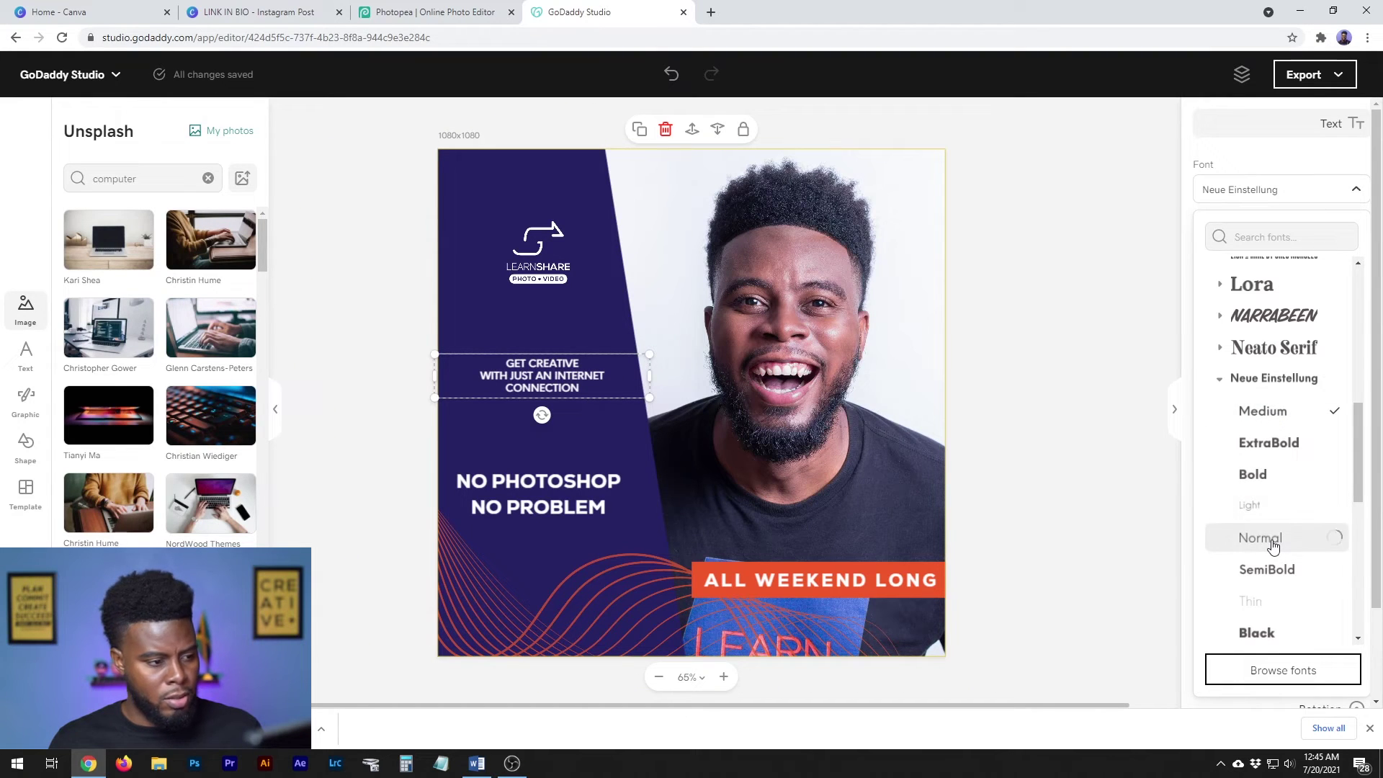
click(1046, 351)
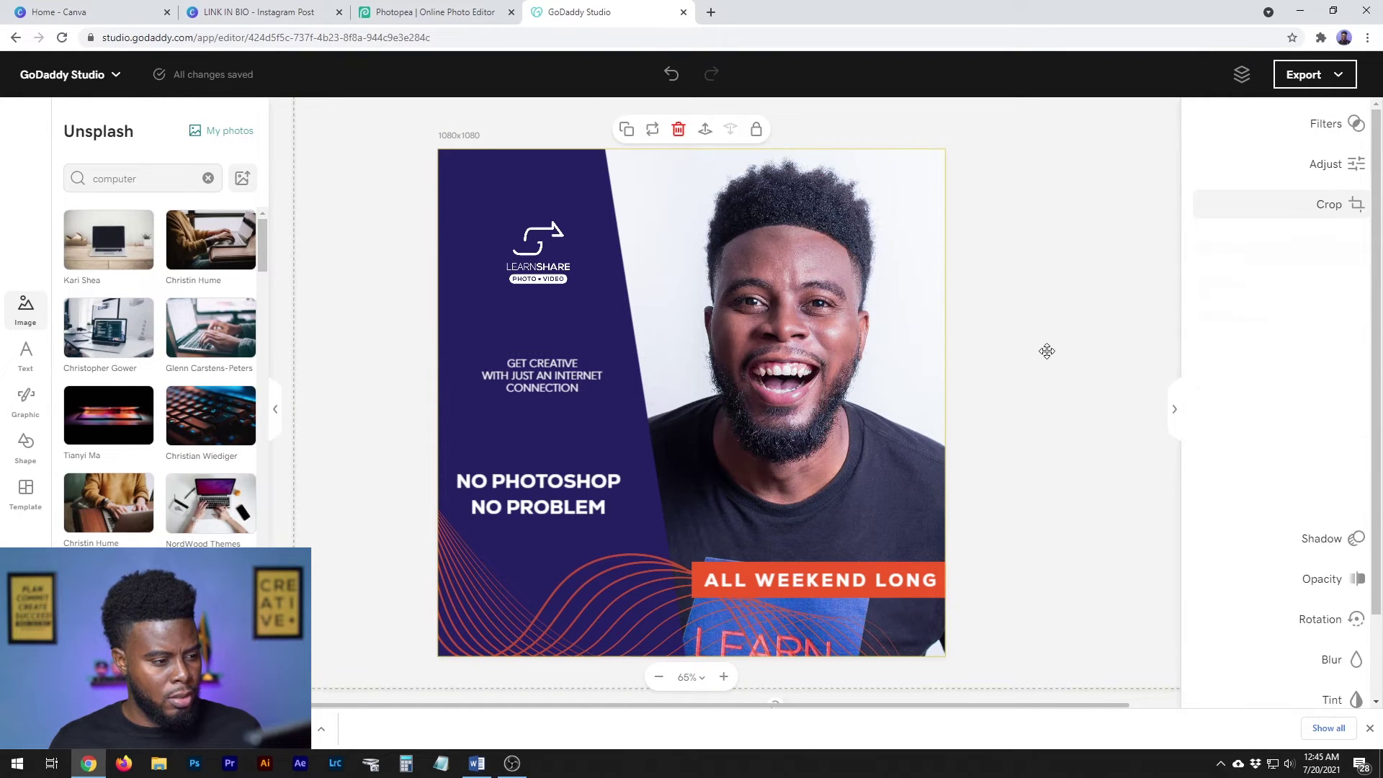
Nudge the NO PHOTOSHOP NO PROBLEM headline slightly right and check the other elements
click(560, 498)
drag(549, 496, 553, 496)
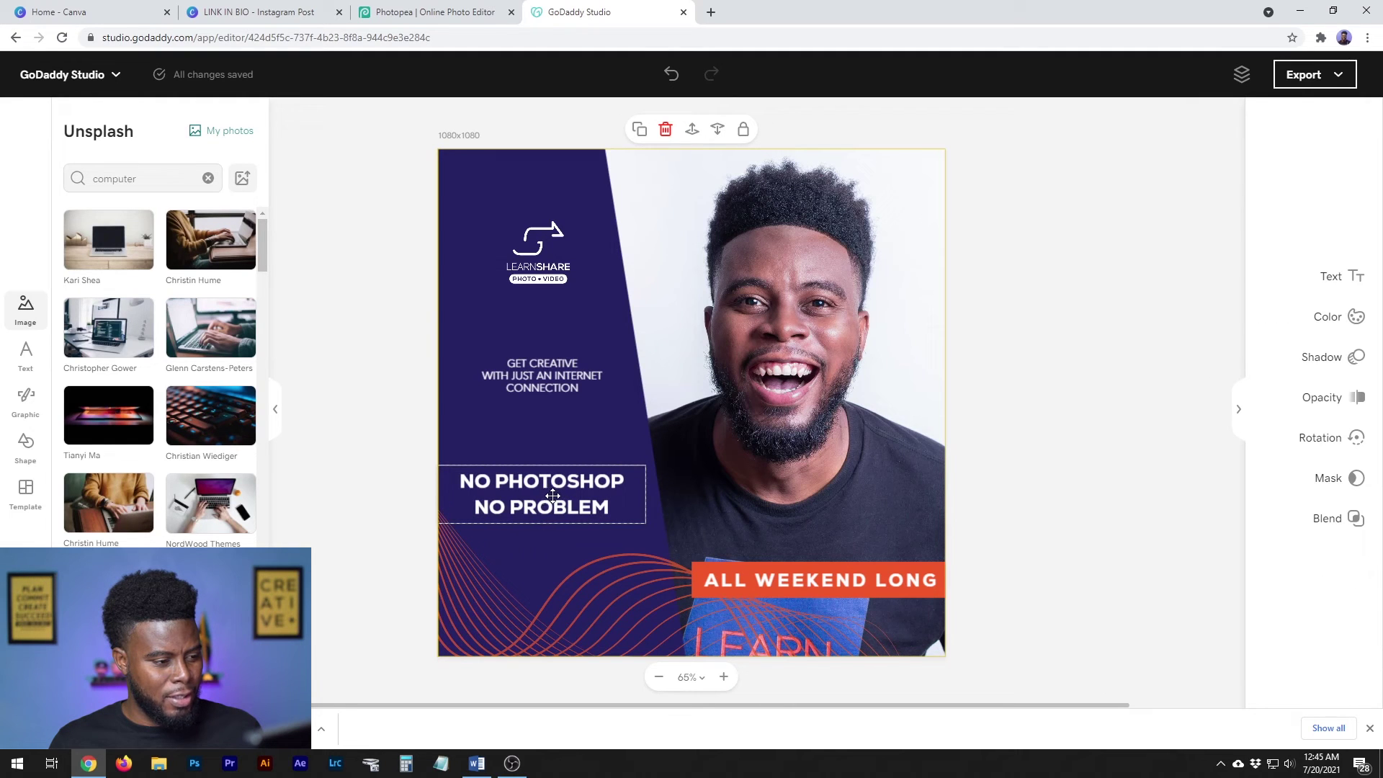
click(1105, 359)
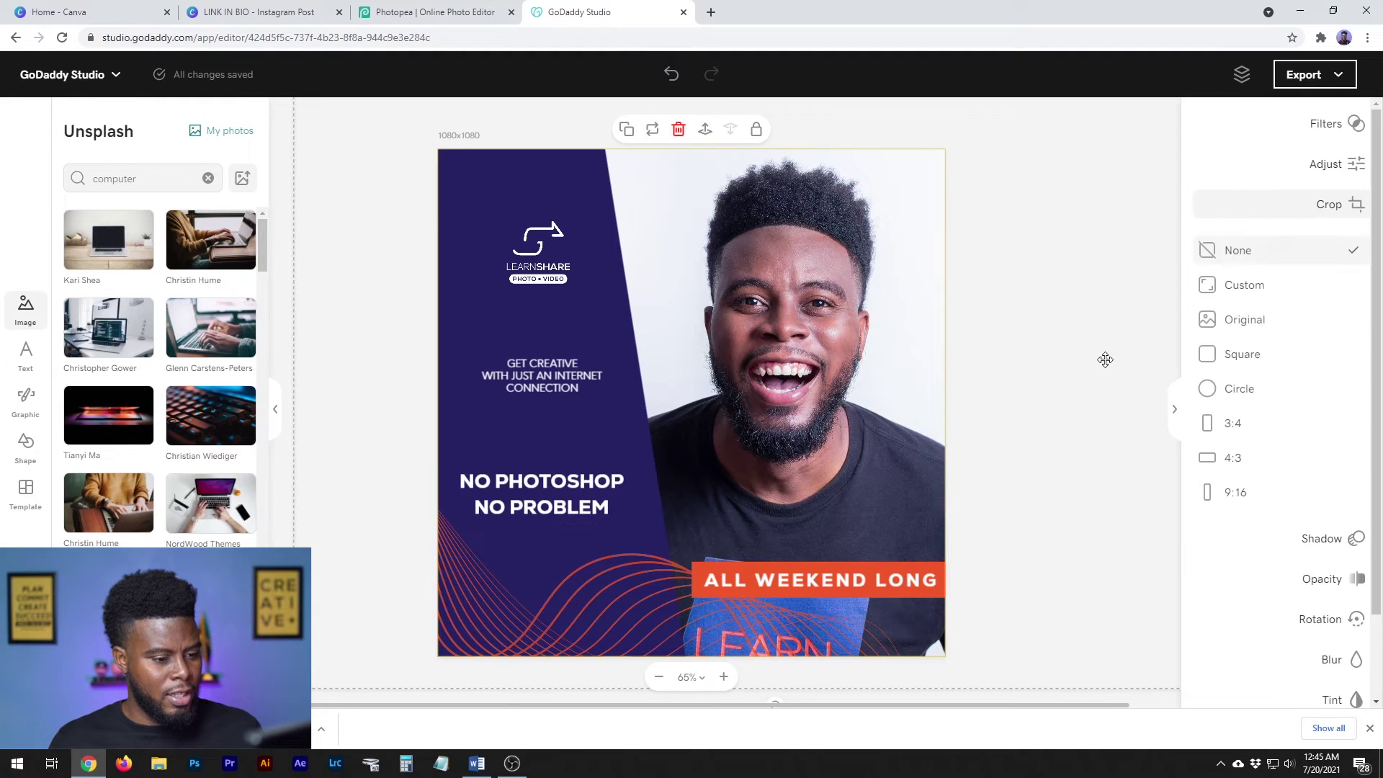
click(894, 579)
click(1115, 534)
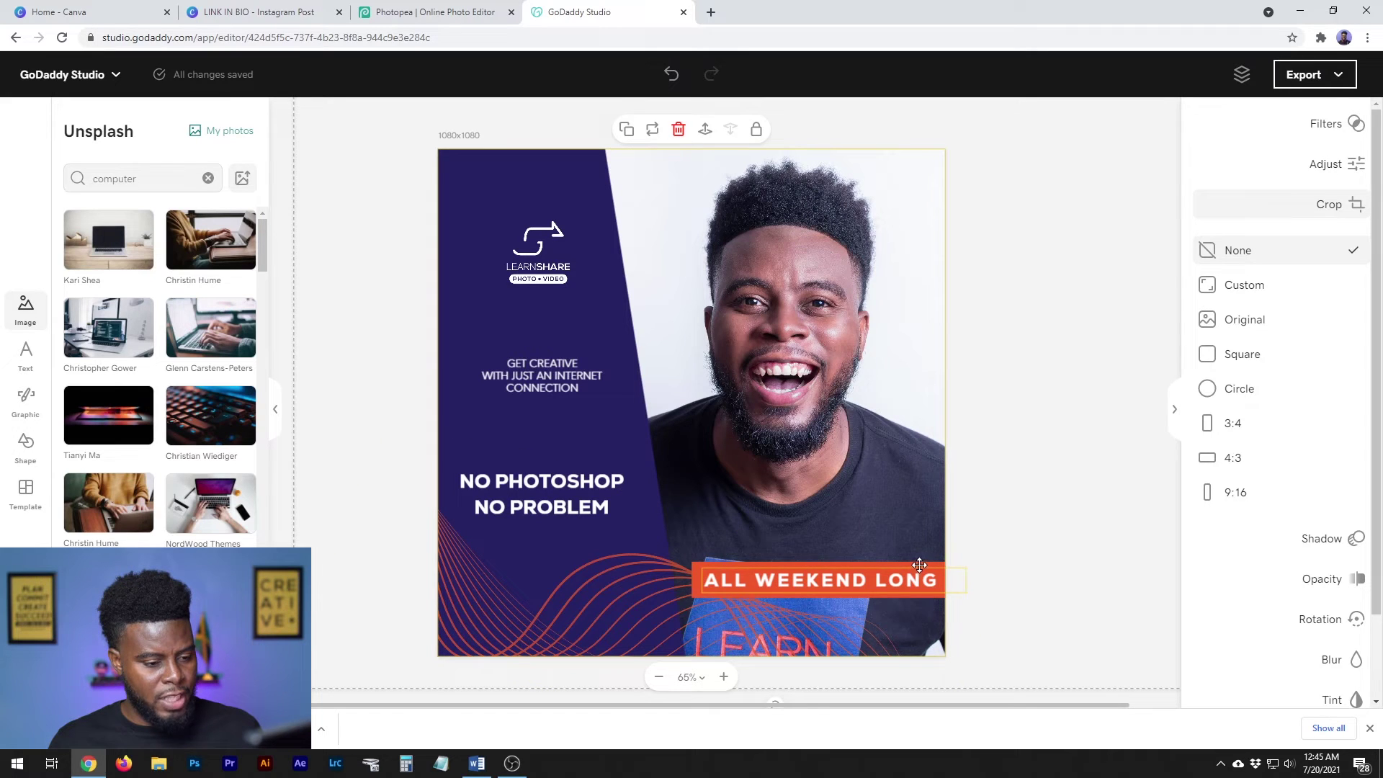
Recolour the ALL WEEKEND LONG banner dark purple from the canvas, then select the portrait photo
click(696, 576)
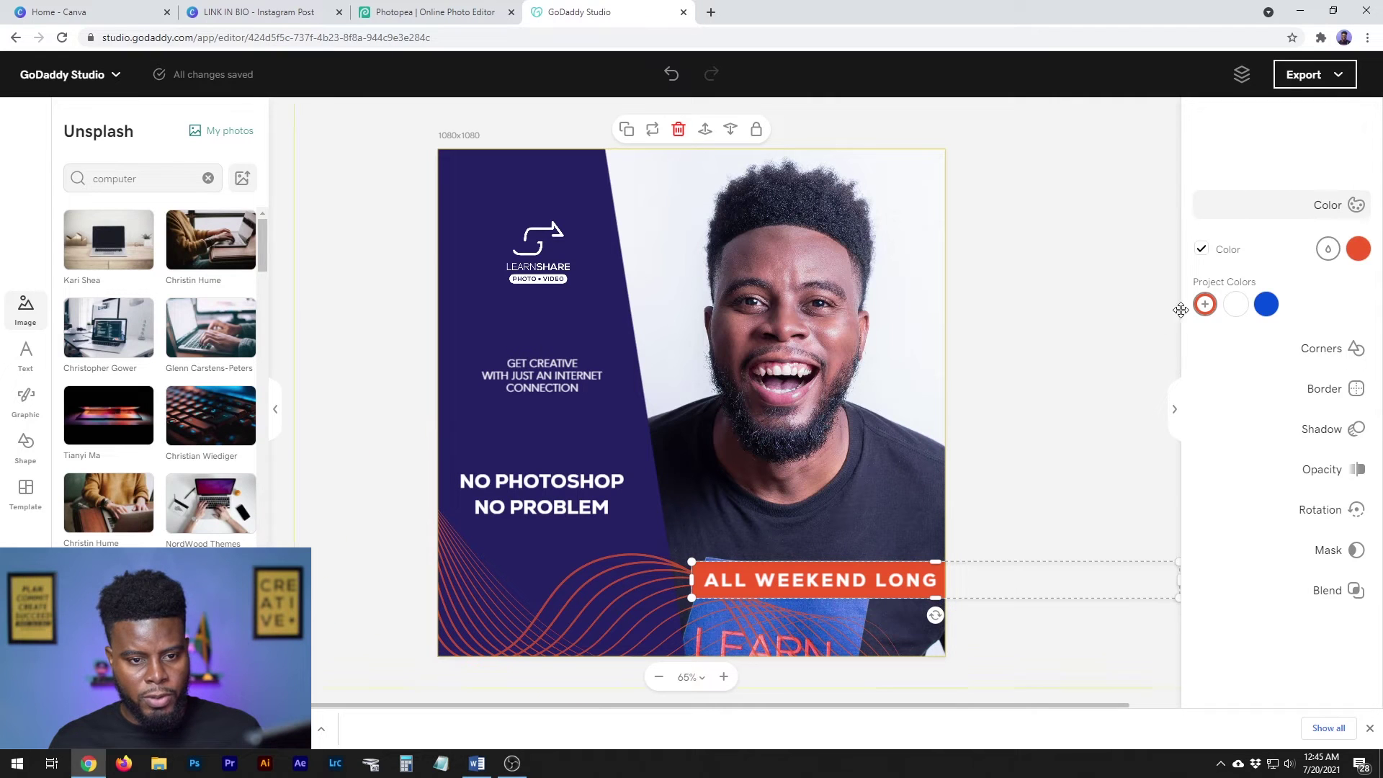
click(1328, 250)
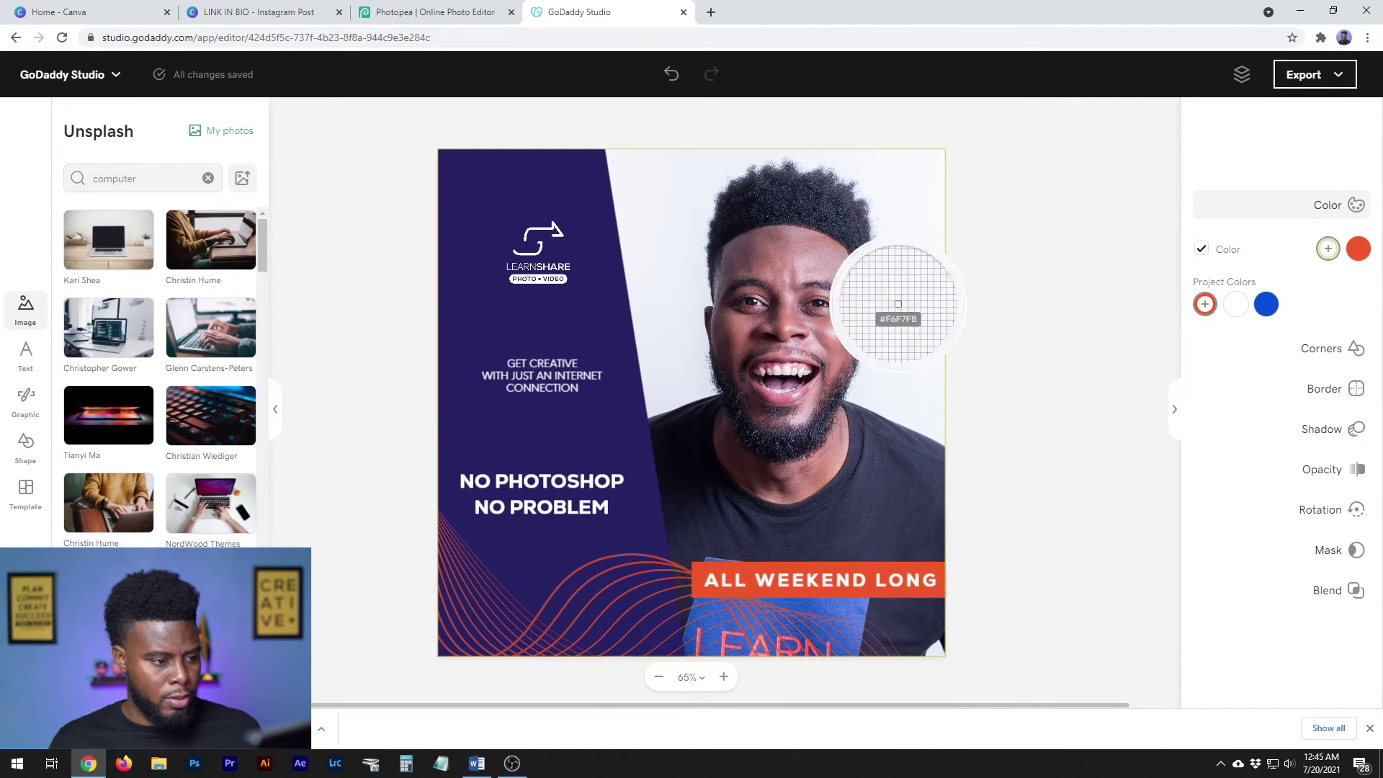
click(623, 442)
click(1081, 465)
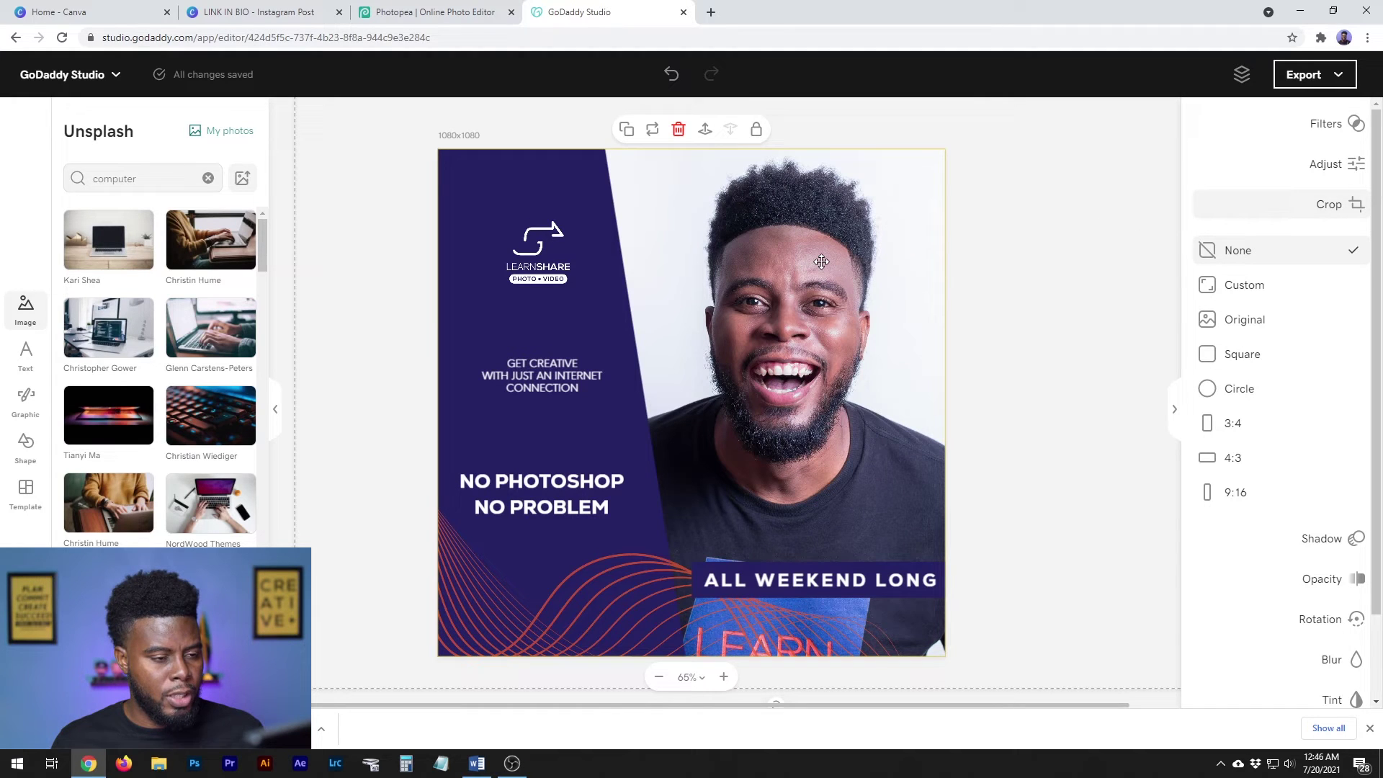
click(542, 375)
click(811, 295)
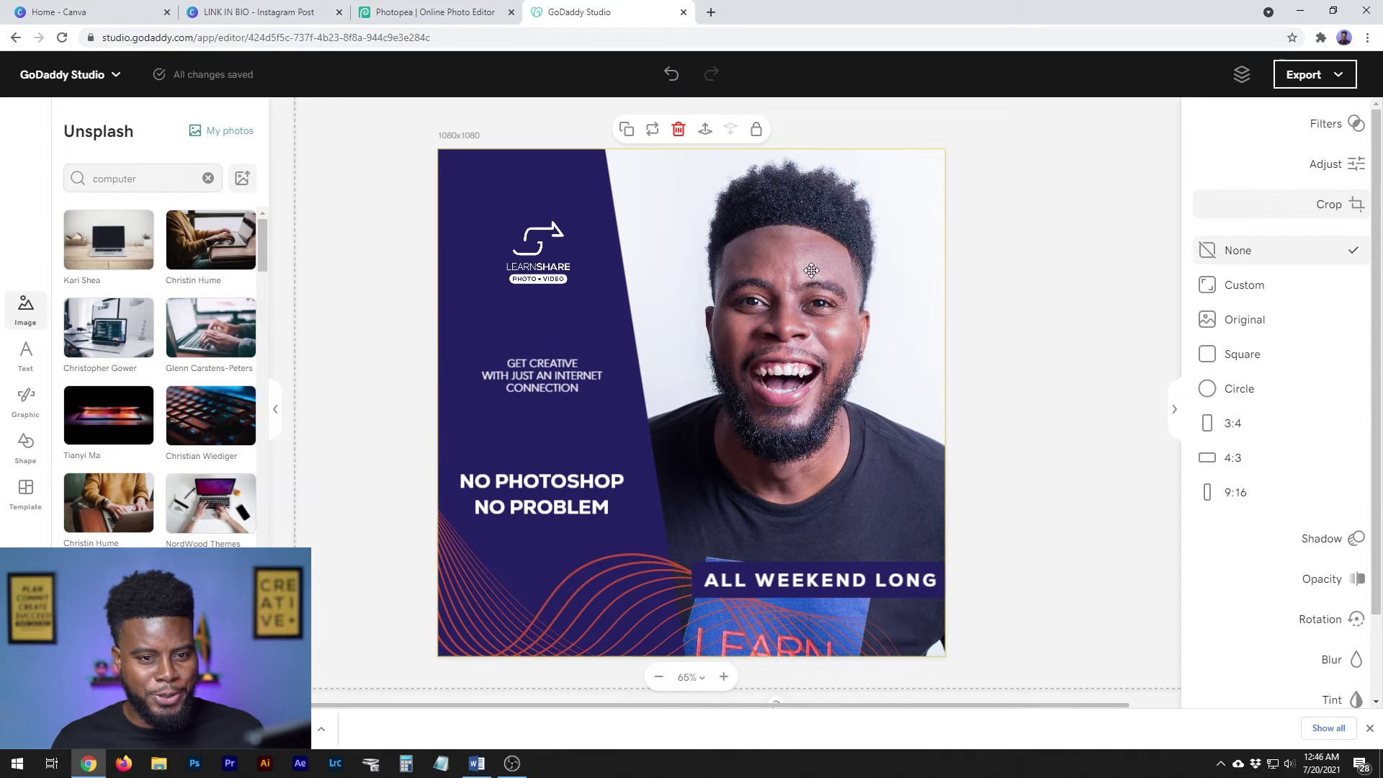
Try the GH1, GH3 and GH4 filters on the portrait, then settle on GH2
click(1332, 124)
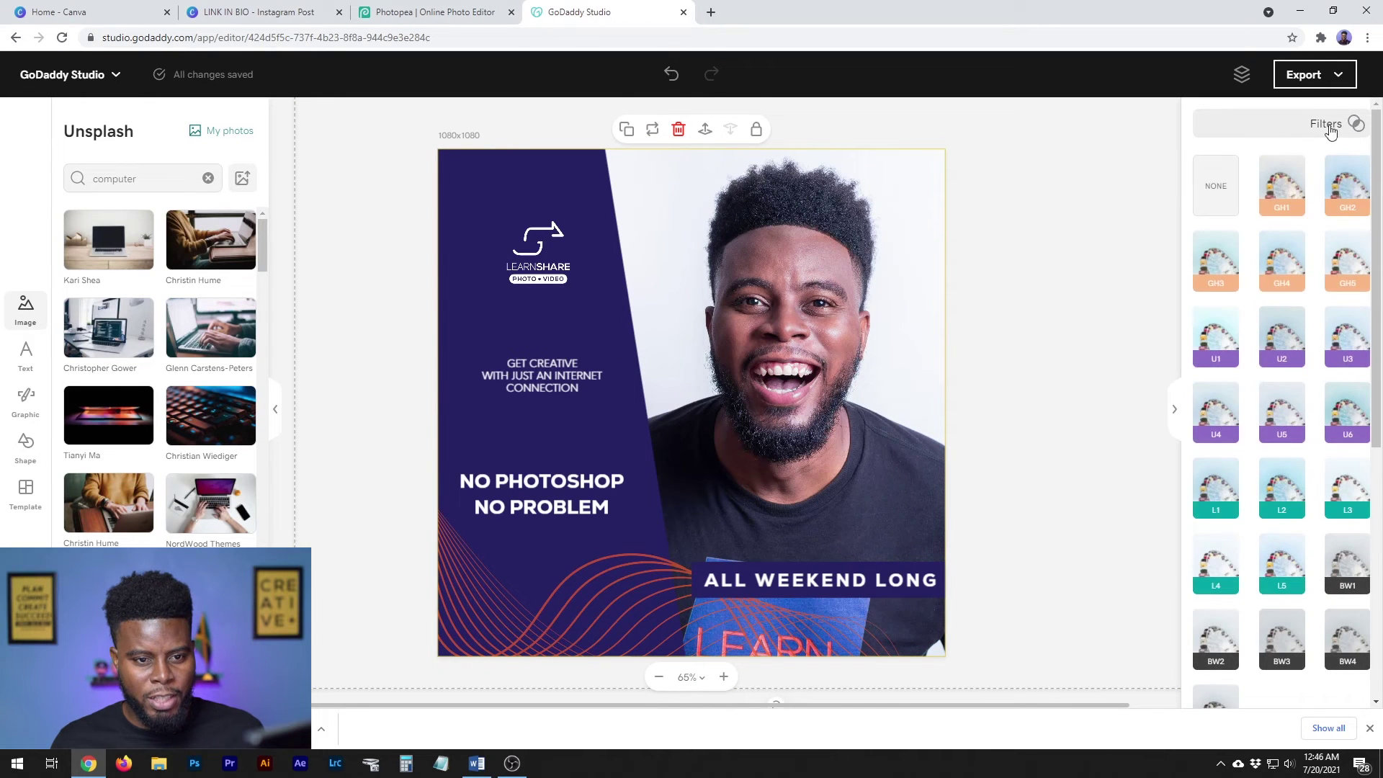
click(1286, 187)
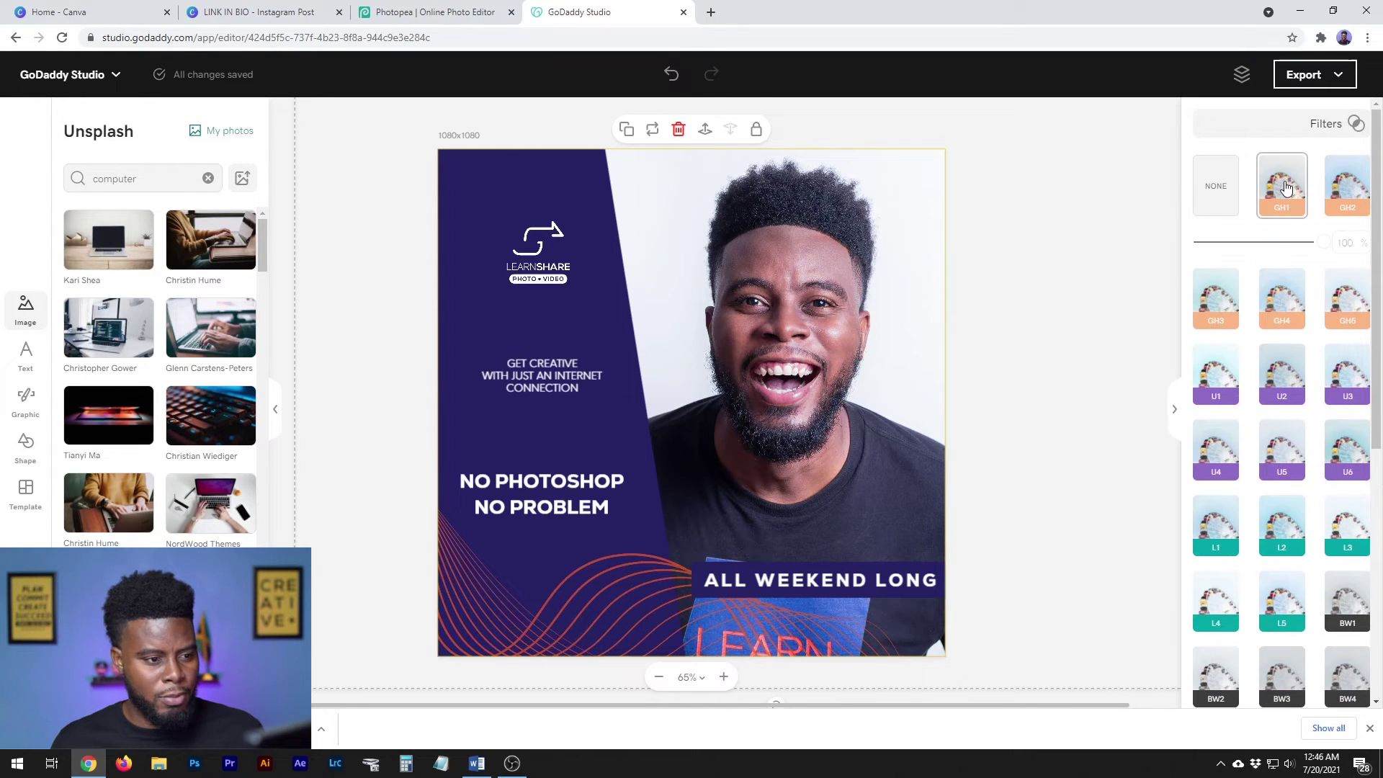
click(1347, 187)
click(1214, 297)
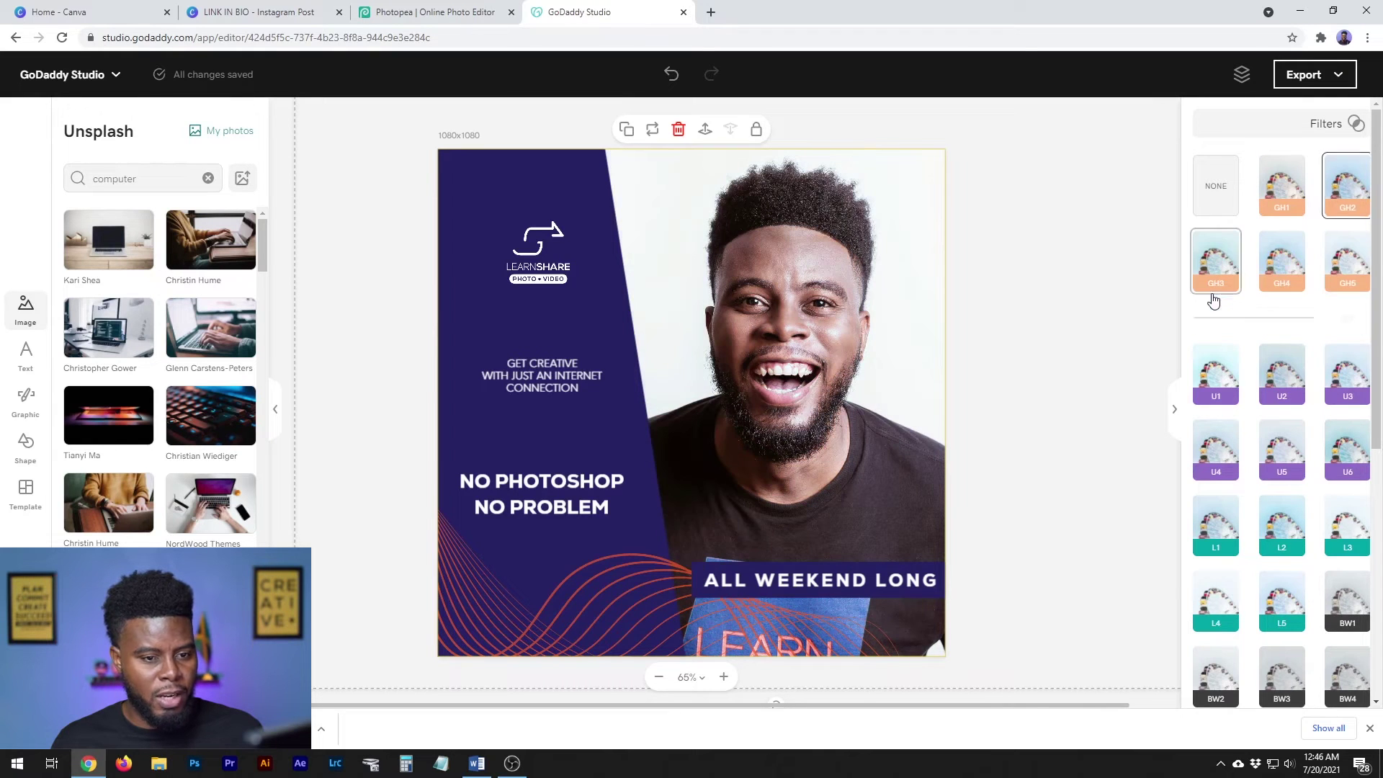
click(1282, 263)
click(1217, 261)
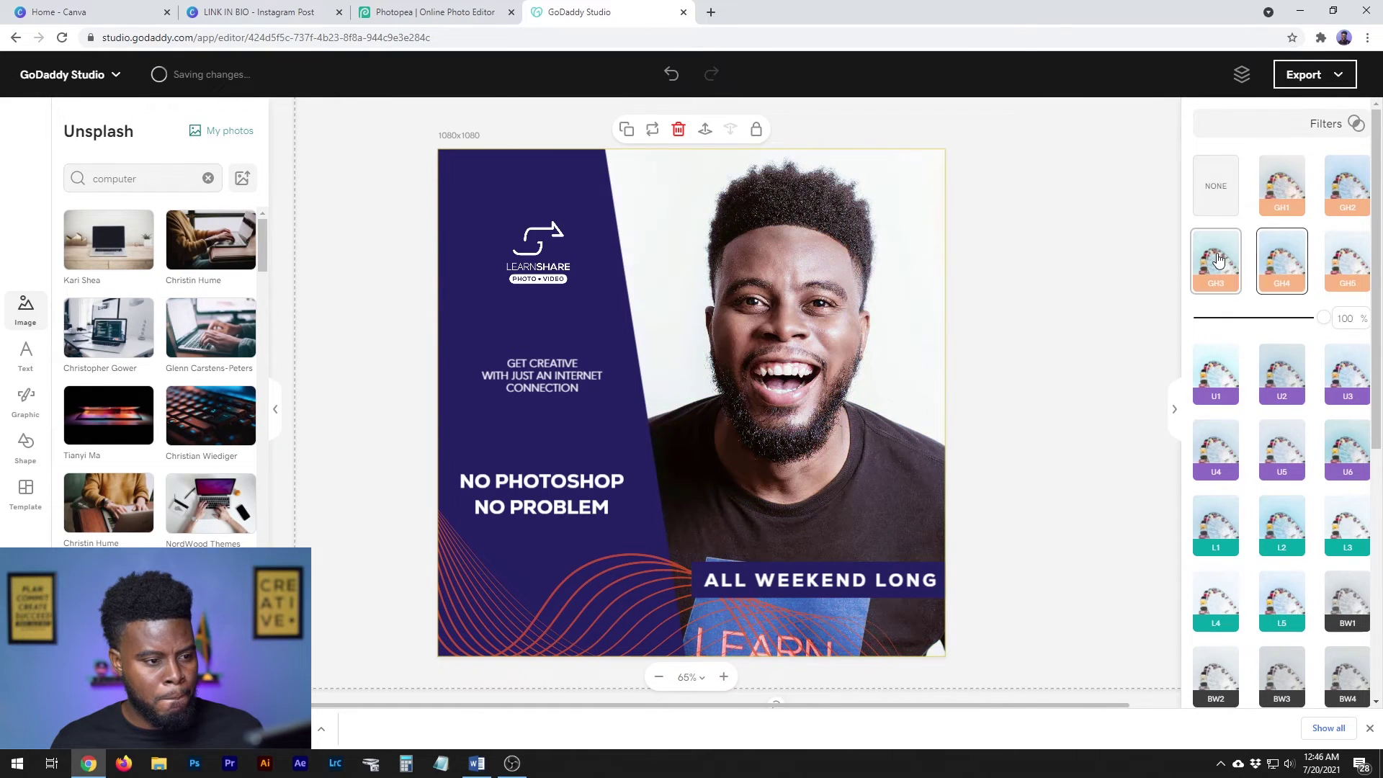
click(1334, 190)
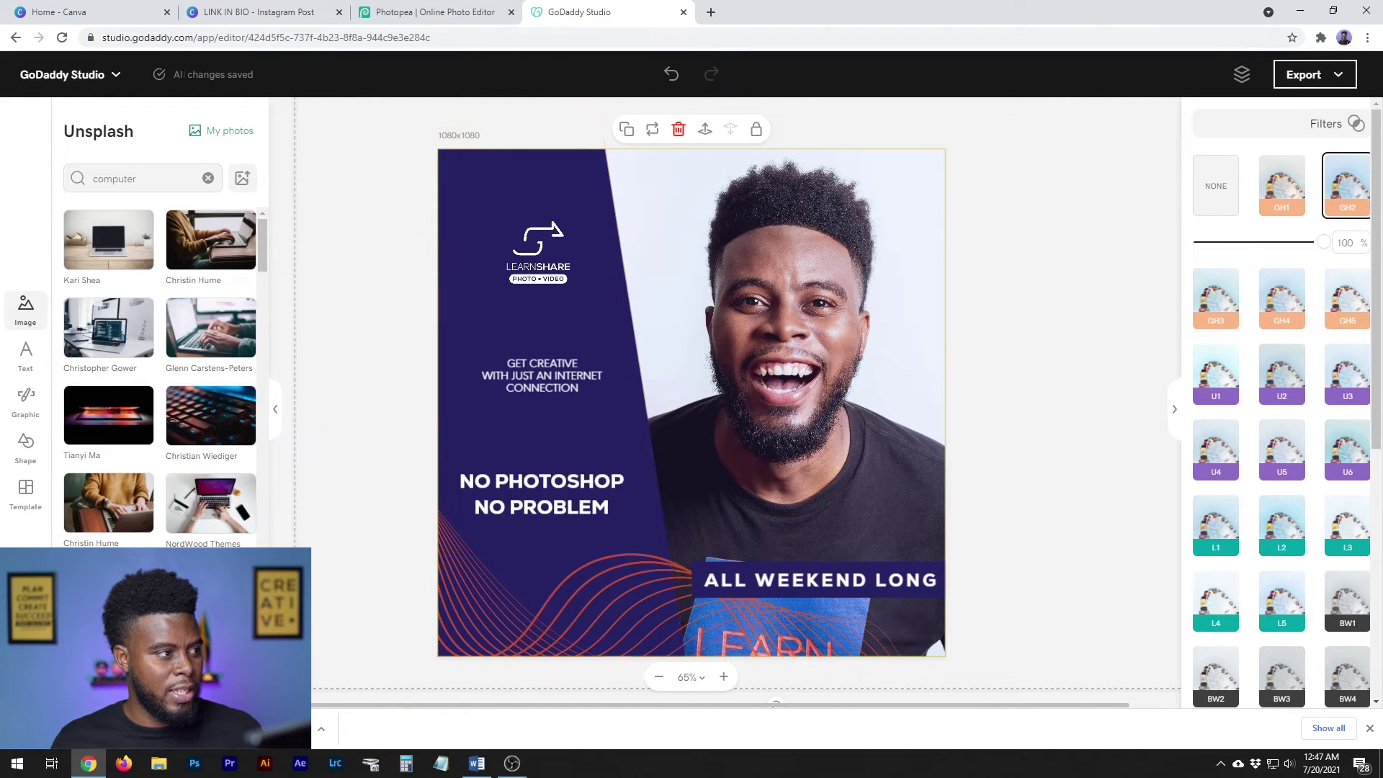
click(1338, 77)
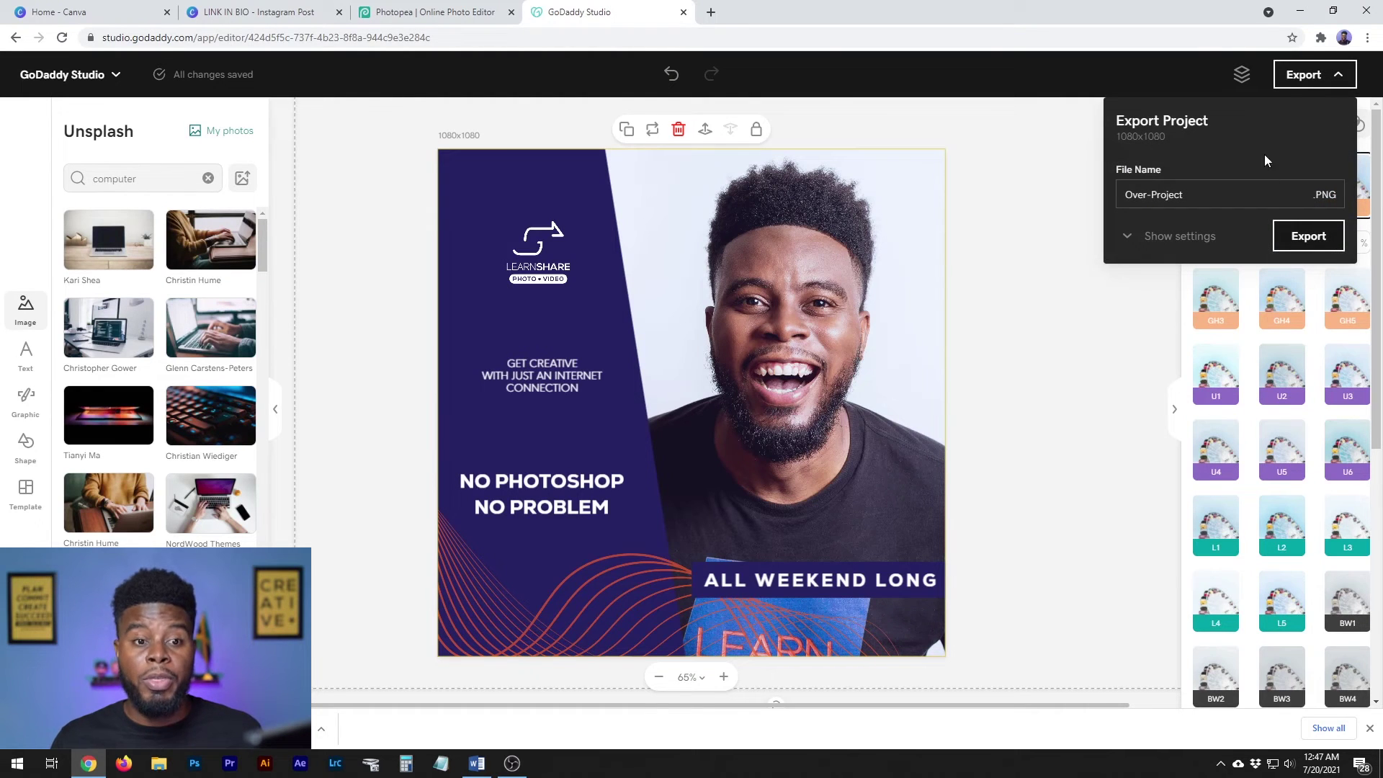
Rename the export file to 'LSPV FREE Photoshop Alternatives OVER'
drag(1225, 194, 1107, 202)
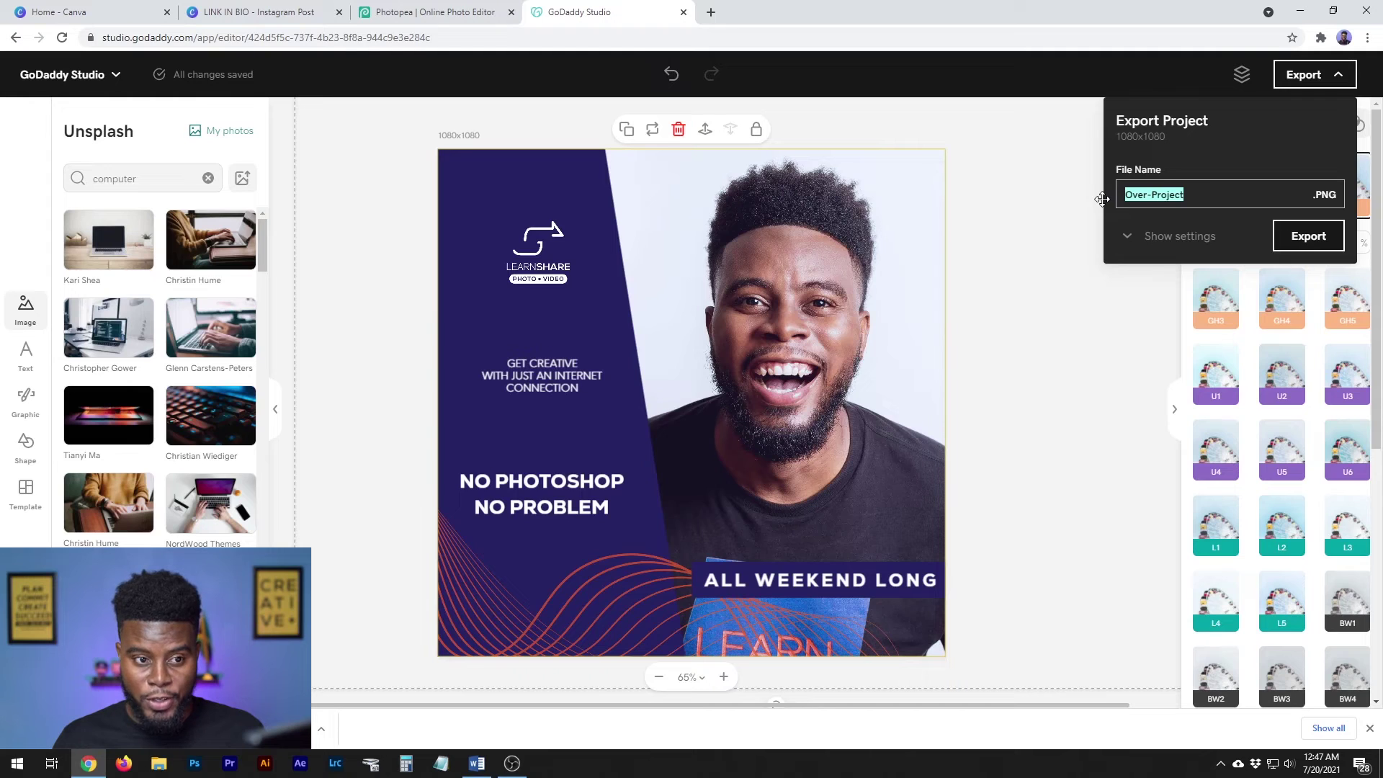
text(LSPV )
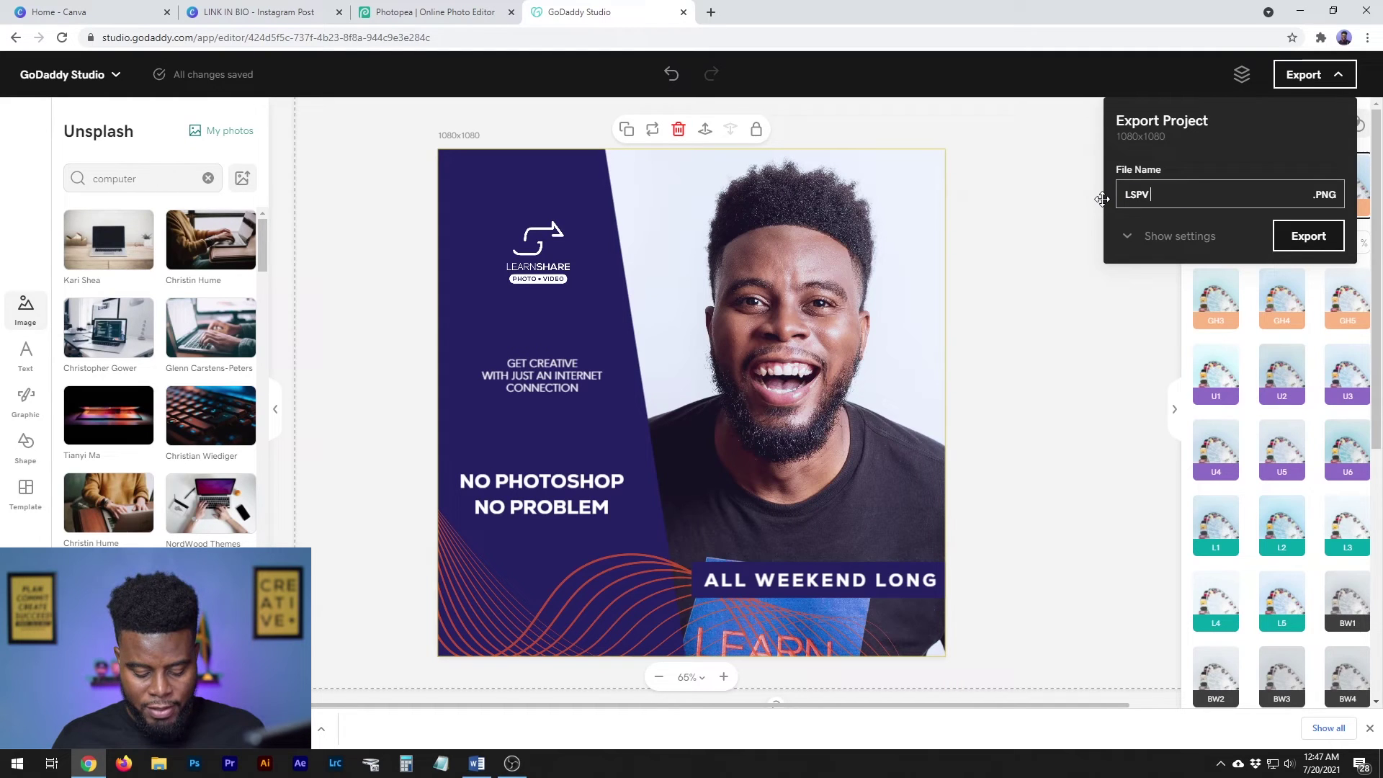
text(FREE Photoshop Alternative)
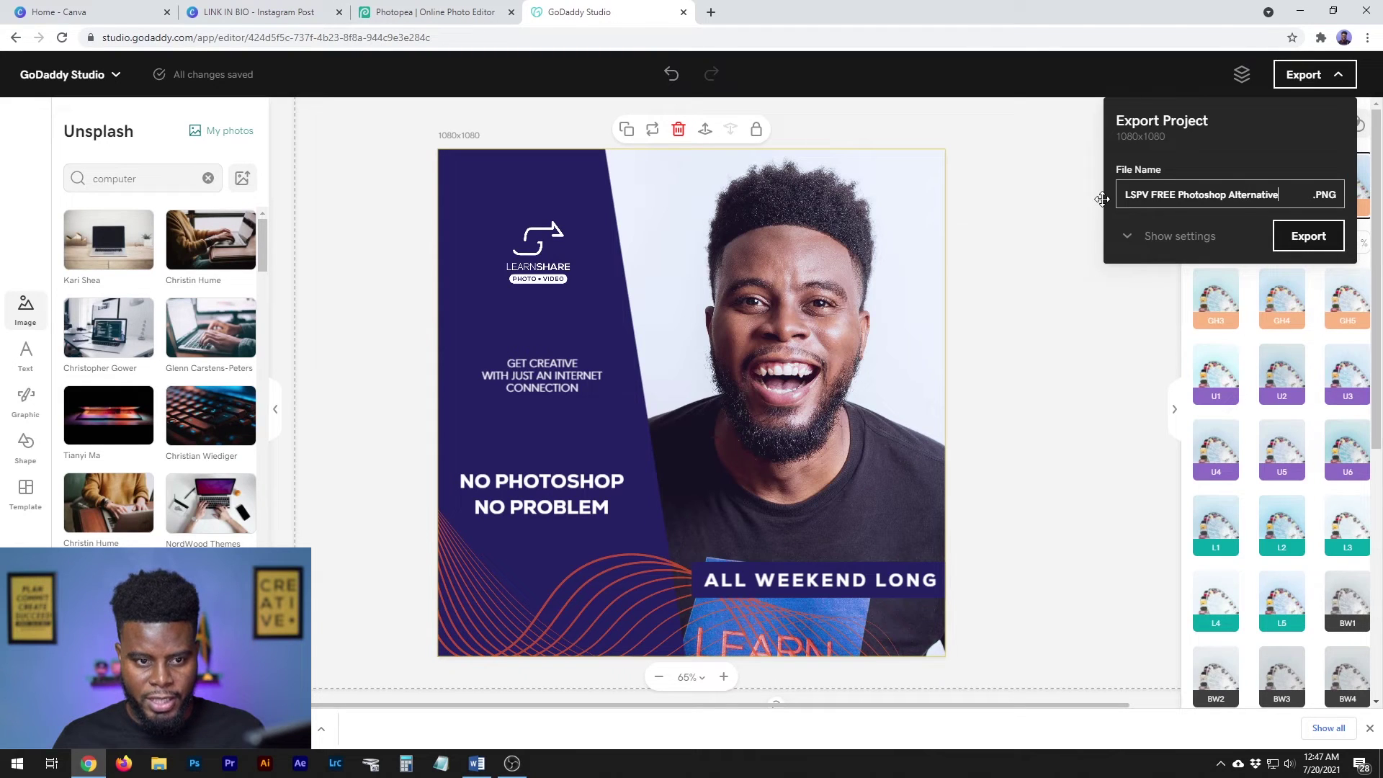
text(ER)
click(1308, 236)
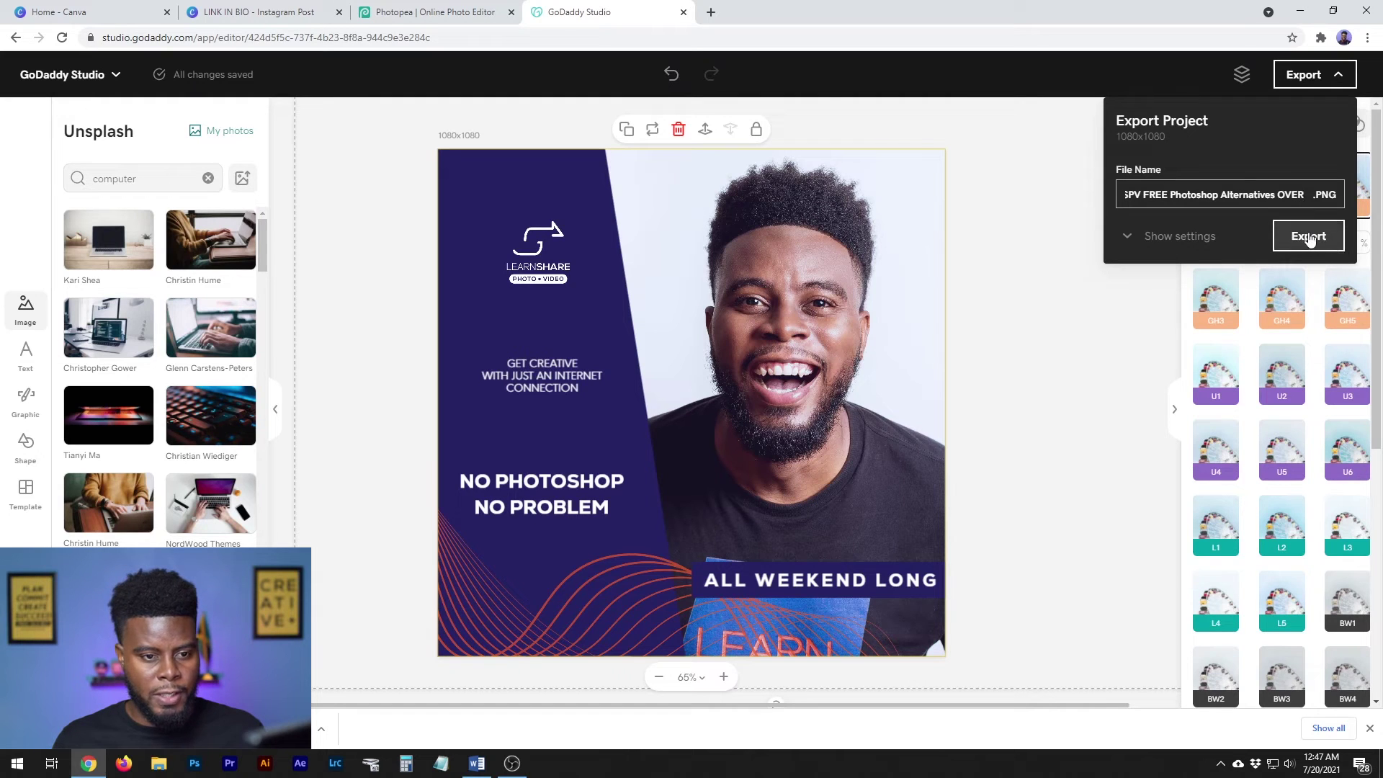
Export the design as a PNG and save it into the LSPV 052 desktop folder
click(1172, 245)
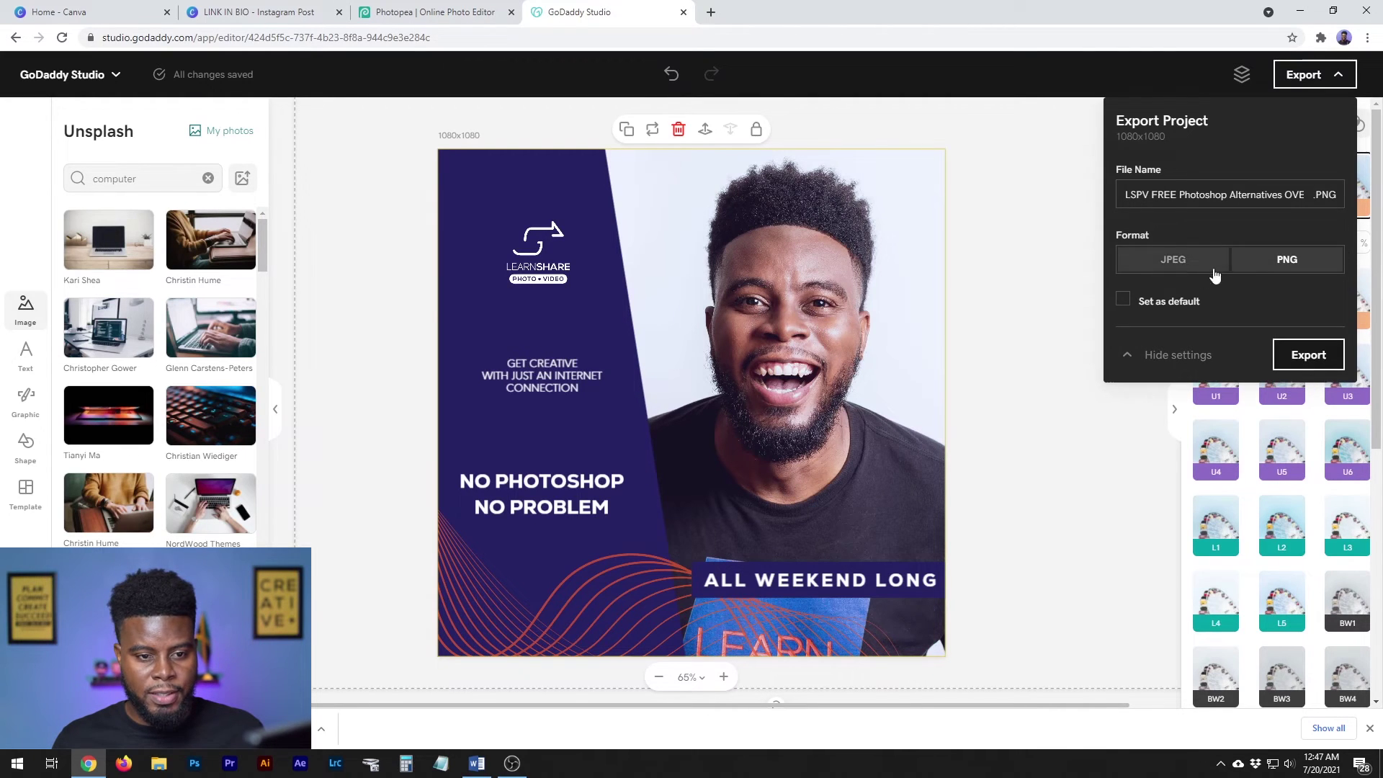
click(1325, 355)
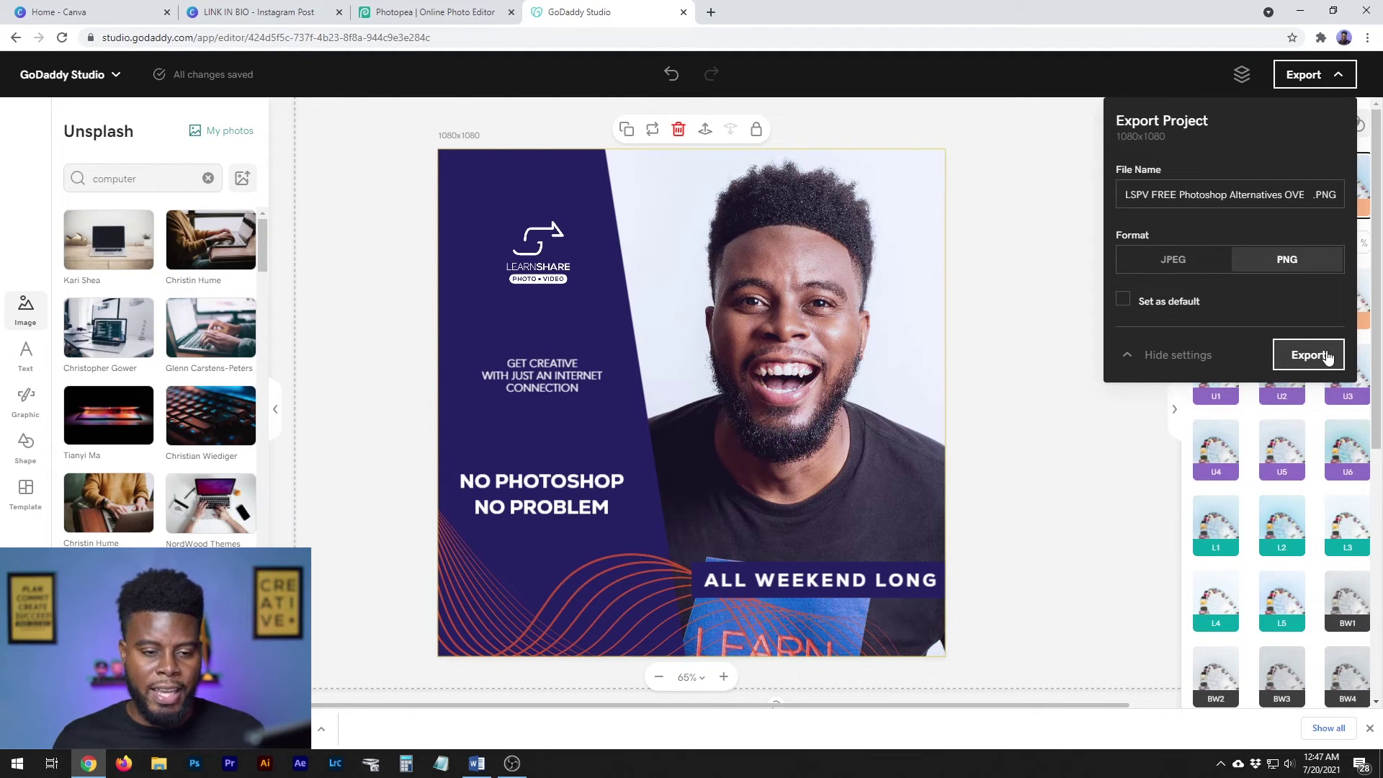
click(1327, 356)
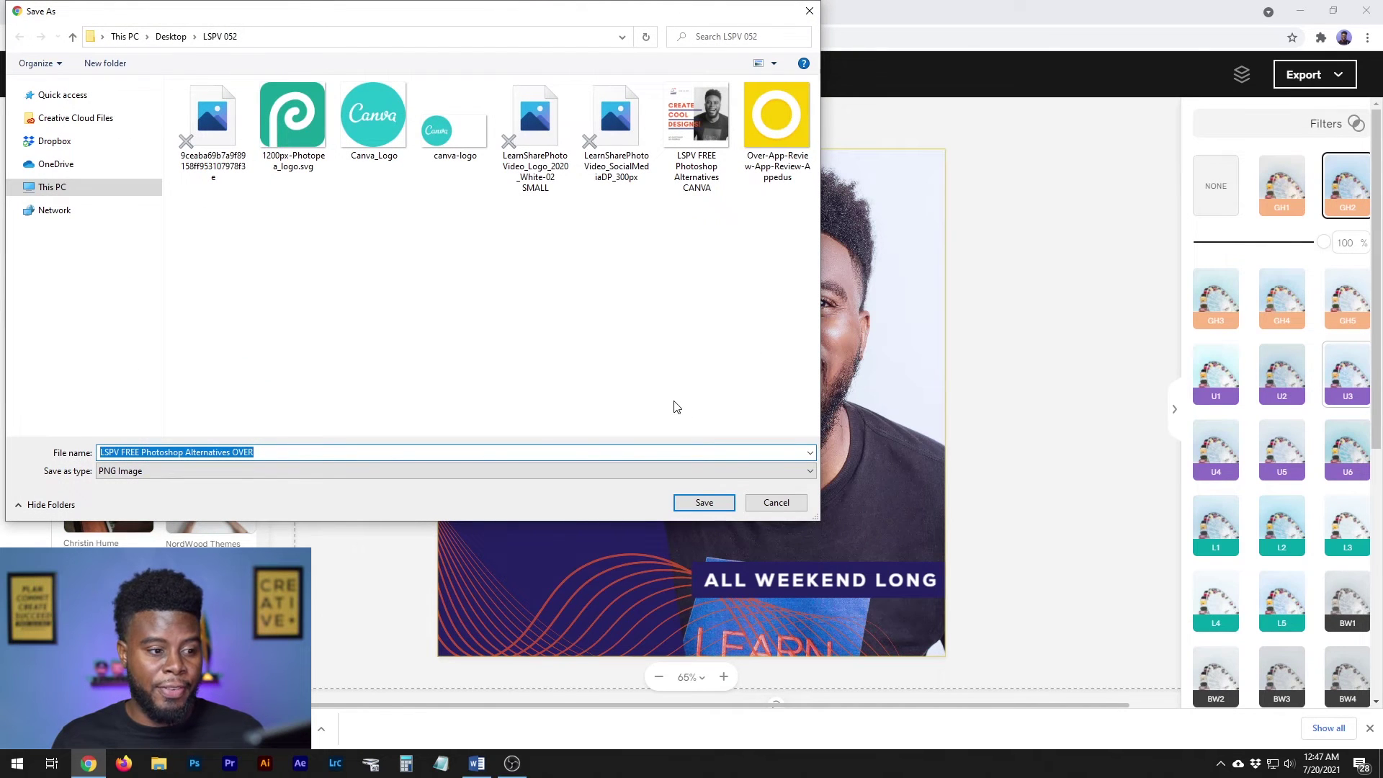
click(704, 503)
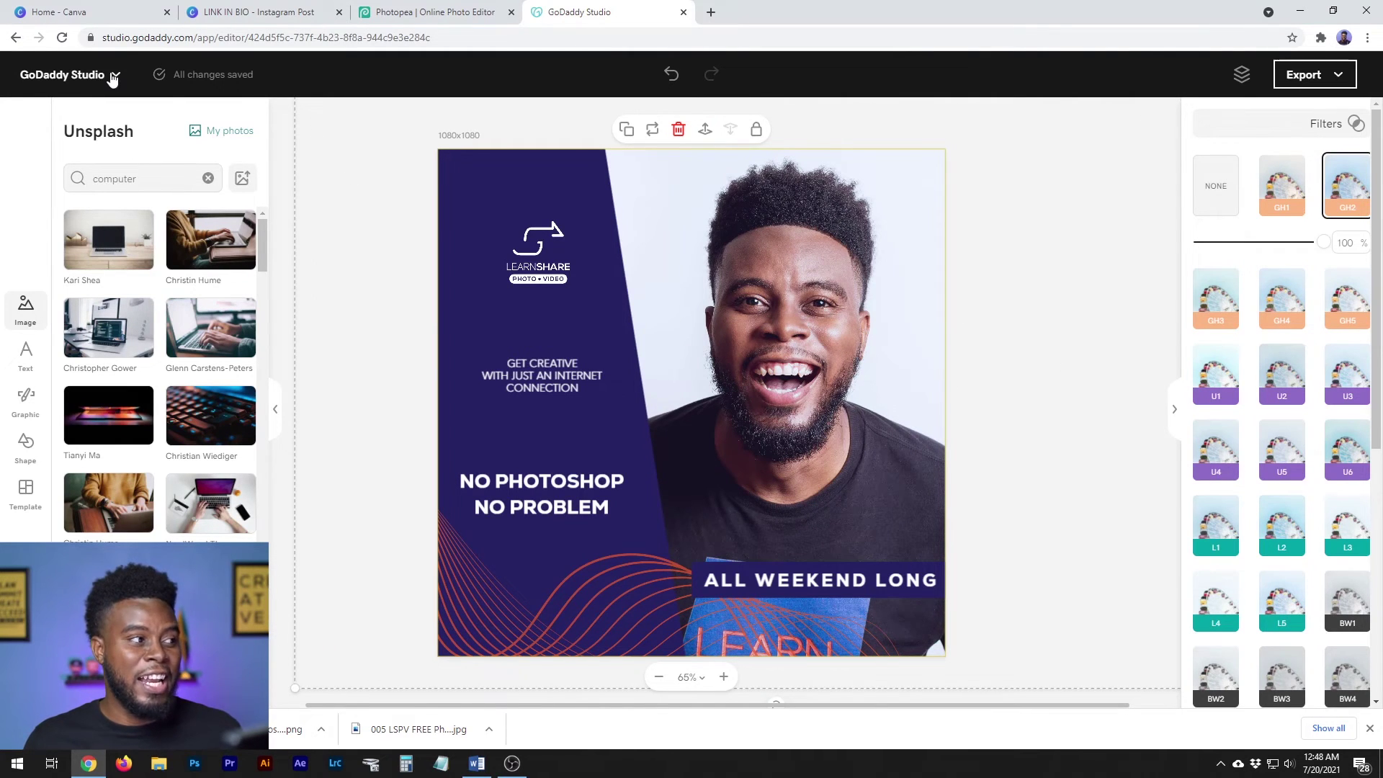
Return to the home page, browse down to Your projects, and start a 2048x2048 square project
click(111, 76)
click(112, 208)
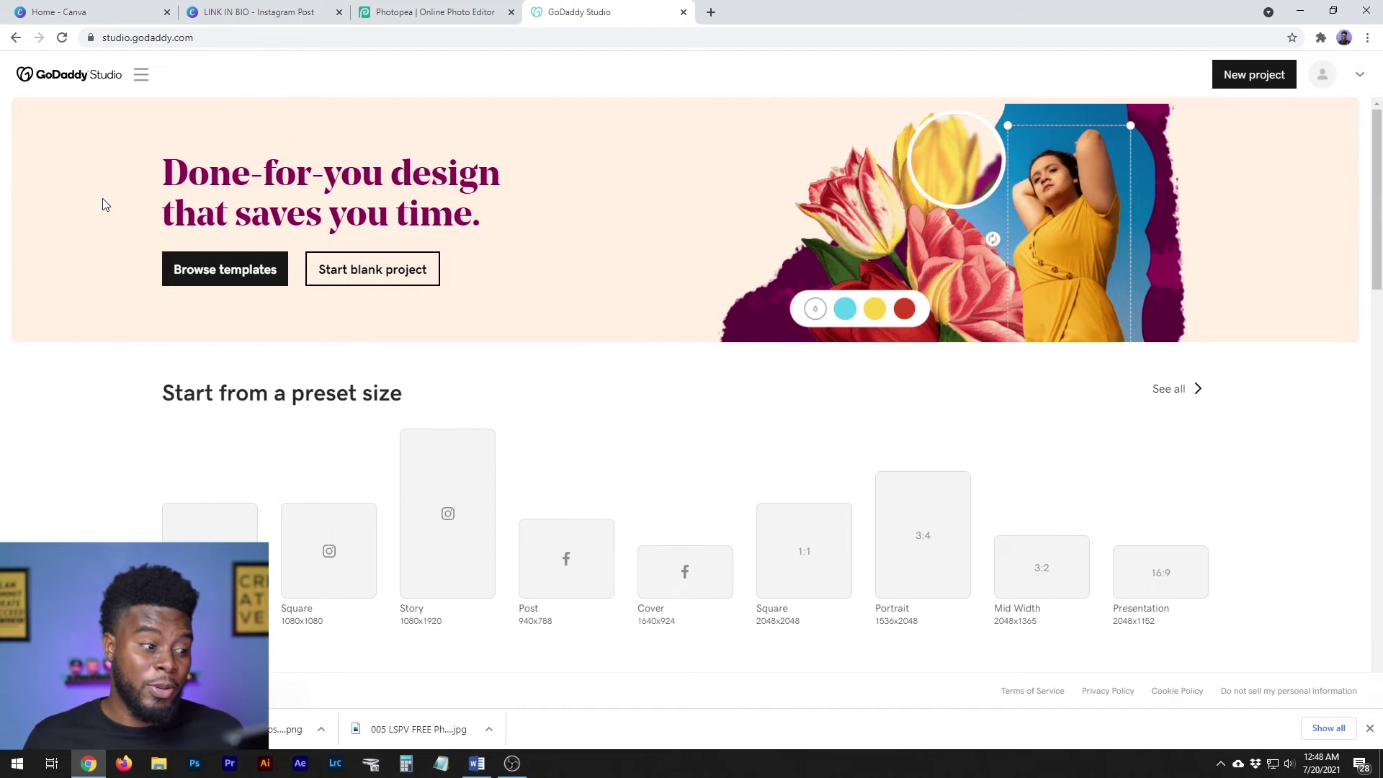
scroll(561, 500, down, 2)
scroll(559, 488, down, 1)
scroll(562, 495, down, 1)
scroll(568, 429, down, 1)
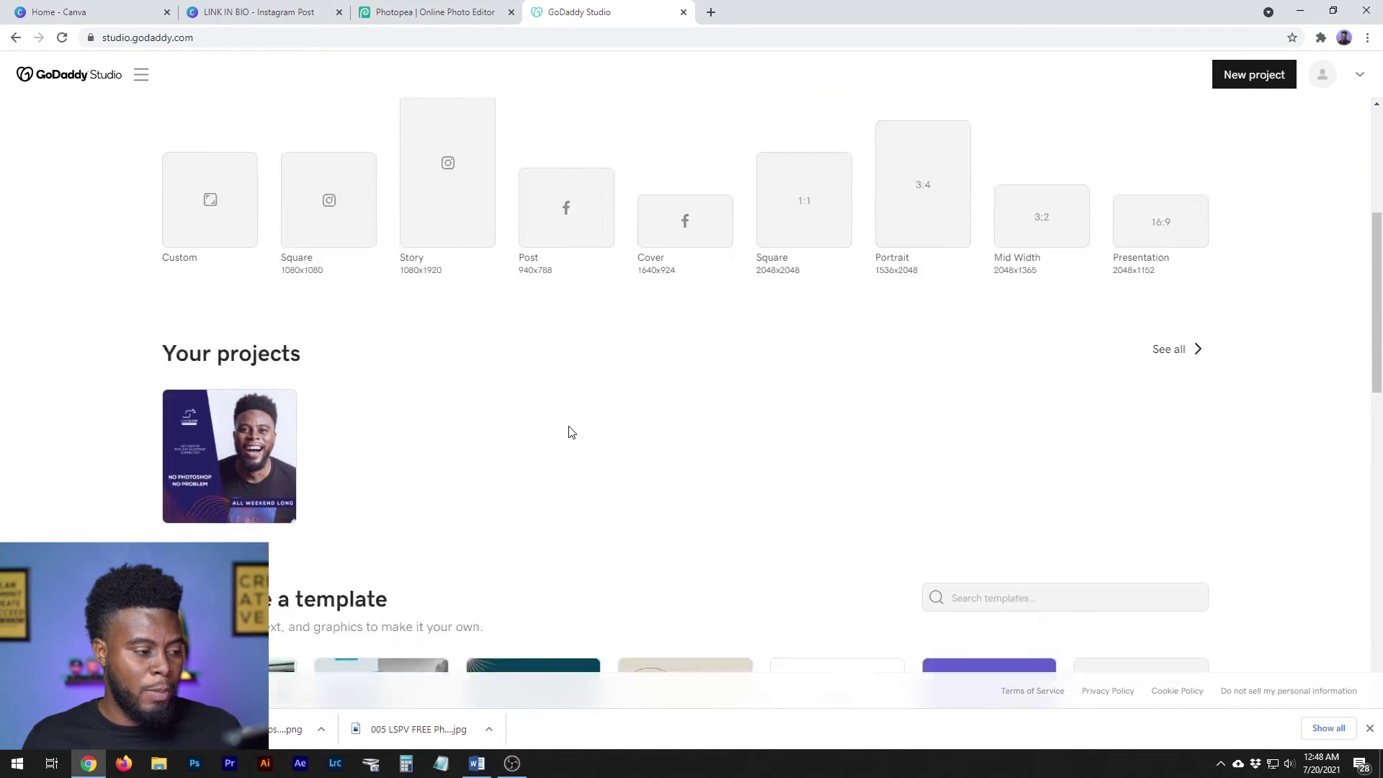
scroll(648, 504, up, 1)
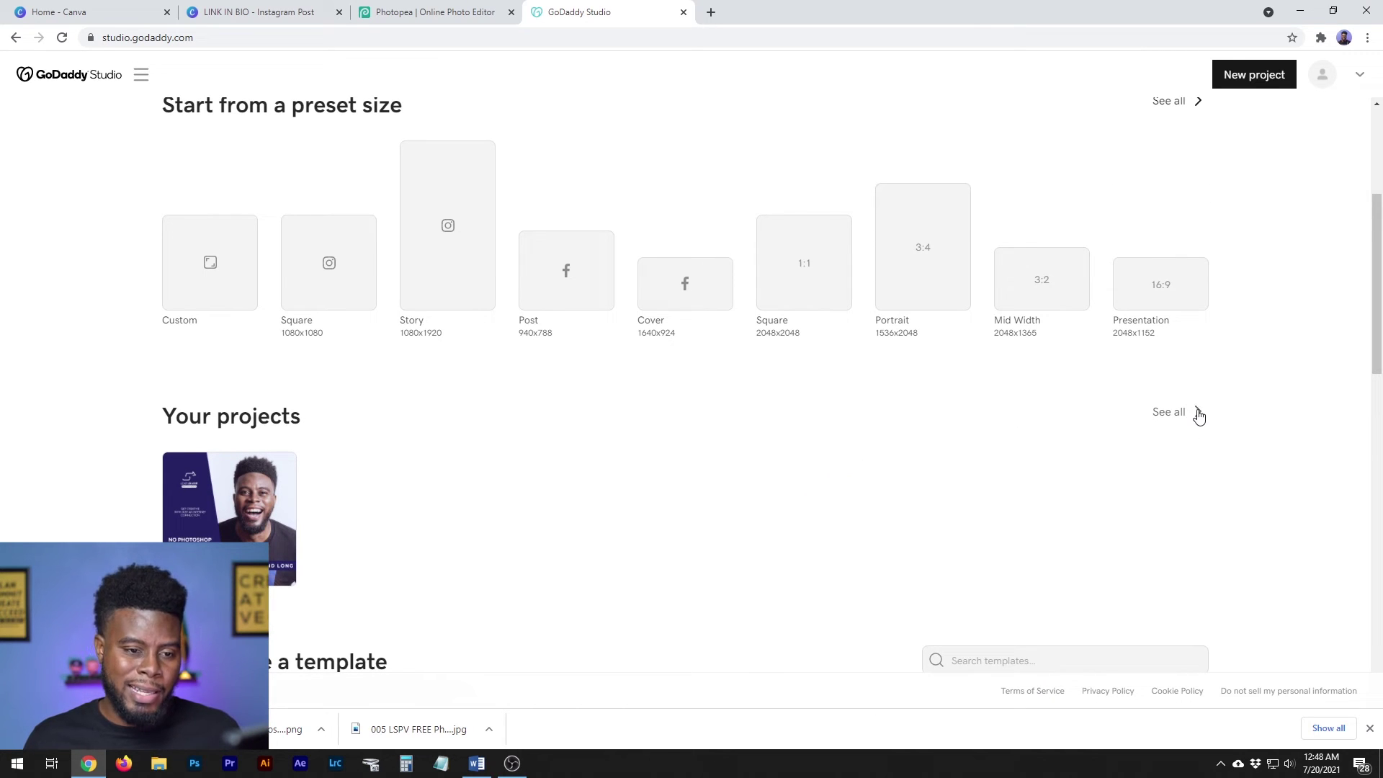
scroll(864, 320, up, 3)
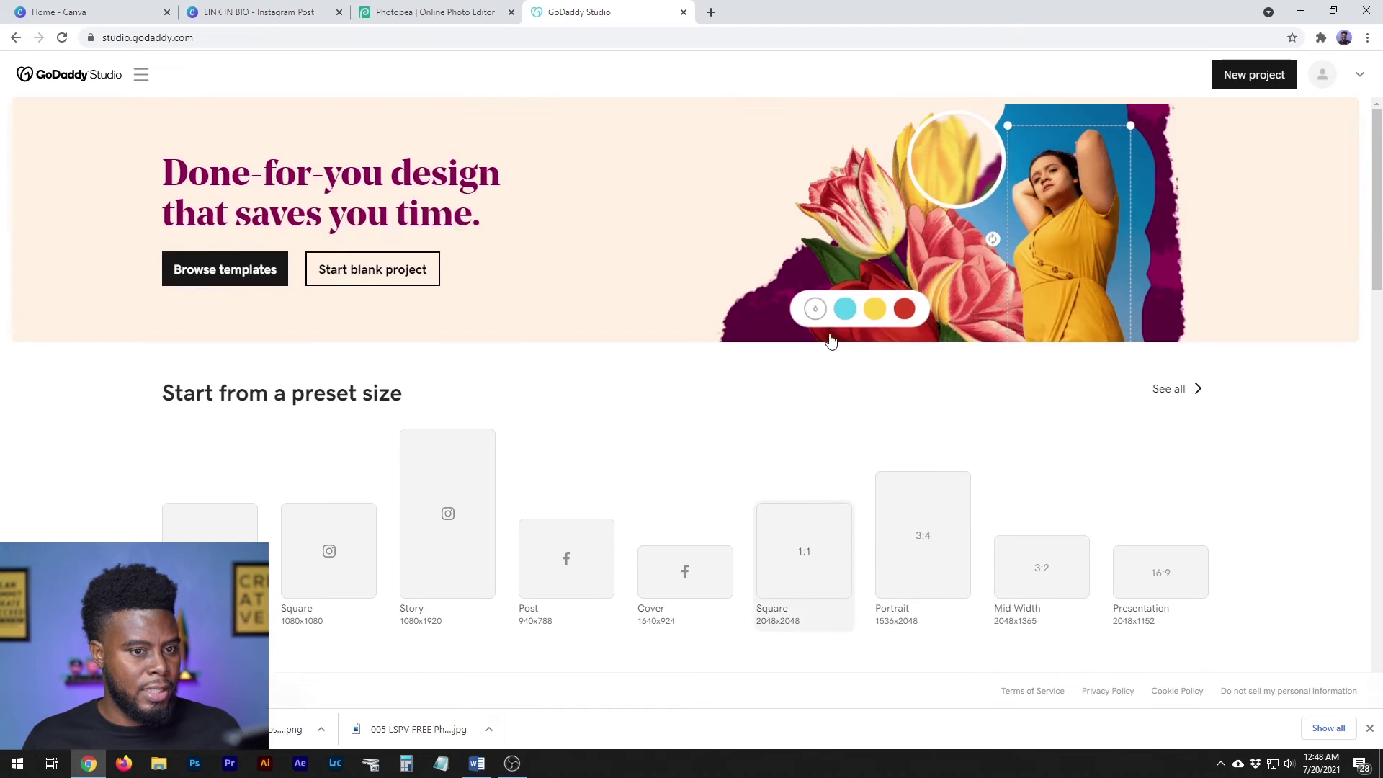
click(1147, 390)
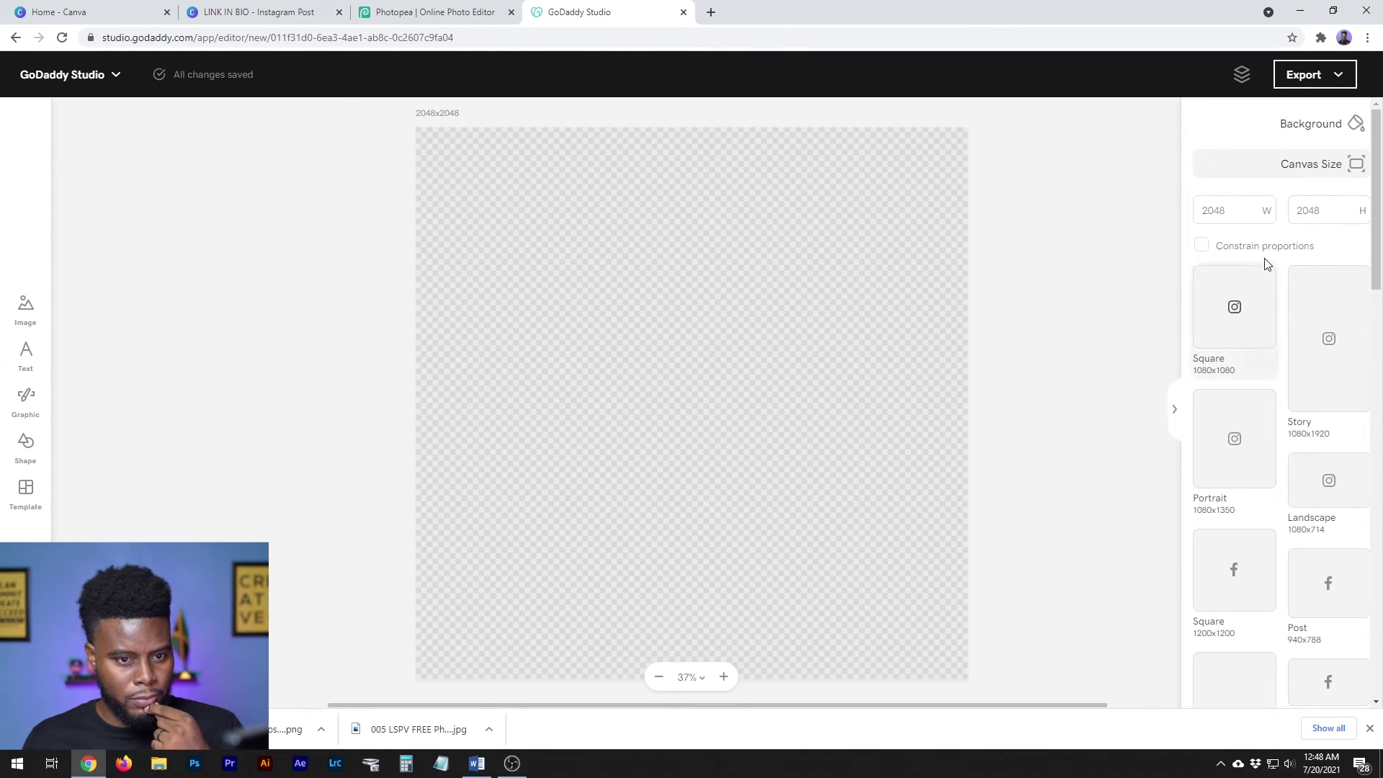
Scroll the canvas size presets and apply the YouTube Thumbnail size
scroll(1257, 352, down, 3)
scroll(1256, 352, down, 2)
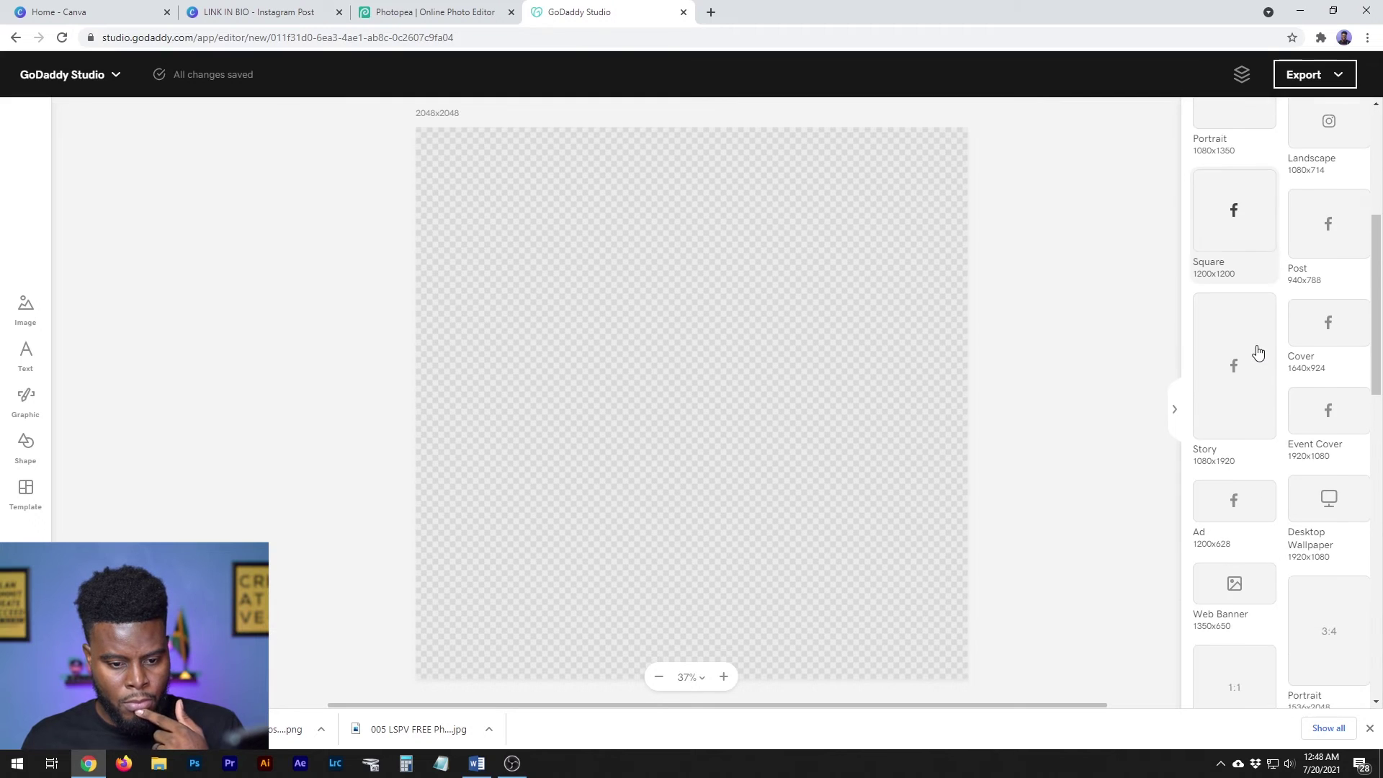
scroll(1257, 353, down, 2)
scroll(1257, 352, down, 2)
scroll(1257, 353, down, 3)
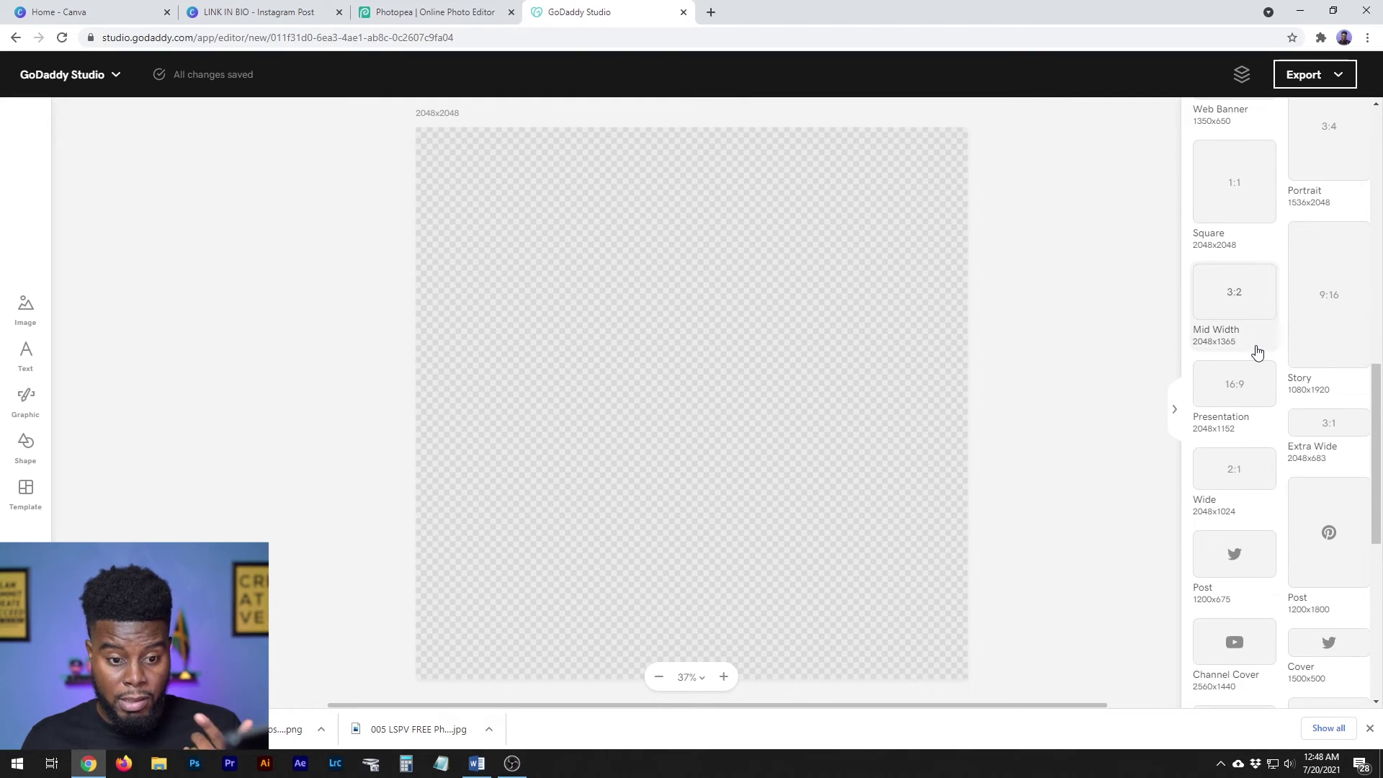
scroll(1257, 352, down, 2)
scroll(1256, 352, down, 3)
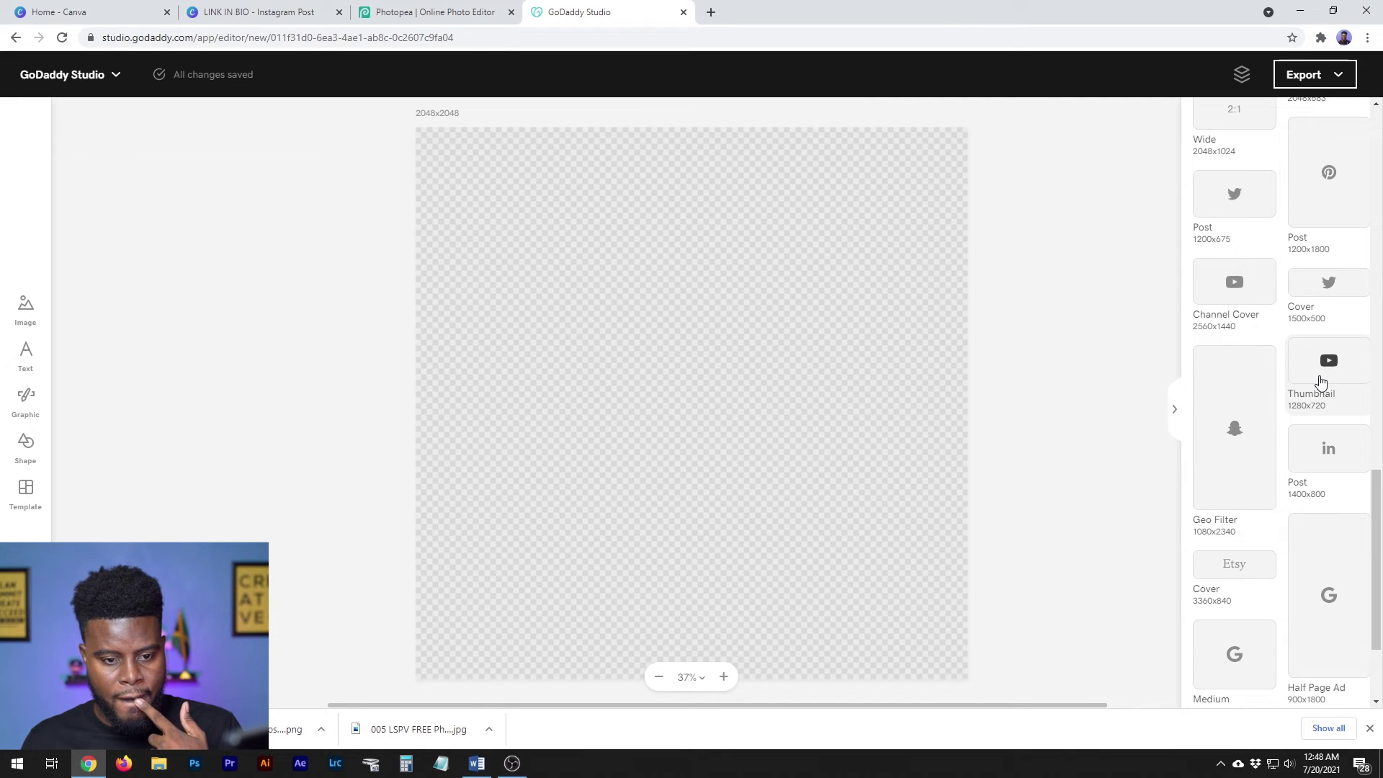
click(1320, 382)
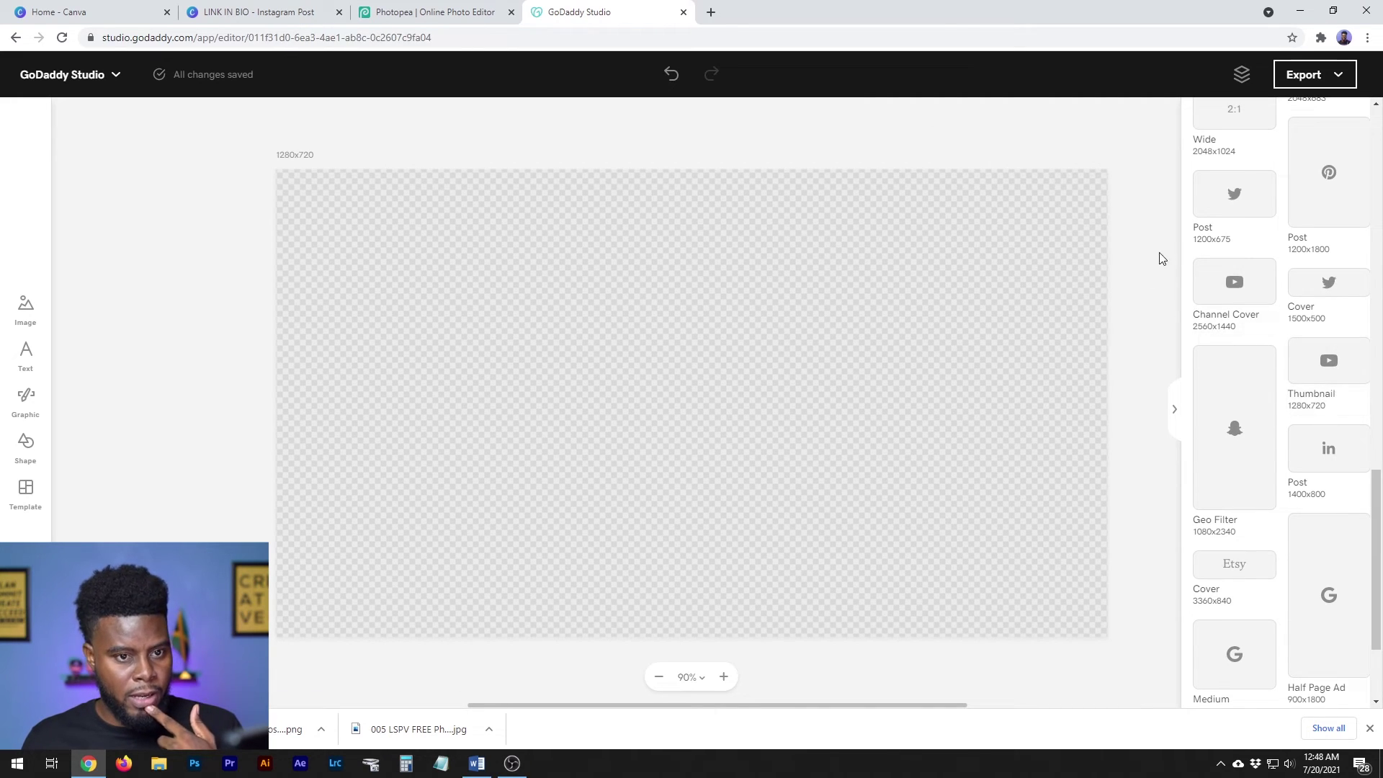
double_click(1311, 393)
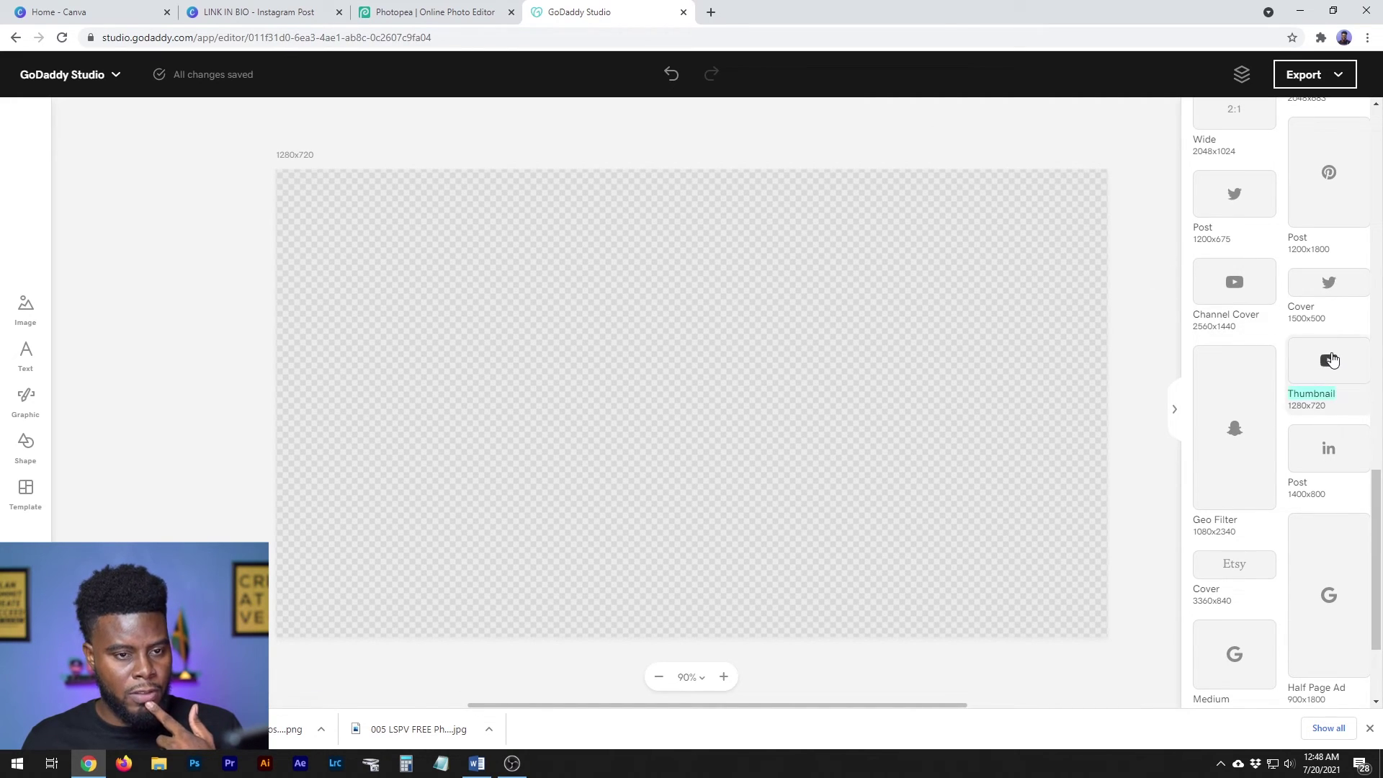
click(1175, 402)
Set the canvas width to 1920 and height to 1080
click(737, 425)
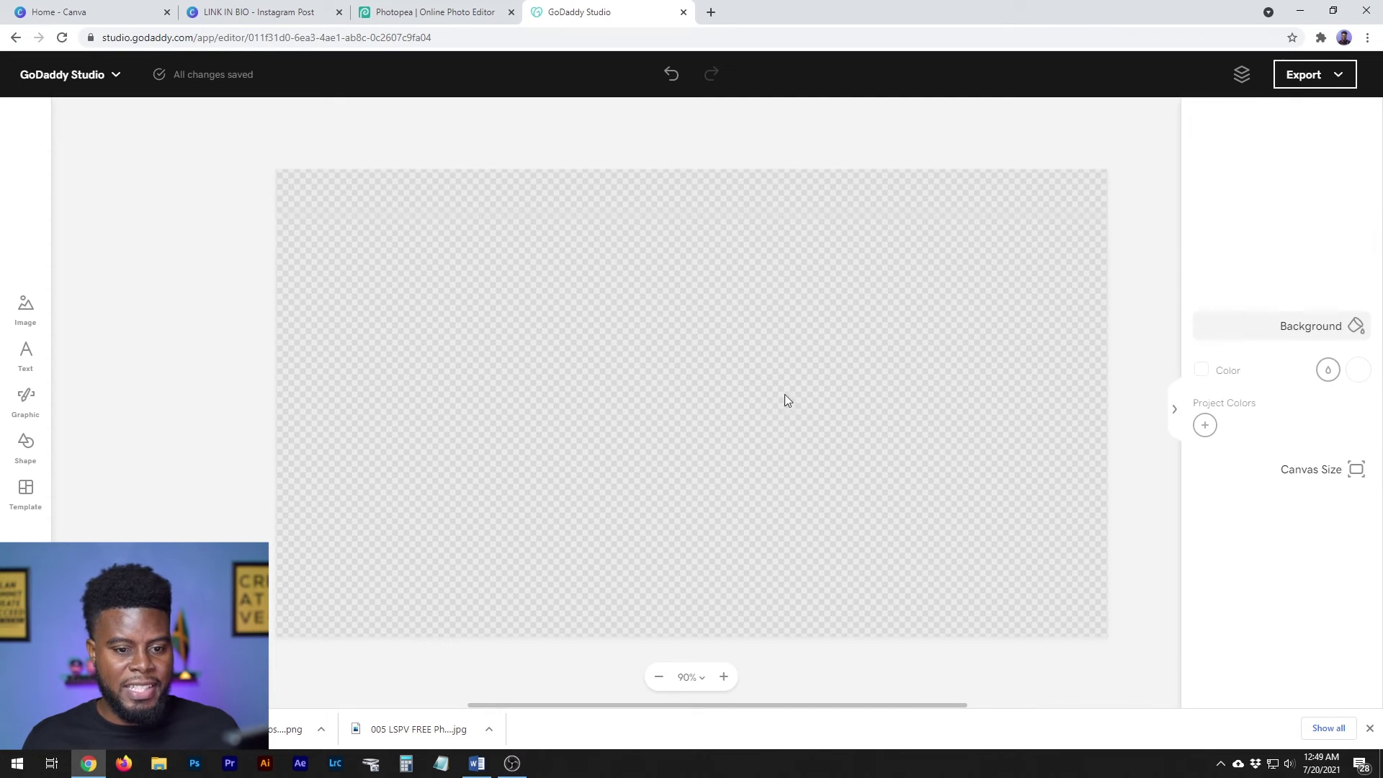
click(1307, 472)
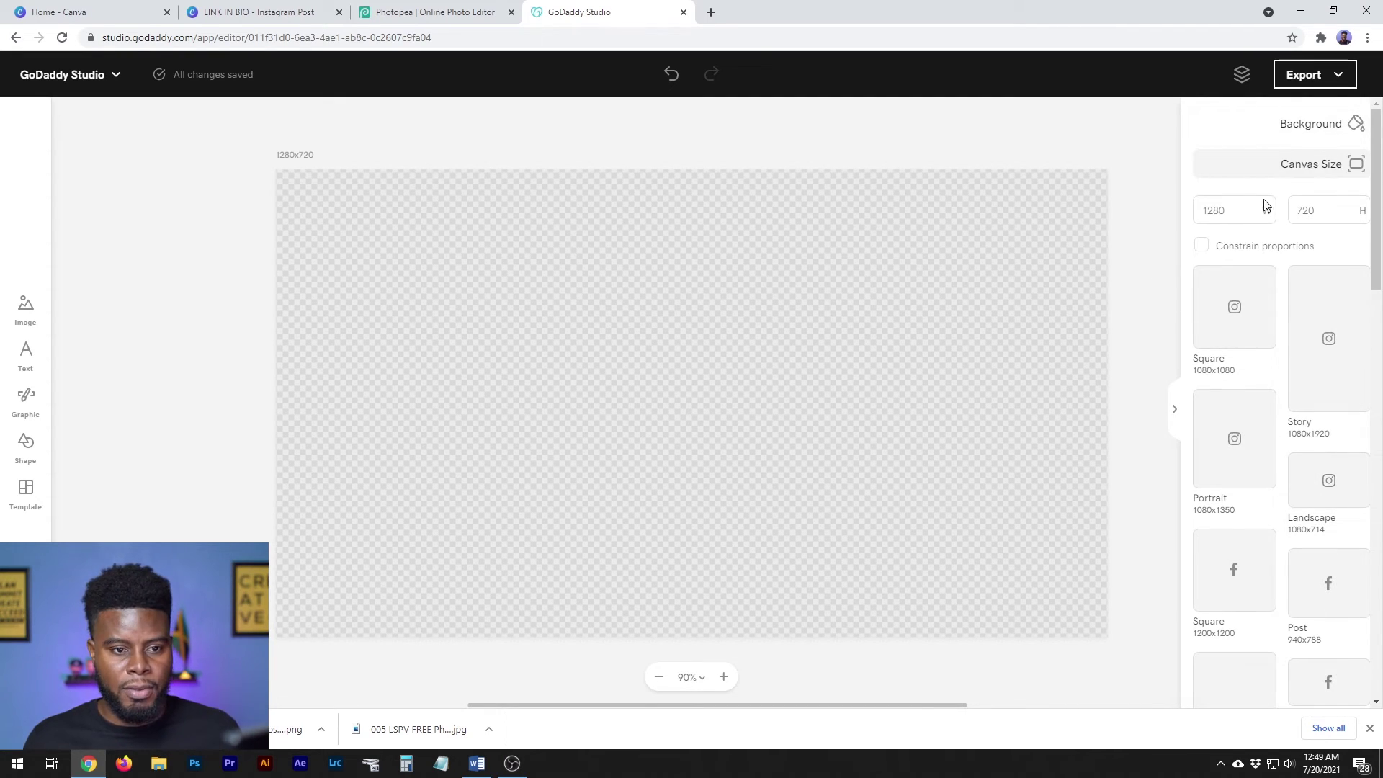
double_click(1269, 209)
text(1920)
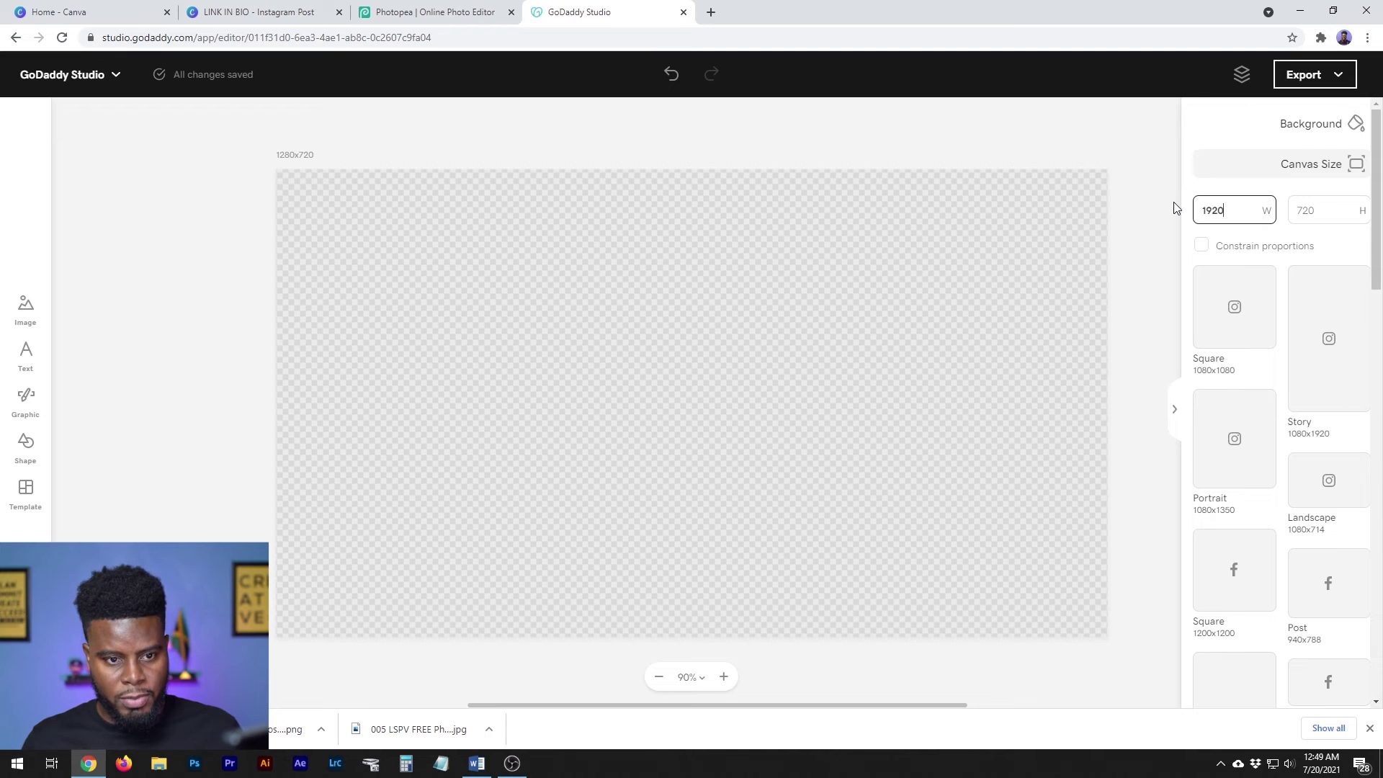
key(Tab)
text(1080)
key(Return)
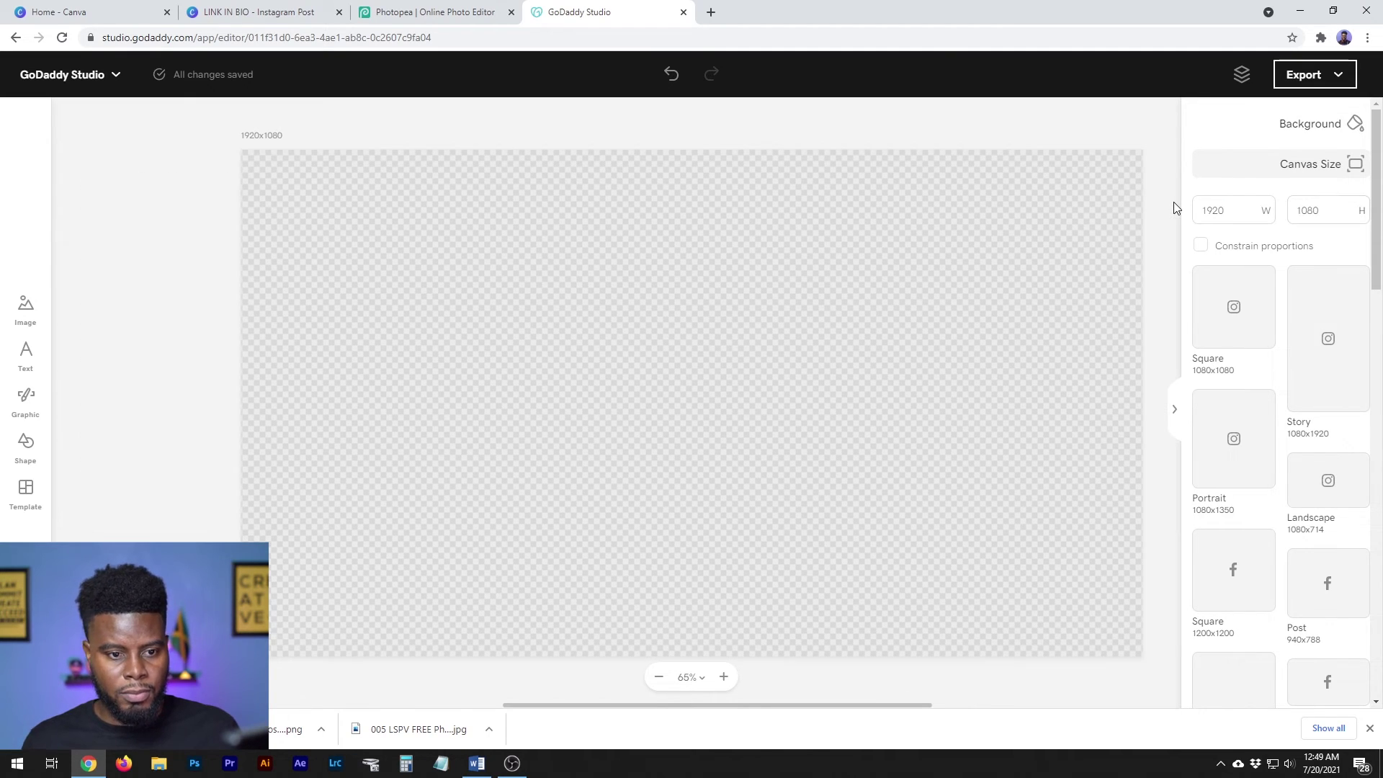
click(1161, 124)
click(26, 306)
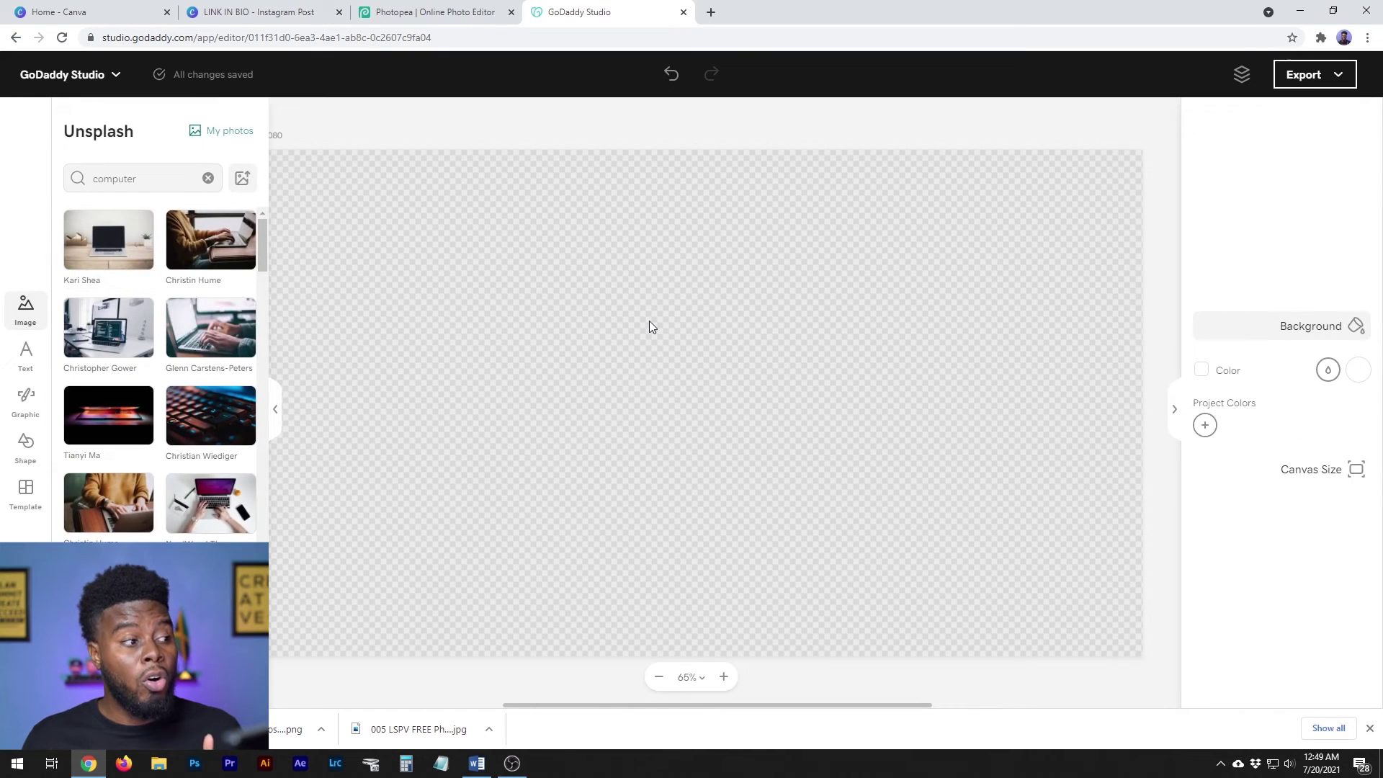
click(115, 75)
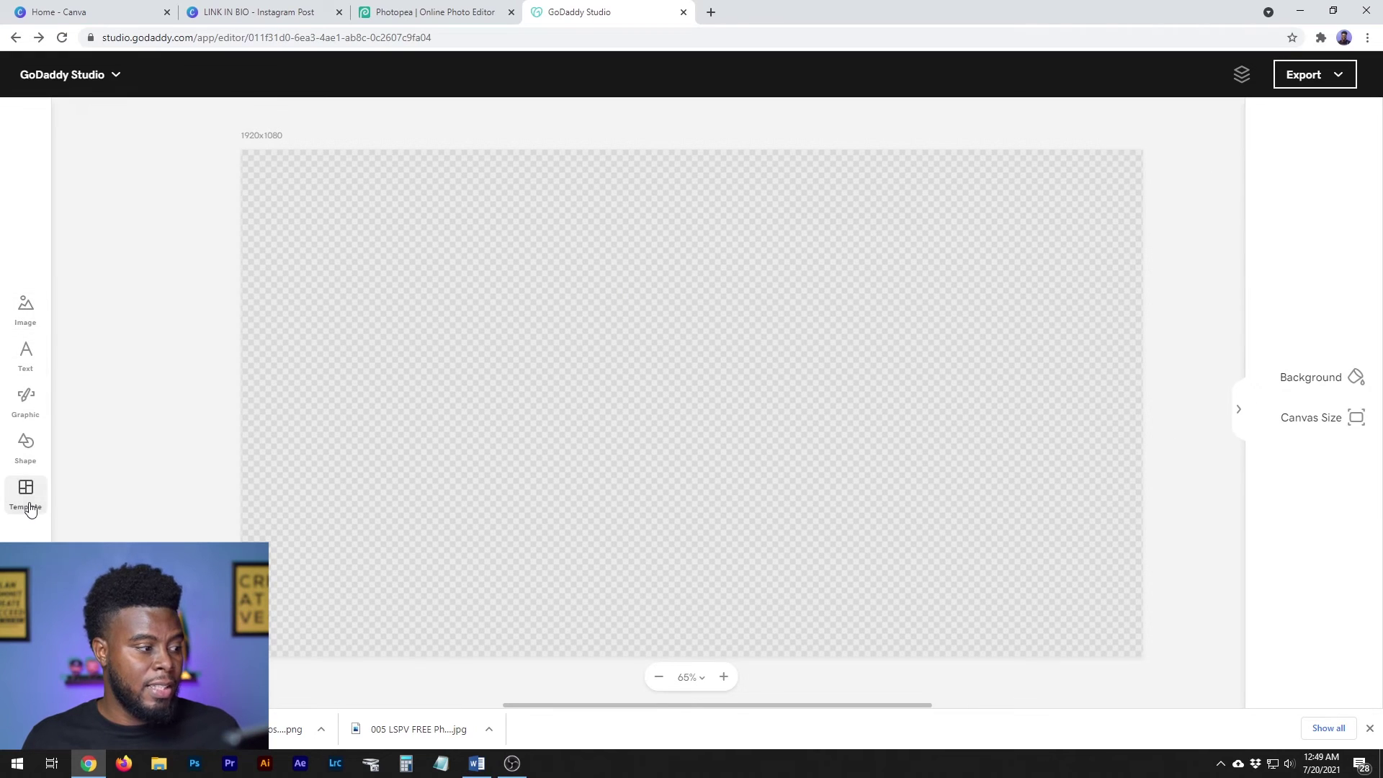
Search the template library for 'youtube'
click(25, 493)
click(146, 170)
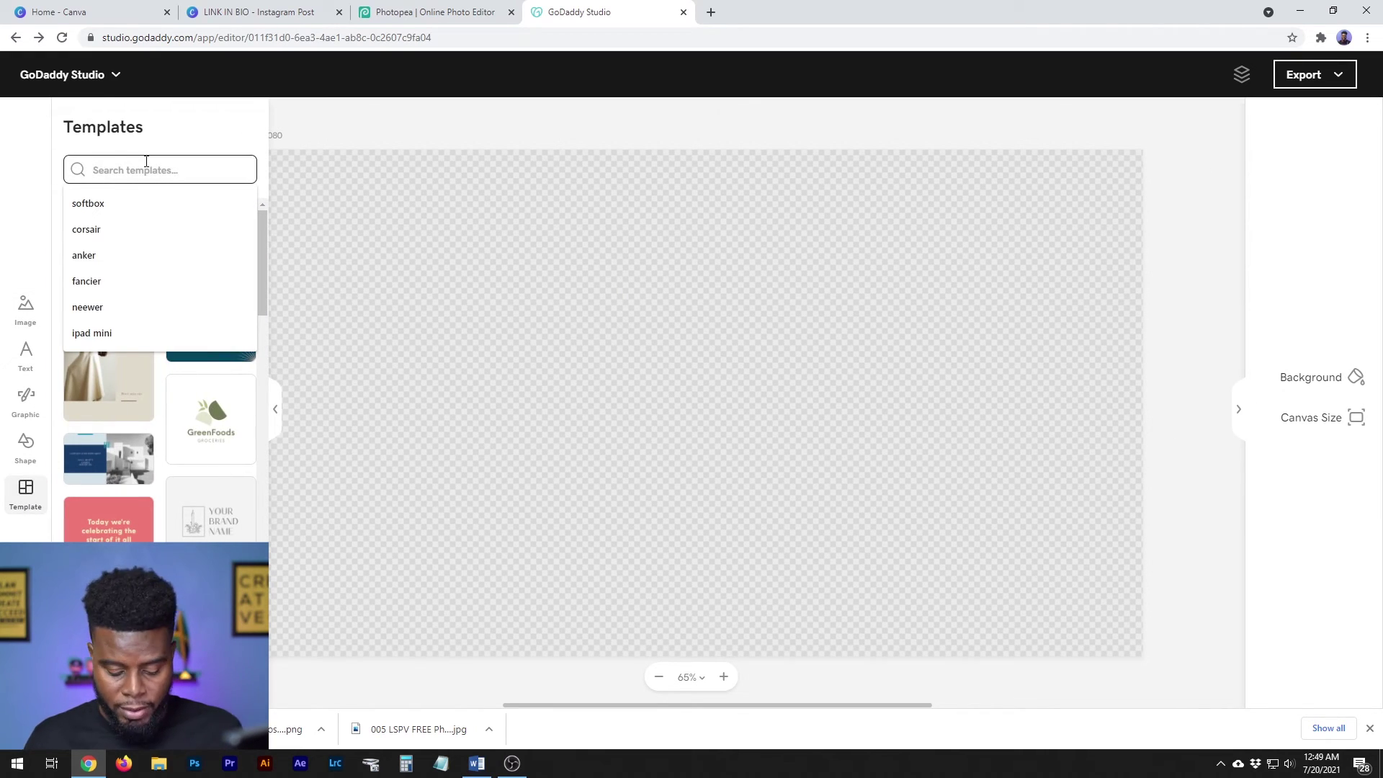
text(youtube)
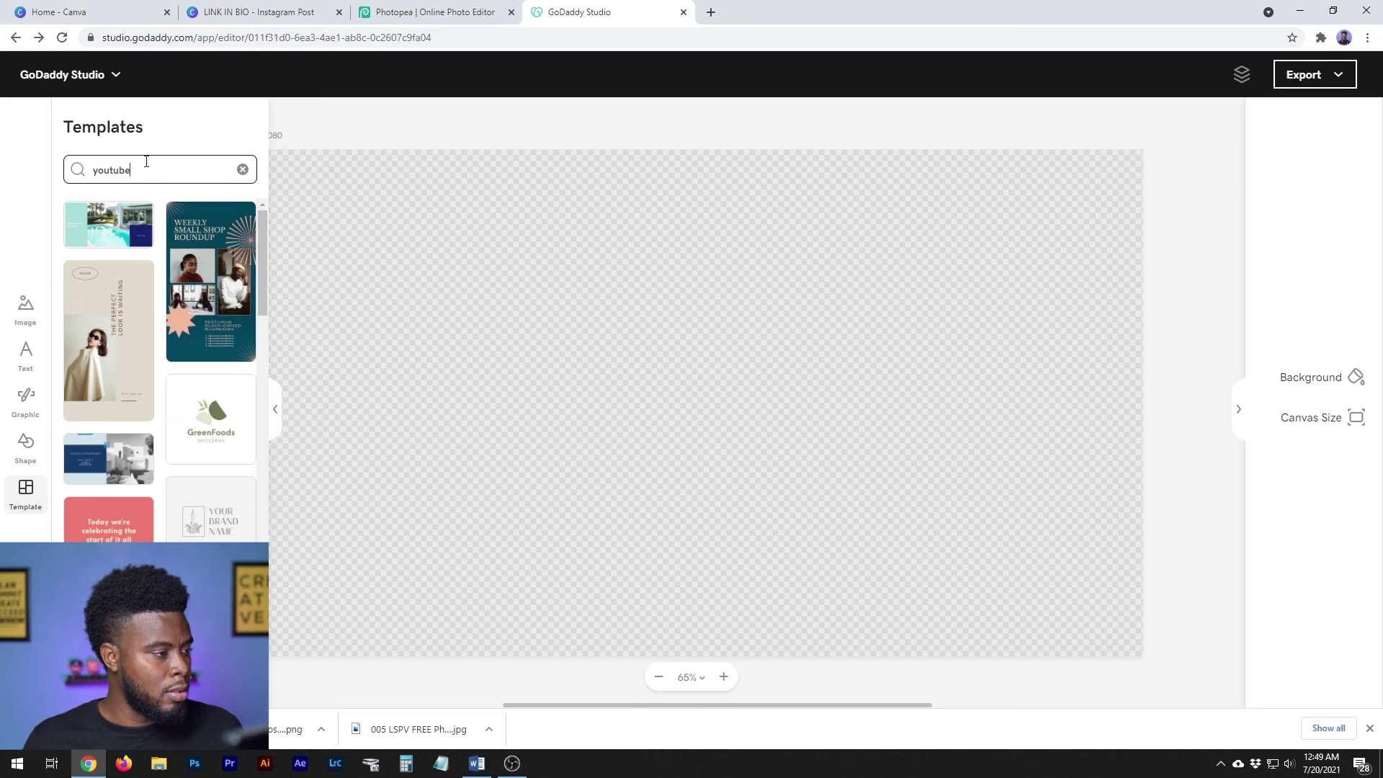
key(Return)
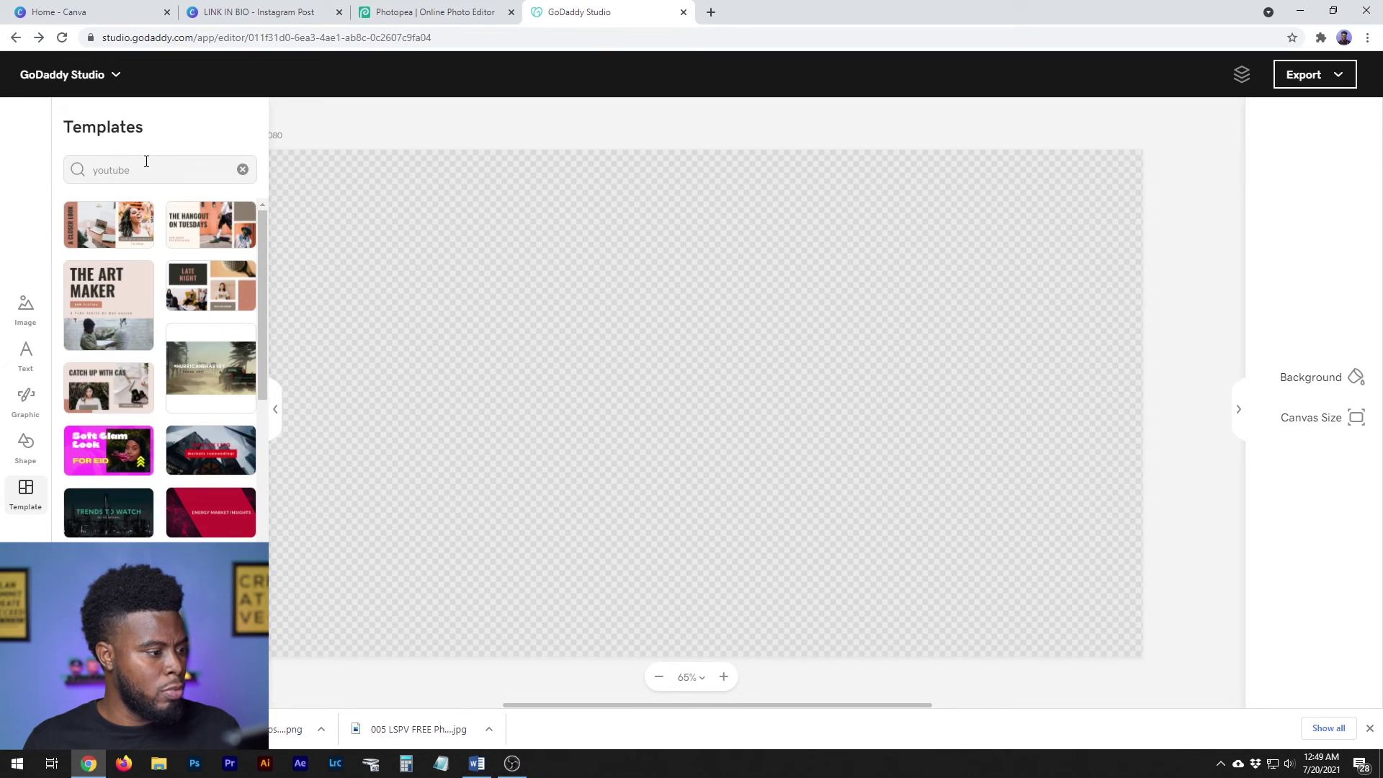
Pick the '5 Ways to Snipe Like a Boss' thumbnail template and confirm replacing the canvas
scroll(184, 209, down, 2)
scroll(186, 207, down, 3)
scroll(188, 207, down, 3)
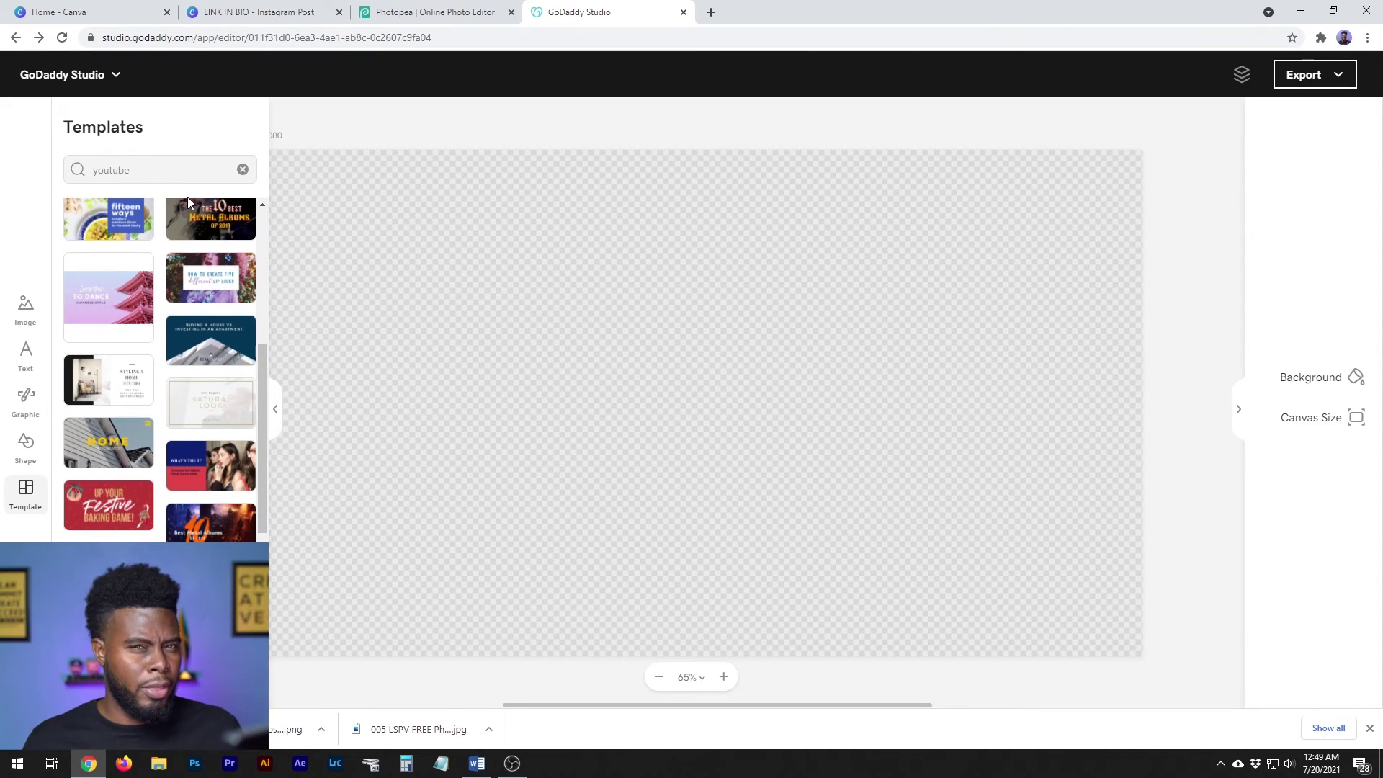
scroll(191, 202, down, 1)
scroll(218, 207, down, 1)
scroll(240, 499, up, 2)
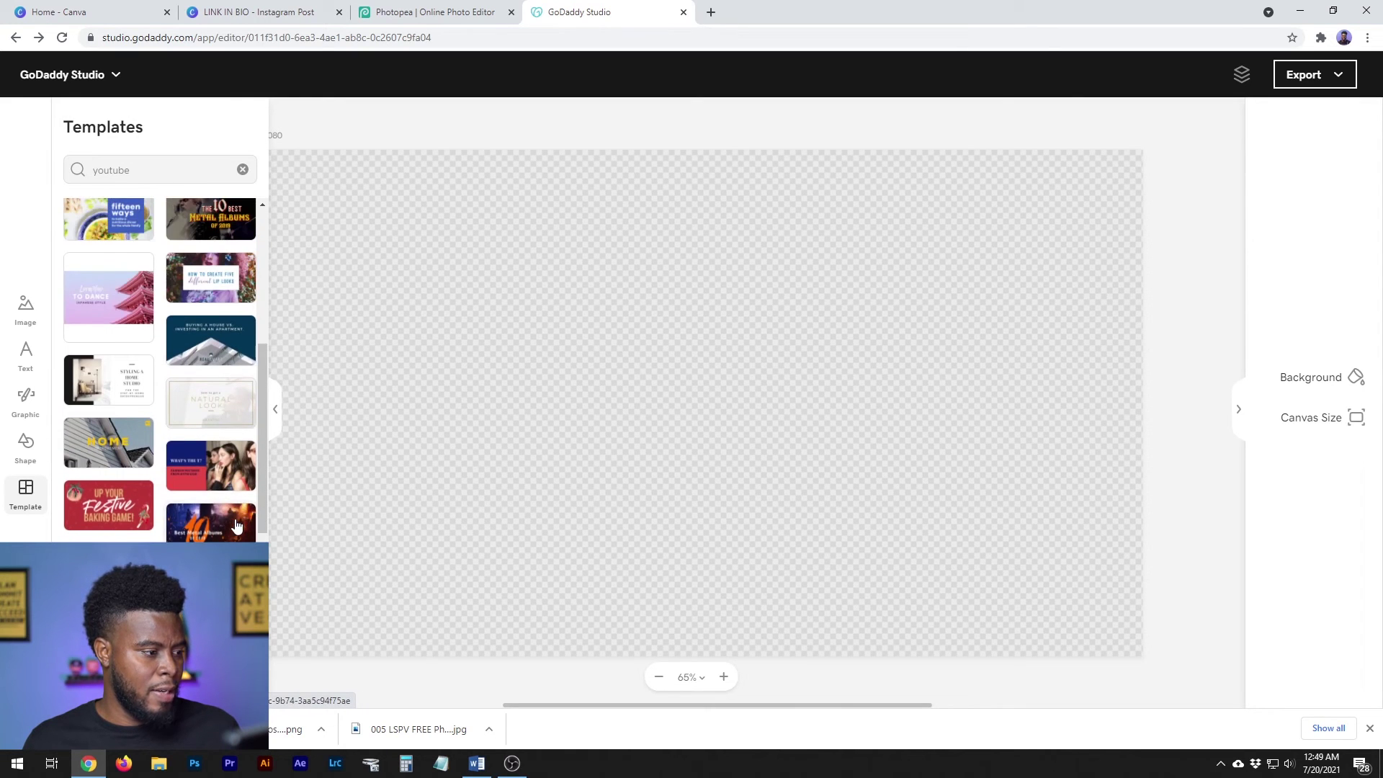
scroll(237, 524, up, 1)
scroll(236, 525, up, 1)
scroll(236, 525, down, 3)
scroll(238, 522, down, 2)
scroll(239, 520, down, 1)
scroll(239, 520, down, 1)
scroll(230, 504, up, 1)
scroll(180, 475, up, 1)
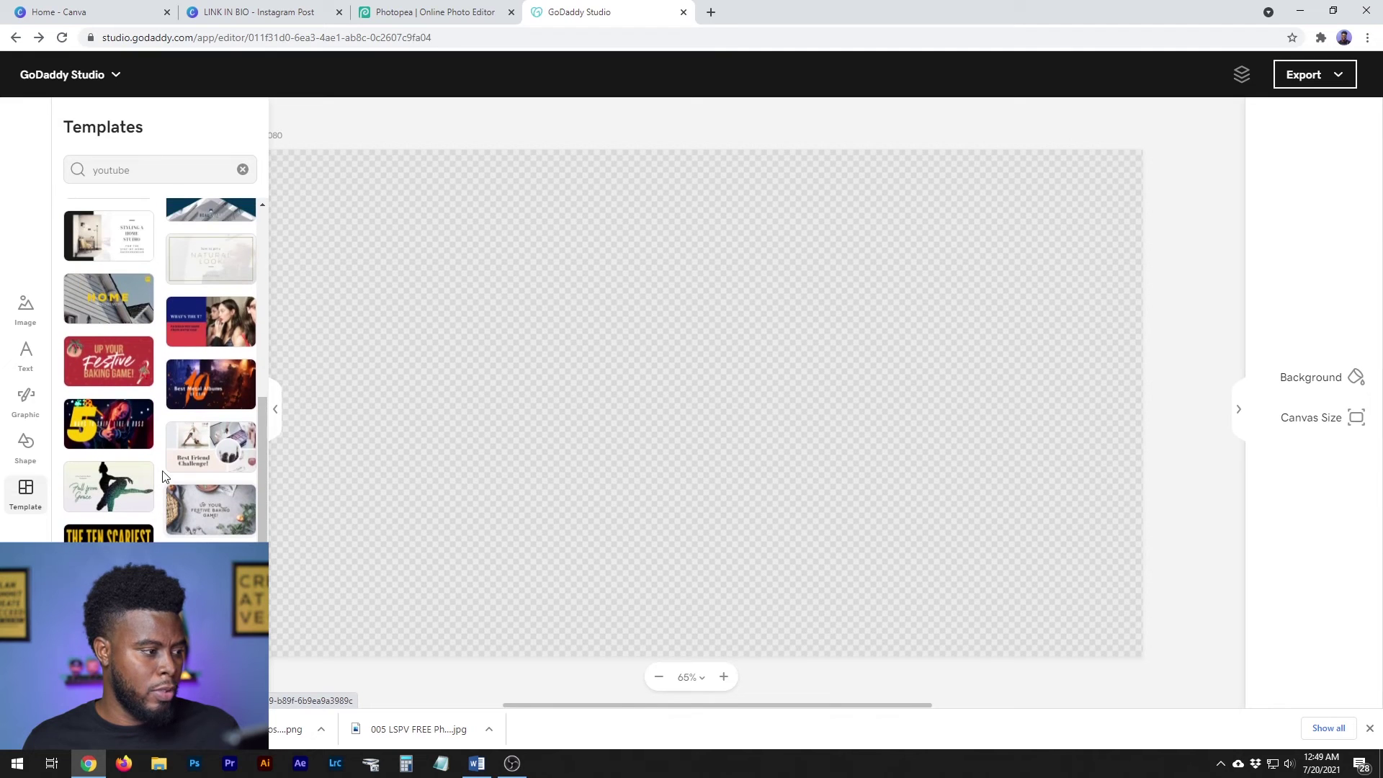
click(119, 443)
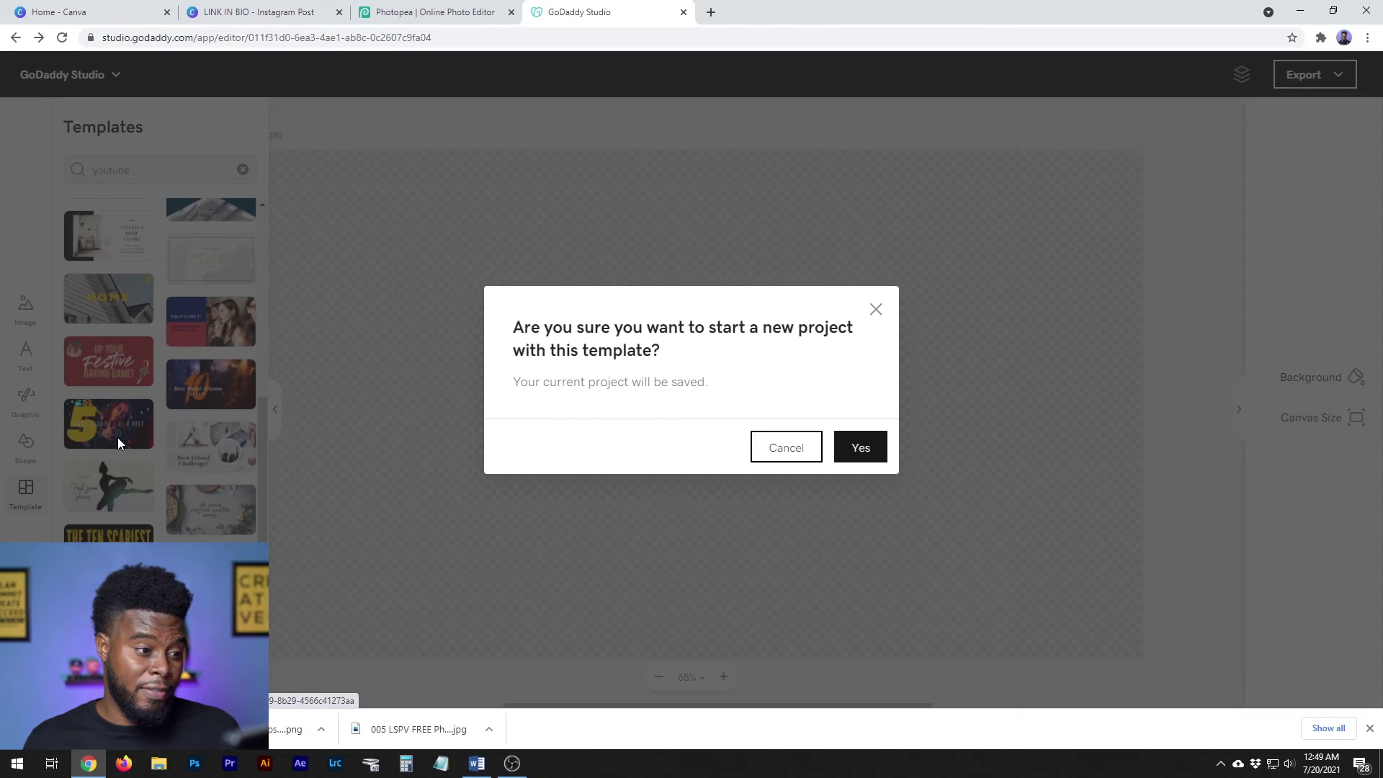
click(847, 459)
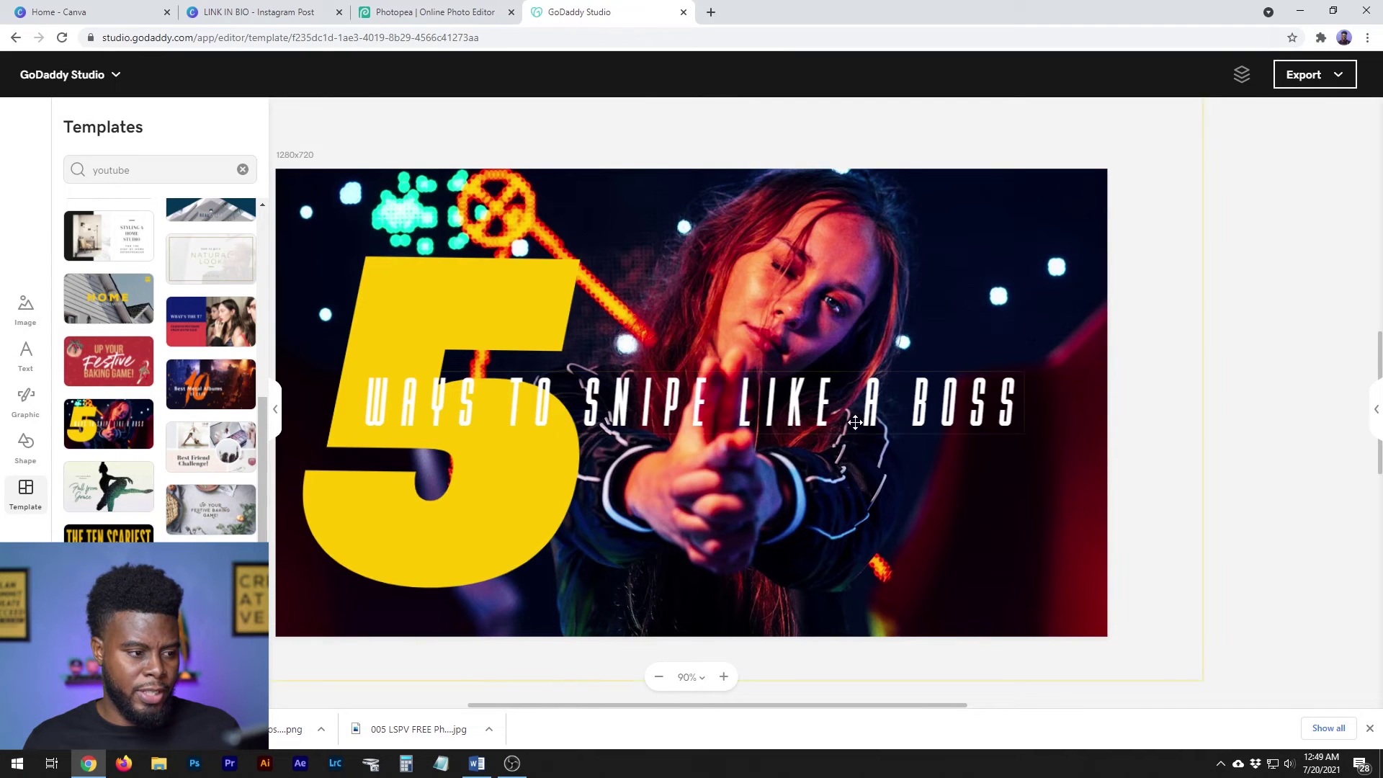
Change the yellow 5 to a 3, shrink its box, and nudge it up and right
click(508, 296)
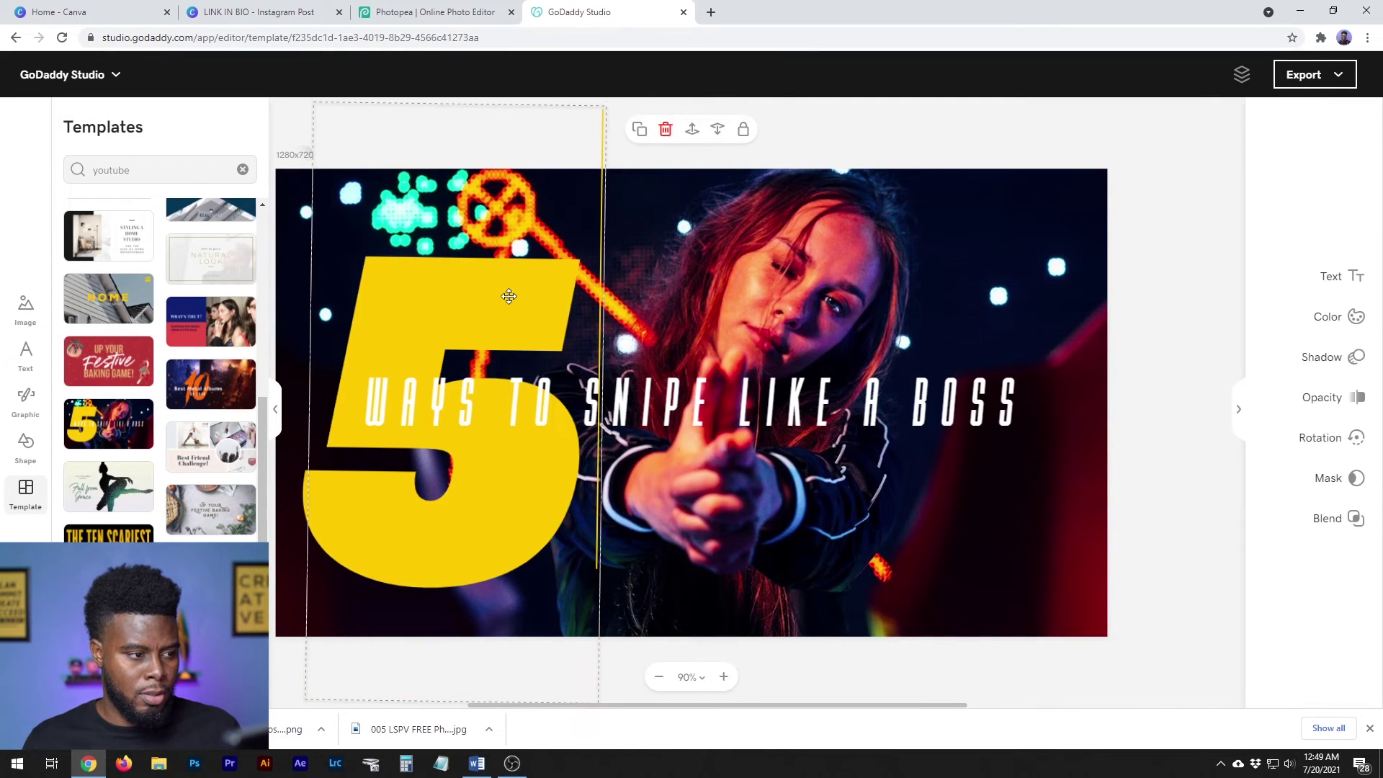
double_click(509, 296)
text(3)
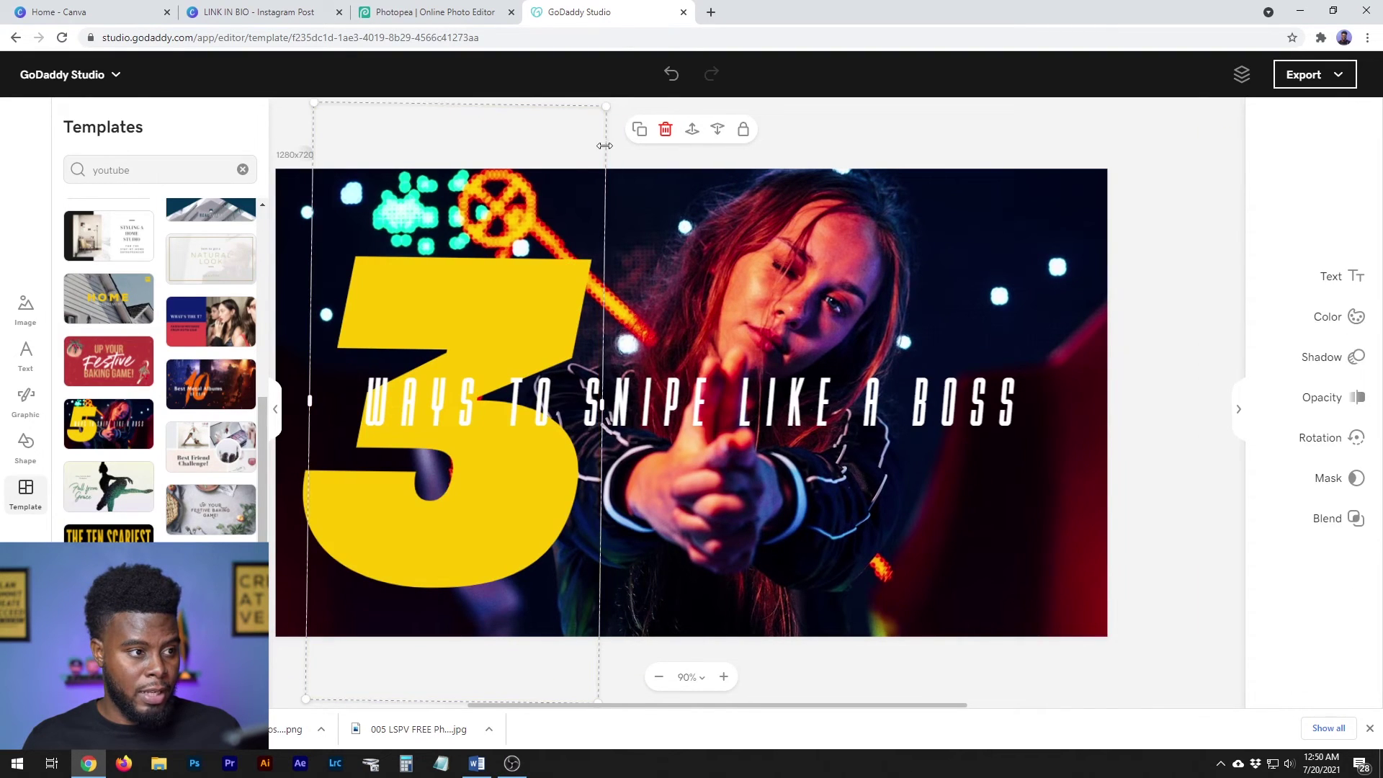
drag(603, 106, 504, 224)
click(439, 479)
drag(435, 489, 436, 475)
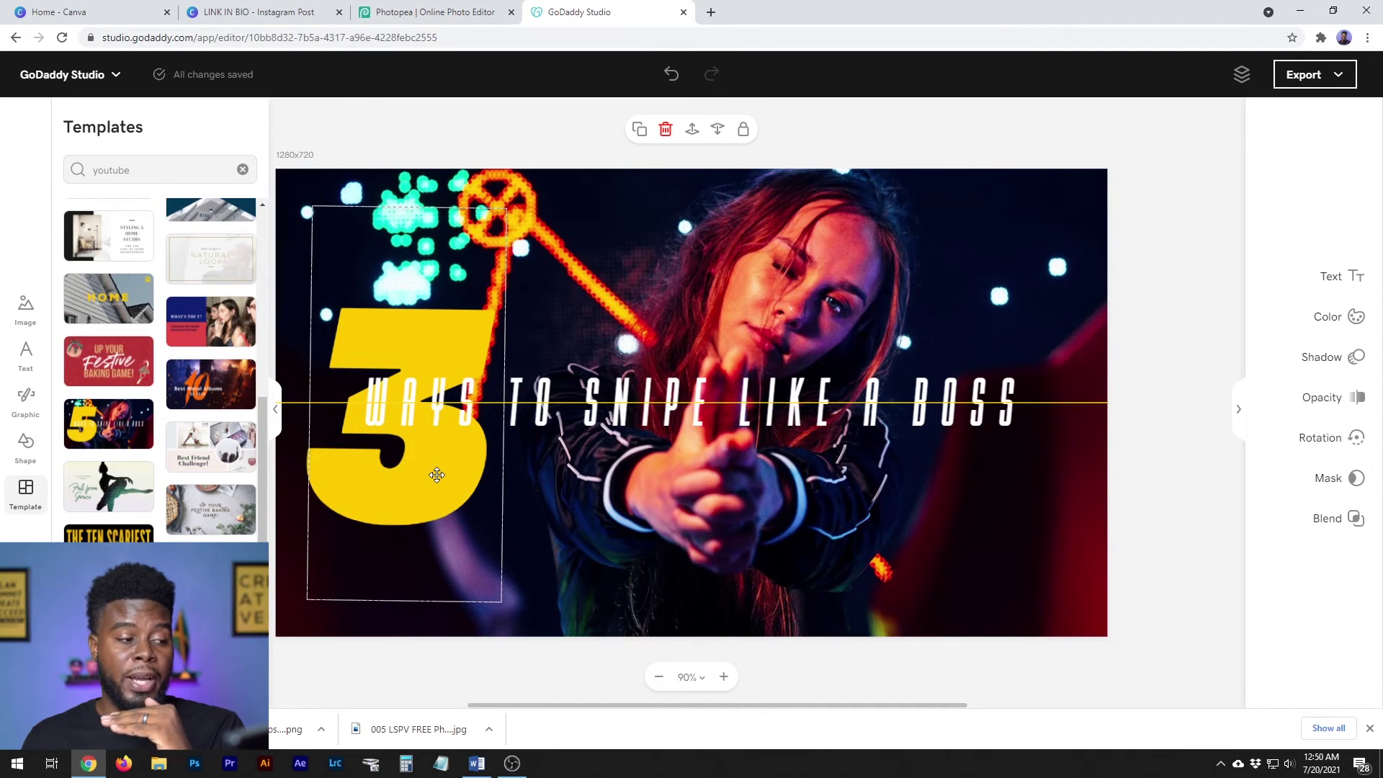
drag(436, 474, 439, 474)
click(628, 400)
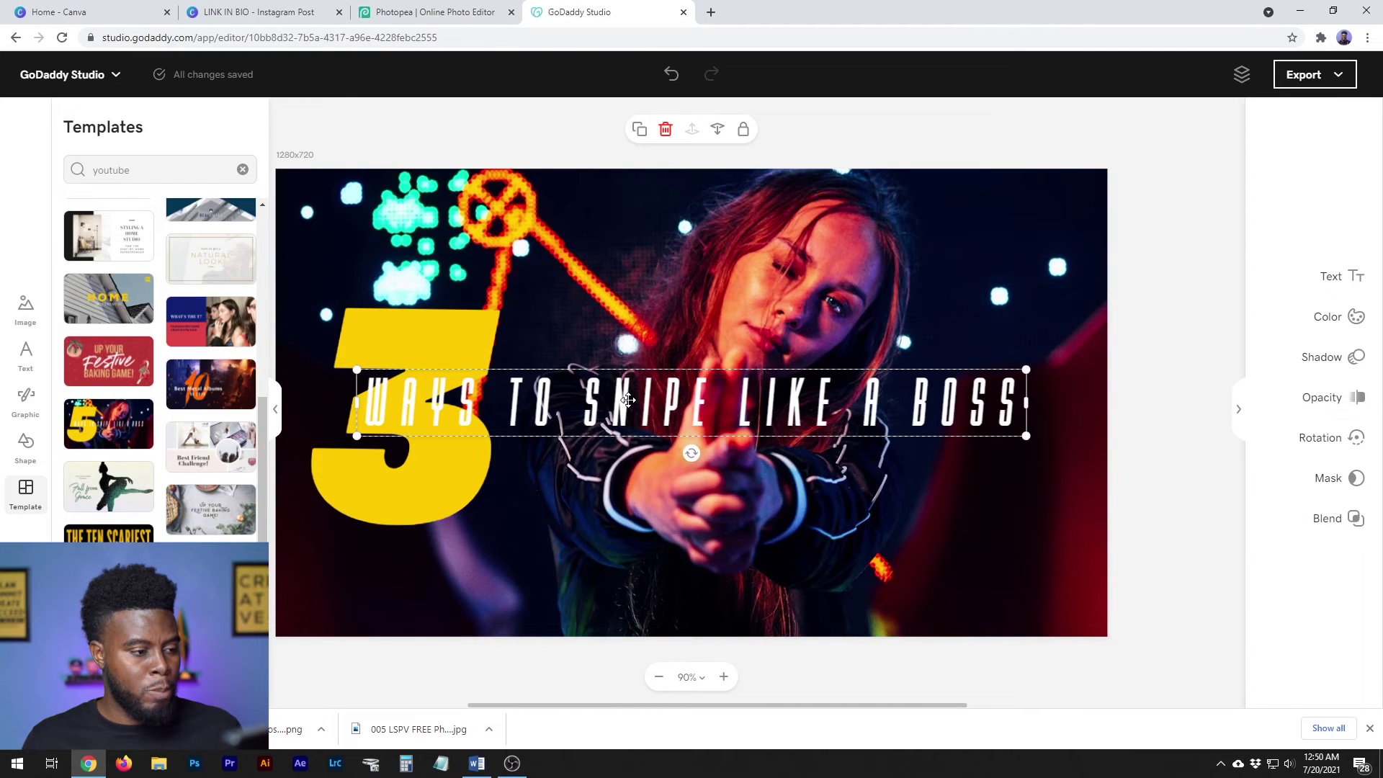
Retype the title as FREE / PHOTOSHOP / ALTERNATIVES on three lines
double_click(628, 400)
key(ctrl+a)
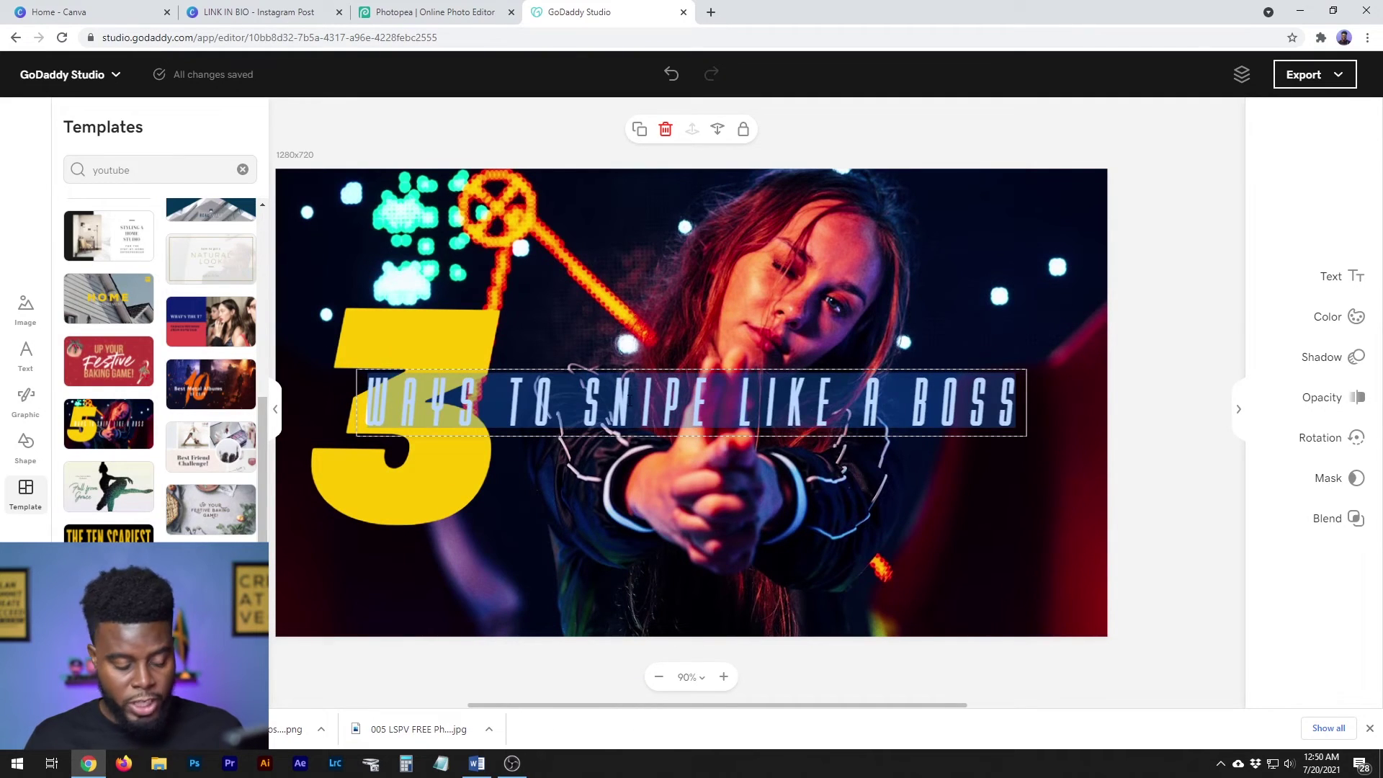
text(FREE)
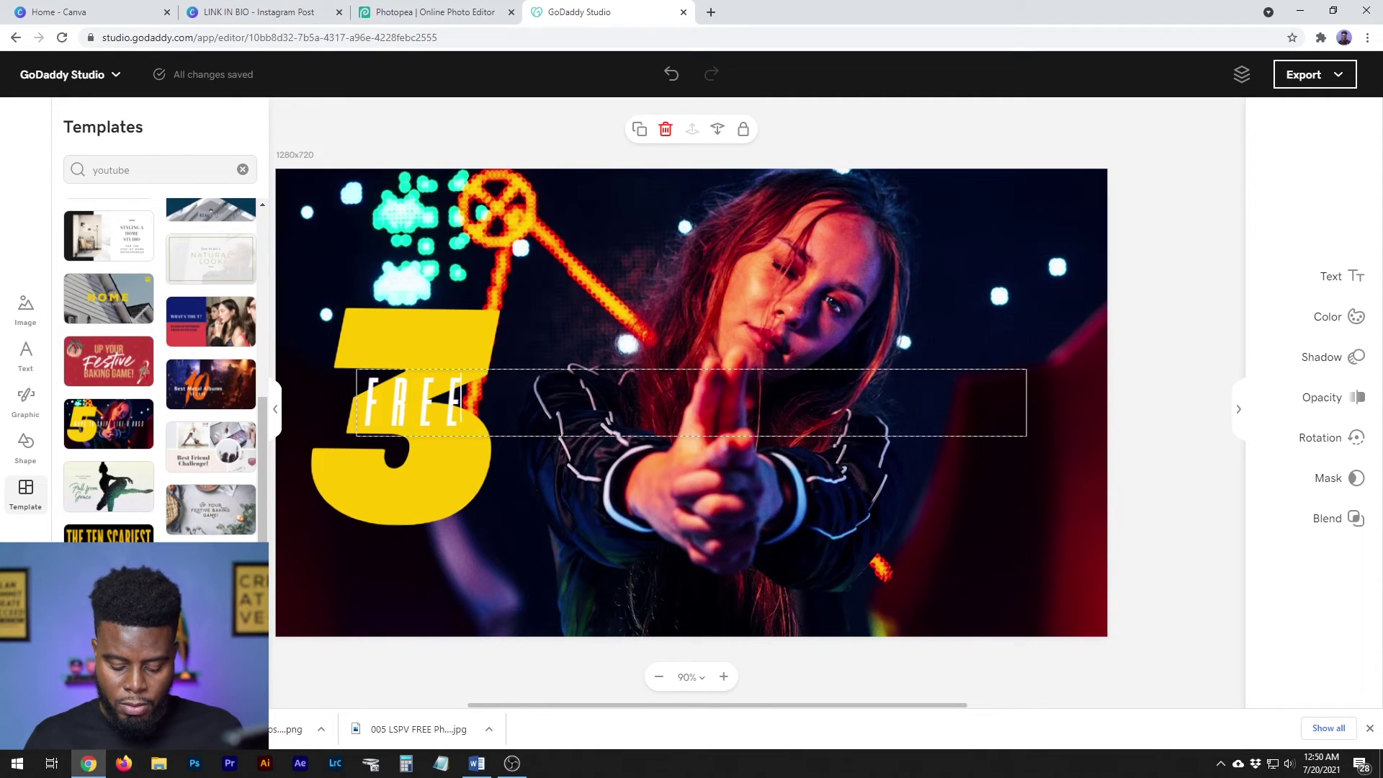
key(Return)
text(PHOTOSHOP)
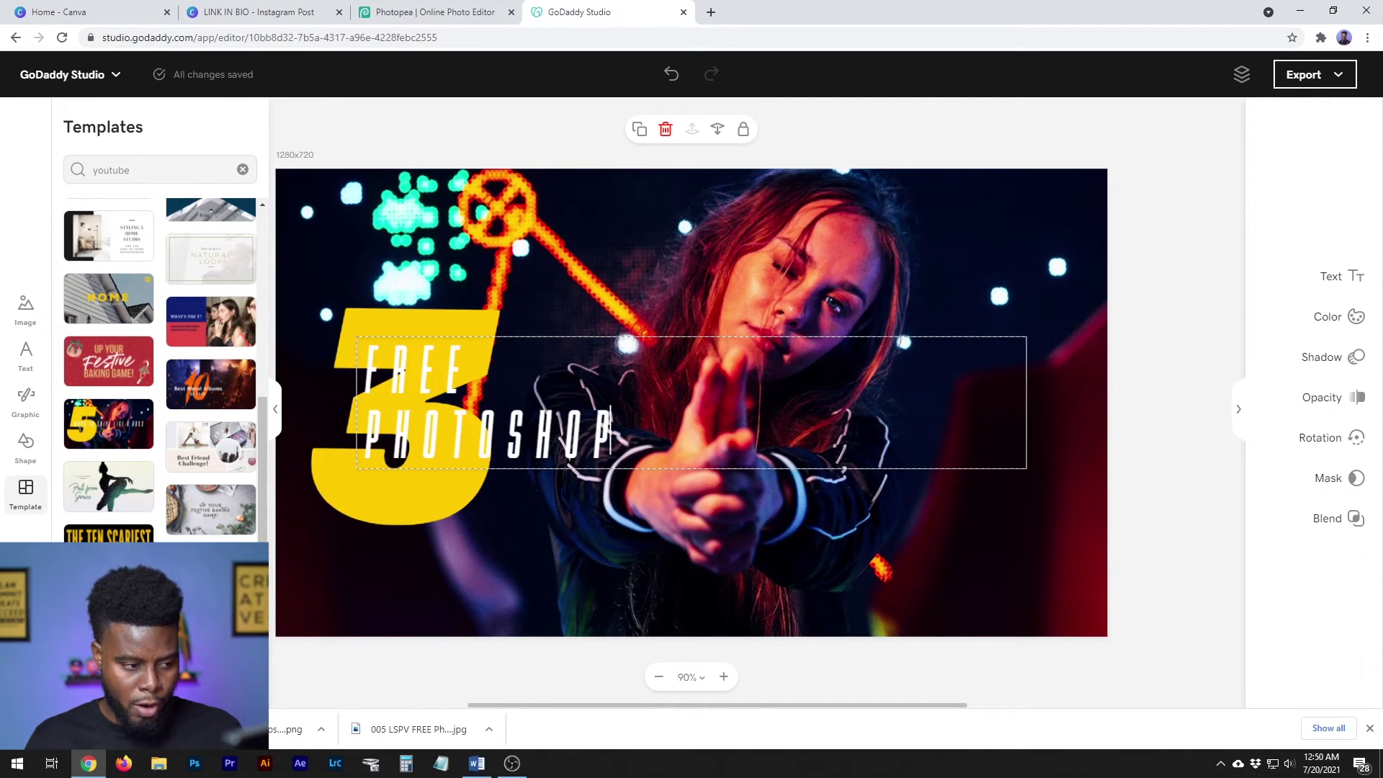
key(Return)
text(ALTERNA)
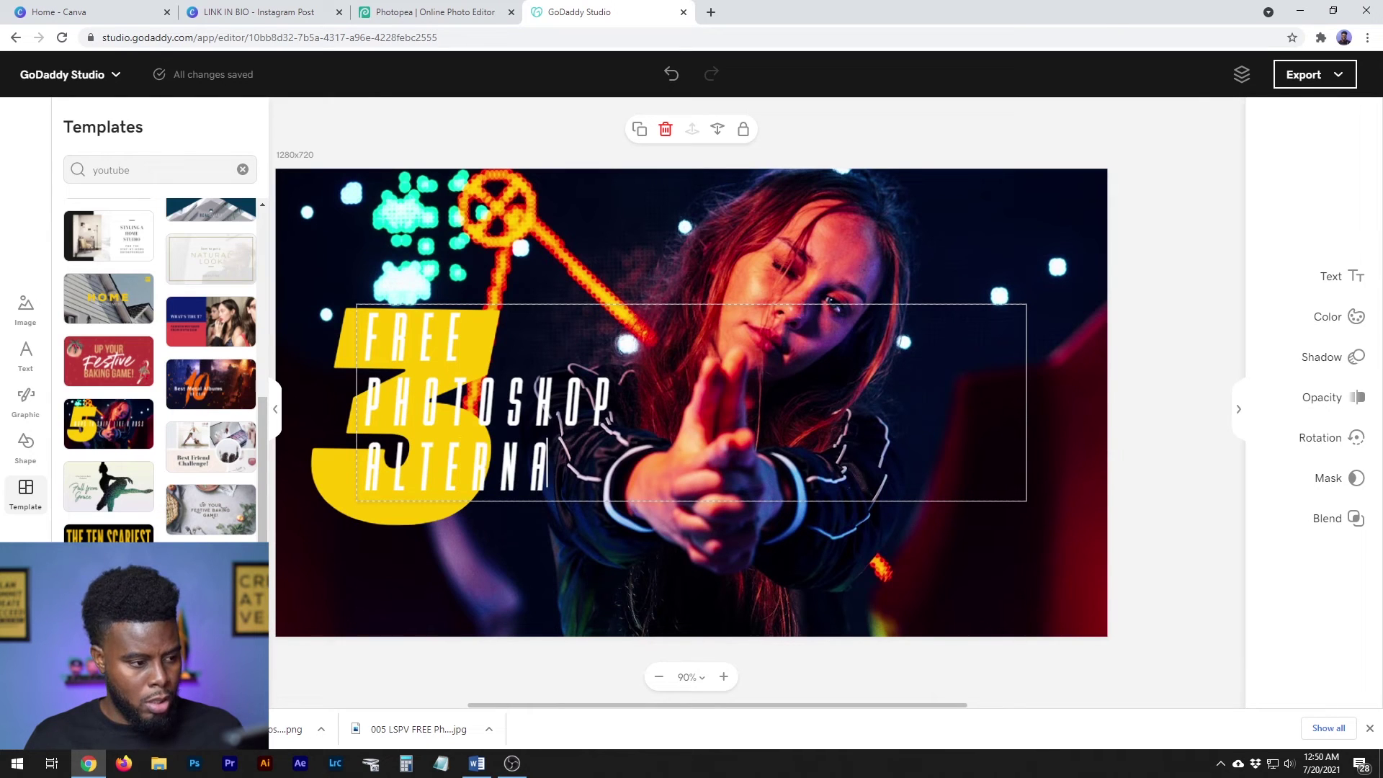
text(TIVES)
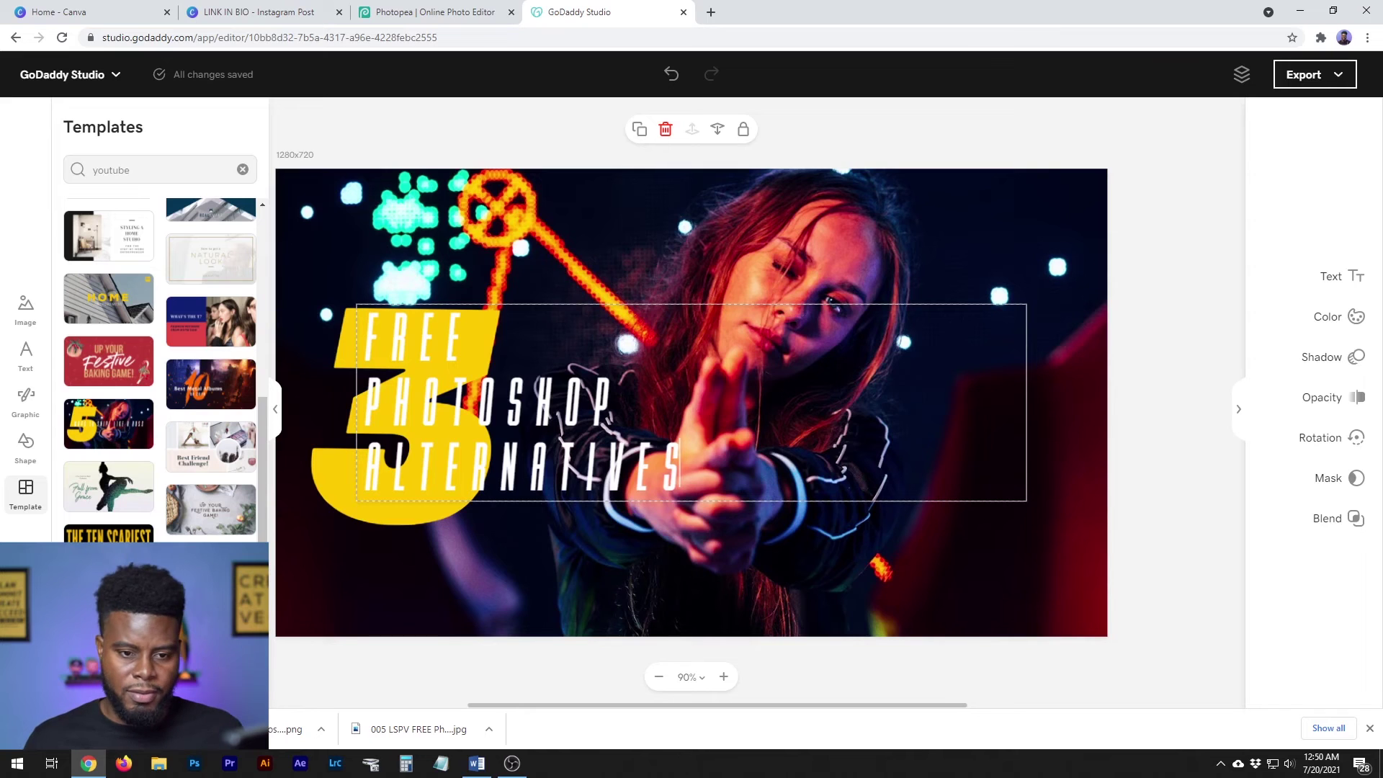
Set the title font to Neue Einstellung ExtraBold
click(1332, 276)
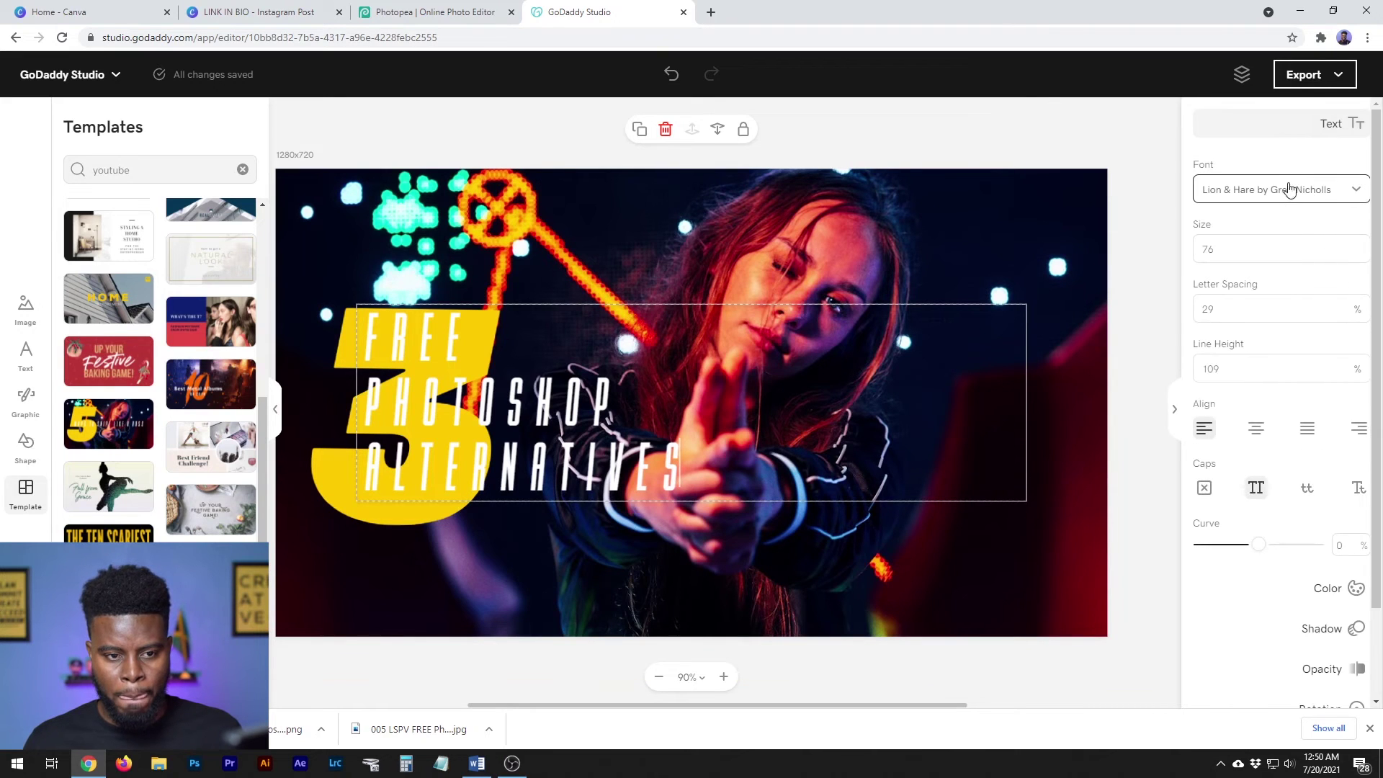
click(1314, 191)
scroll(1320, 333, down, 1)
scroll(1325, 338, down, 3)
scroll(1323, 343, down, 1)
scroll(1323, 344, down, 1)
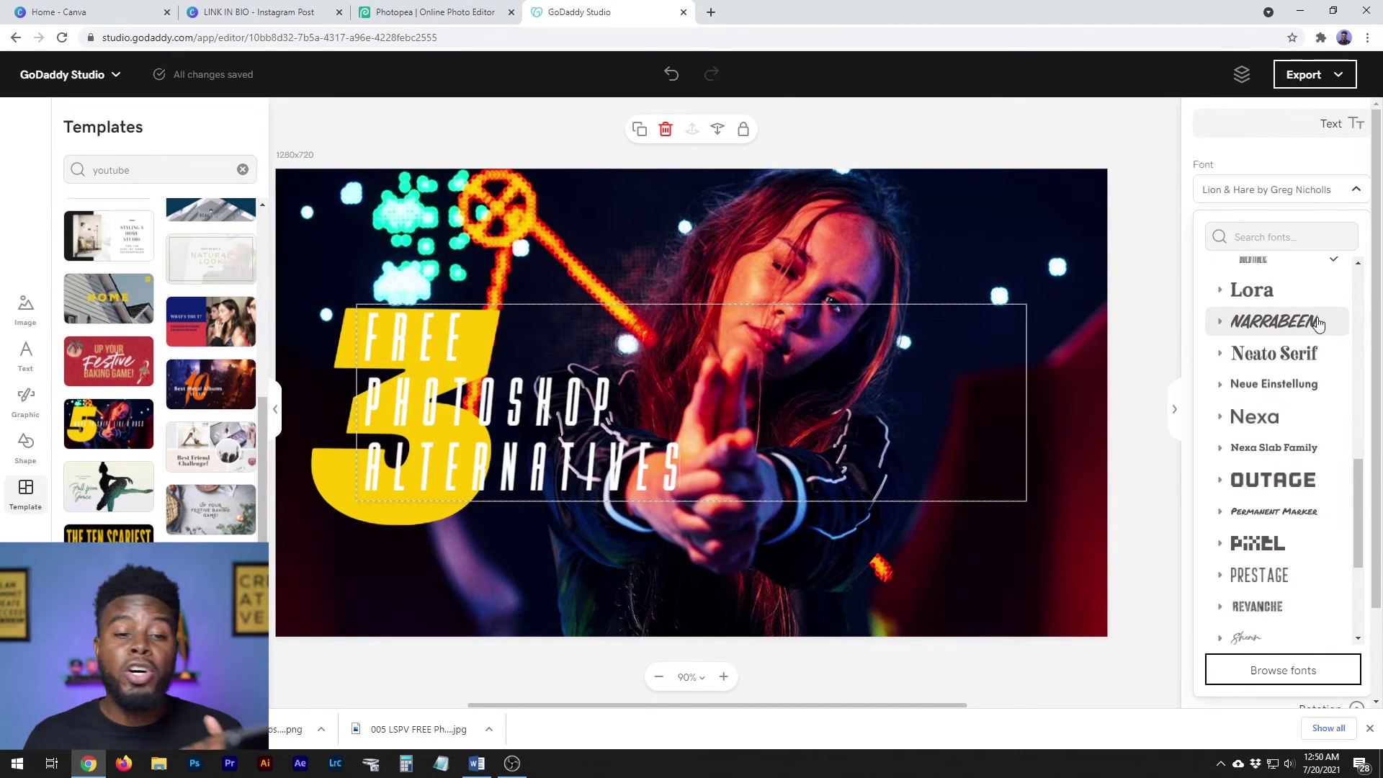
click(1294, 386)
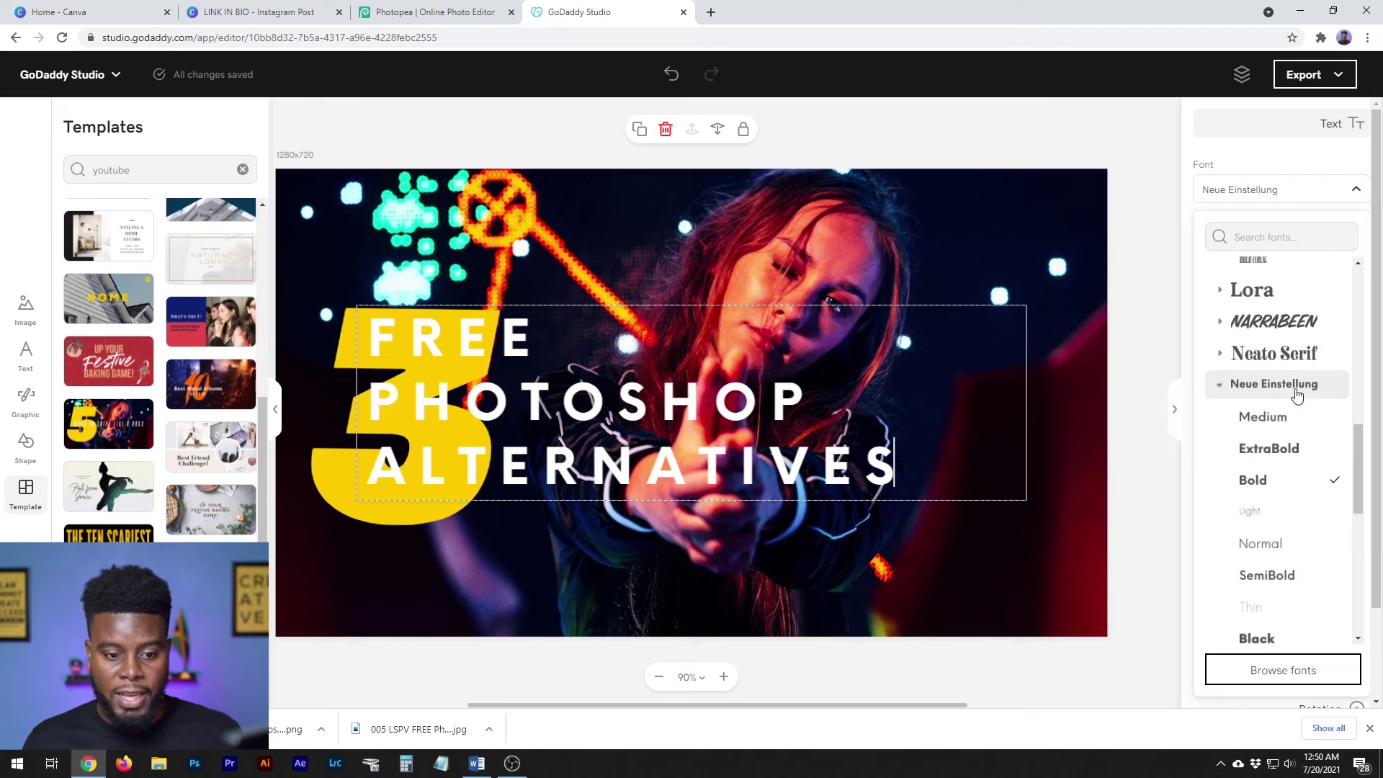
click(1295, 446)
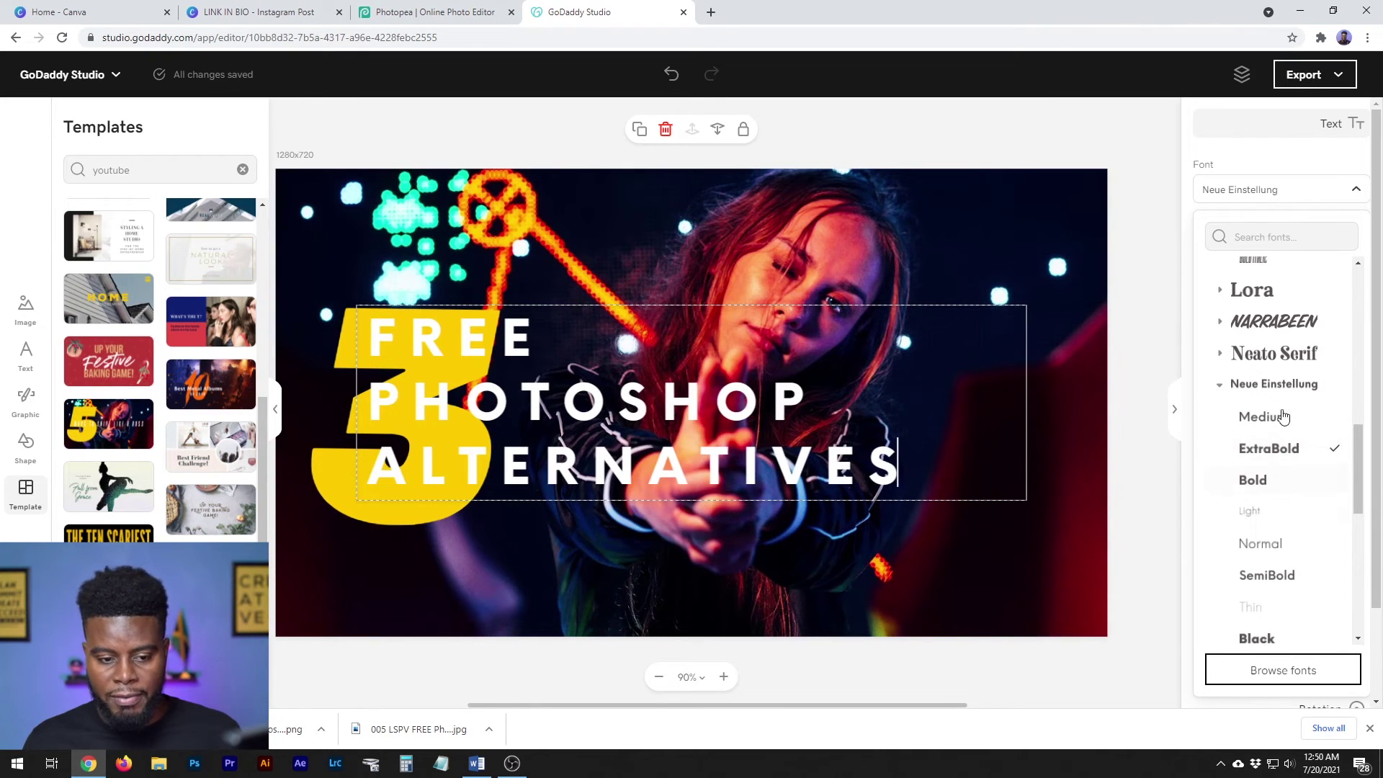
scroll(1283, 486, down, 2)
scroll(1282, 486, up, 2)
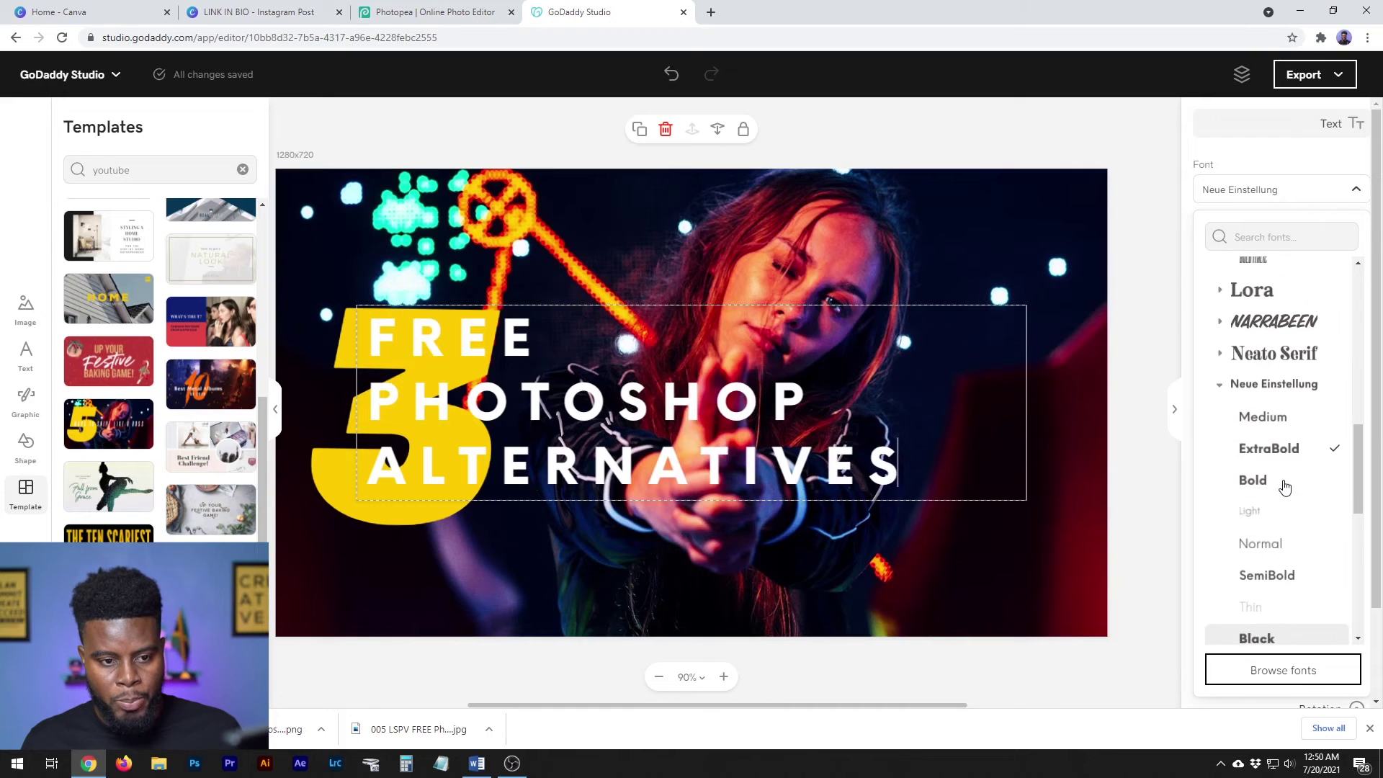
scroll(1274, 432, up, 3)
scroll(1272, 374, up, 3)
click(1280, 157)
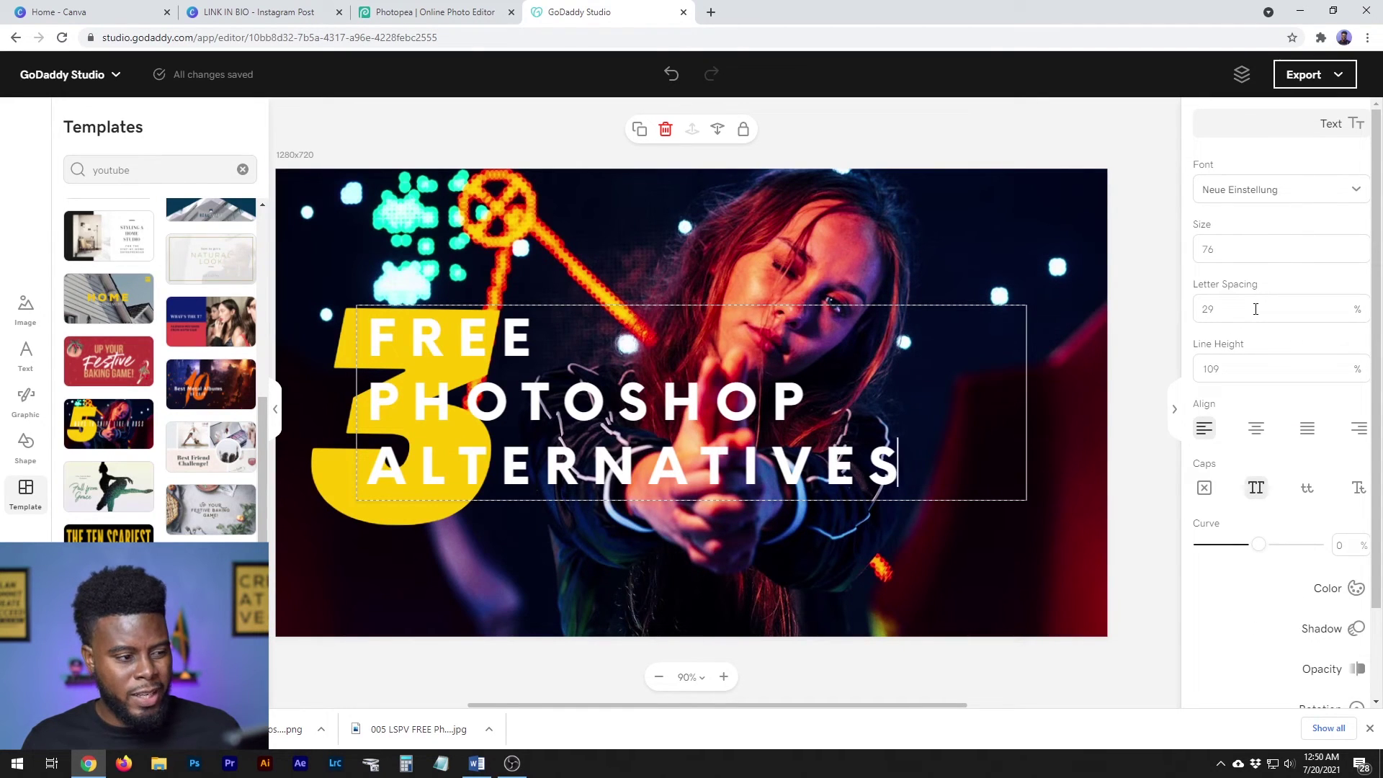
Set the title's letter spacing to 0 and line height to 80%
drag(890, 451, 323, 316)
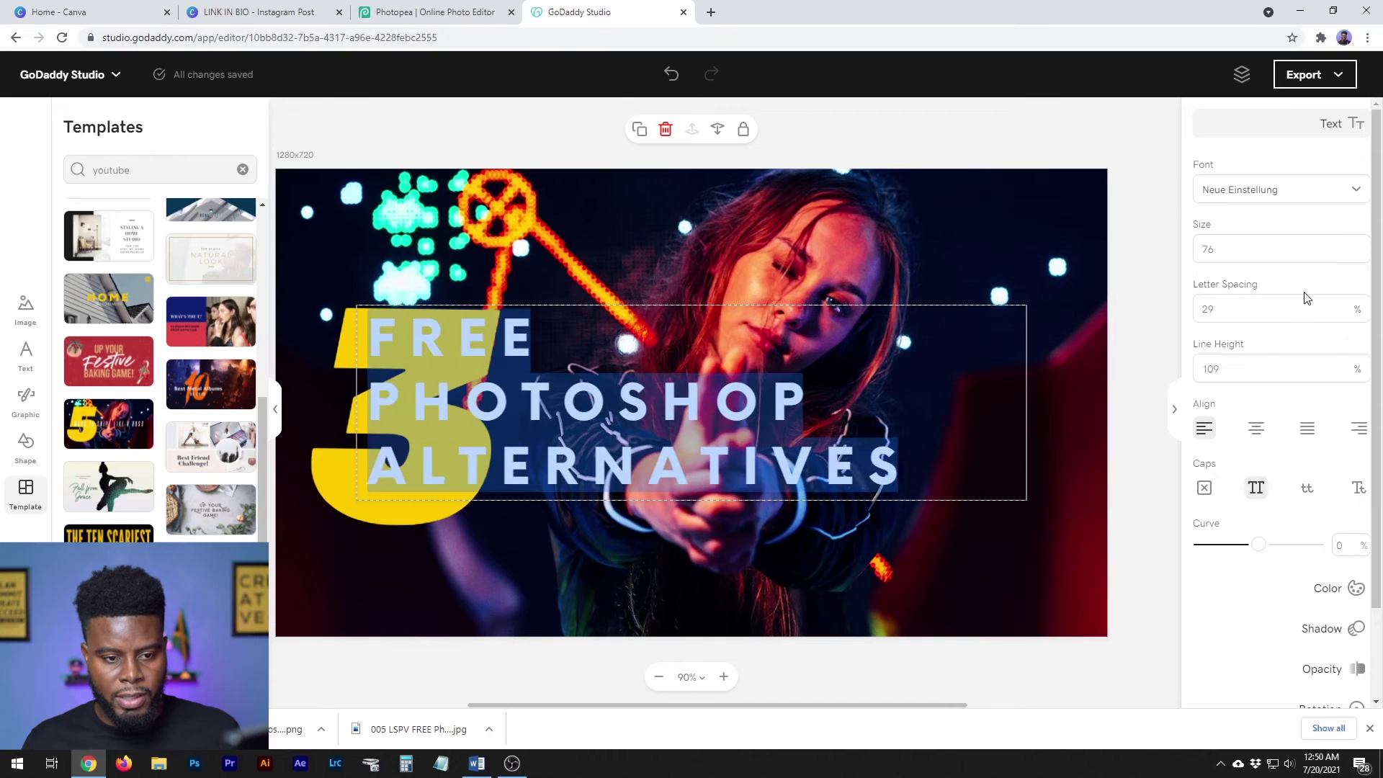
click(1237, 305)
drag(1231, 303, 1196, 309)
text(0)
key(Tab)
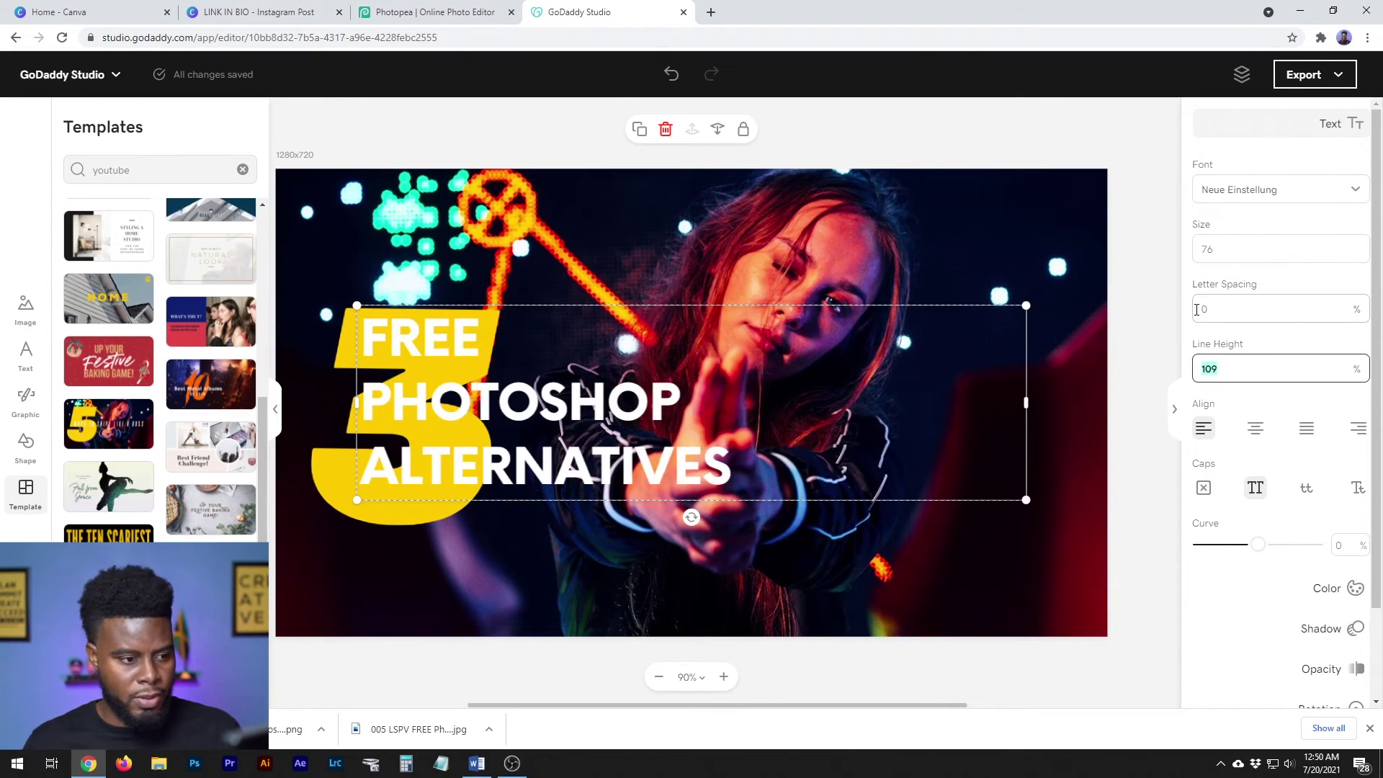
text(0)
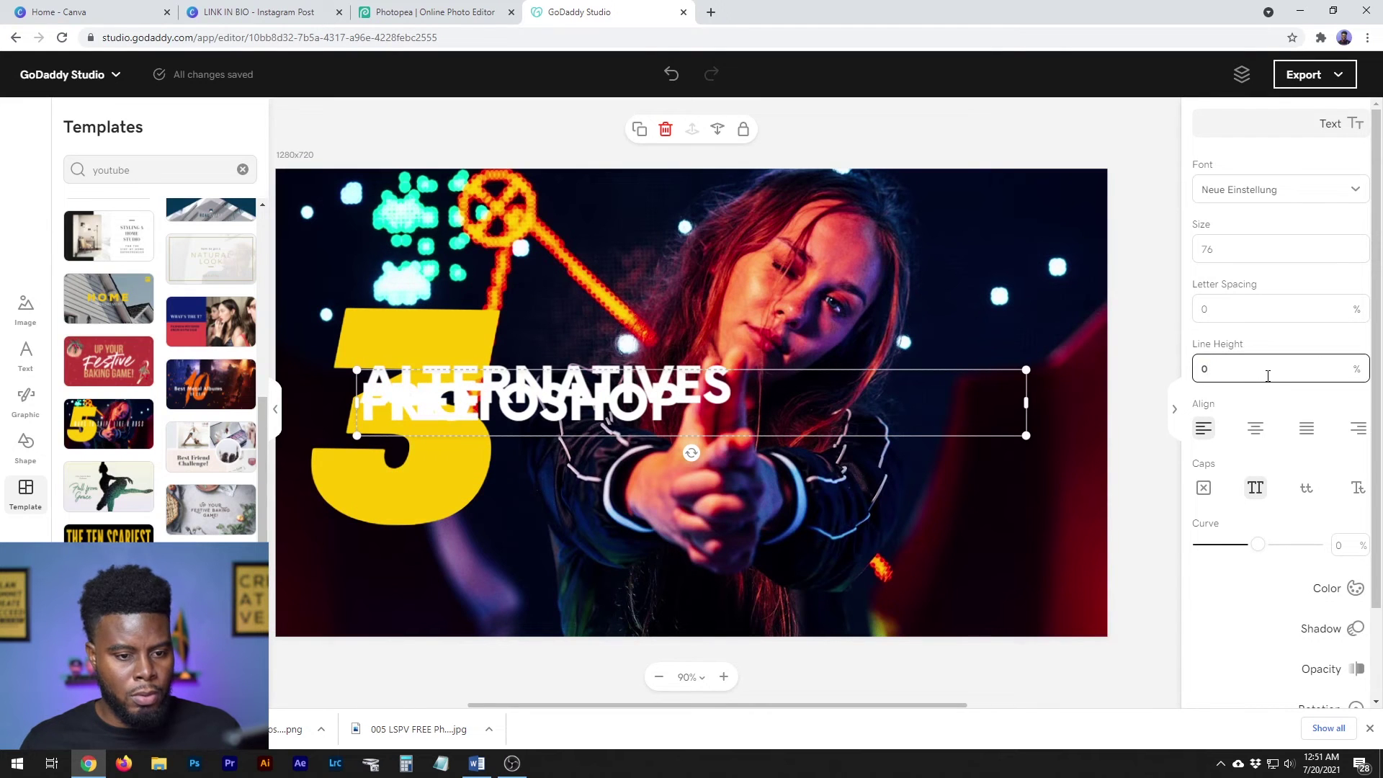
text(2)
key(ctrl+a)
text(5000)
key(Down)
key(Down)
key(Down)
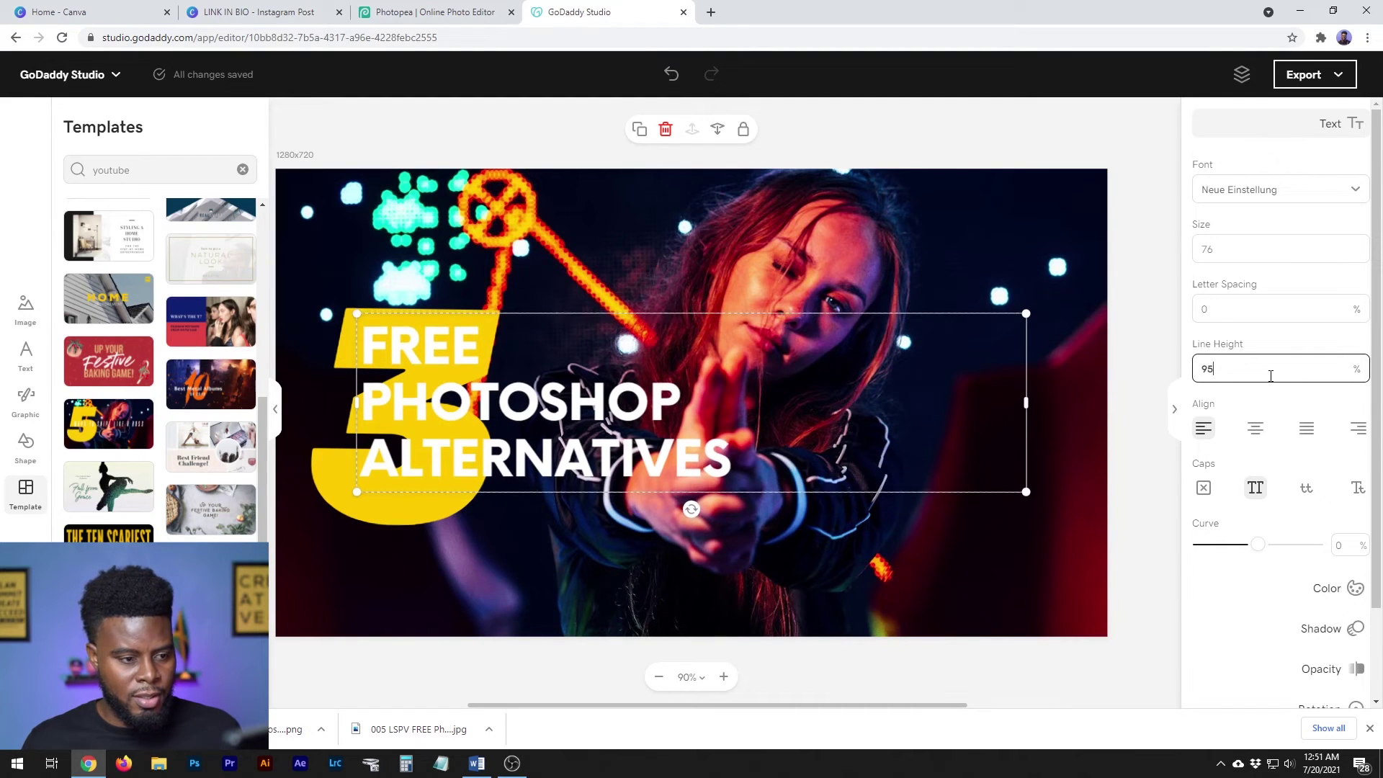
key(Down)
key(Down)
key(Down)
key(Down)
key(Down)
key(Down)
key(Down)
key(Down)
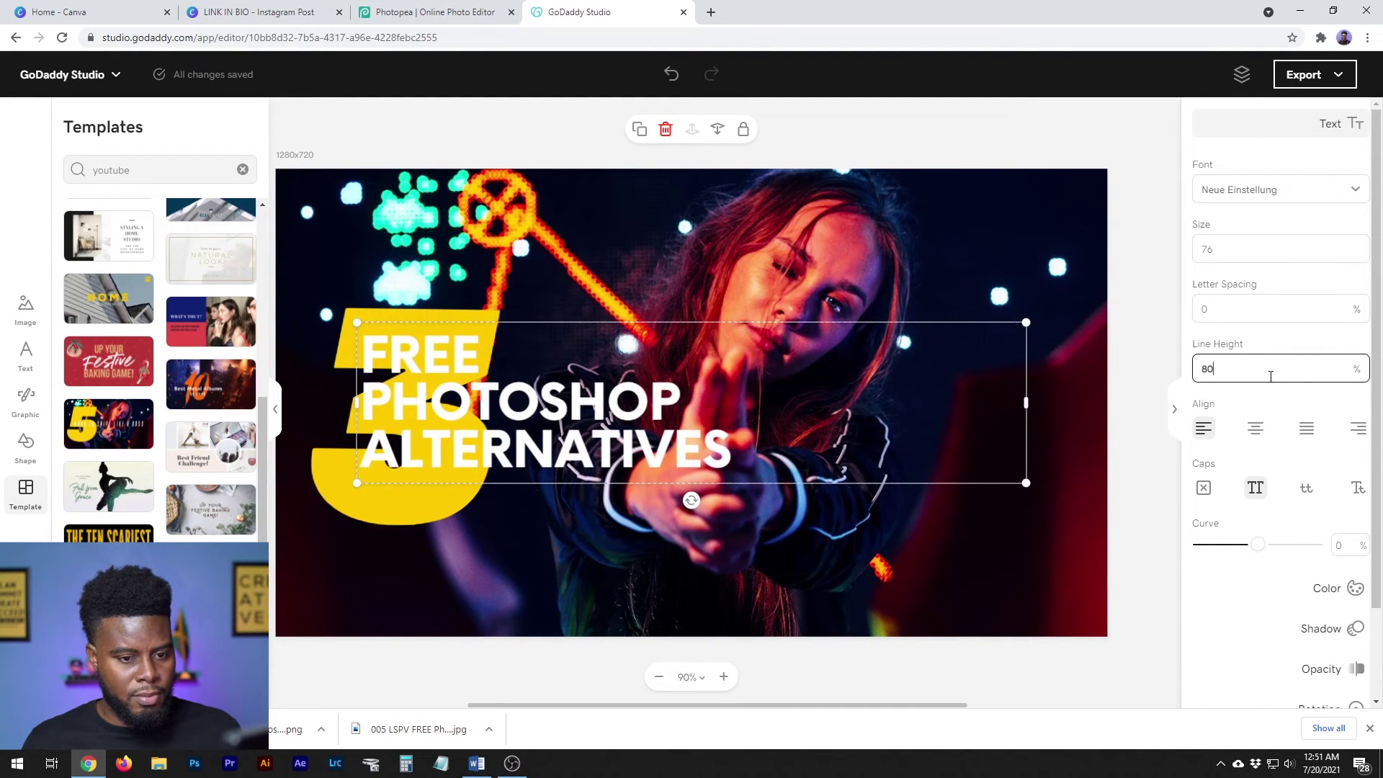
click(1008, 353)
Narrow the title box and move it down beside the yellow 3
click(997, 401)
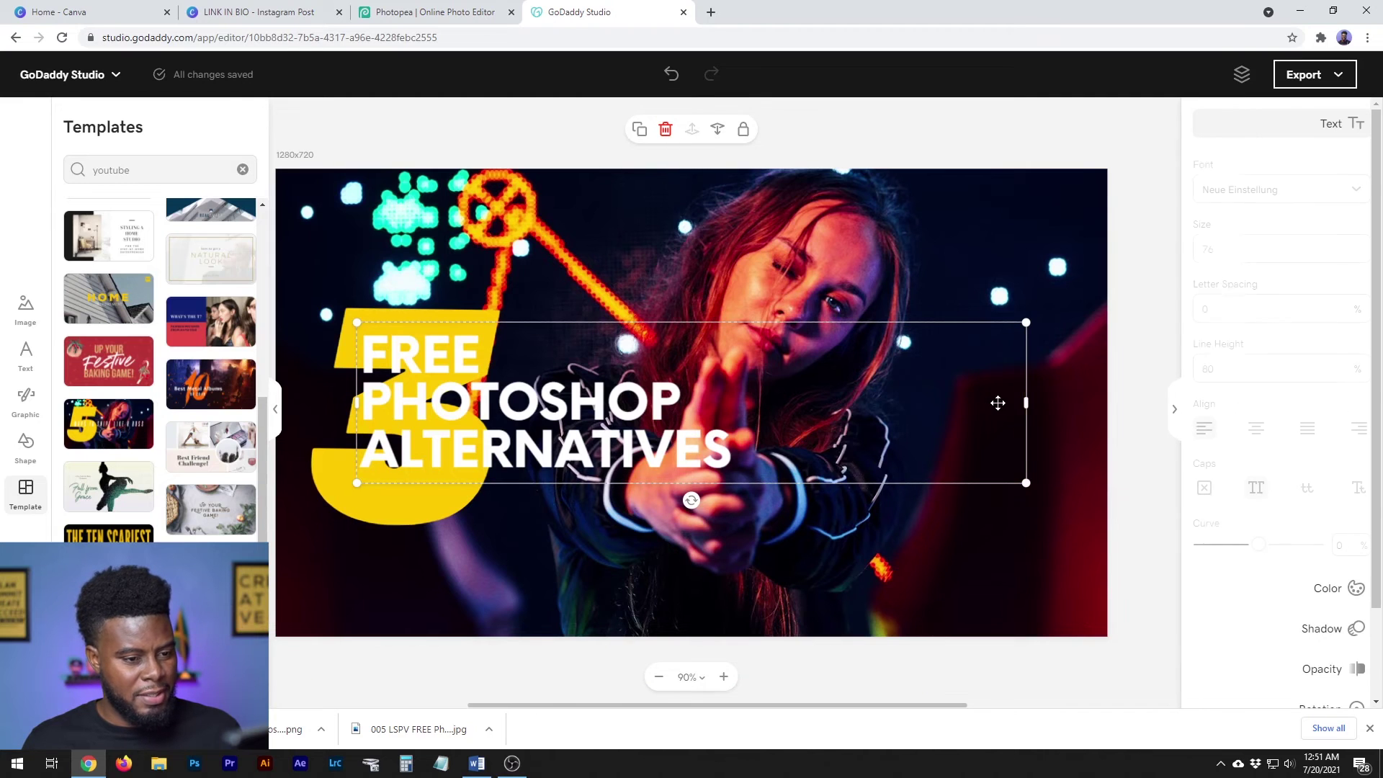
drag(1023, 401, 755, 401)
click(627, 302)
drag(574, 412, 627, 425)
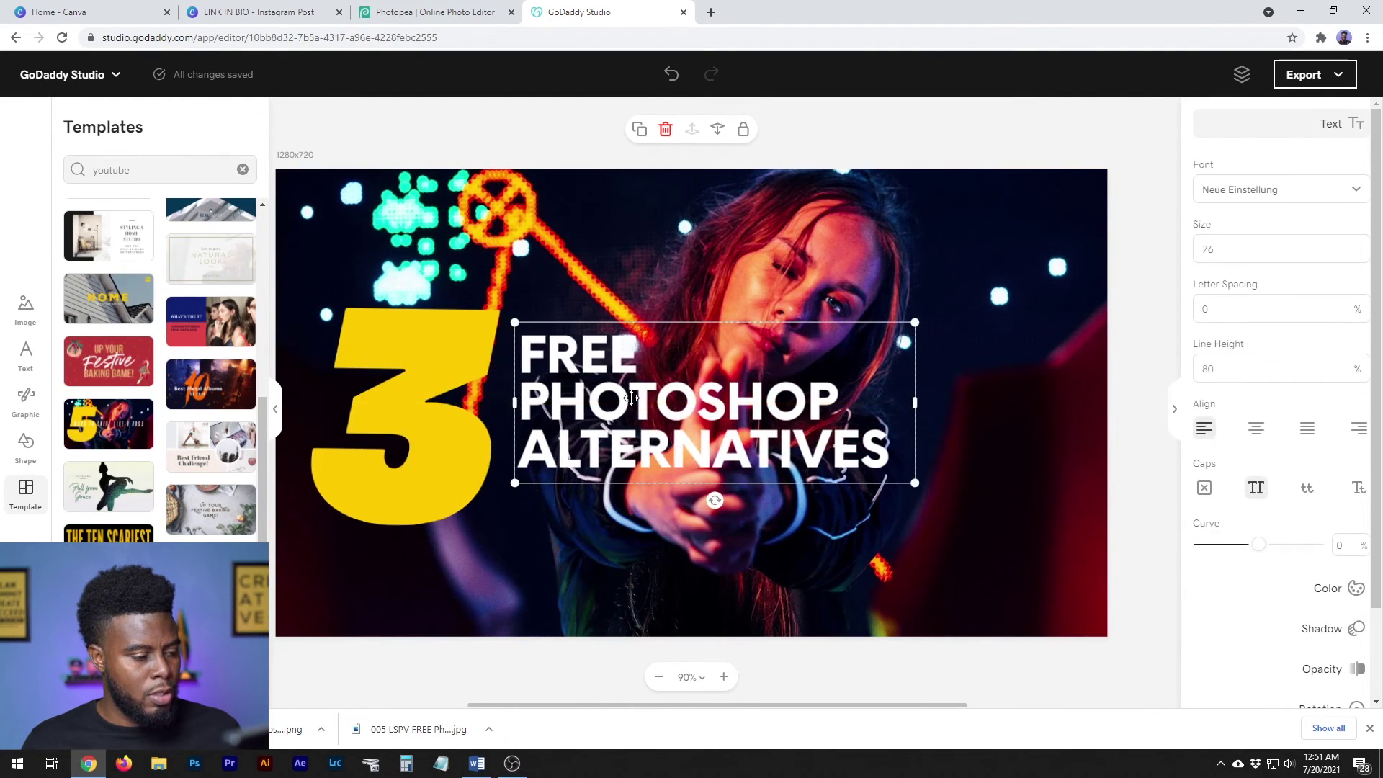
drag(640, 414, 641, 449)
click(641, 312)
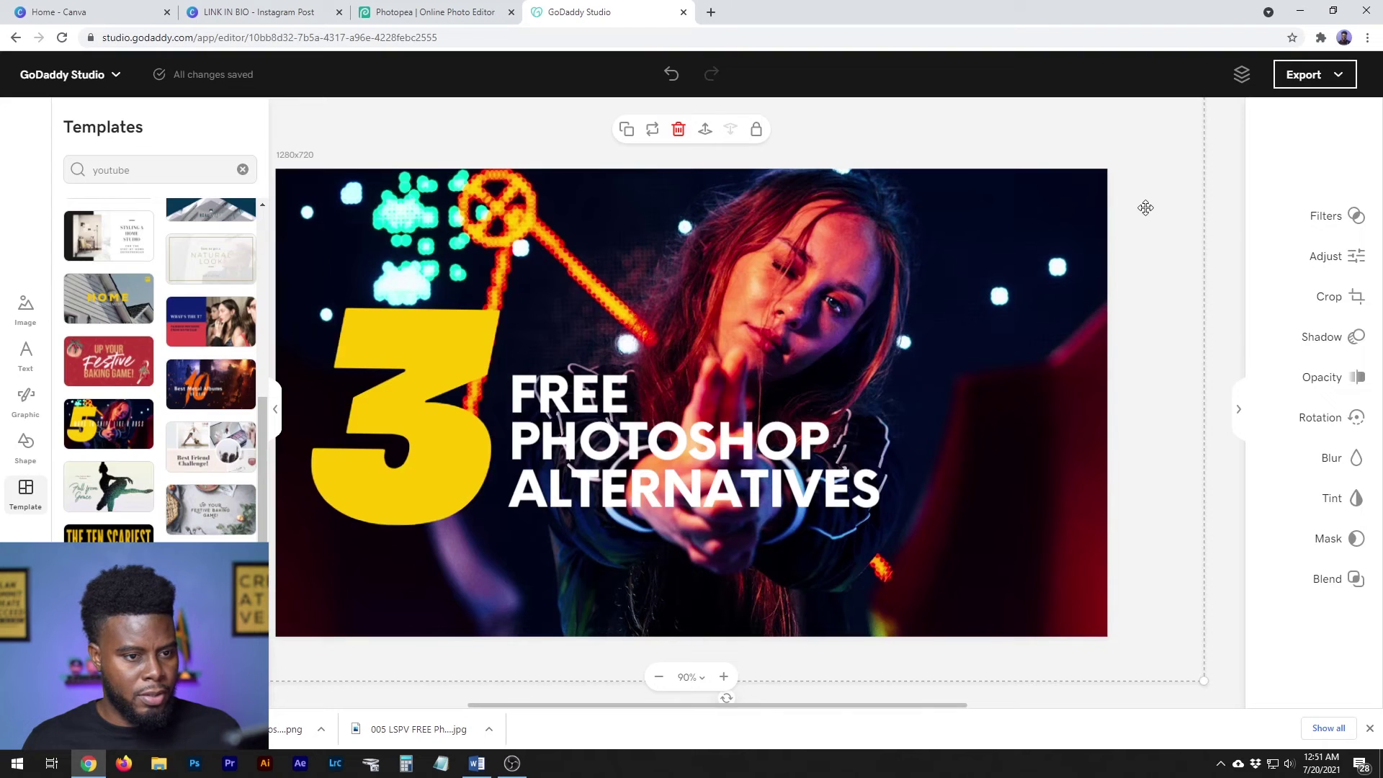
Search the stock photos for 'computer' to replace the background image
click(652, 129)
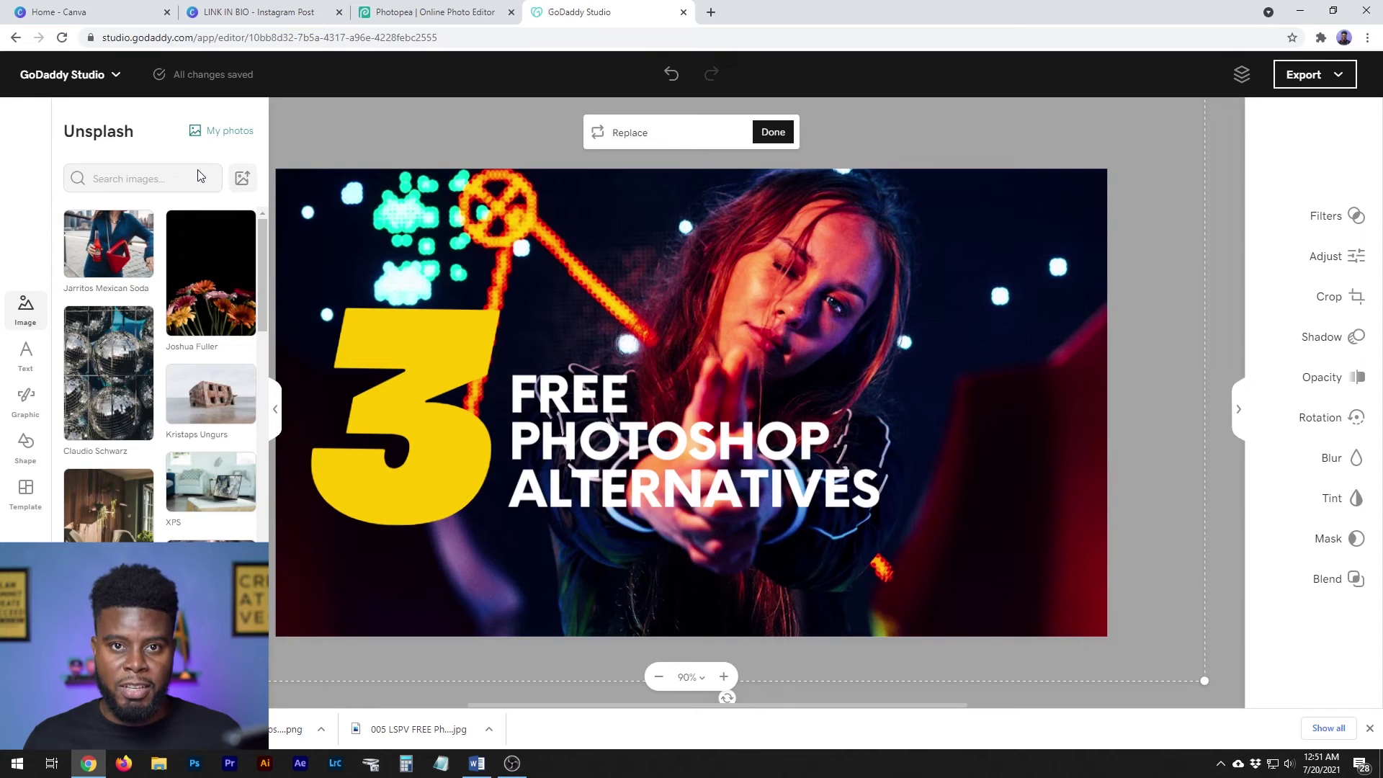
click(198, 176)
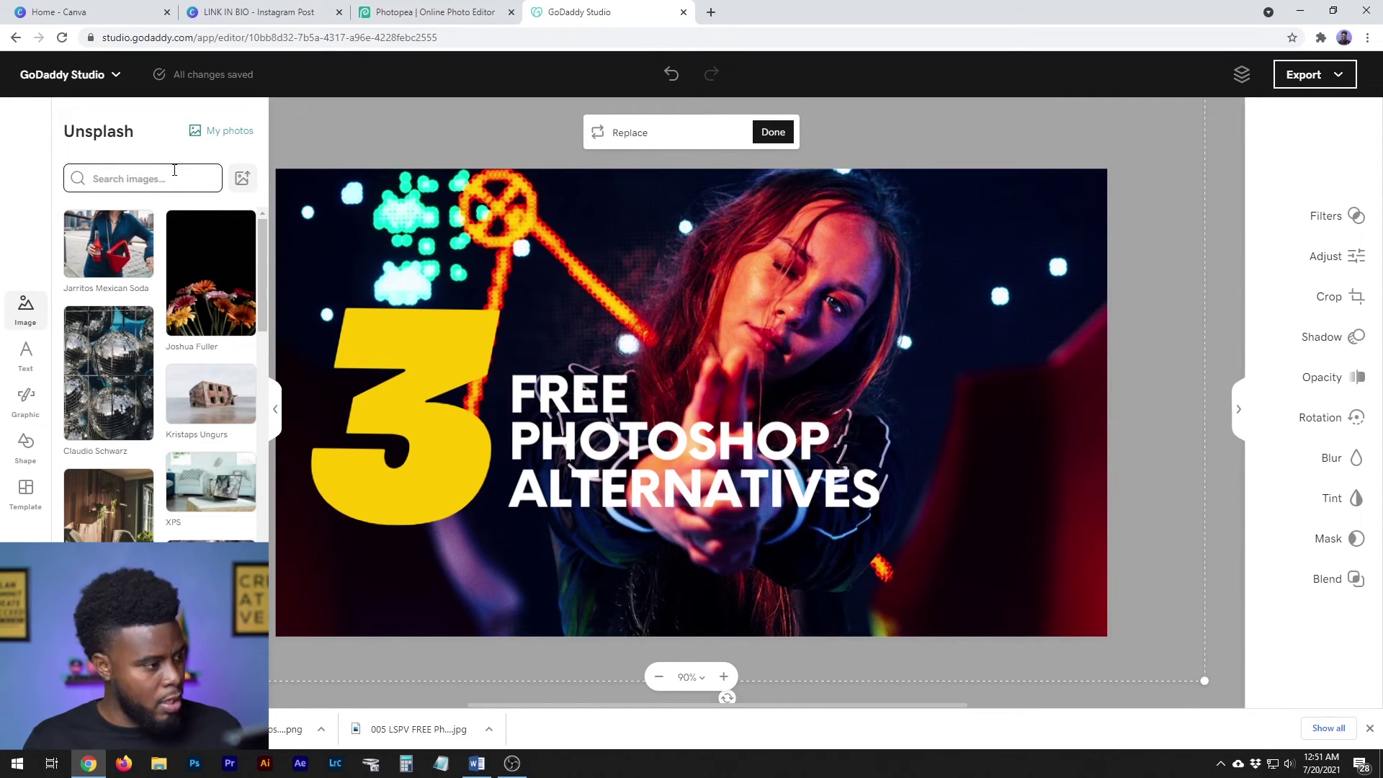
text(computer)
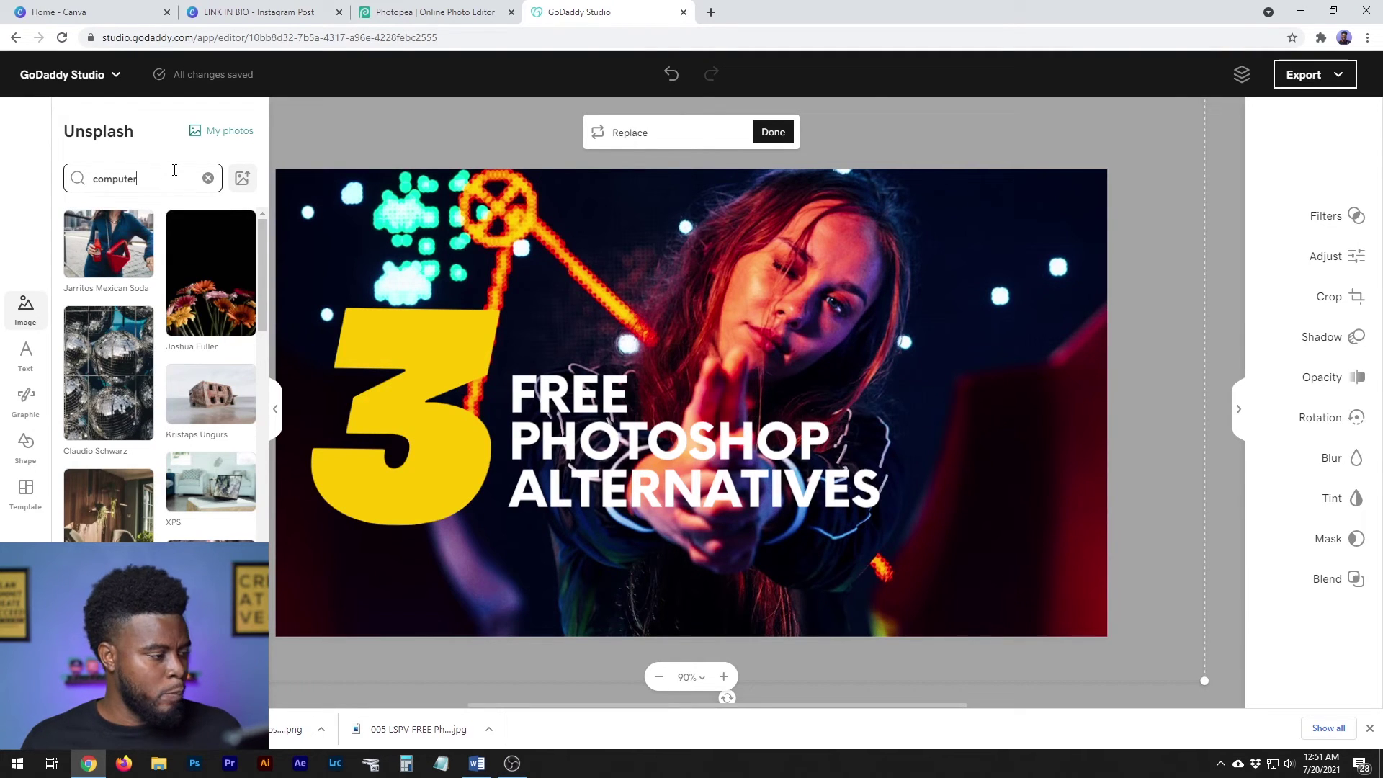
key(Return)
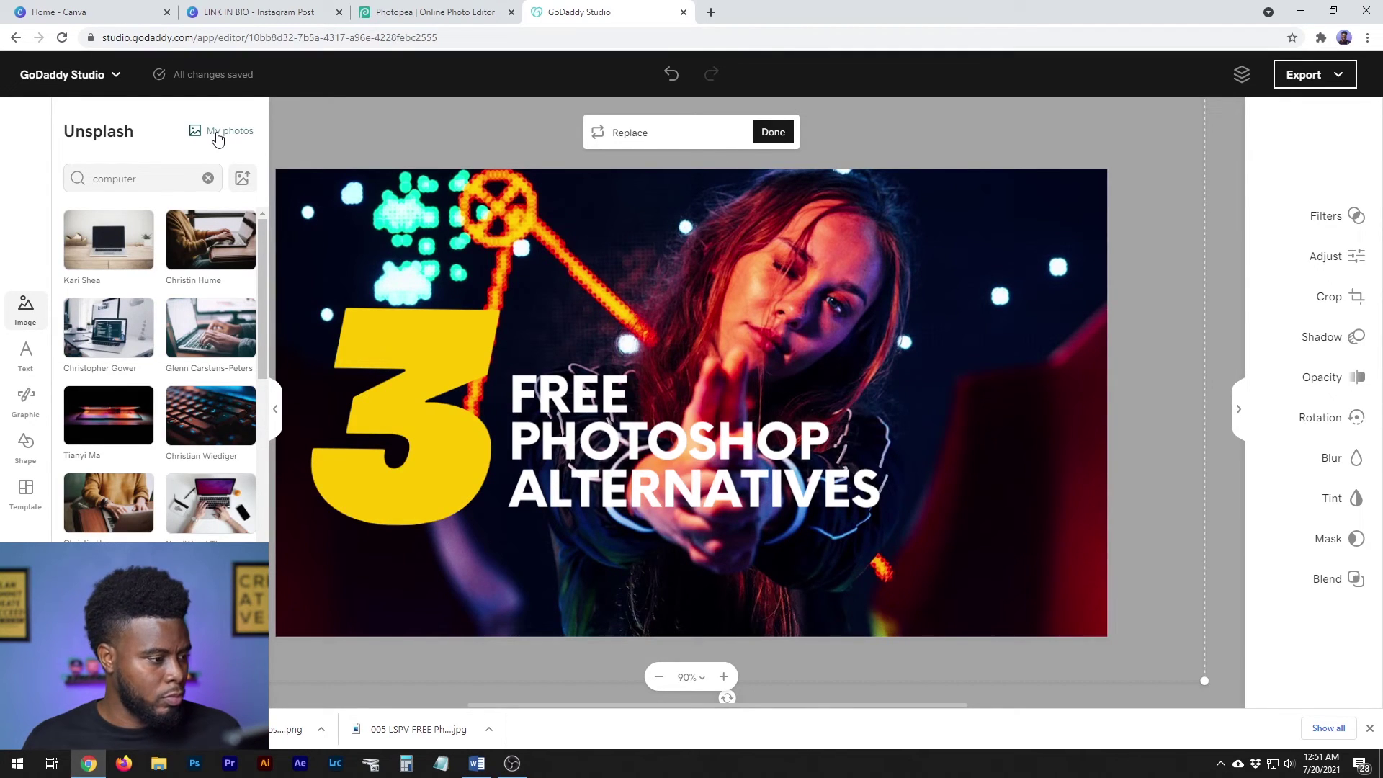
Use the pink-and-blue keyboard photo from the results as the new background
scroll(216, 288, down, 2)
scroll(224, 272, down, 1)
scroll(224, 271, down, 3)
scroll(224, 271, down, 3)
scroll(224, 272, down, 3)
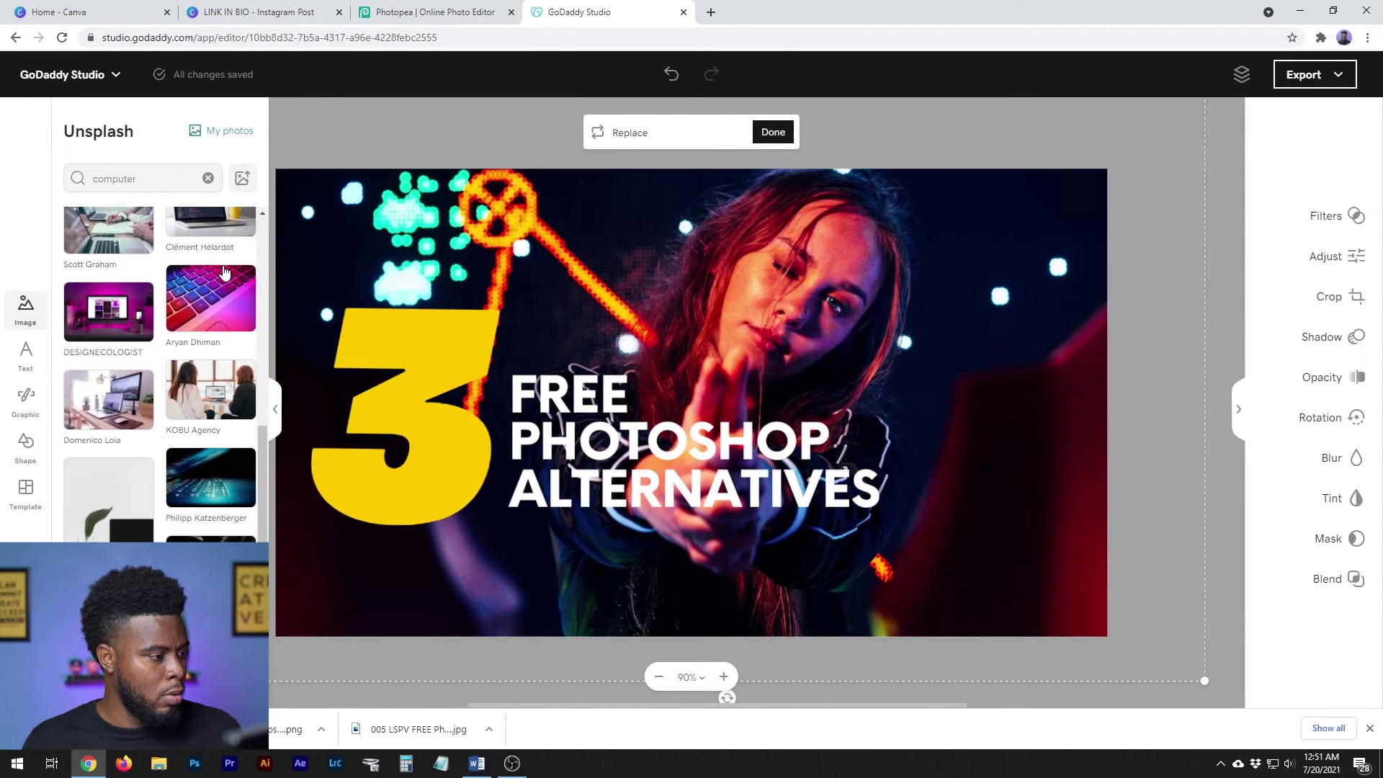
scroll(208, 260, down, 2)
scroll(211, 279, down, 2)
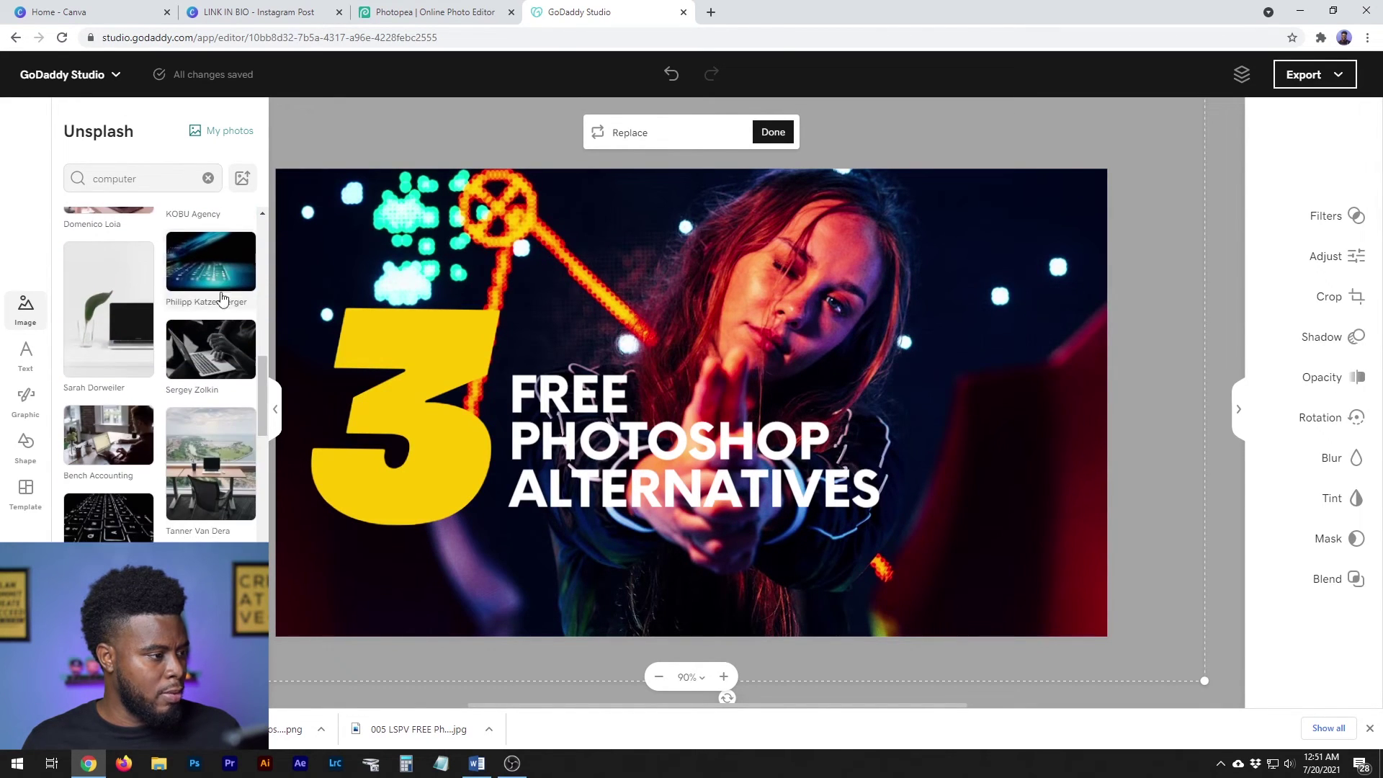
scroll(229, 309, down, 3)
scroll(232, 302, down, 3)
click(233, 303)
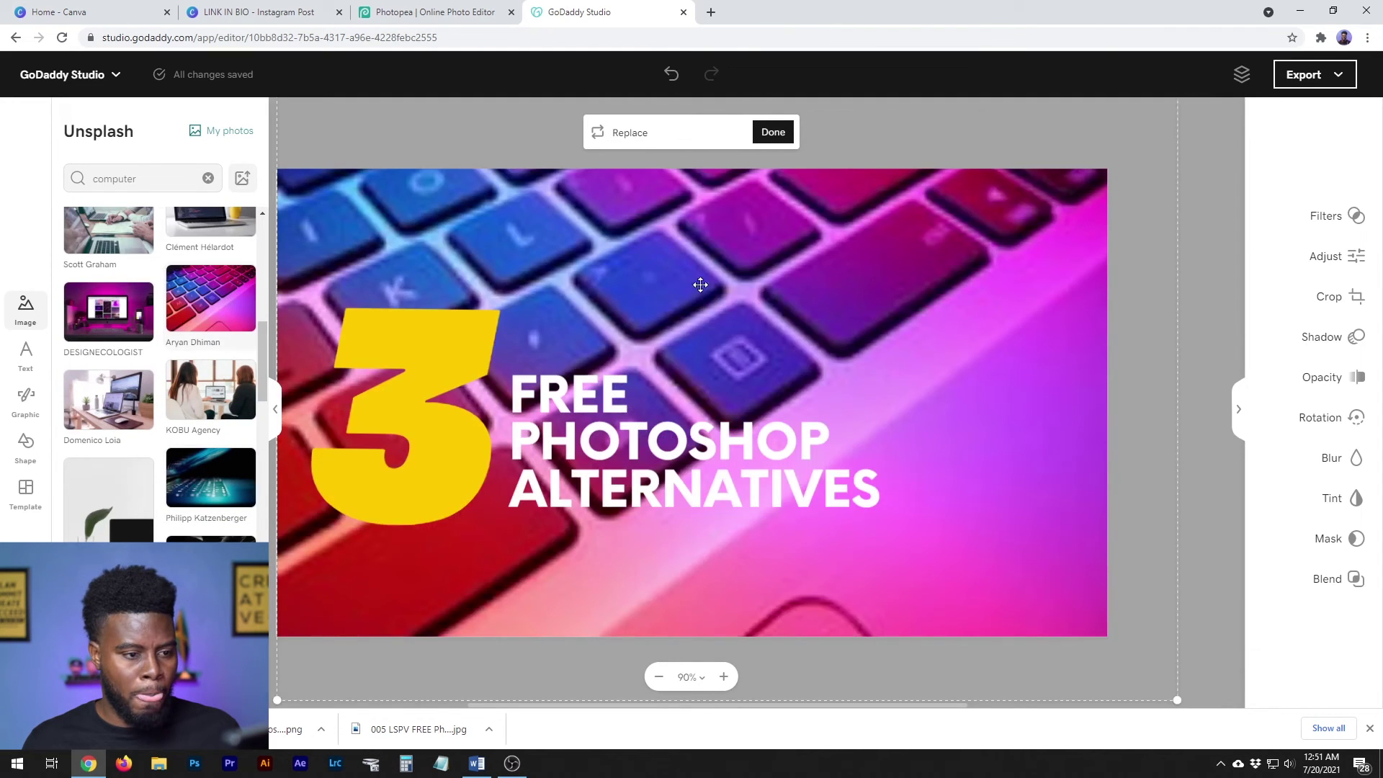
Confirm the keyboard background photo and blur it heavily
click(275, 408)
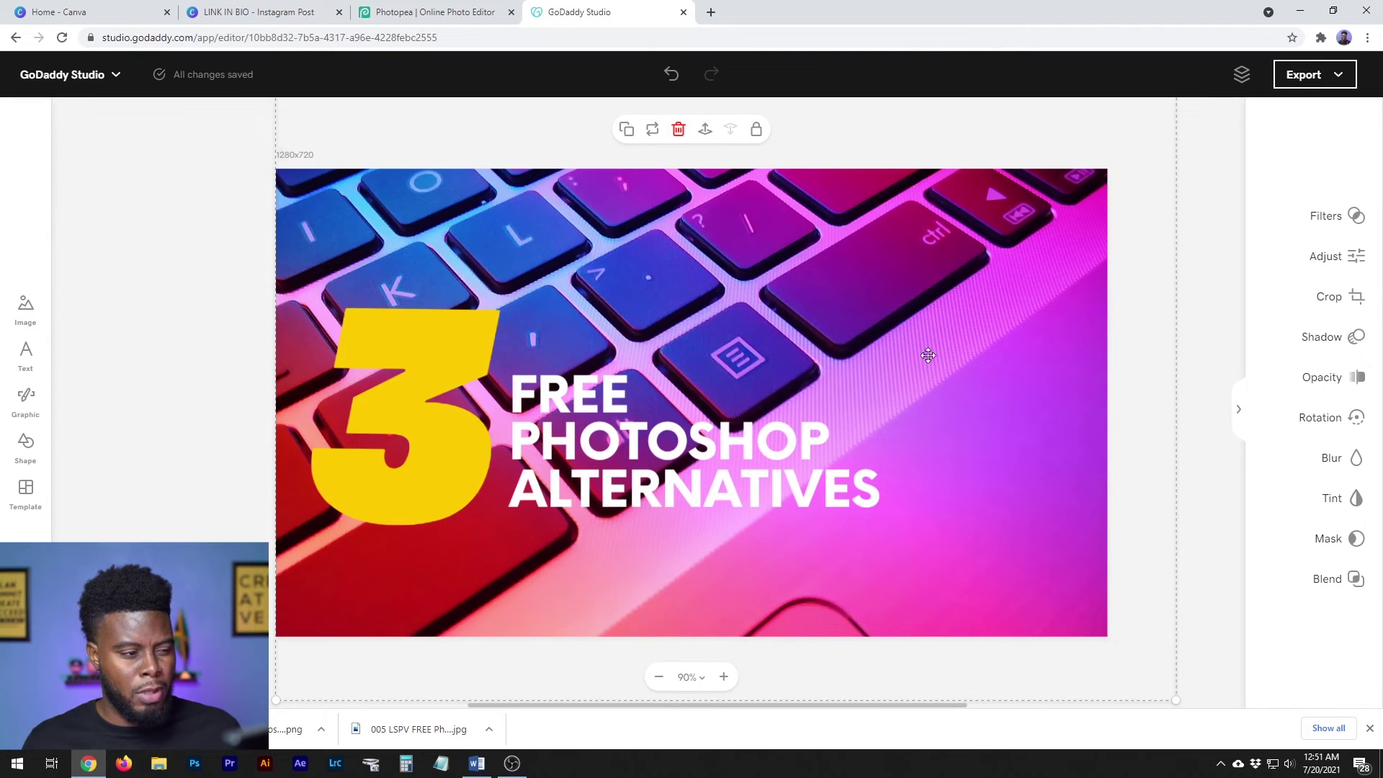
click(1357, 461)
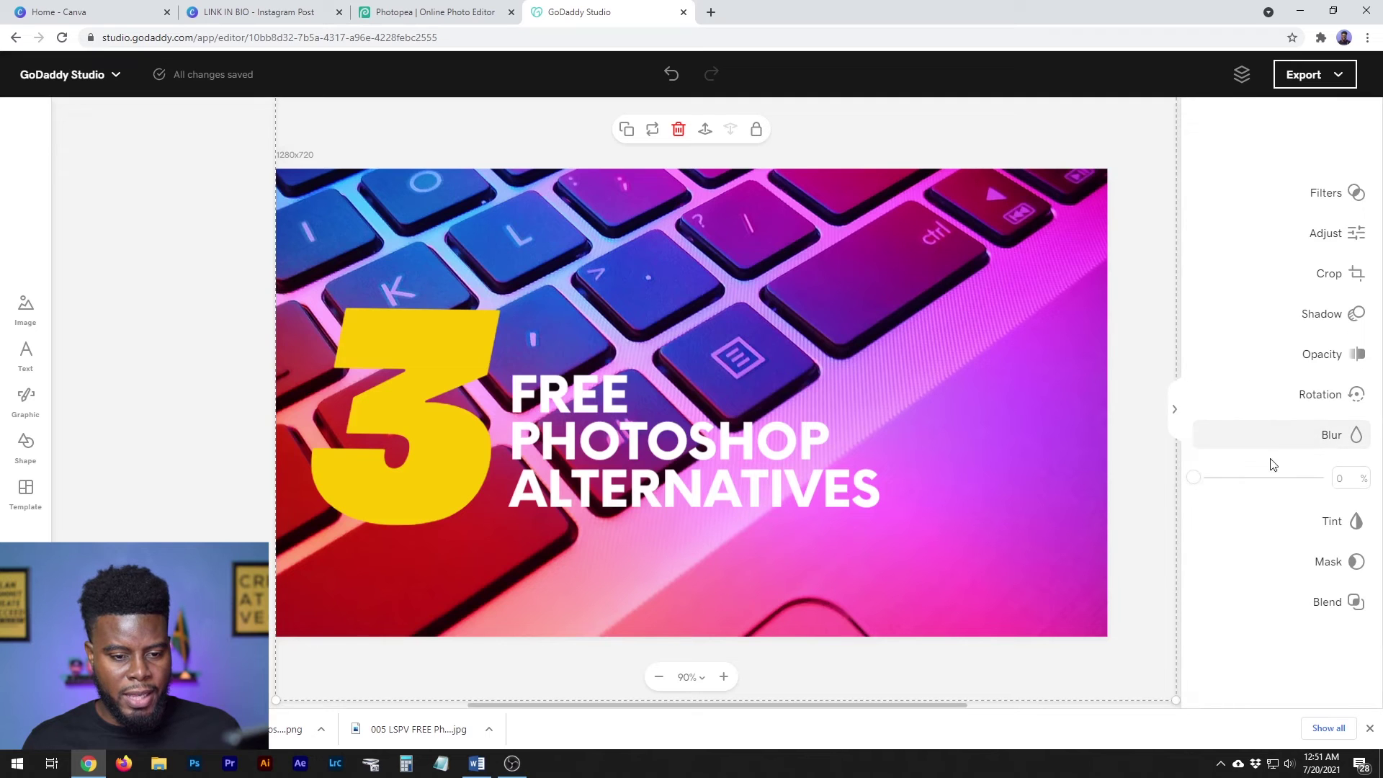
drag(1195, 477, 1242, 480)
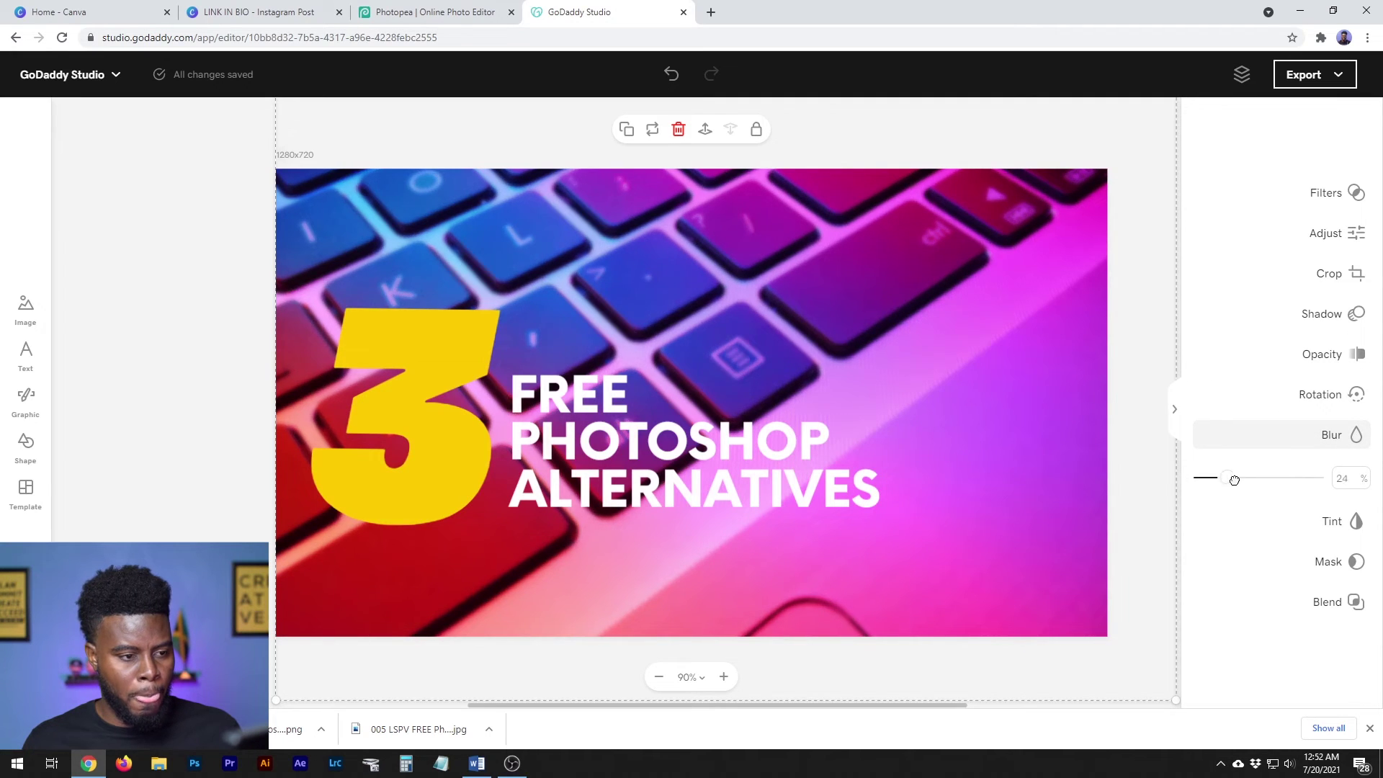
drag(1253, 479, 1266, 479)
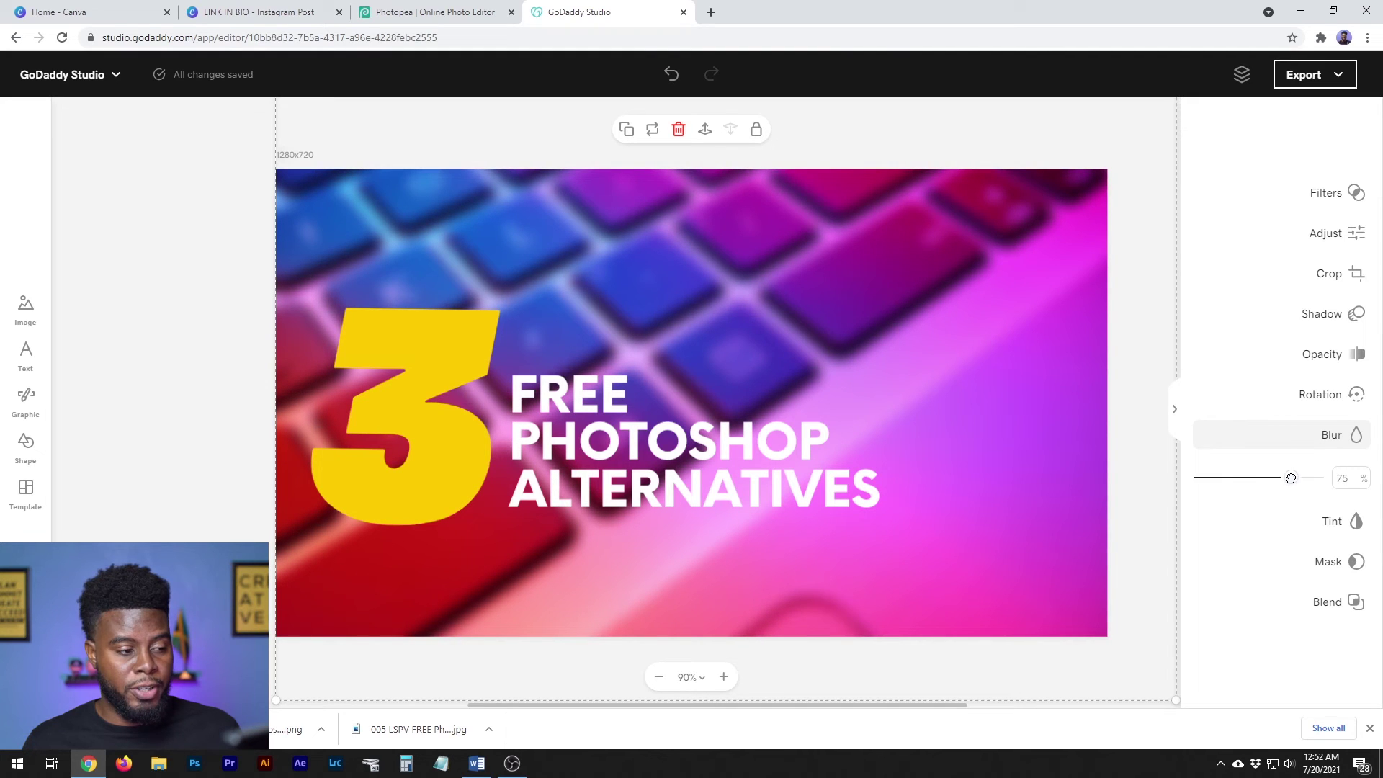
drag(1290, 478, 1305, 479)
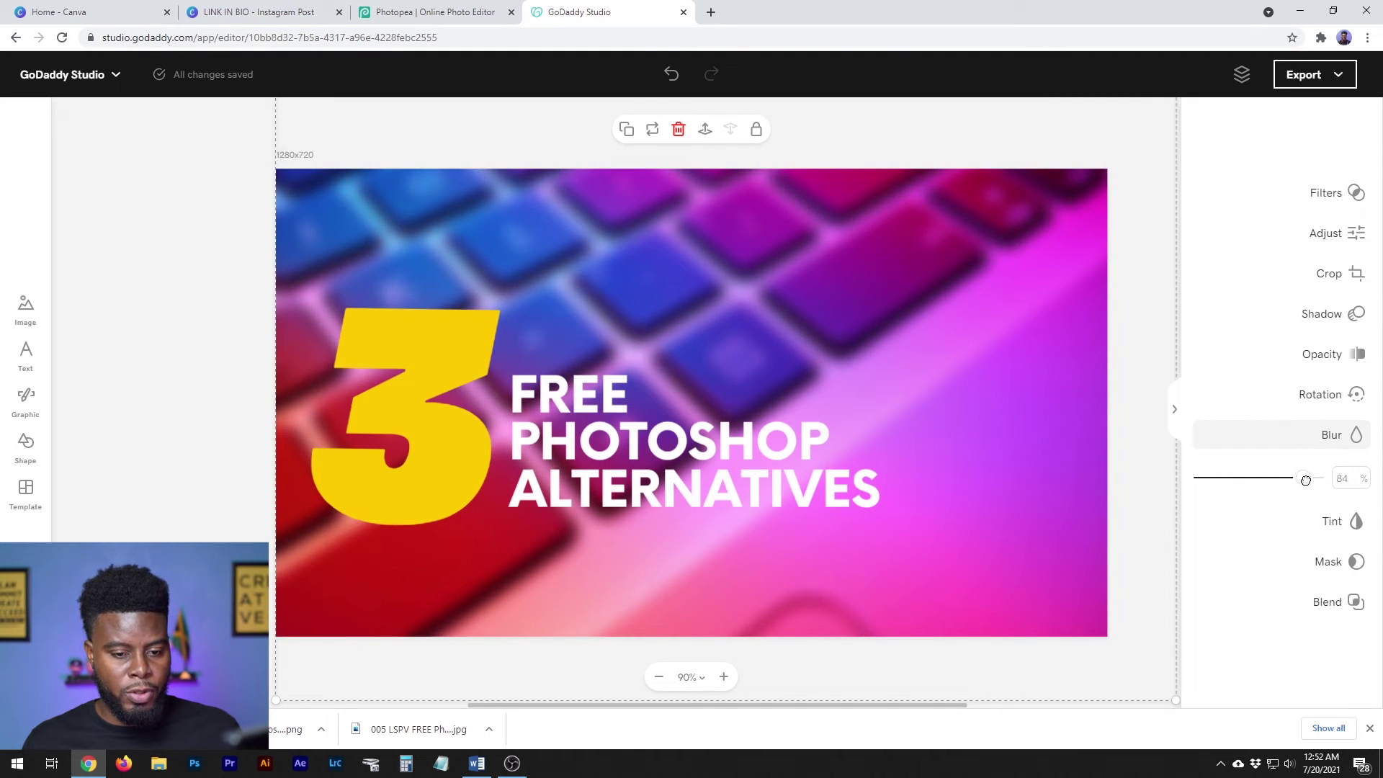
Lower the background photo's saturation and warm it slightly
click(1325, 232)
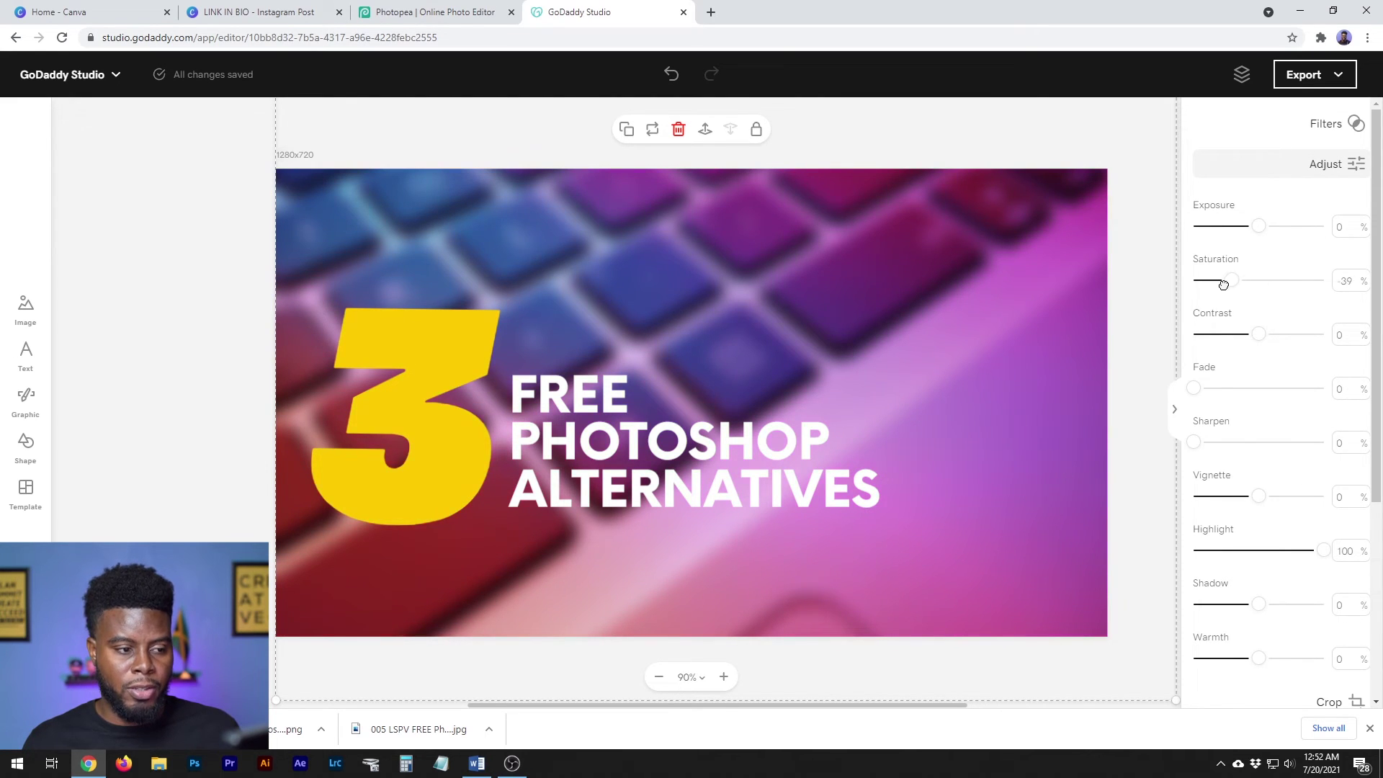
drag(1211, 284, 1349, 303)
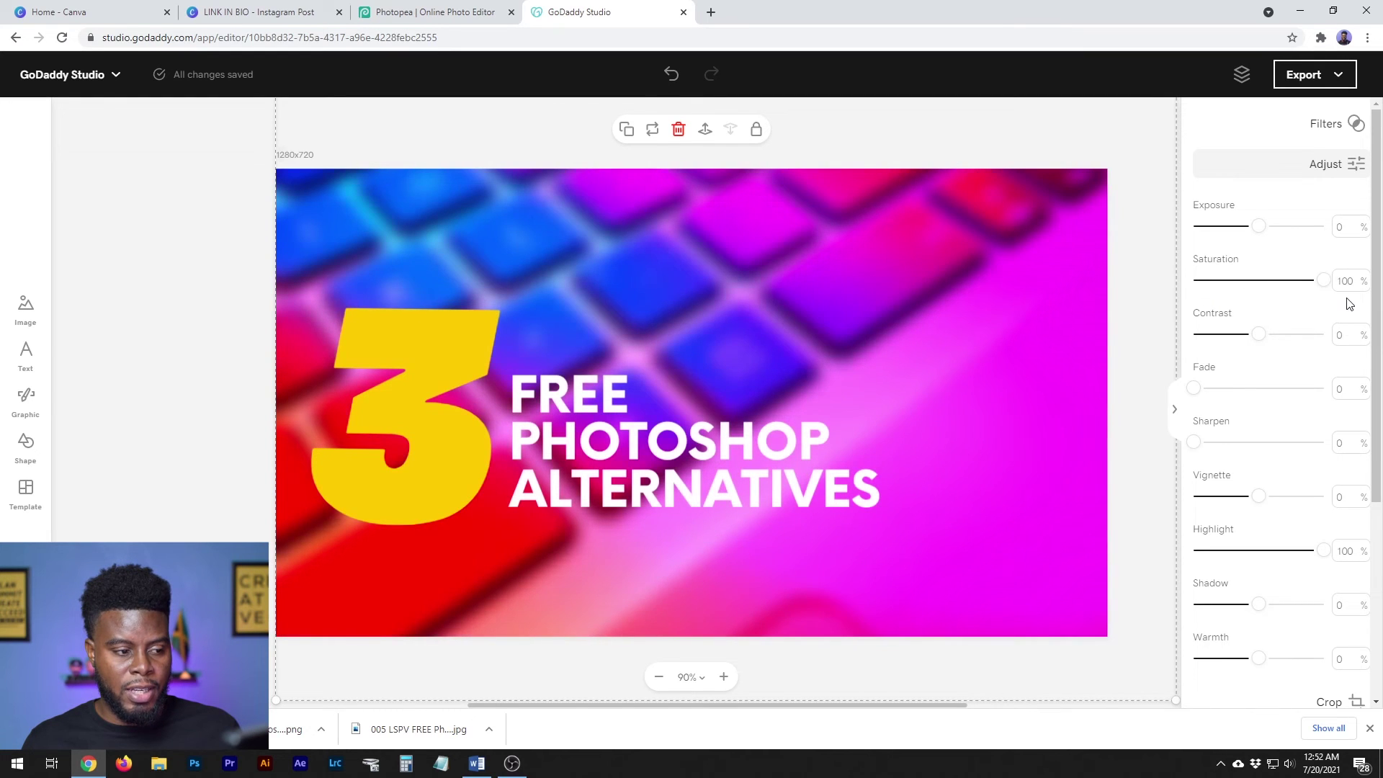
drag(1342, 303, 1244, 299)
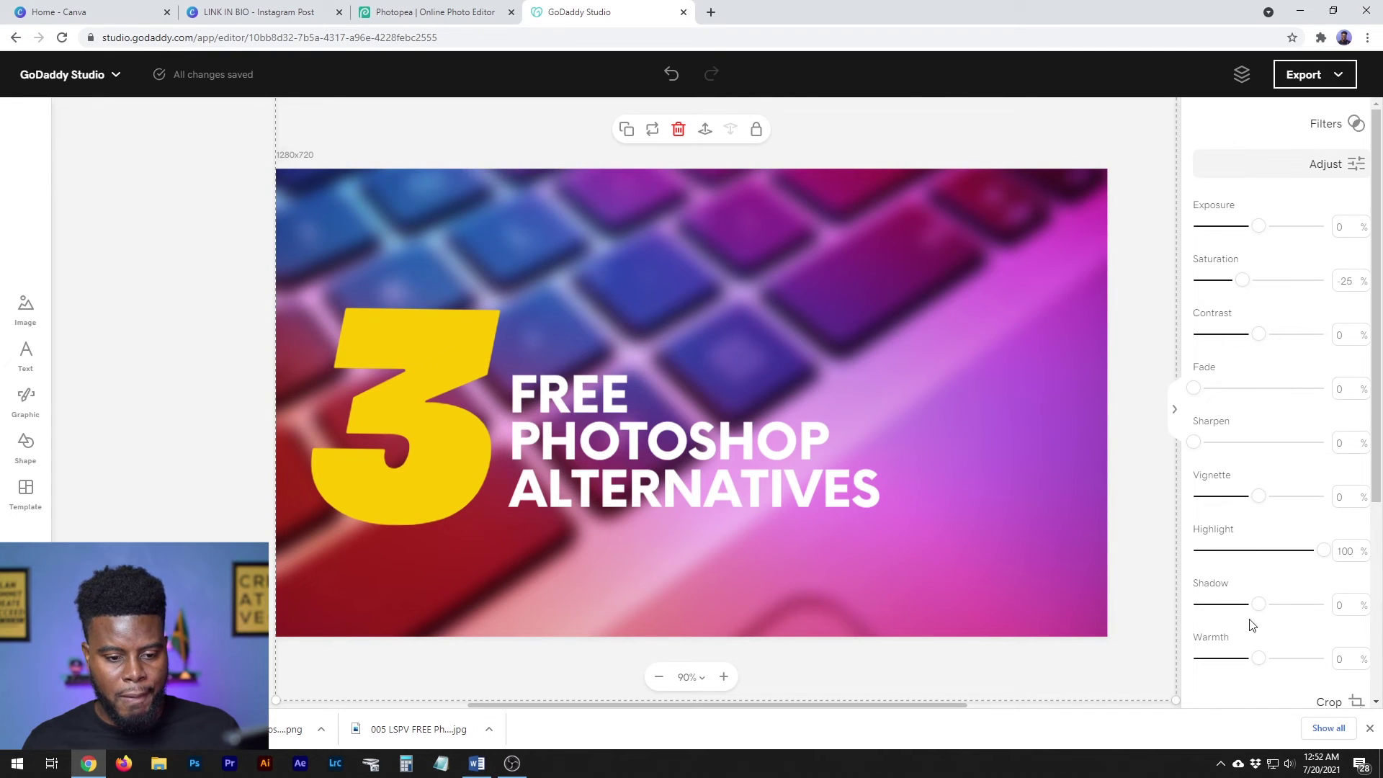
drag(1257, 659, 1300, 658)
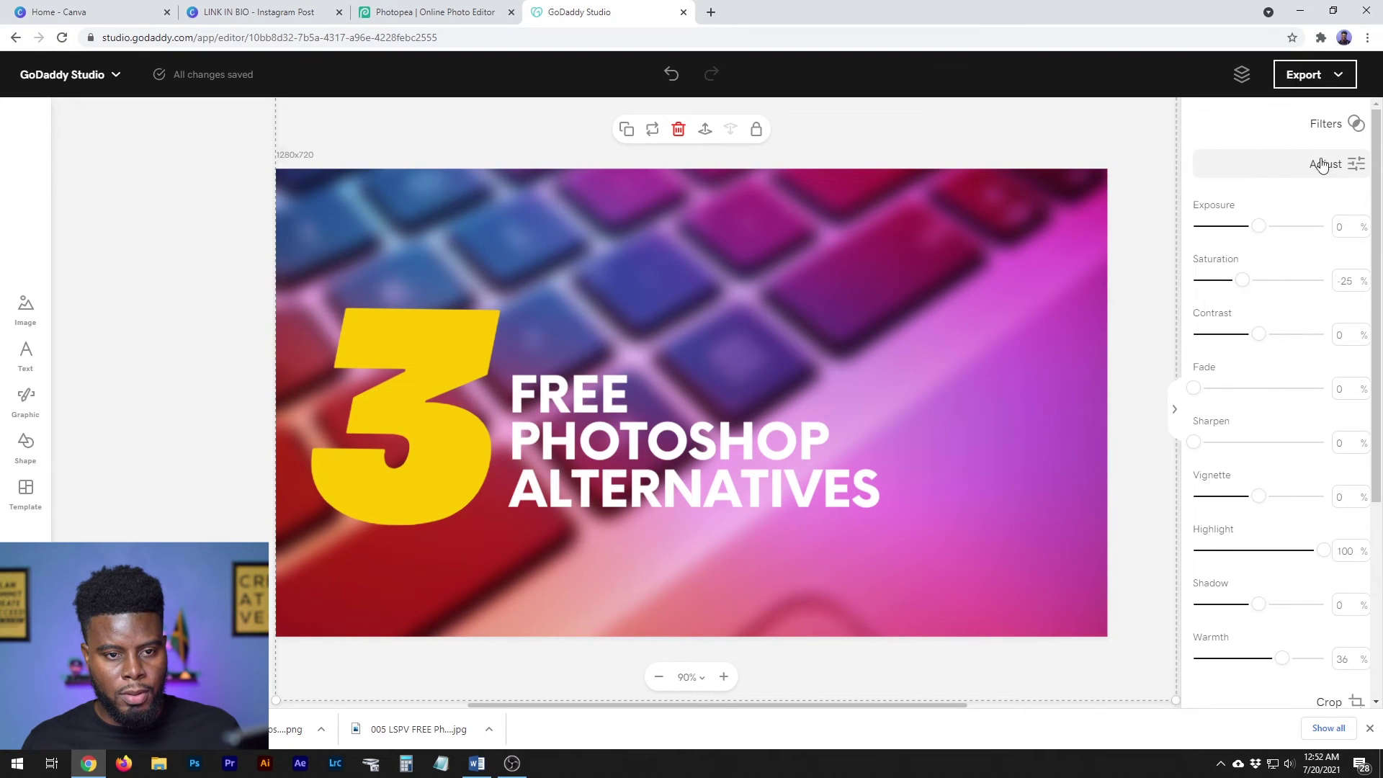
click(1317, 136)
click(1303, 137)
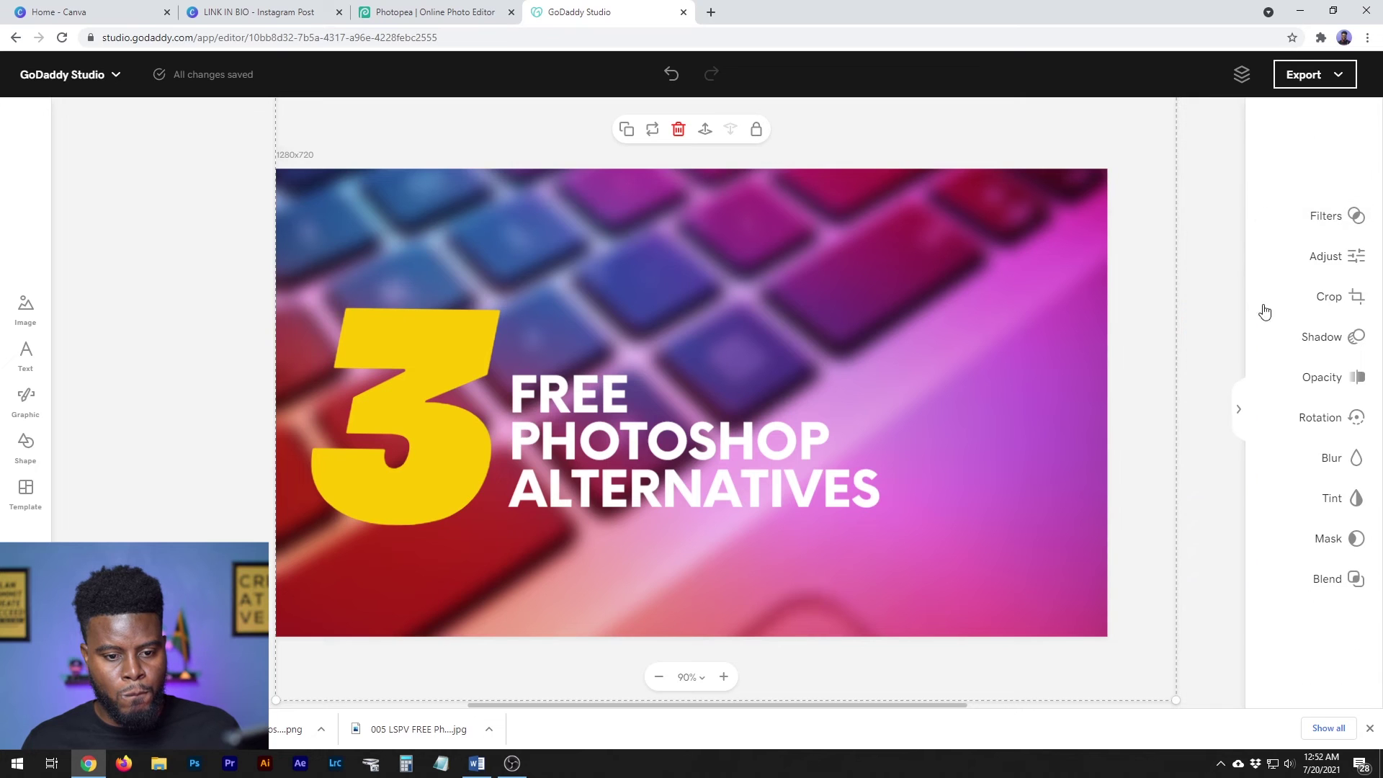
click(1279, 456)
Increase the background blur slightly and recolour the large 3 from yellow to white
drag(1304, 479, 1336, 480)
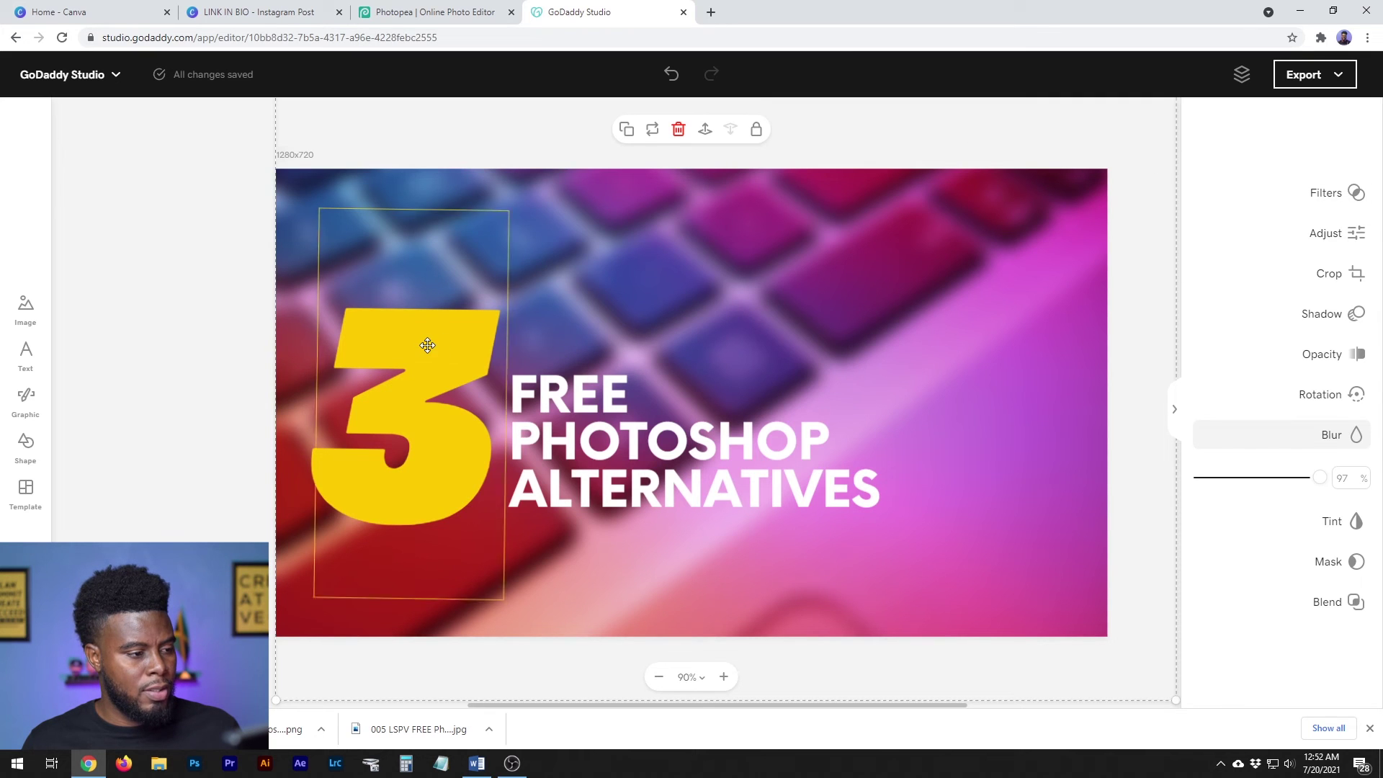
click(425, 339)
click(1336, 317)
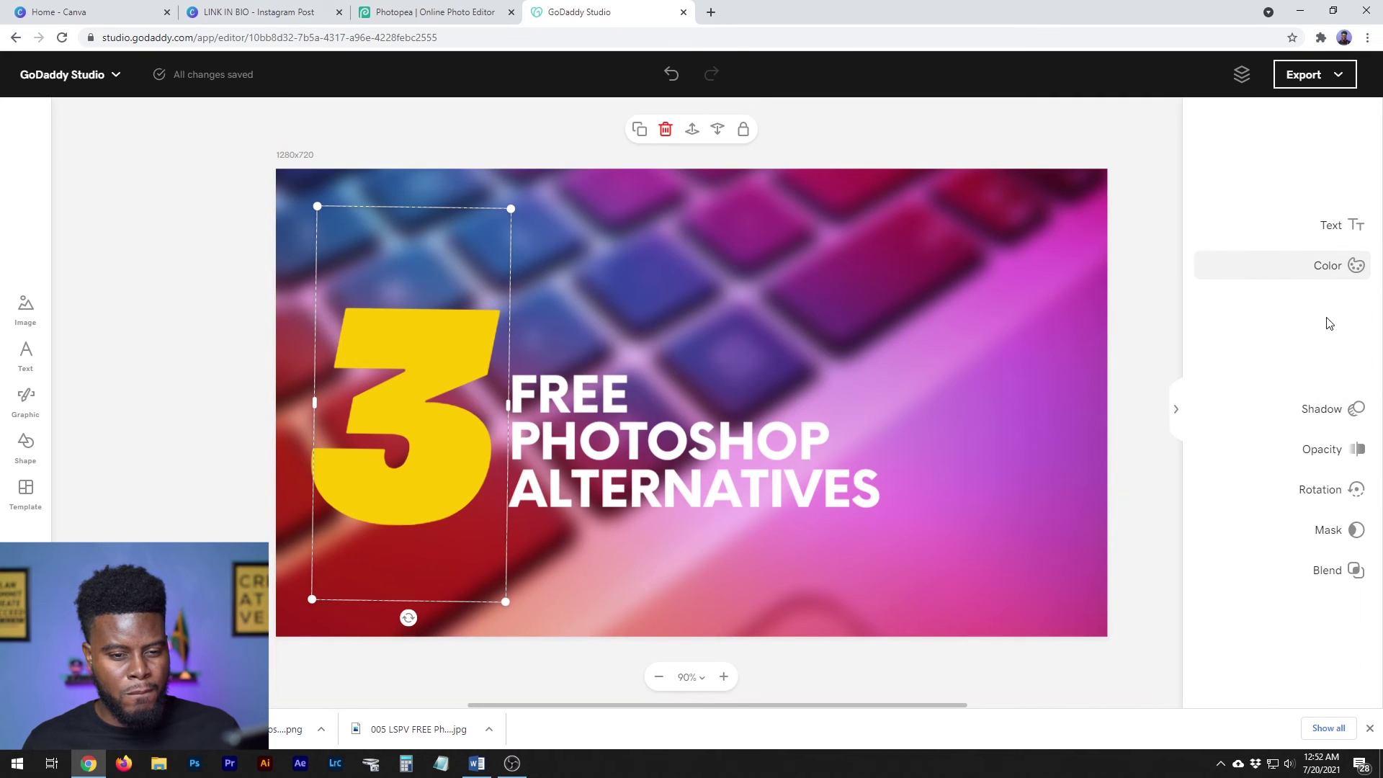
click(1266, 365)
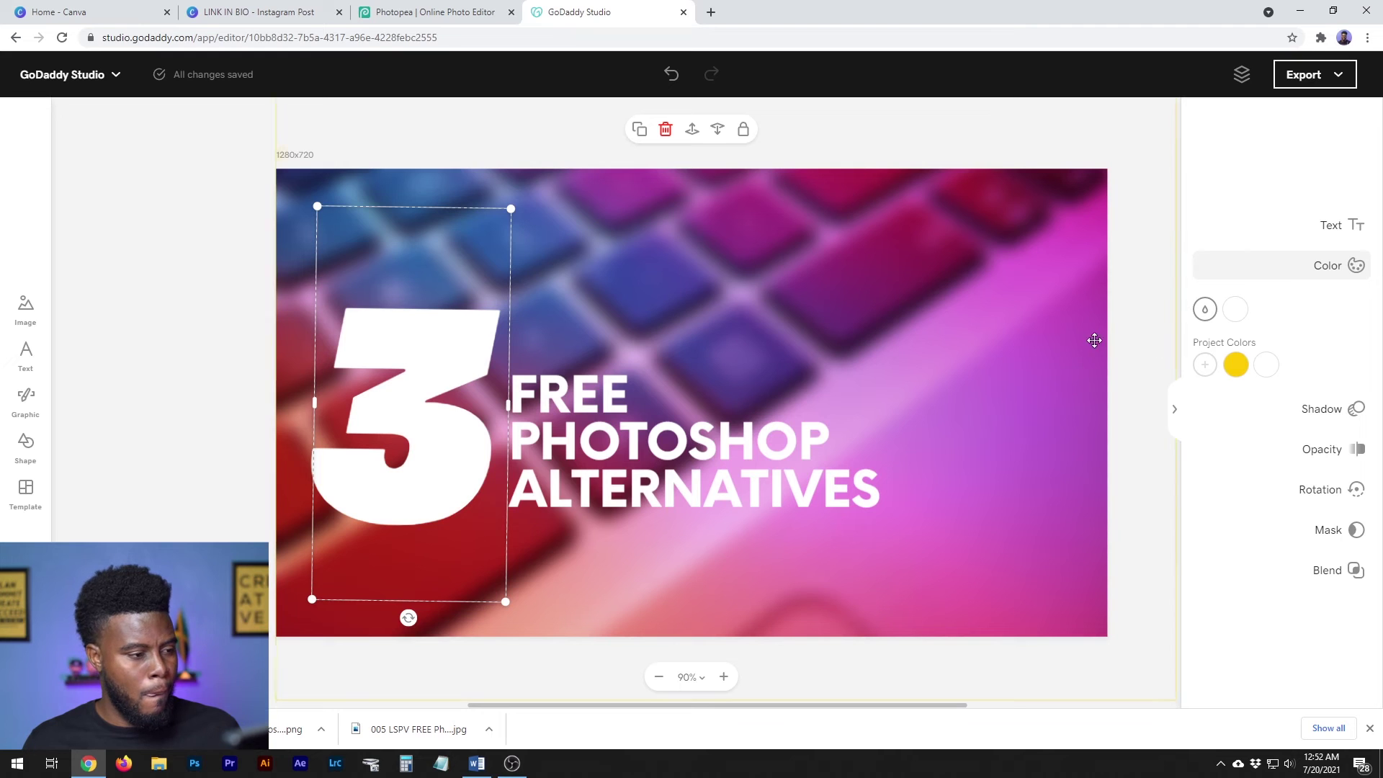
click(1144, 217)
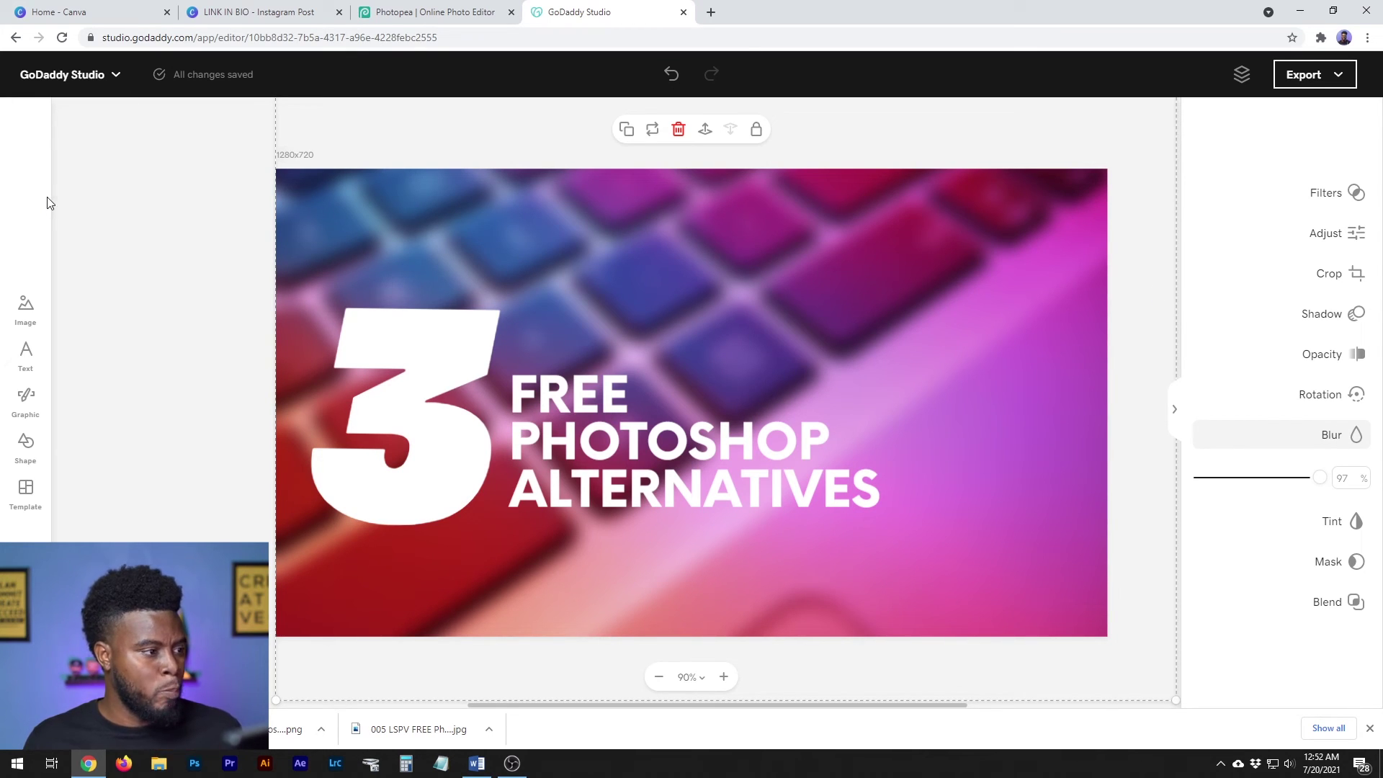
Upload the Photoshop logo image and shrink it above the three-line title
click(26, 306)
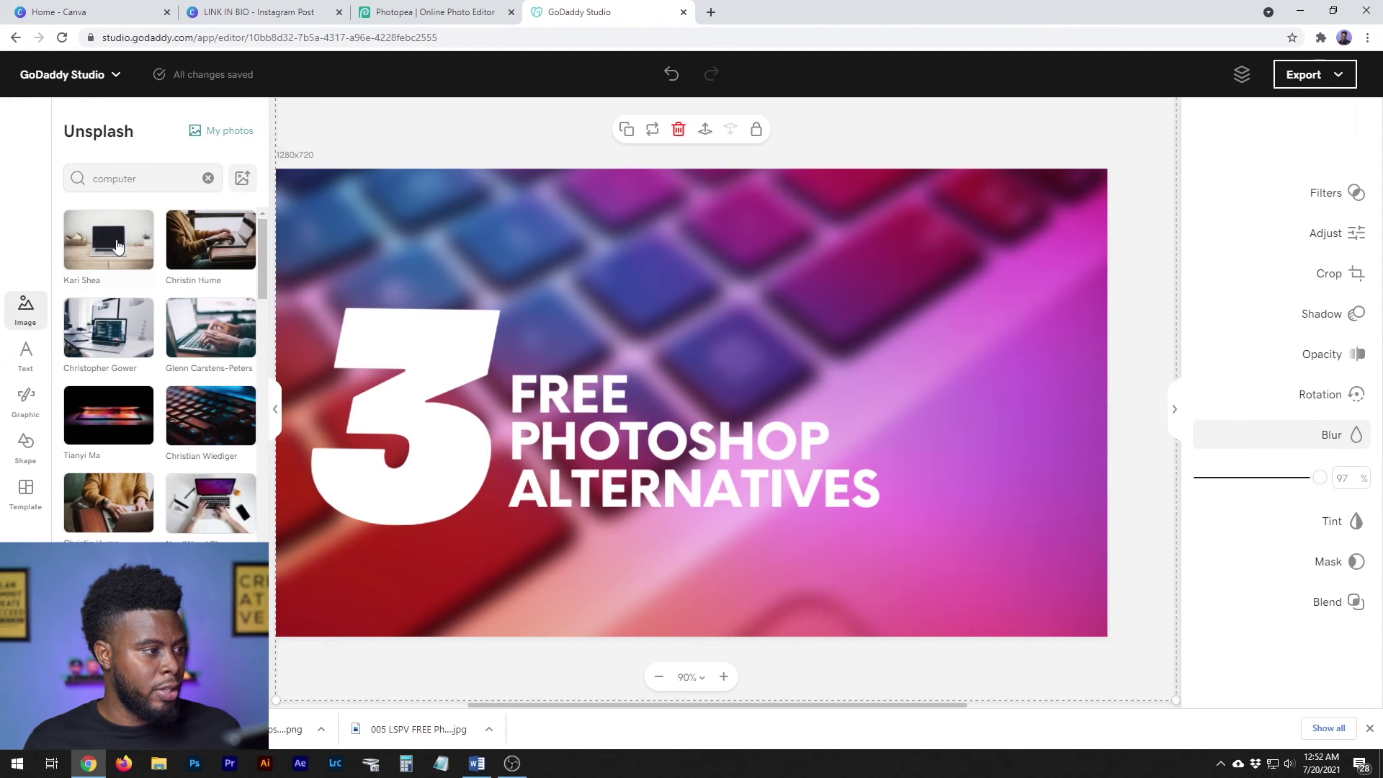
click(243, 180)
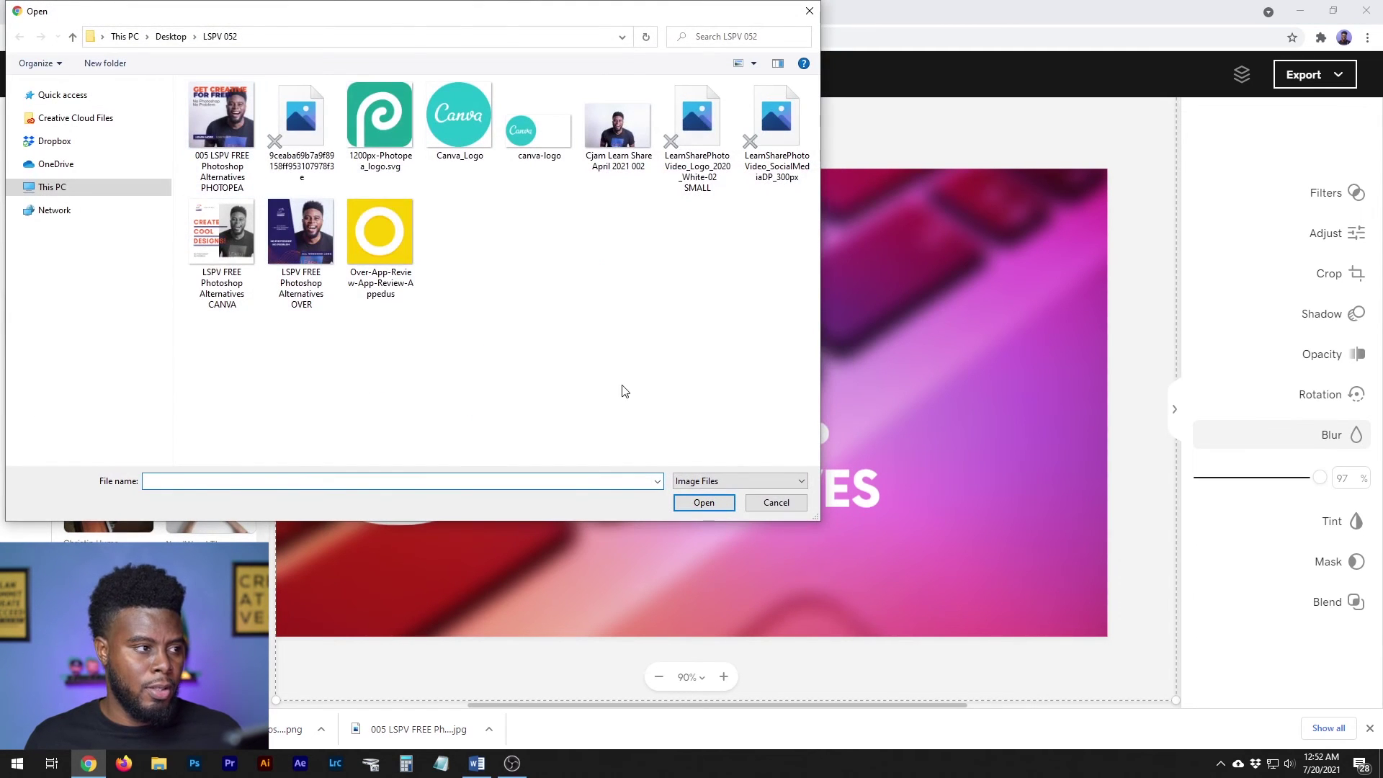
double_click(315, 138)
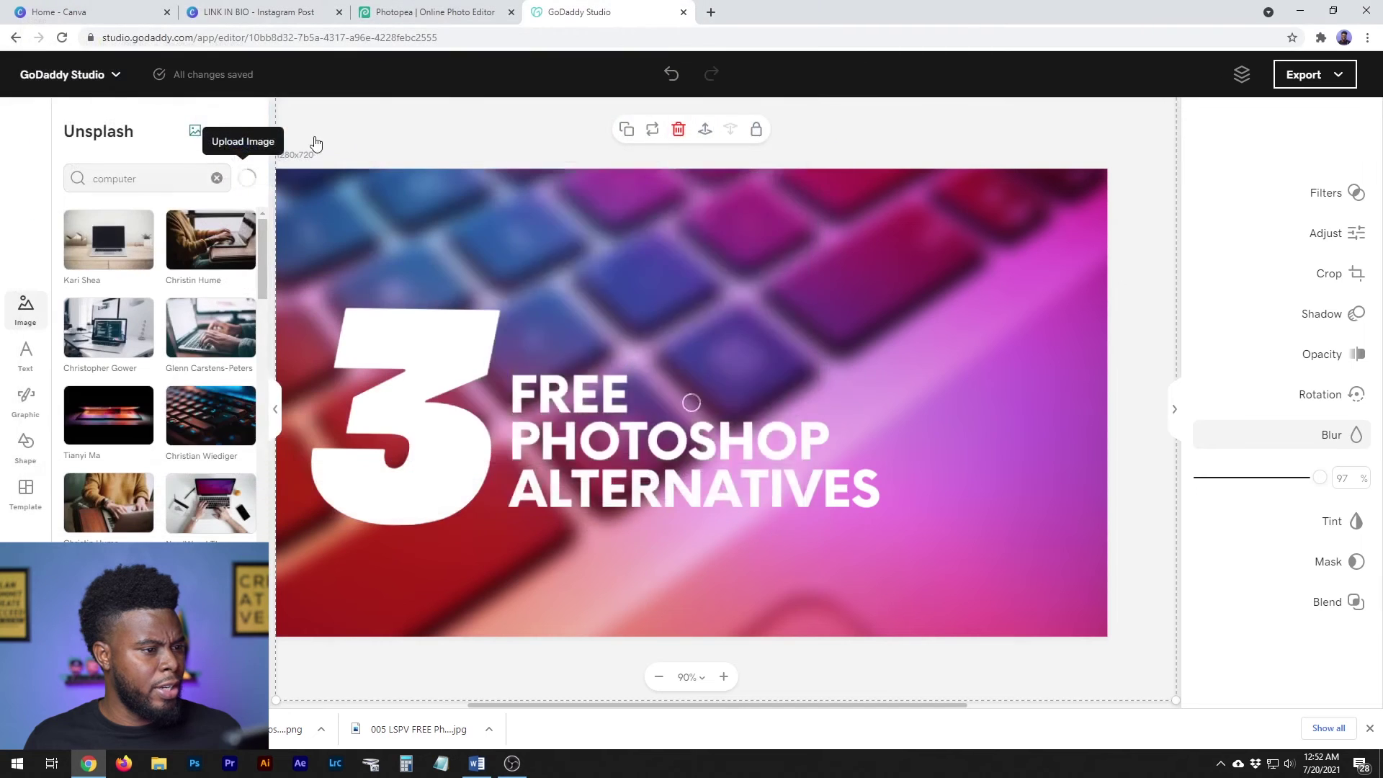
mouse_move(912, 188)
mouse_down()
mouse_move(589, 462)
mouse_move(588, 507)
mouse_move(543, 510)
mouse_move(718, 269)
mouse_up()
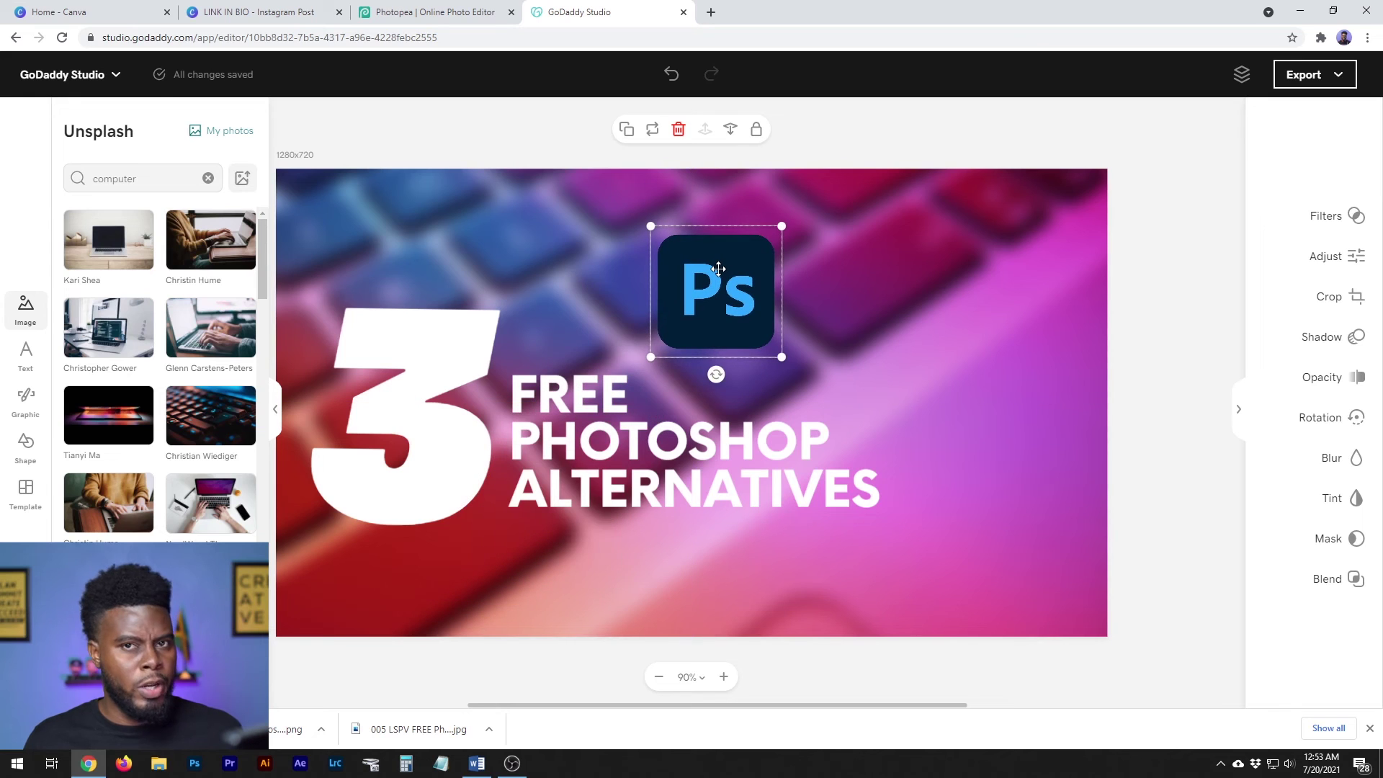
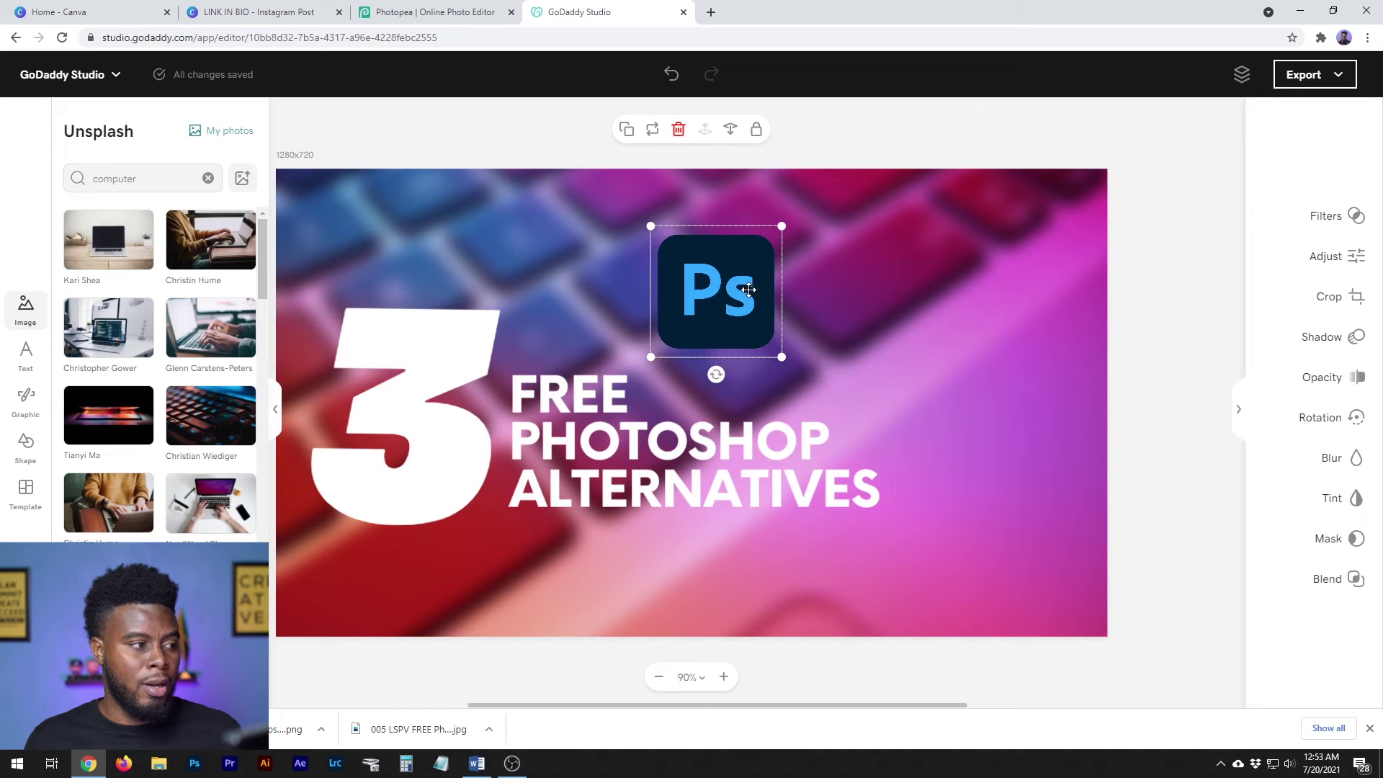
Upload the Photopea logo onto the thumbnail and shrink it to a smaller square
click(242, 178)
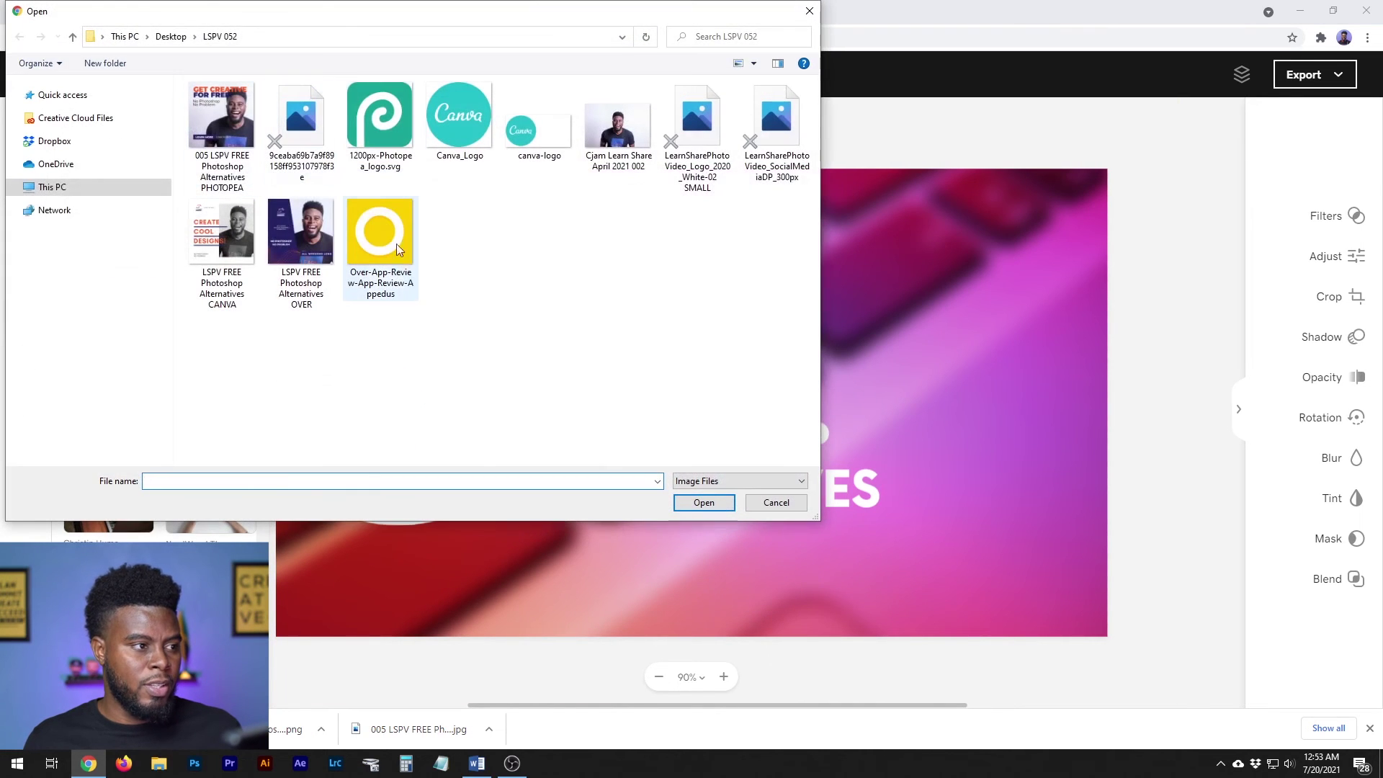
click(396, 249)
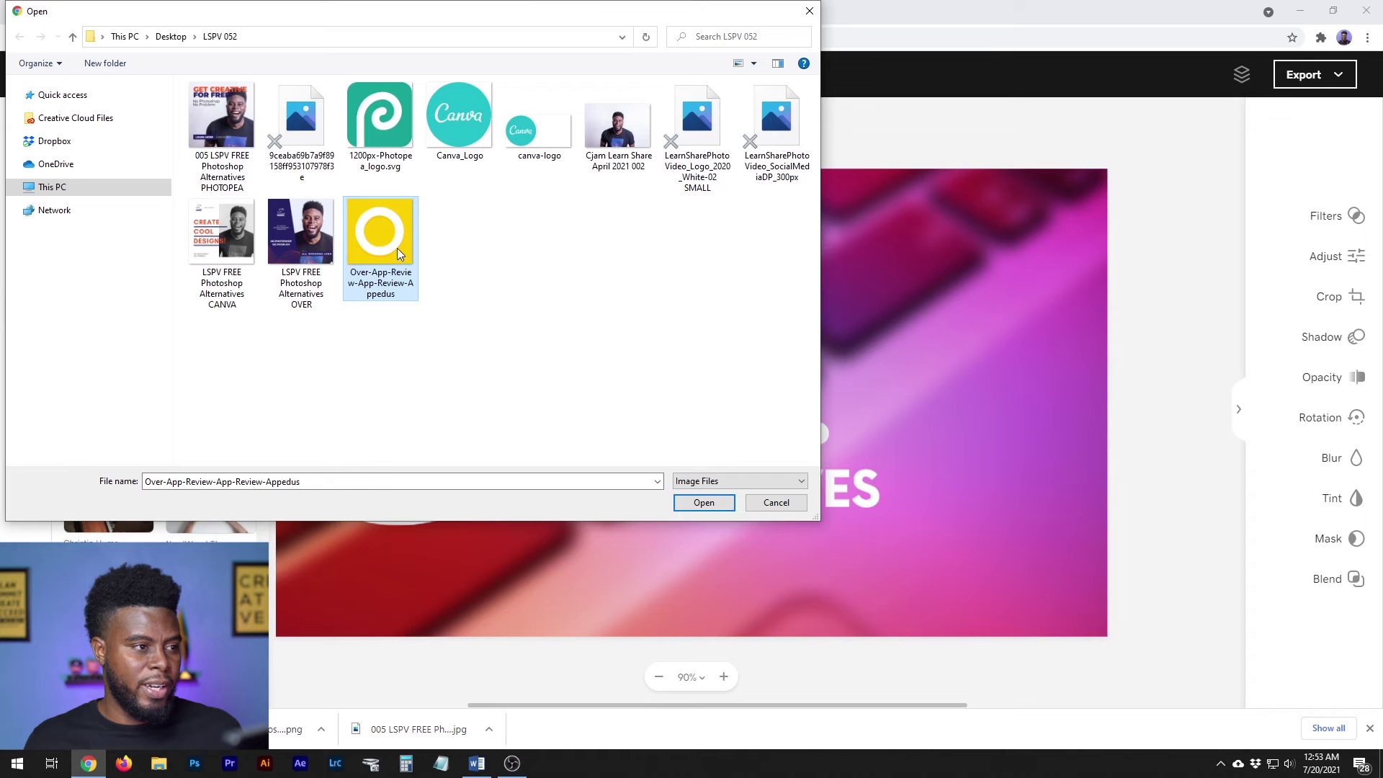
click(457, 122)
click(393, 117)
click(429, 121)
click(412, 200)
double_click(384, 122)
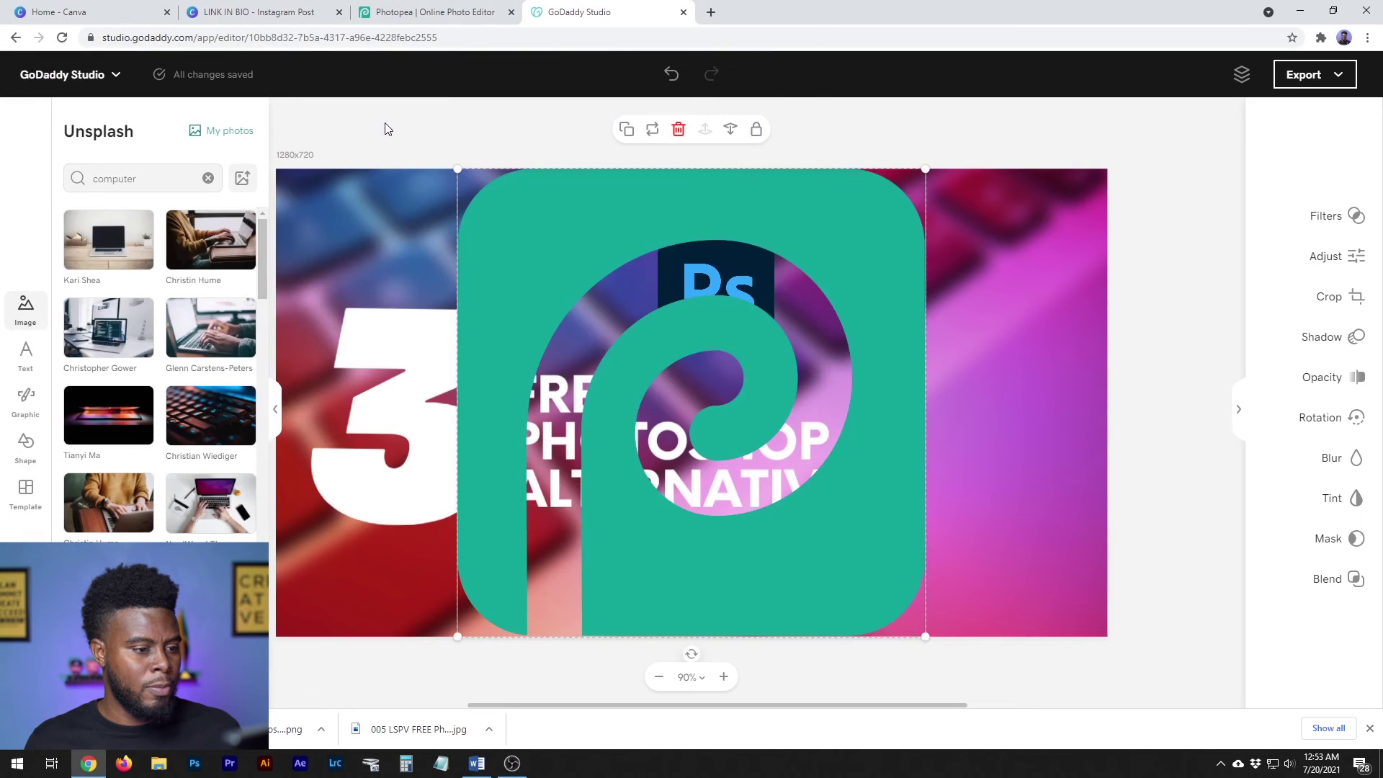
mouse_move(963, 186)
mouse_down()
mouse_move(665, 398)
mouse_move(576, 493)
mouse_move(967, 300)
mouse_up()
Upload the Canva logo and shrink it into the upper right
click(242, 180)
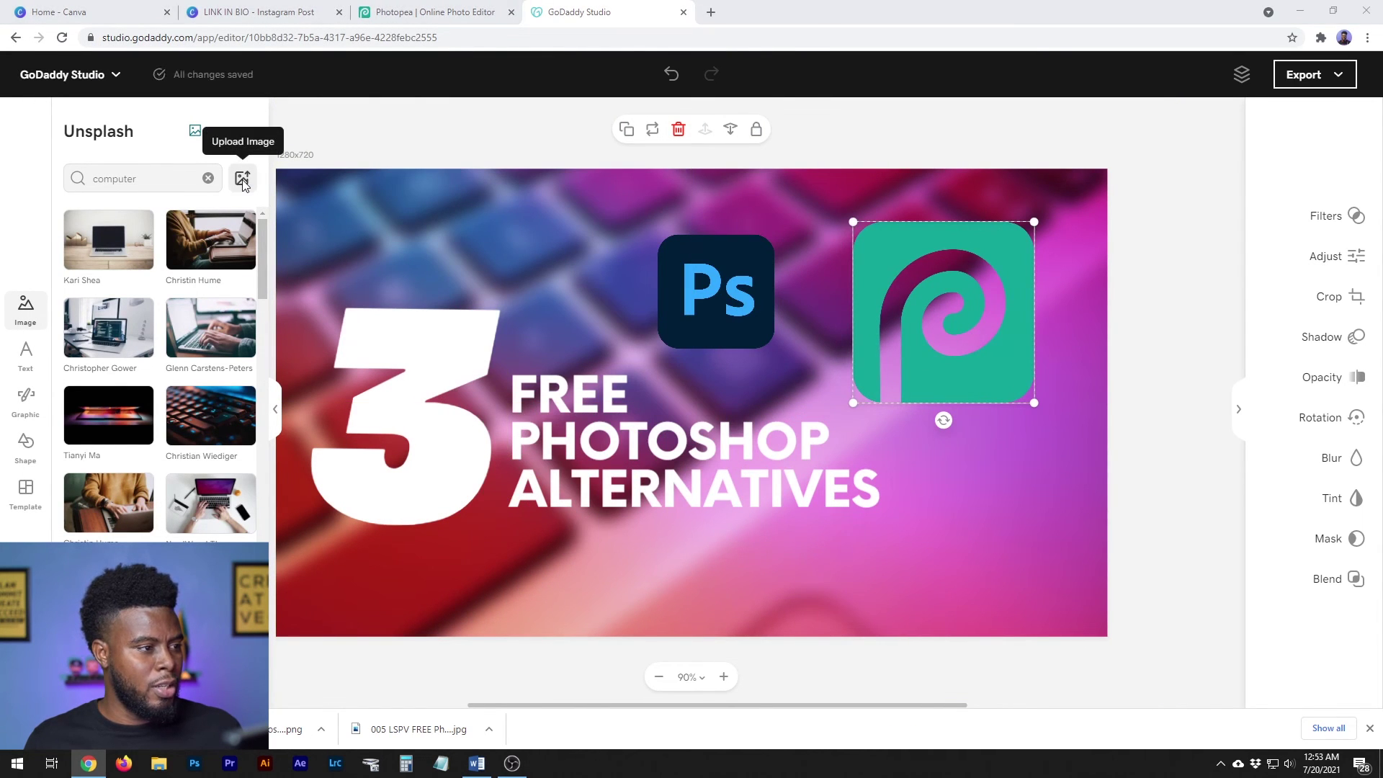
double_click(458, 139)
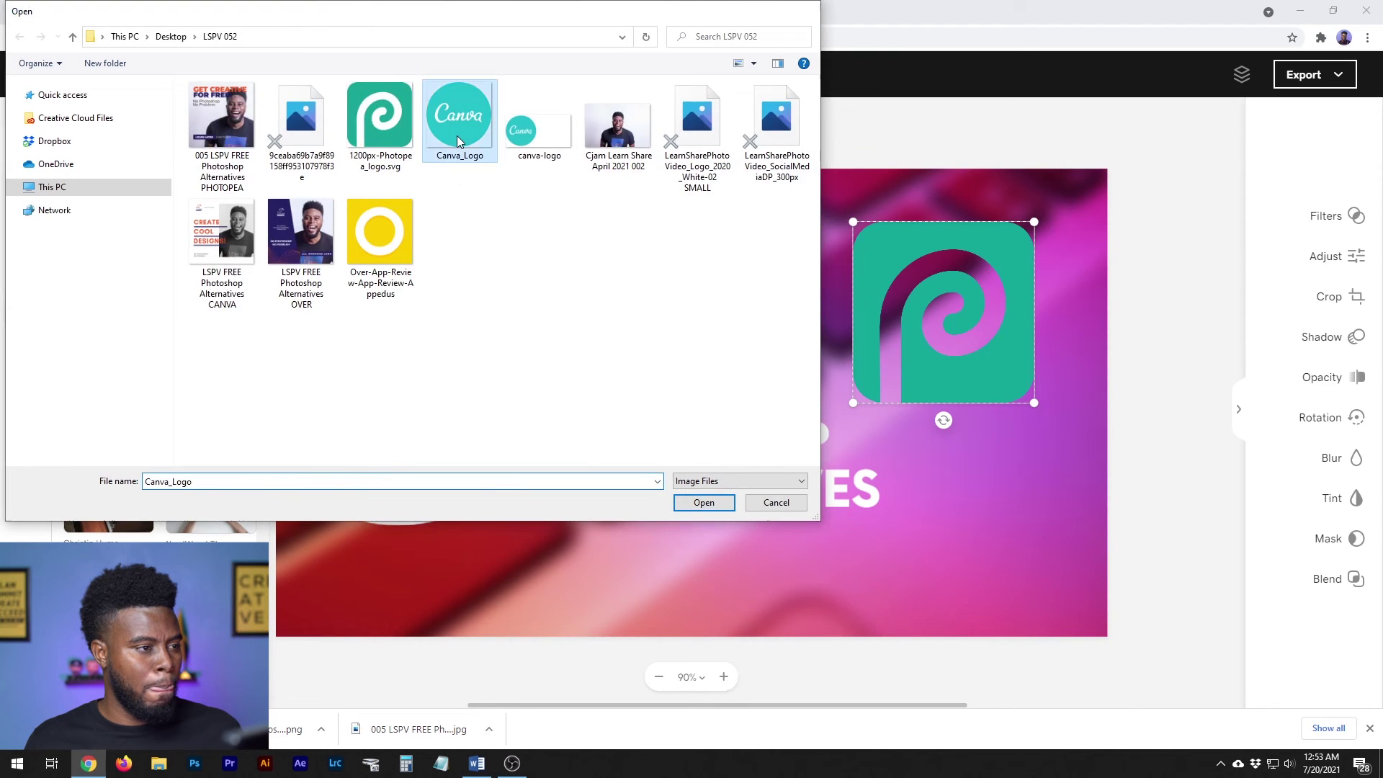
mouse_move(925, 172)
mouse_down()
mouse_move(630, 464)
mouse_move(982, 243)
mouse_up()
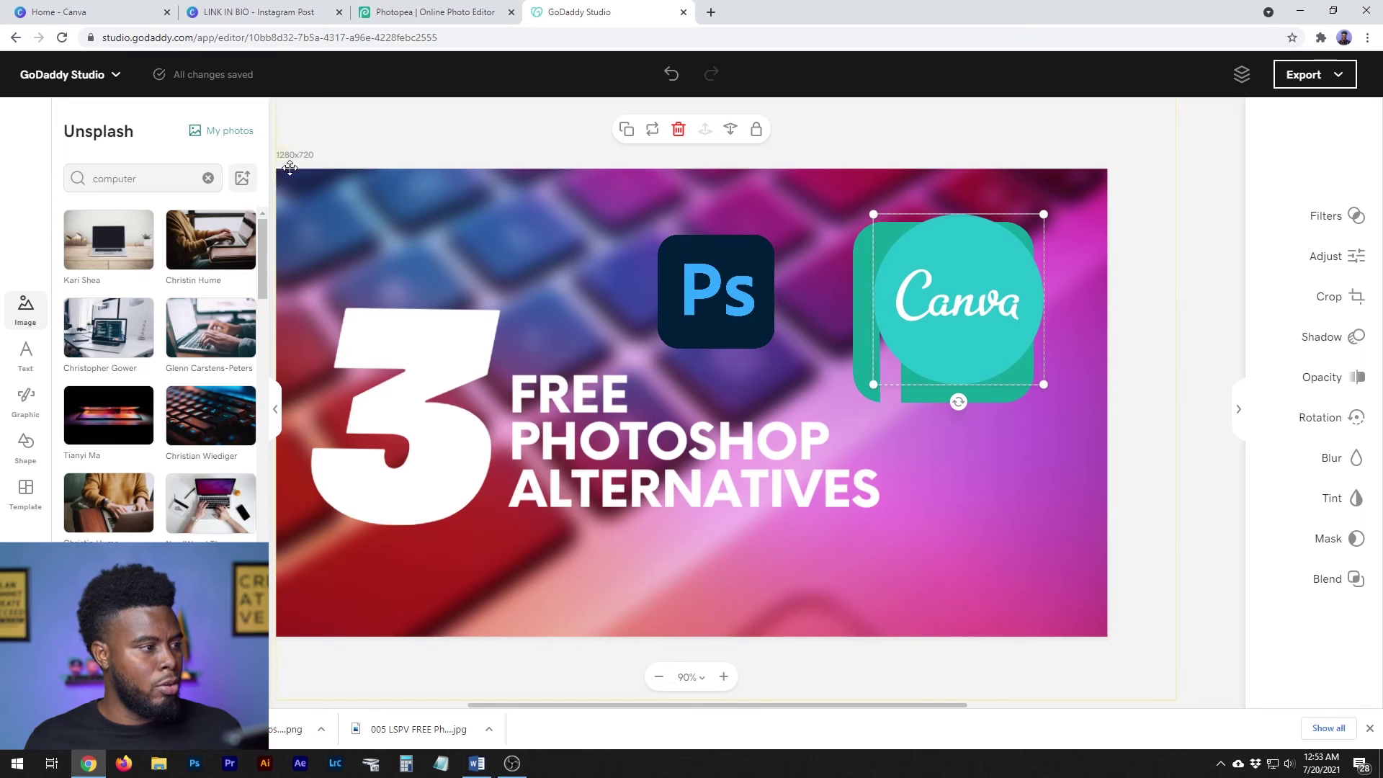
Upload the yellow Over logo and begin shrinking it
click(242, 178)
double_click(376, 247)
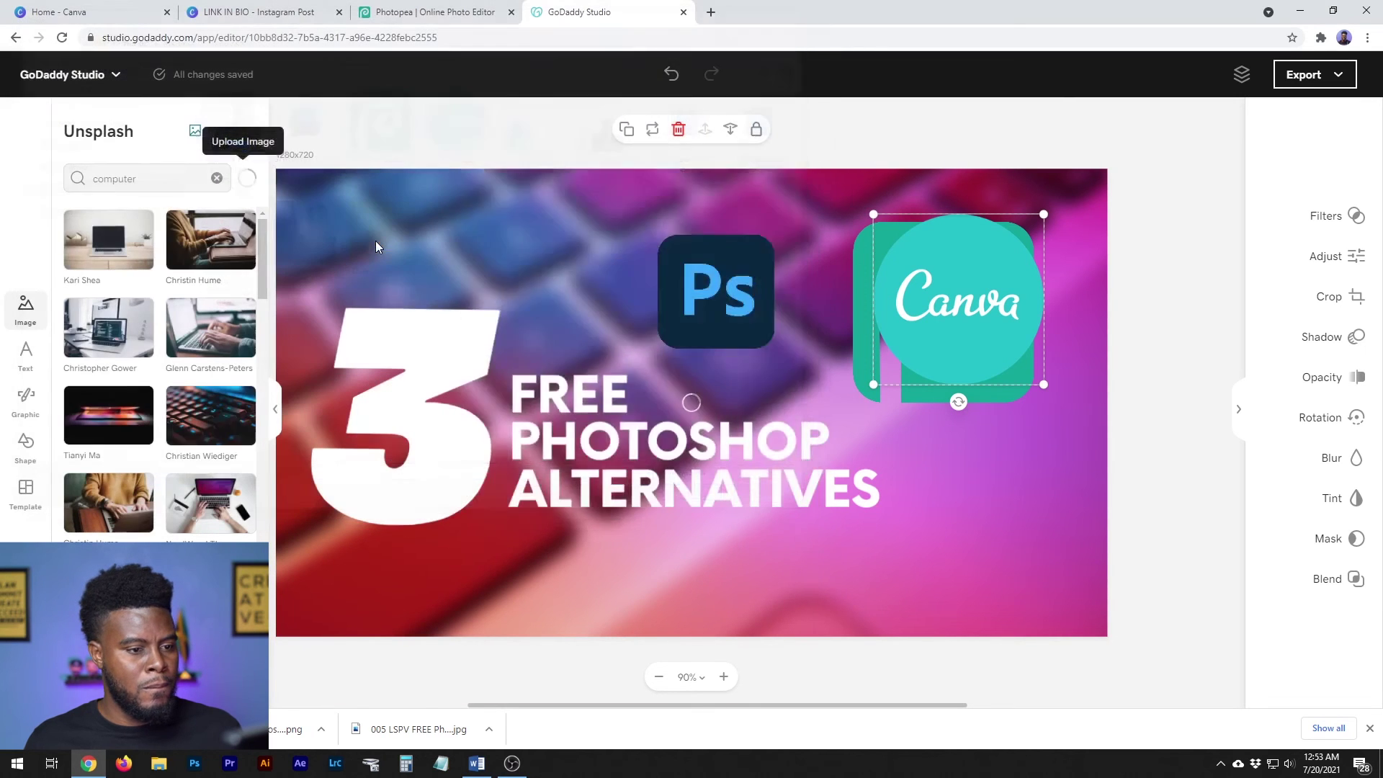
drag(868, 225, 776, 318)
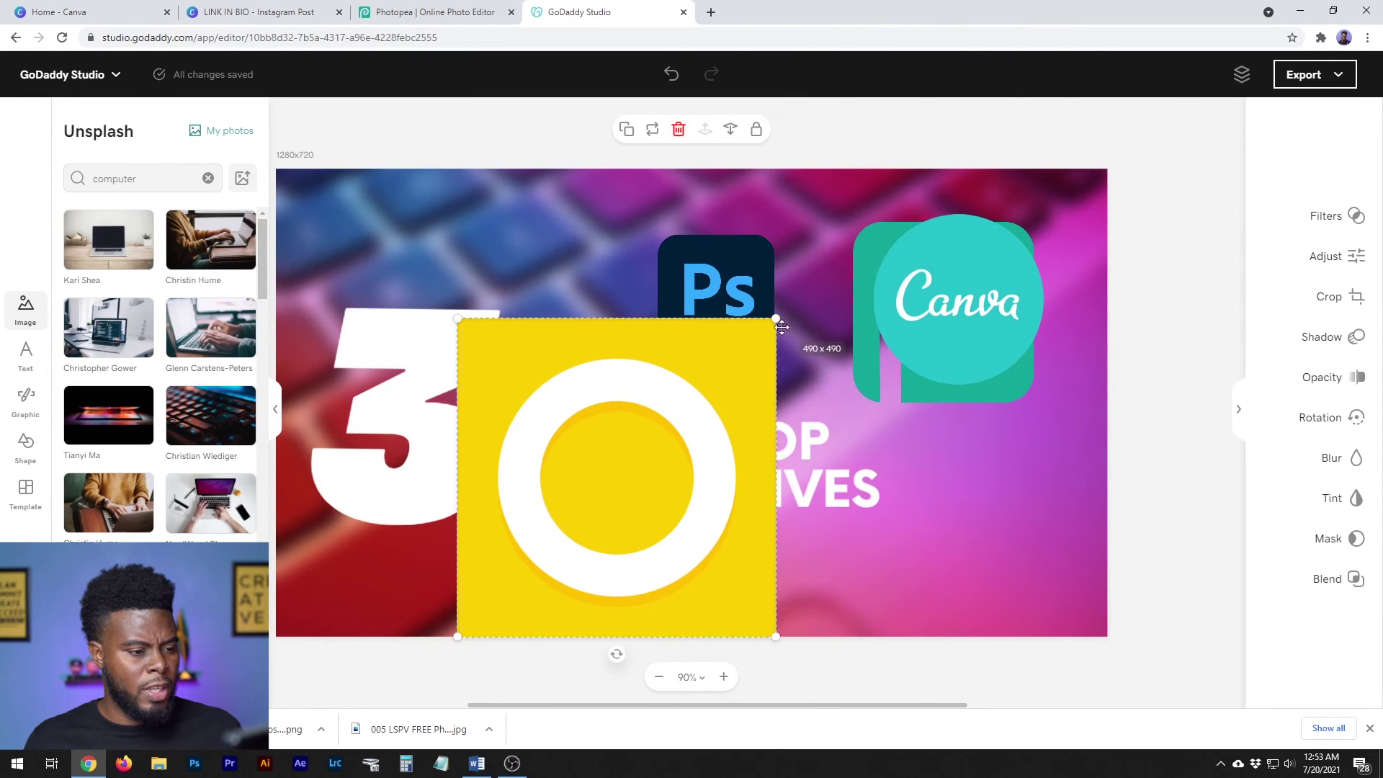
Exit mask mode unchanged and shrink the yellow Over logo to a small square
click(1338, 539)
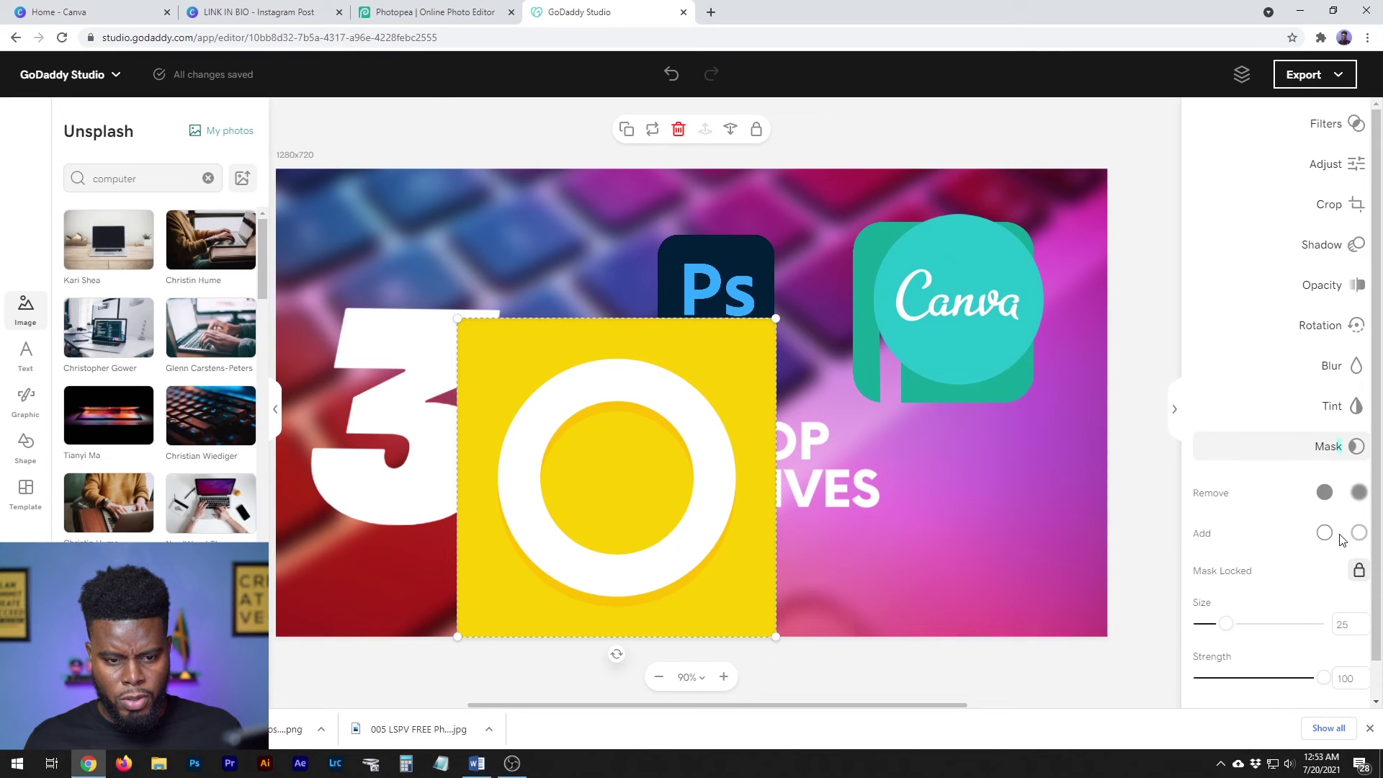
scroll(1259, 600, down, 1)
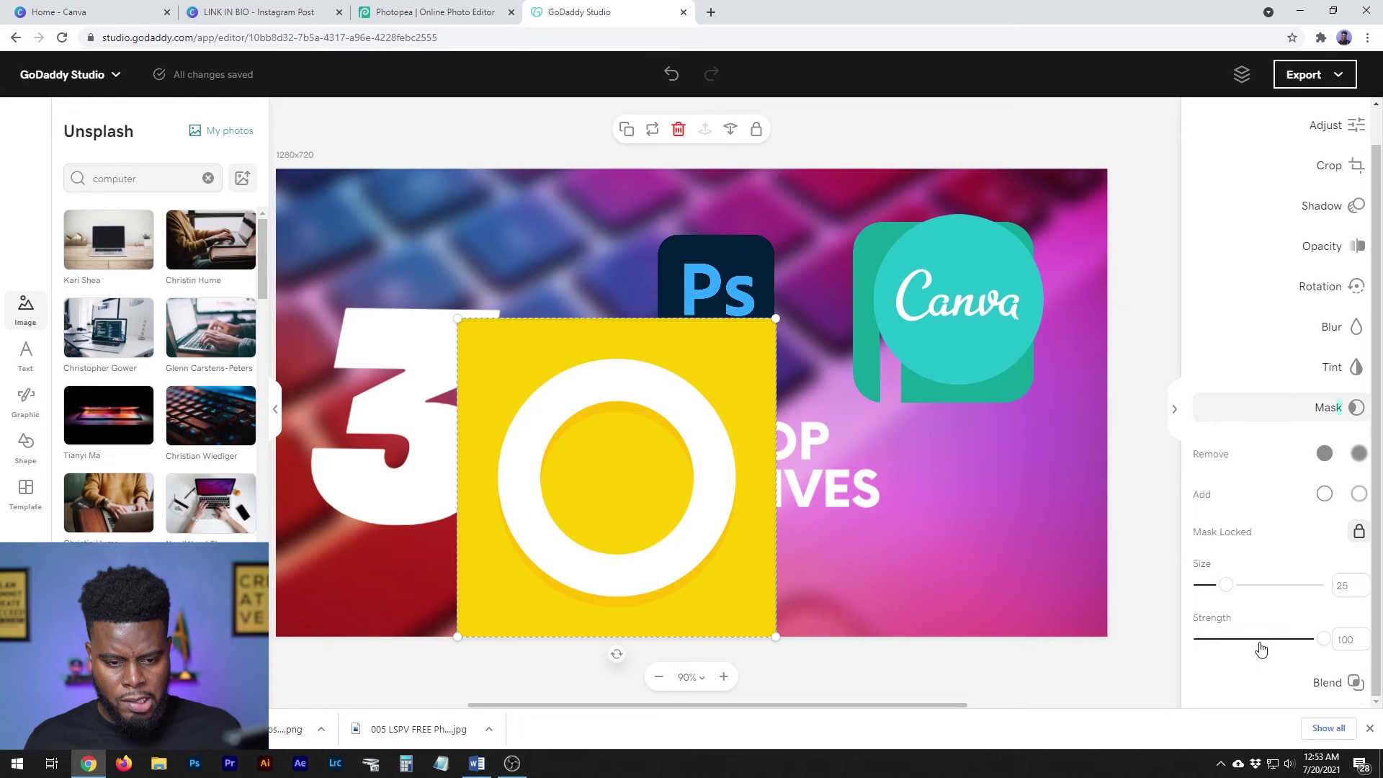
click(1325, 494)
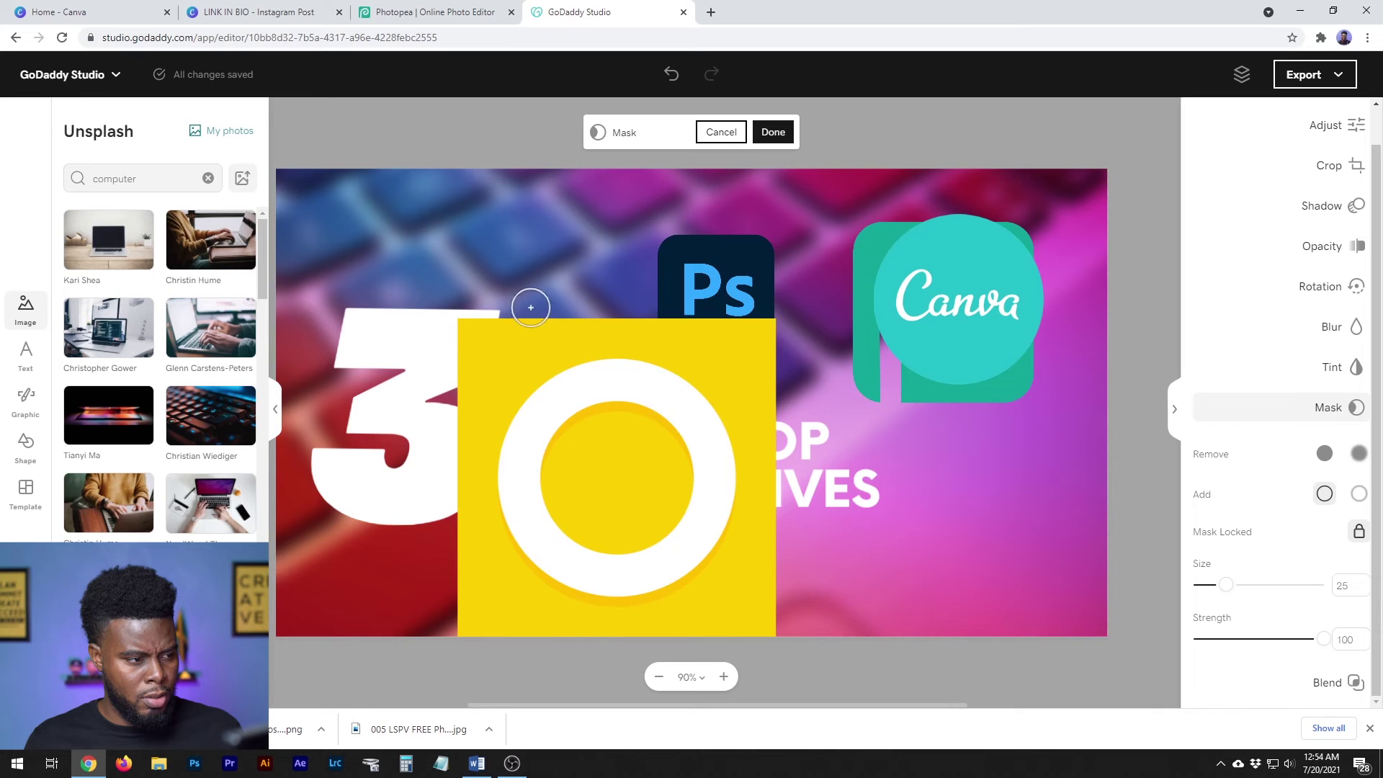
click(709, 132)
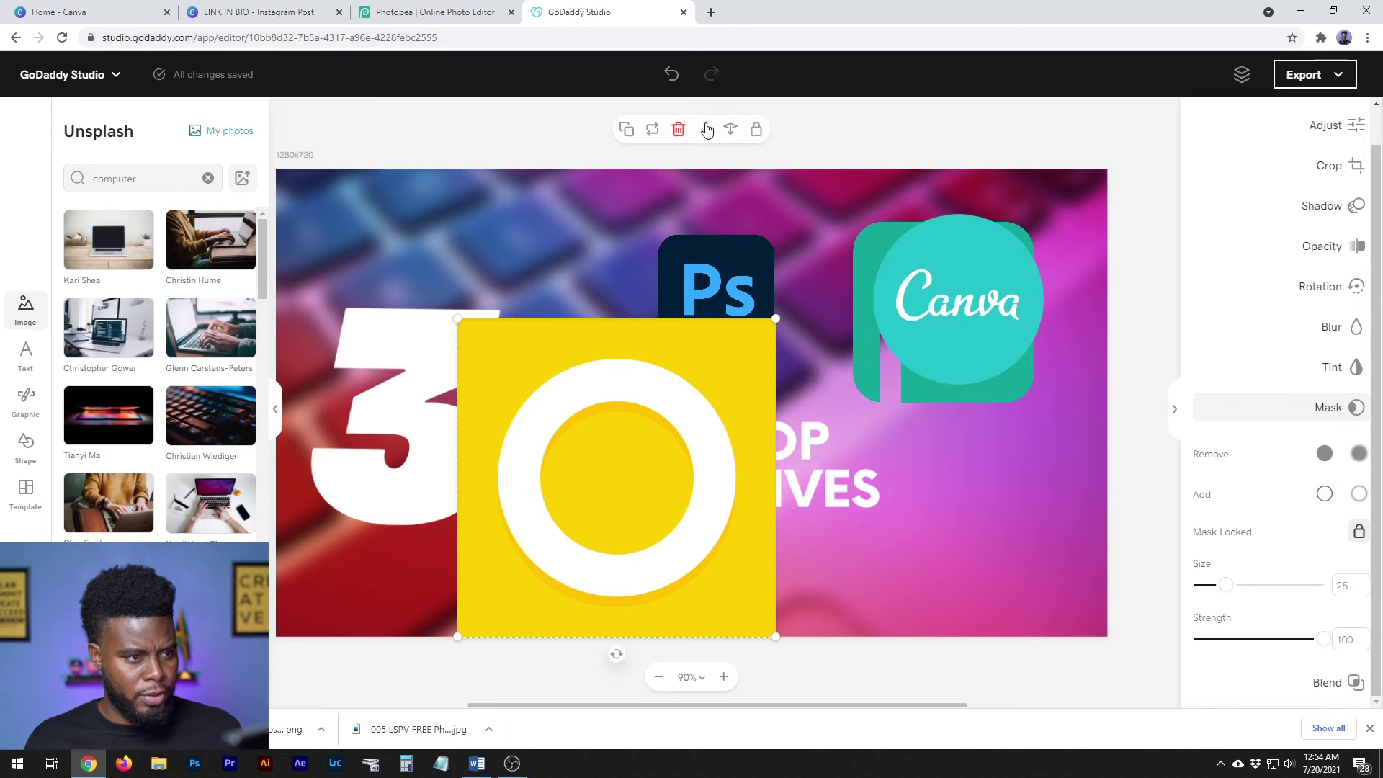
drag(776, 318, 570, 549)
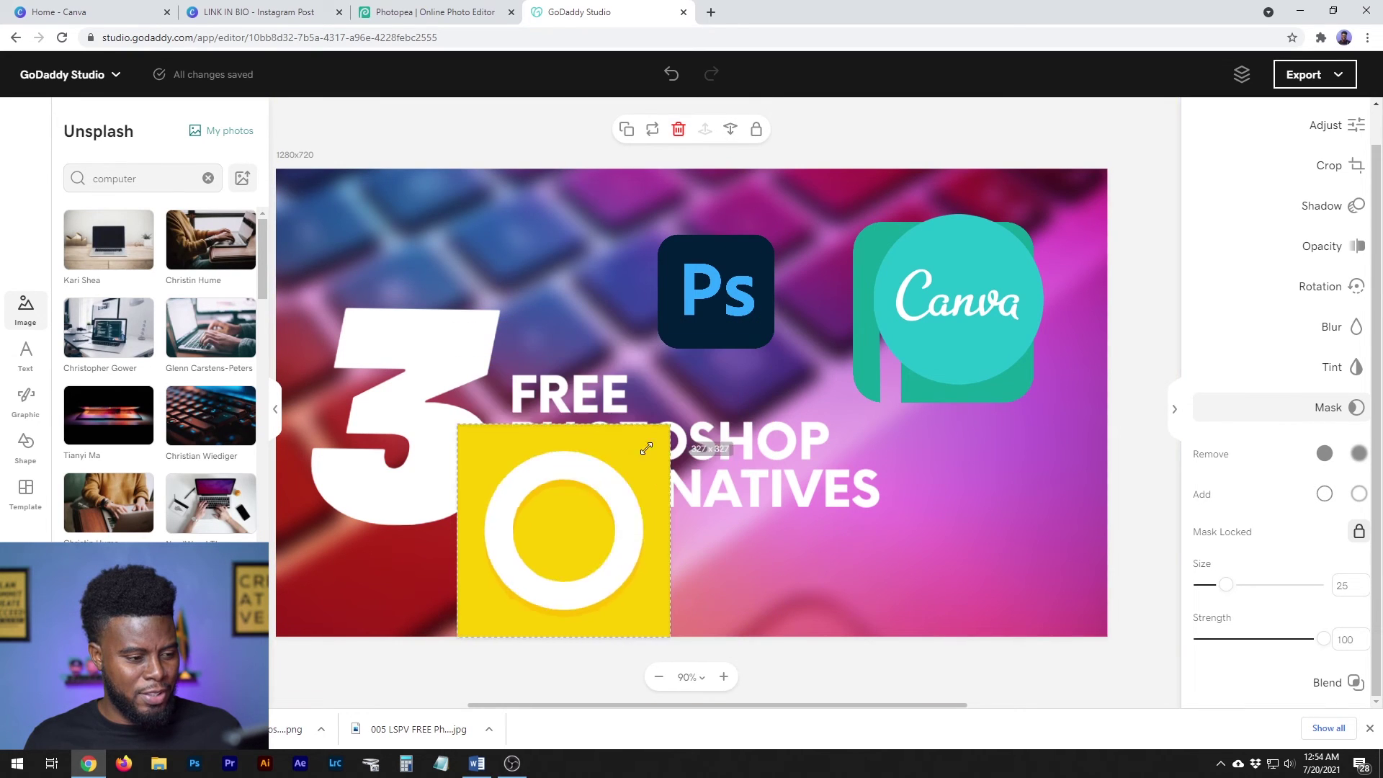
Line up the Canva and Photopea logos at the top, resized to about 172×172 and 171×171
mouse_move(697, 494)
mouse_down()
mouse_move(884, 274)
mouse_move(687, 271)
mouse_move(702, 236)
mouse_move(683, 257)
mouse_up()
drag(964, 306, 839, 264)
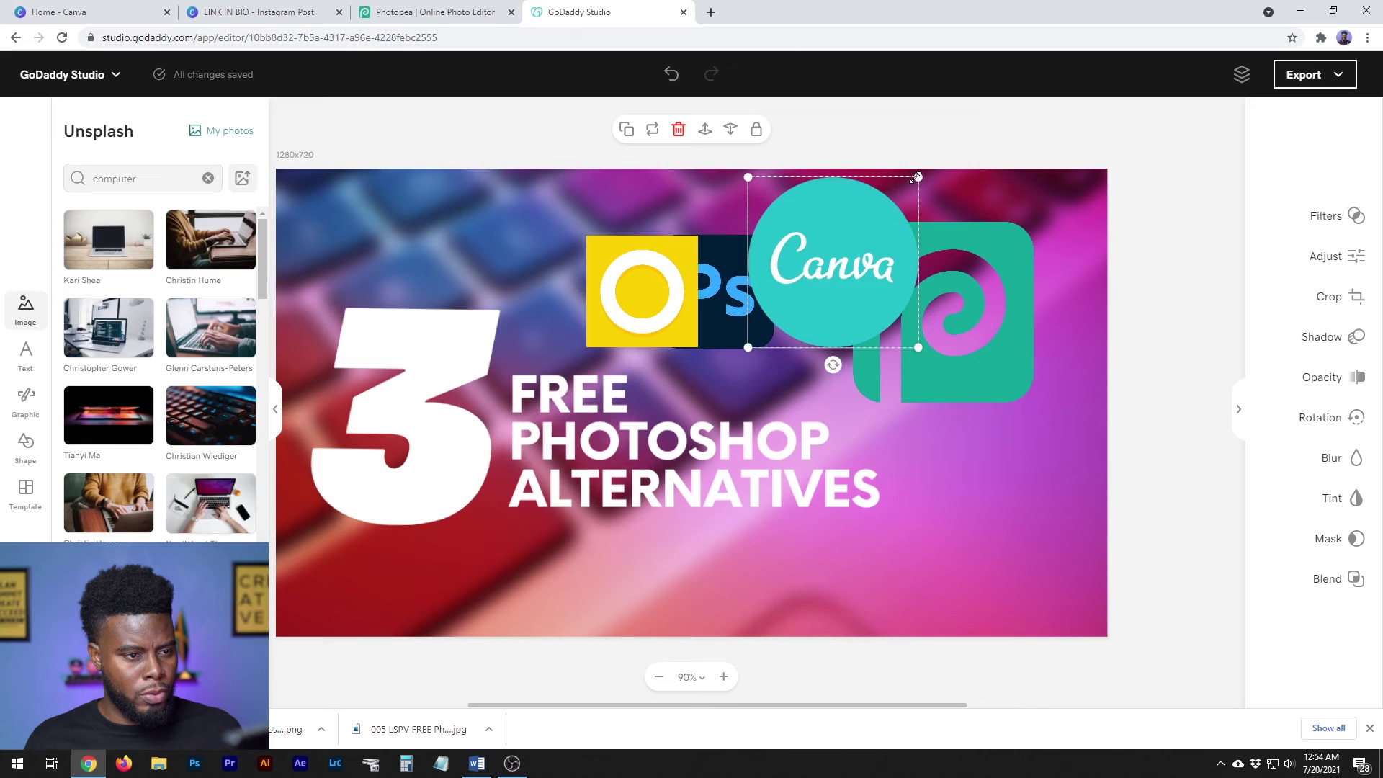
drag(917, 177, 847, 225)
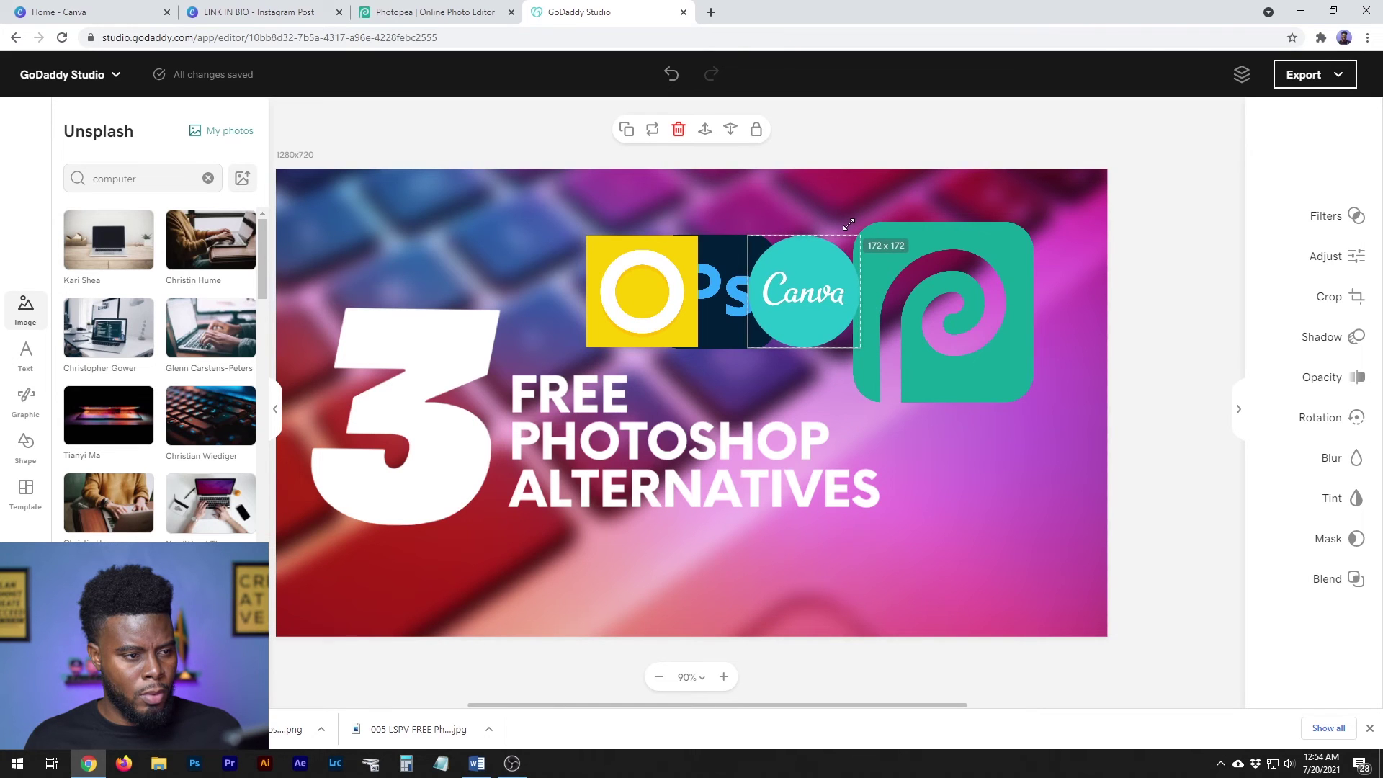
mouse_move(948, 326)
mouse_down()
mouse_move(961, 305)
mouse_move(967, 339)
mouse_up()
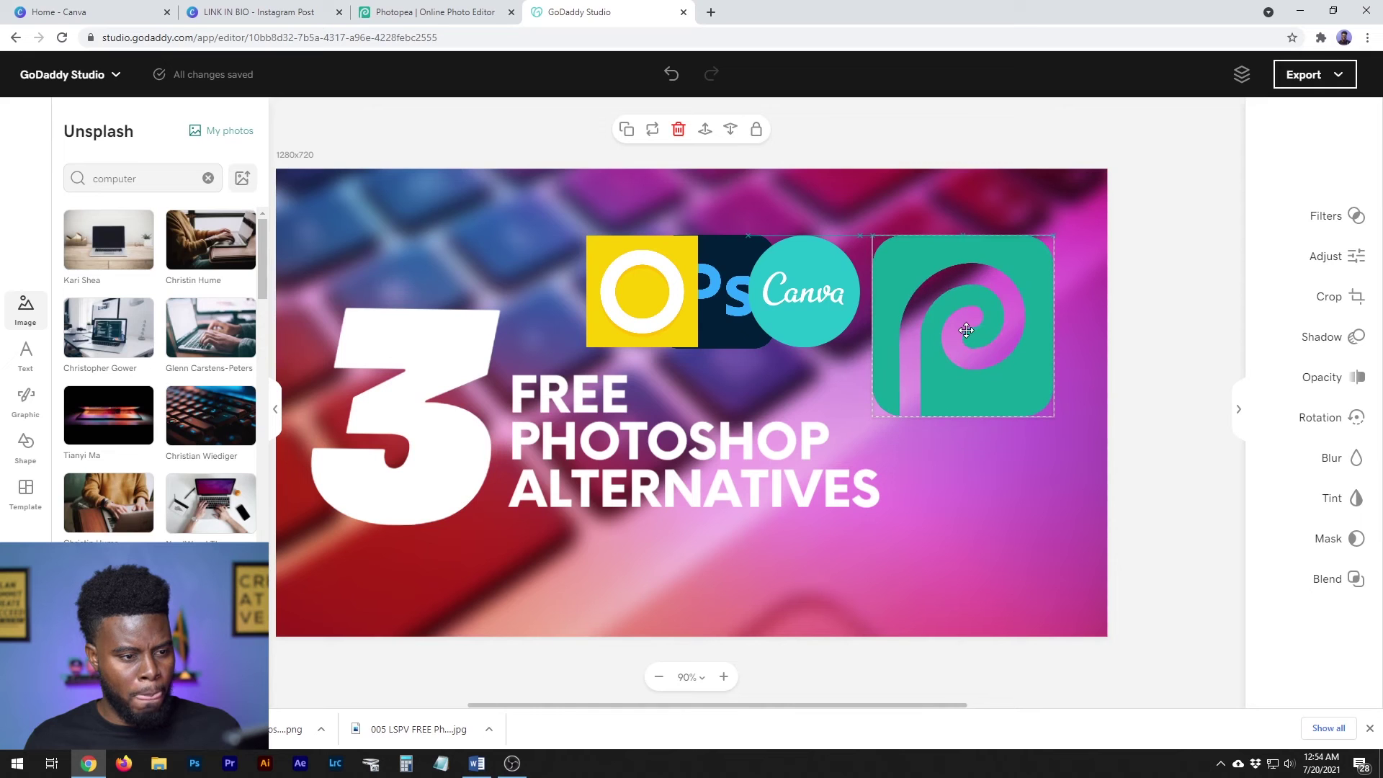
drag(1055, 419, 978, 353)
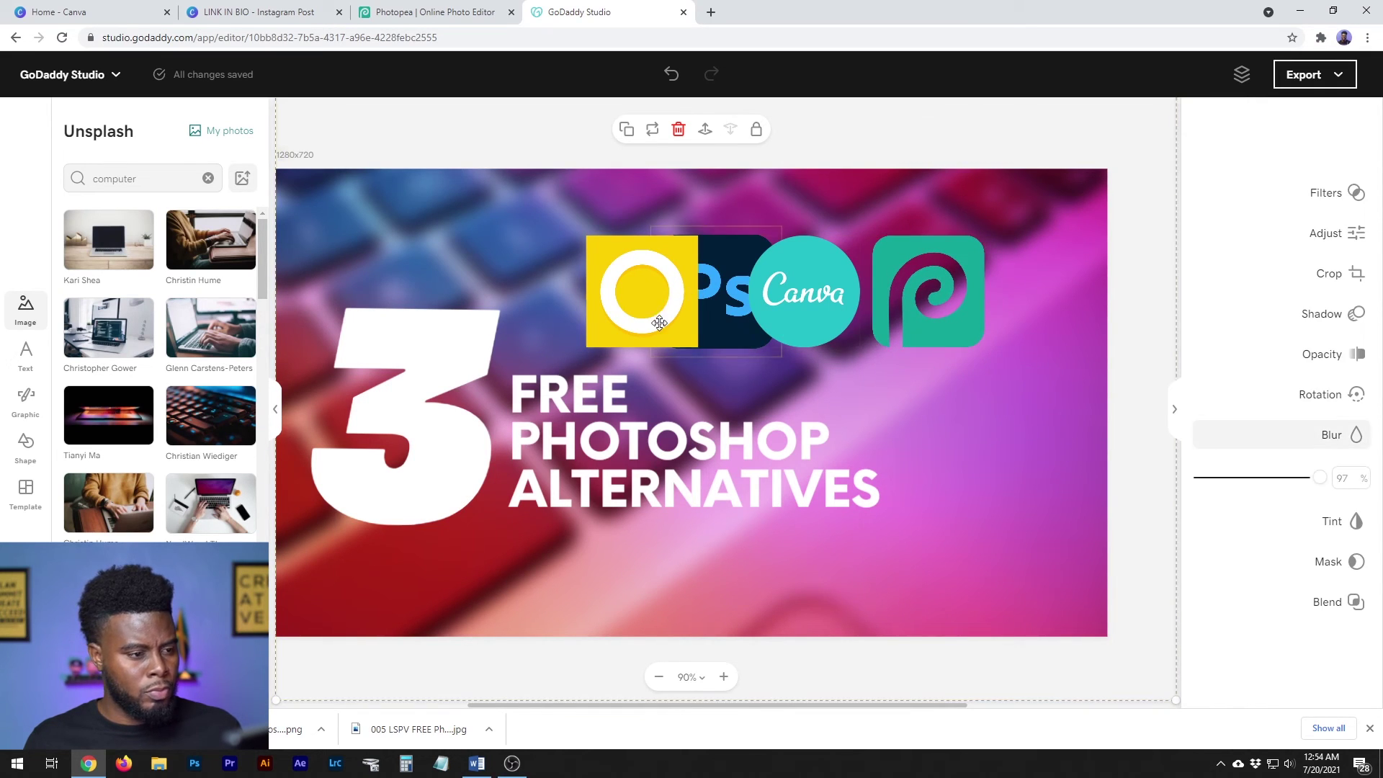
Move the Over and Ps logos to the lower right of the canvas
drag(624, 272, 1018, 494)
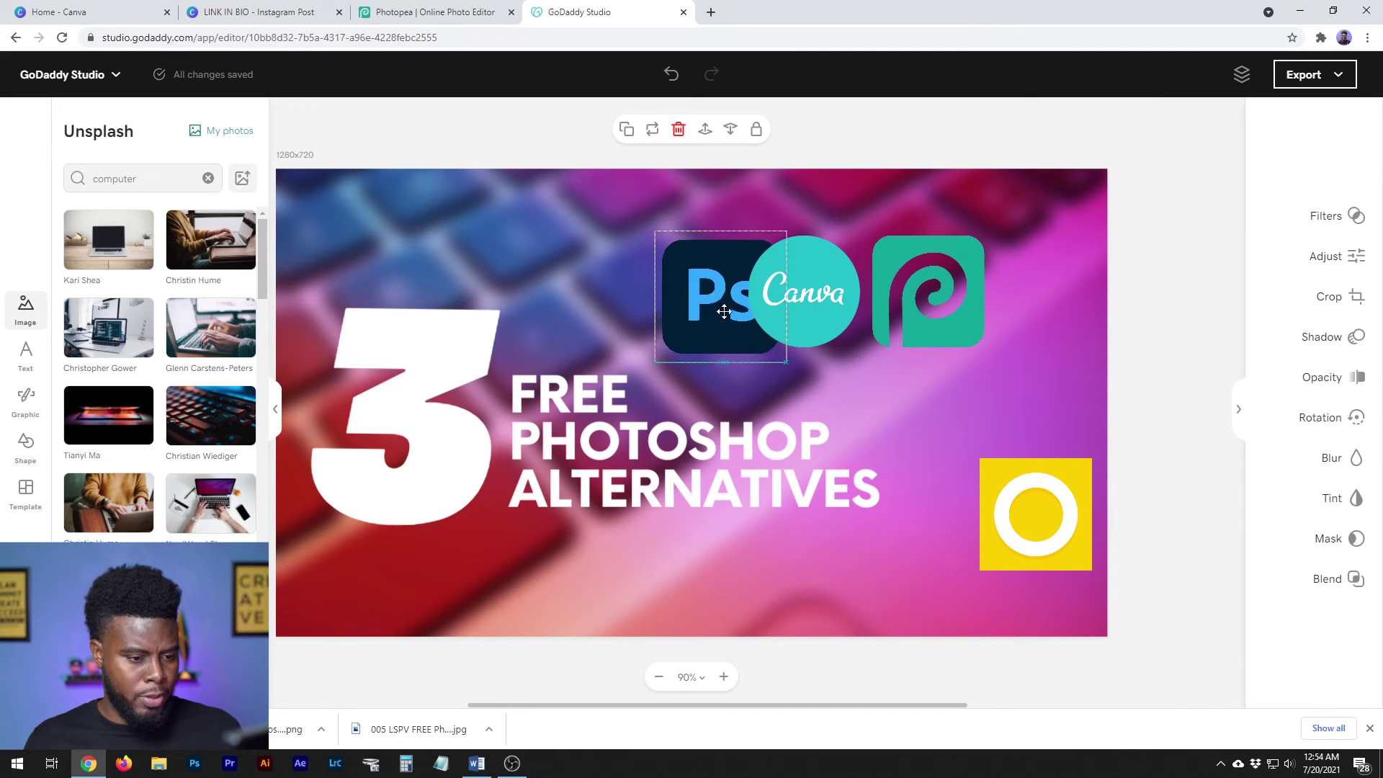
drag(713, 303, 931, 580)
click(799, 324)
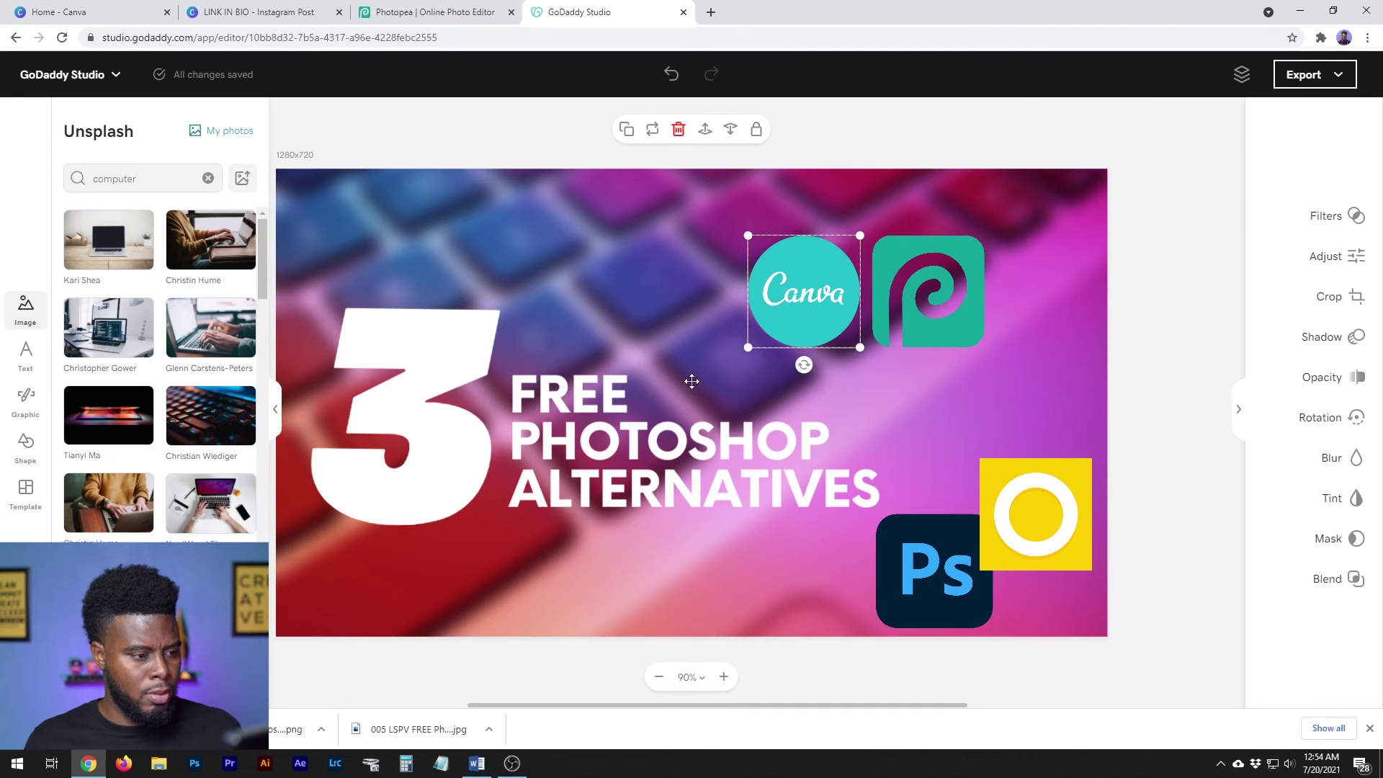
Shift the big 3 and the headline together to the right
click(578, 424)
shift+click(403, 432)
drag(605, 421, 678, 425)
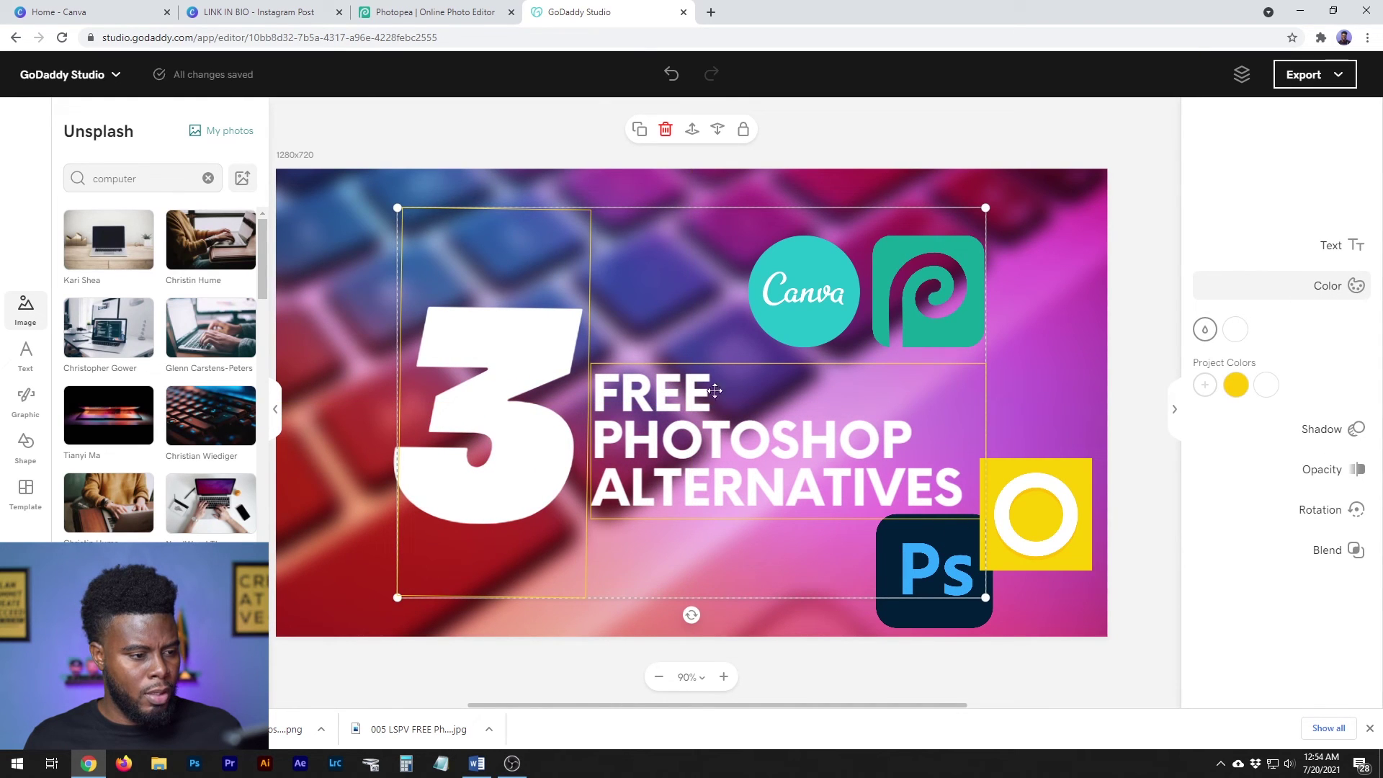
Raise the headline and place the Canva logo just beneath it
click(1084, 339)
click(772, 401)
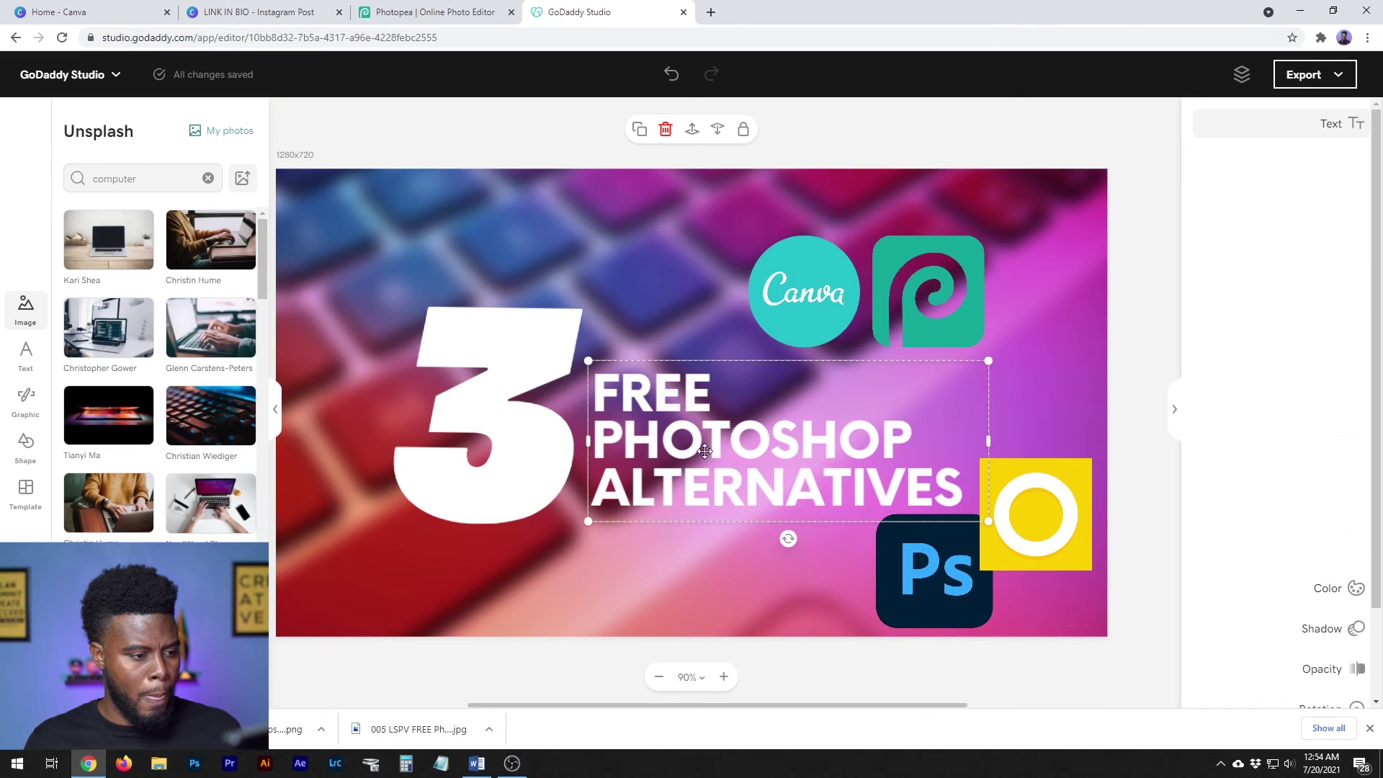
drag(687, 418, 671, 372)
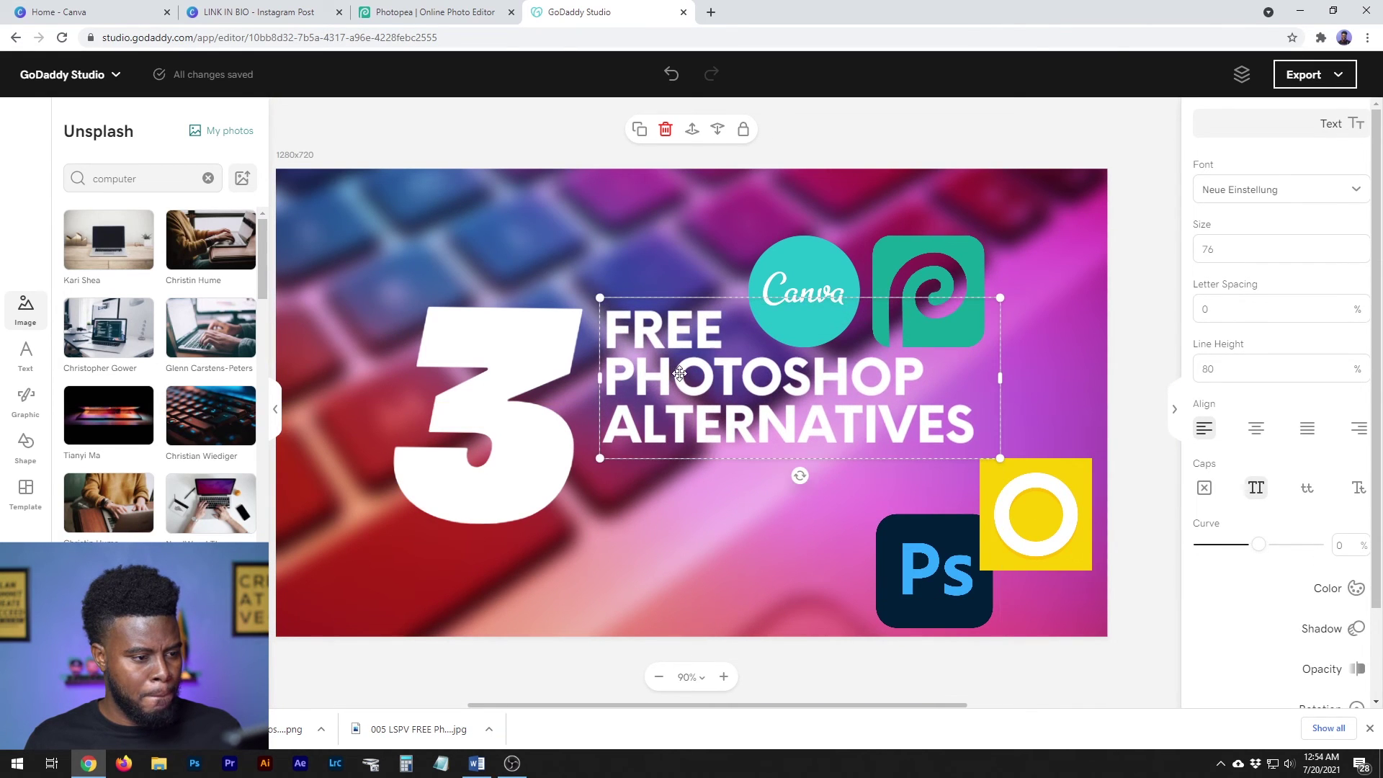
click(819, 265)
drag(820, 265, 669, 483)
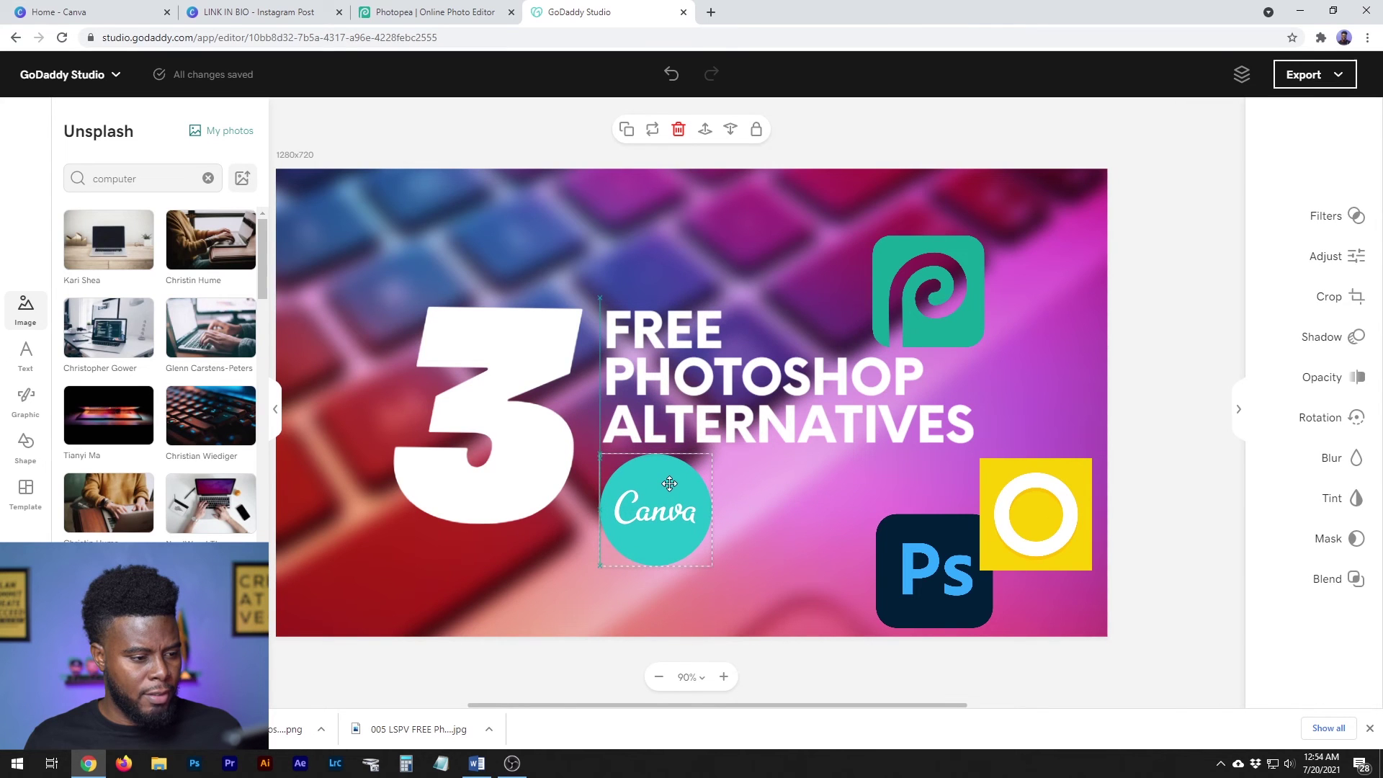
Place the Over logo beside Canva, bring Photopea down, and move the Ps logo top-right
drag(711, 569, 700, 564)
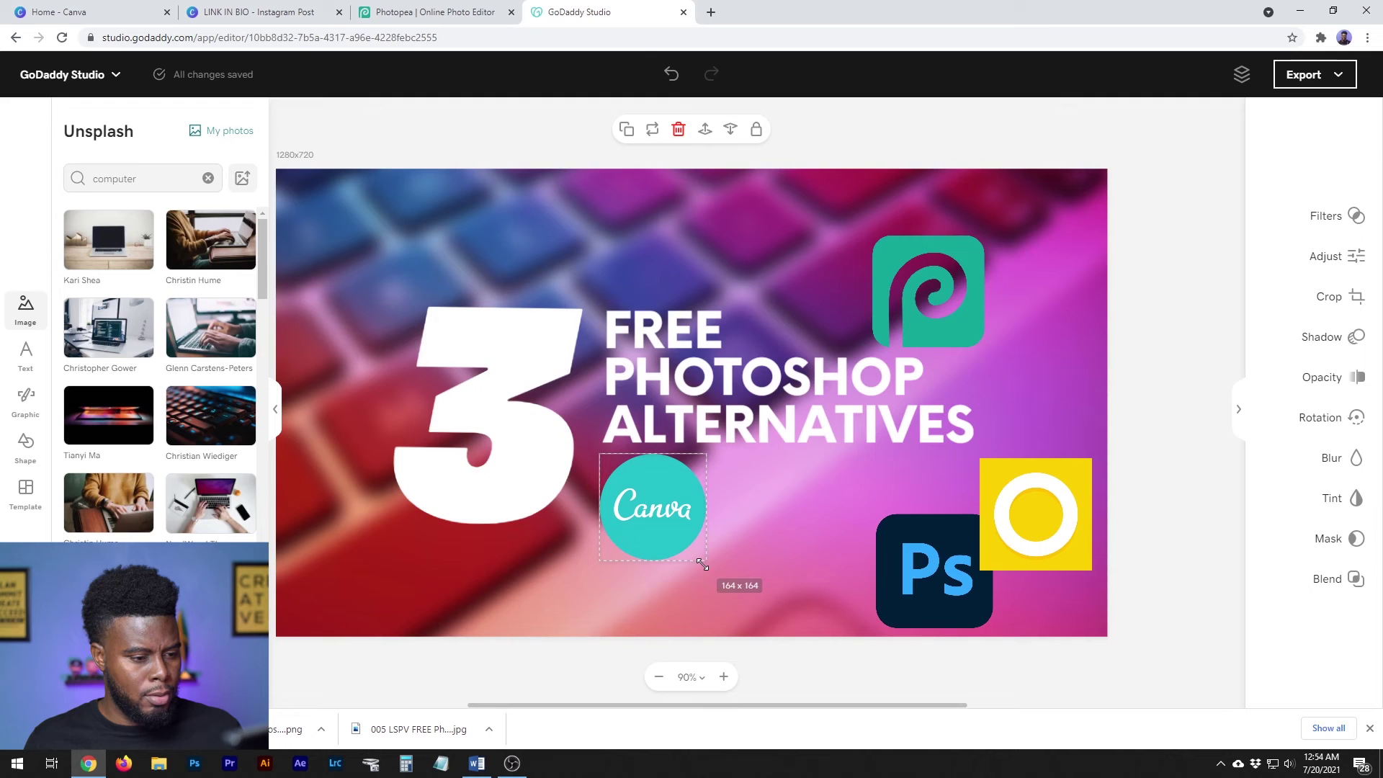
drag(702, 565, 700, 564)
key(ctrl+z)
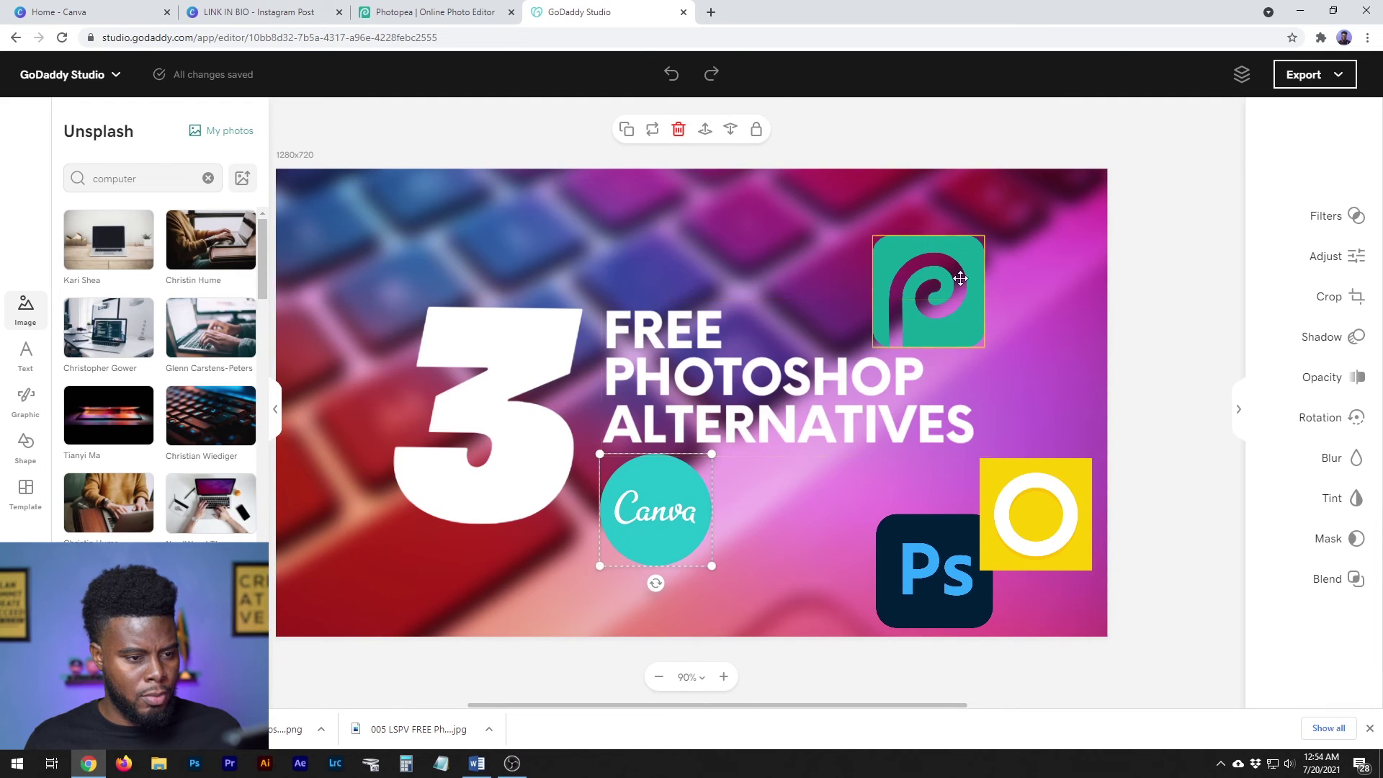
drag(962, 288, 1014, 443)
click(1046, 511)
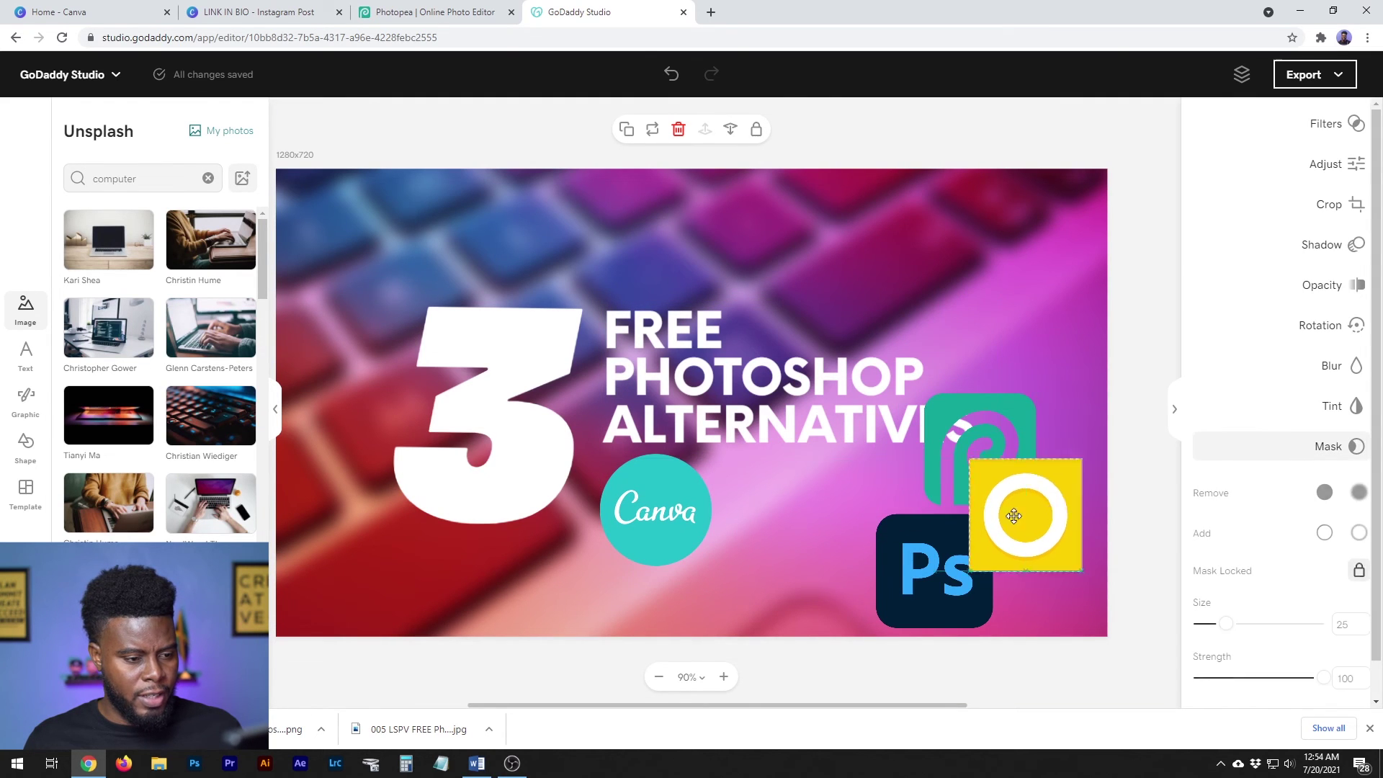
drag(1047, 512, 799, 507)
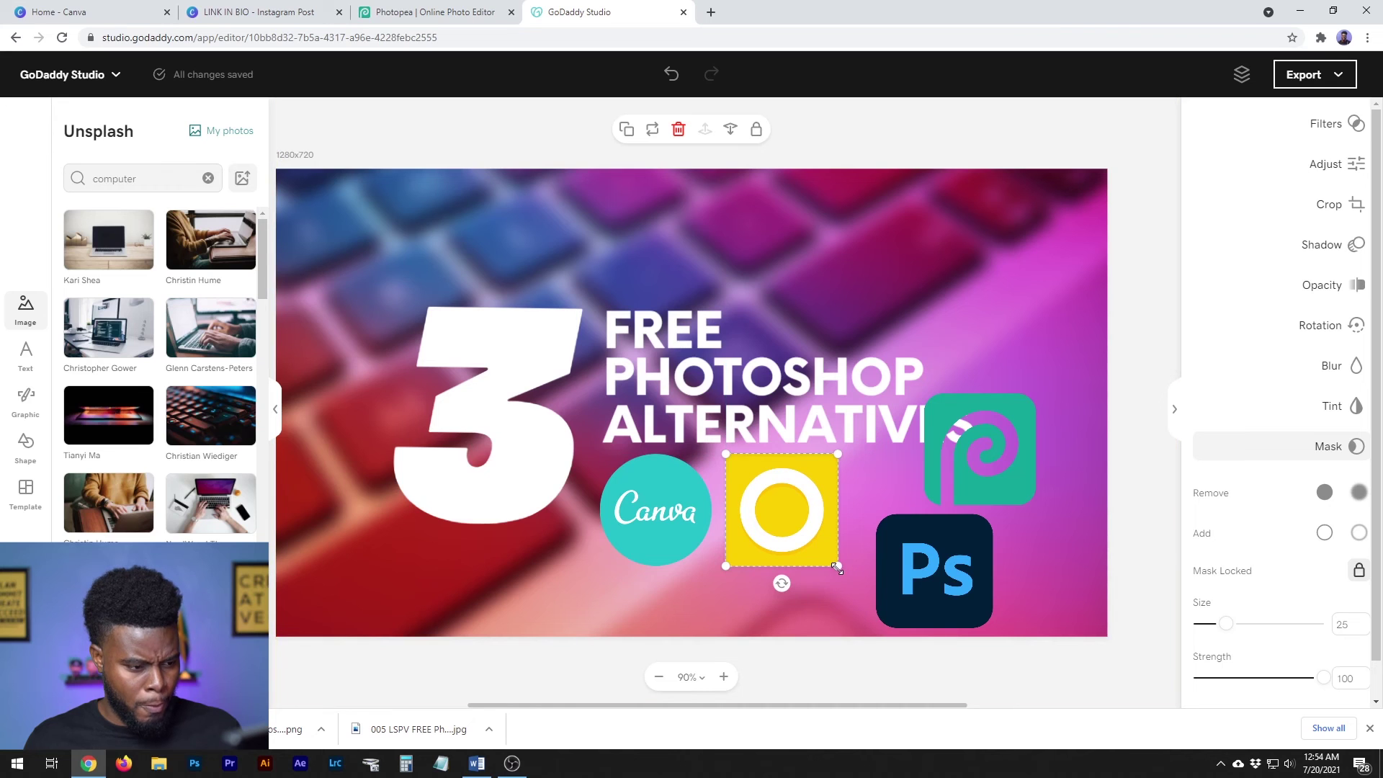
drag(791, 519, 802, 524)
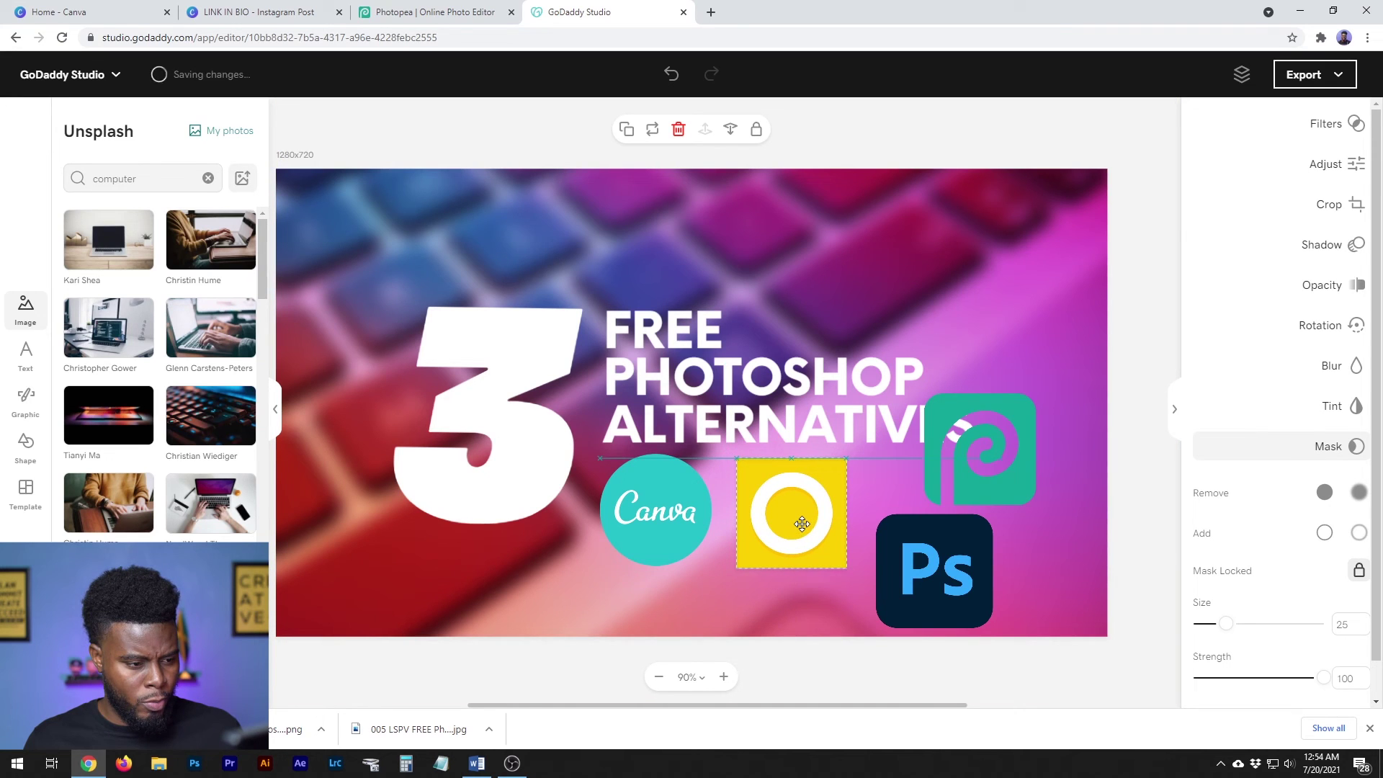
drag(934, 562, 1000, 225)
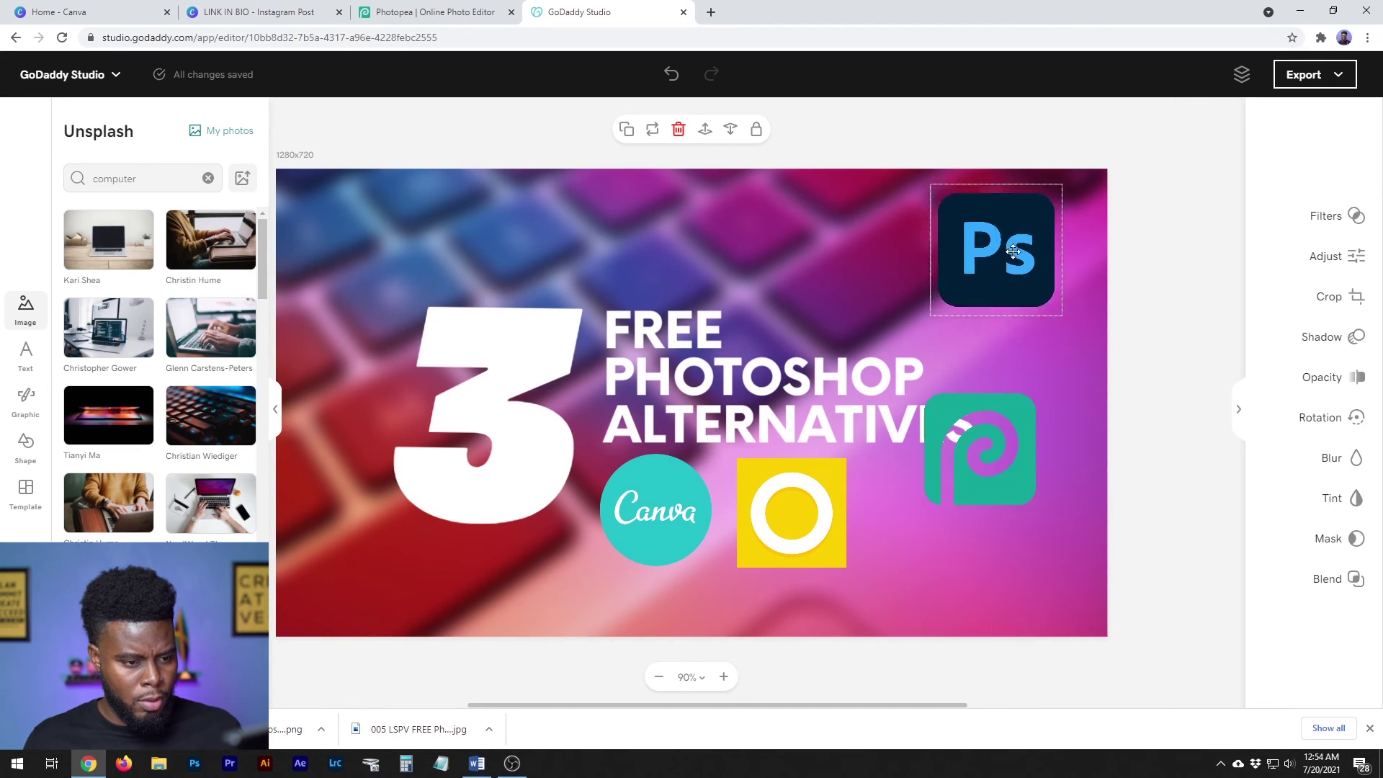
Set the Photopea logo beside the Over logo and resize the Canva logo to 164×164
click(1005, 412)
drag(1004, 412, 948, 476)
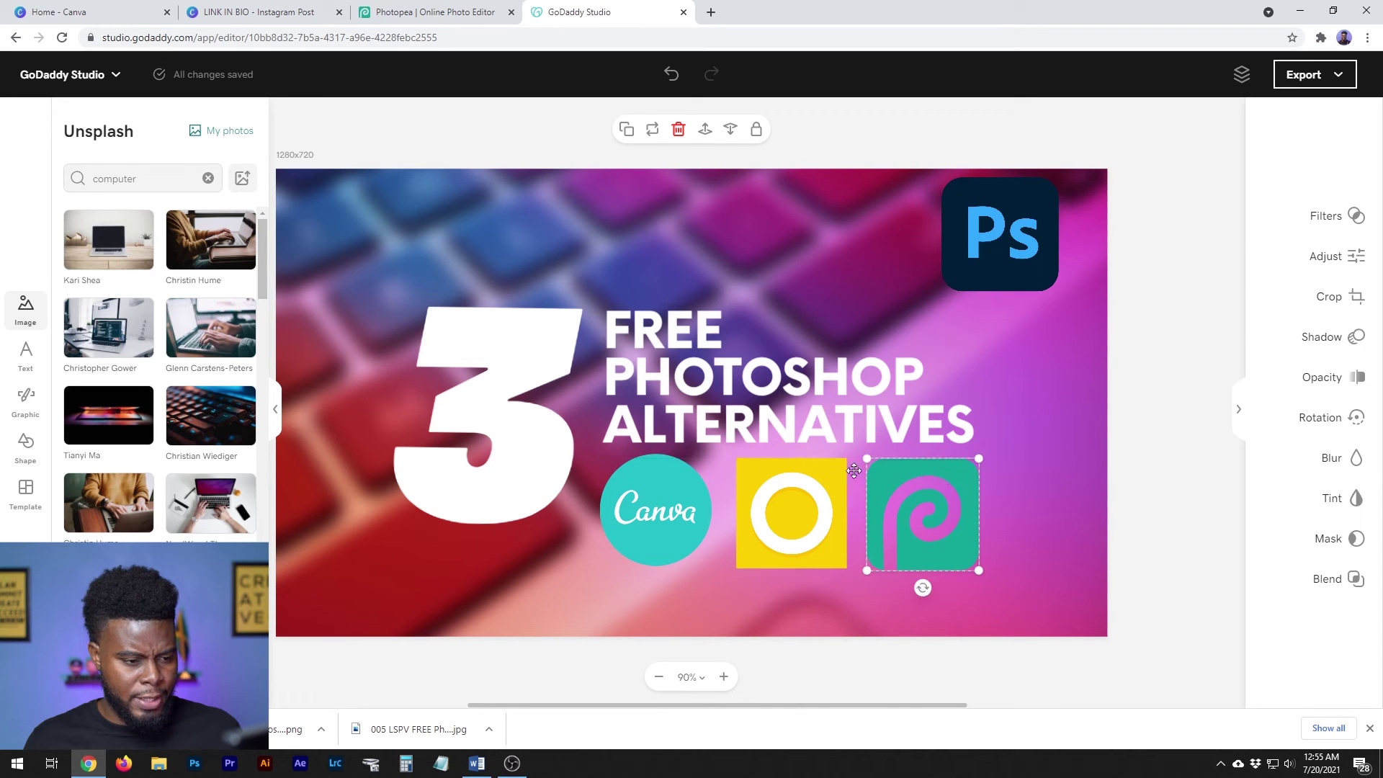
click(825, 469)
click(695, 464)
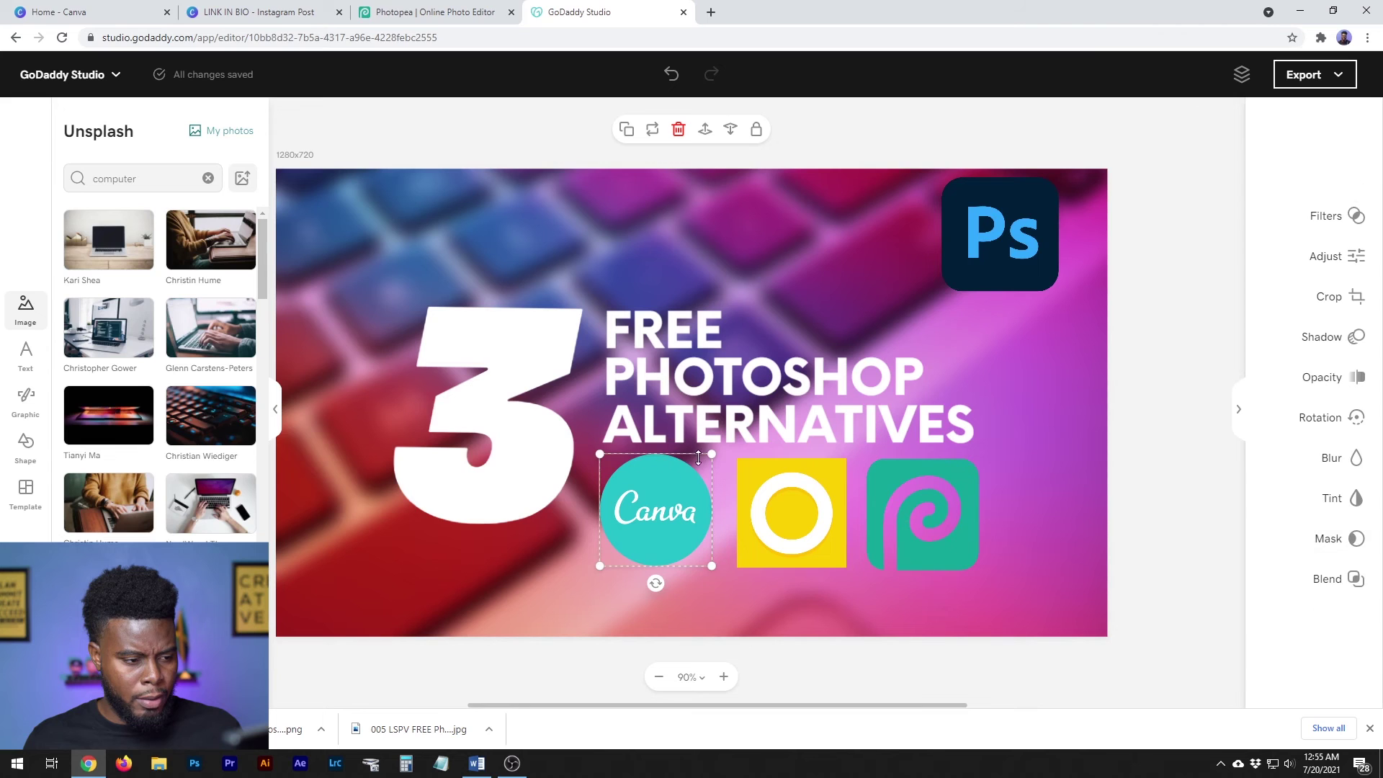
drag(712, 454, 681, 479)
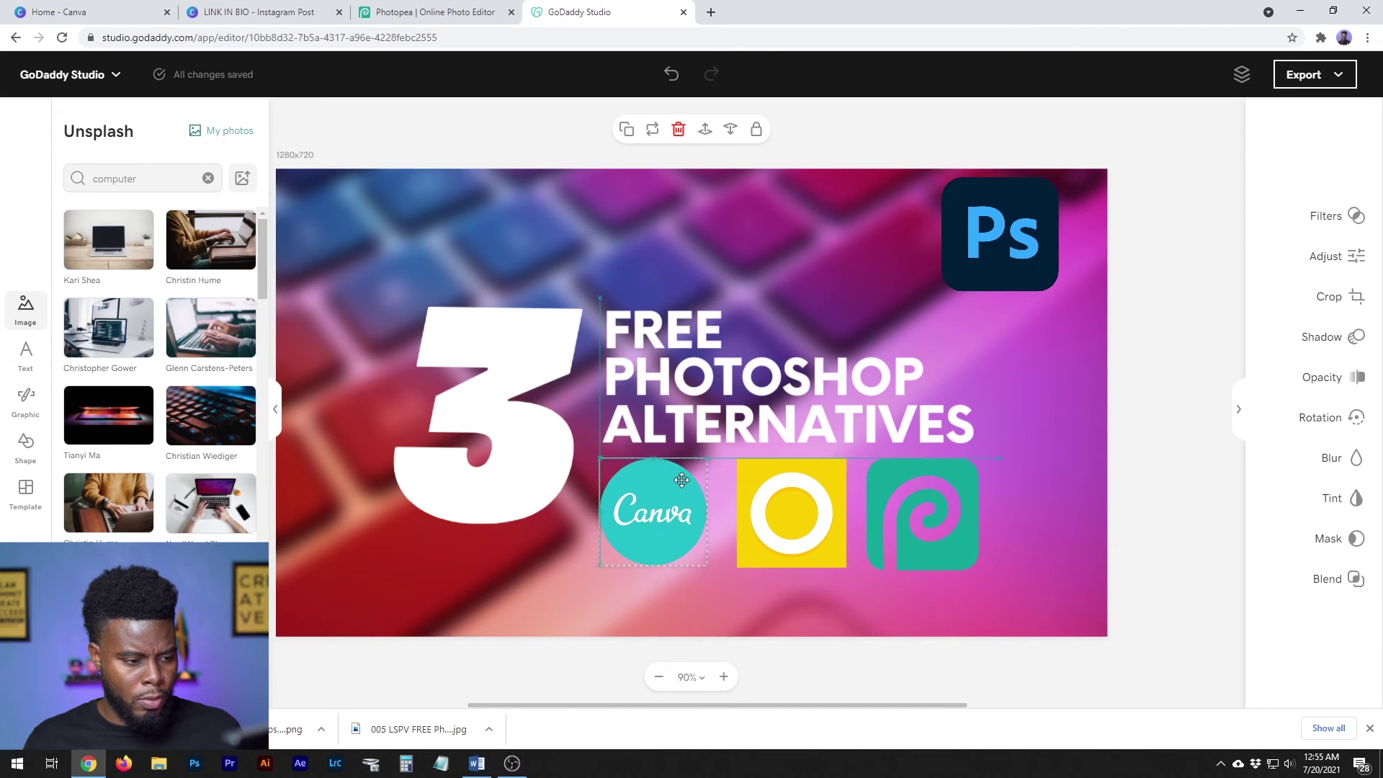
drag(706, 566, 709, 569)
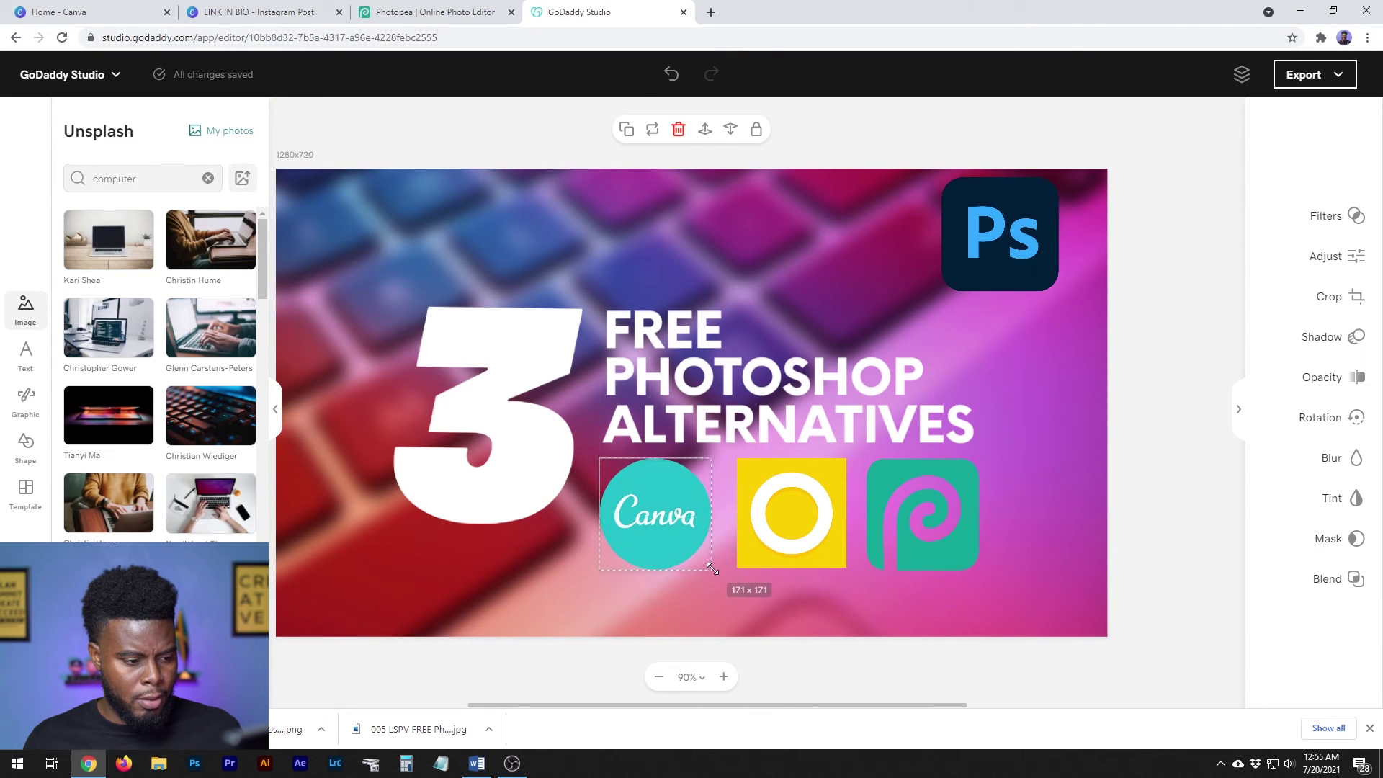
Nudge the yellow logo right and align and size the Photopea logo to match
drag(803, 515, 777, 512)
key(shift+Right)
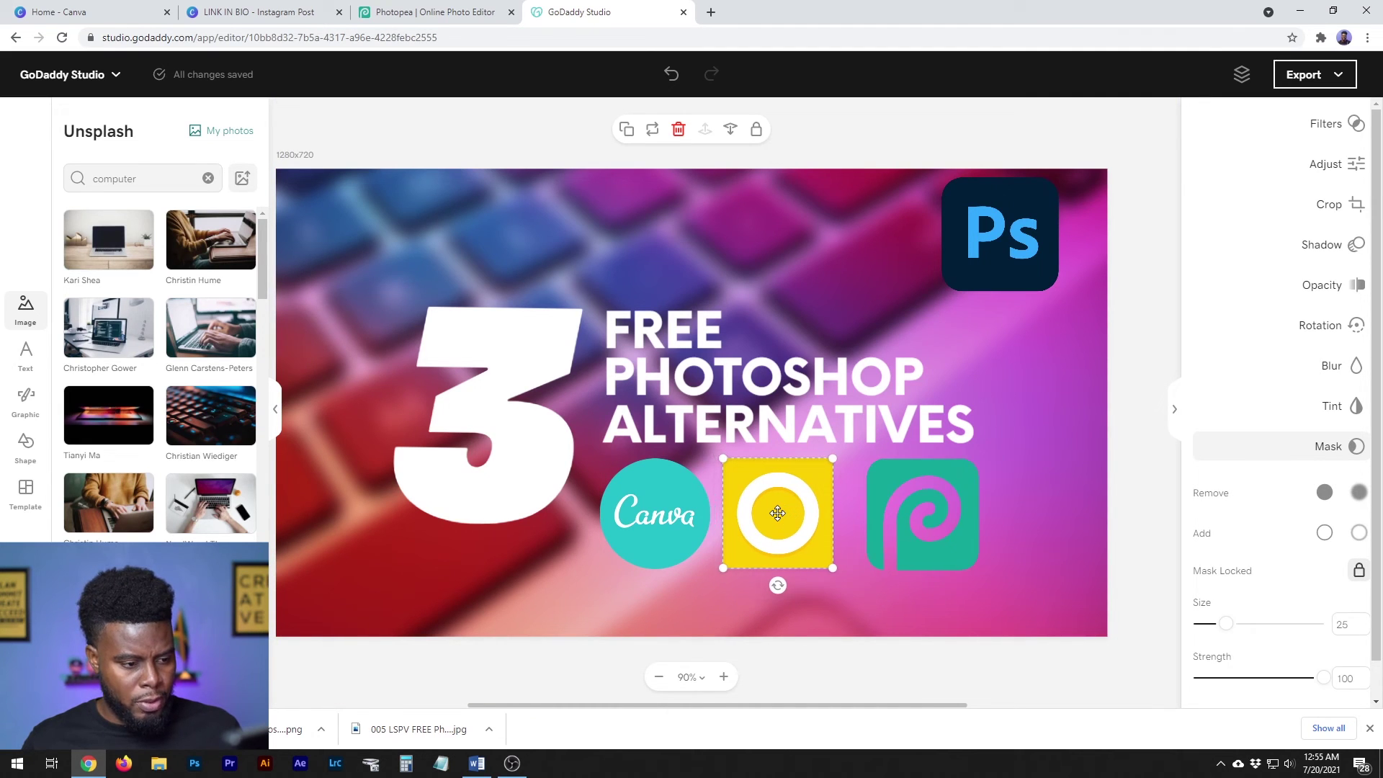
key(shift+Right)
key(shift+Right)
key(shift+Right)
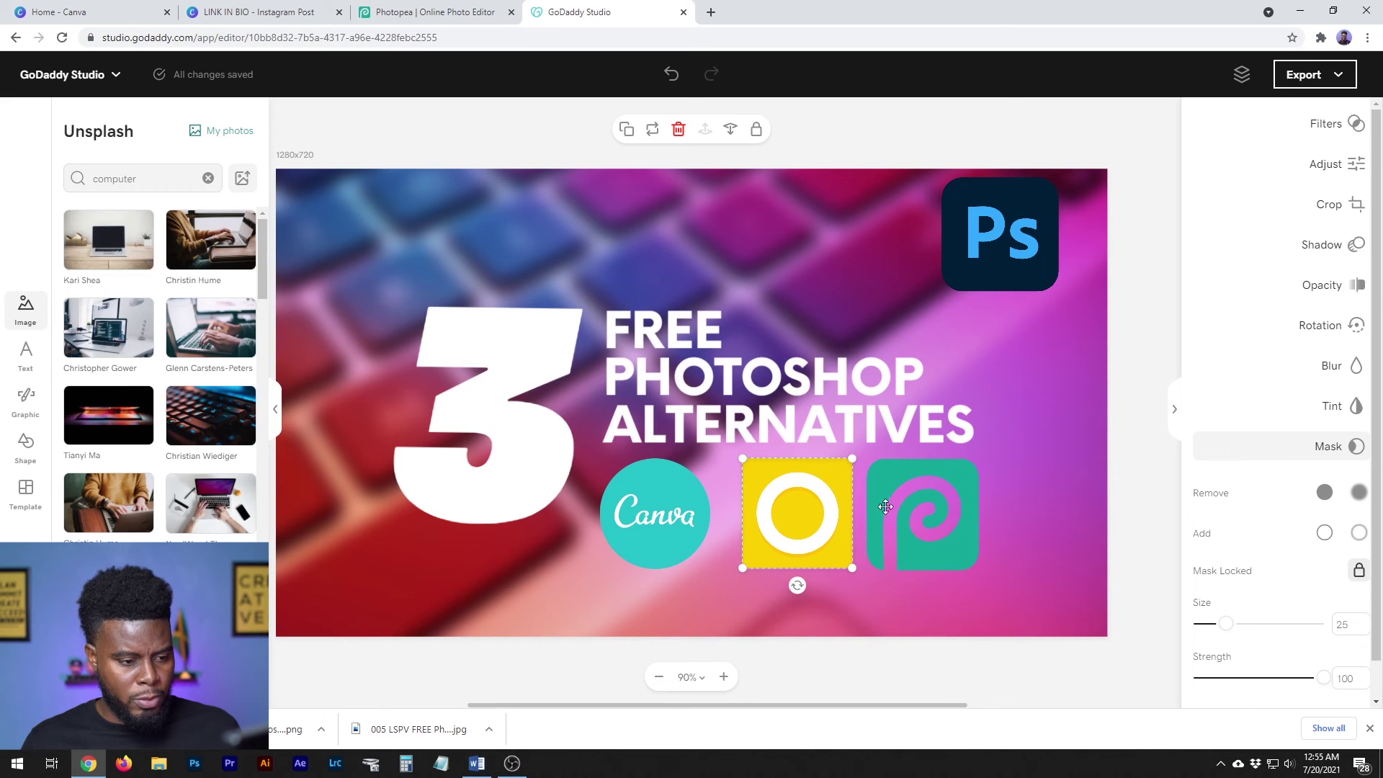
drag(918, 495, 919, 494)
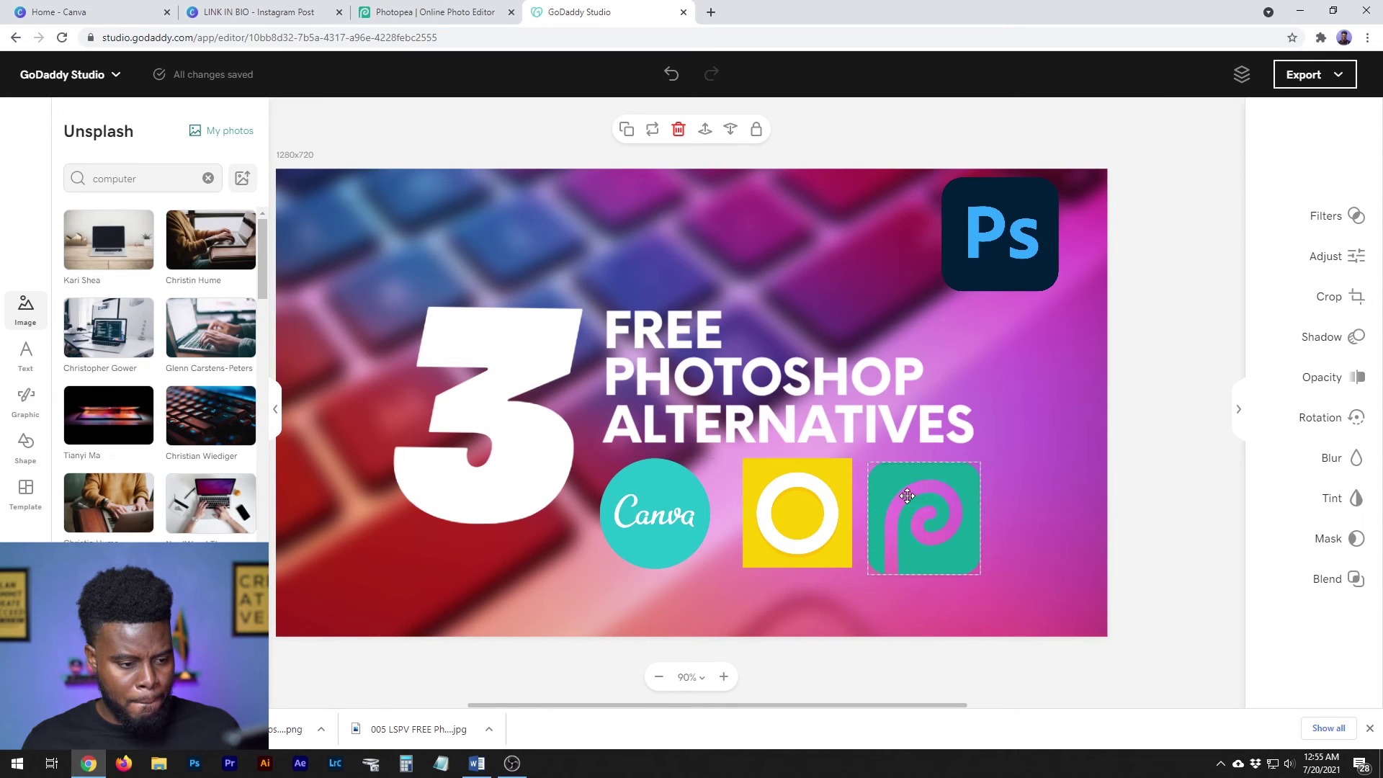
drag(919, 494, 919, 495)
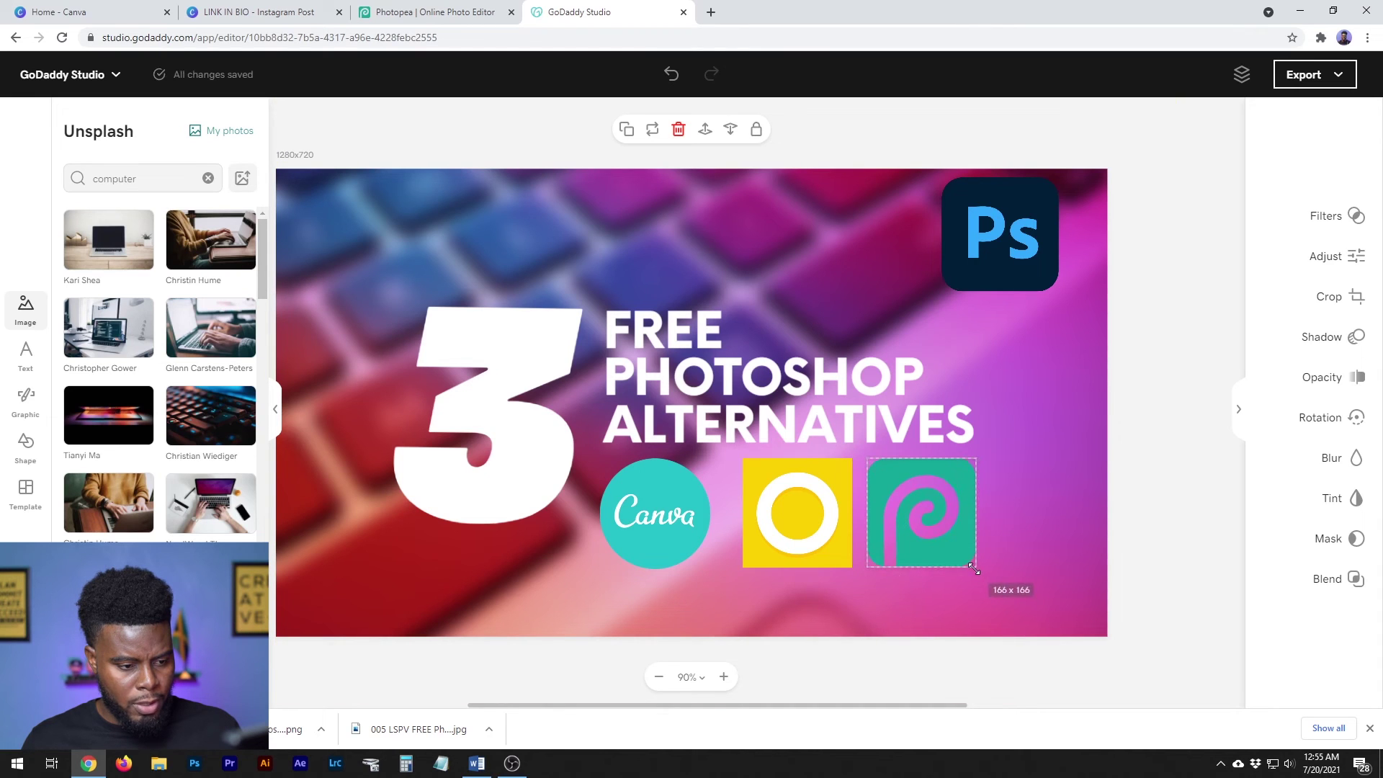
drag(912, 478, 912, 489)
key(Right)
key(Right)
key(Right)
key(Right)
key(Right)
key(Right)
key(Right)
key(Right)
key(Right)
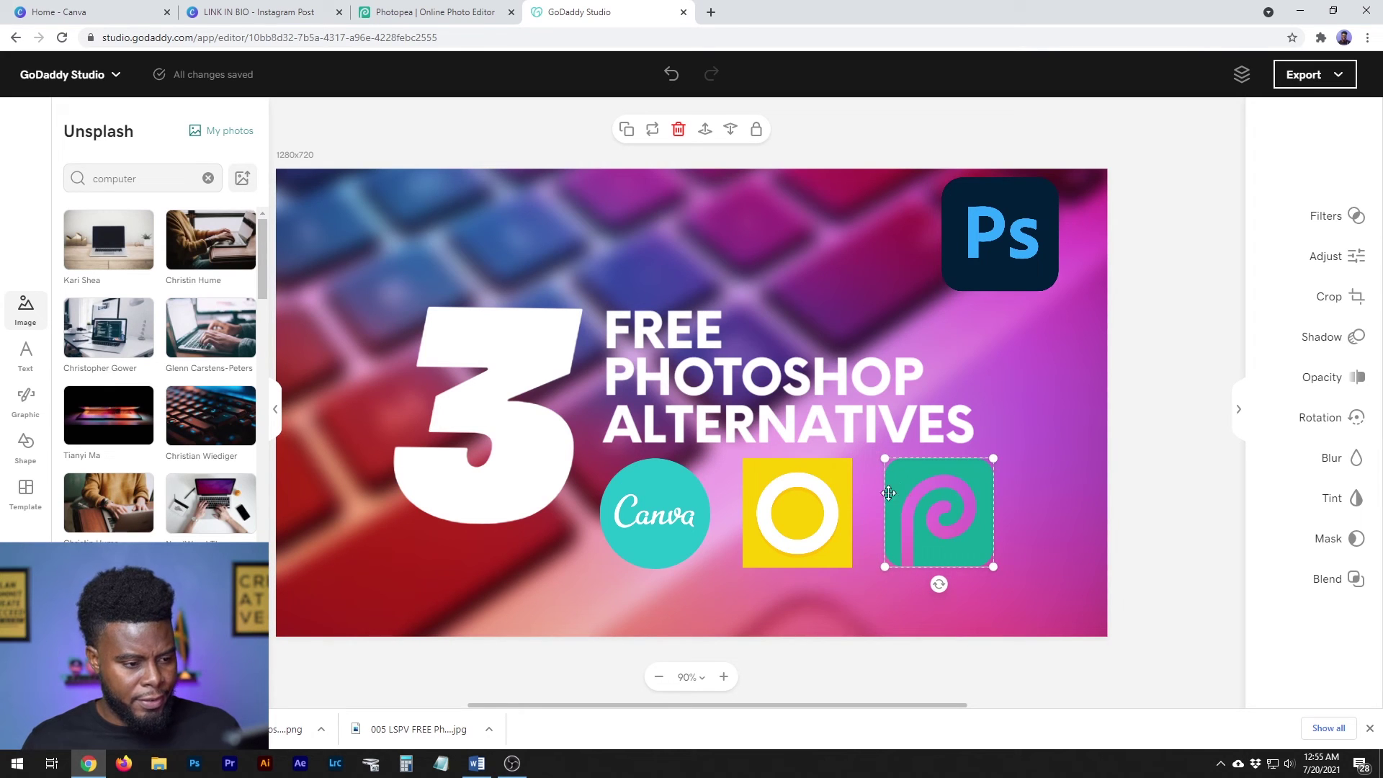
Shift the three logos left and scale them down together as a group
shift+click(796, 503)
shift+click(671, 502)
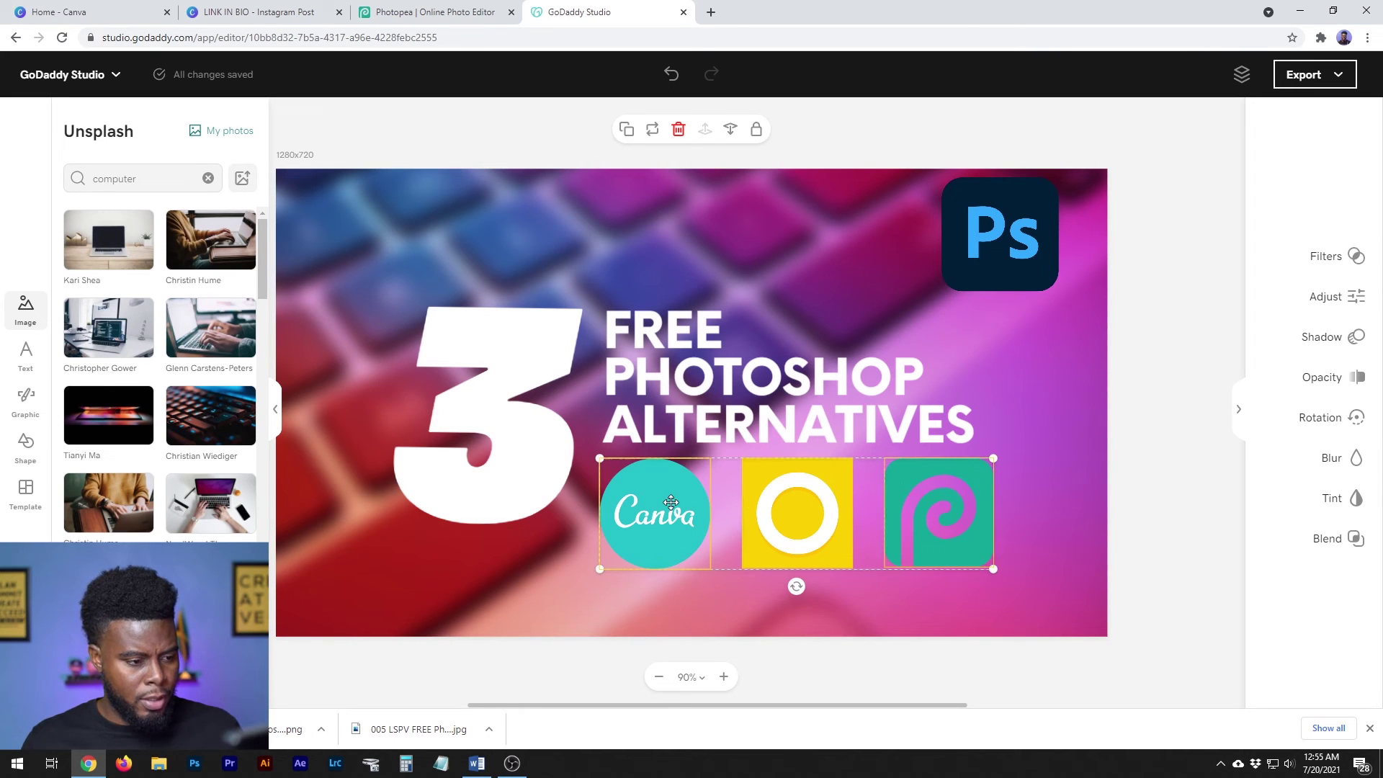
shift+click(939, 510)
shift+click(951, 480)
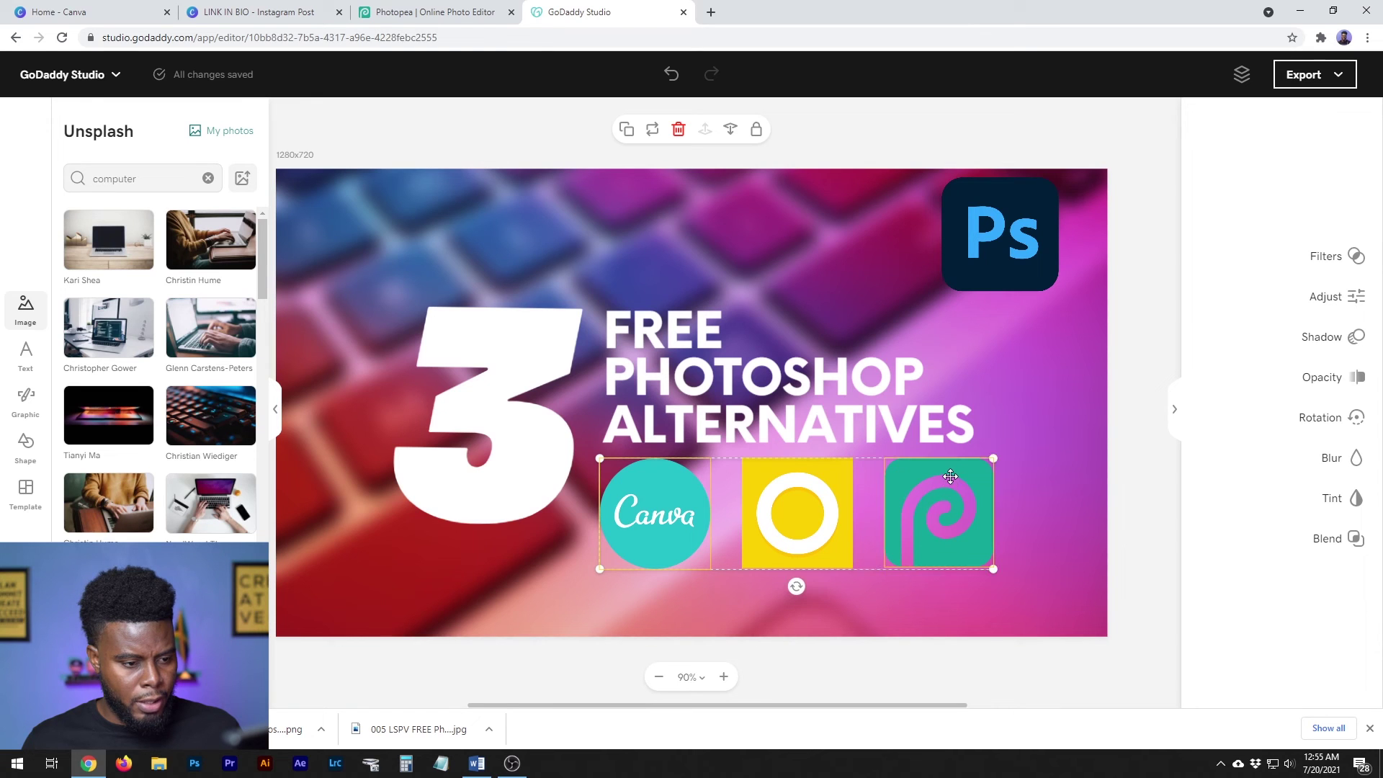
key(shift+Left)
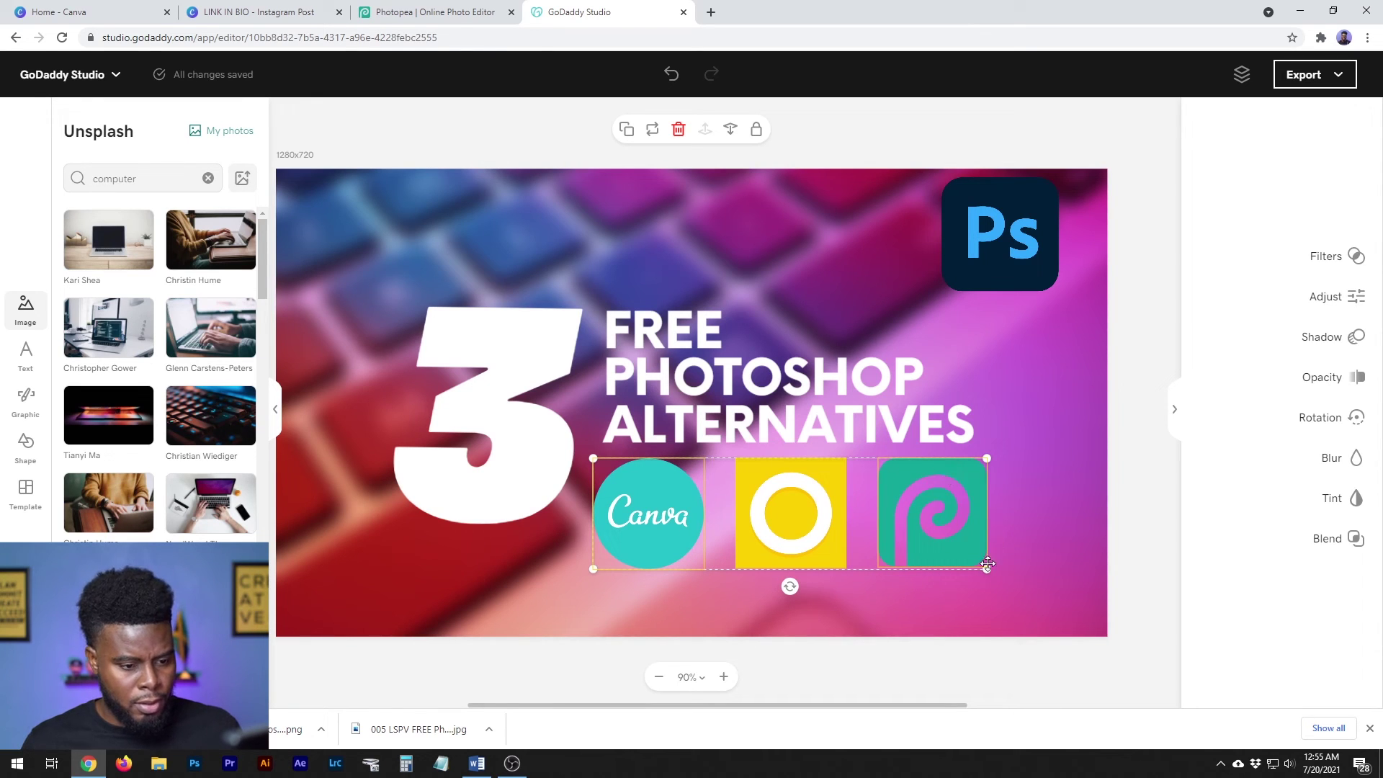
drag(987, 569, 940, 554)
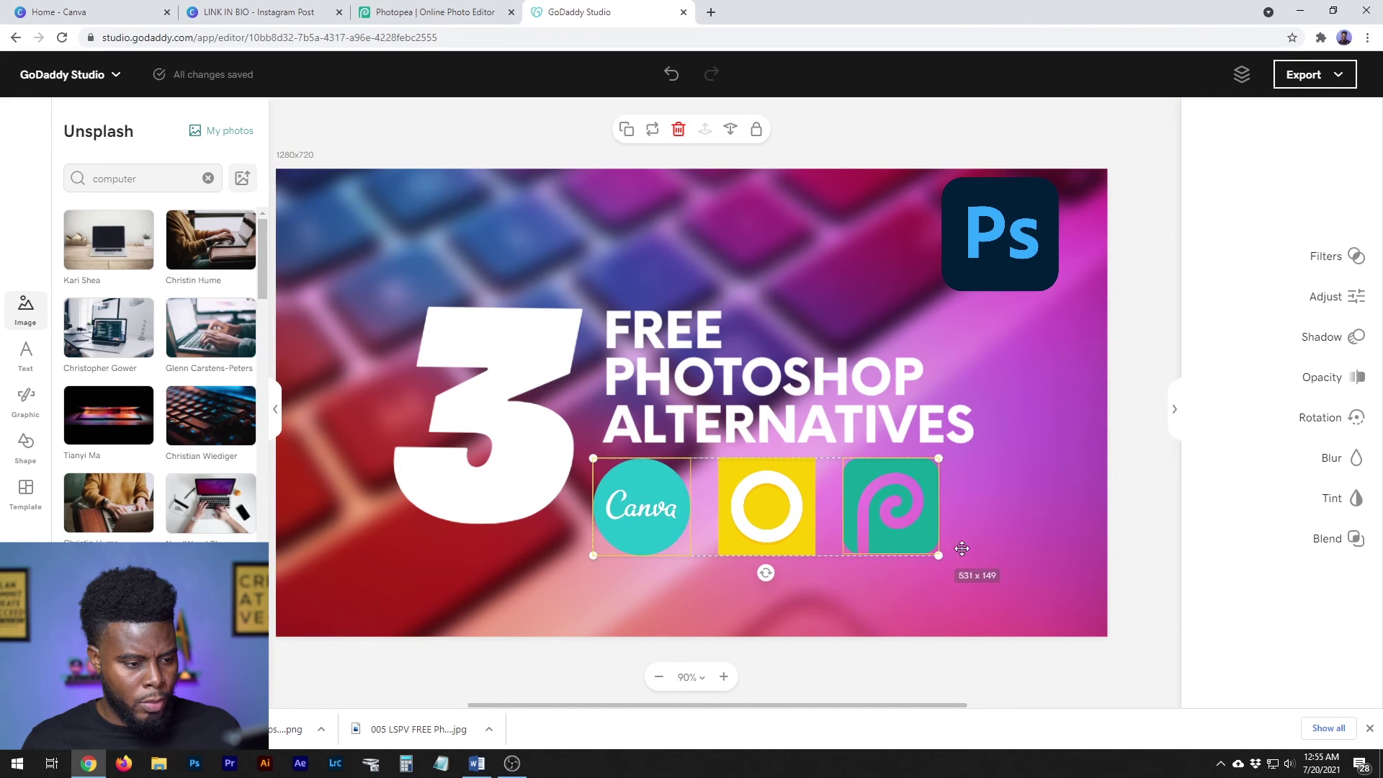
click(1007, 536)
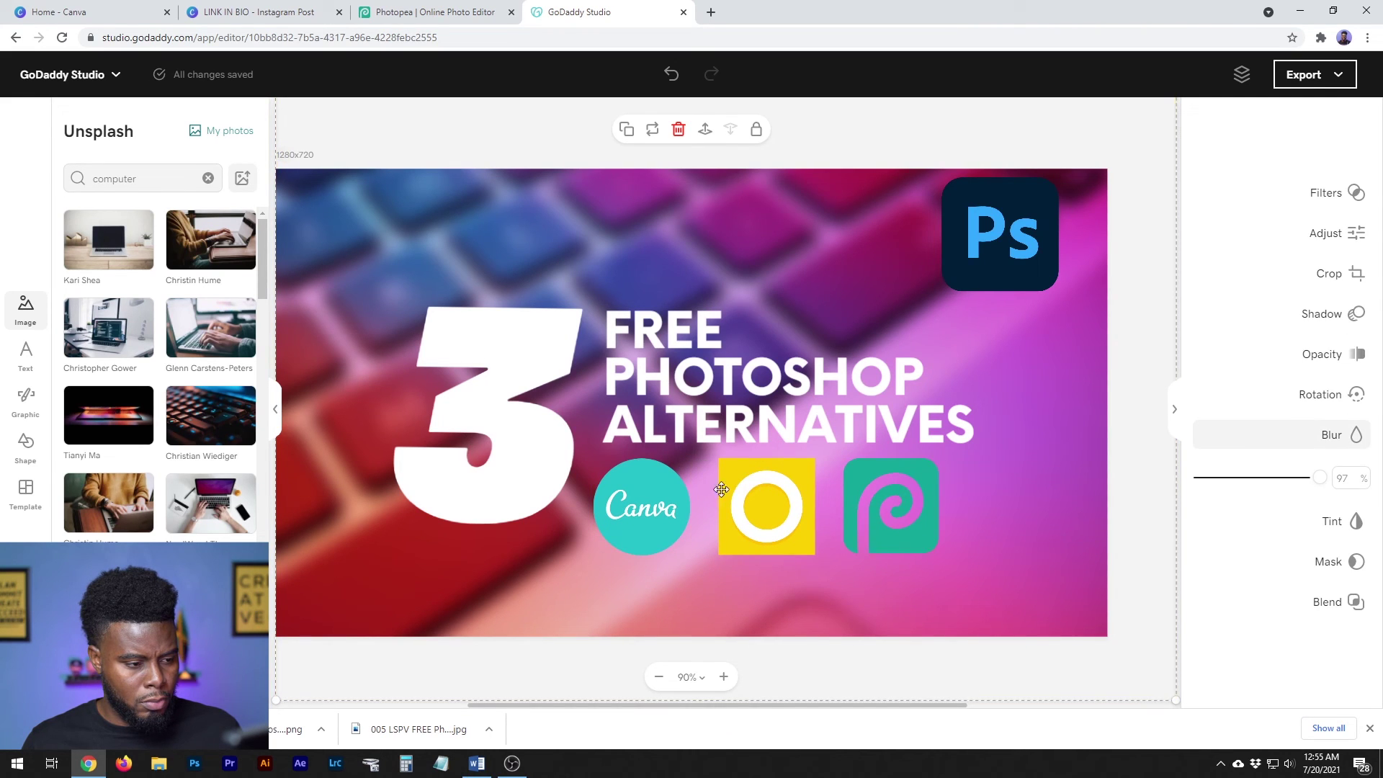
Fine-tune the logo row so the Canva, yellow and Photopea logos are evenly spaced
click(771, 495)
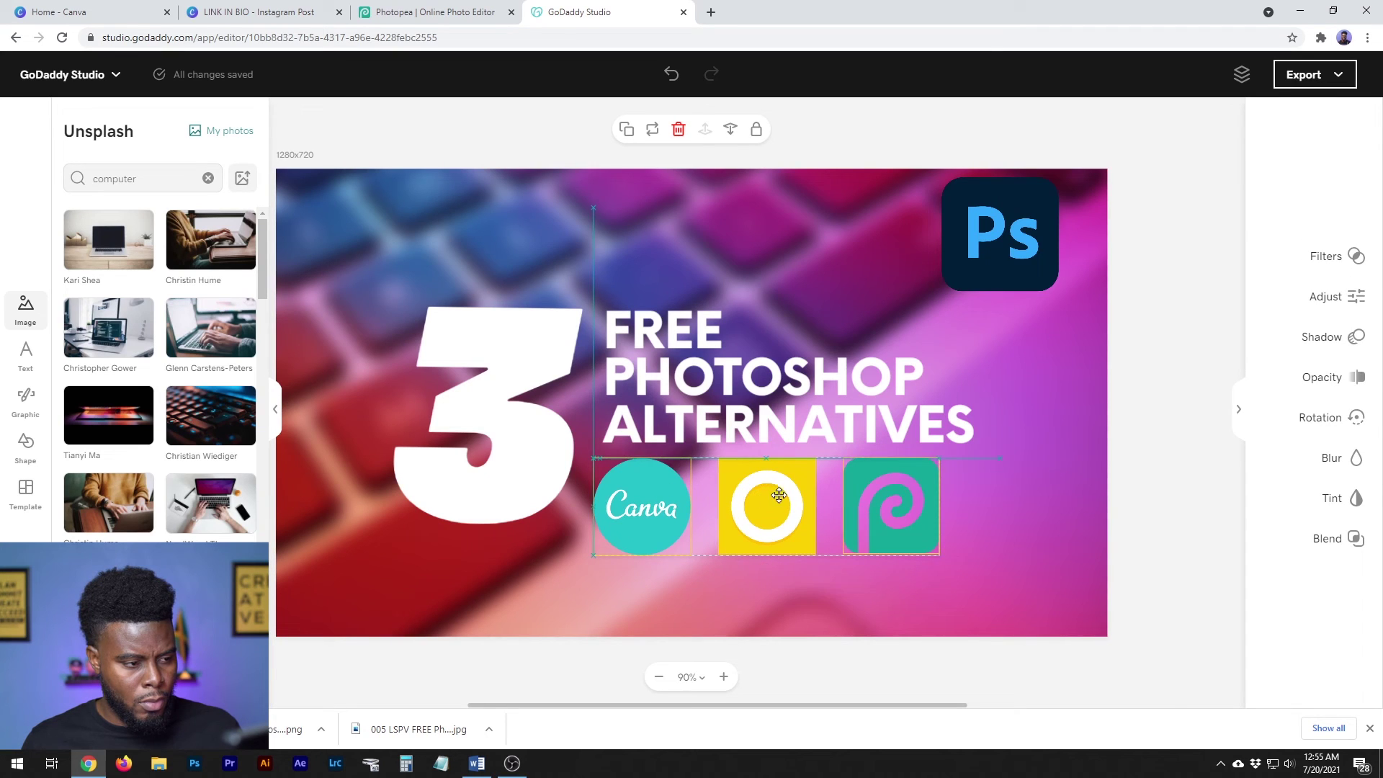
drag(779, 494, 778, 492)
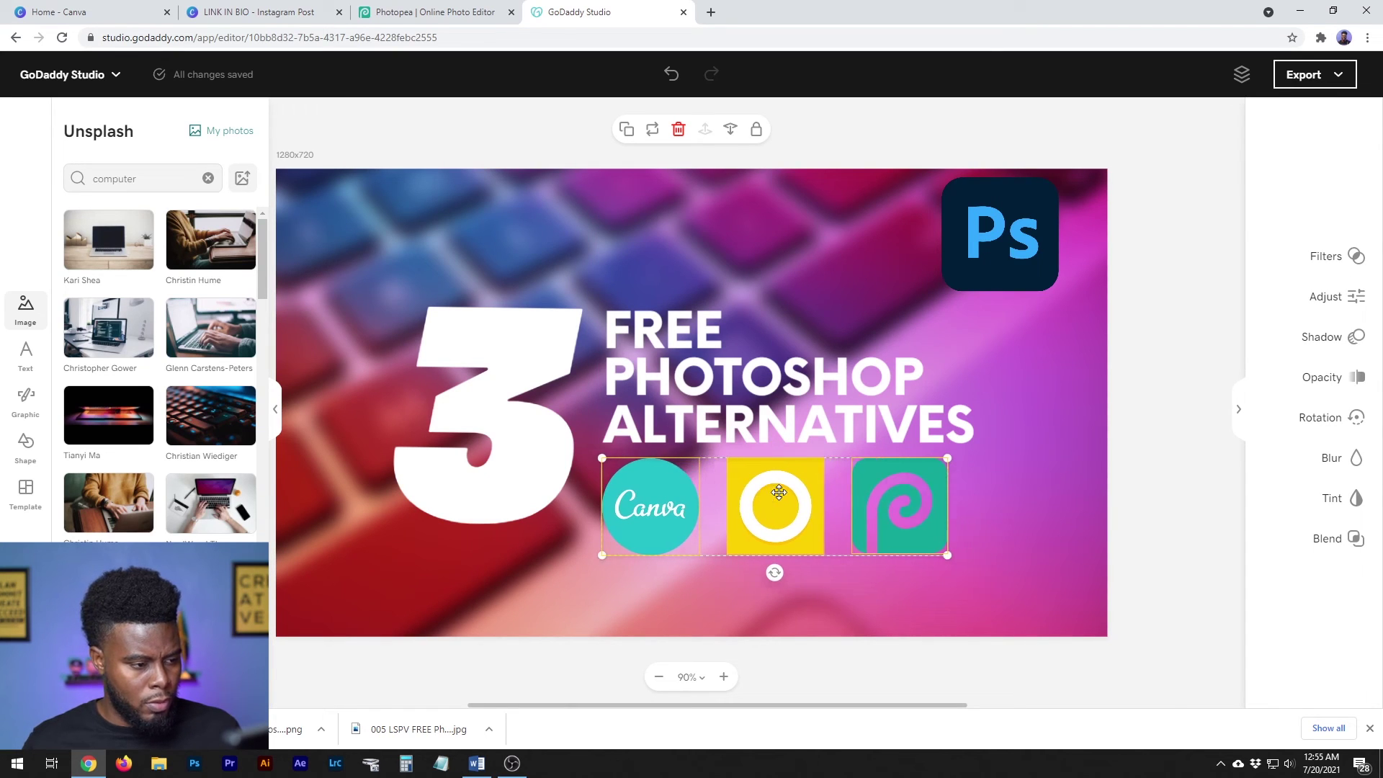
drag(778, 492, 779, 492)
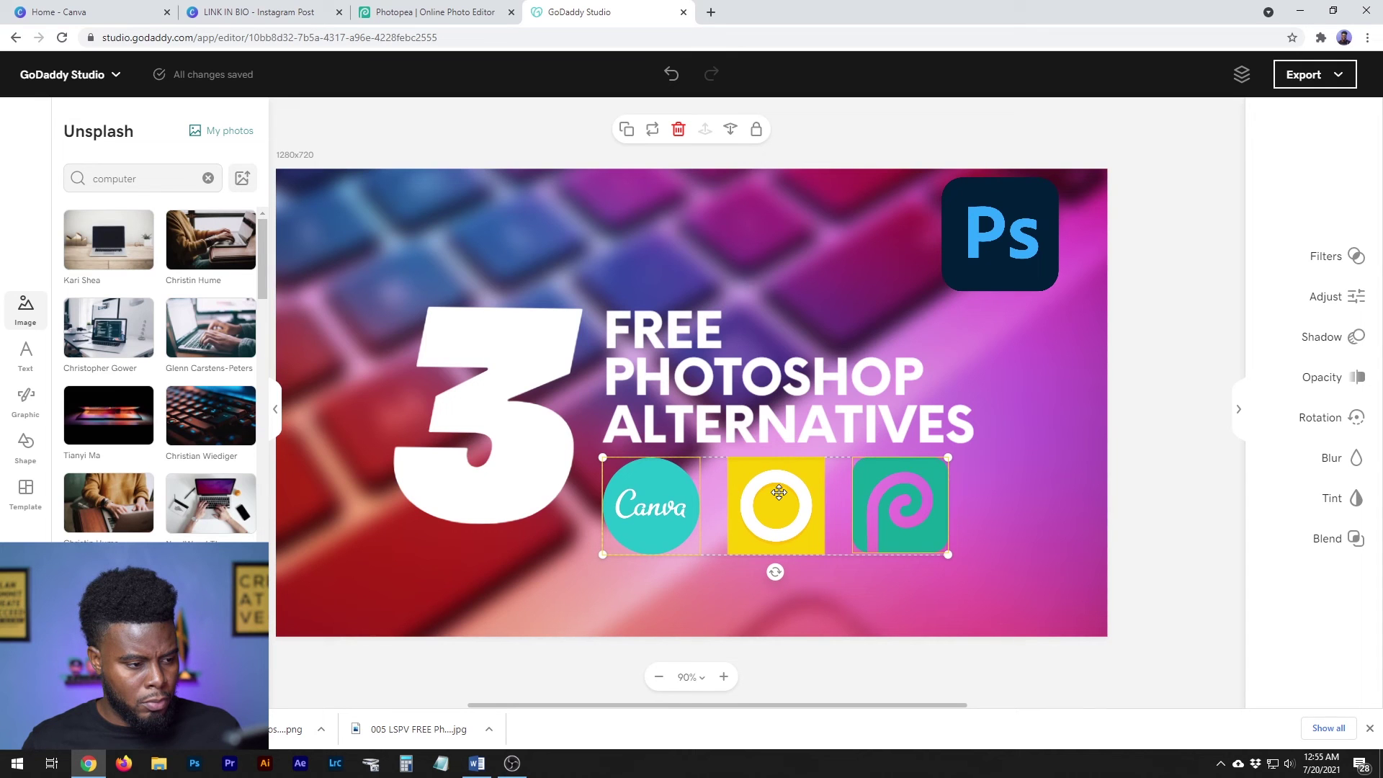
click(779, 492)
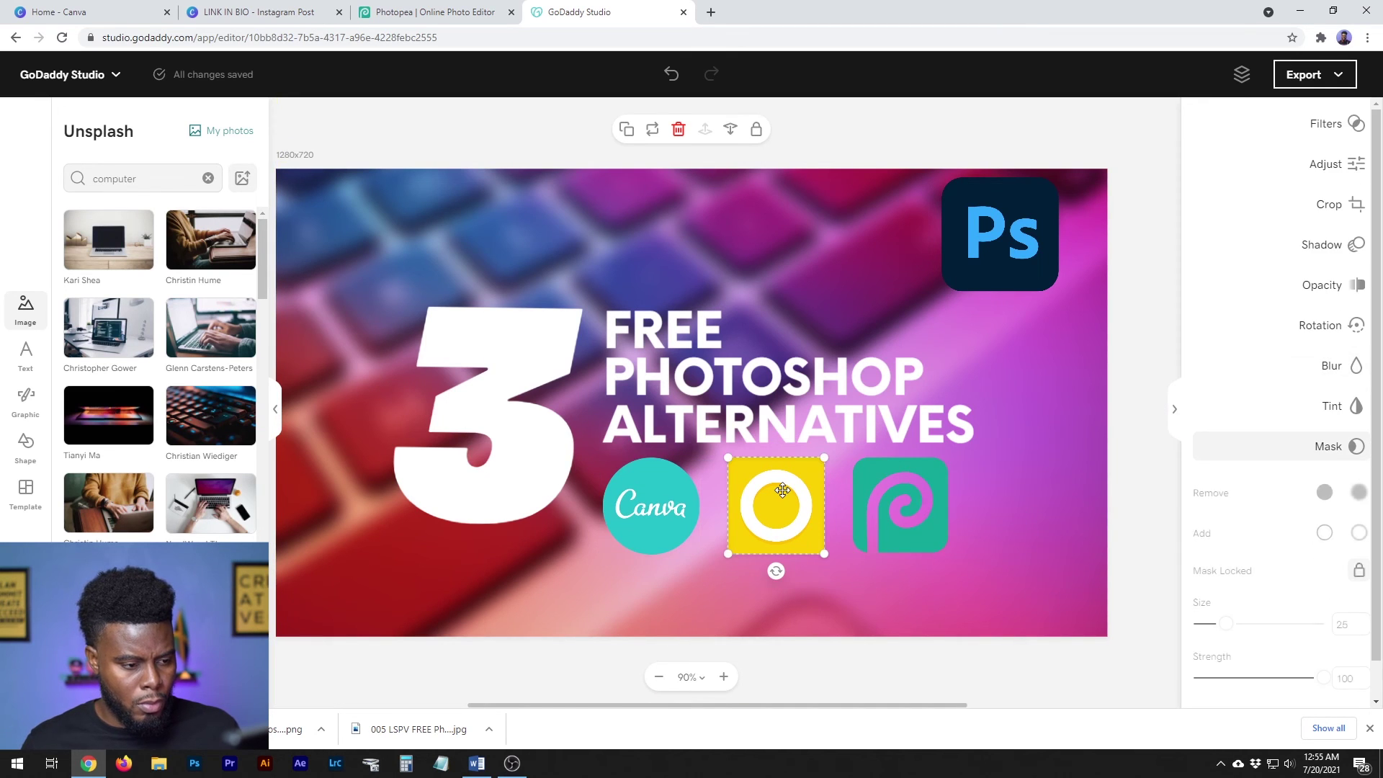
drag(782, 490, 795, 490)
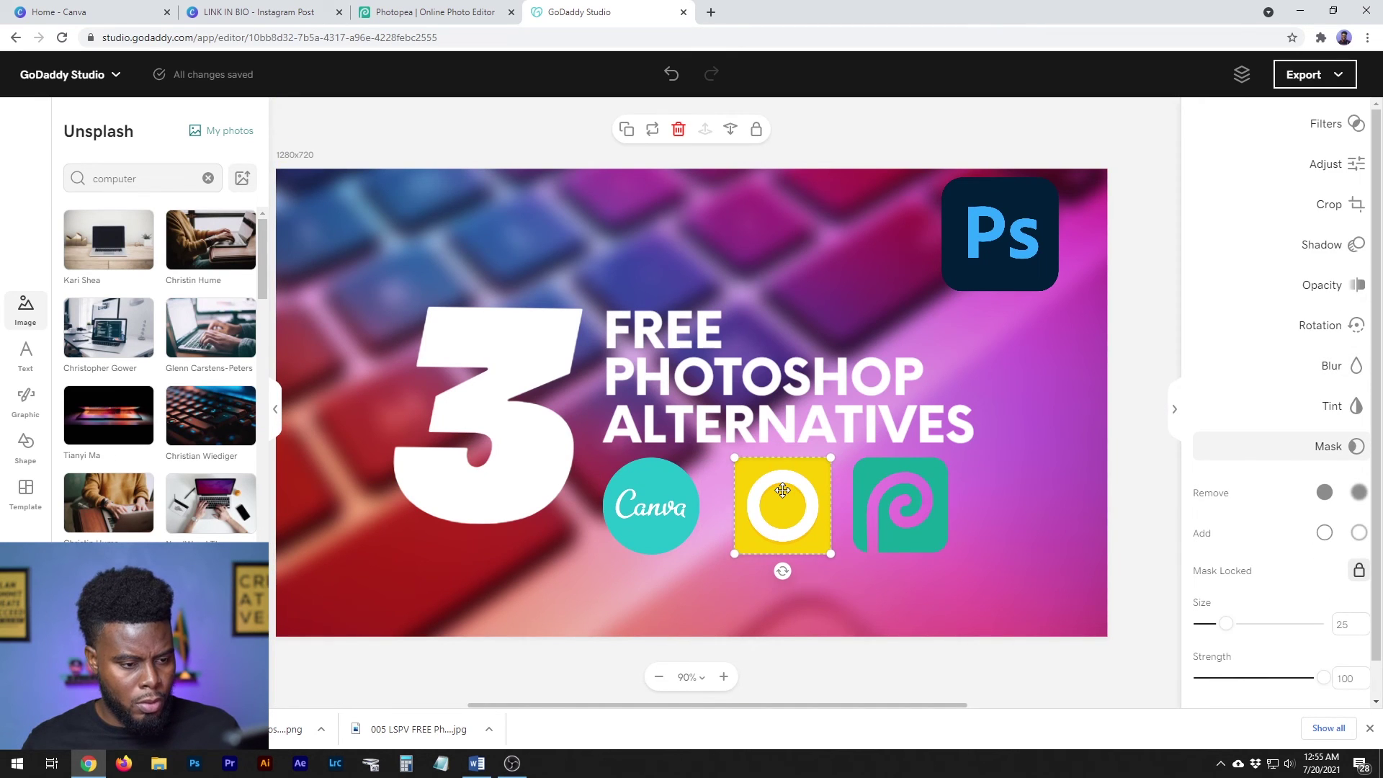
click(913, 487)
drag(913, 487, 929, 481)
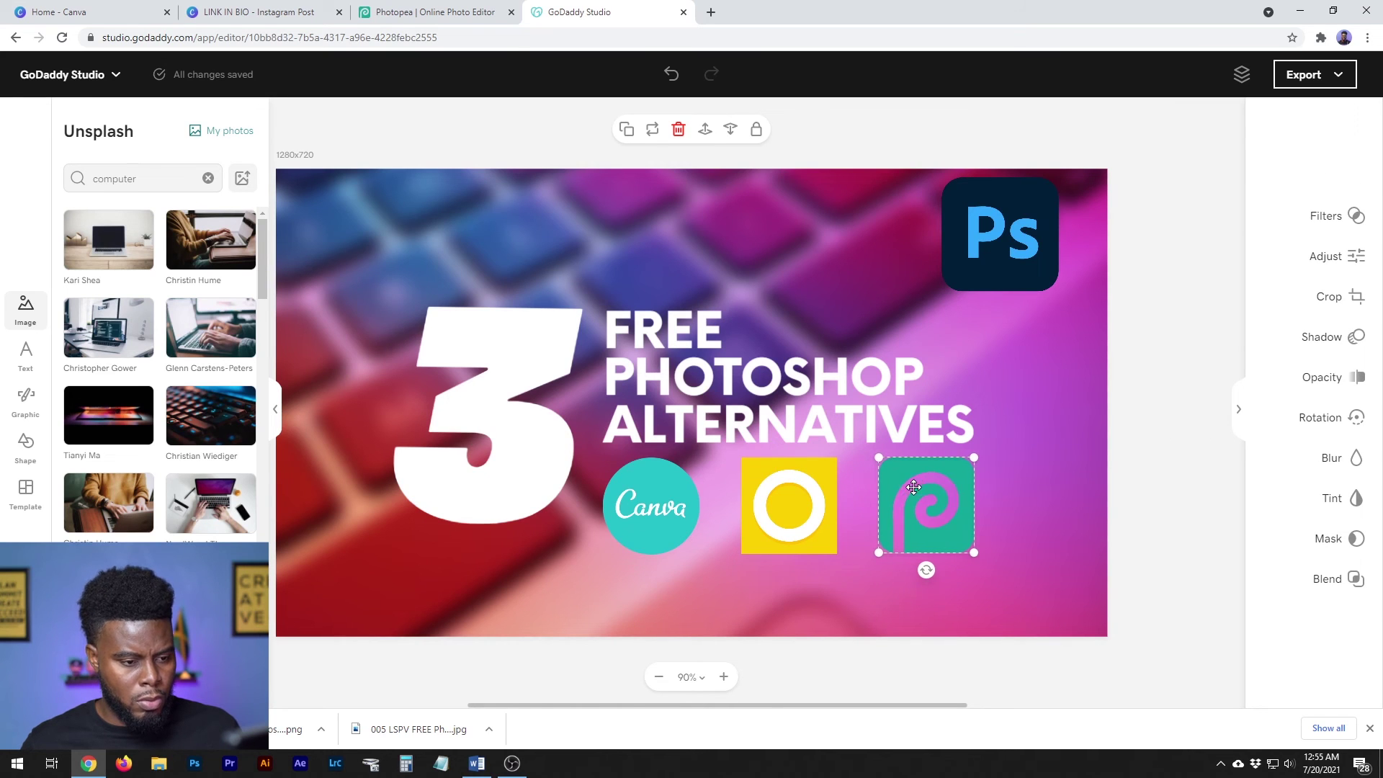
click(538, 349)
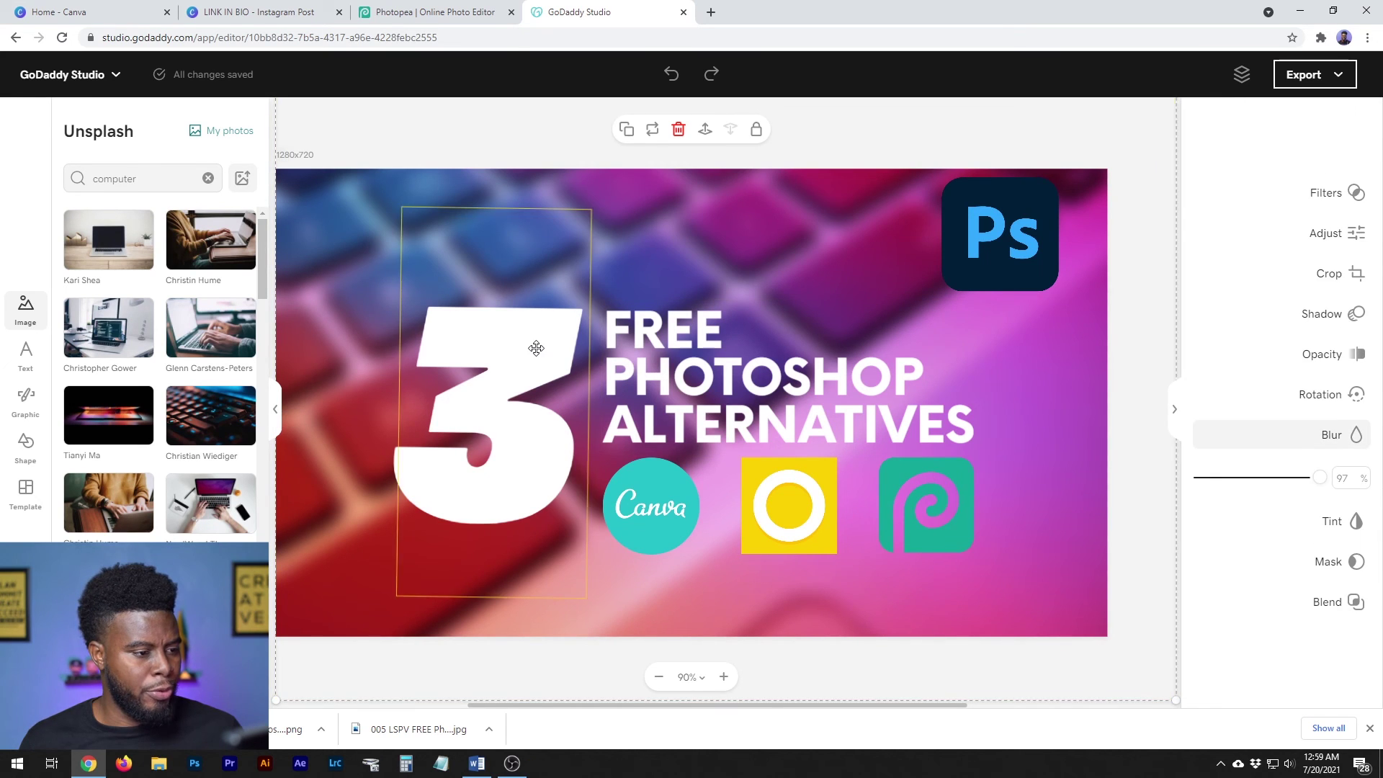
Enlarge the big 3 and reposition it beside the title, leaving the title size unchanged
drag(395, 597, 378, 637)
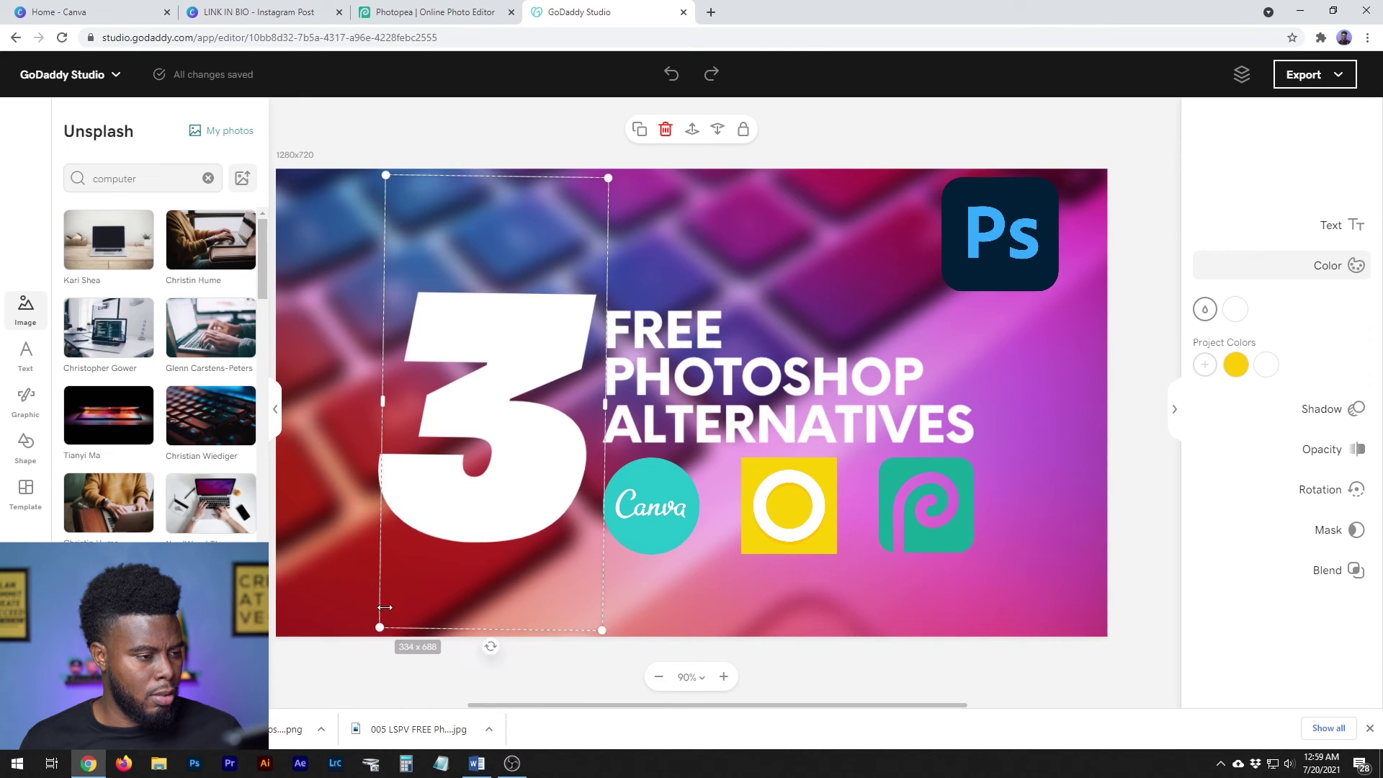
drag(494, 324, 488, 338)
click(670, 349)
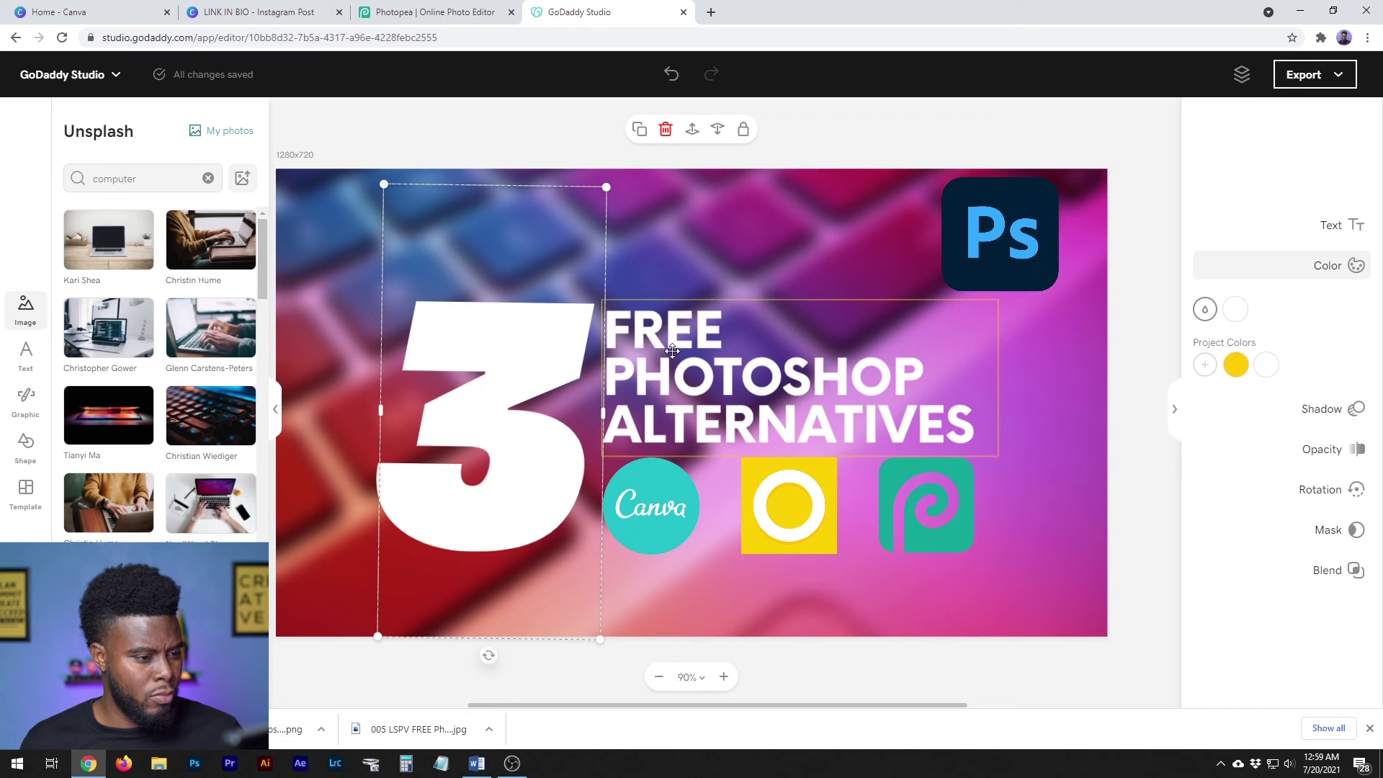
drag(1001, 298, 1036, 273)
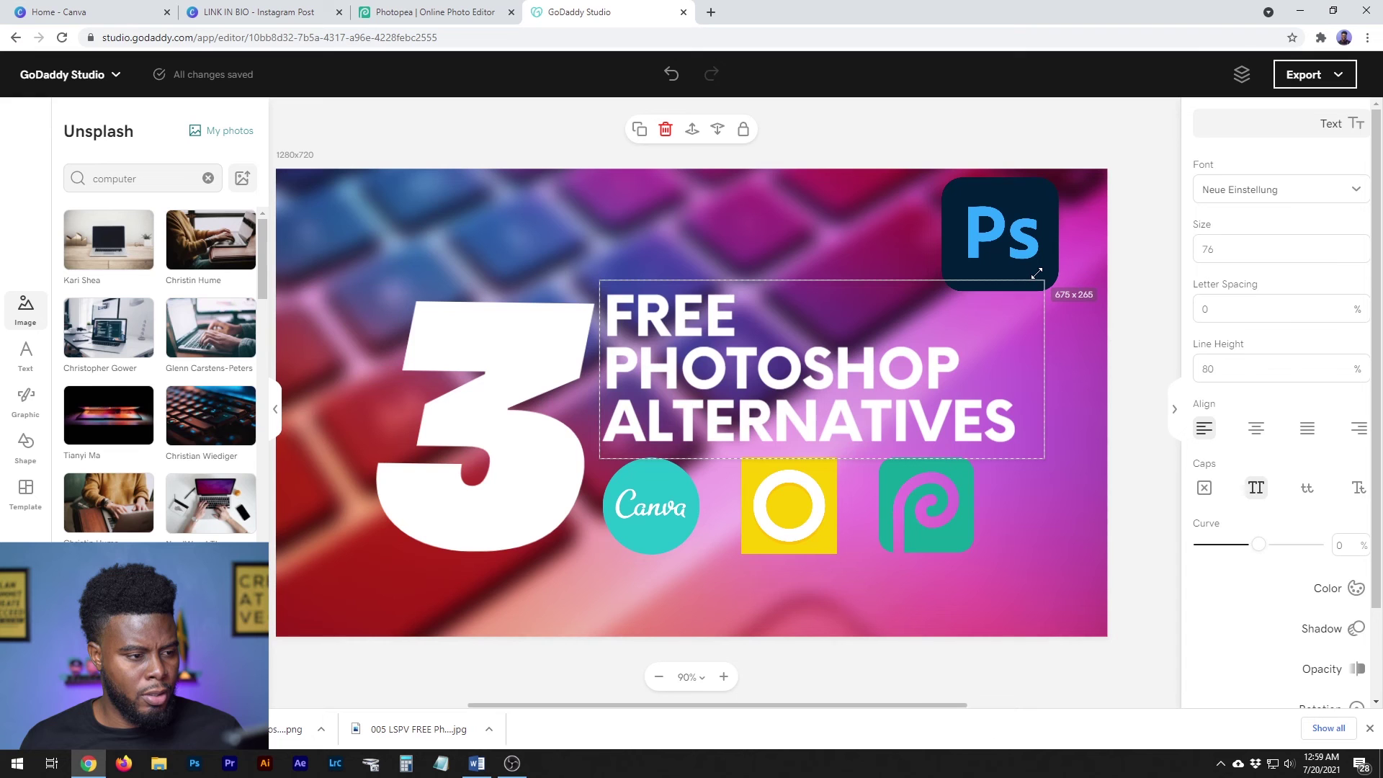
key(ctrl+z)
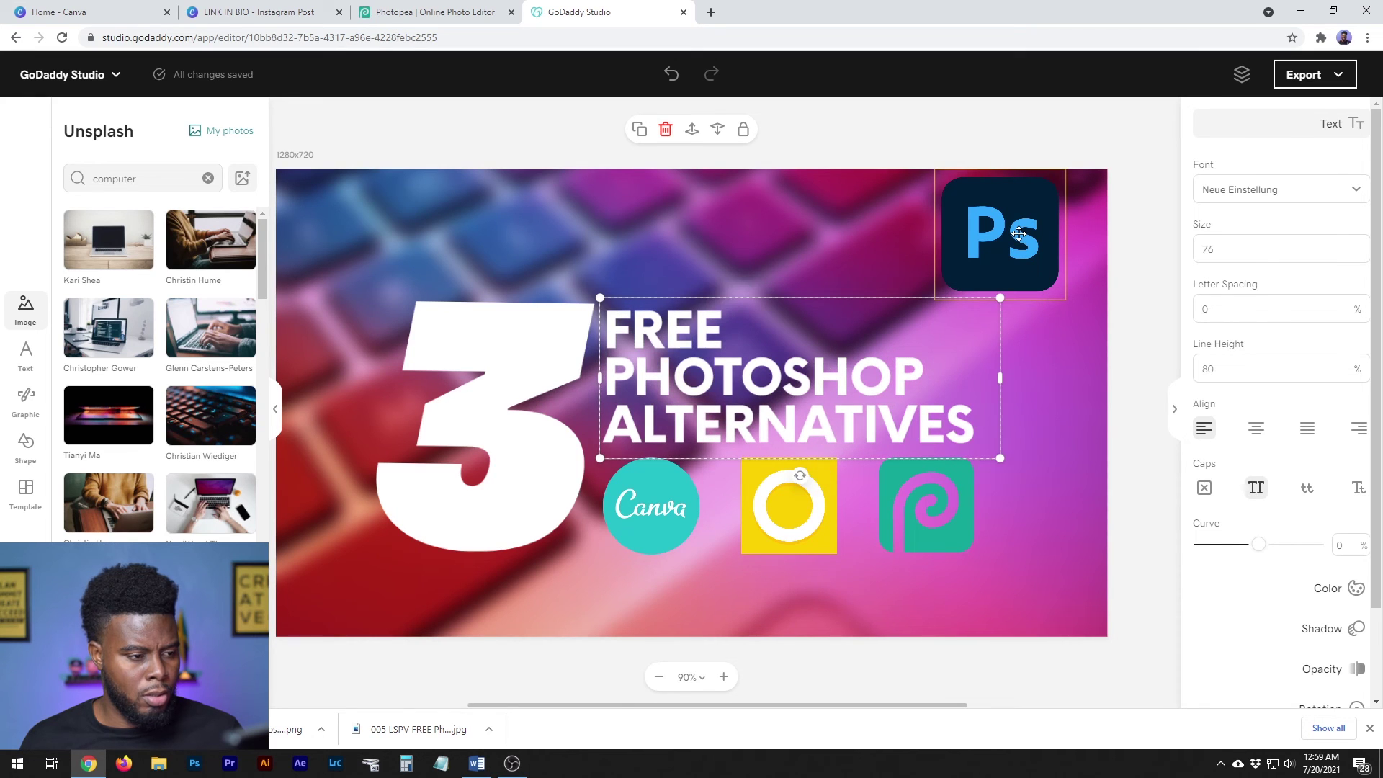
Delete the Photoshop logo and centre the 3, title and logo row on the canvas
click(1014, 222)
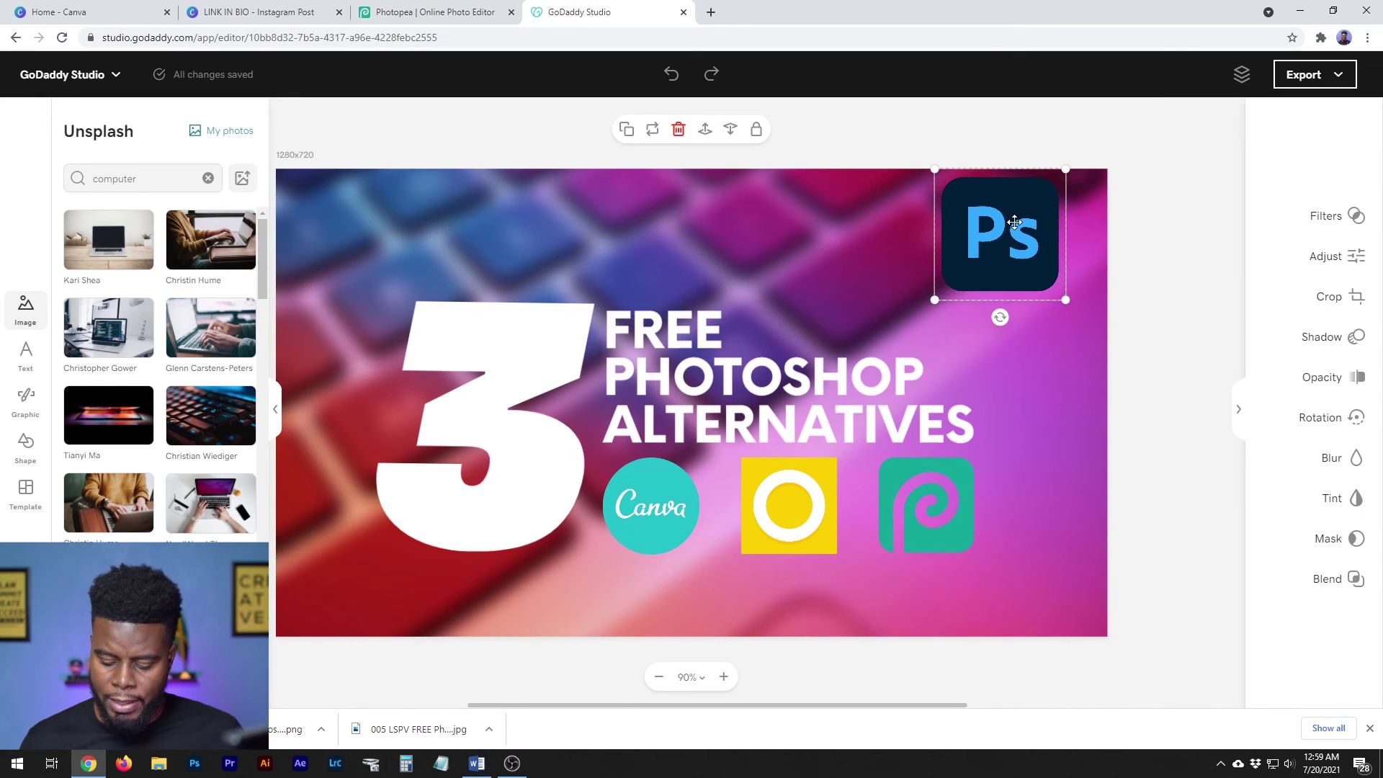
key(Delete)
click(574, 350)
shift+click(720, 381)
shift+click(651, 496)
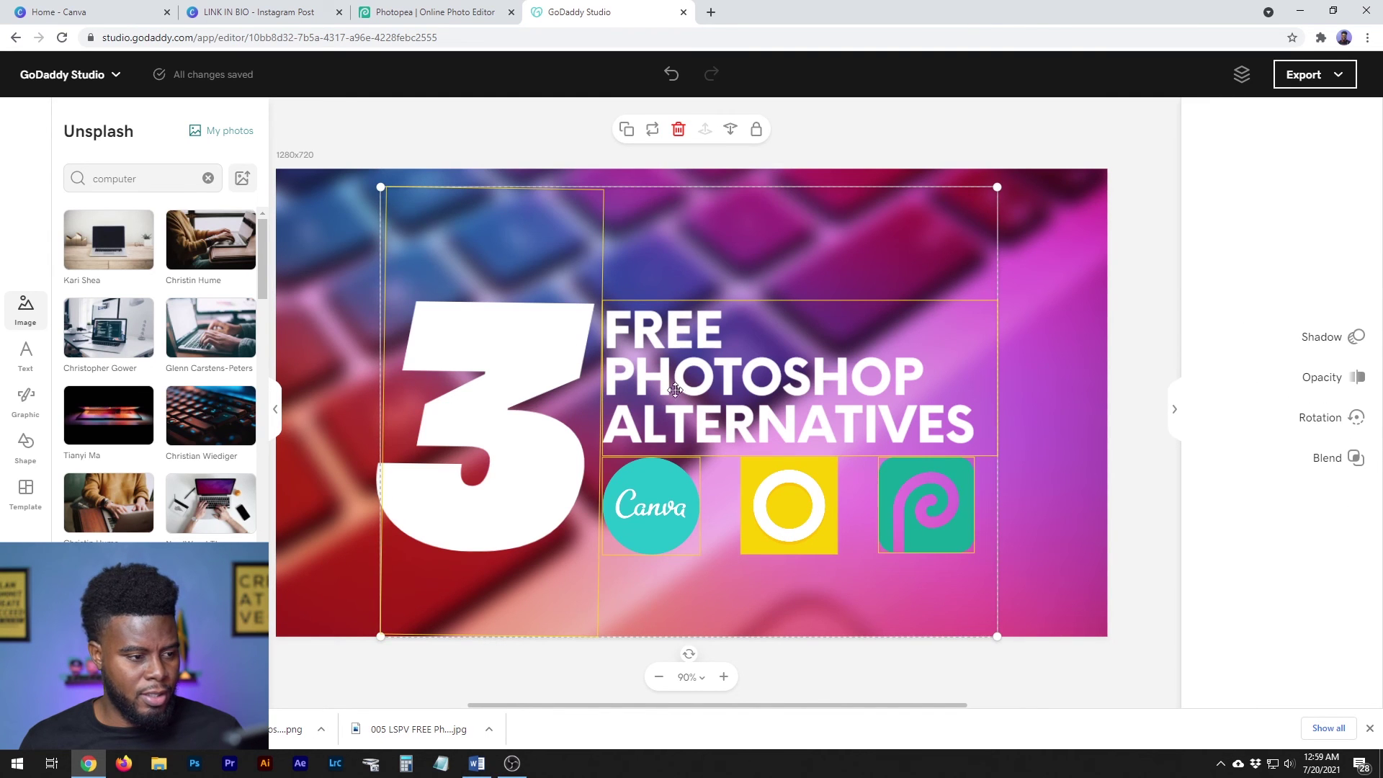
drag(552, 380, 538, 458)
click(1072, 284)
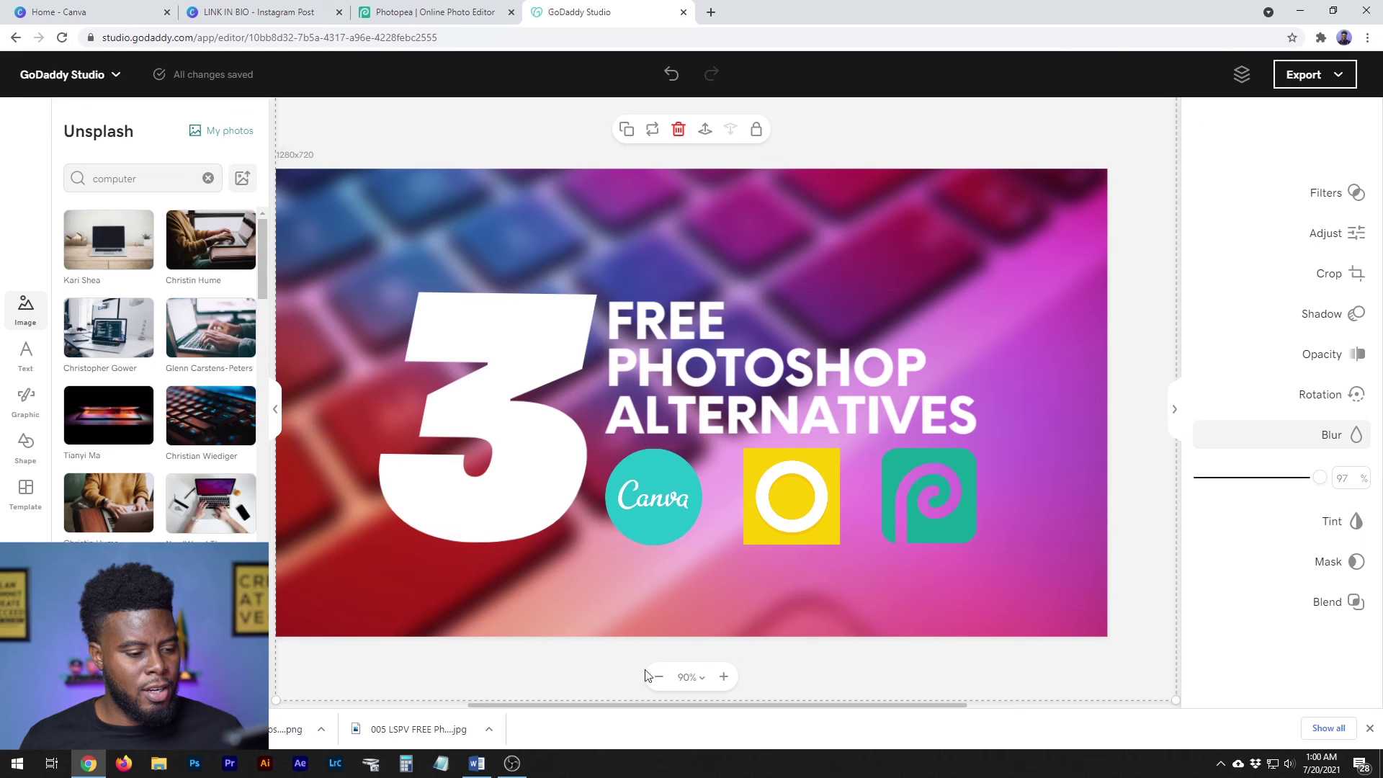
click(659, 677)
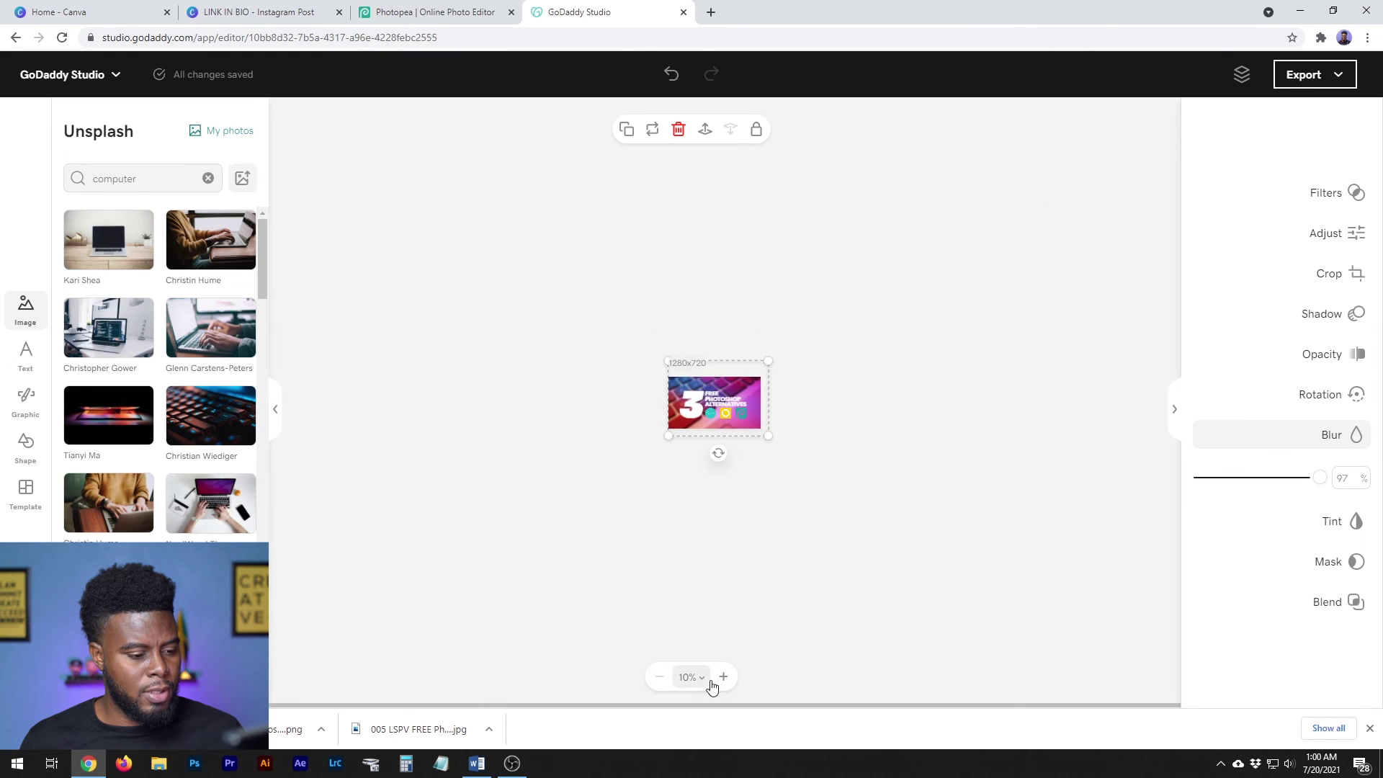
click(723, 677)
click(1060, 424)
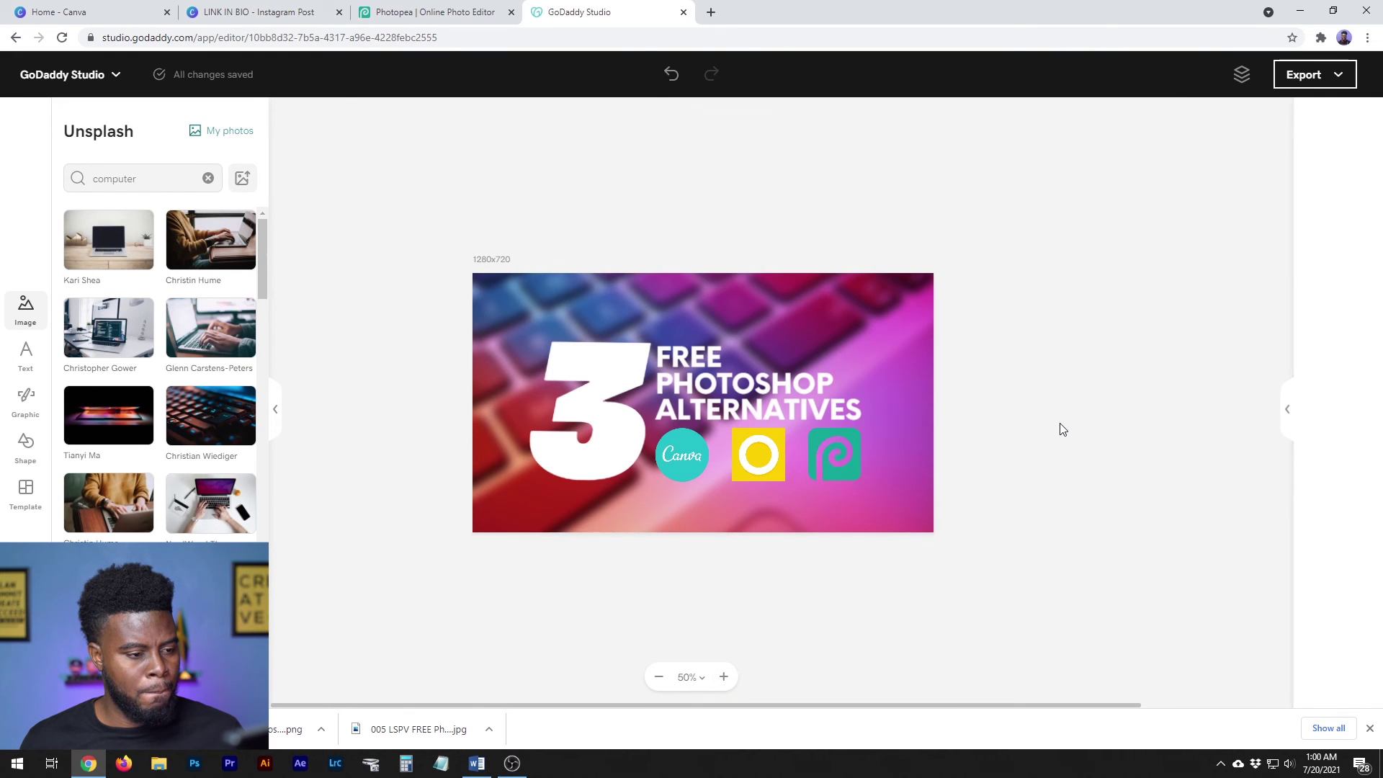
click(723, 677)
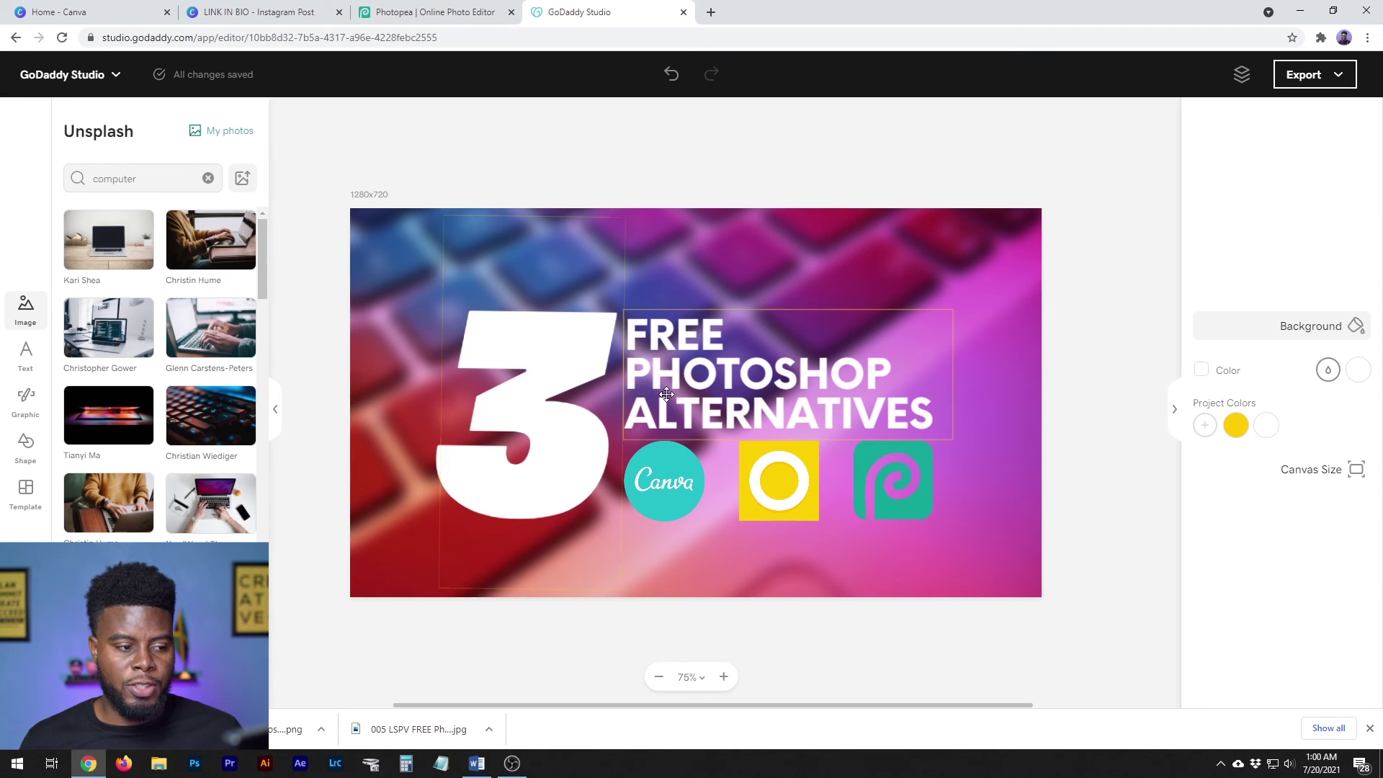
click(763, 382)
drag(956, 307, 966, 298)
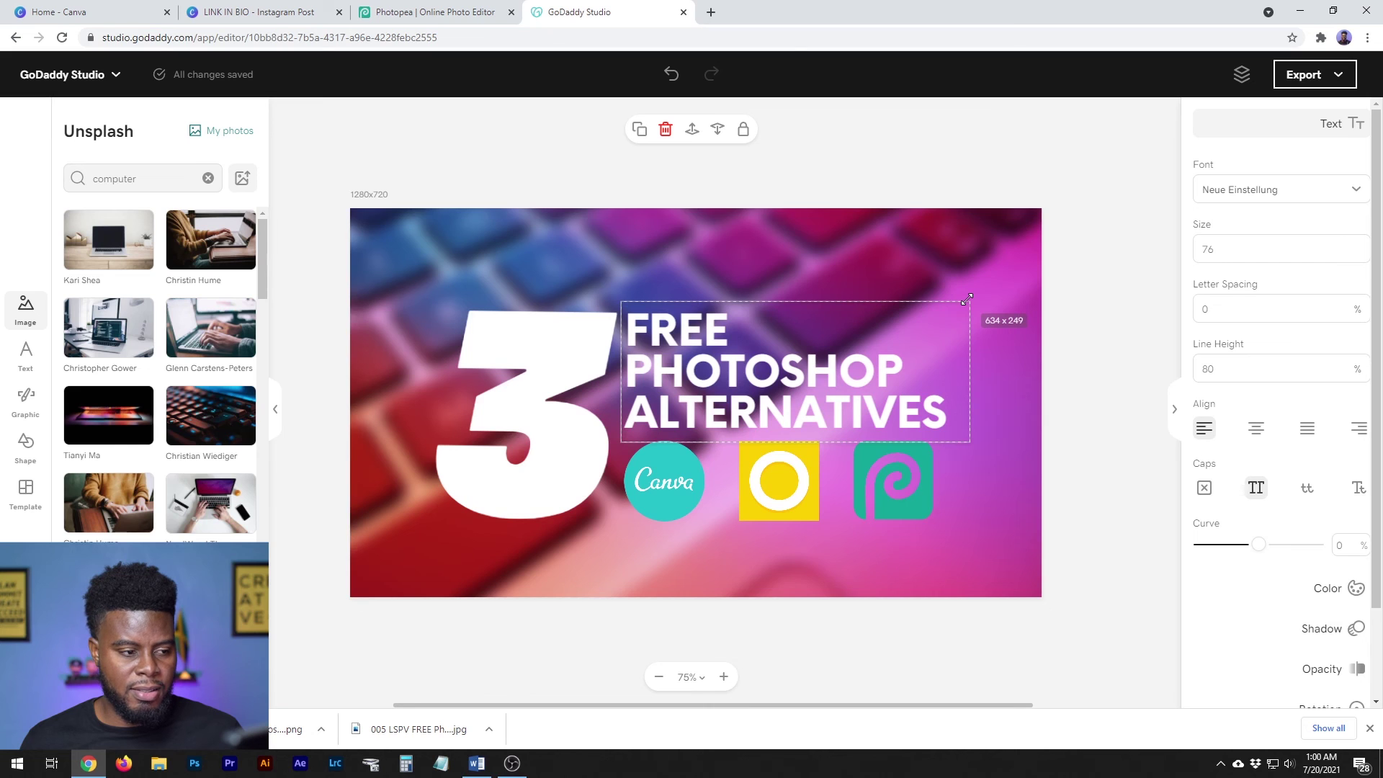
drag(967, 299, 969, 301)
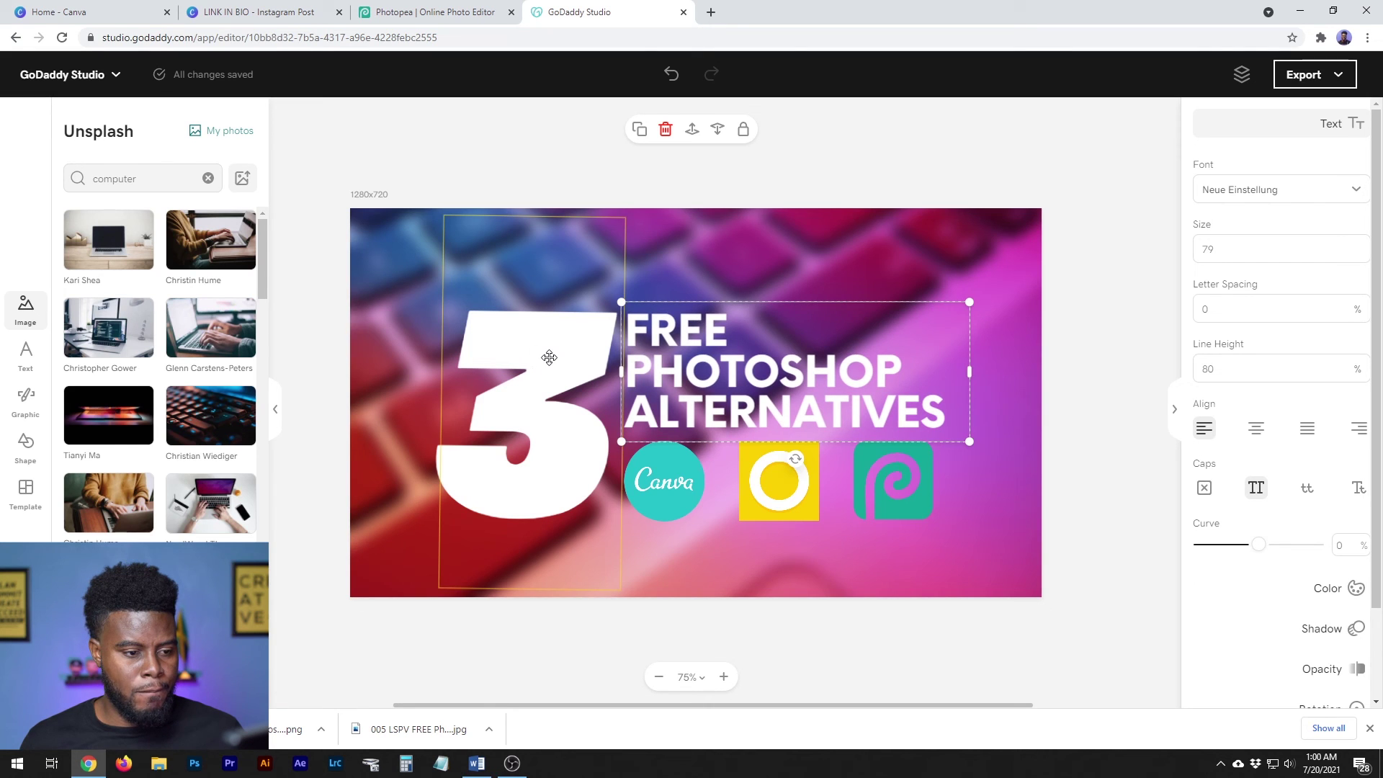
shift+click(550, 357)
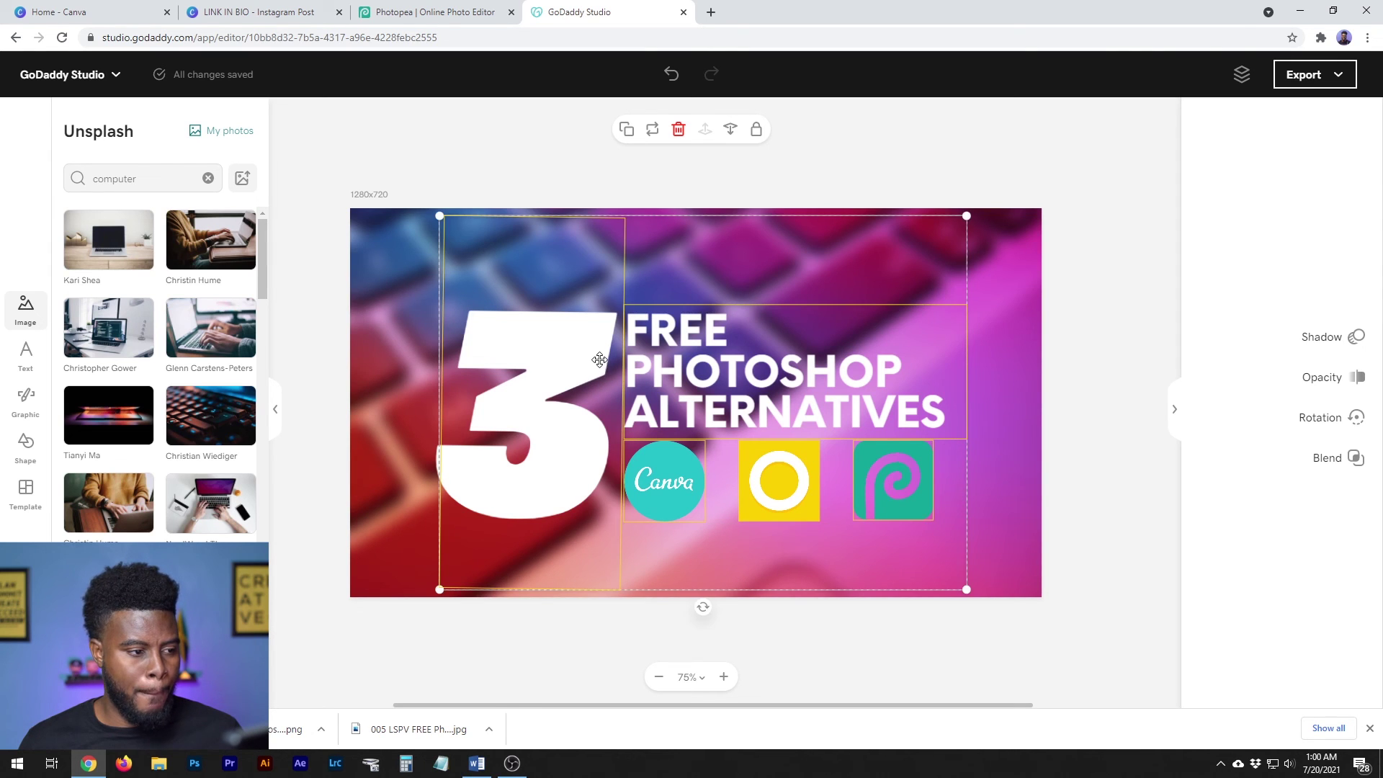
drag(599, 359, 596, 359)
click(1046, 469)
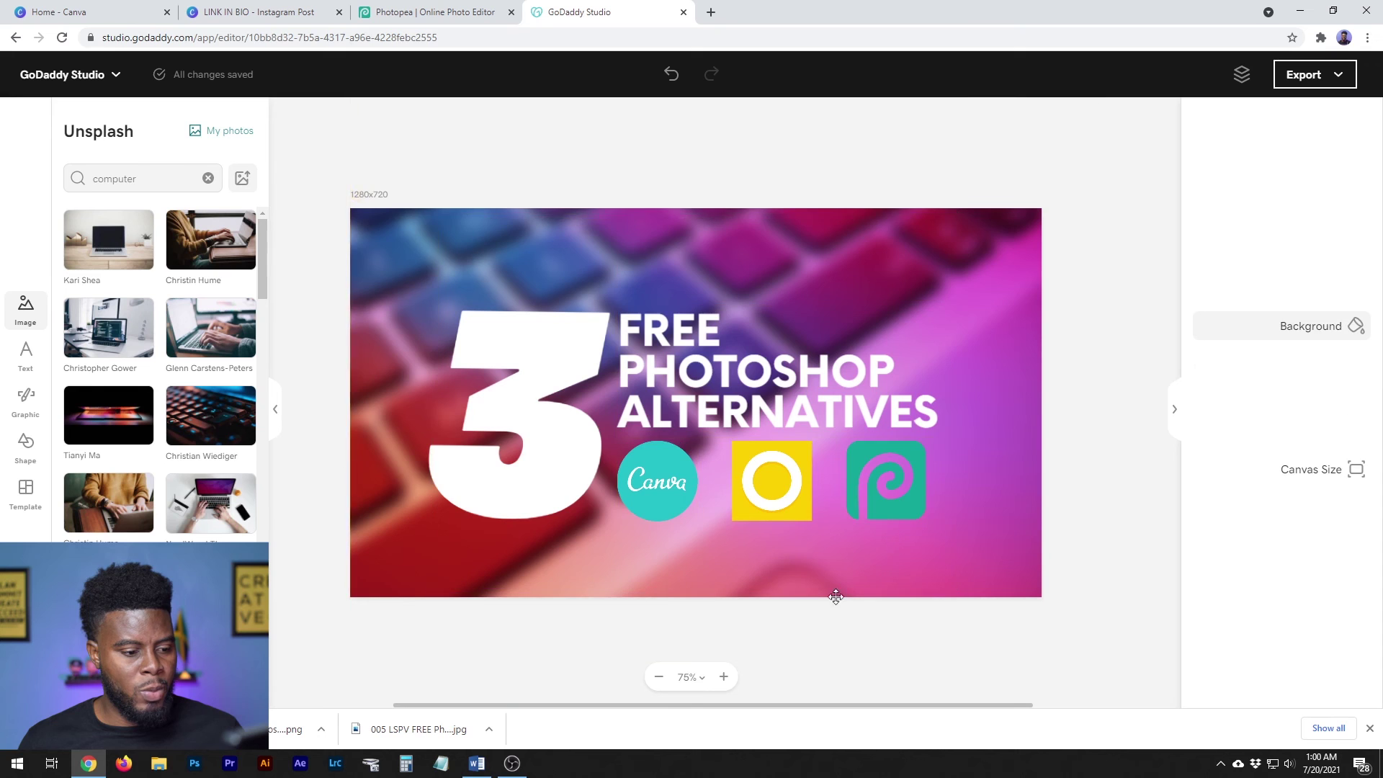
click(659, 676)
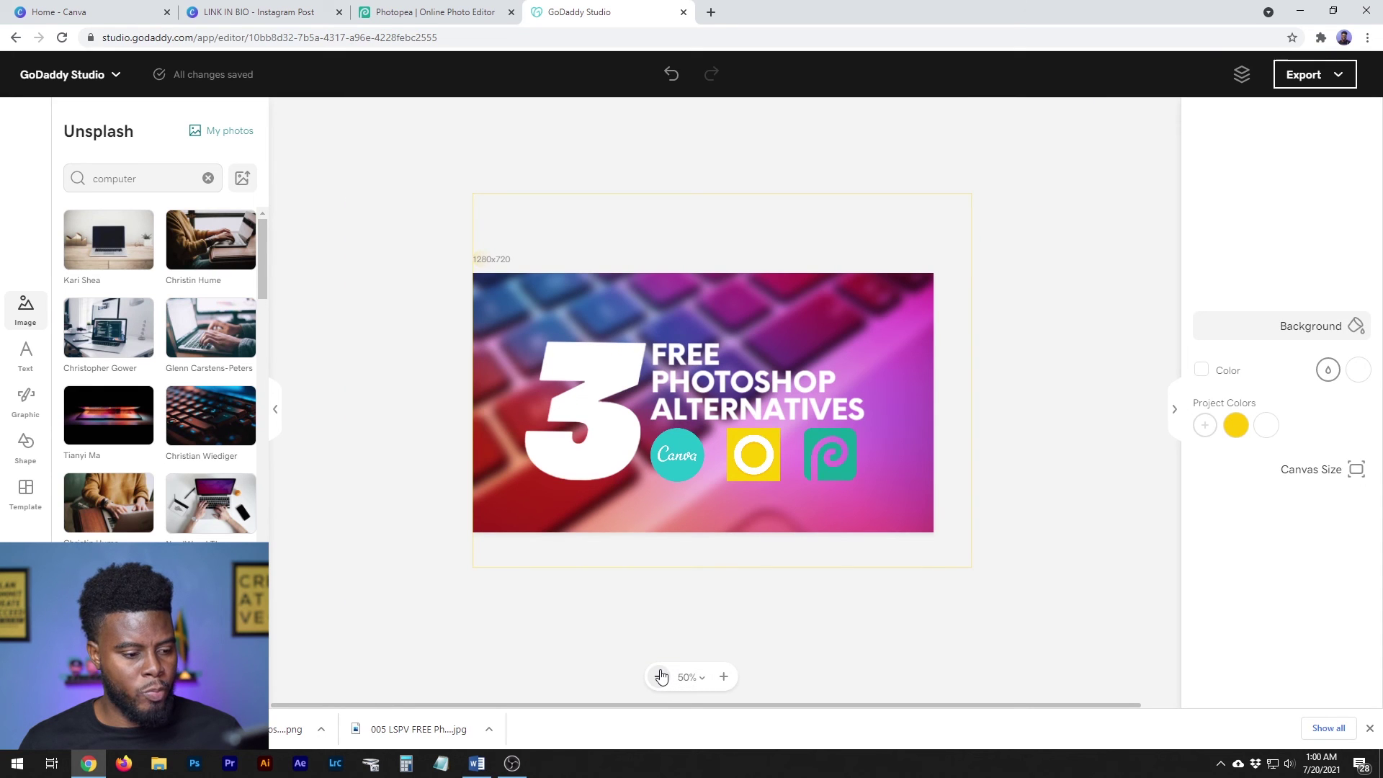
click(723, 676)
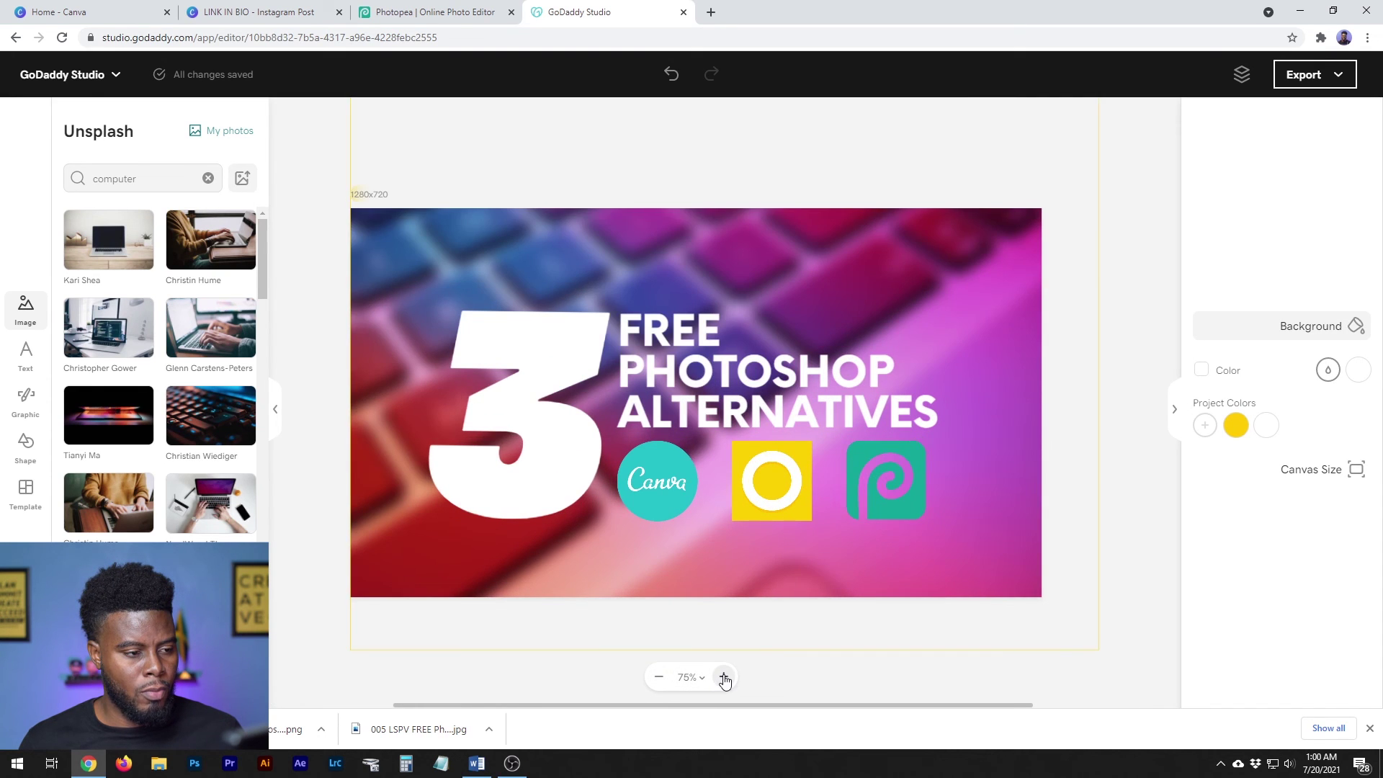
click(559, 331)
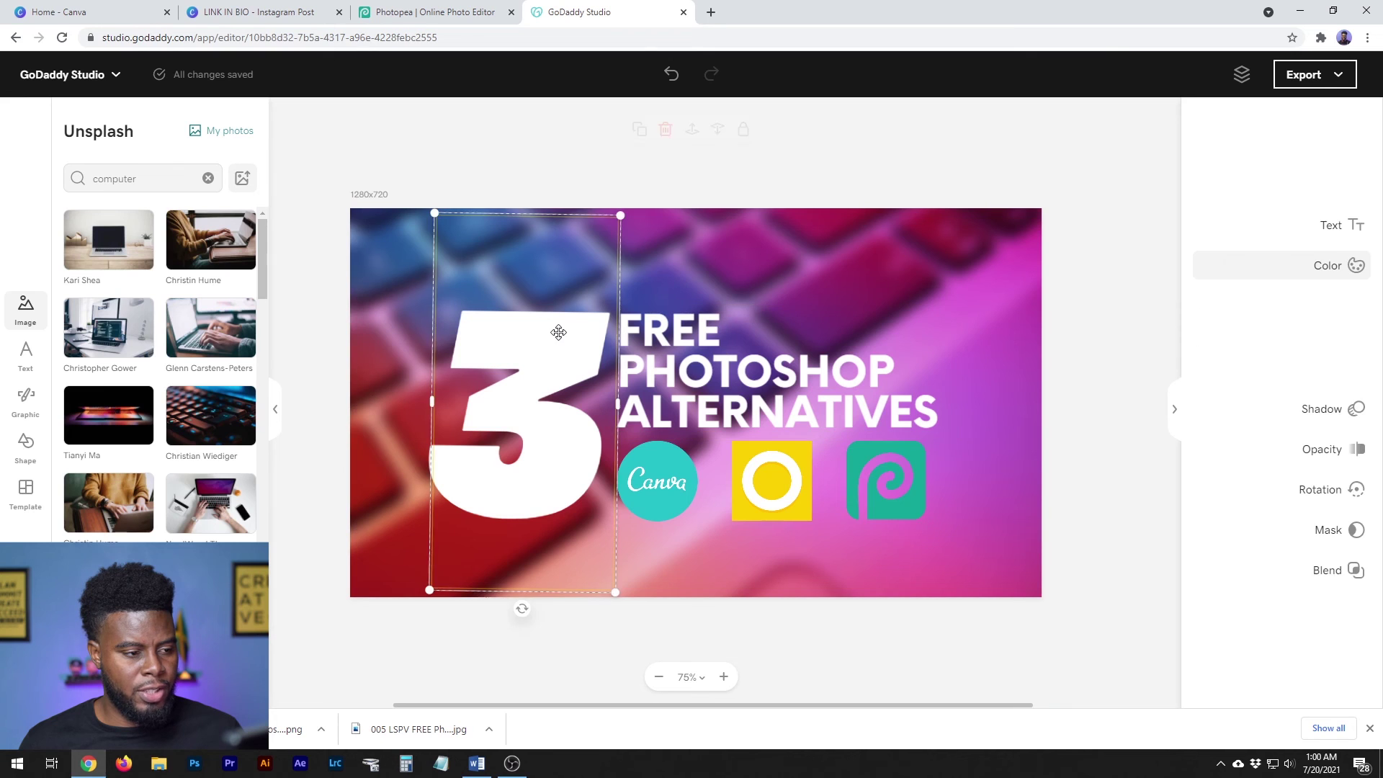
click(1332, 224)
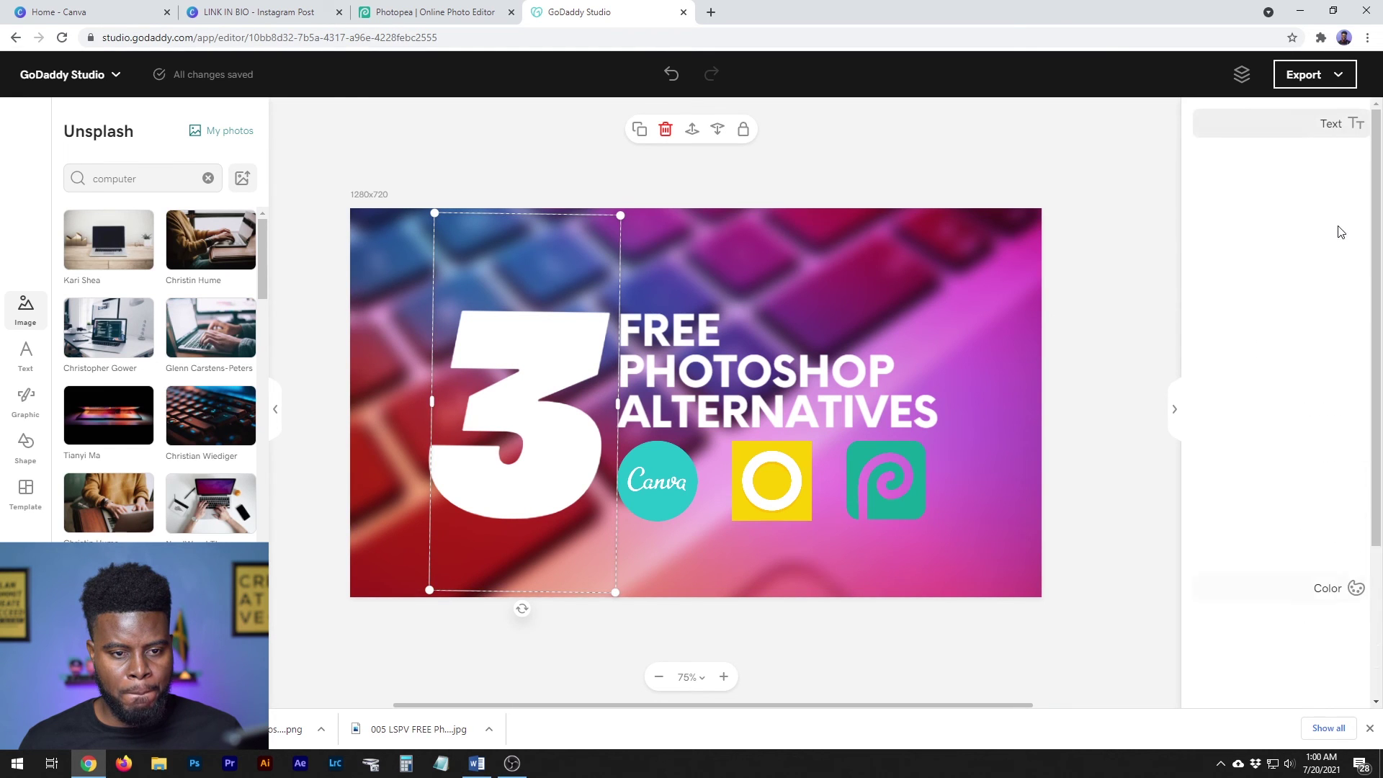
click(1331, 147)
key(Tab)
click(1340, 138)
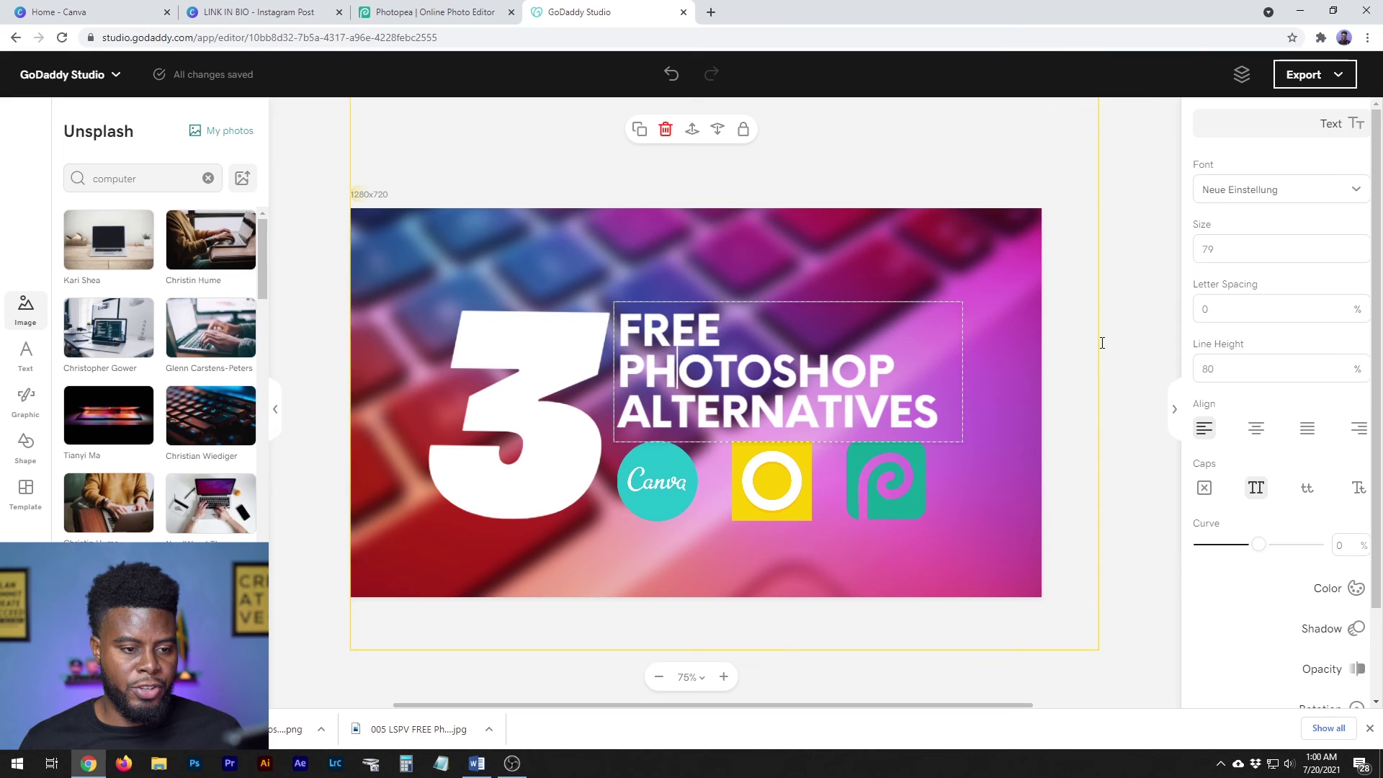
click(1044, 350)
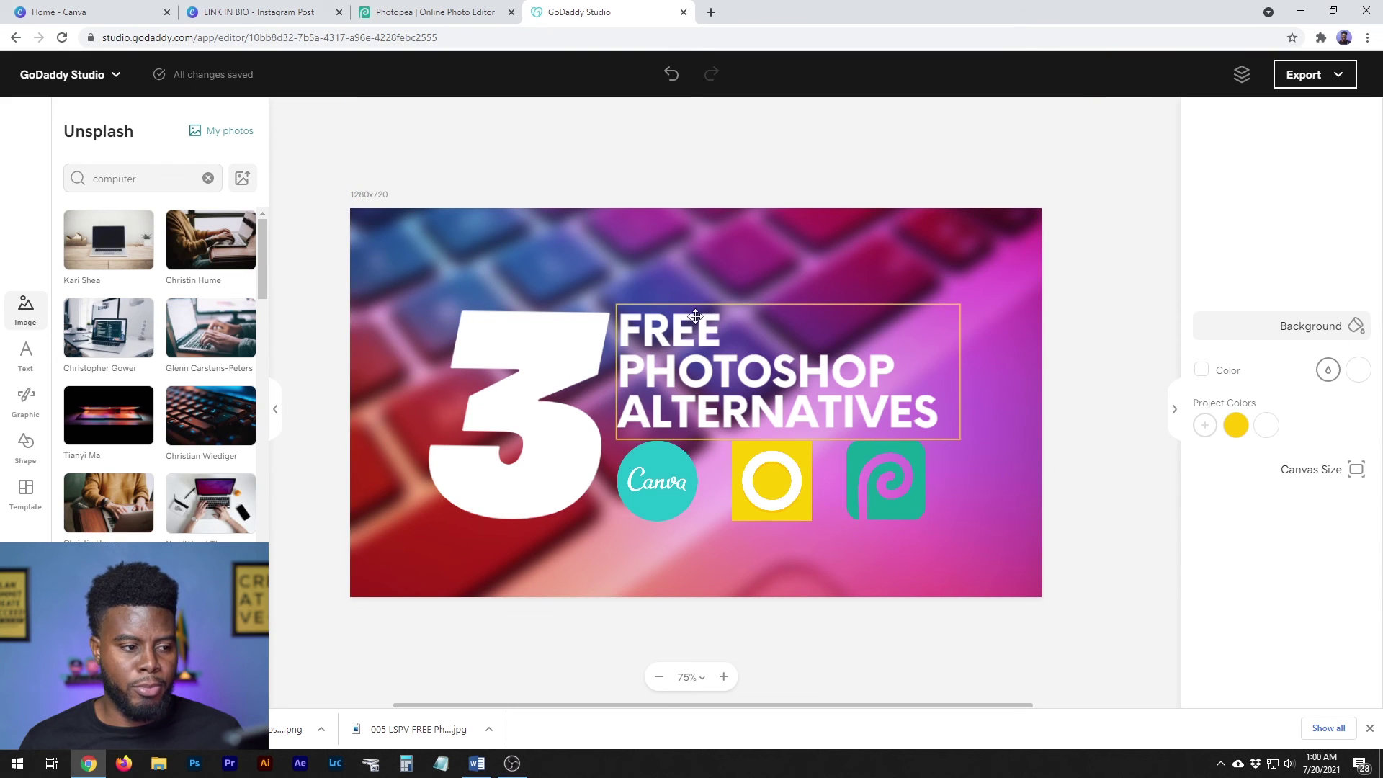
click(670, 330)
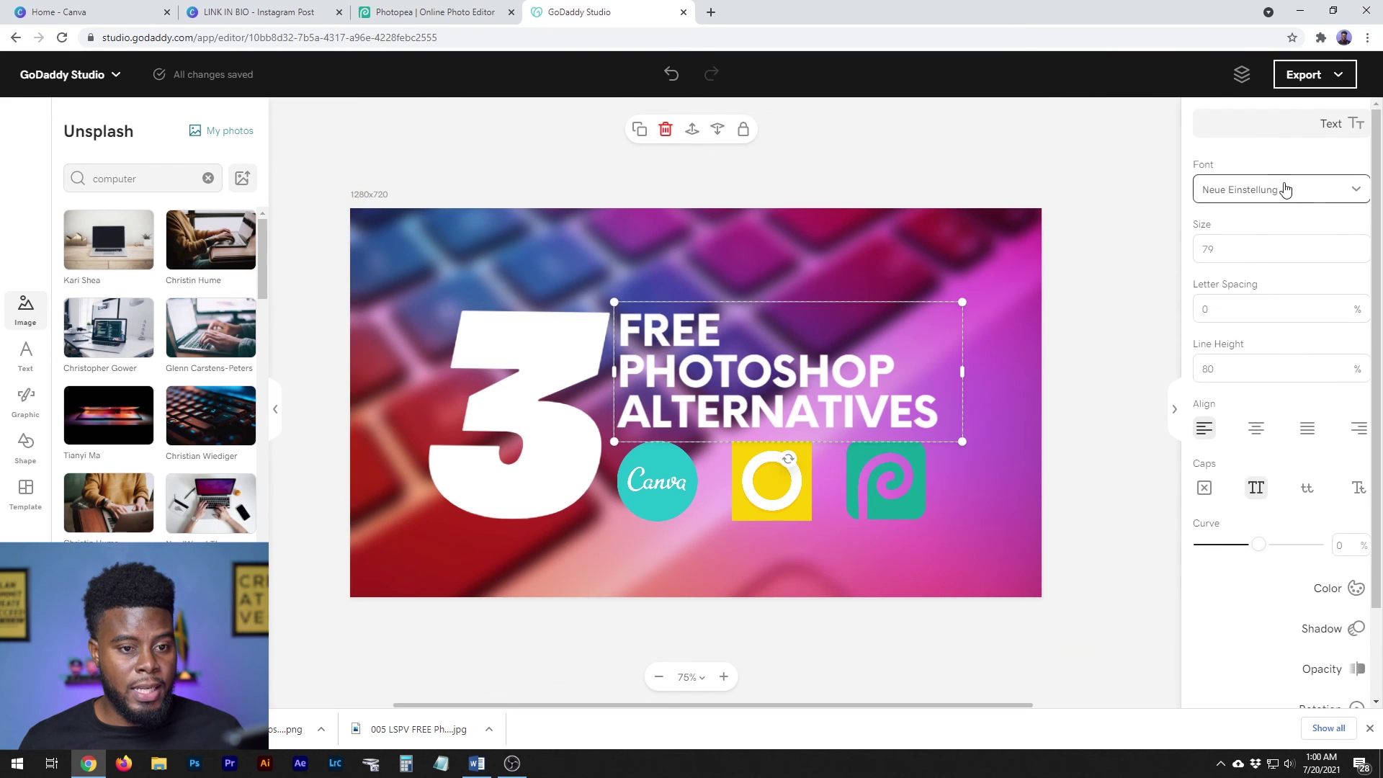
click(1086, 259)
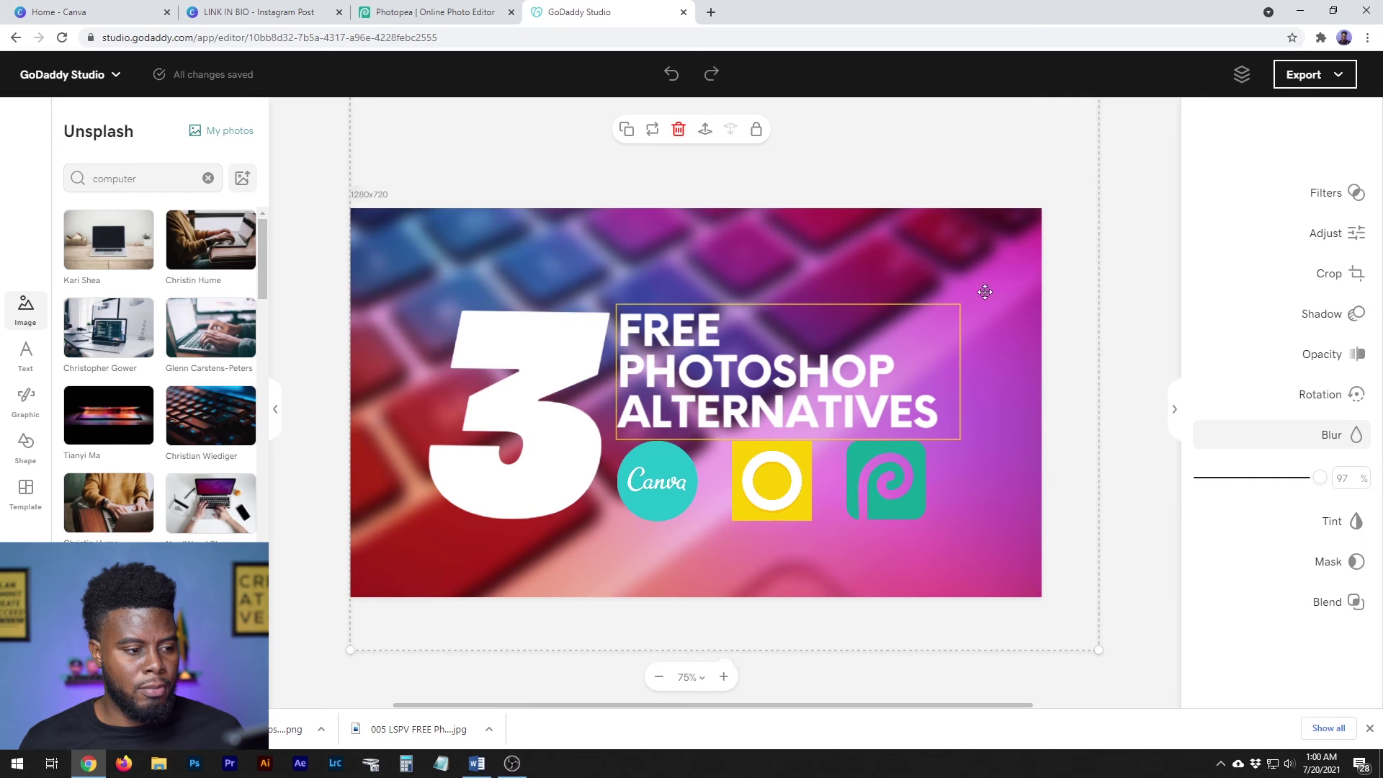
click(1131, 317)
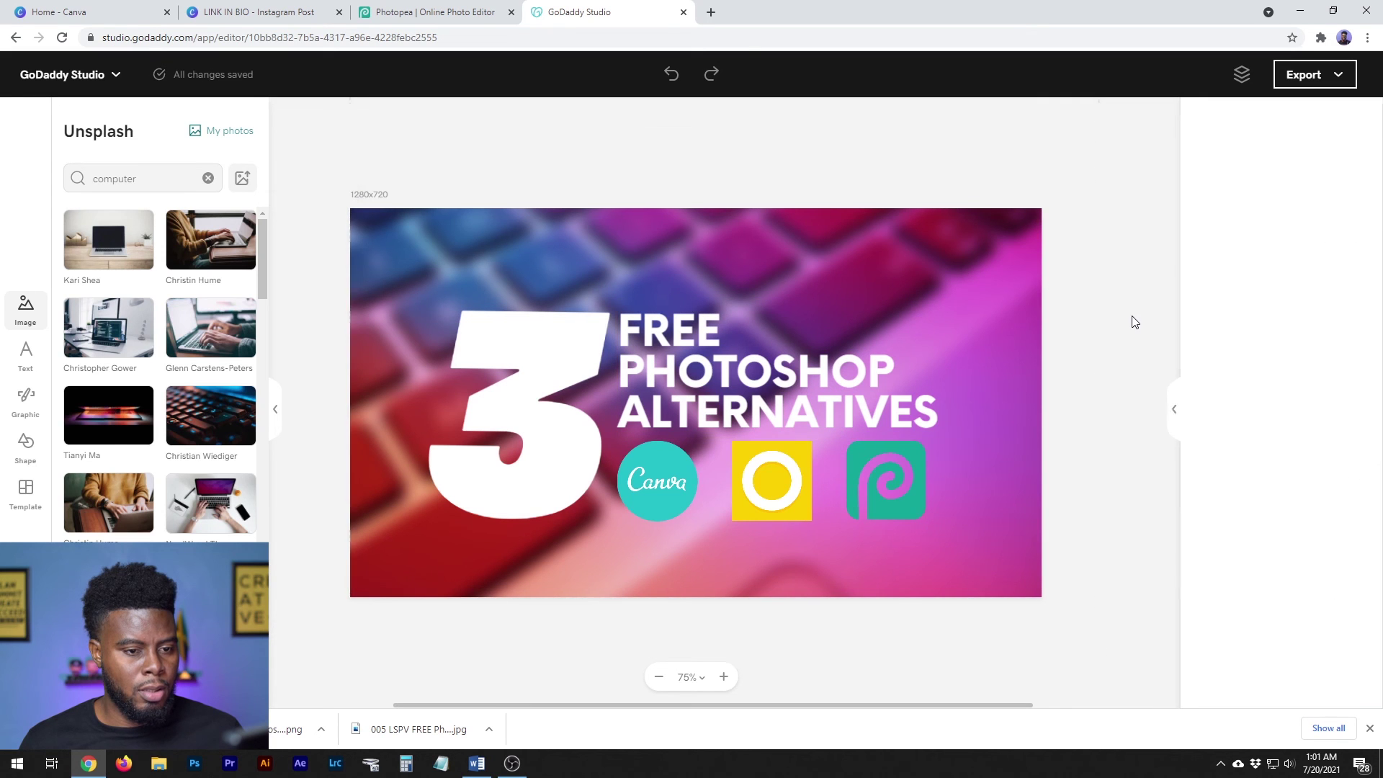
click(717, 375)
drag(723, 366, 793, 438)
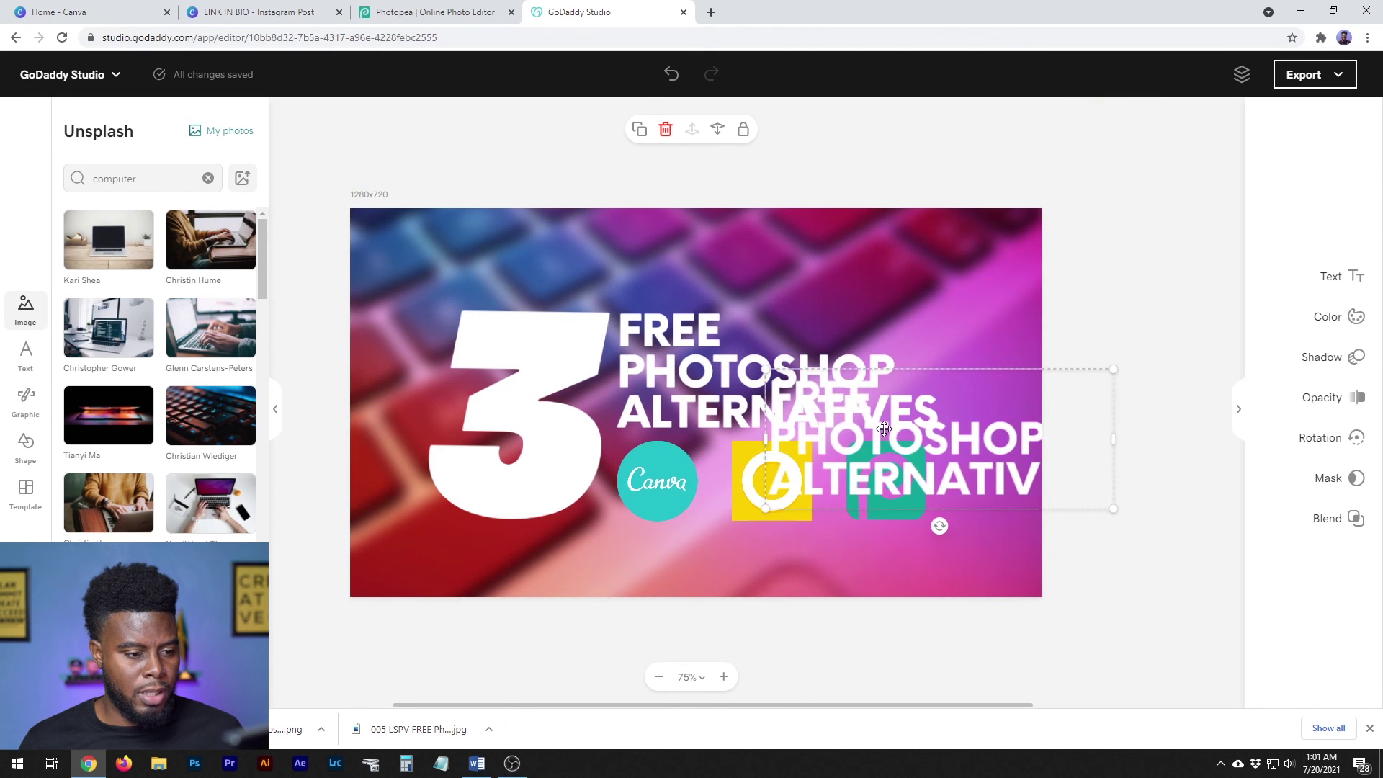
drag(799, 403, 733, 563)
double_click(680, 542)
key(ctrl+a)
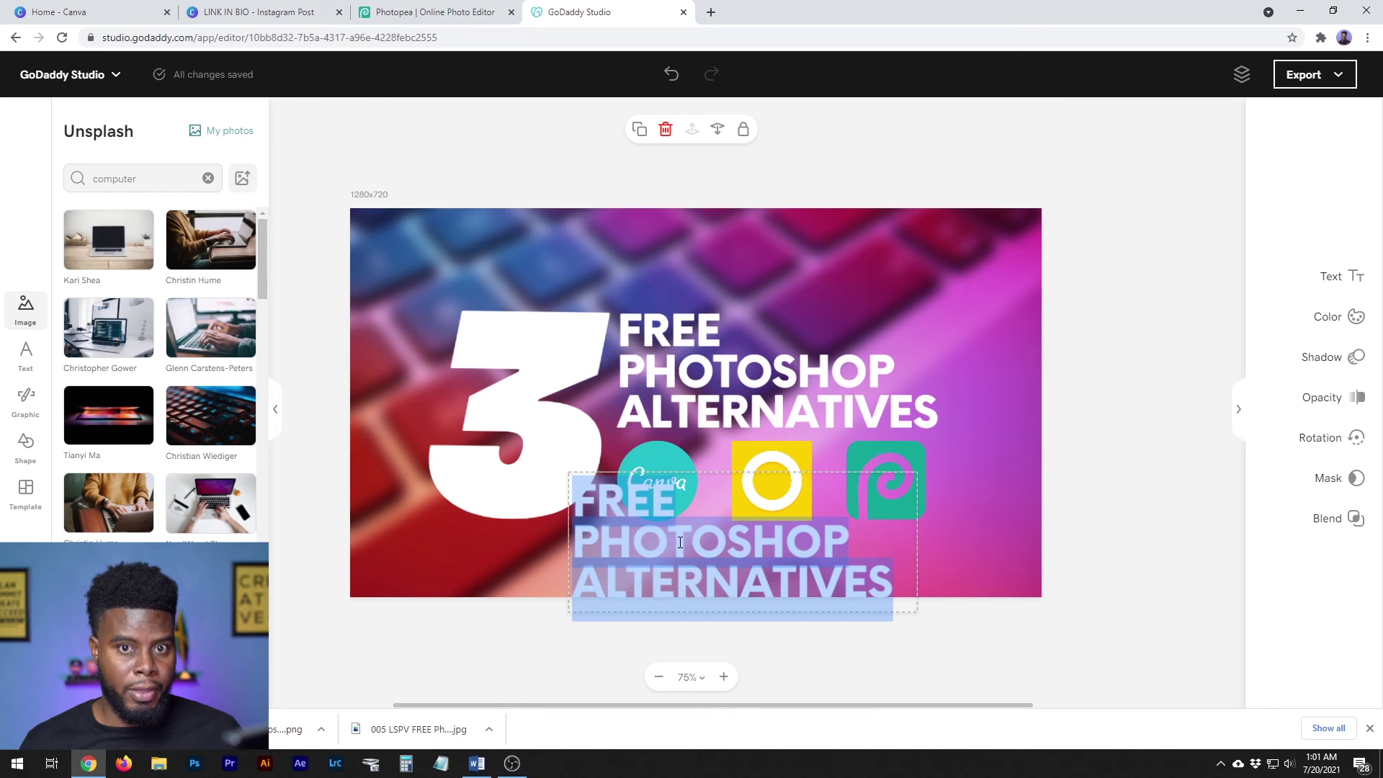
text(www)
key(BackSpace)
key(BackSpace)
key(BackSpace)
text(WWW.LEARNSHAREPHOTOVIDE.CO)
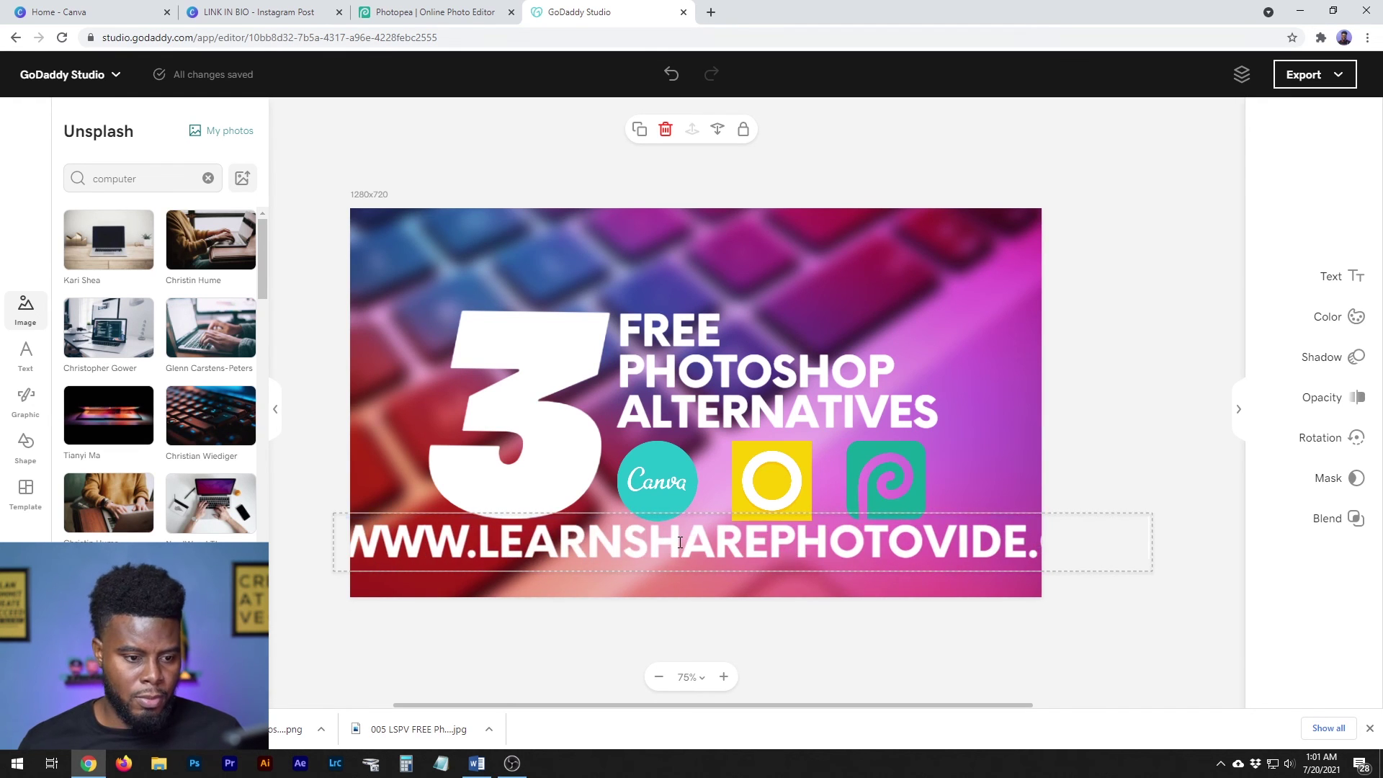
key(ctrl+a)
Scale the URL text down to a small size
click(1141, 469)
click(1144, 514)
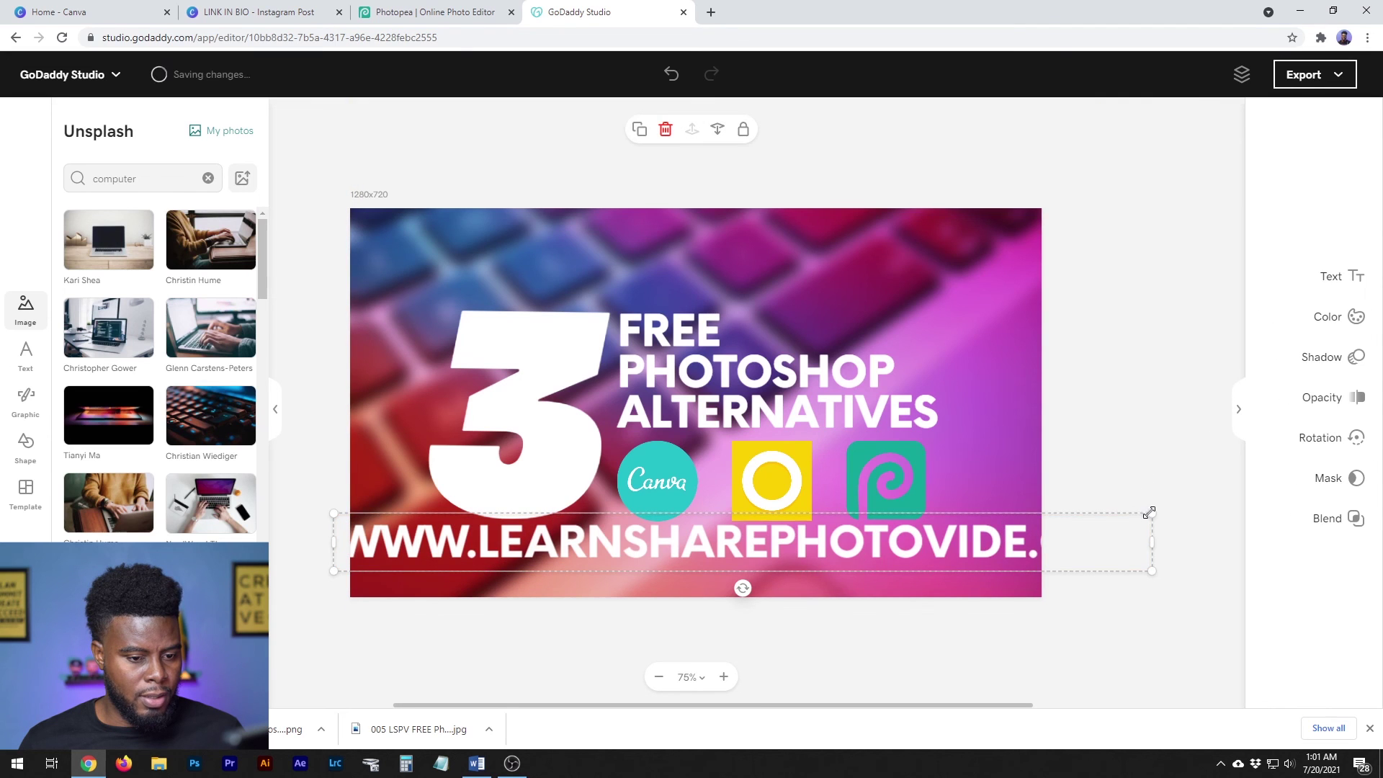
mouse_move(1151, 513)
mouse_down()
mouse_move(514, 548)
mouse_move(717, 565)
mouse_up()
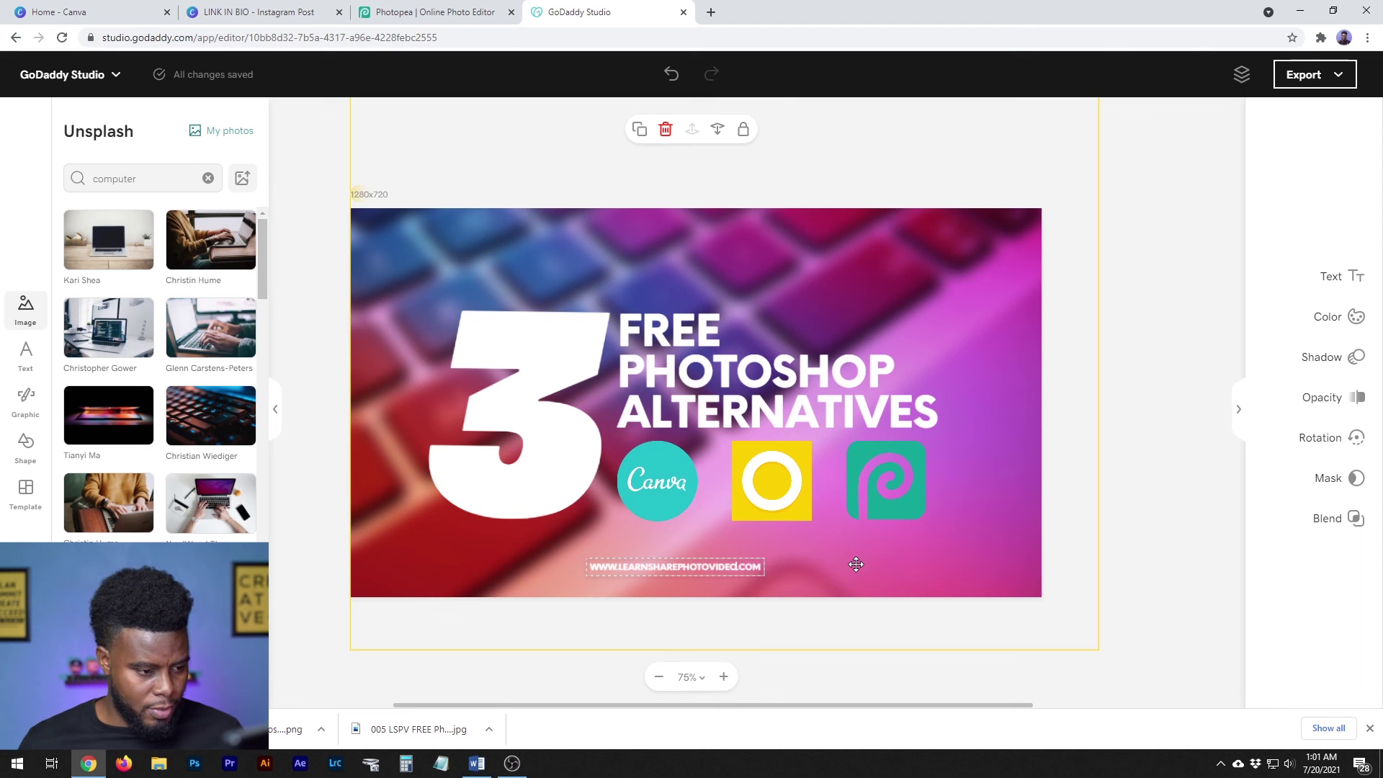
click(833, 566)
click(709, 567)
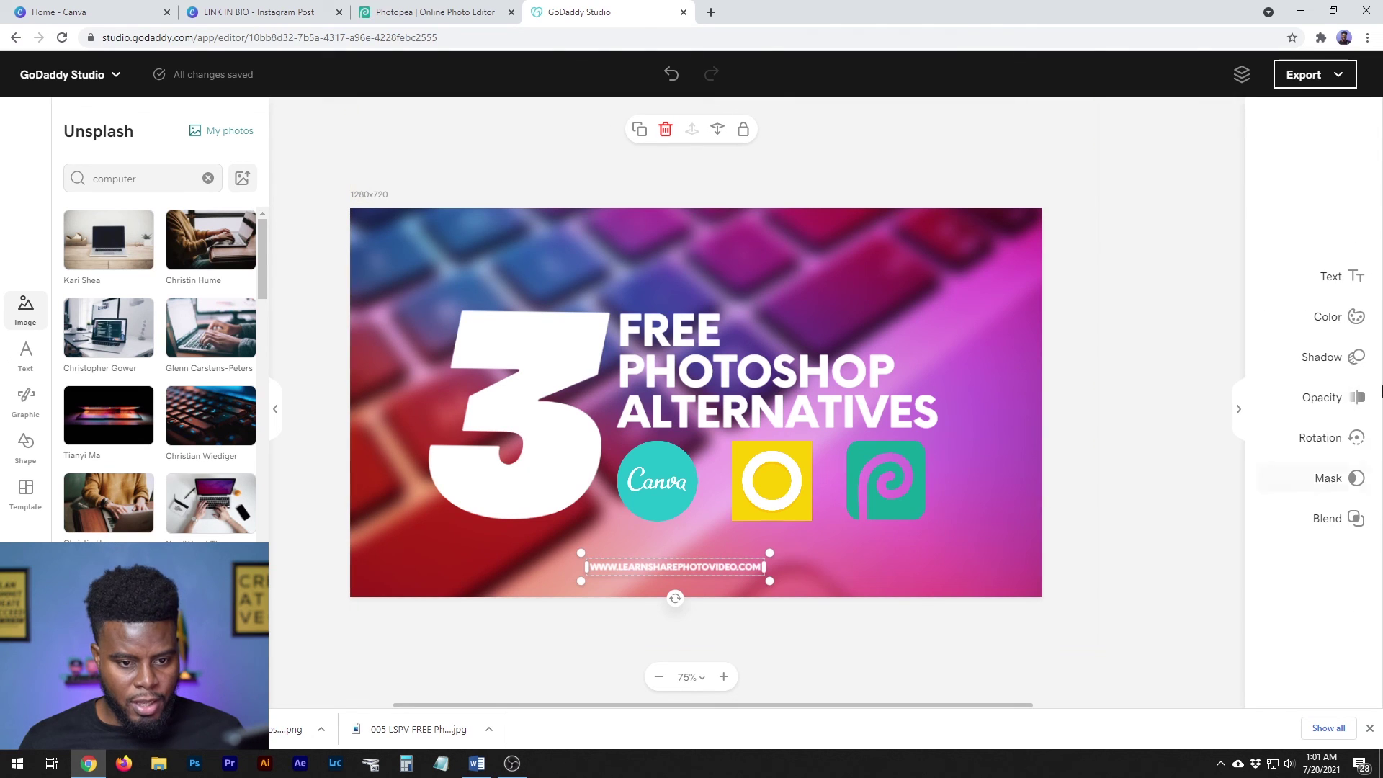
Set the URL's letter spacing to 10 and centre it horizontally
click(1338, 278)
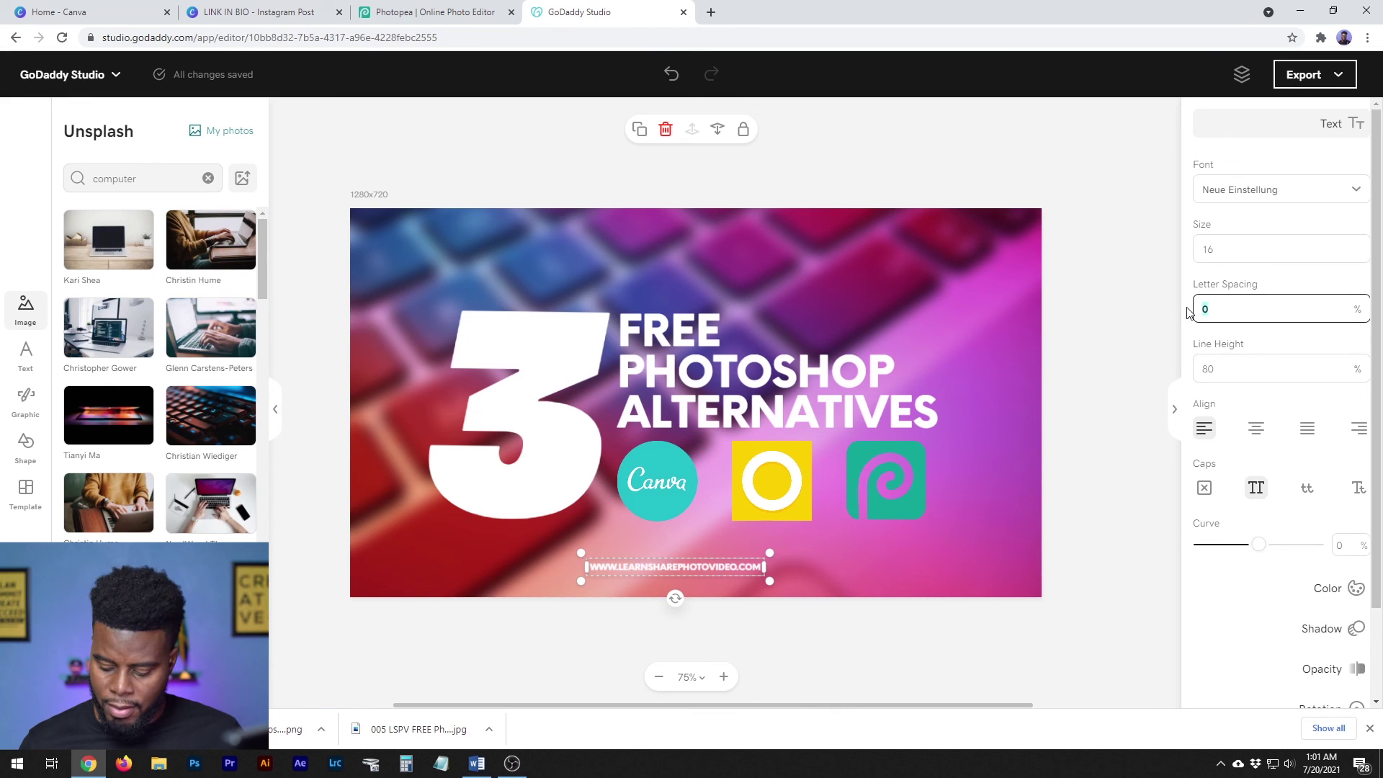
text(0)
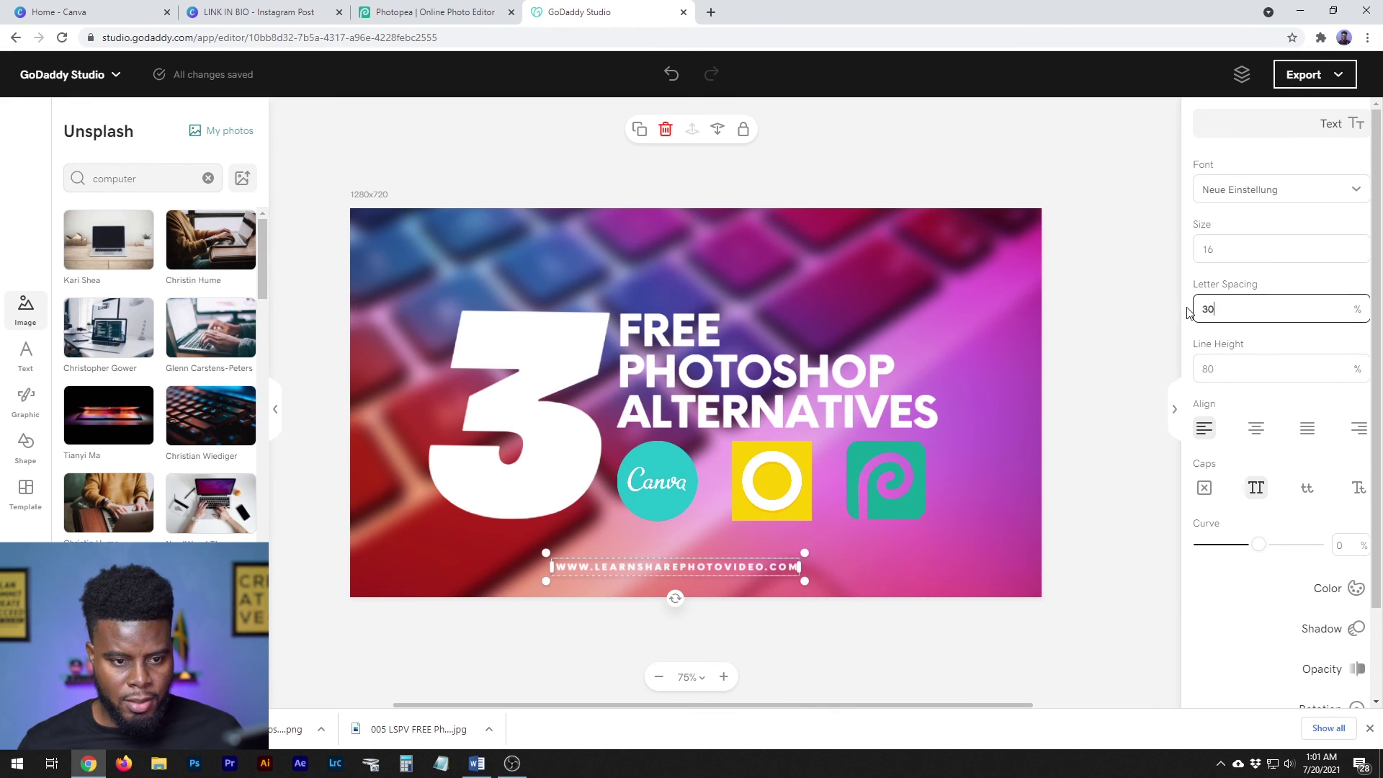
text(10)
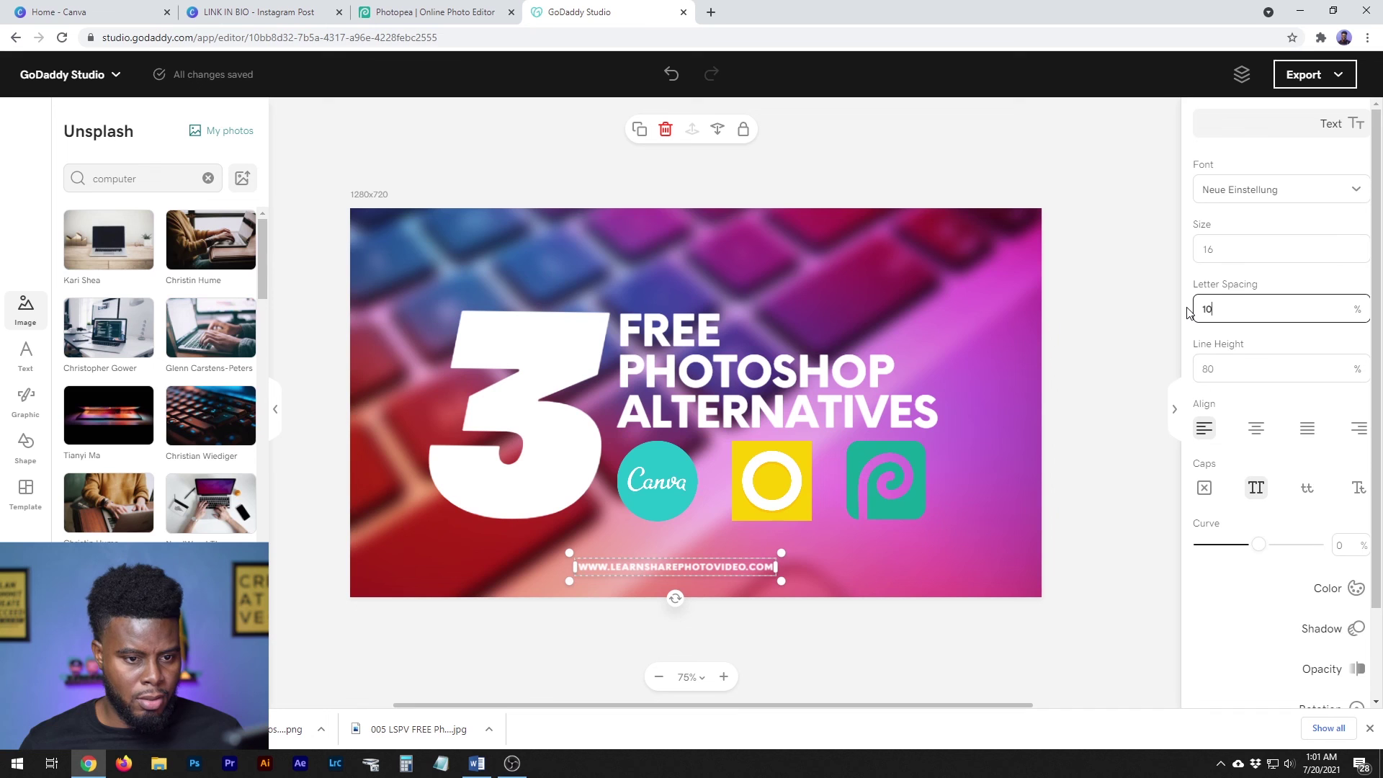
key(Tab)
click(1148, 307)
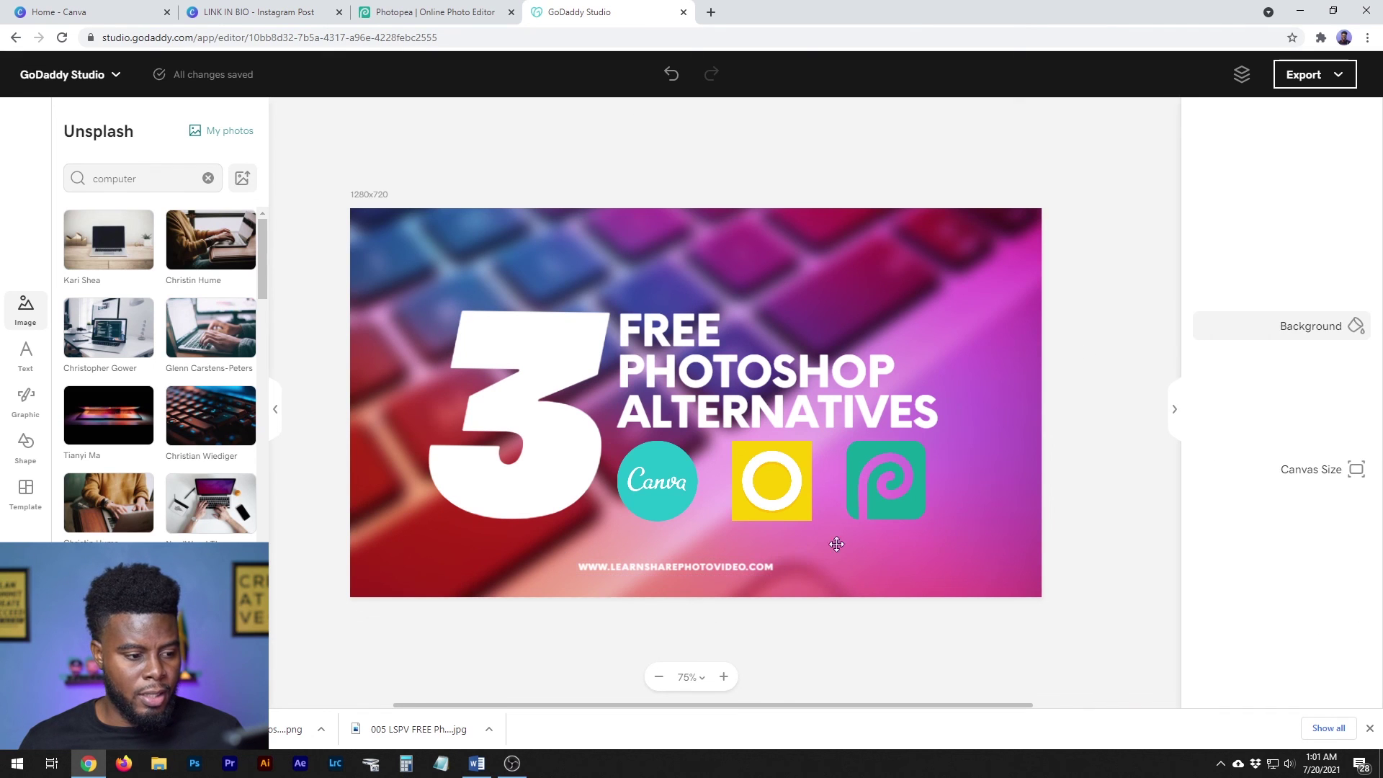
click(682, 567)
drag(681, 567, 723, 569)
Lower the URL text's opacity to about 21% so it reads as a faint watermark
scroll(1279, 429, down, 2)
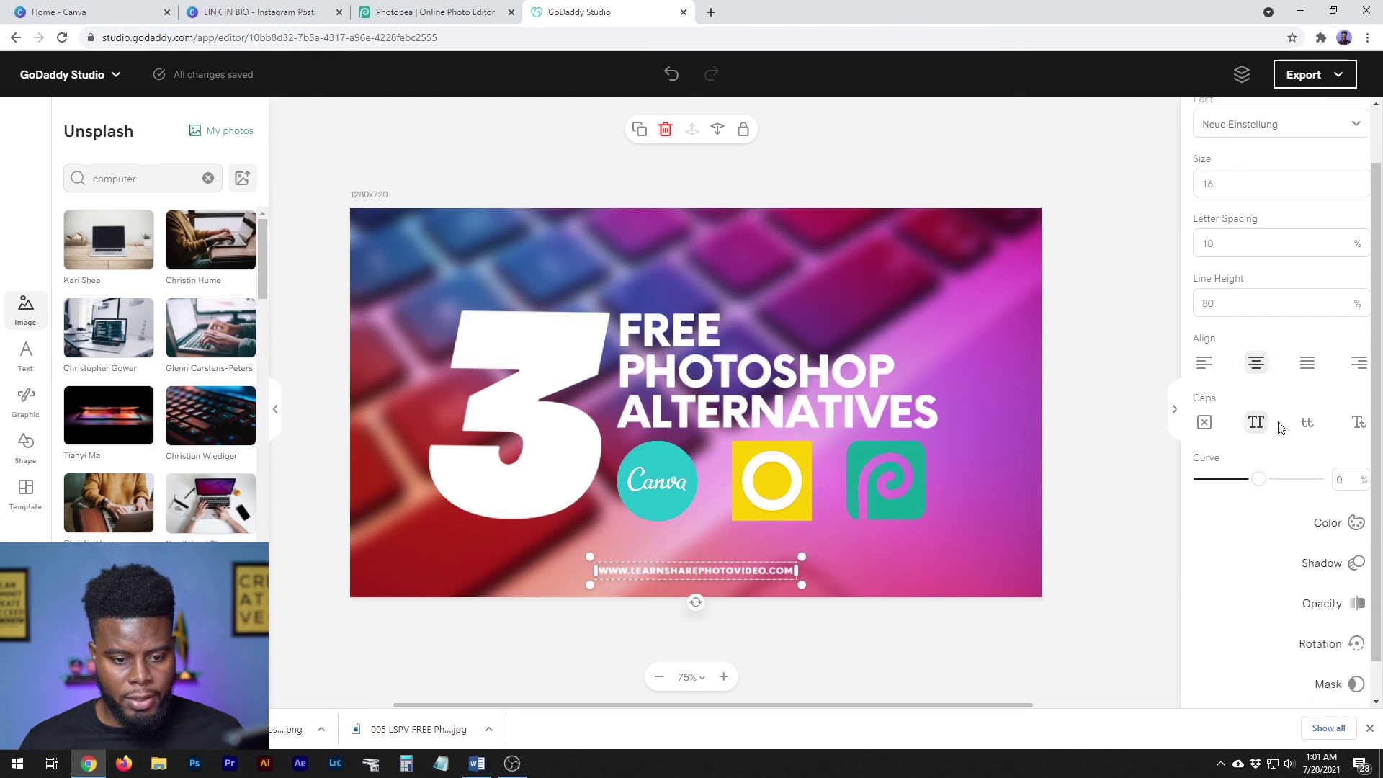
click(1321, 561)
drag(1296, 430, 1264, 427)
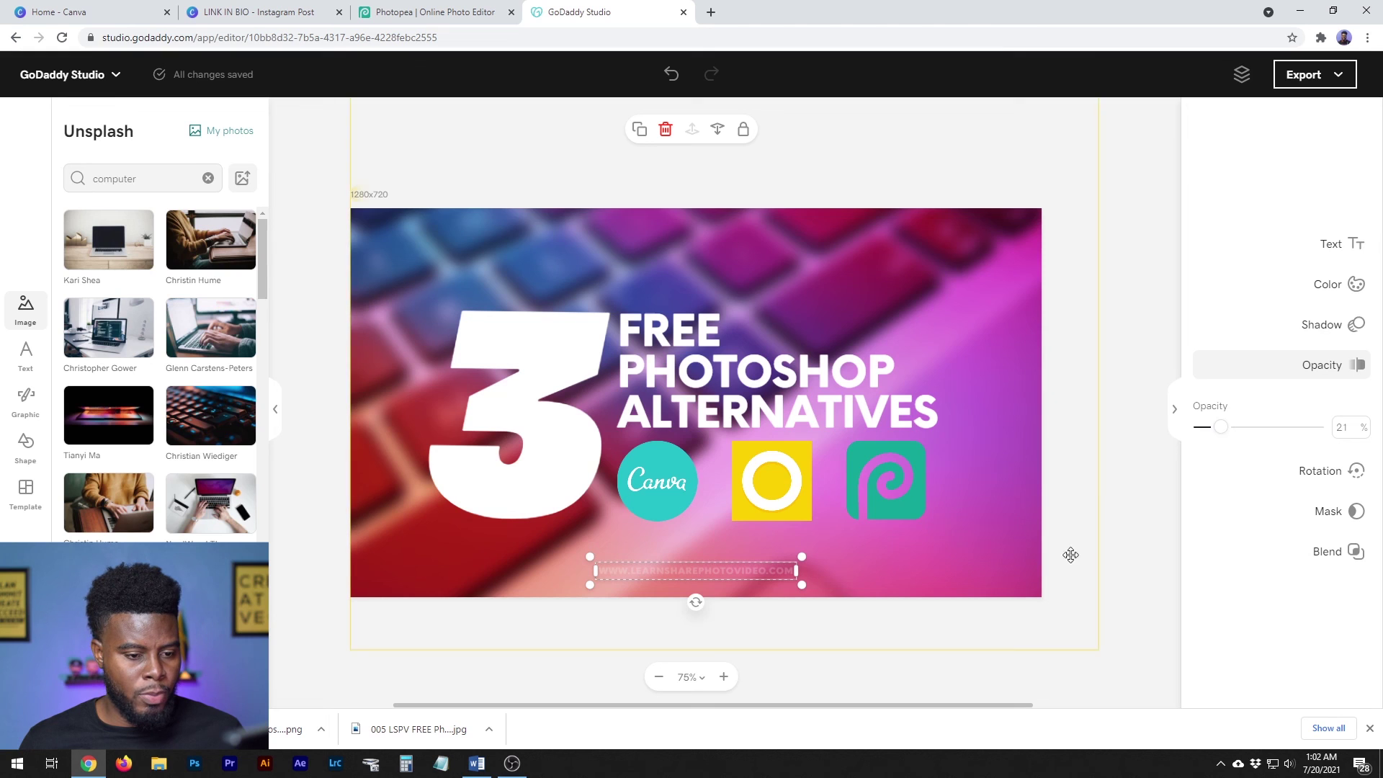
click(1140, 472)
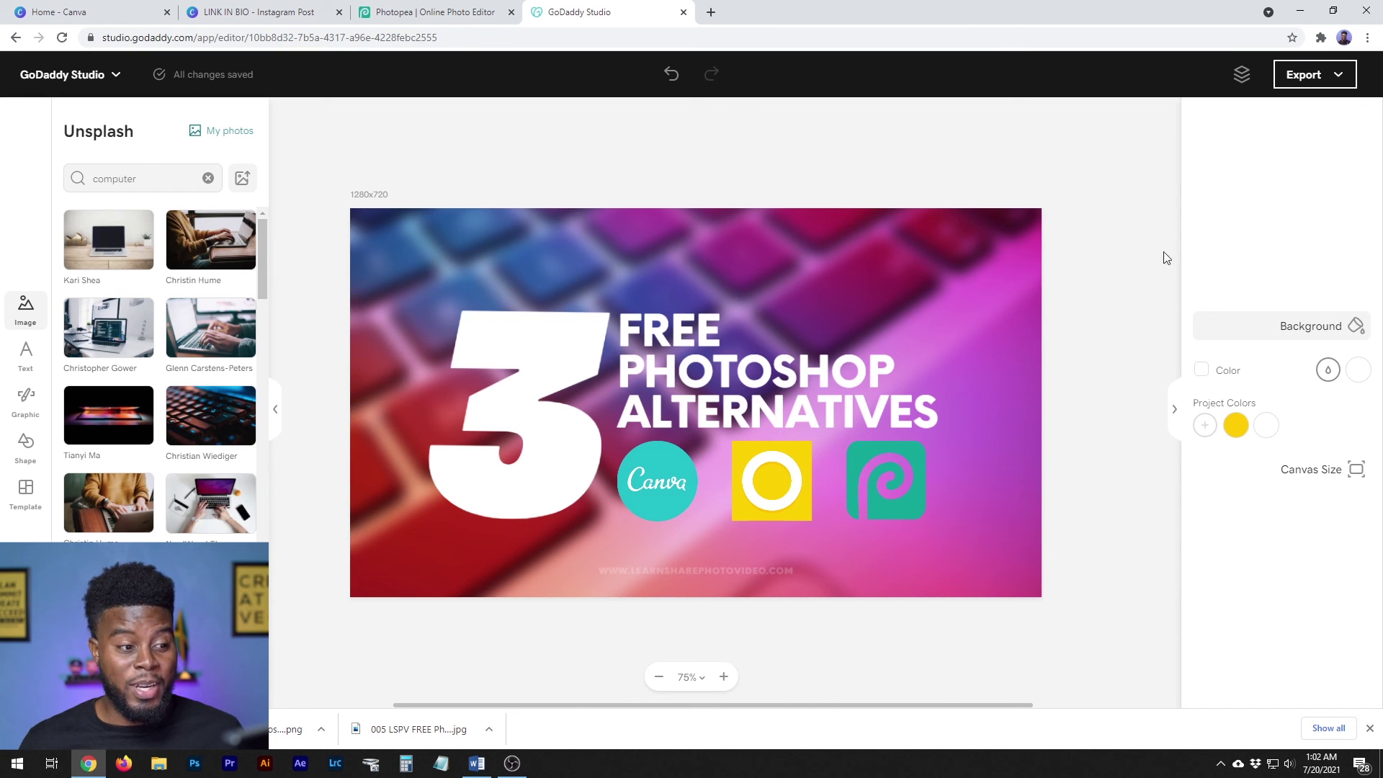
Export the thumbnail as PNG 'LSPV Free Photoshop Alternatives YT Thumbnail' to the project folder
click(1345, 75)
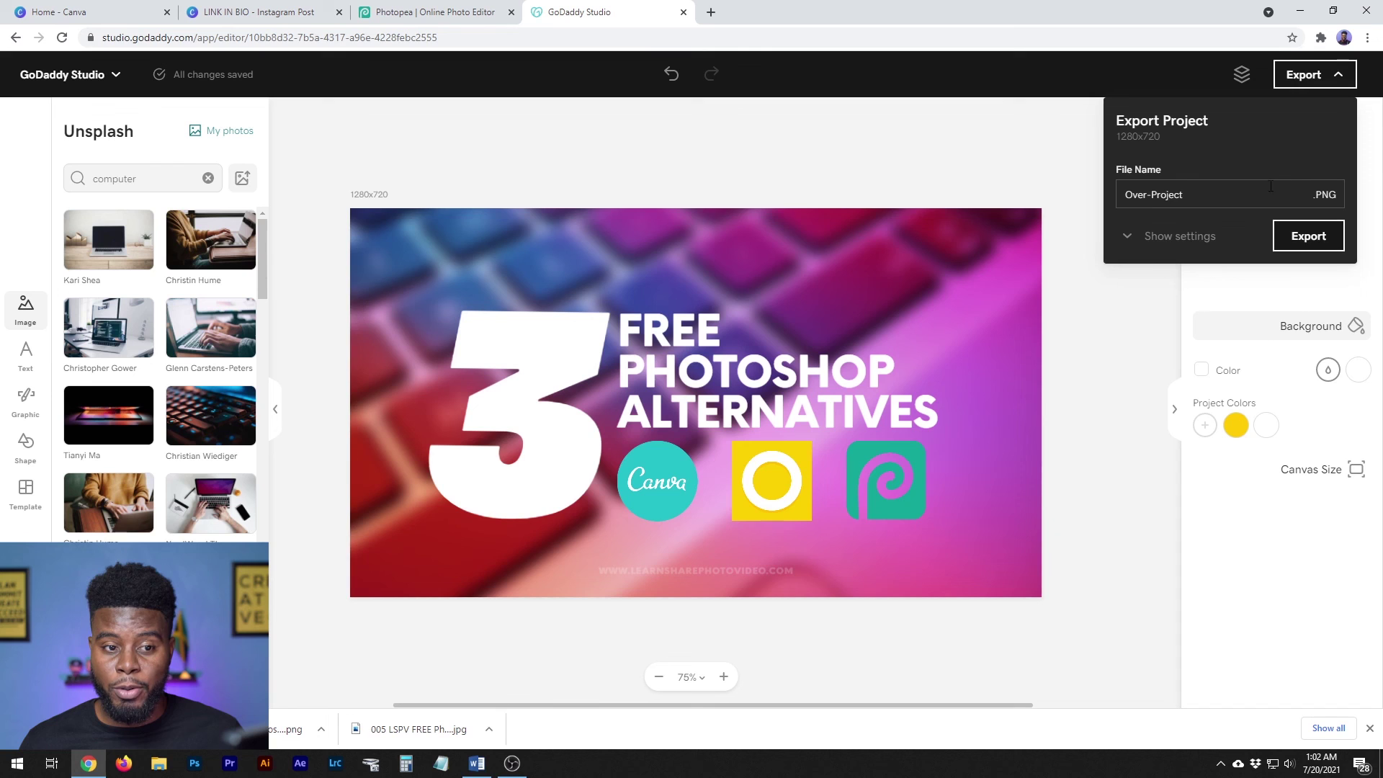
click(1072, 171)
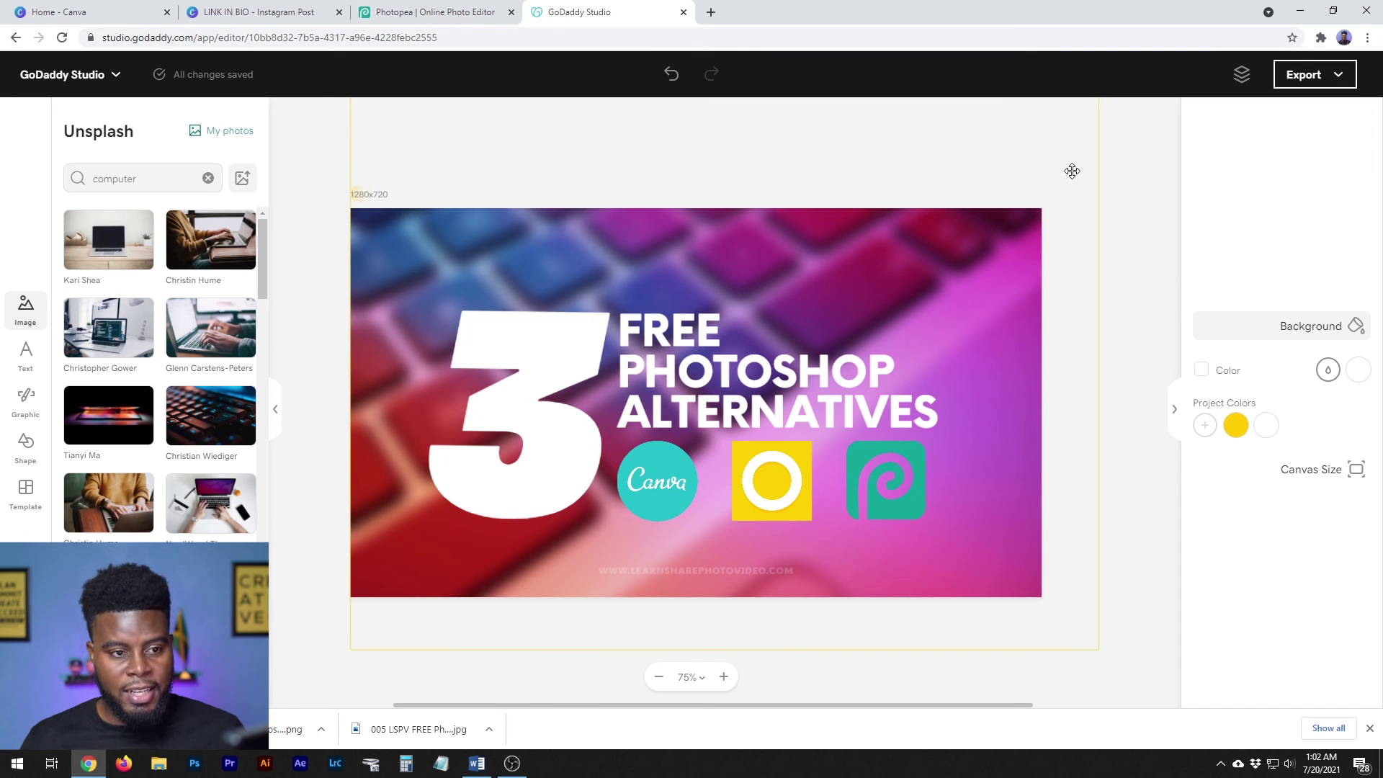
click(1329, 78)
drag(1225, 195, 1058, 192)
text(lsp)
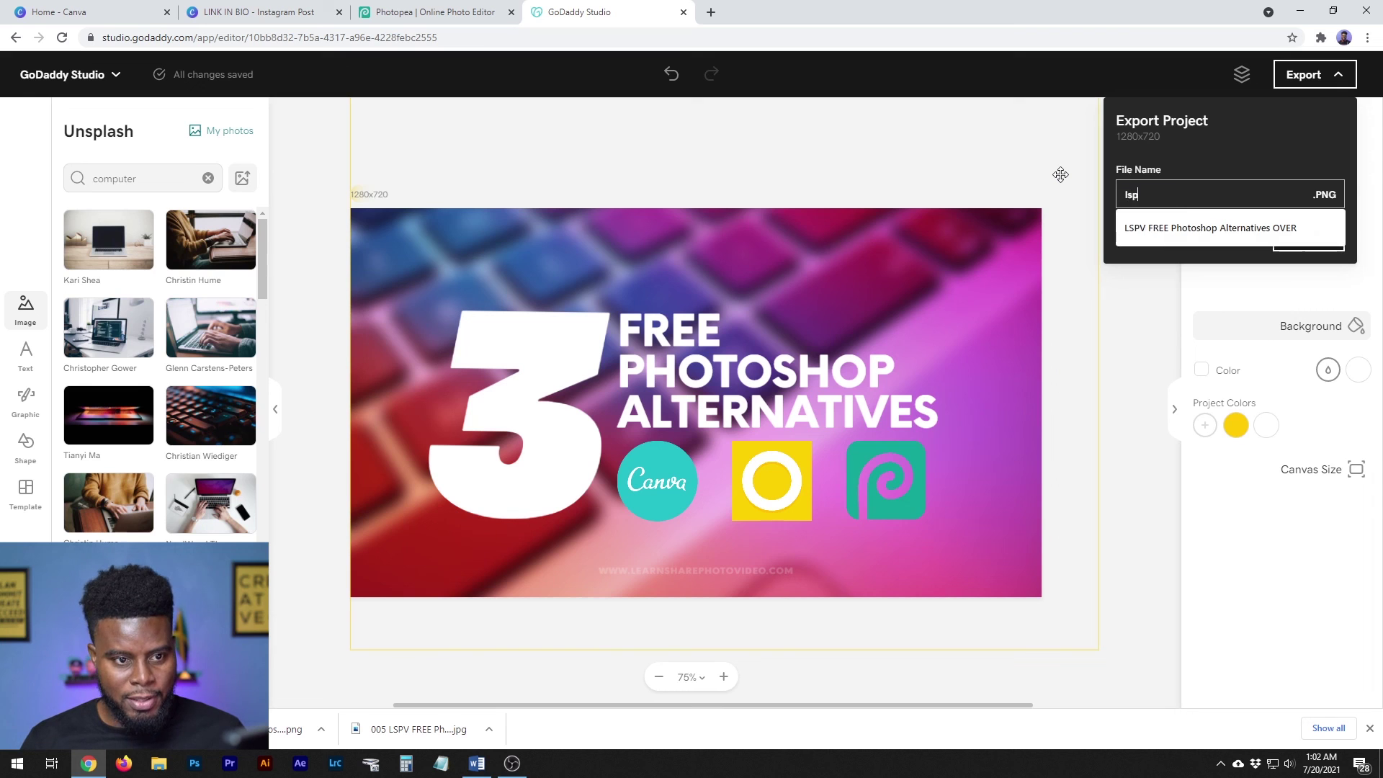
key(BackSpace)
key(BackSpace)
key(BackSpace)
text(LSPV Free Photoshop Alternative)
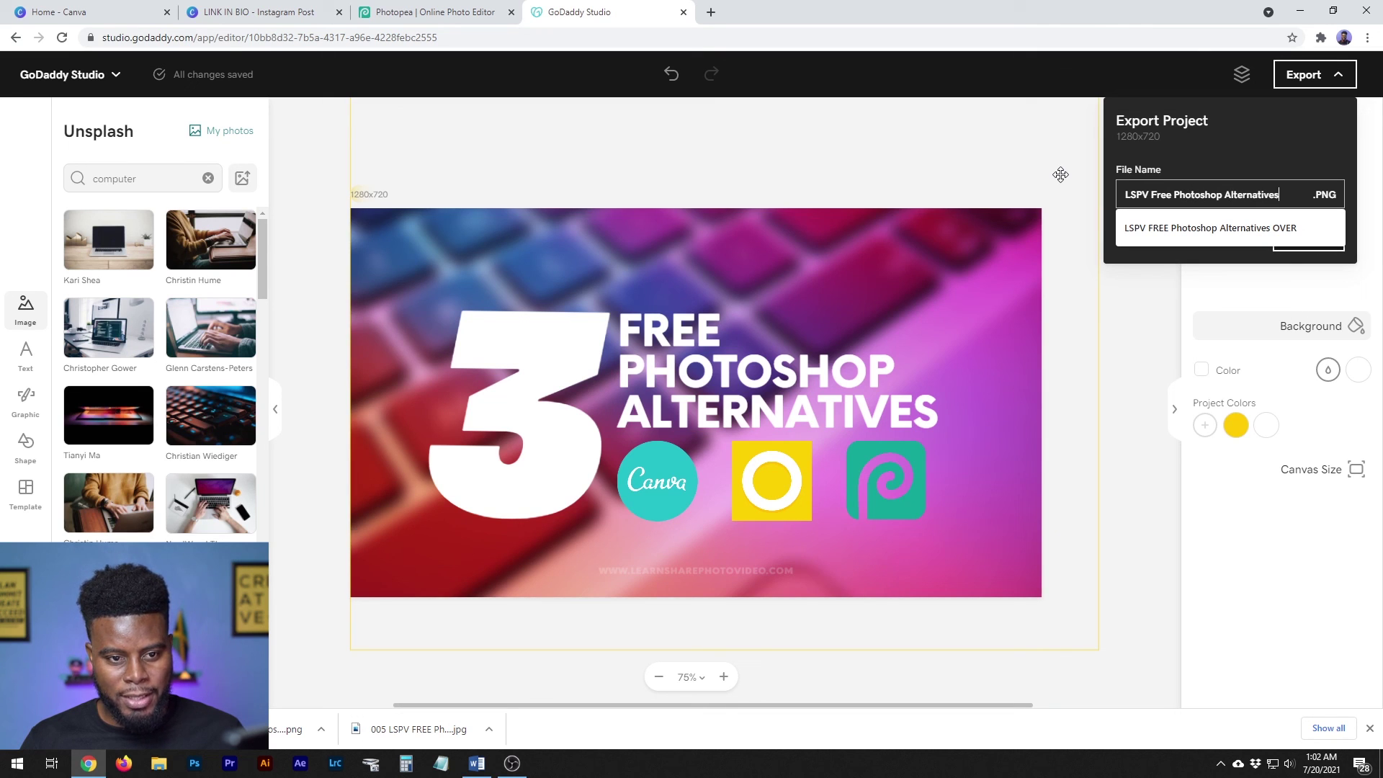
text(Thumbnail)
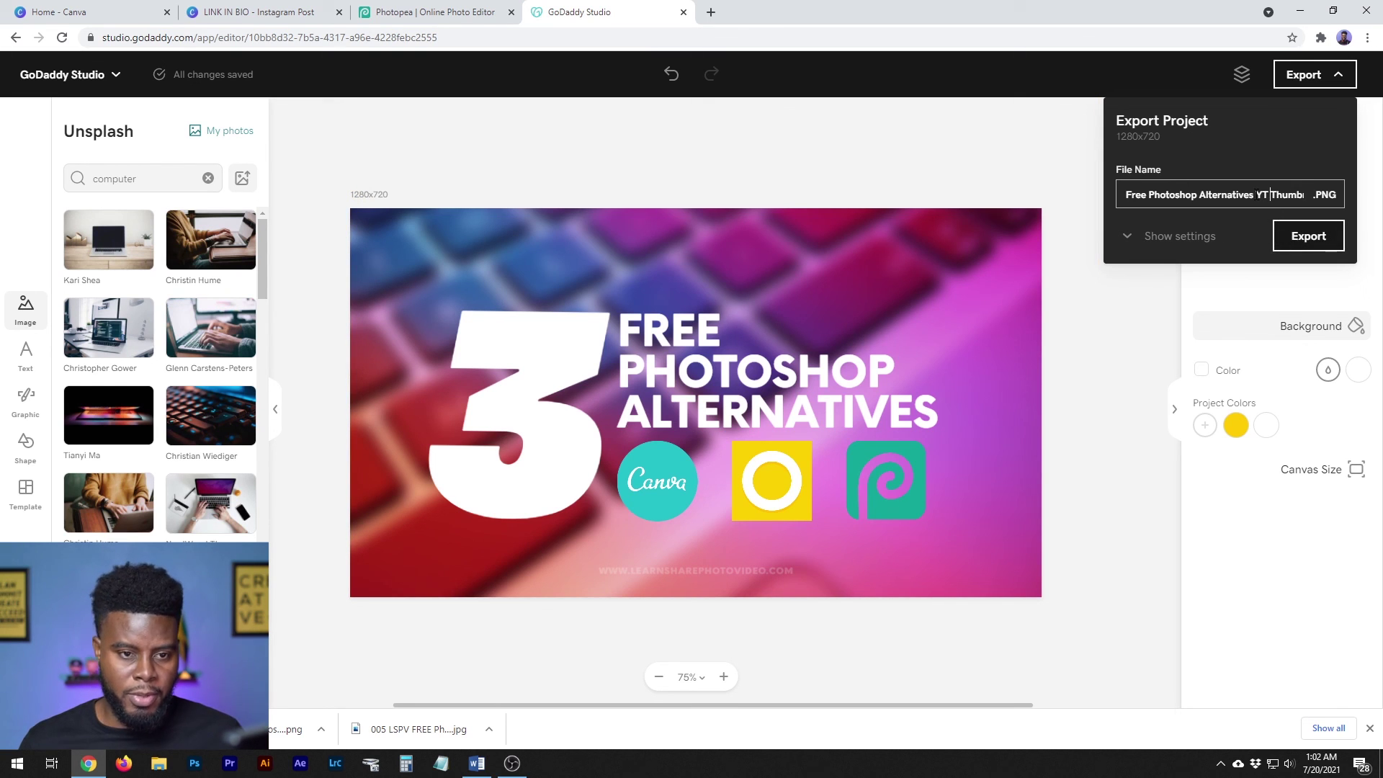
click(1303, 239)
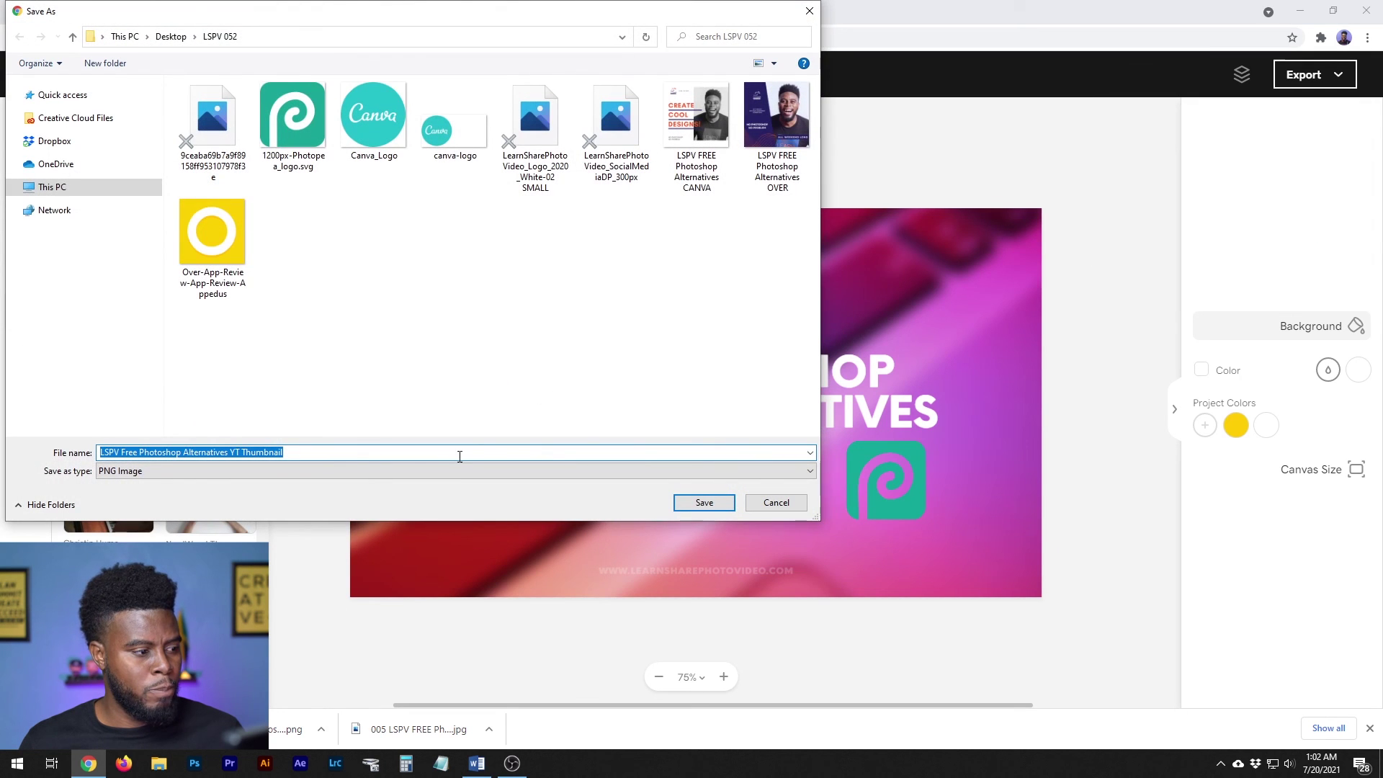
click(704, 503)
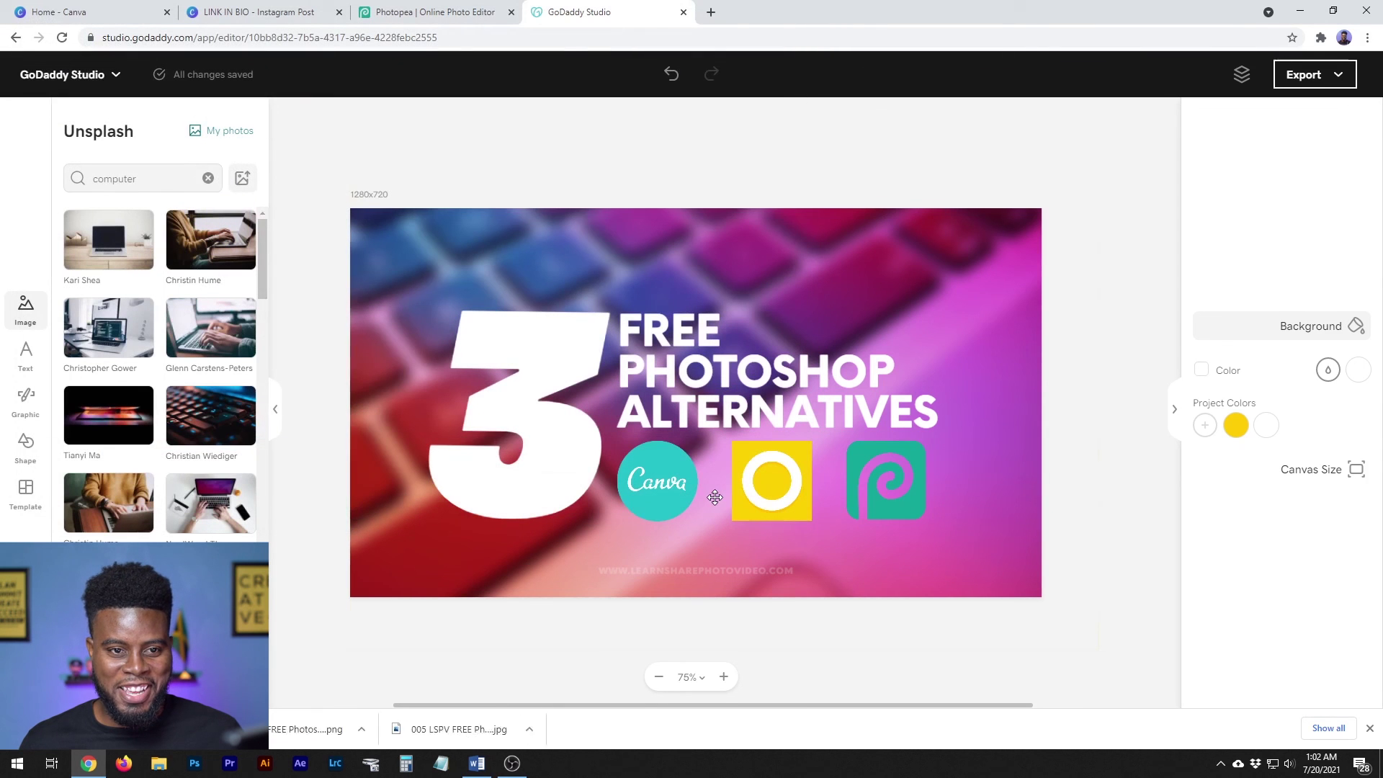